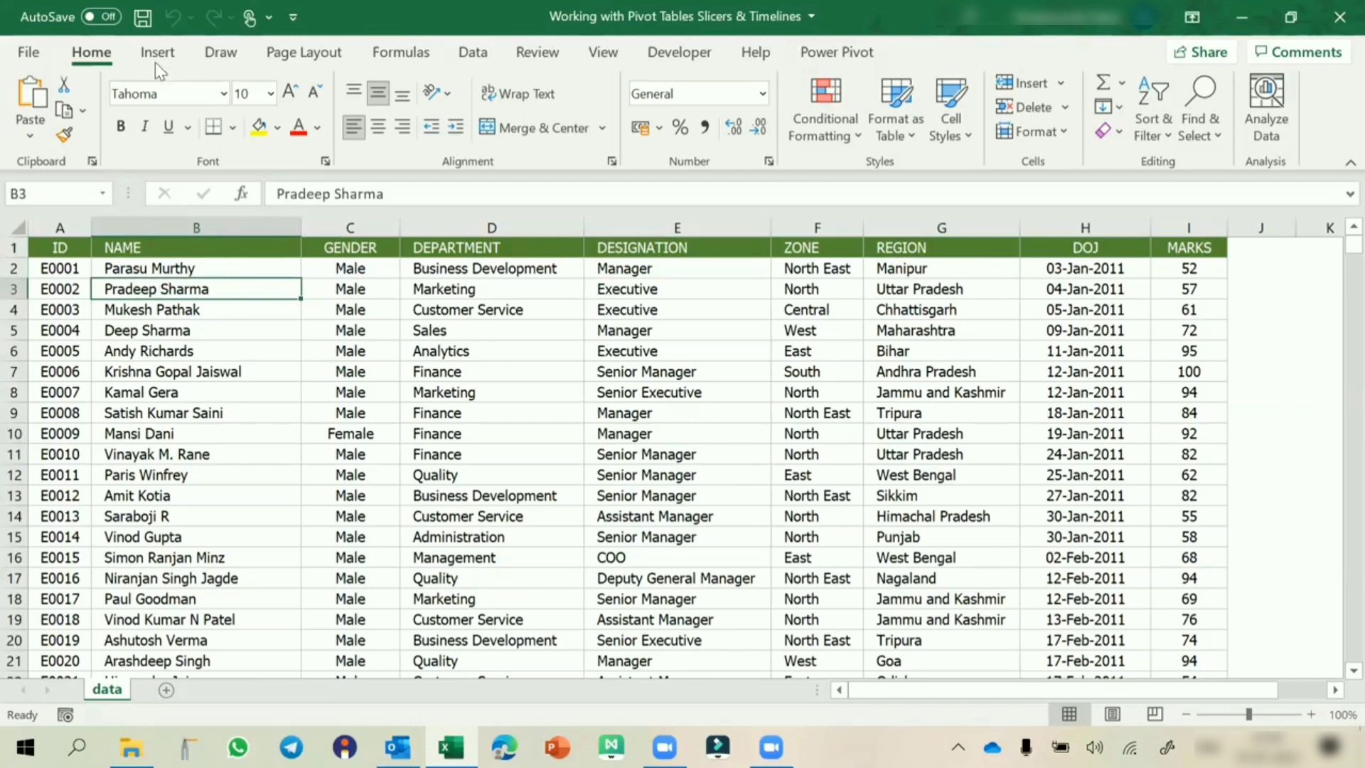
# Create a PivotTable from the employee data on a new worksheet and place that sheet after the data sheet
pyautogui.click(158, 53)
pyautogui.click(39, 96)
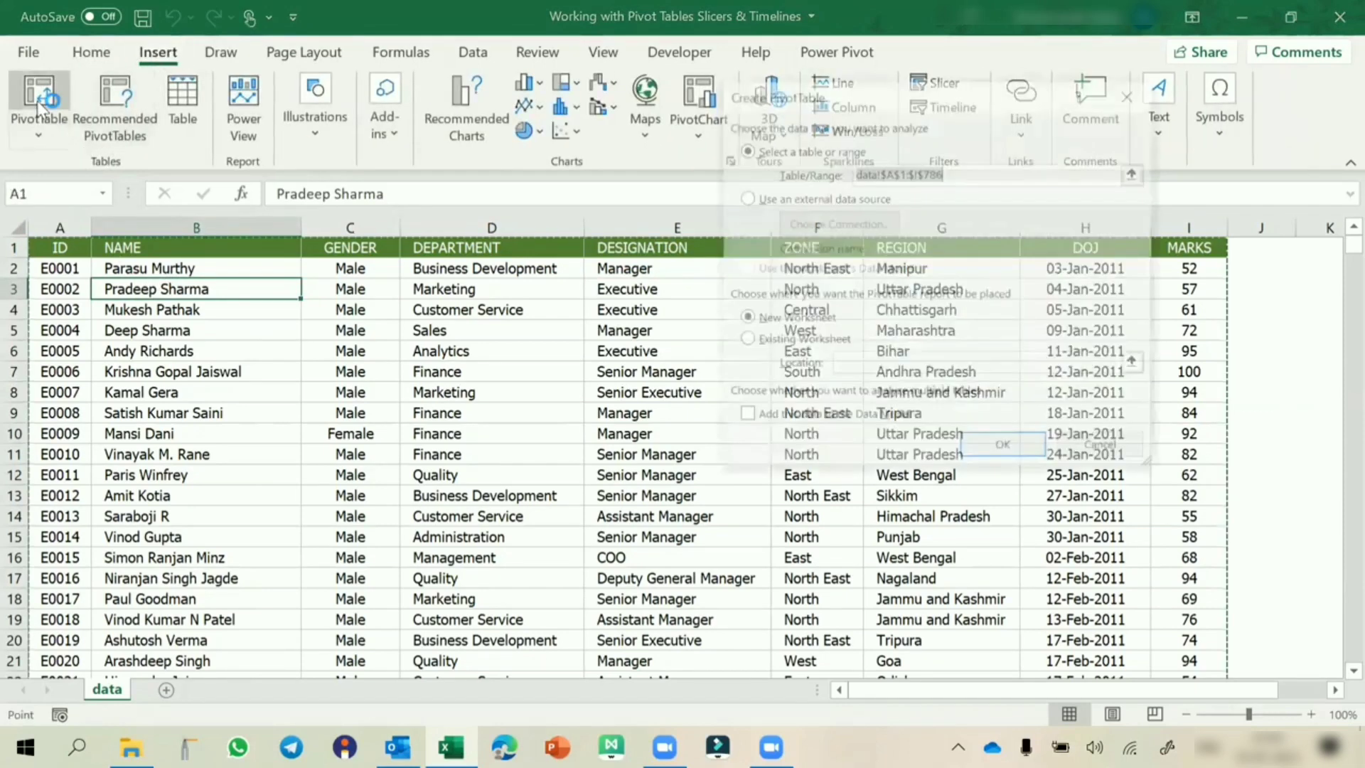
pyautogui.click(1004, 448)
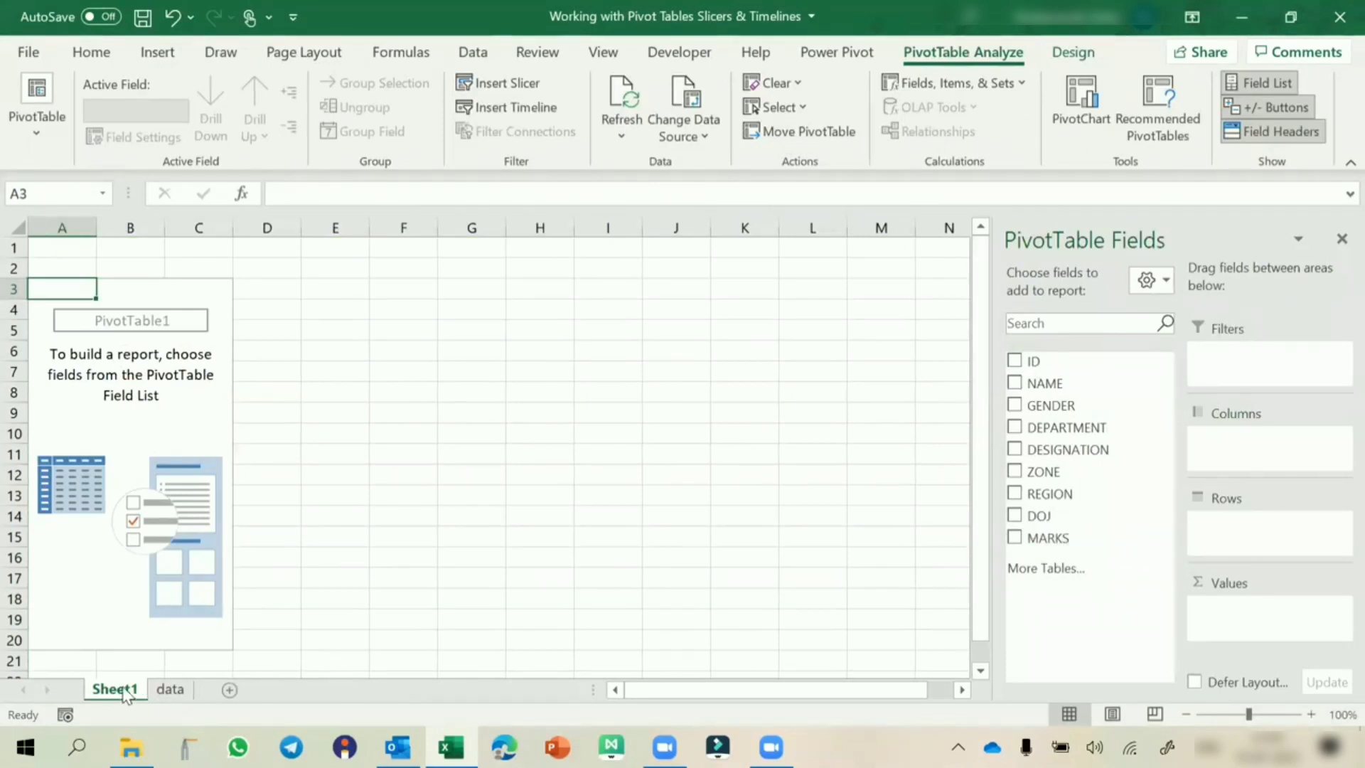
pyautogui.moveTo(124, 695); pyautogui.dragTo(204, 689)
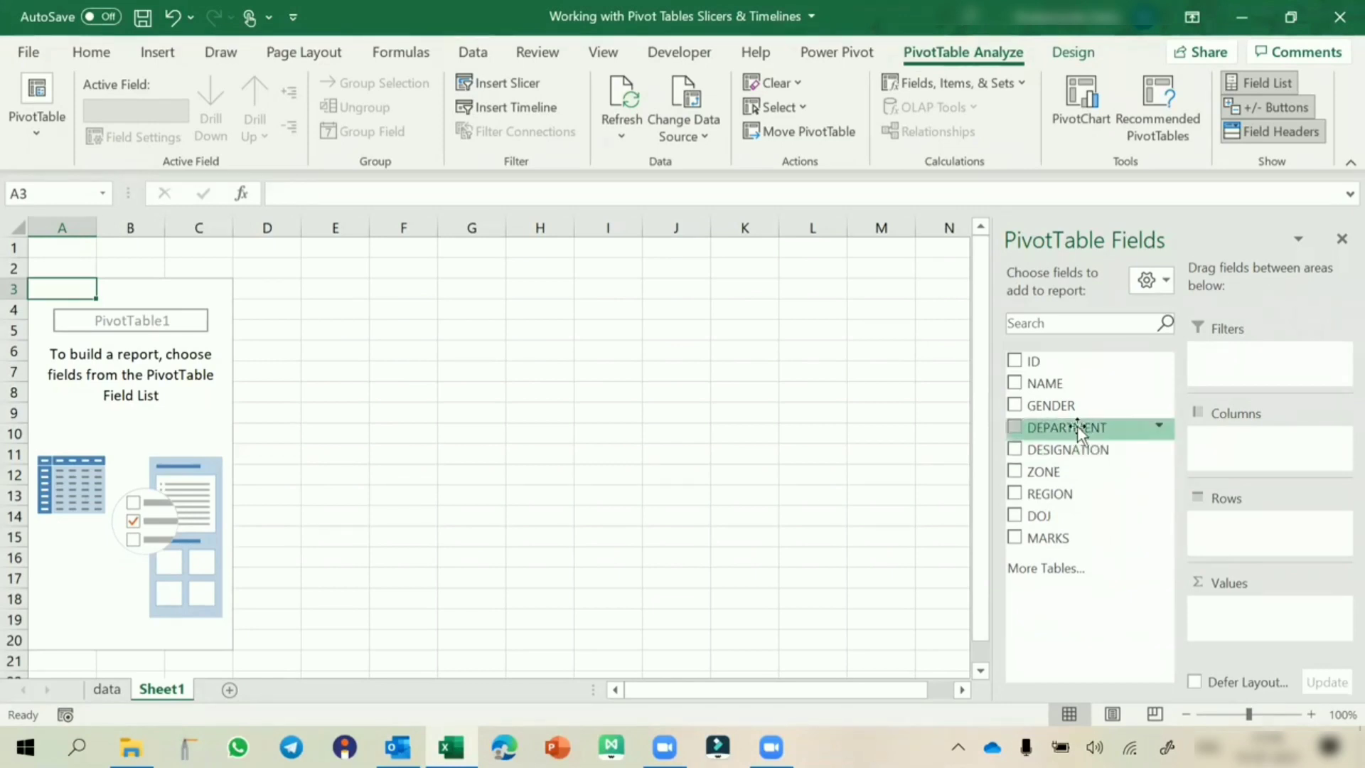
# Count records per department by placing DEPARTMENT in both the Rows and Values areas of the PivotTable
pyautogui.moveTo(1078, 424); pyautogui.dragTo(1233, 529)
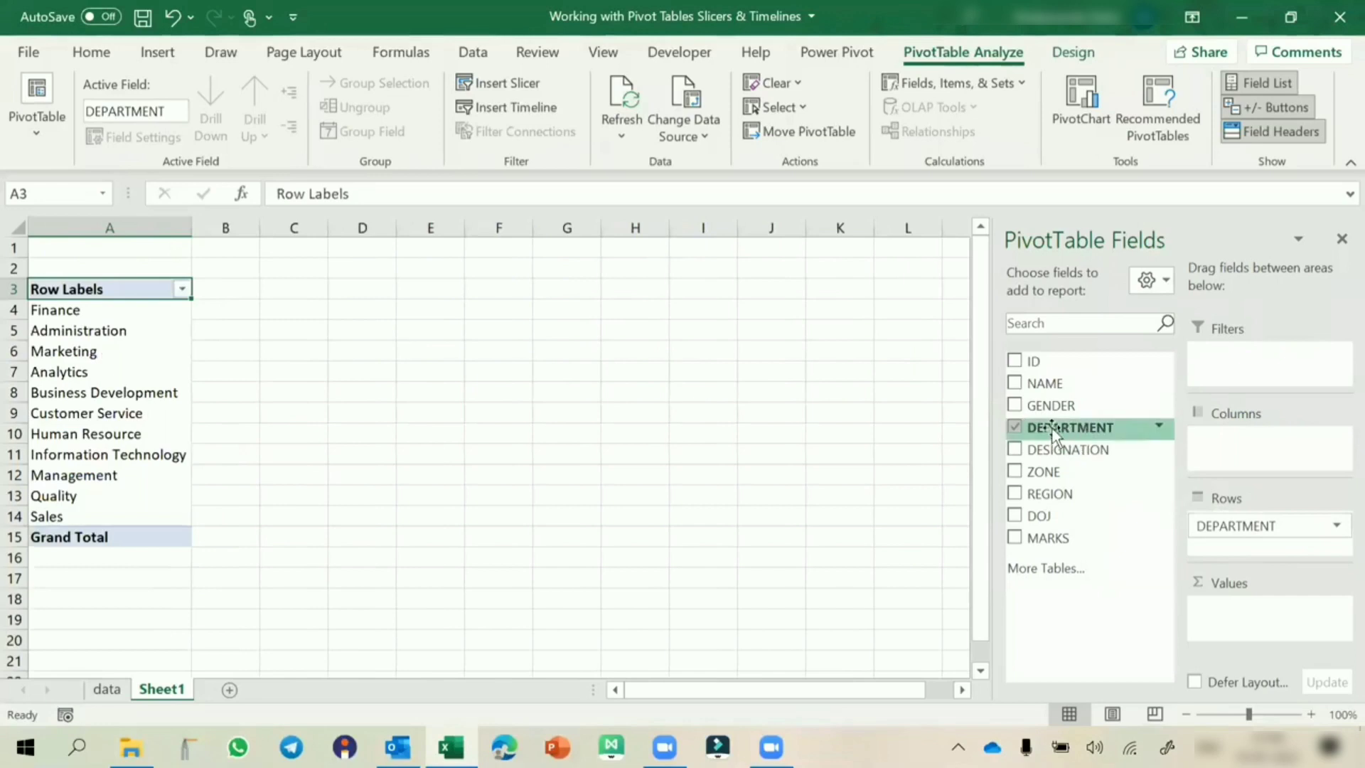
pyautogui.moveTo(1052, 428); pyautogui.dragTo(1259, 613)
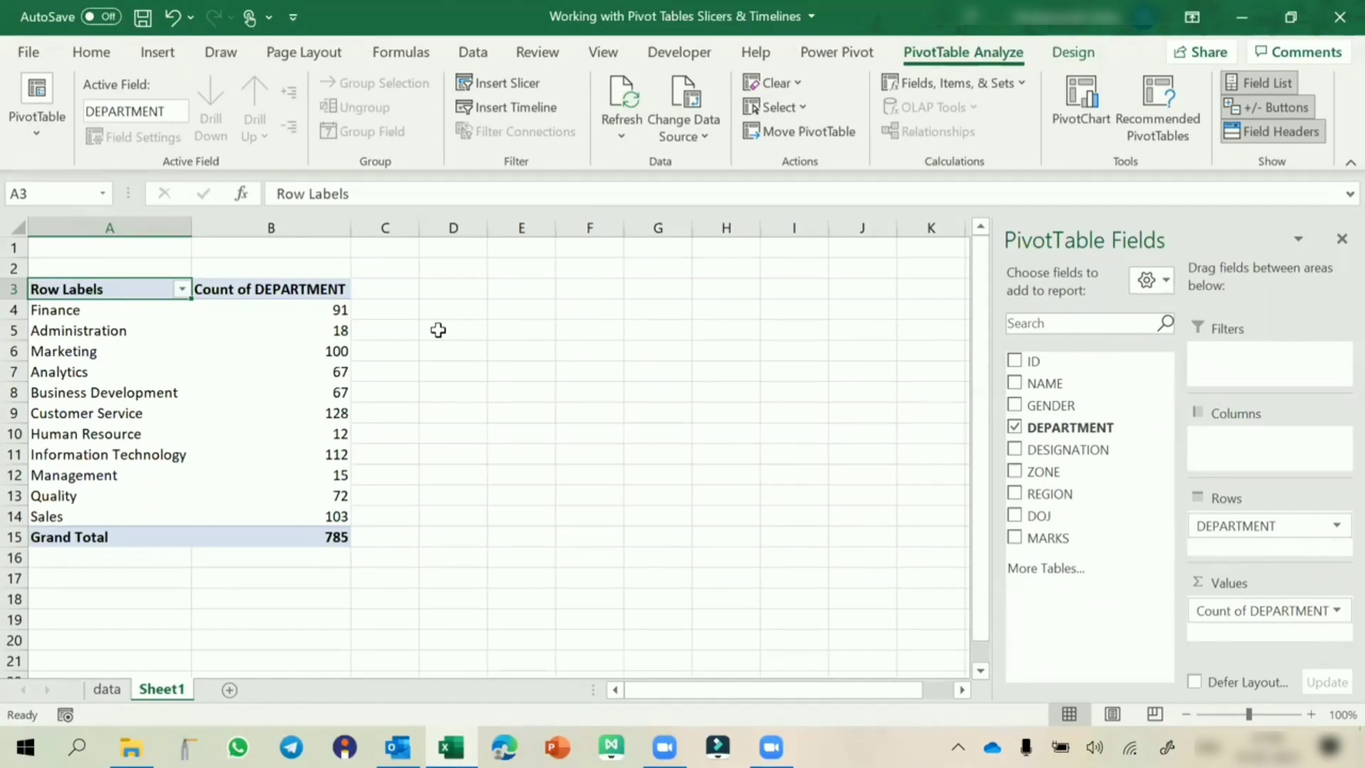
pyautogui.click(107, 689)
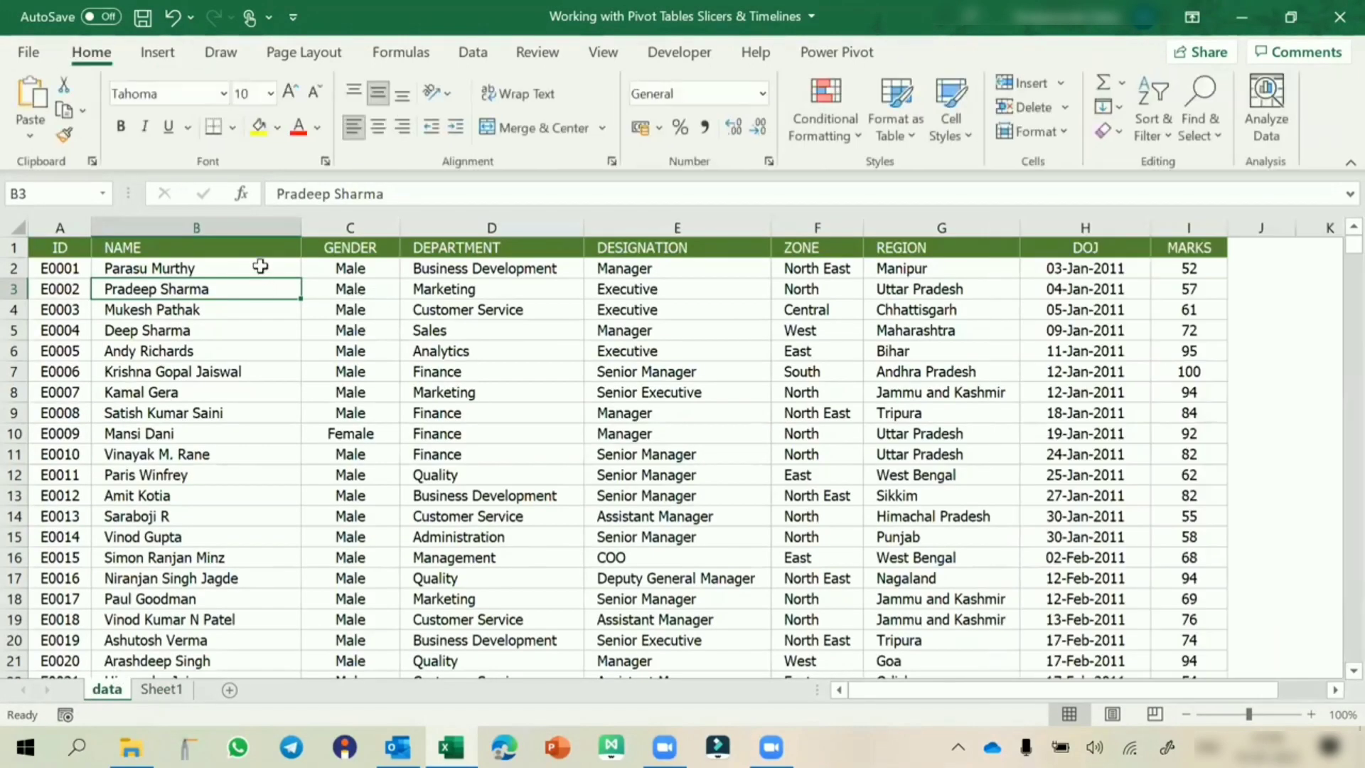
pyautogui.click(261, 263)
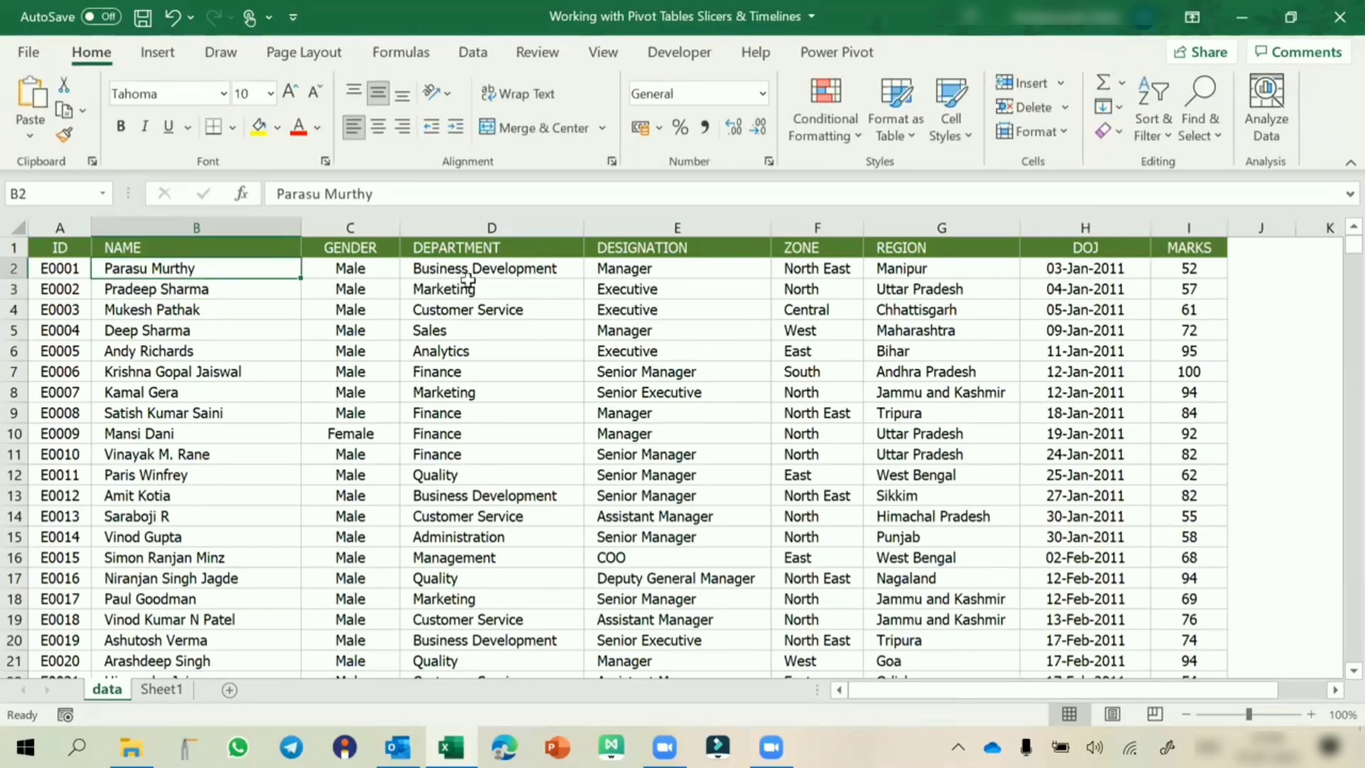
pyautogui.click(158, 690)
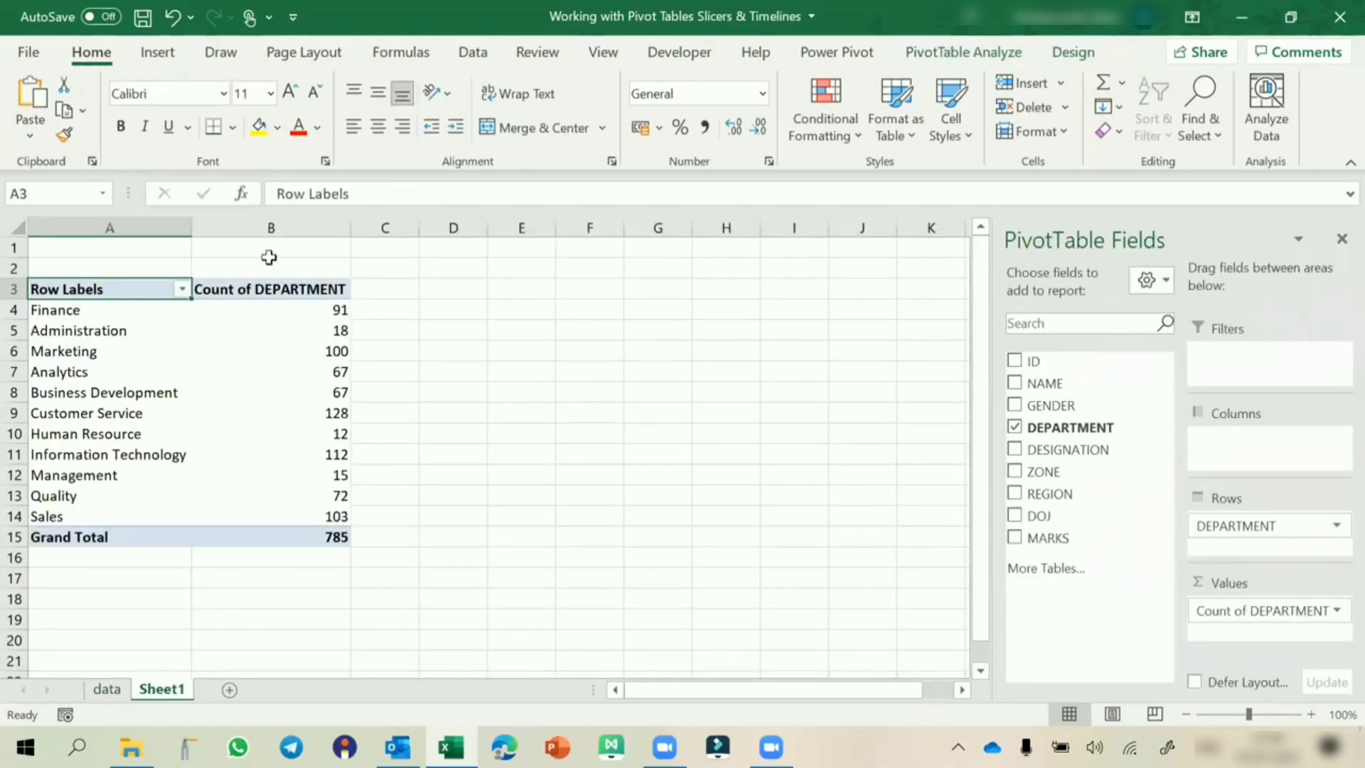
# Copy the department PivotTable to cell D3 and autofit columns D and E to their contents
pyautogui.moveTo(114, 284); pyautogui.dragTo(308, 539)
pyautogui.hotkey('ctrl', 'c')
pyautogui.click(463, 291)
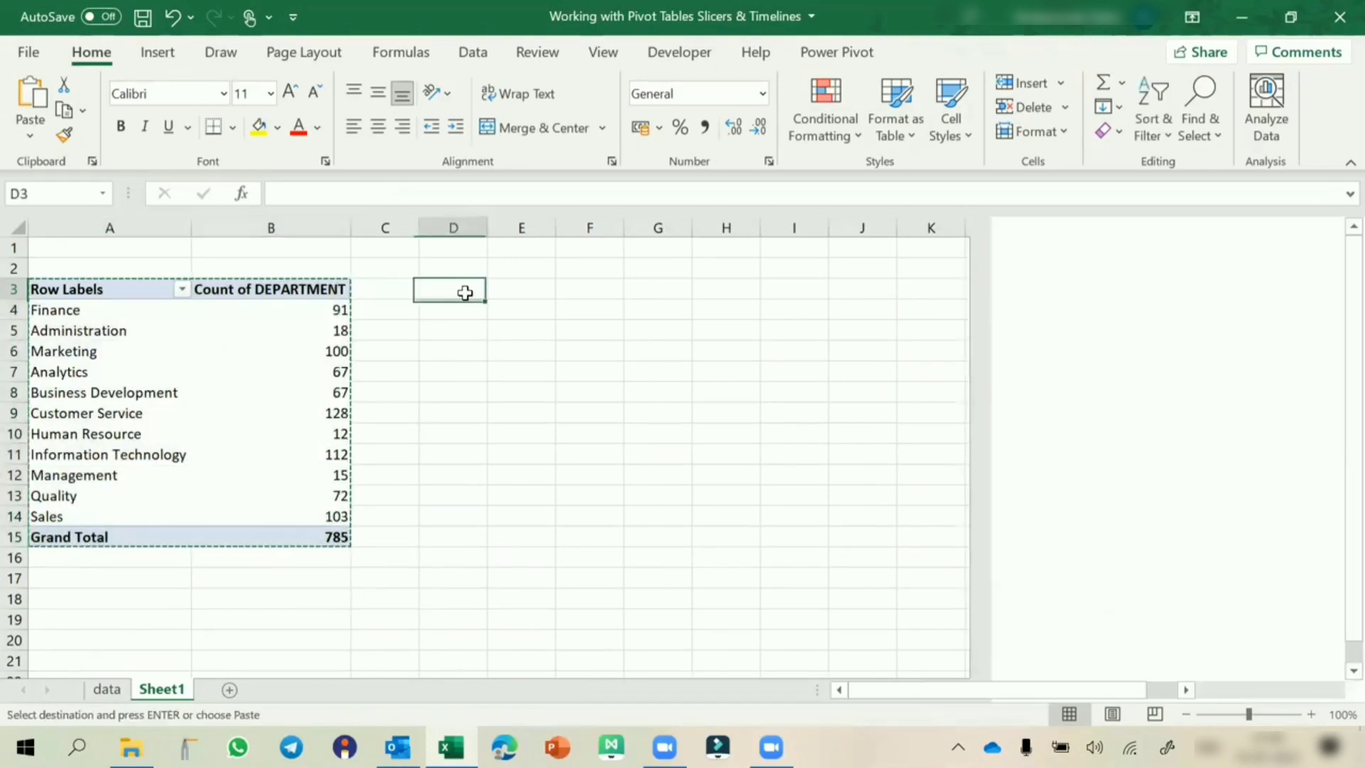
pyautogui.hotkey('ctrl', 'v')
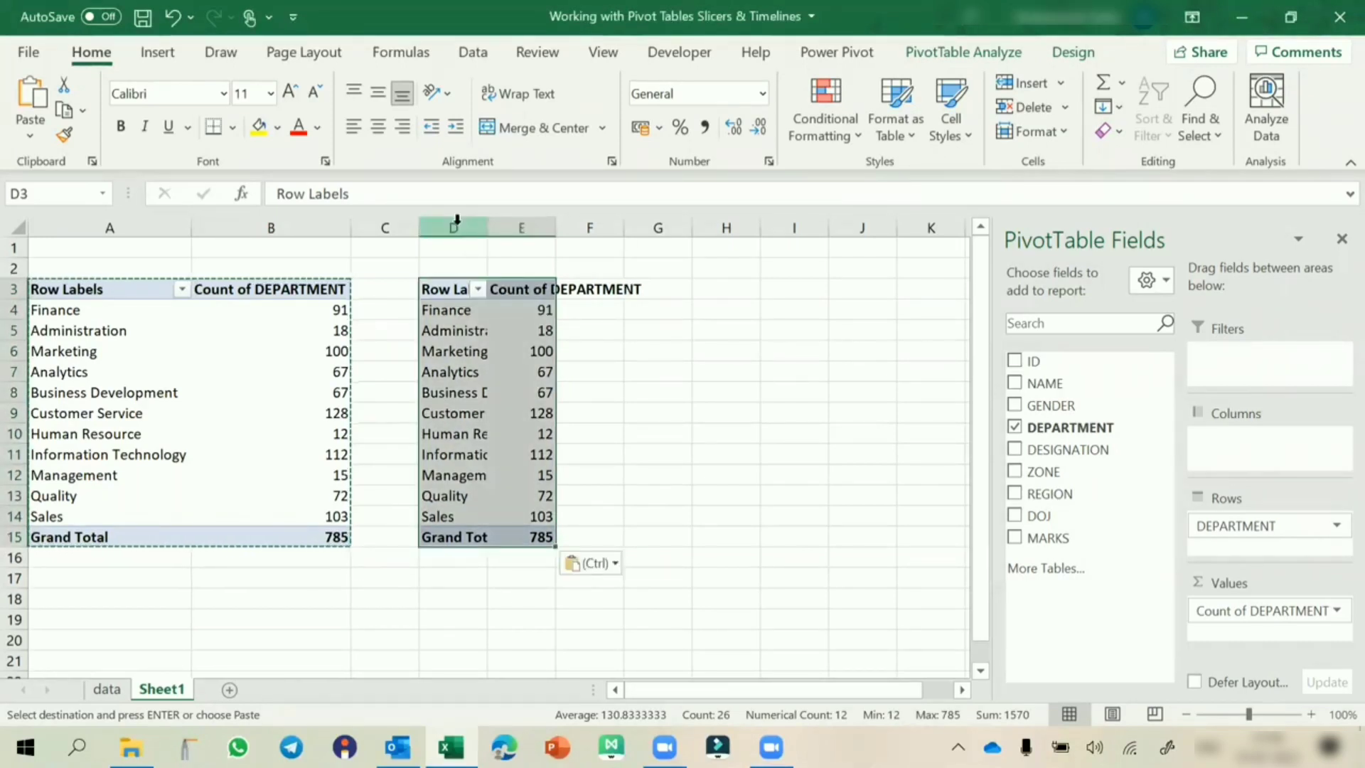
pyautogui.moveTo(457, 219); pyautogui.dragTo(549, 221)
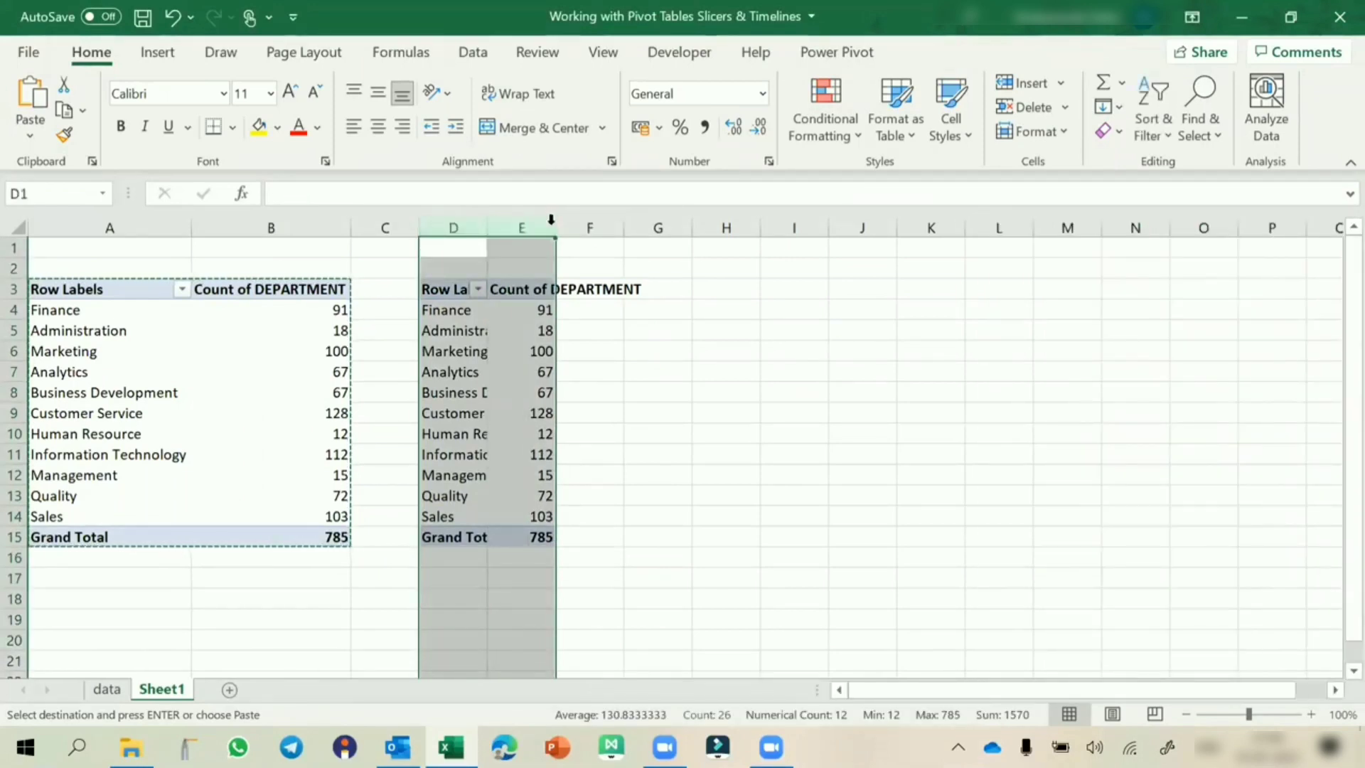
pyautogui.doubleClick(555, 221)
# Replace DEPARTMENT in the copied PivotTable with ZONE as both the row field and the counted value
pyautogui.click(501, 372)
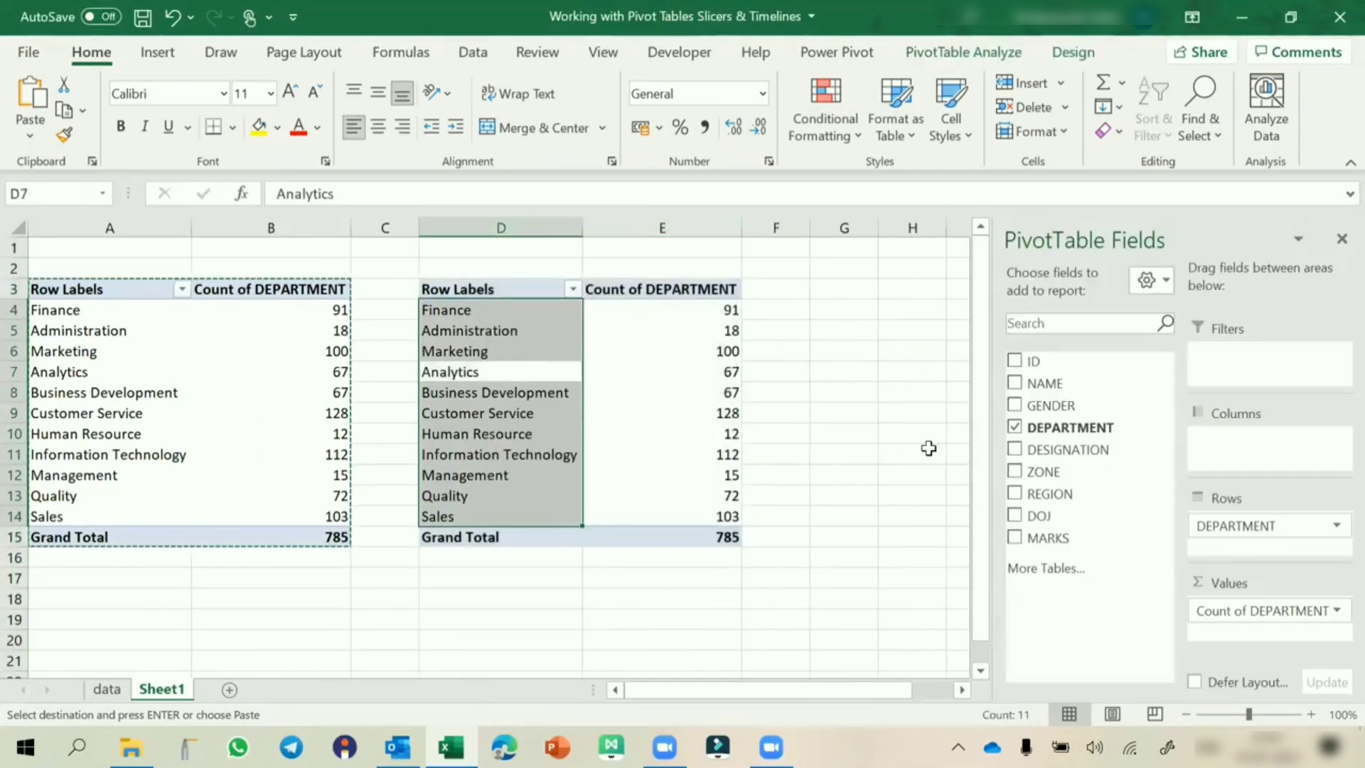
pyautogui.click(1015, 429)
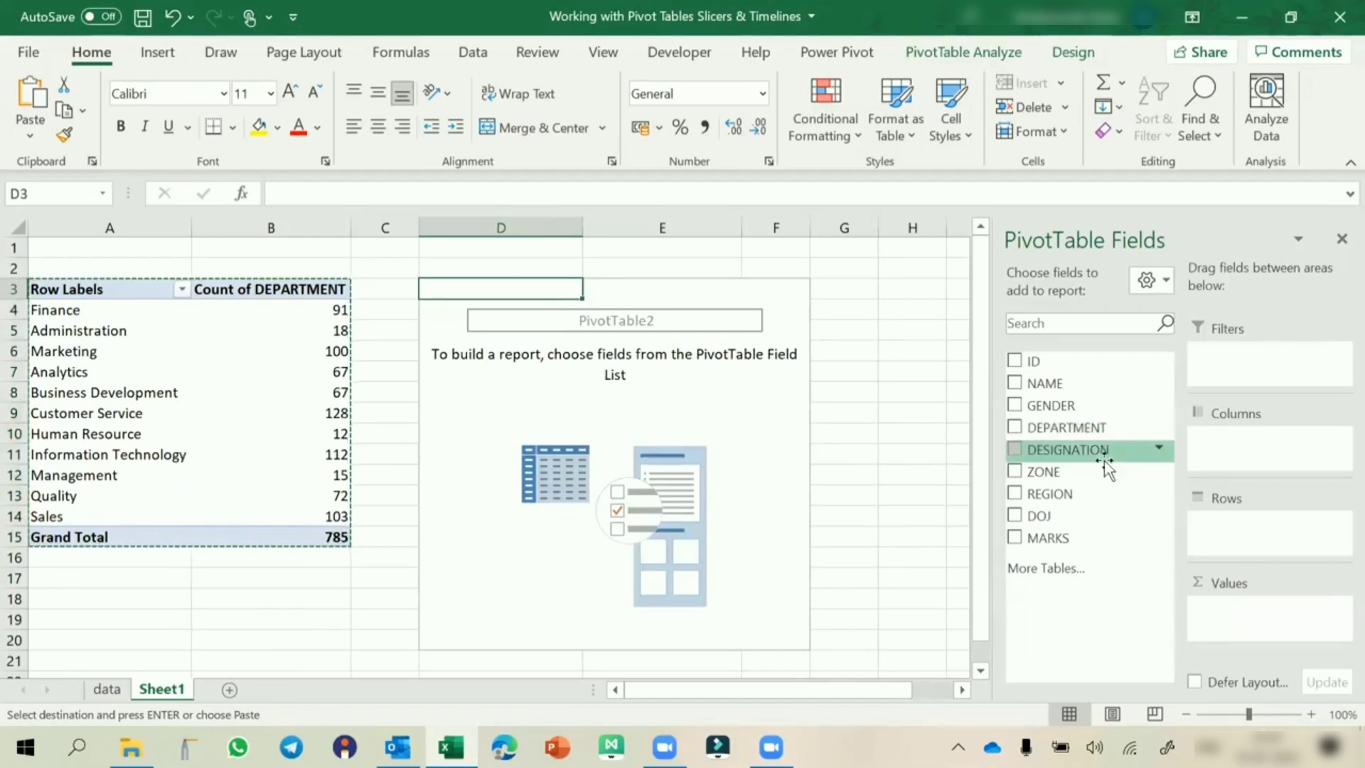
pyautogui.click(1045, 474)
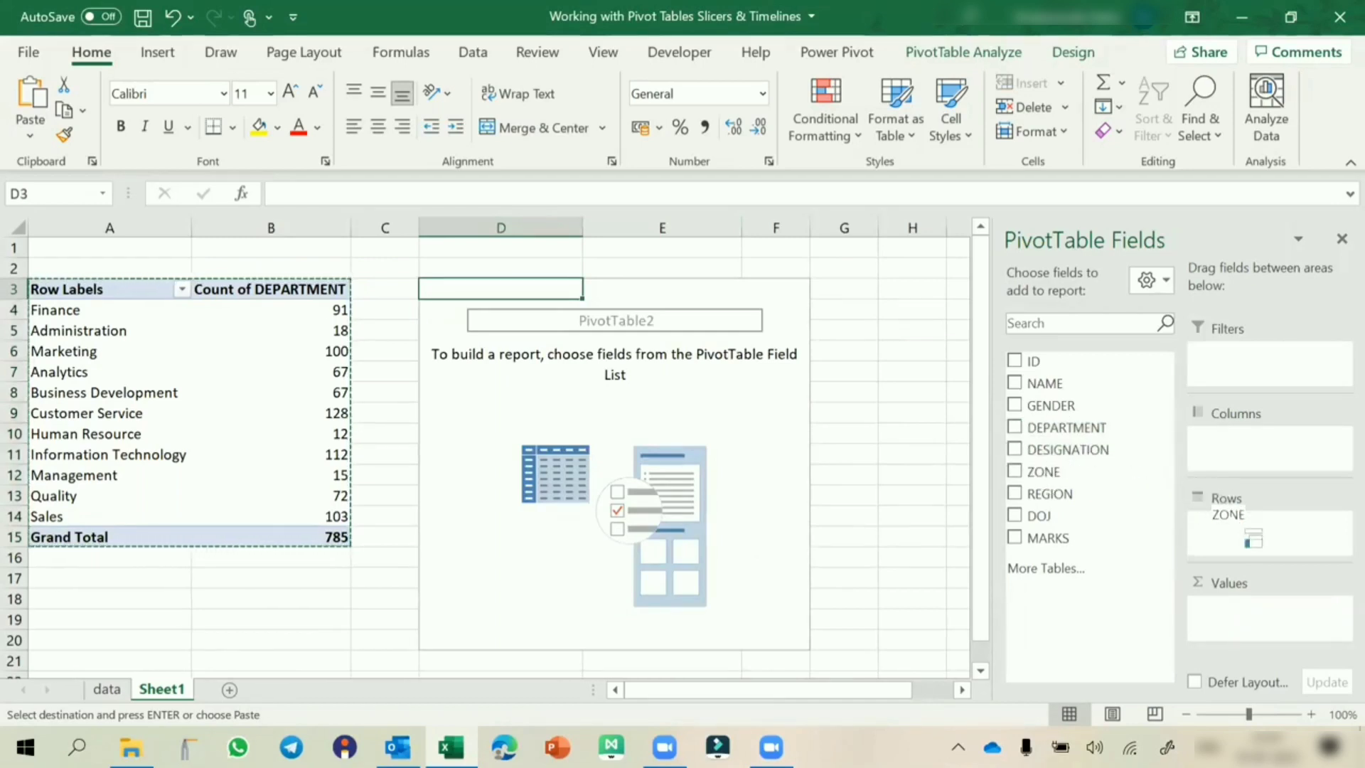
pyautogui.moveTo(1054, 490); pyautogui.dragTo(1243, 617)
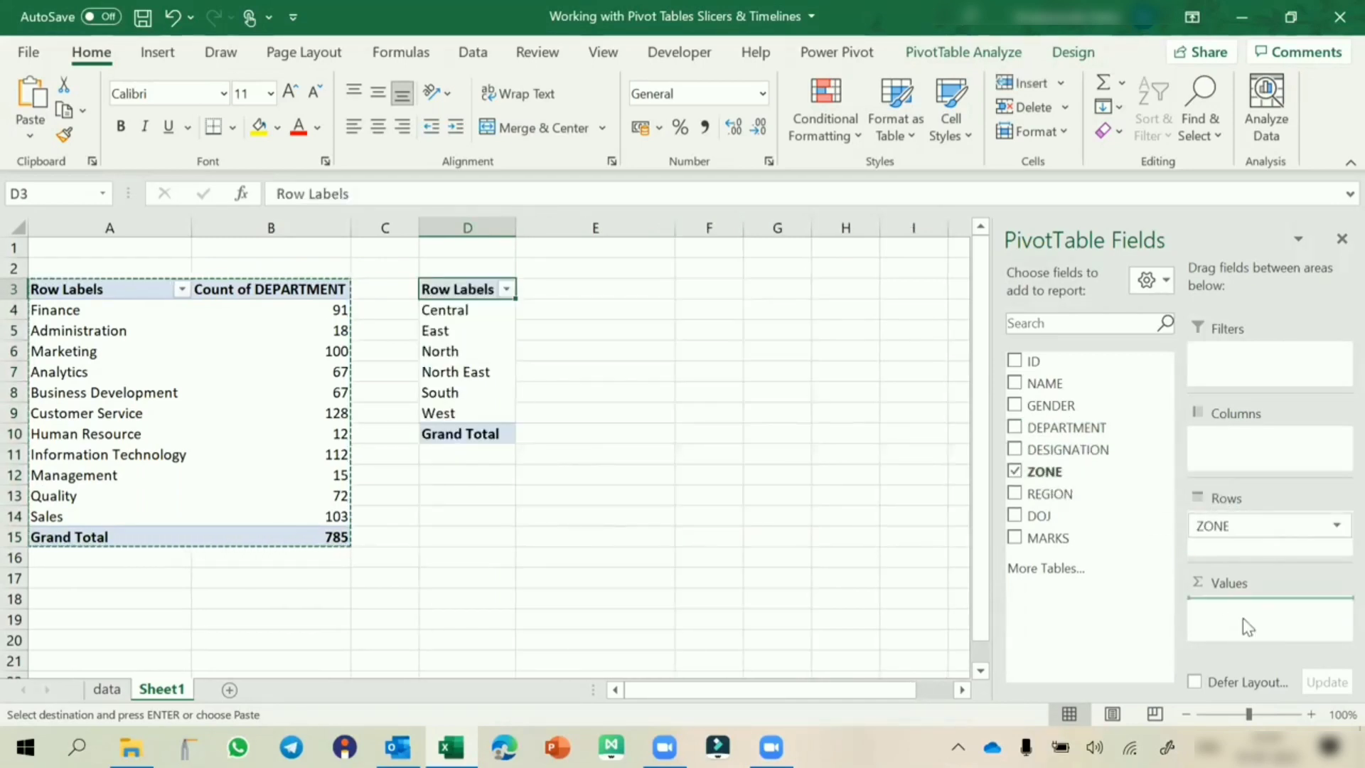
pyautogui.press('Escape')
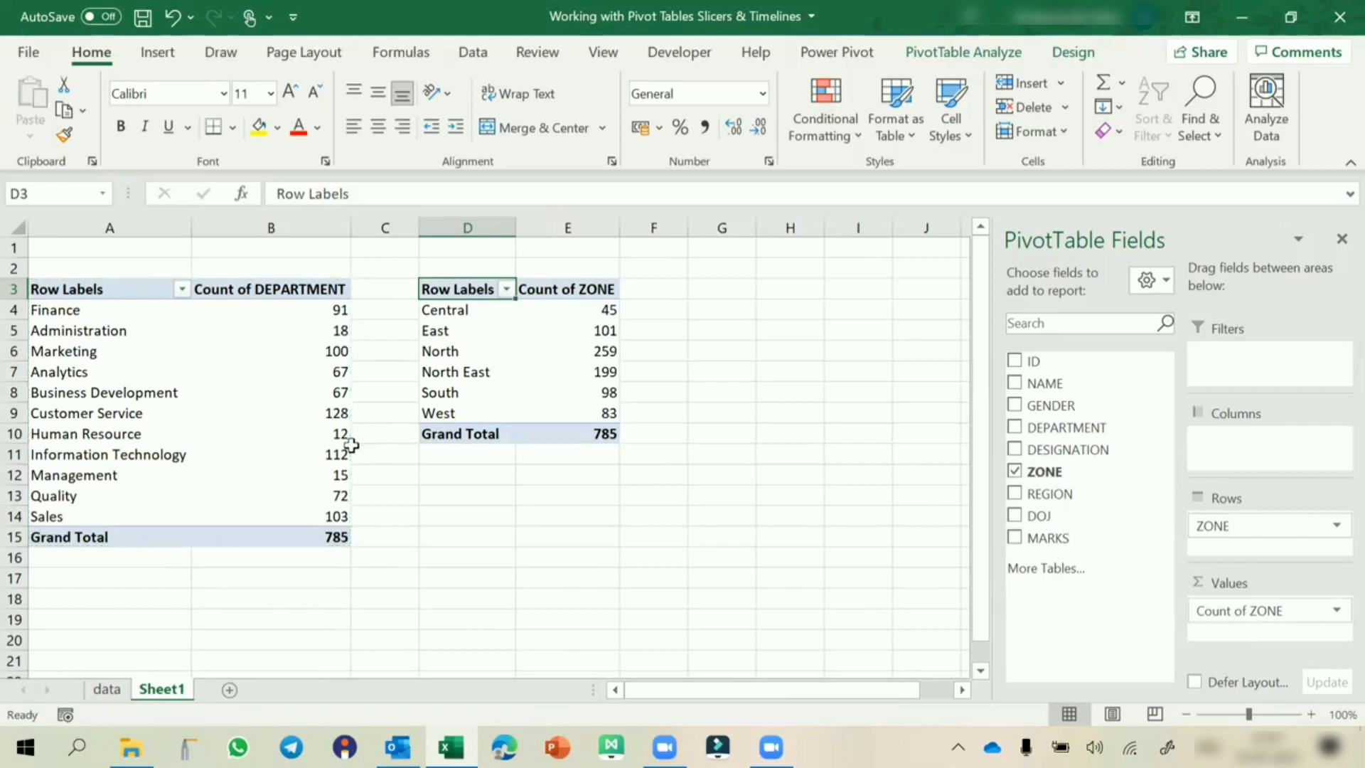
# Add GENDER as a report filter to both the department and the zone PivotTables
pyautogui.click(252, 374)
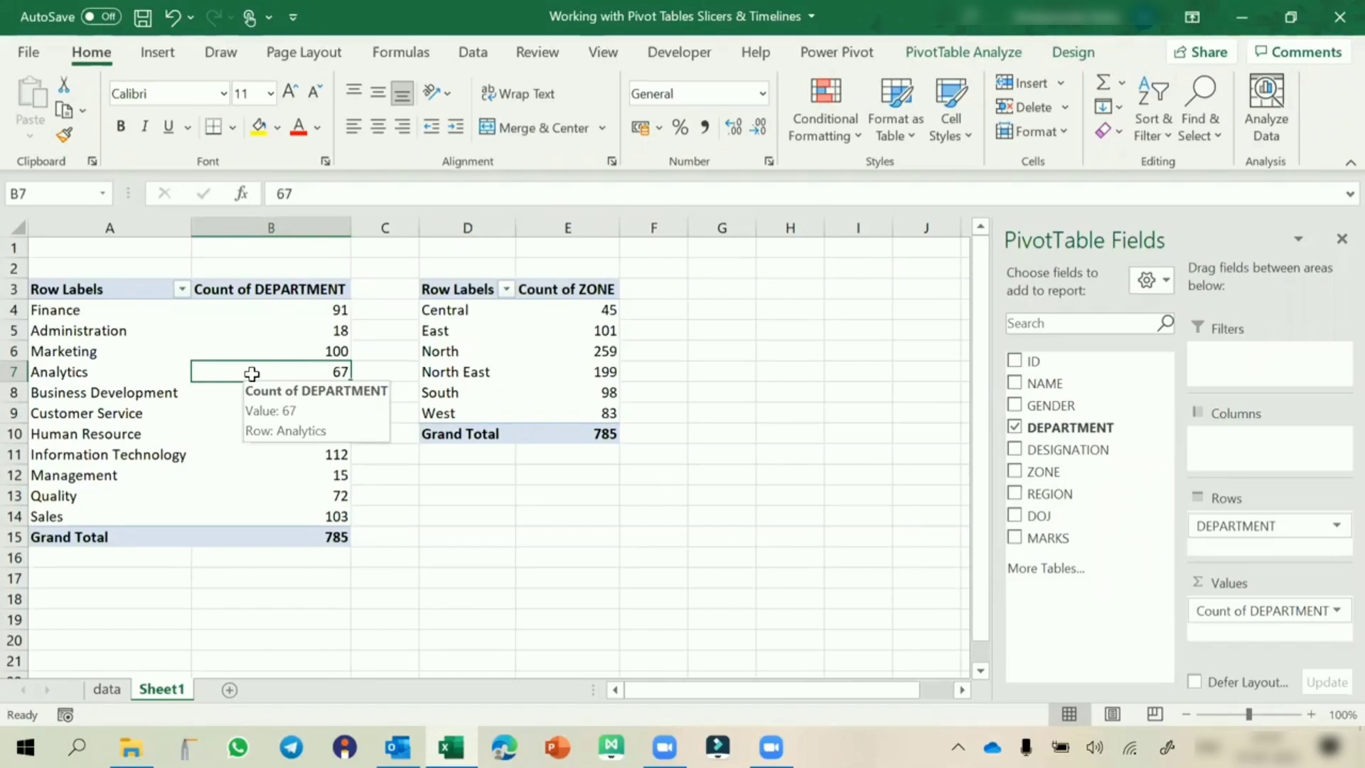
pyautogui.moveTo(1046, 406); pyautogui.dragTo(1270, 362)
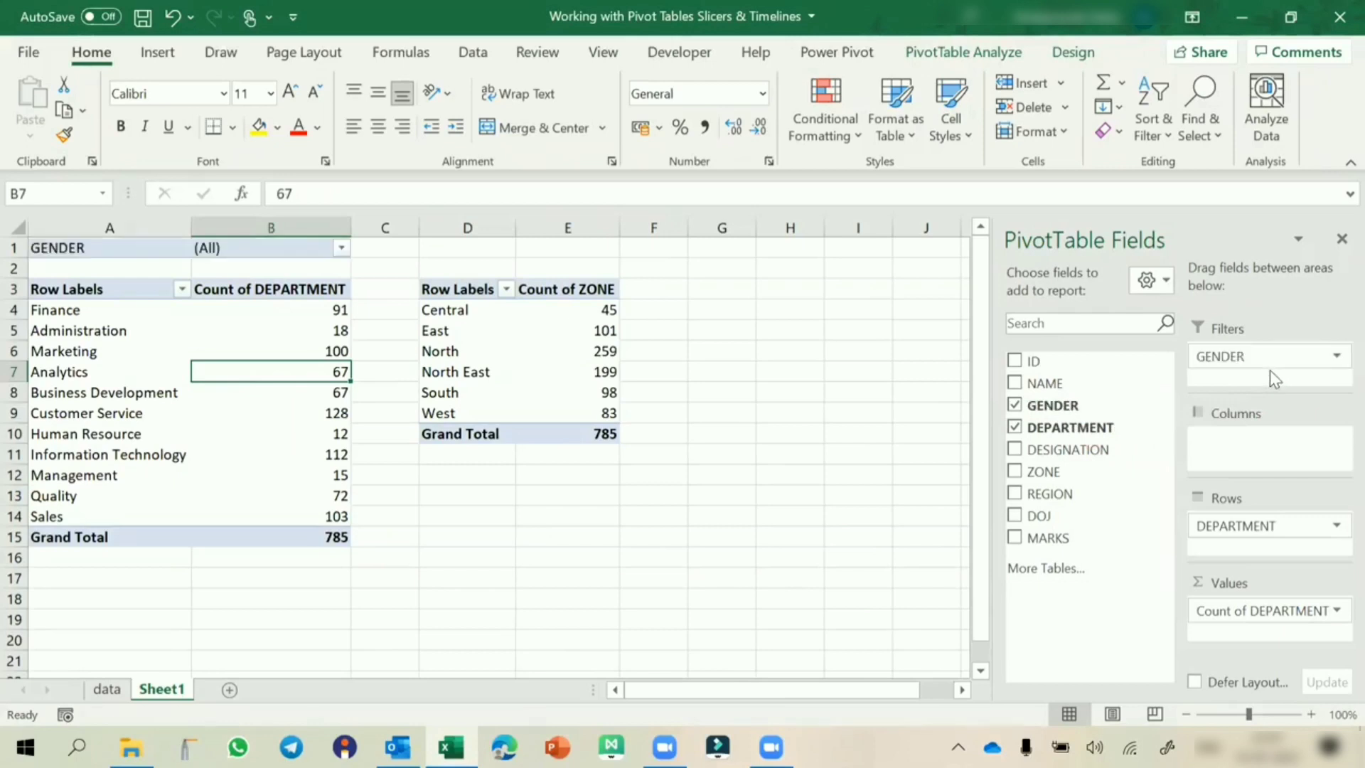
pyautogui.click(562, 366)
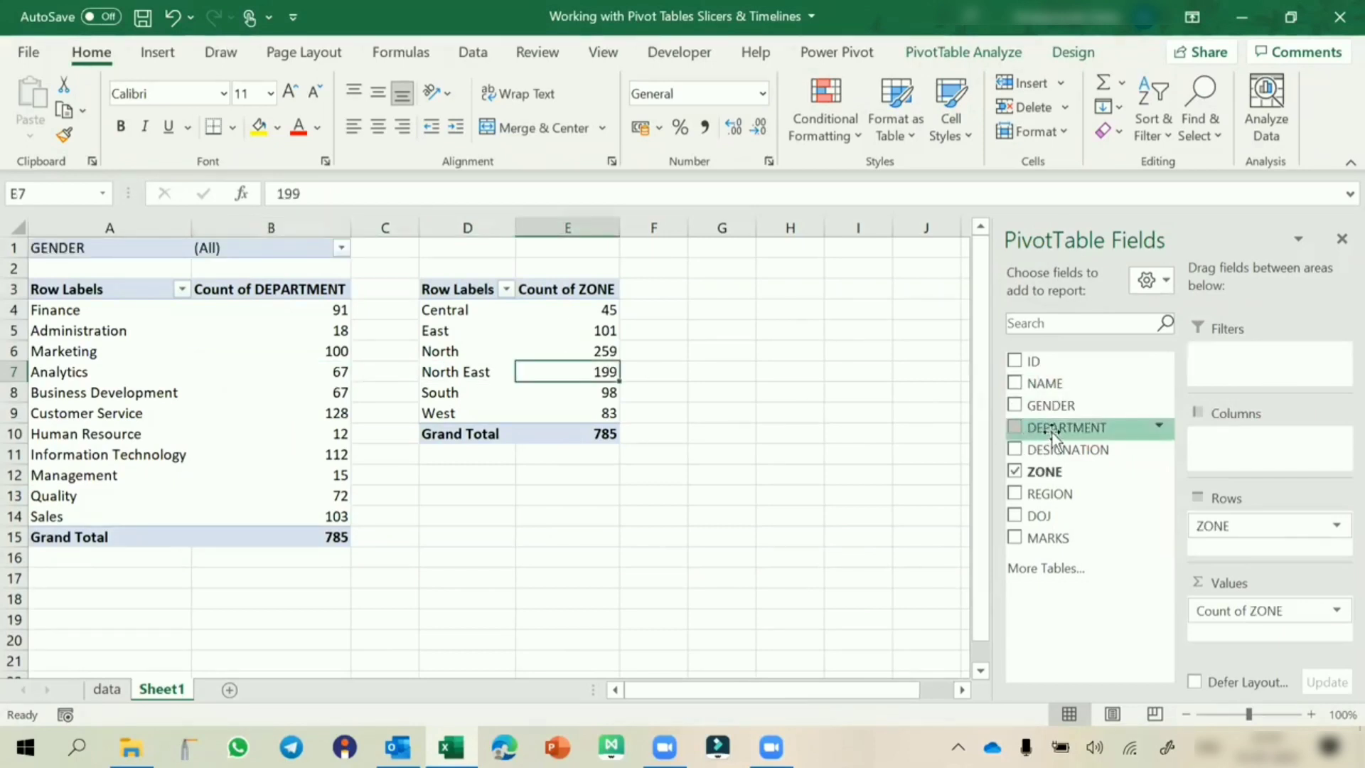
pyautogui.moveTo(1045, 405); pyautogui.dragTo(1280, 358)
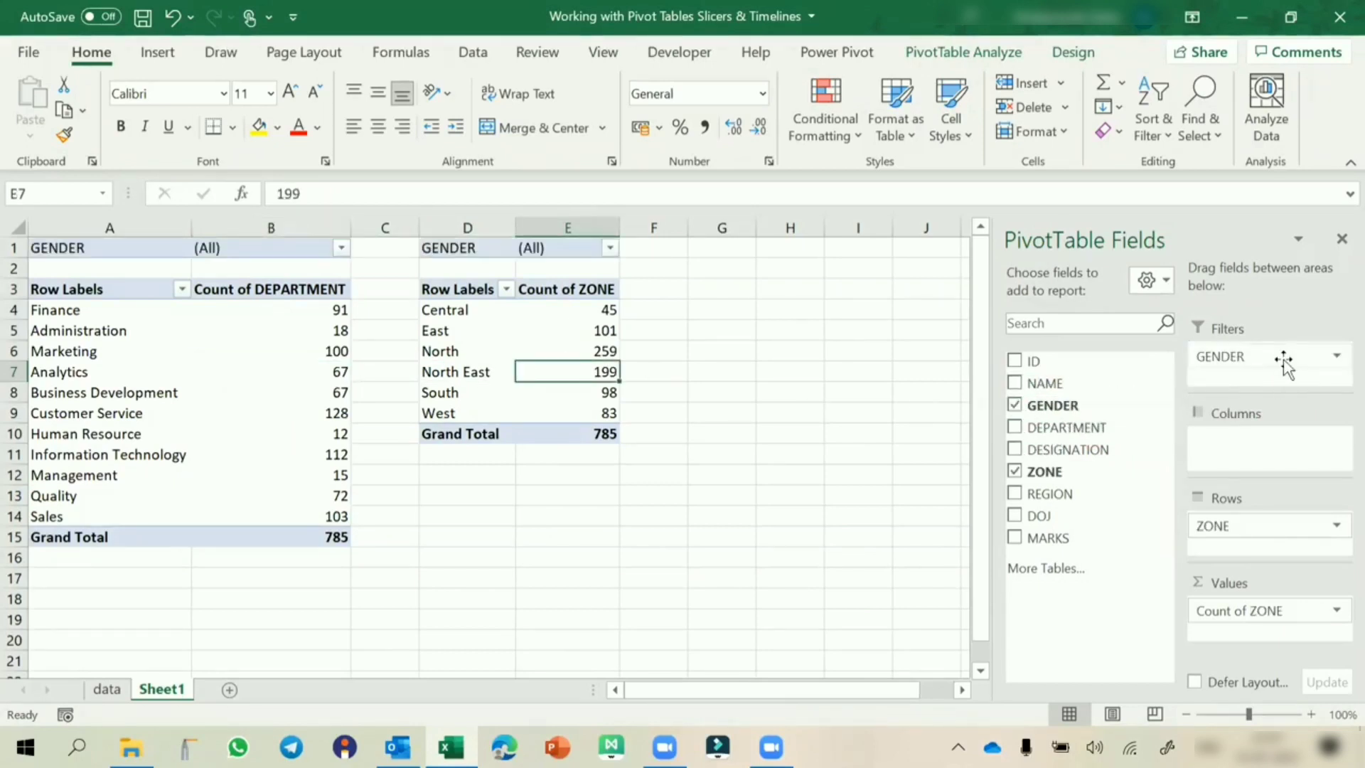
# Filter the department and zone PivotTables separately to show only Female in their GENDER filters
pyautogui.click(257, 391)
pyautogui.click(341, 249)
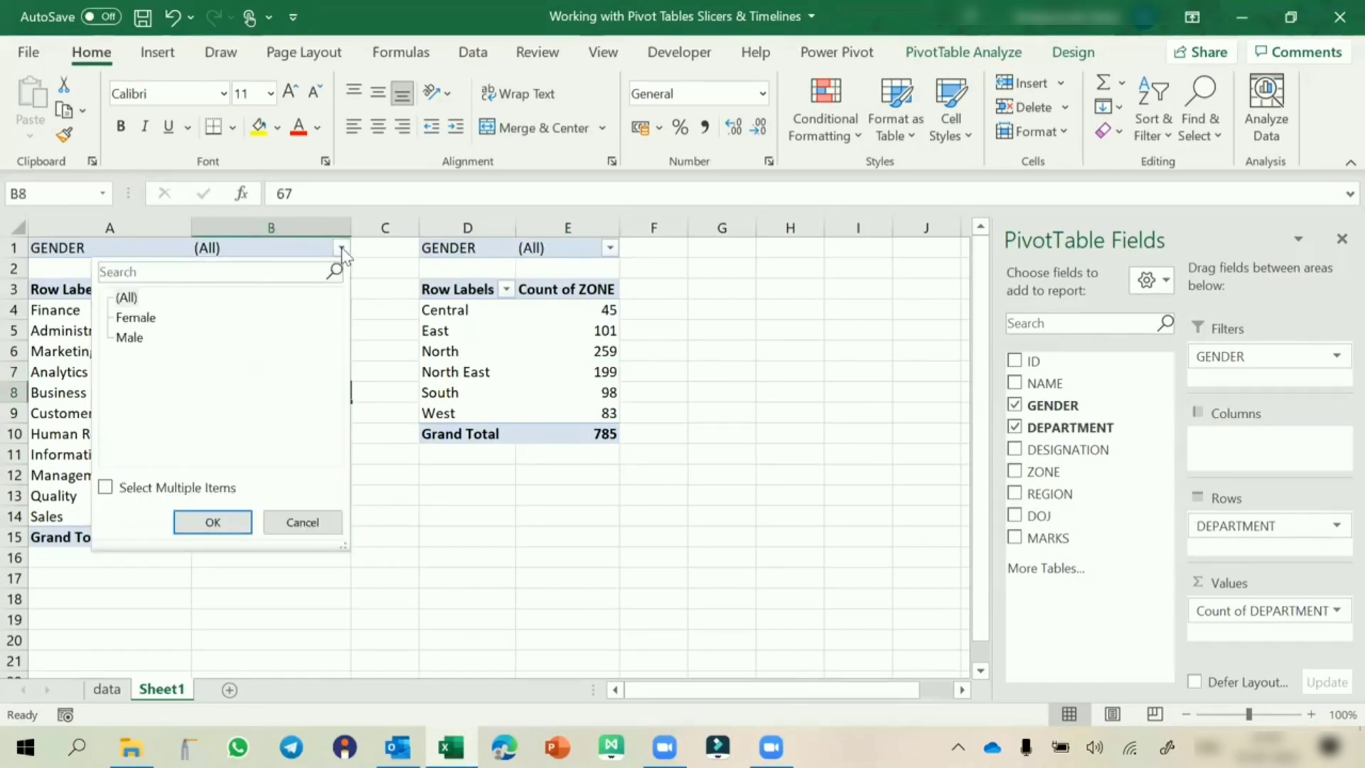
pyautogui.click(122, 321)
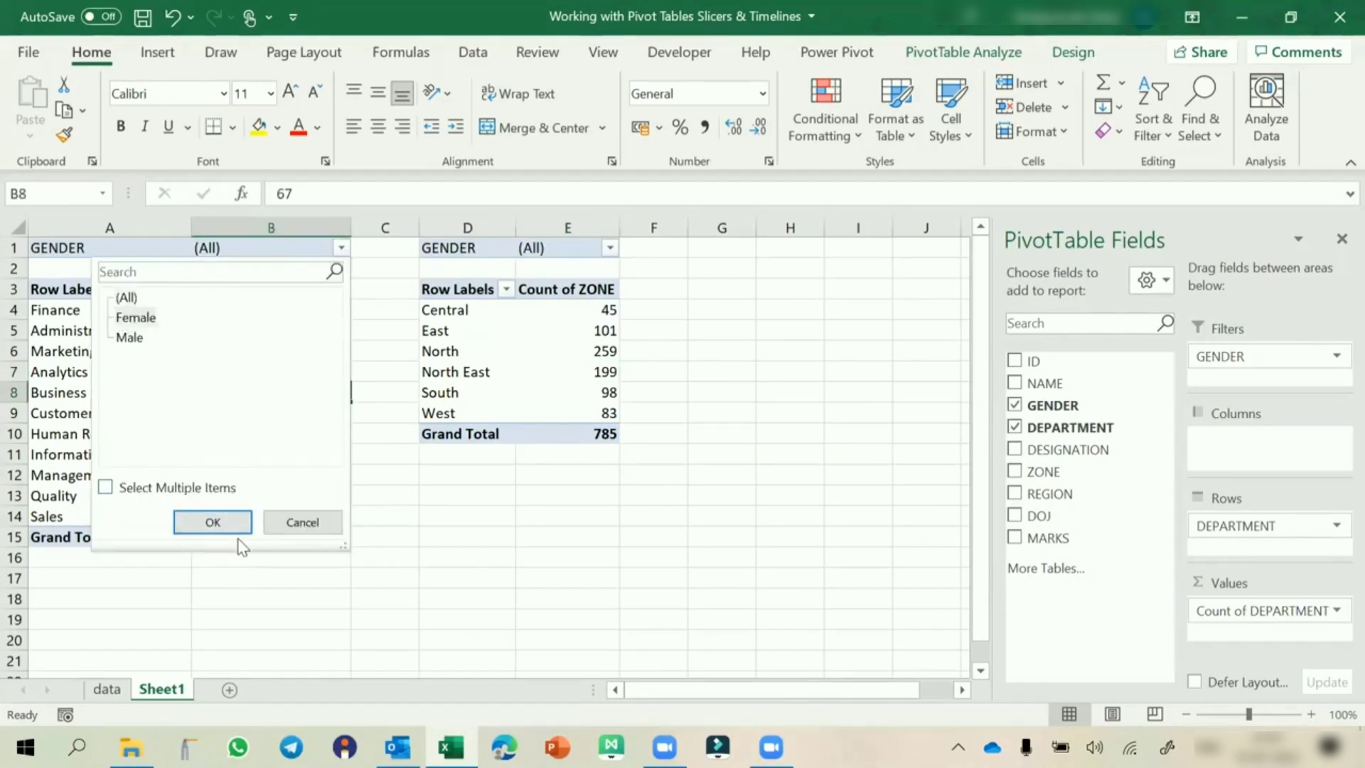
pyautogui.click(238, 526)
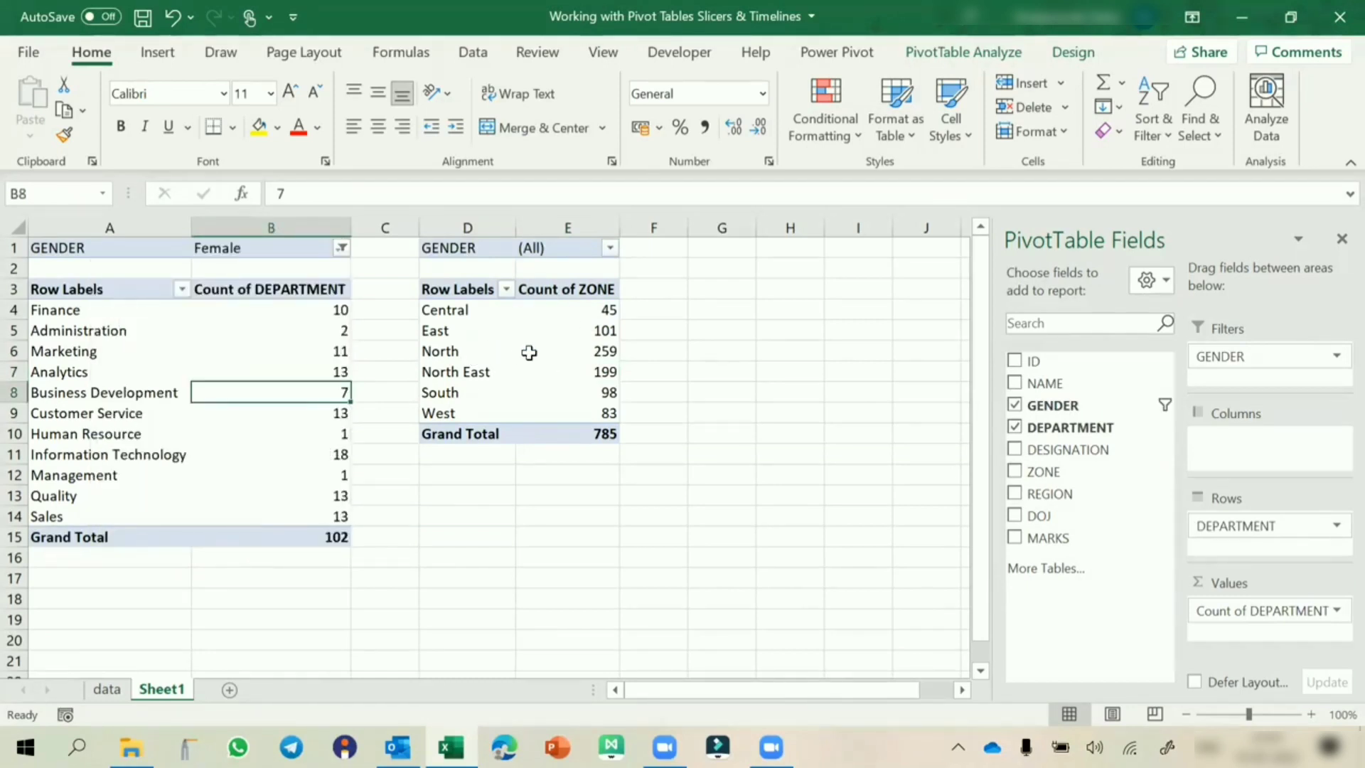
pyautogui.click(610, 249)
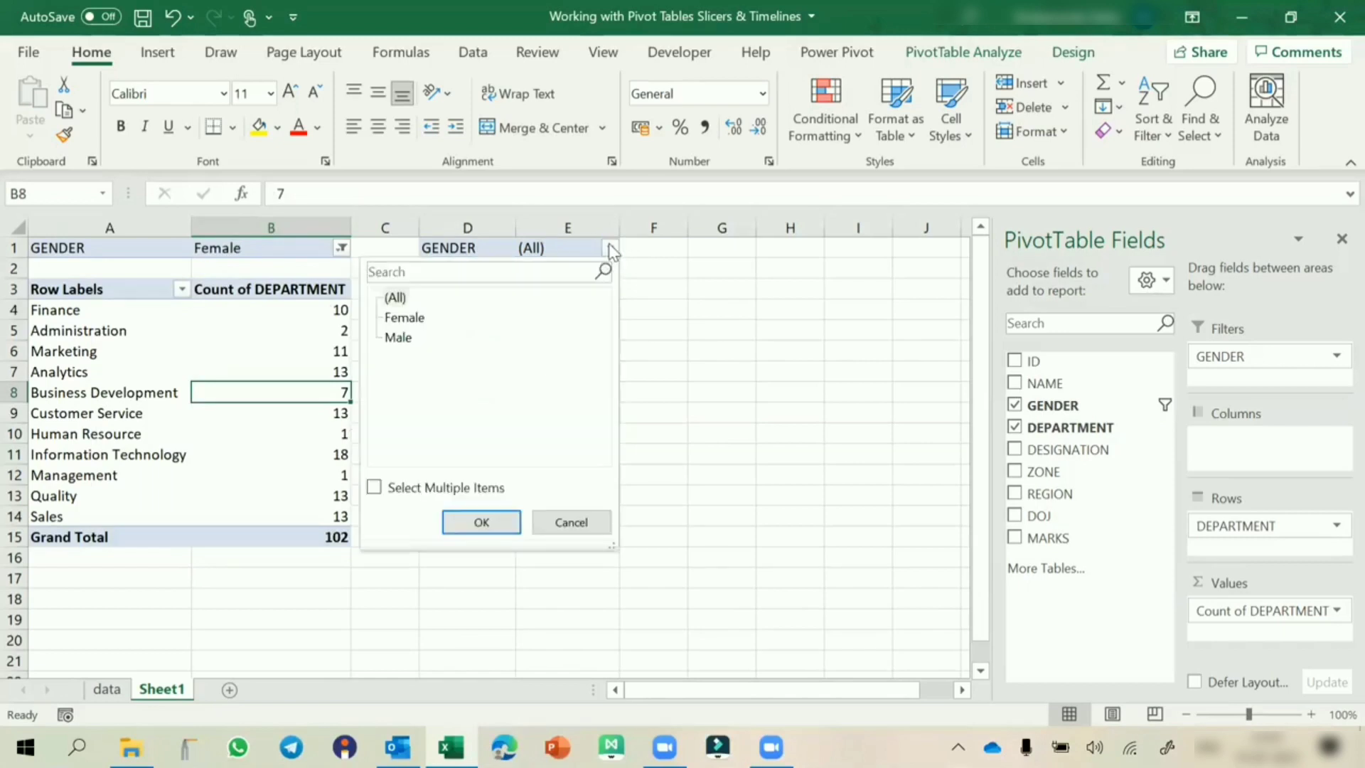
pyautogui.click(404, 317)
pyautogui.click(482, 522)
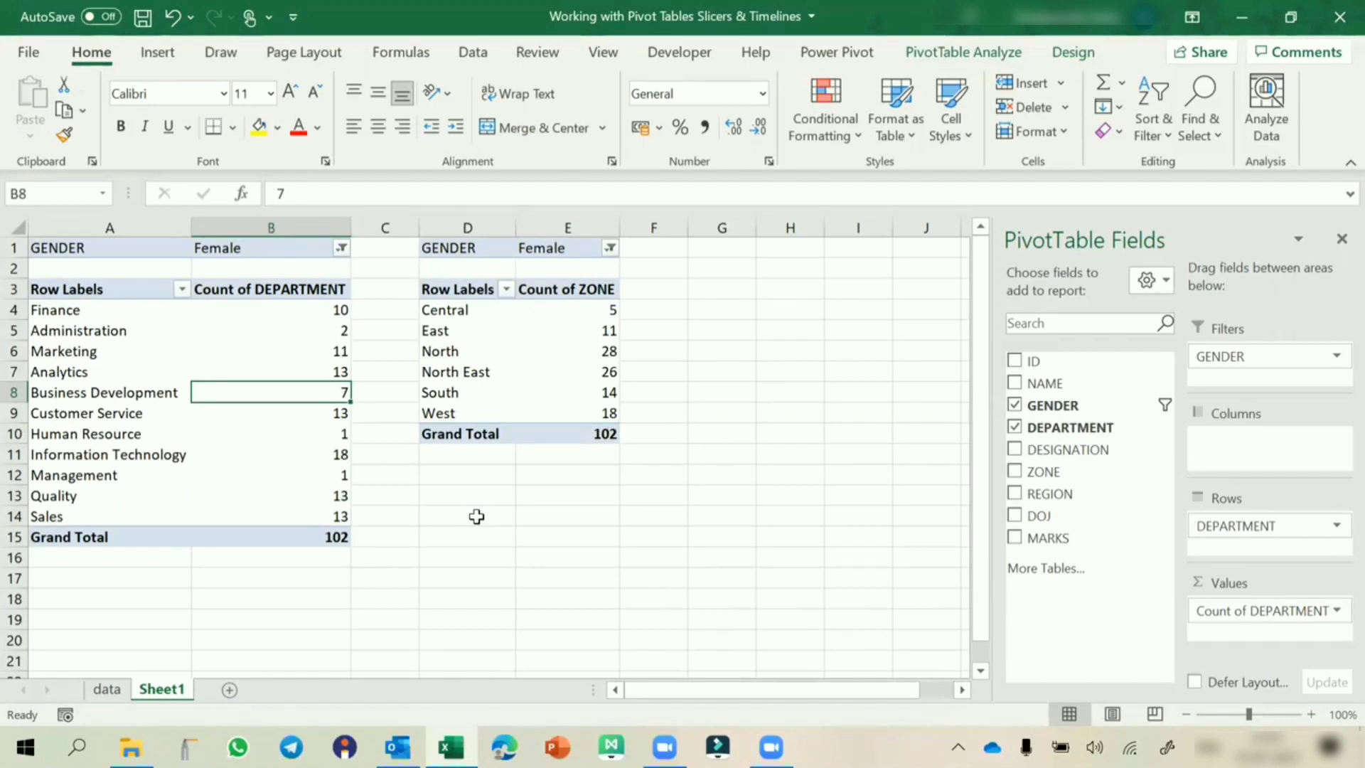
# Reset the GENDER filters of both PivotTables to (All)
pyautogui.click(342, 248)
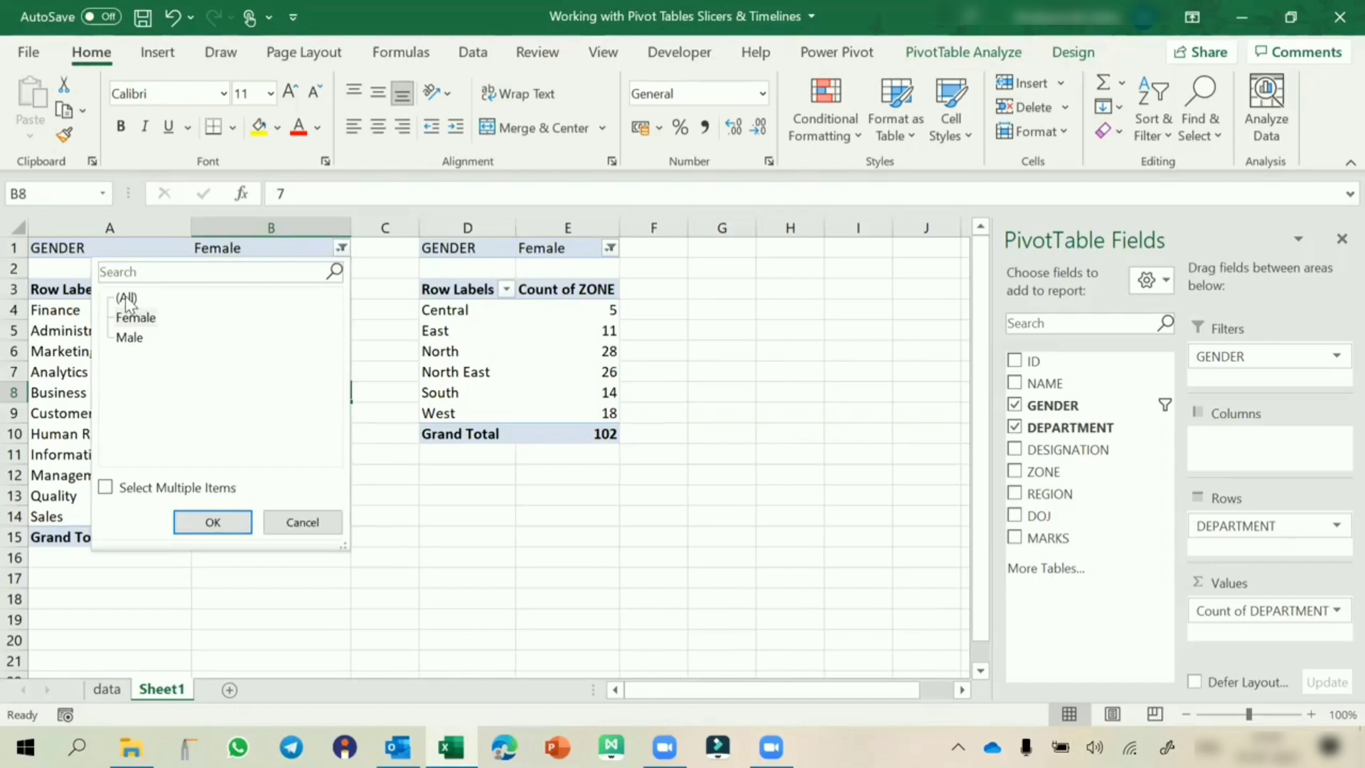
pyautogui.click(198, 522)
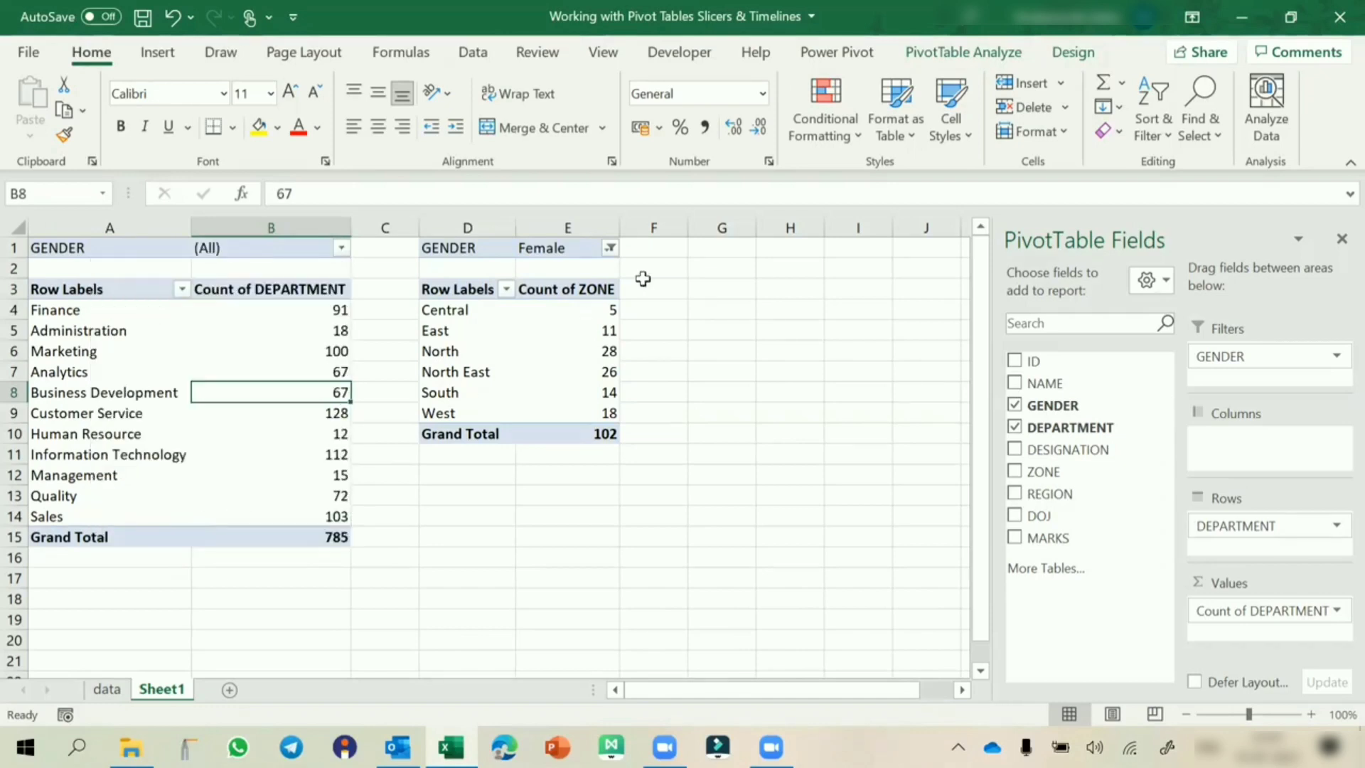
pyautogui.click(610, 248)
pyautogui.click(396, 298)
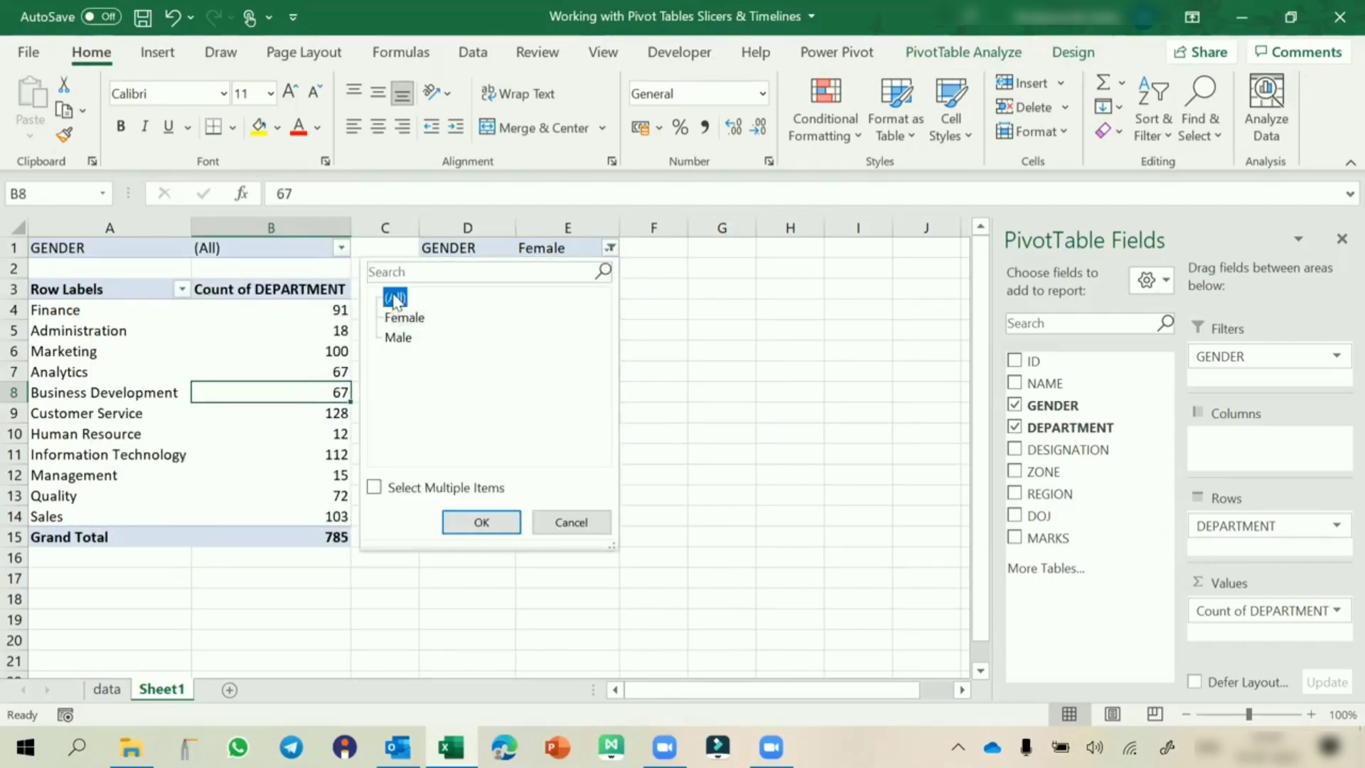
pyautogui.click(443, 517)
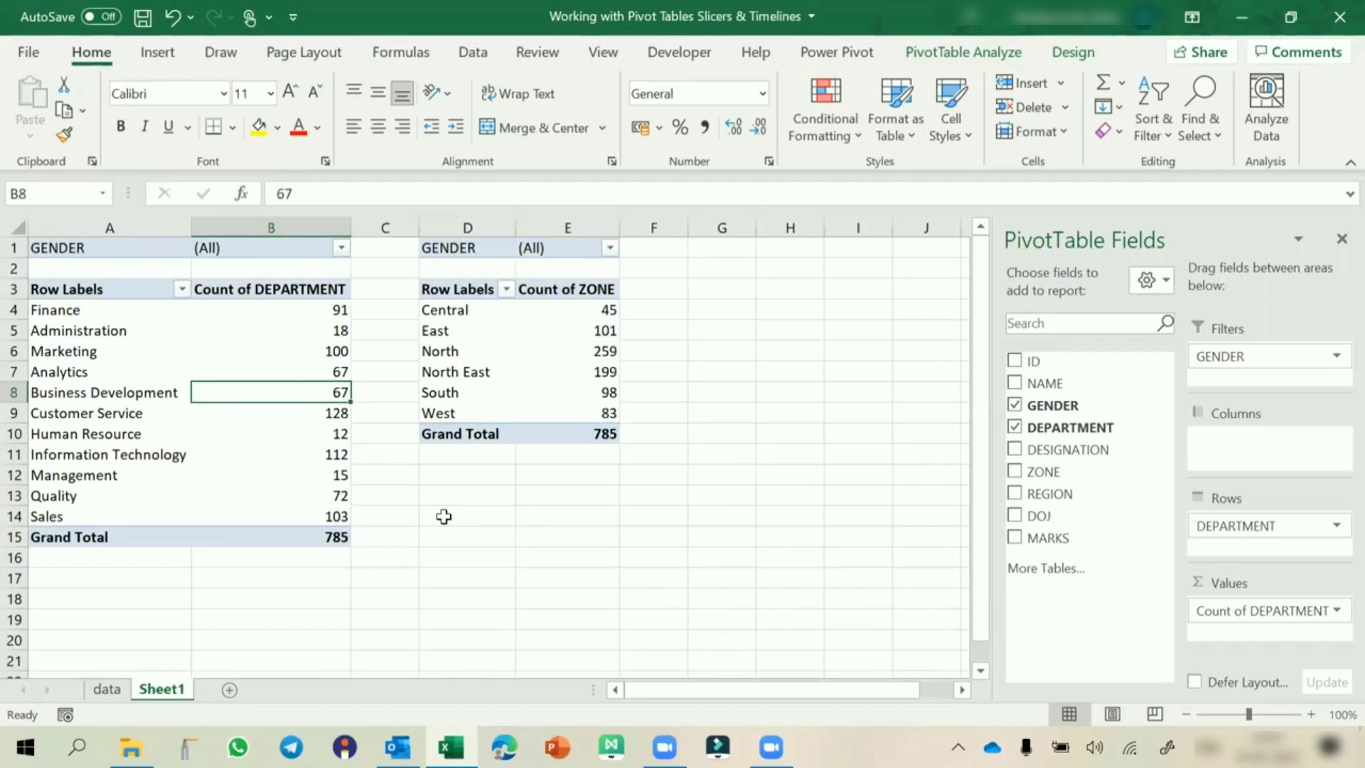
pyautogui.click(268, 324)
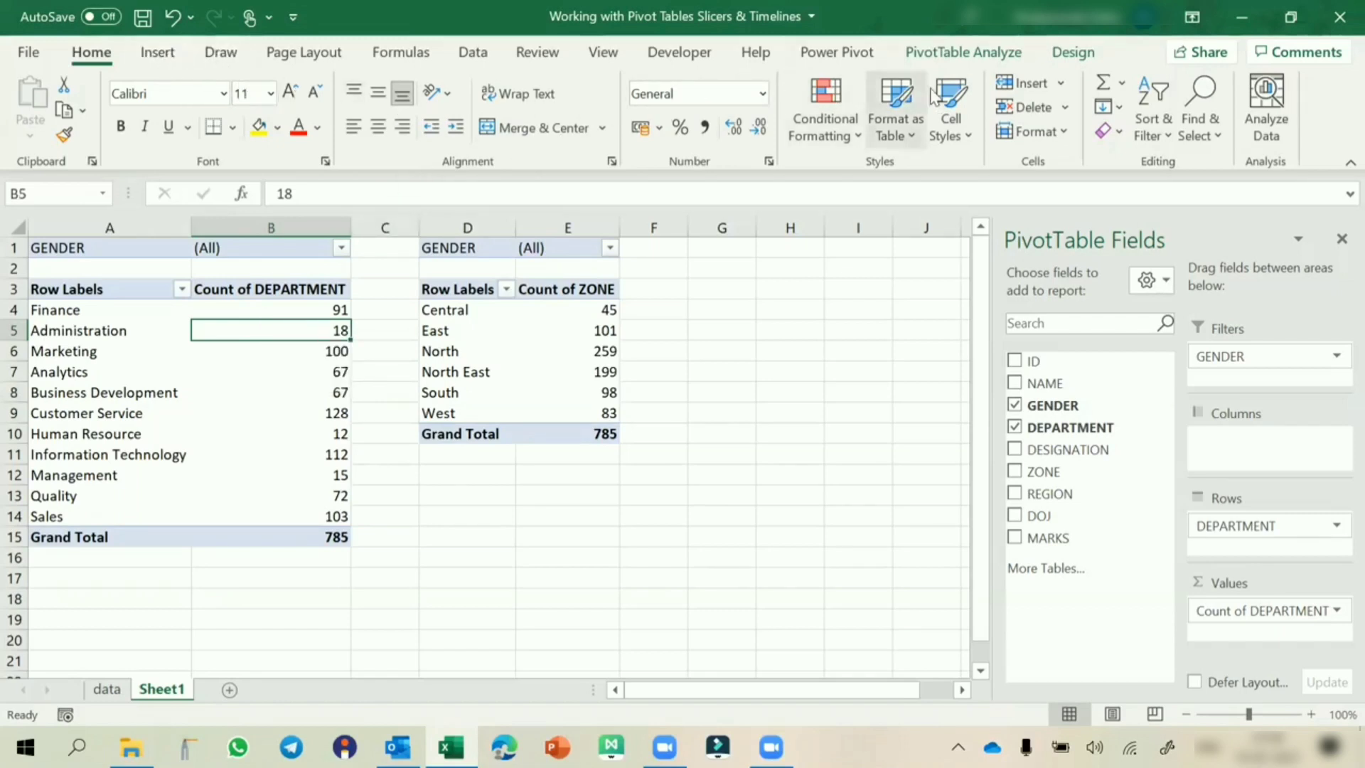
pyautogui.click(997, 61)
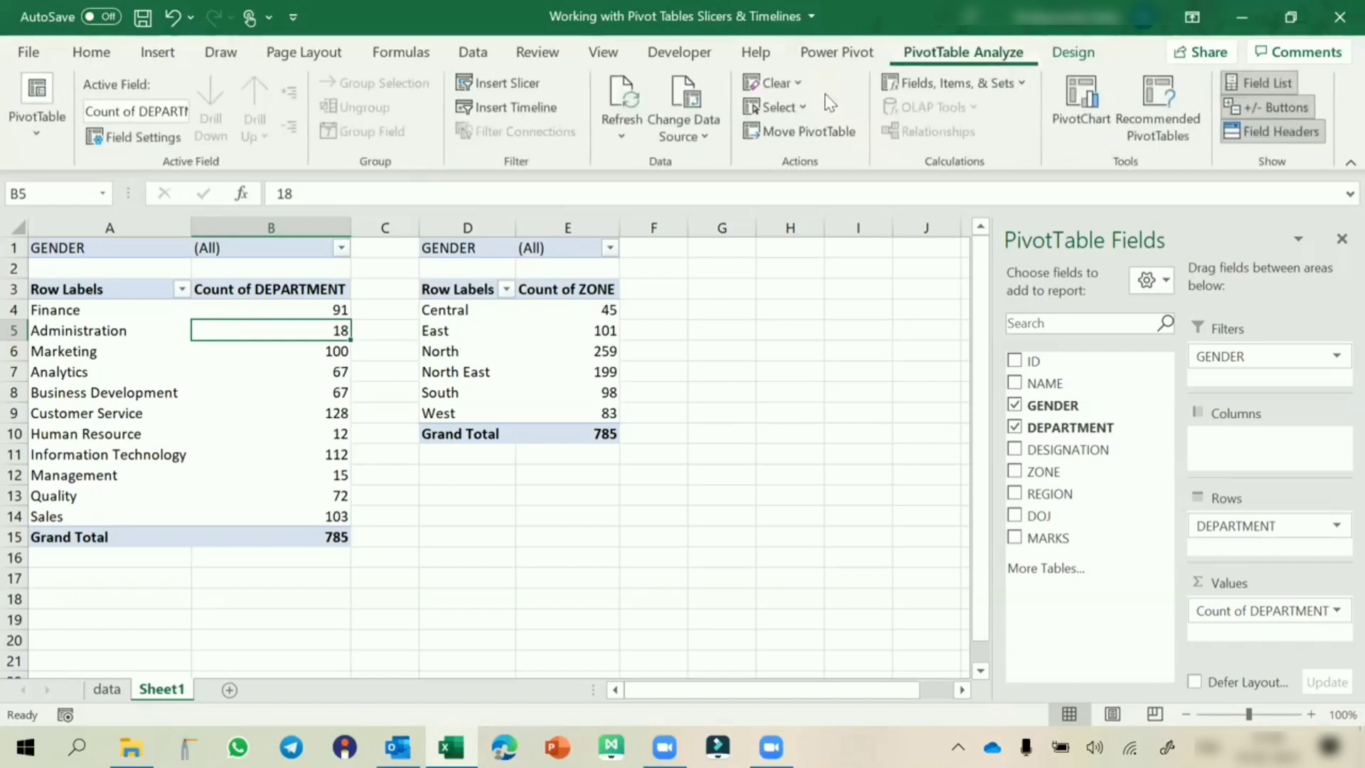
pyautogui.click(492, 82)
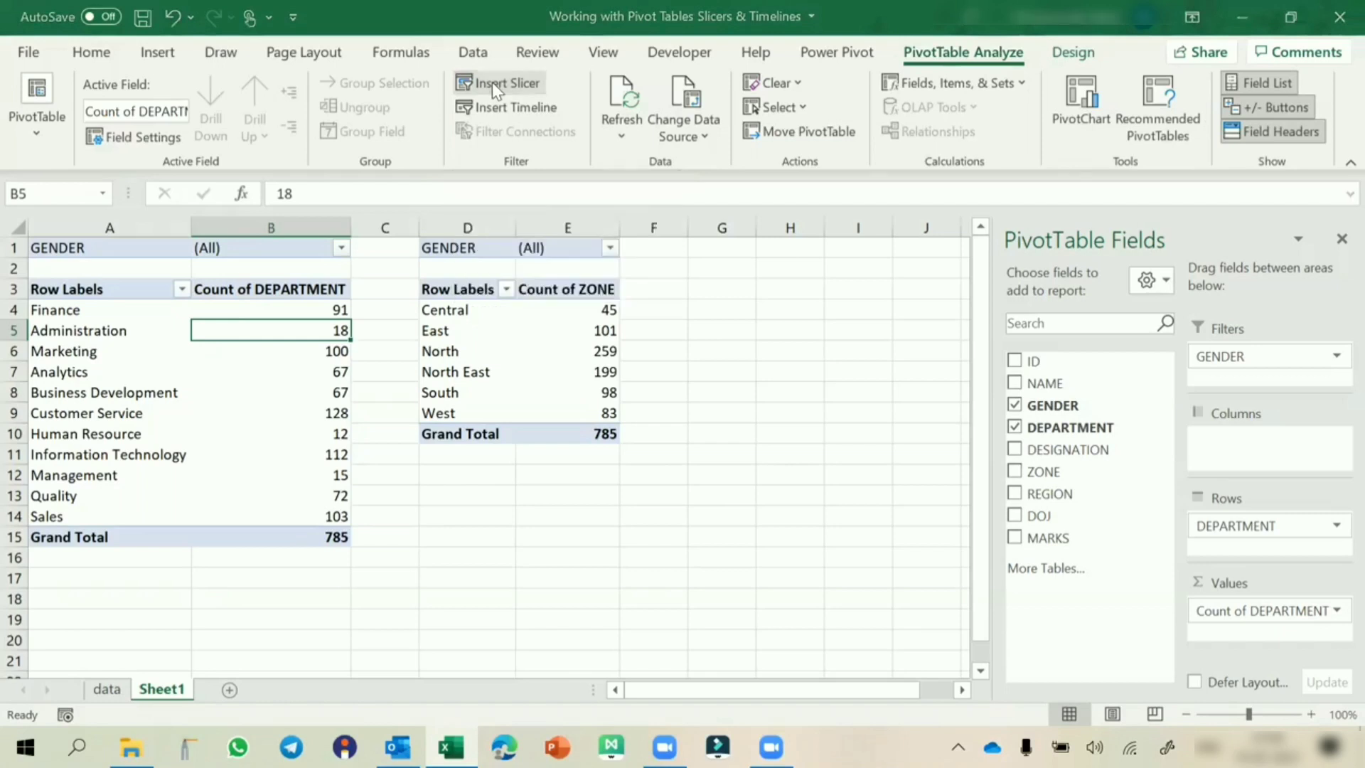
pyautogui.moveTo(843, 103); pyautogui.dragTo(762, 111)
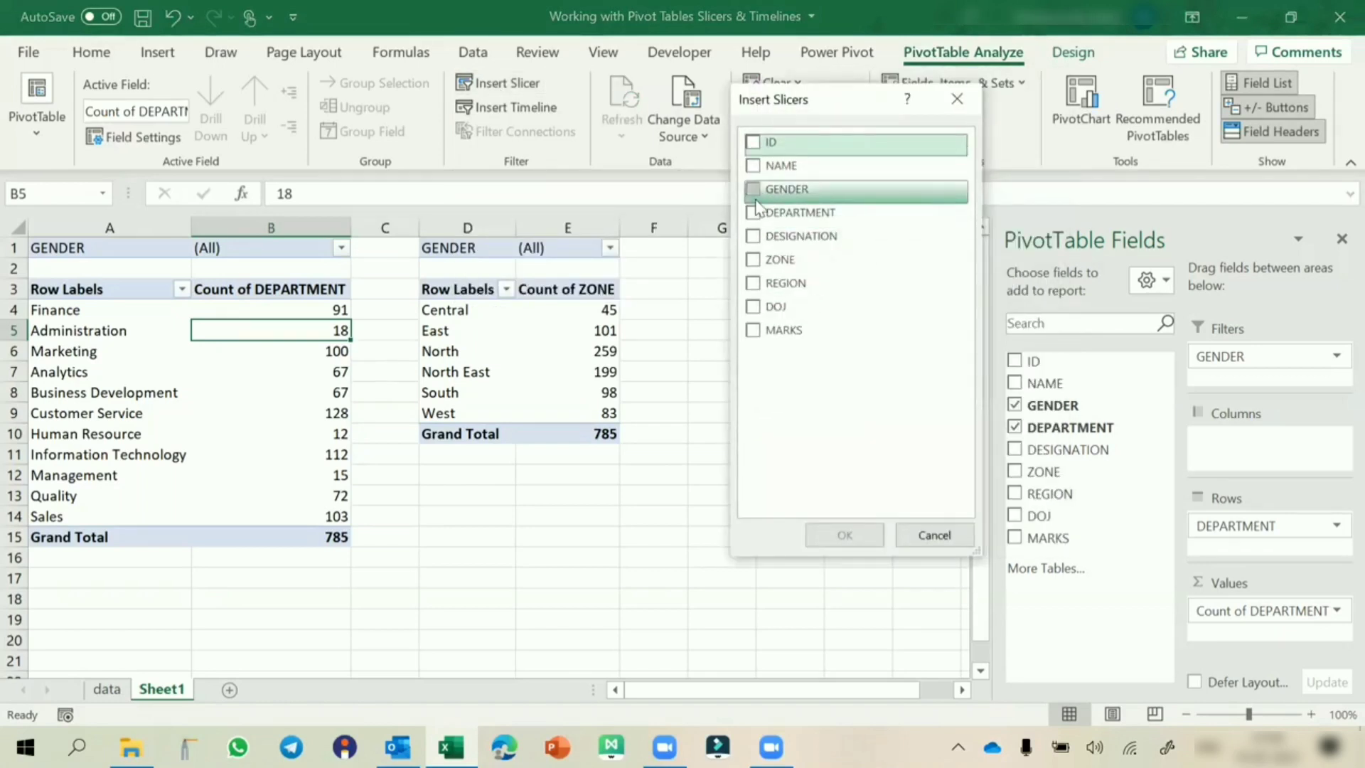
pyautogui.click(957, 99)
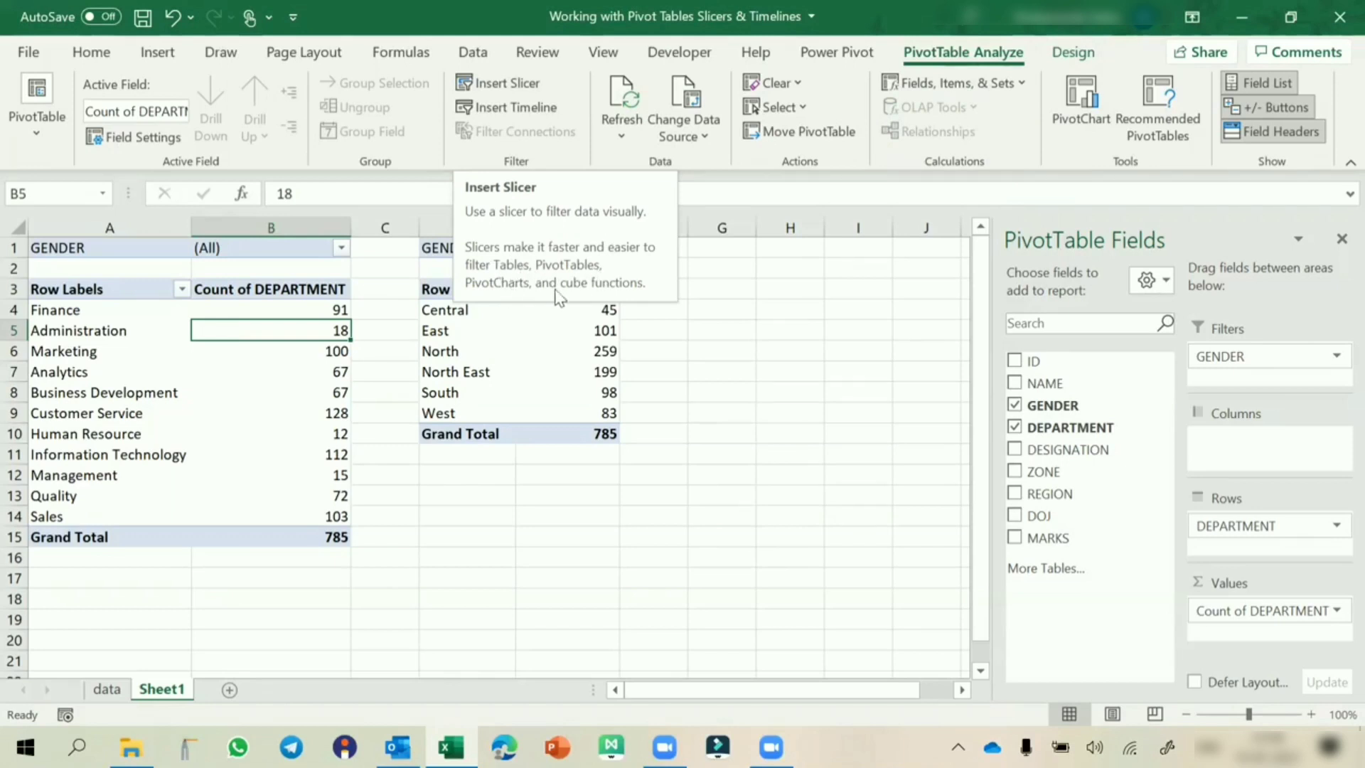
# Insert a GENDER slicer for the department PivotTable
pyautogui.click(499, 83)
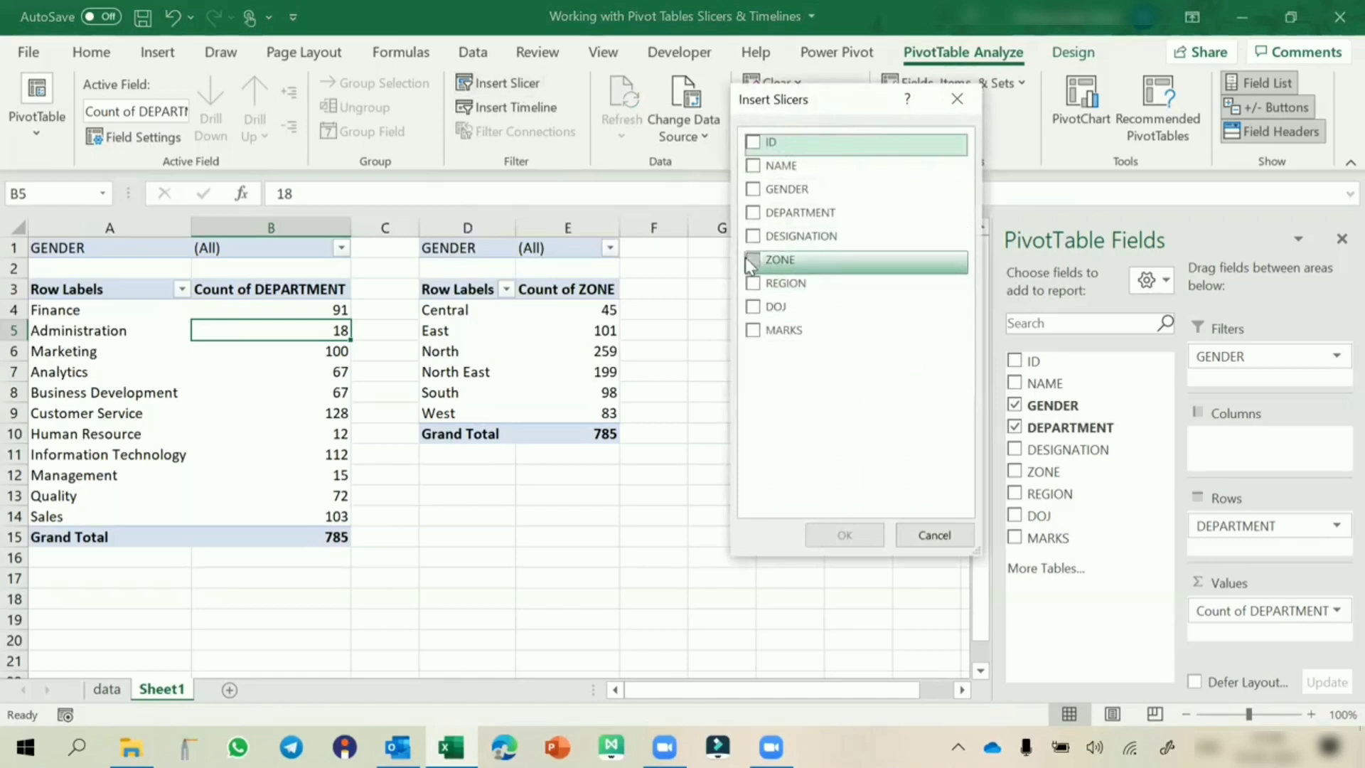
pyautogui.click(755, 195)
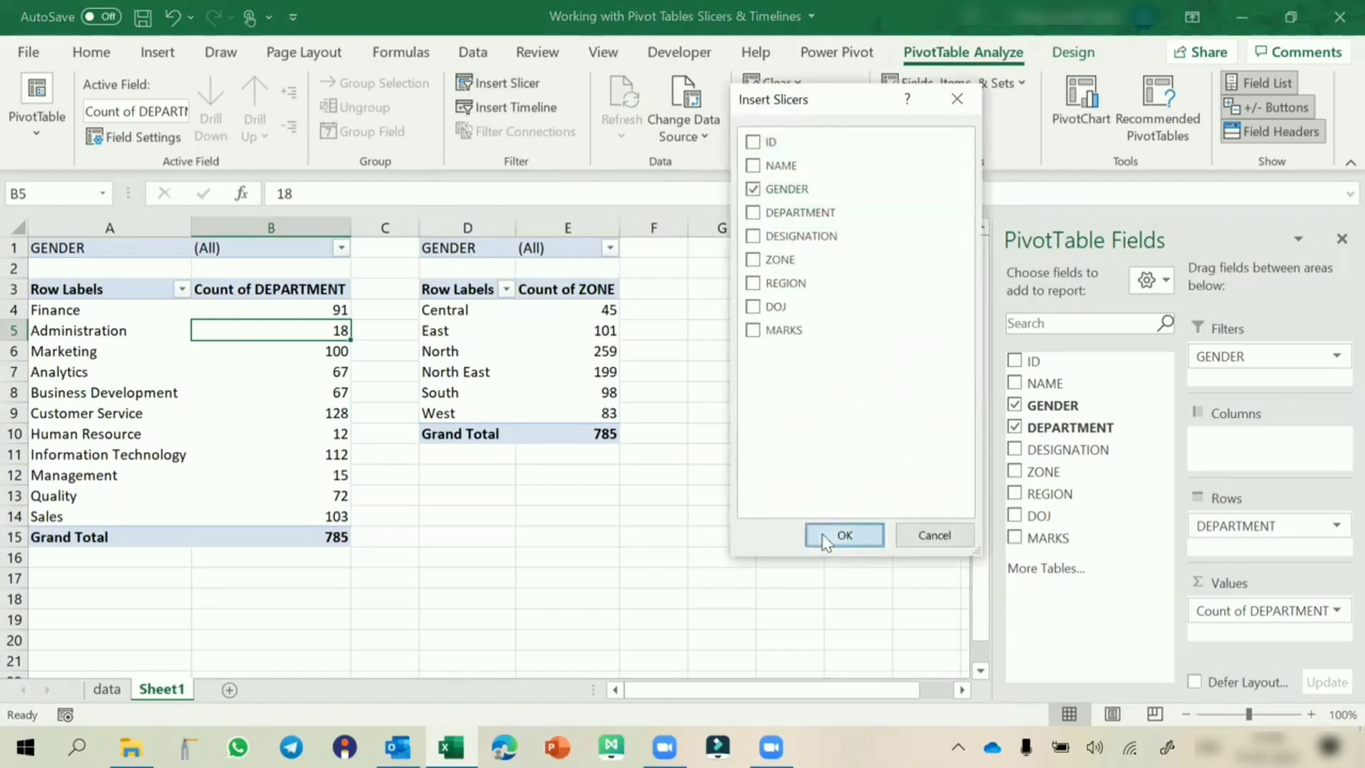
pyautogui.click(841, 535)
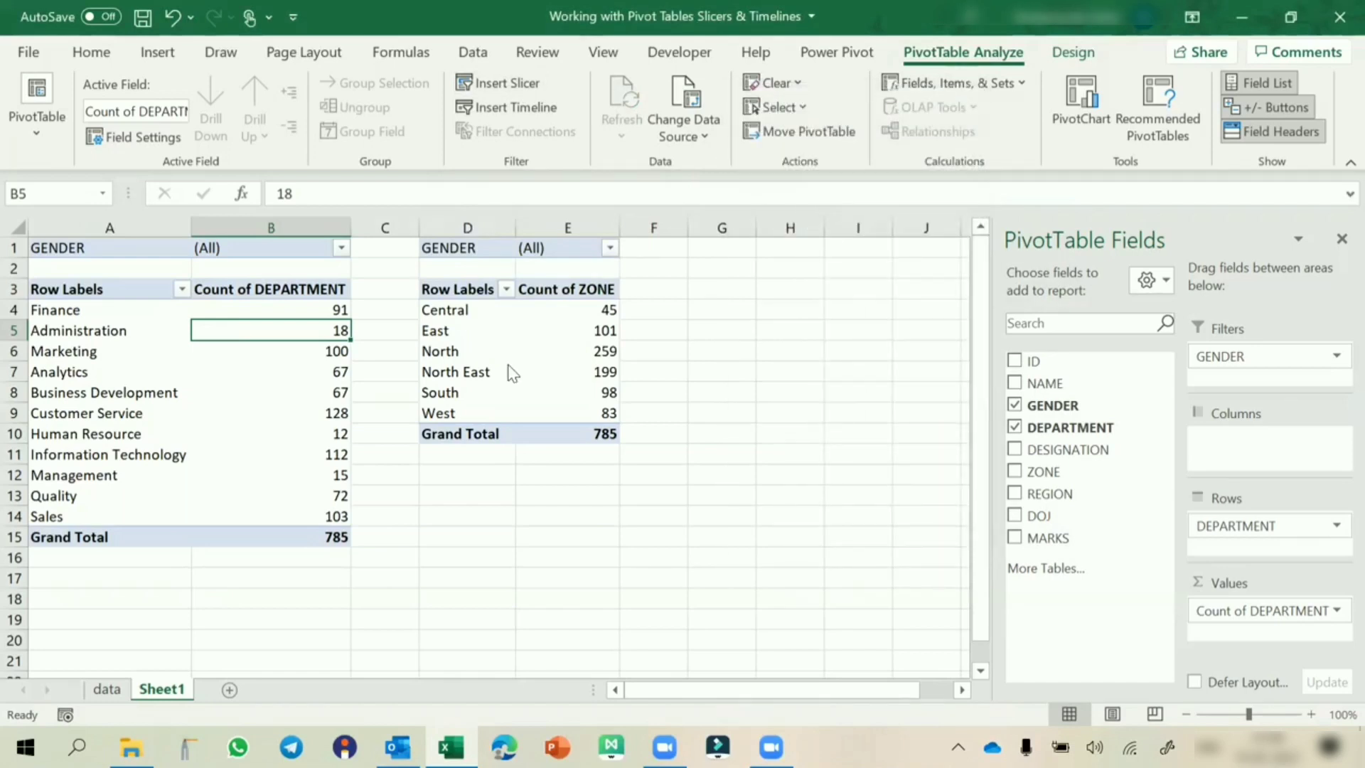
# Test the GENDER slicer on the department PivotTable with Female and Male, and clear its filter
pyautogui.click(780, 336)
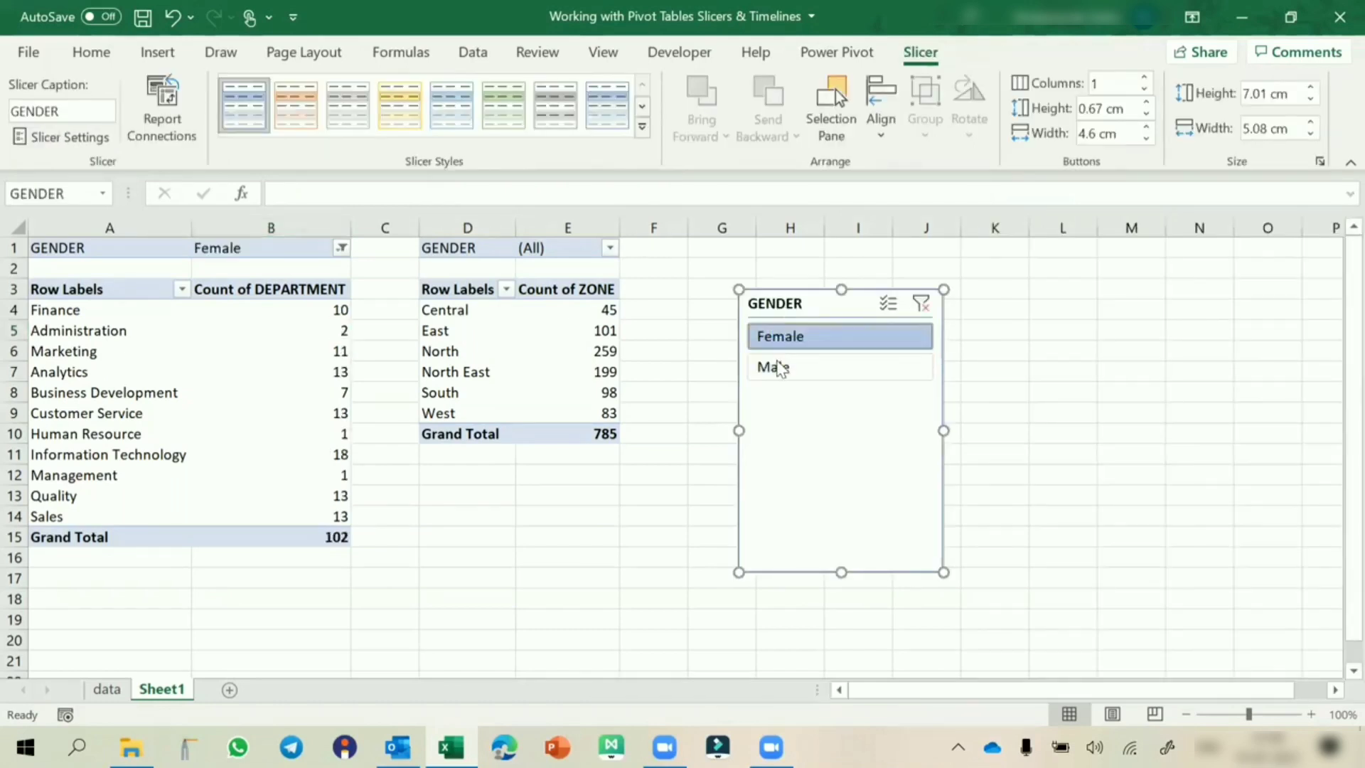
pyautogui.click(780, 369)
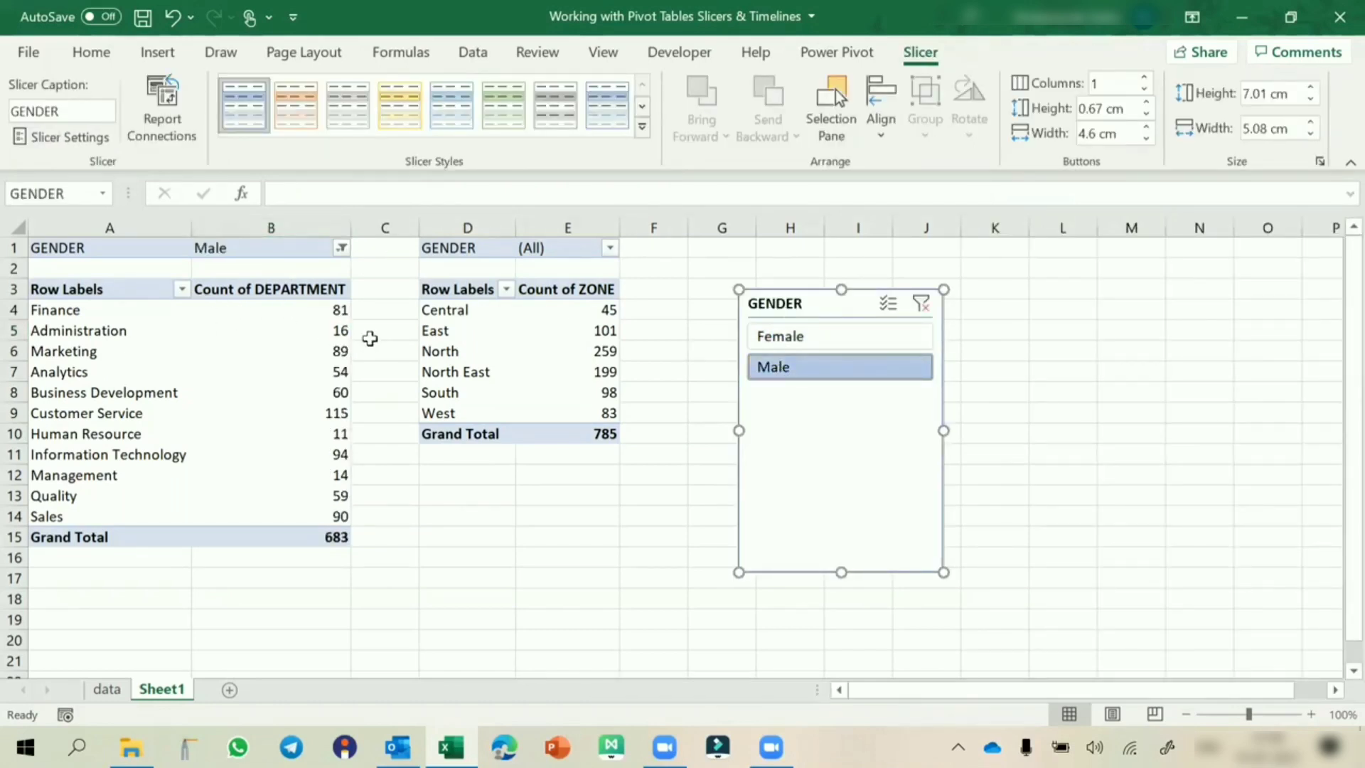
pyautogui.click(922, 306)
pyautogui.click(810, 343)
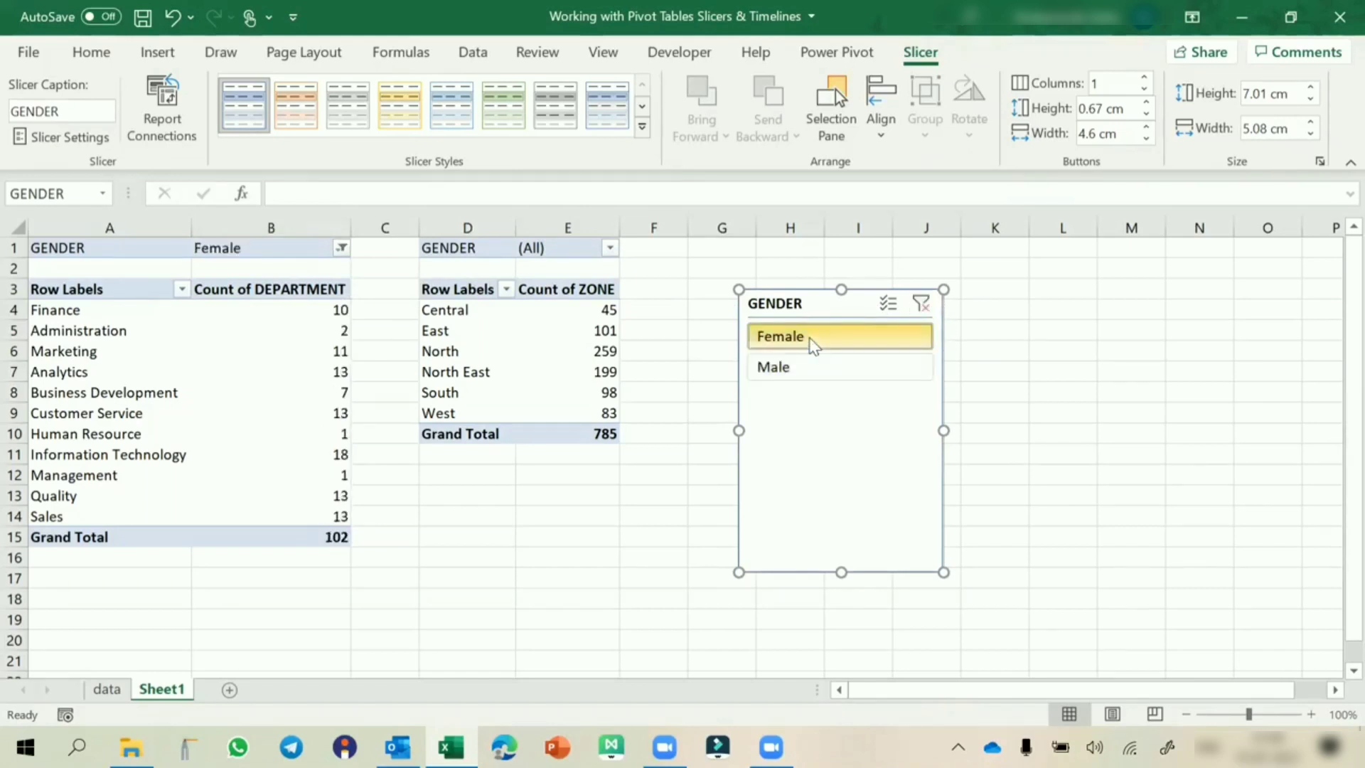
pyautogui.click(920, 304)
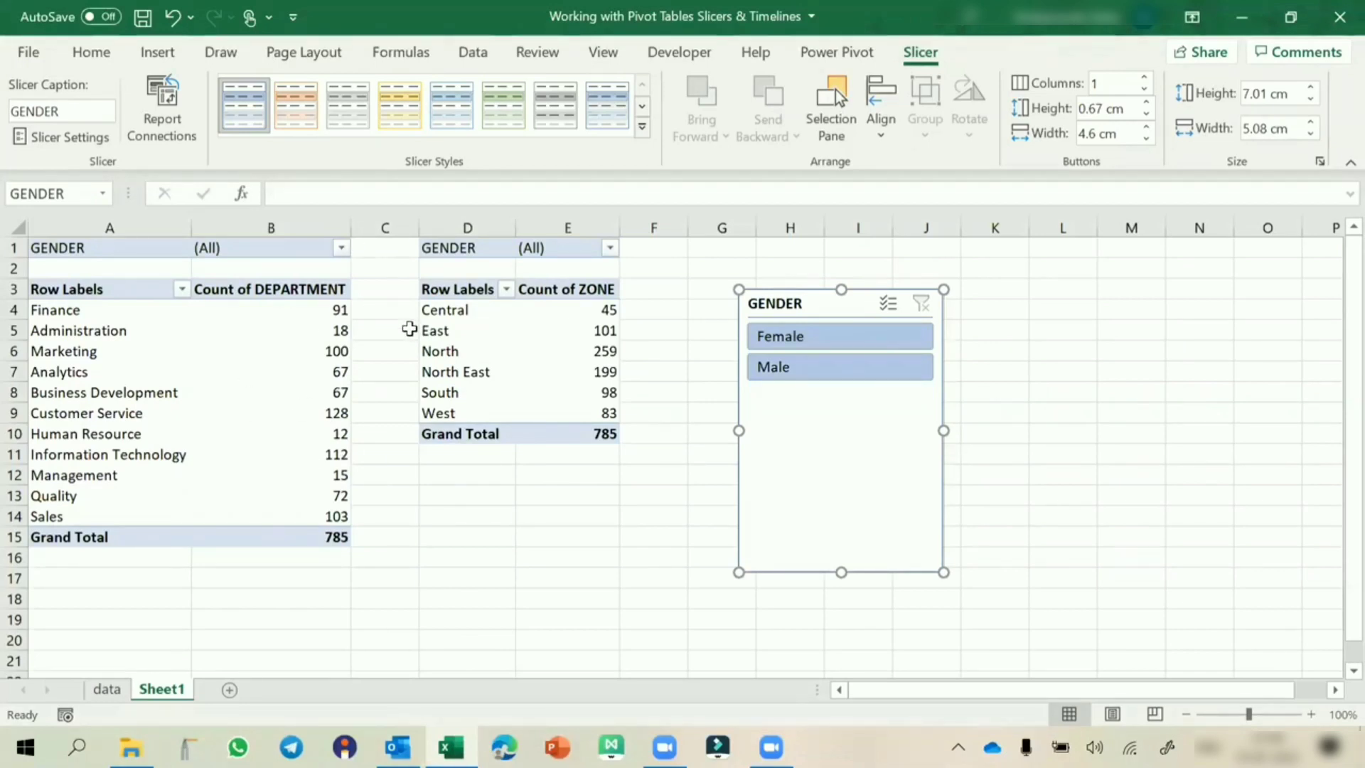
# Examine the GENDER slicer's report connections and close them without changing anything
pyautogui.rightClick(801, 305)
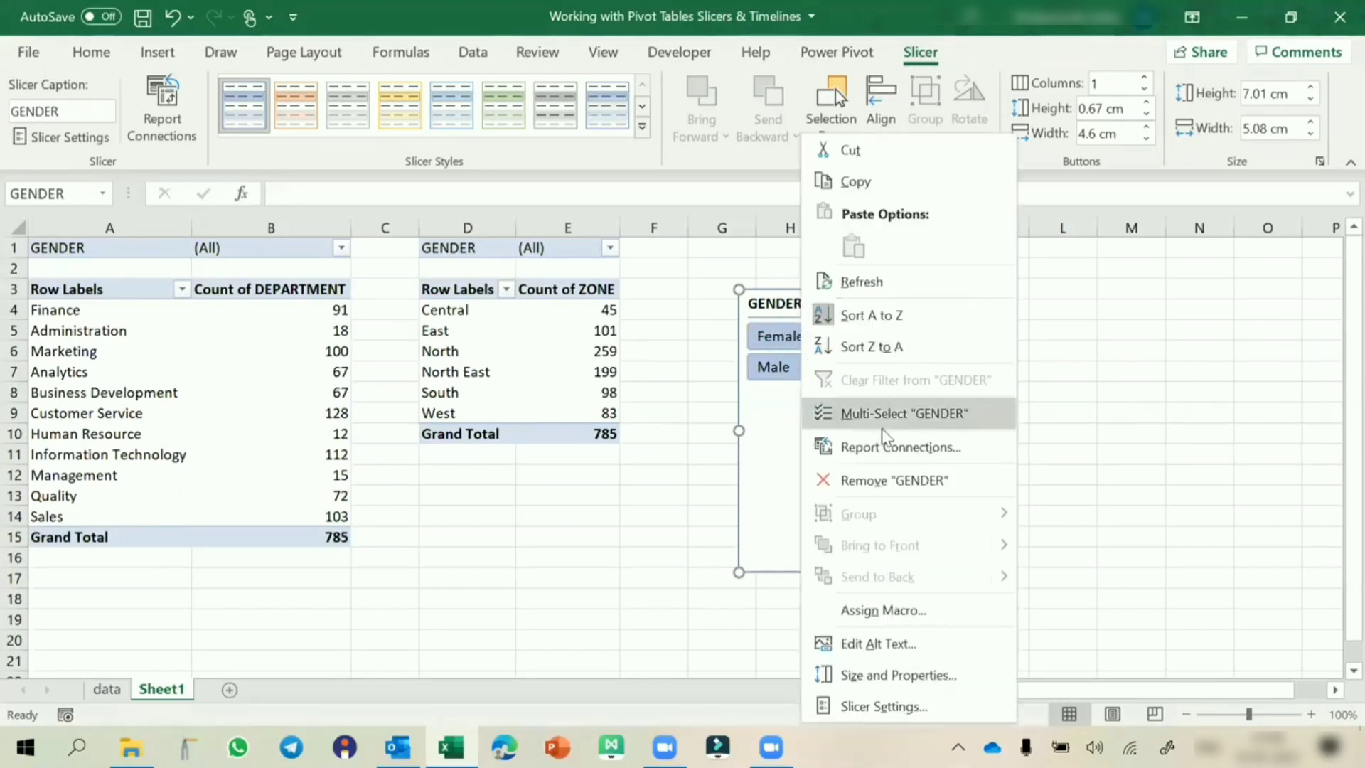
pyautogui.click(905, 449)
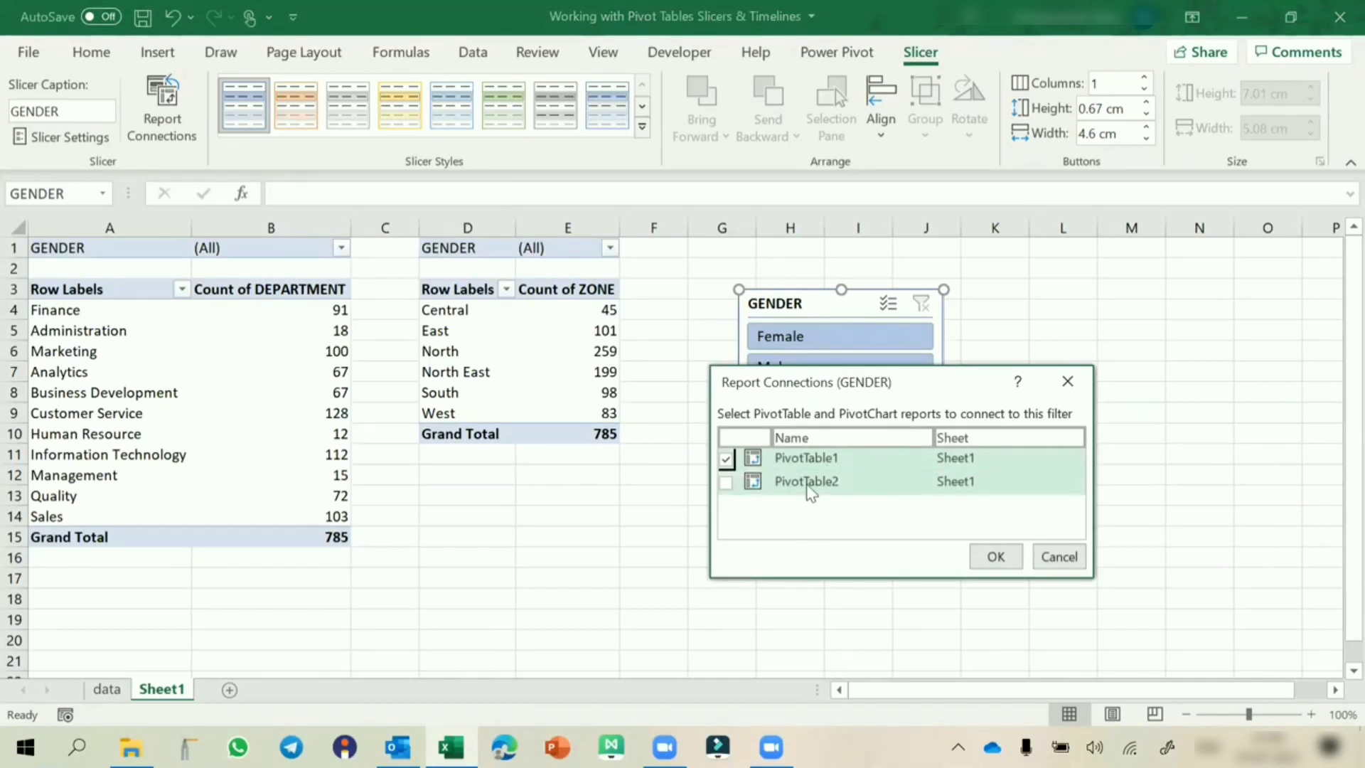
pyautogui.click(1059, 560)
# Rename the PivotTable that counts departments to Department
pyautogui.click(203, 391)
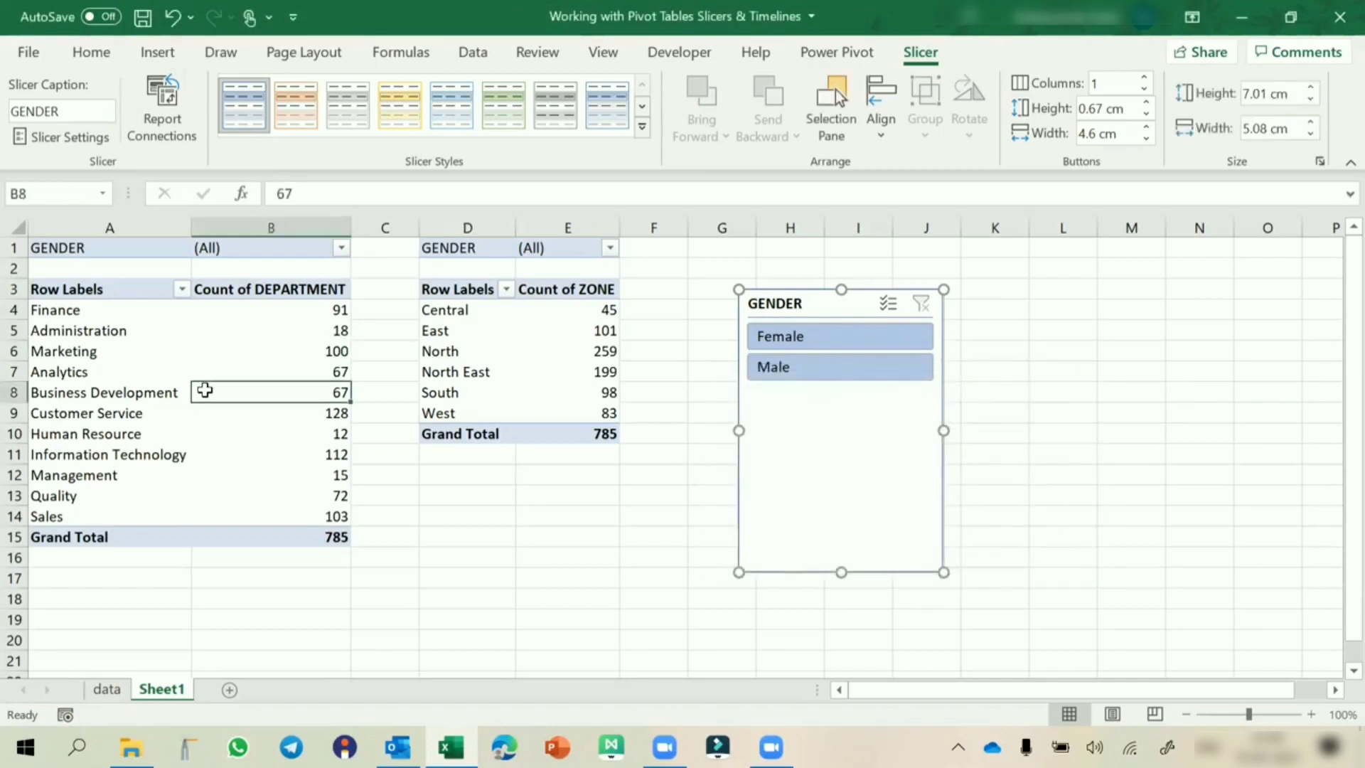
pyautogui.click(996, 62)
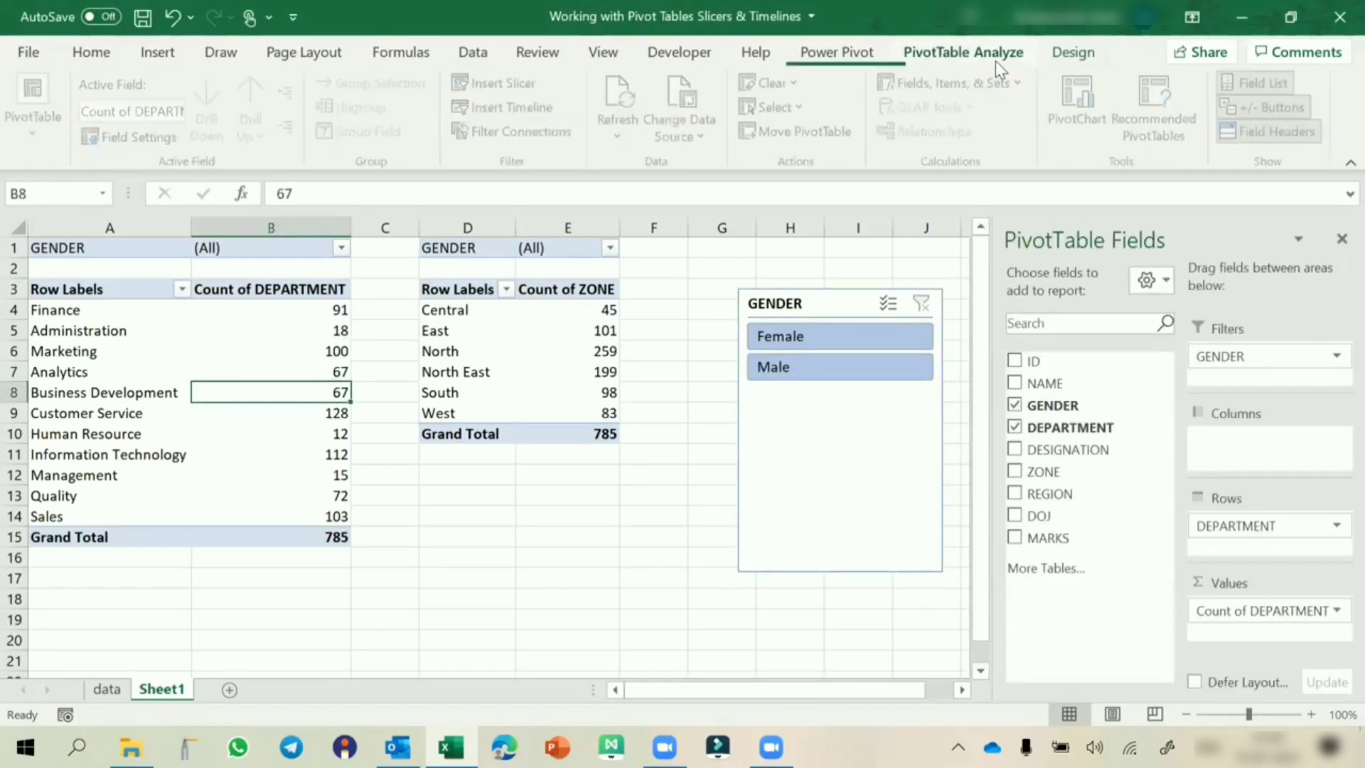
pyautogui.click(41, 131)
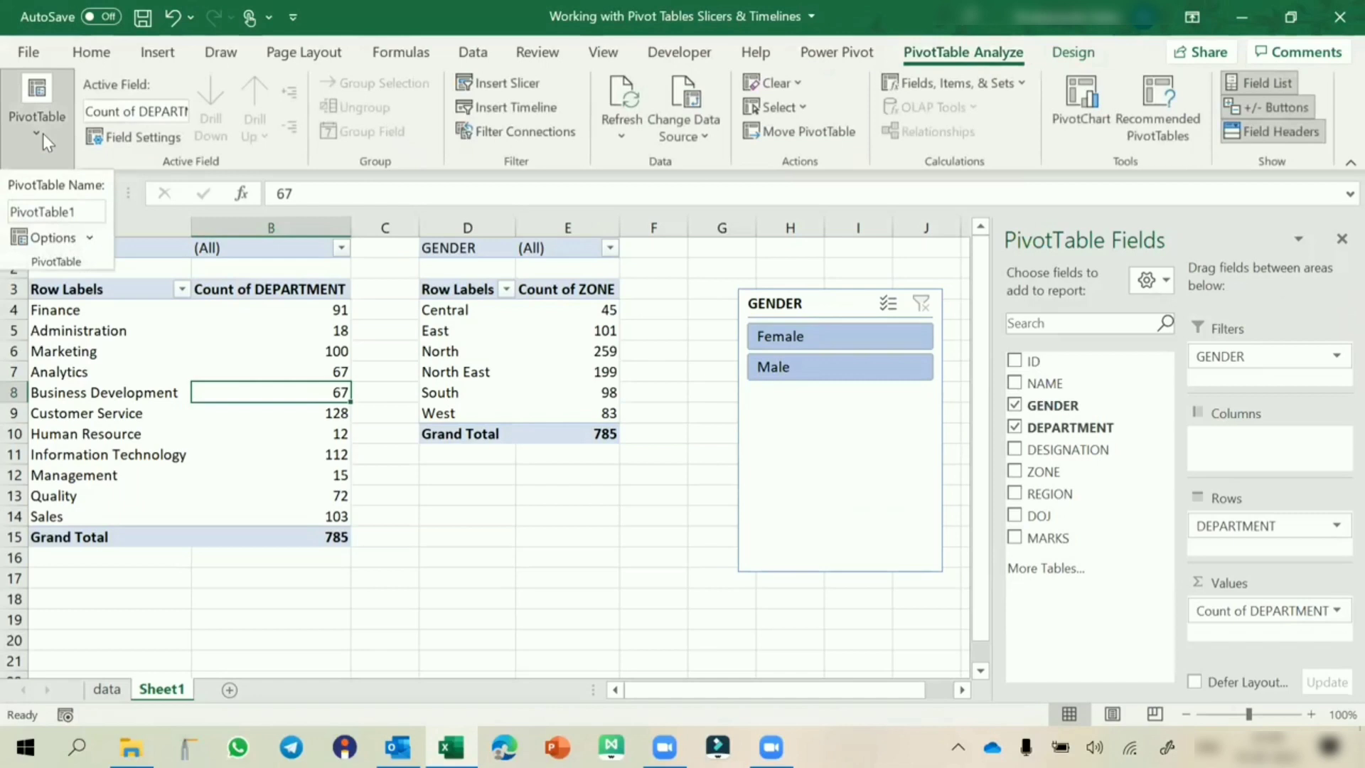
pyautogui.click(43, 208)
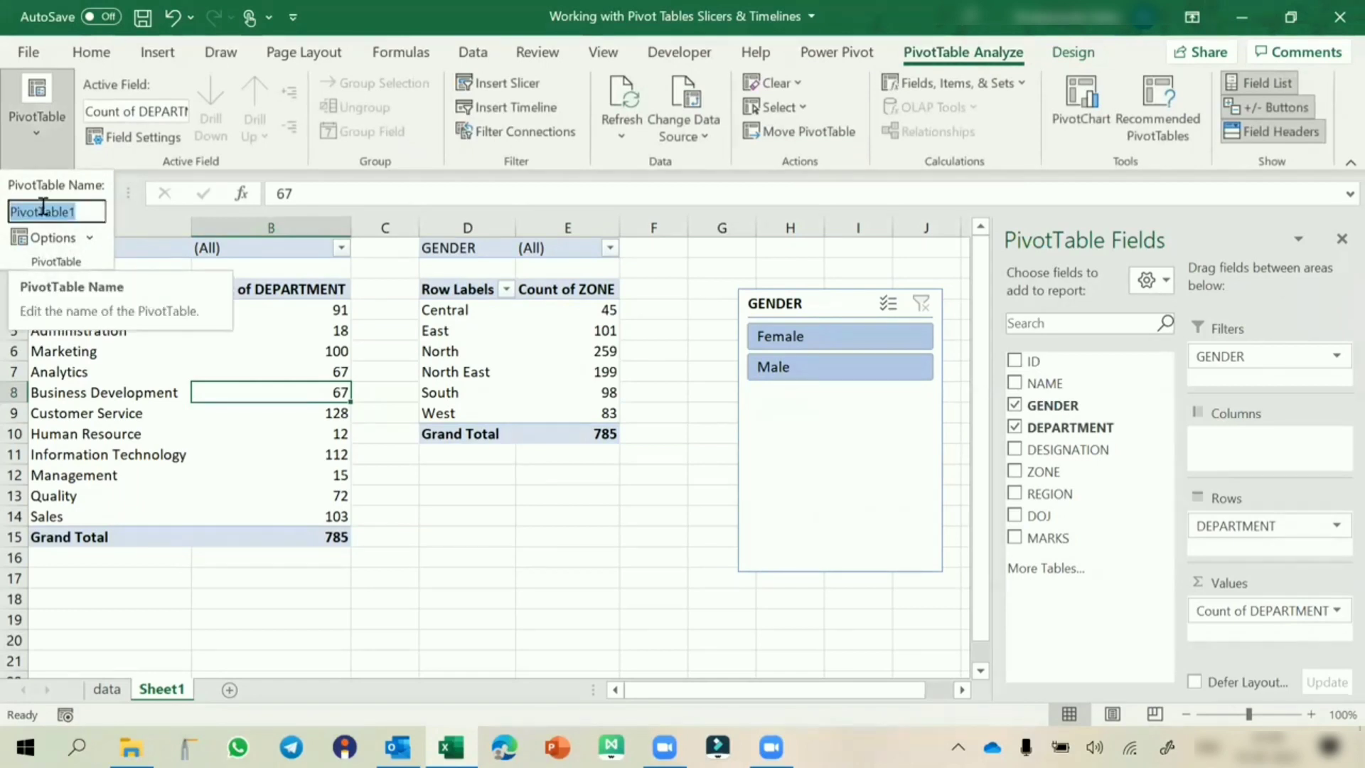
pyautogui.write('Depart')
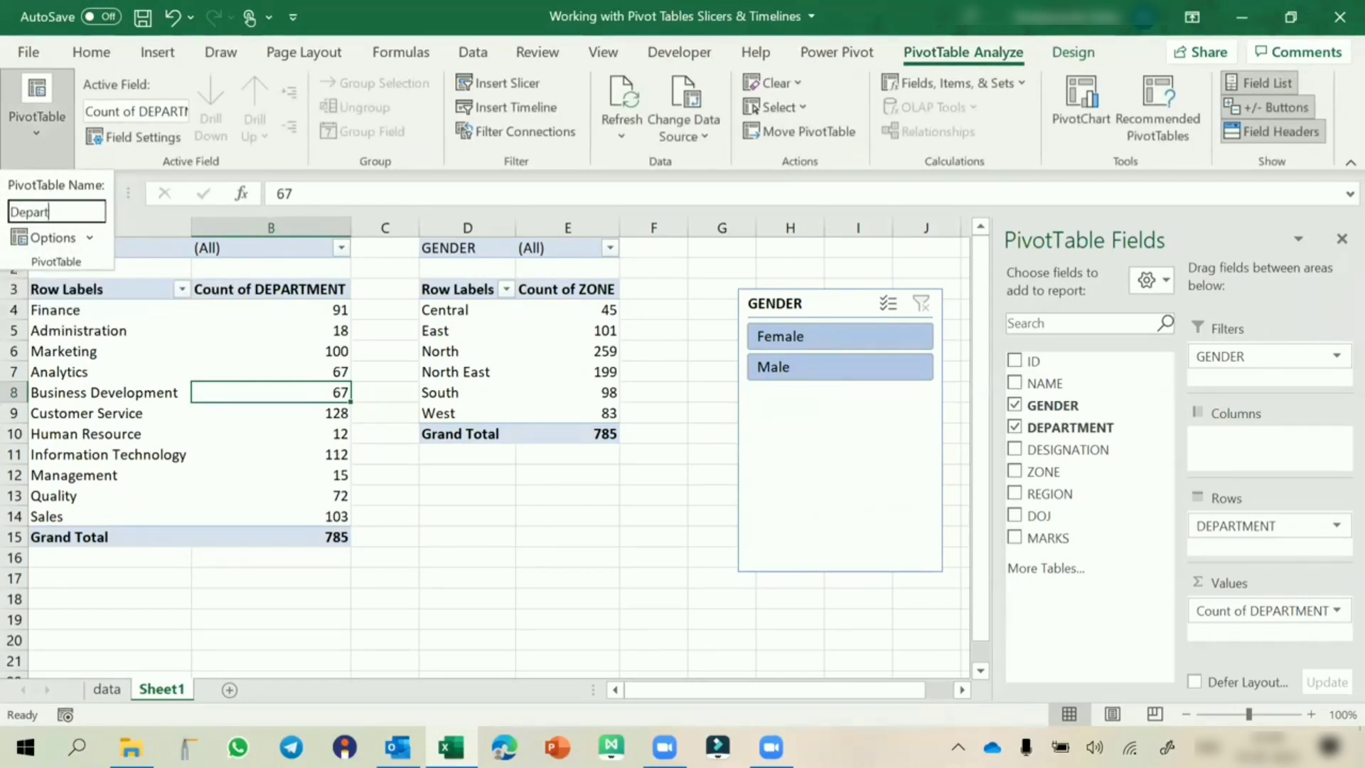
pyautogui.write('me')
pyautogui.press('Return')
# Rename the PivotTable that counts zones to Zone
pyautogui.click(486, 340)
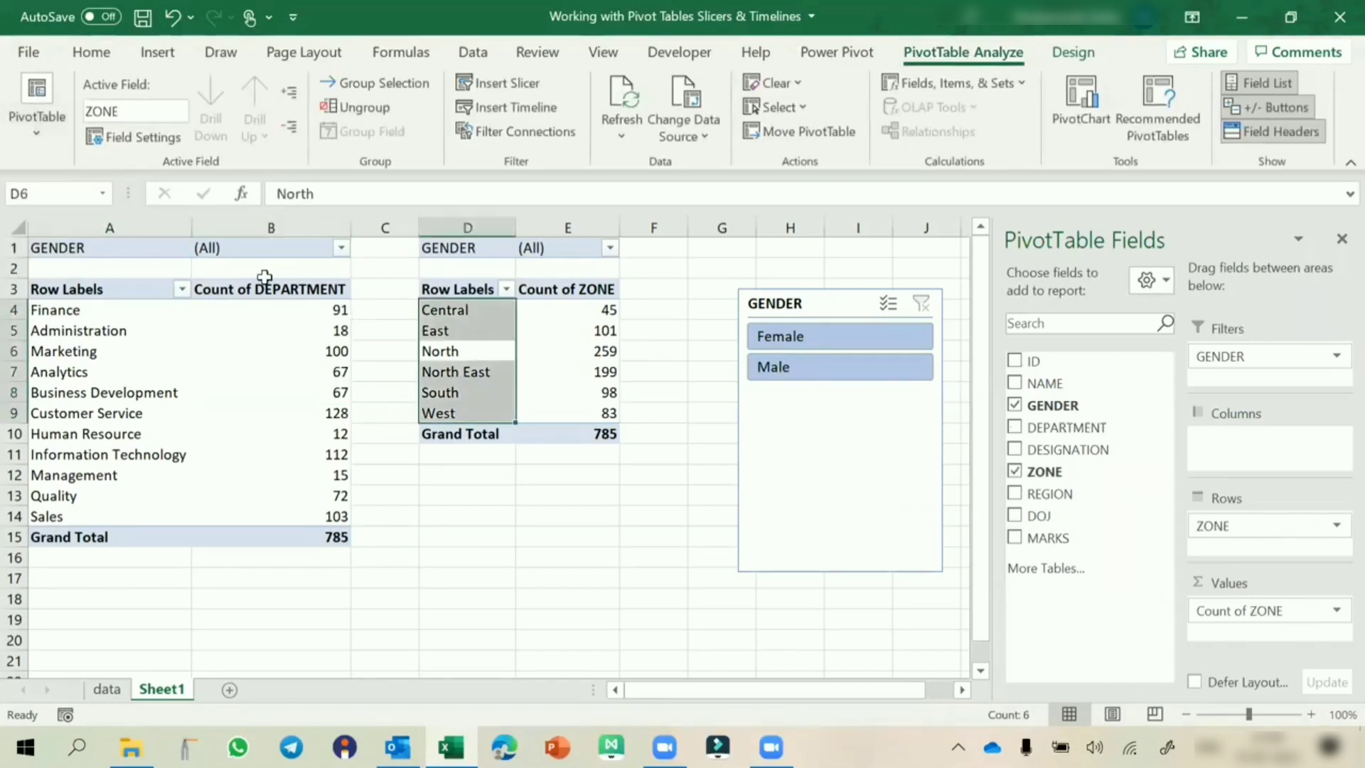
pyautogui.click(26, 135)
pyautogui.click(31, 211)
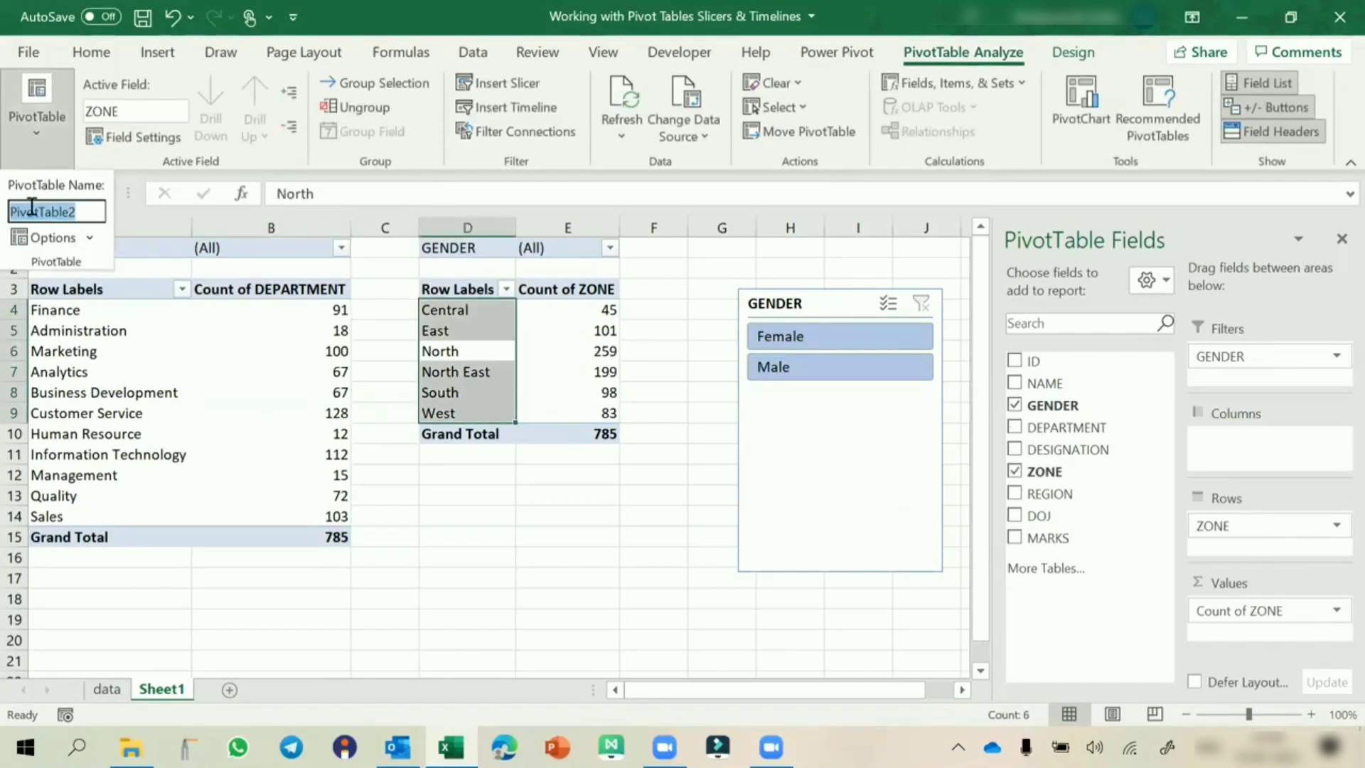
pyautogui.write('Zone')
pyautogui.press('Return')
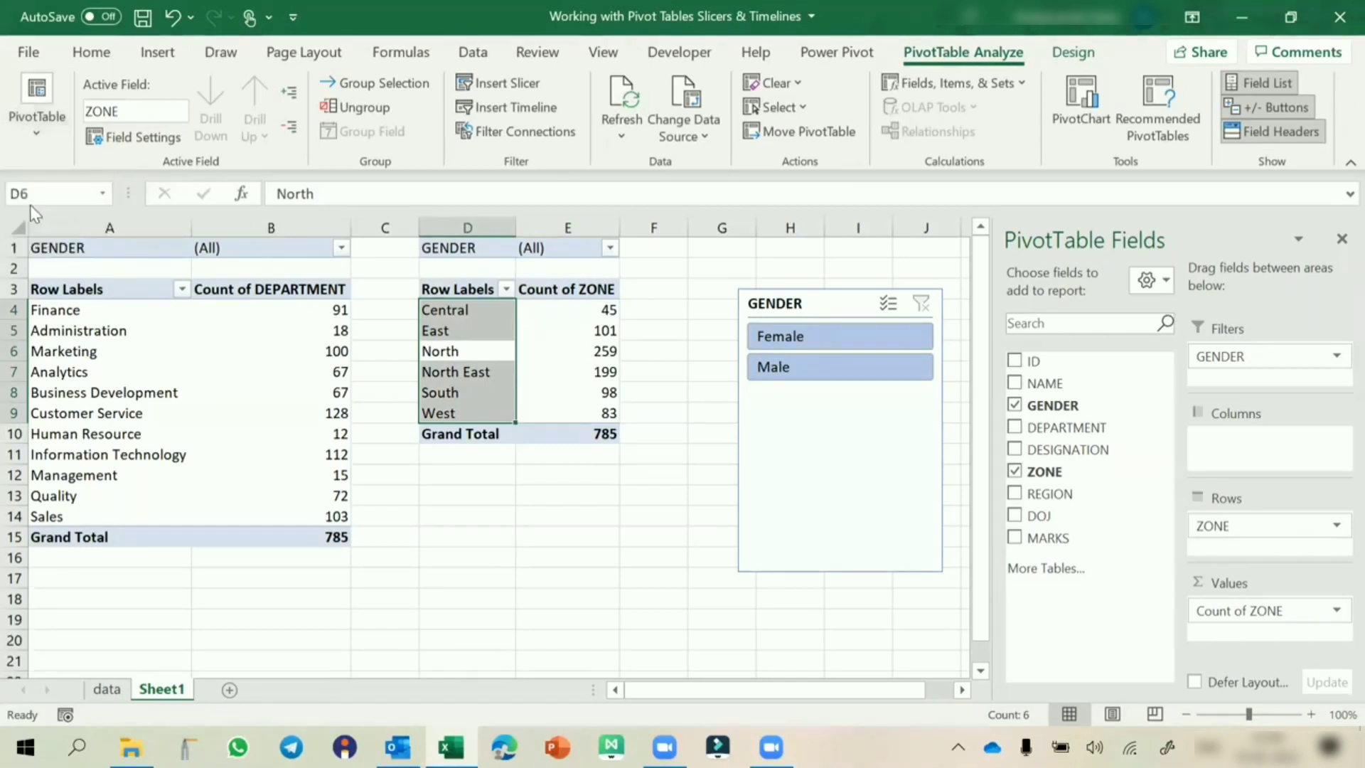
# Connect the GENDER slicer to the Zone PivotTable in addition to Department through its report connections
pyautogui.click(775, 299)
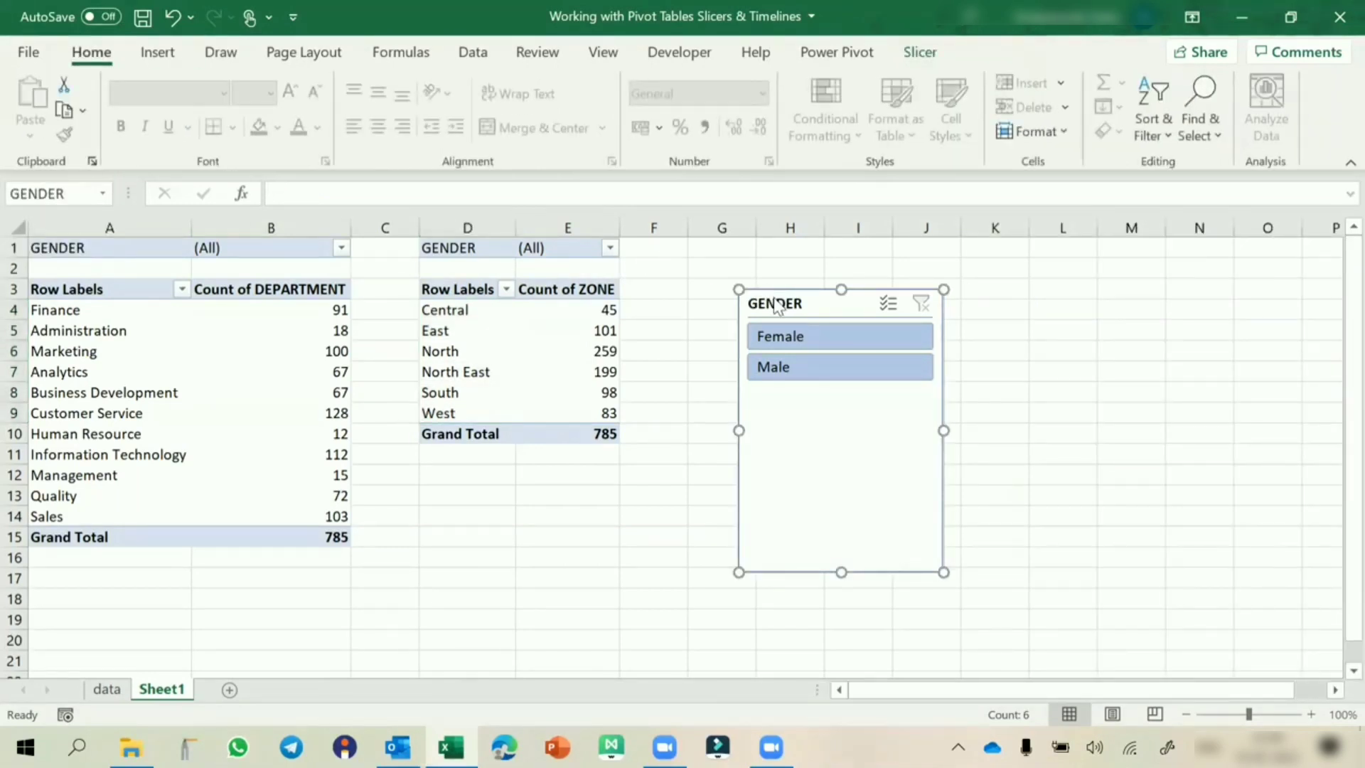
pyautogui.rightClick(775, 304)
pyautogui.click(823, 440)
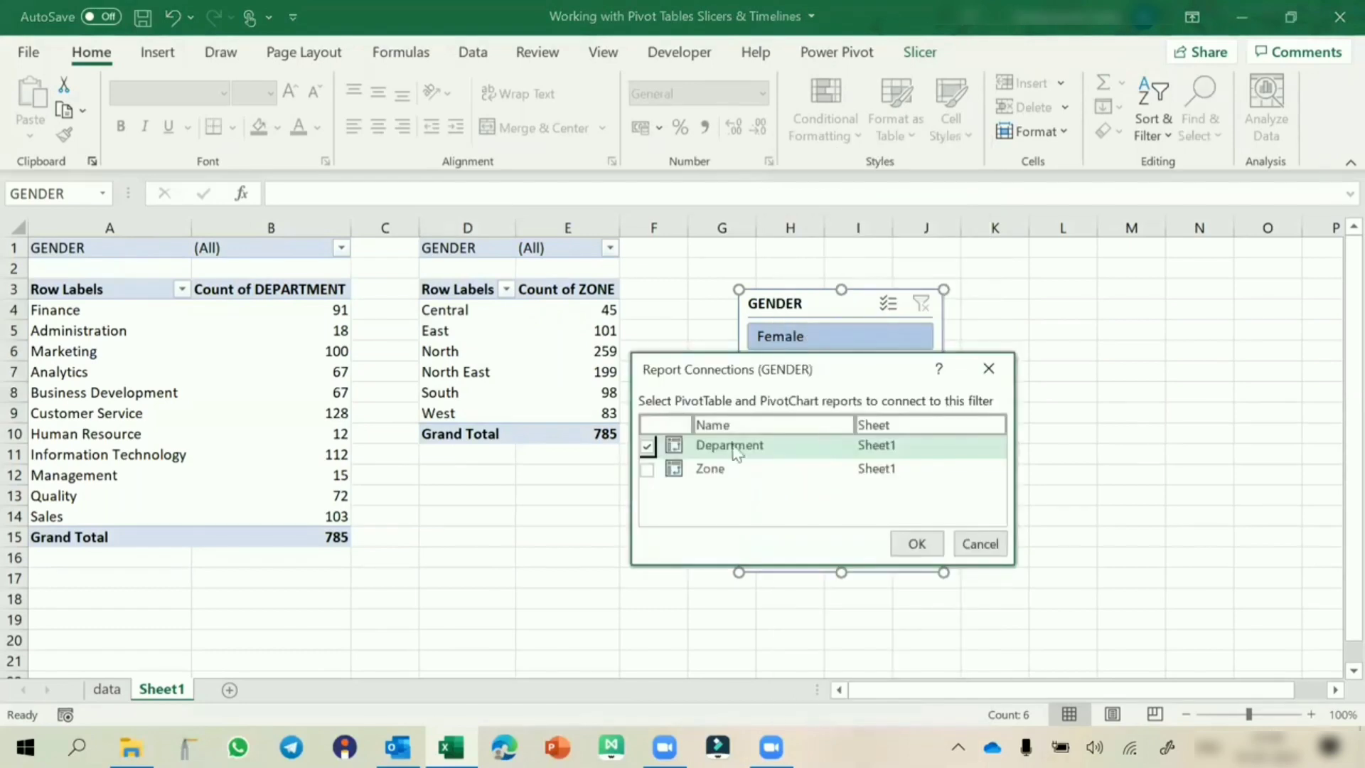
pyautogui.click(647, 469)
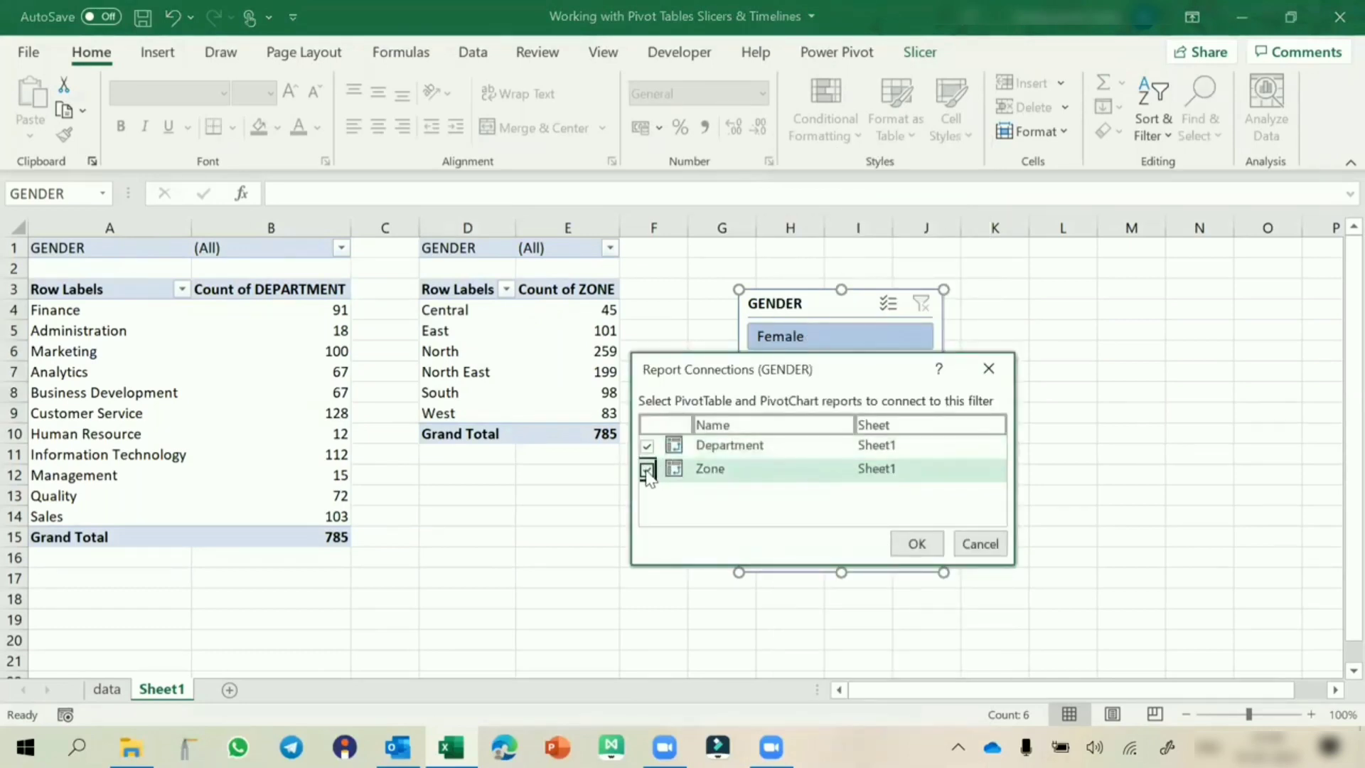
pyautogui.click(916, 544)
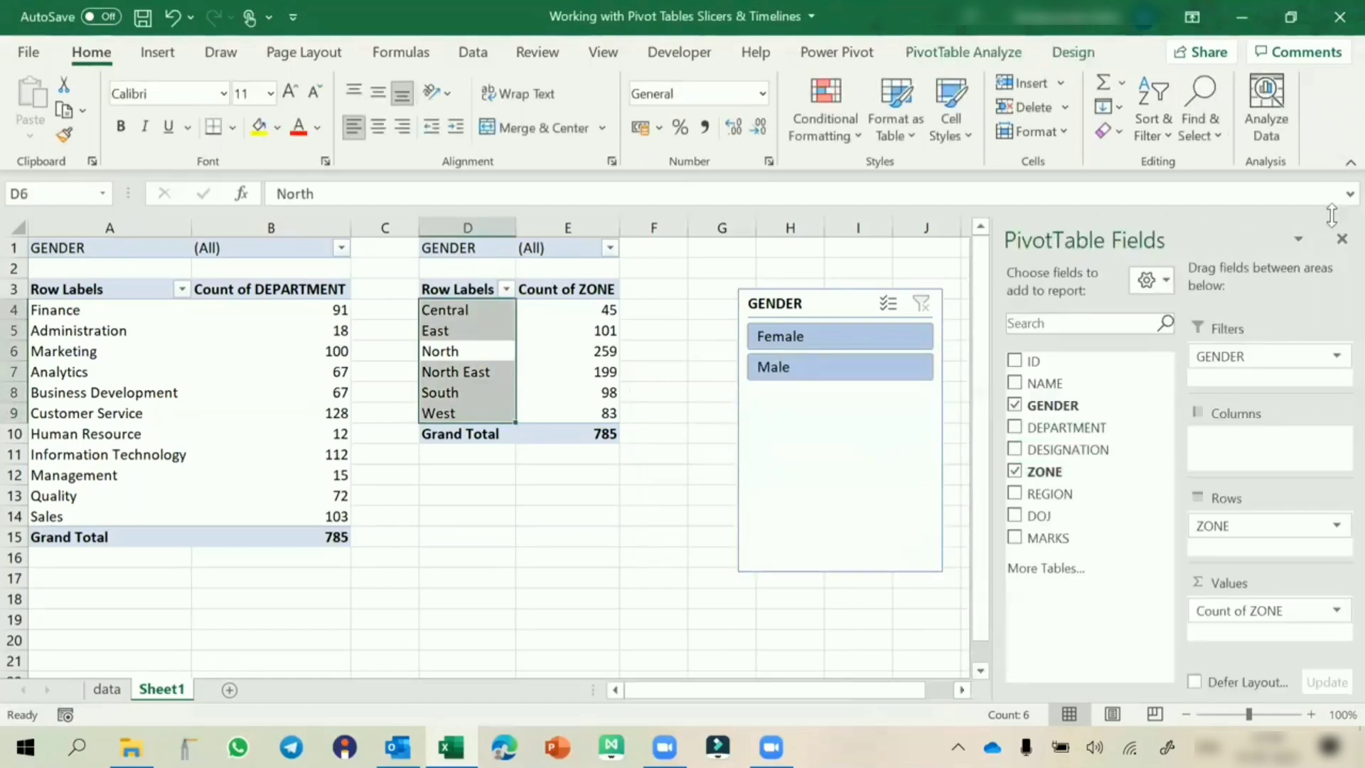
# Test the connected GENDER slicer by switching both PivotTables between Female and Male, and clear its filter
pyautogui.click(675, 531)
pyautogui.click(822, 336)
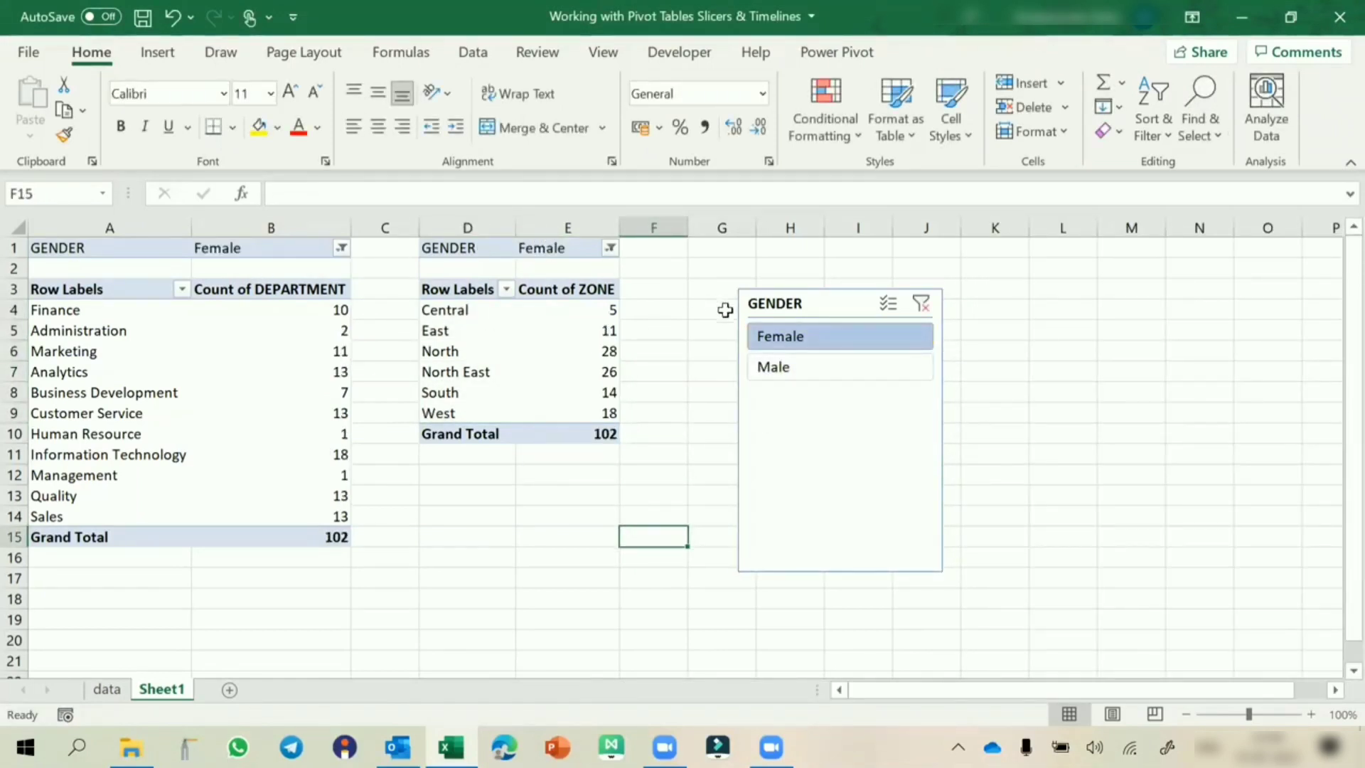
pyautogui.click(776, 378)
pyautogui.click(785, 336)
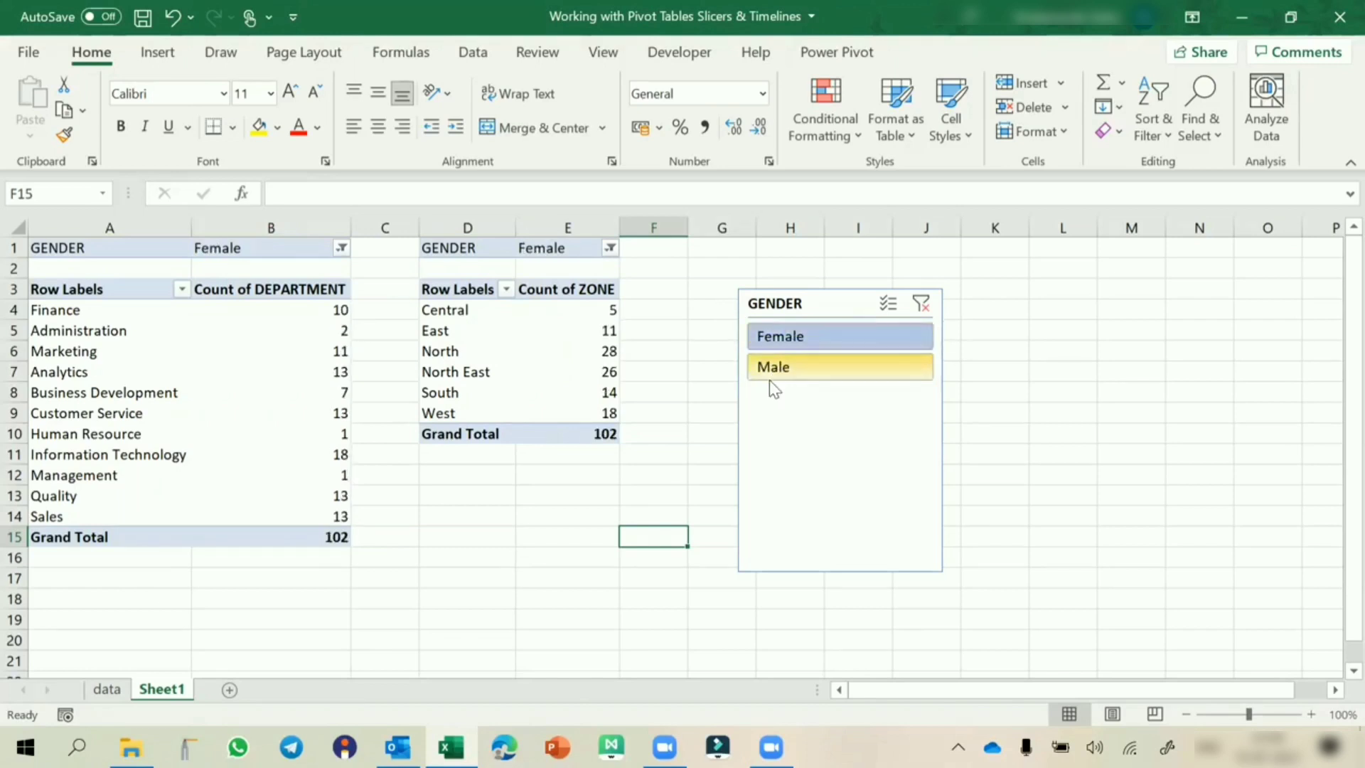
pyautogui.click(774, 377)
pyautogui.click(818, 337)
pyautogui.click(921, 305)
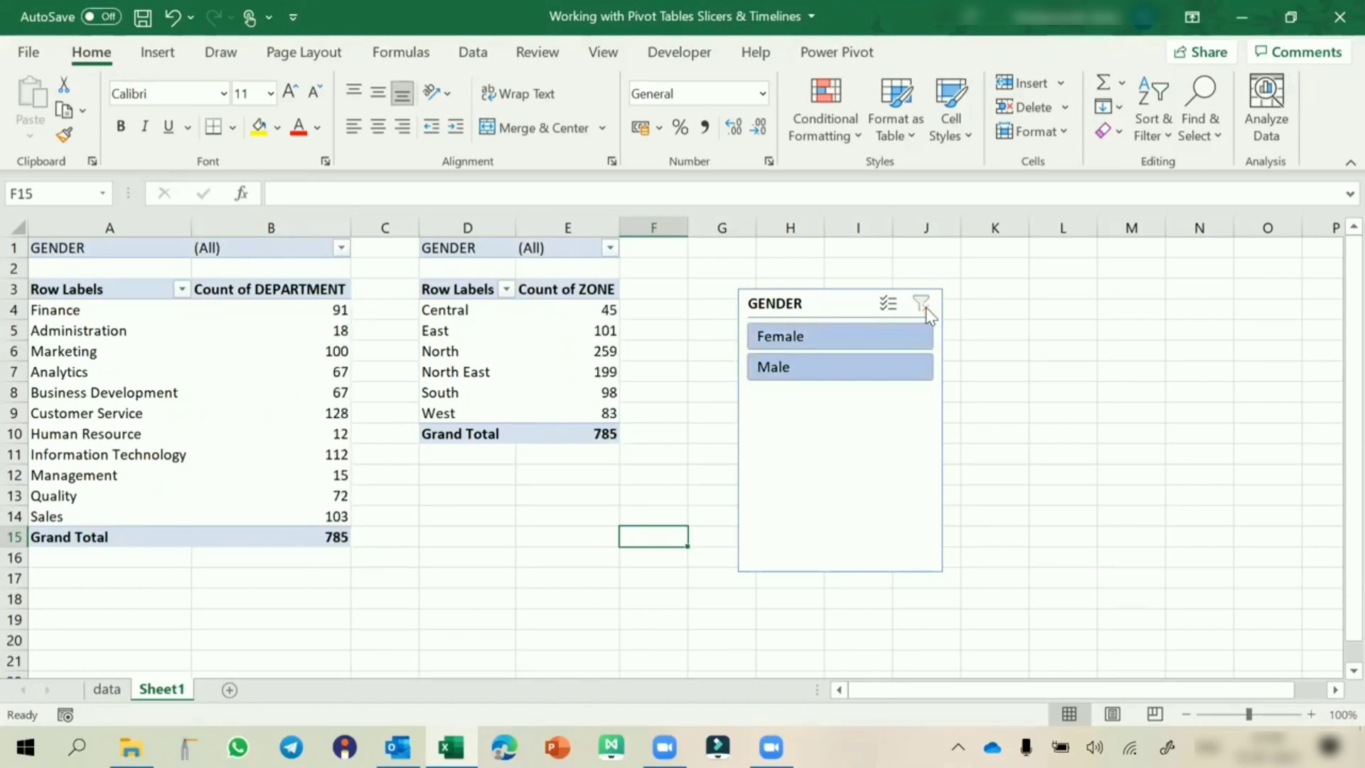
# Set the department PivotTable's GENDER report filter to Female, and clear the filter from the GENDER slicer
pyautogui.click(342, 248)
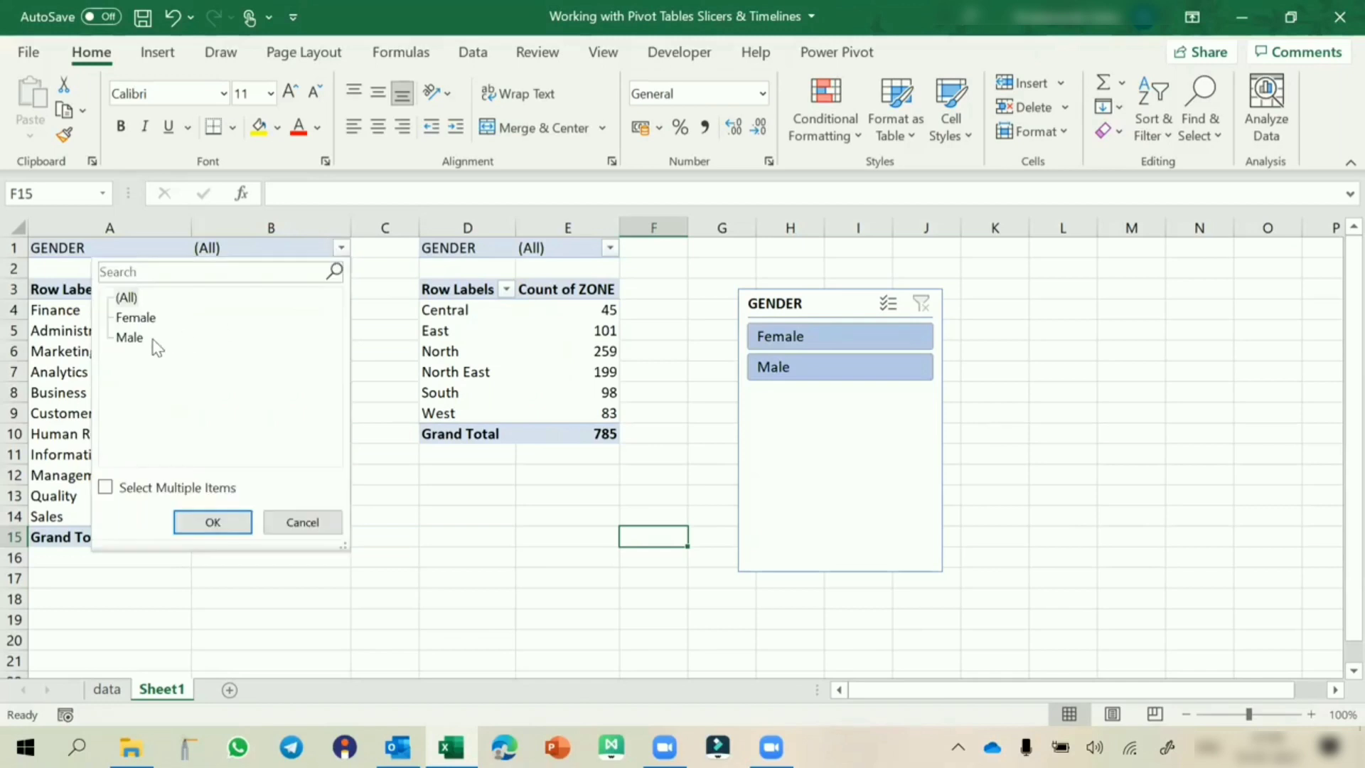
pyautogui.click(135, 322)
pyautogui.click(181, 515)
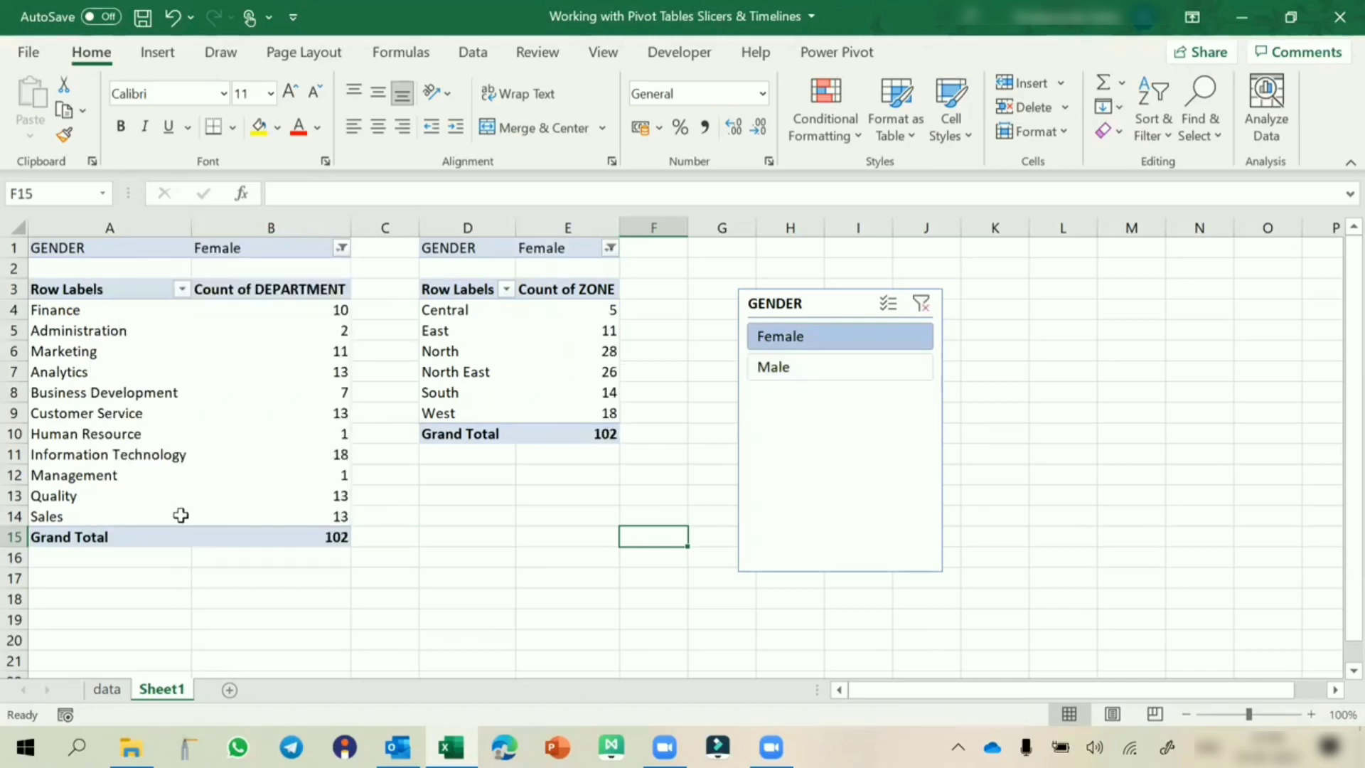
pyautogui.click(535, 263)
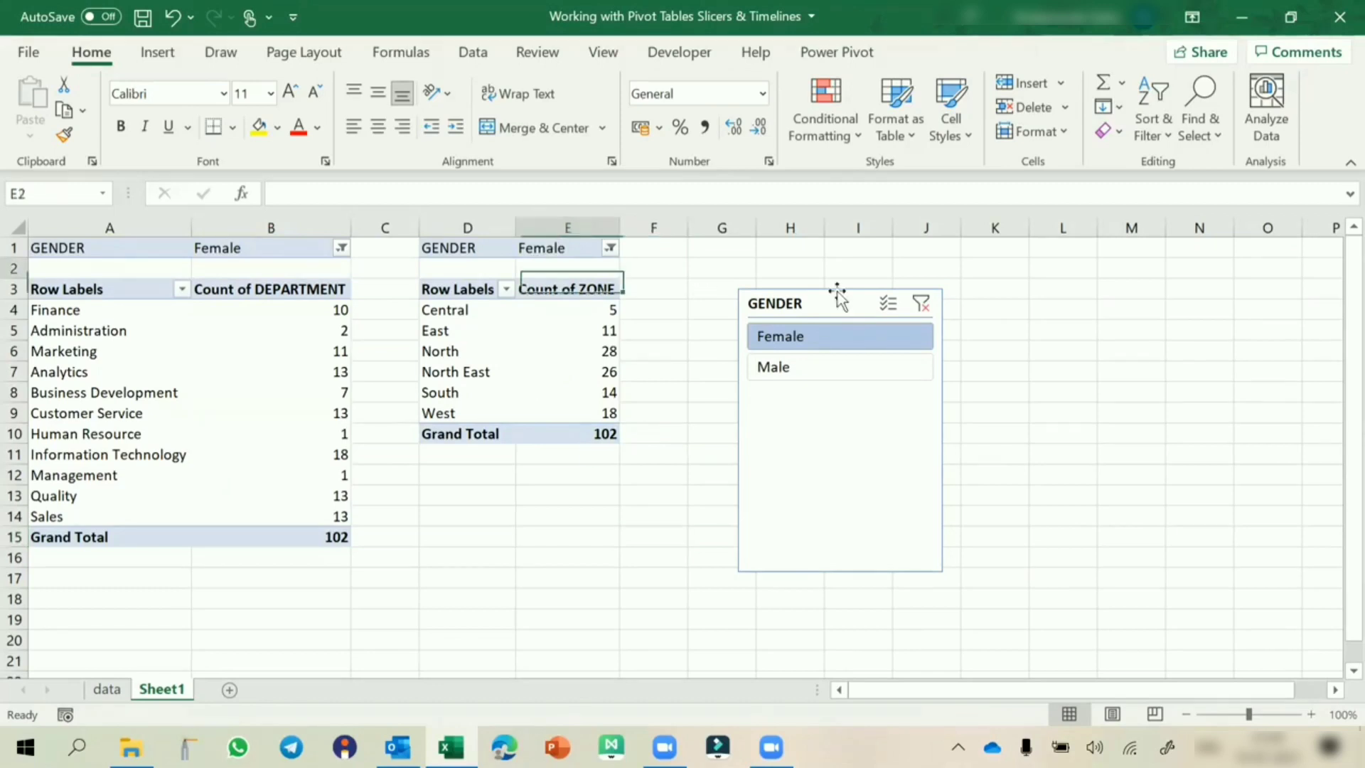
pyautogui.click(921, 303)
# Remove the GENDER report filter from both the department and the zone PivotTables
pyautogui.click(259, 253)
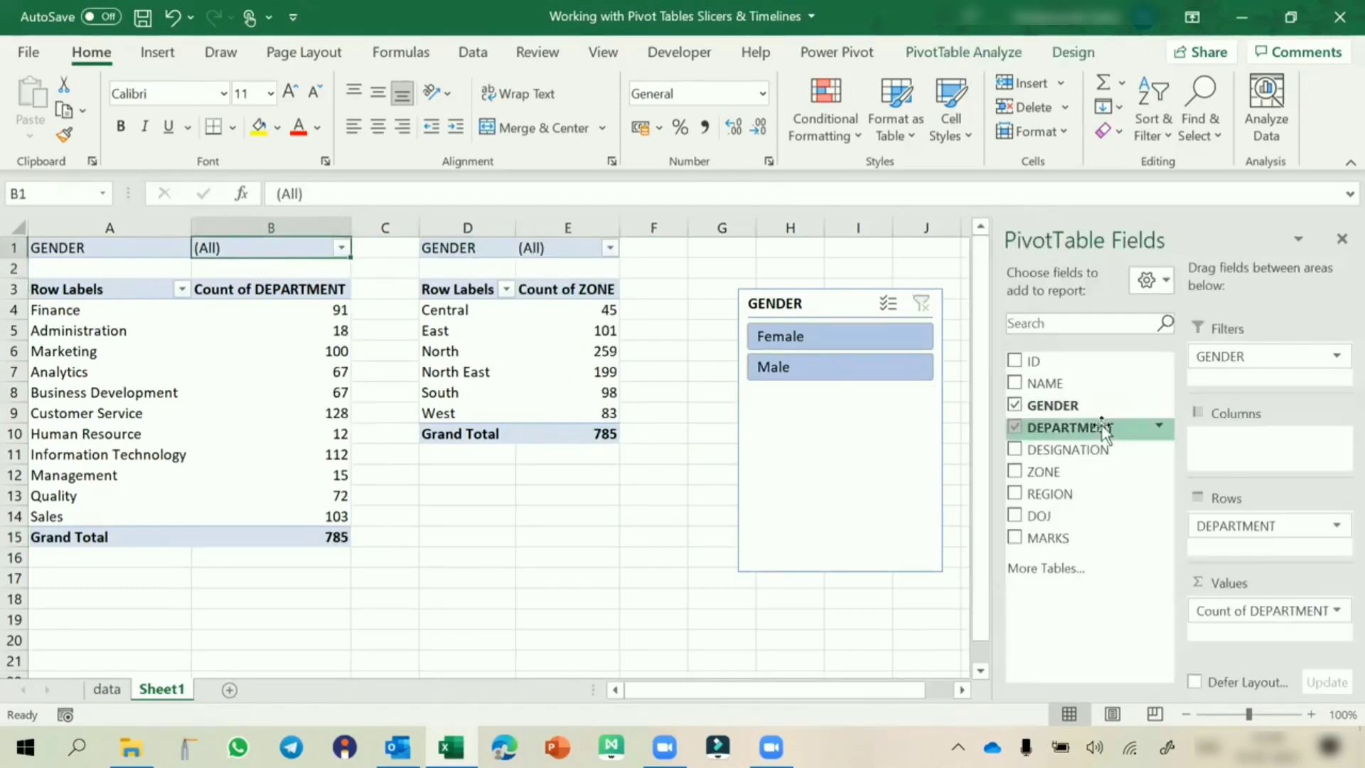
pyautogui.click(1013, 404)
pyautogui.click(544, 373)
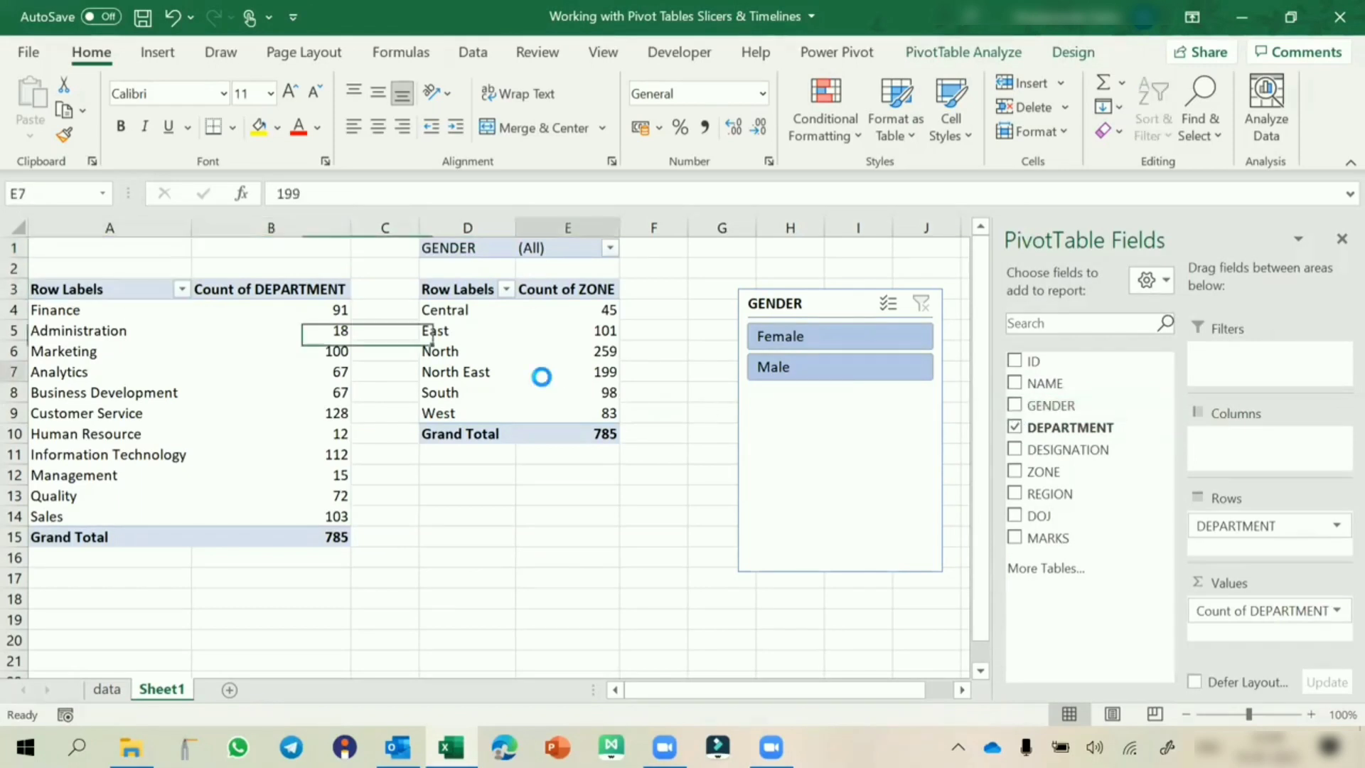
pyautogui.click(1013, 404)
# Move the GENDER slicer closer to the zone PivotTable, starting in column G at about row 2
pyautogui.click(812, 305)
pyautogui.moveTo(812, 304); pyautogui.dragTo(767, 285)
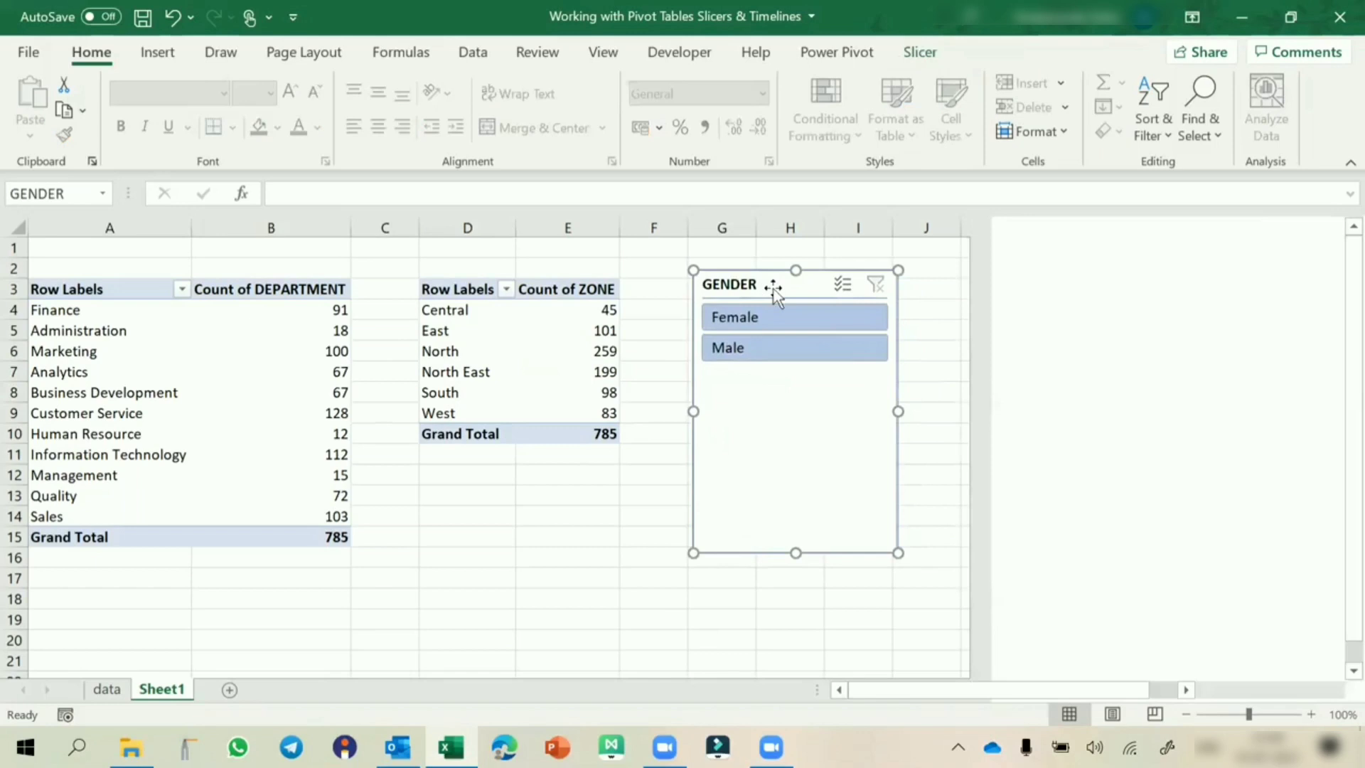
# Test the GENDER slicer on both PivotTables by switching between Female and Male
pyautogui.click(739, 316)
pyautogui.click(744, 347)
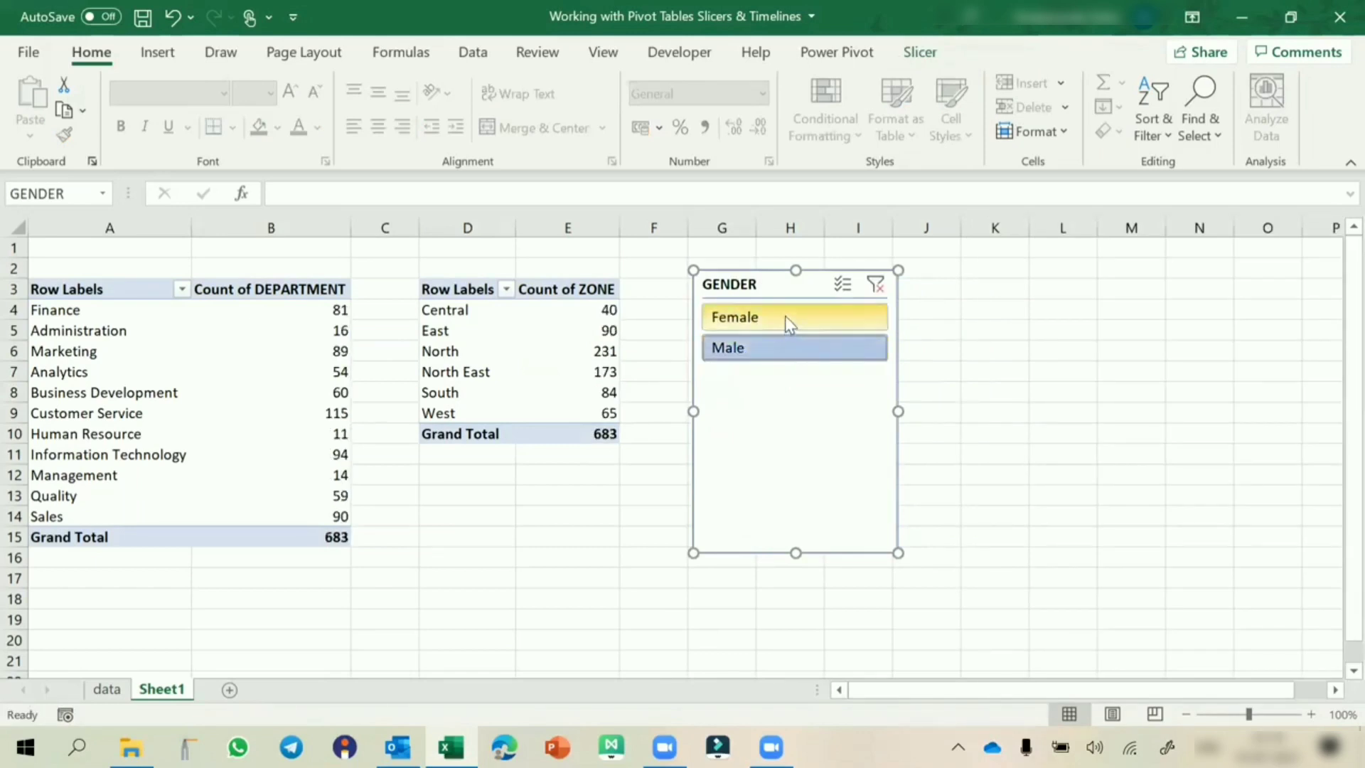
pyautogui.click(785, 316)
pyautogui.click(765, 348)
# Undo the slicer selections, the slicer move, and the removal of the zone PivotTable's GENDER report filter
pyautogui.hotkey('ctrl', 'z')
pyautogui.hotkey('ctrl', 'z')
pyautogui.hotkey('ctrl', 'z')
pyautogui.hotkey('ctrl', 'z')
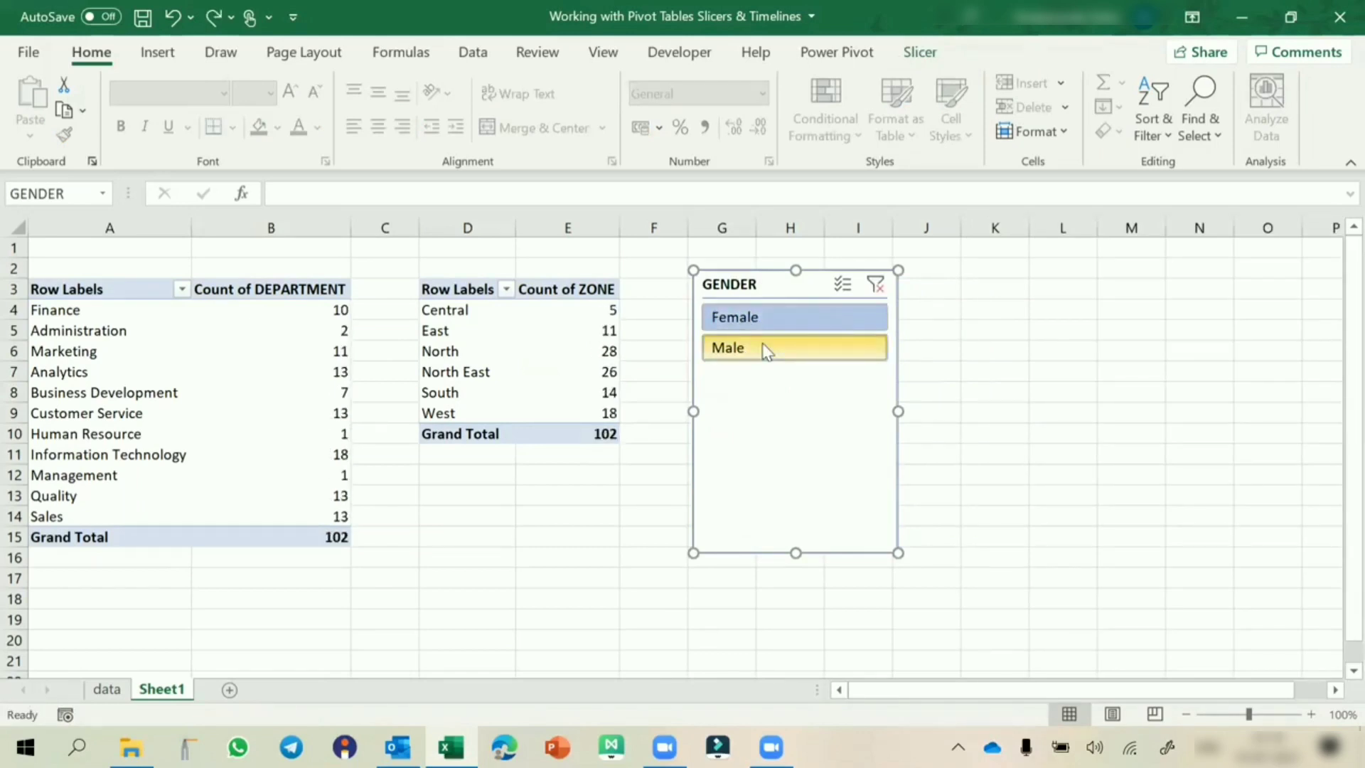
pyautogui.hotkey('ctrl', 'z')
pyautogui.hotkey('ctrl', 'z')
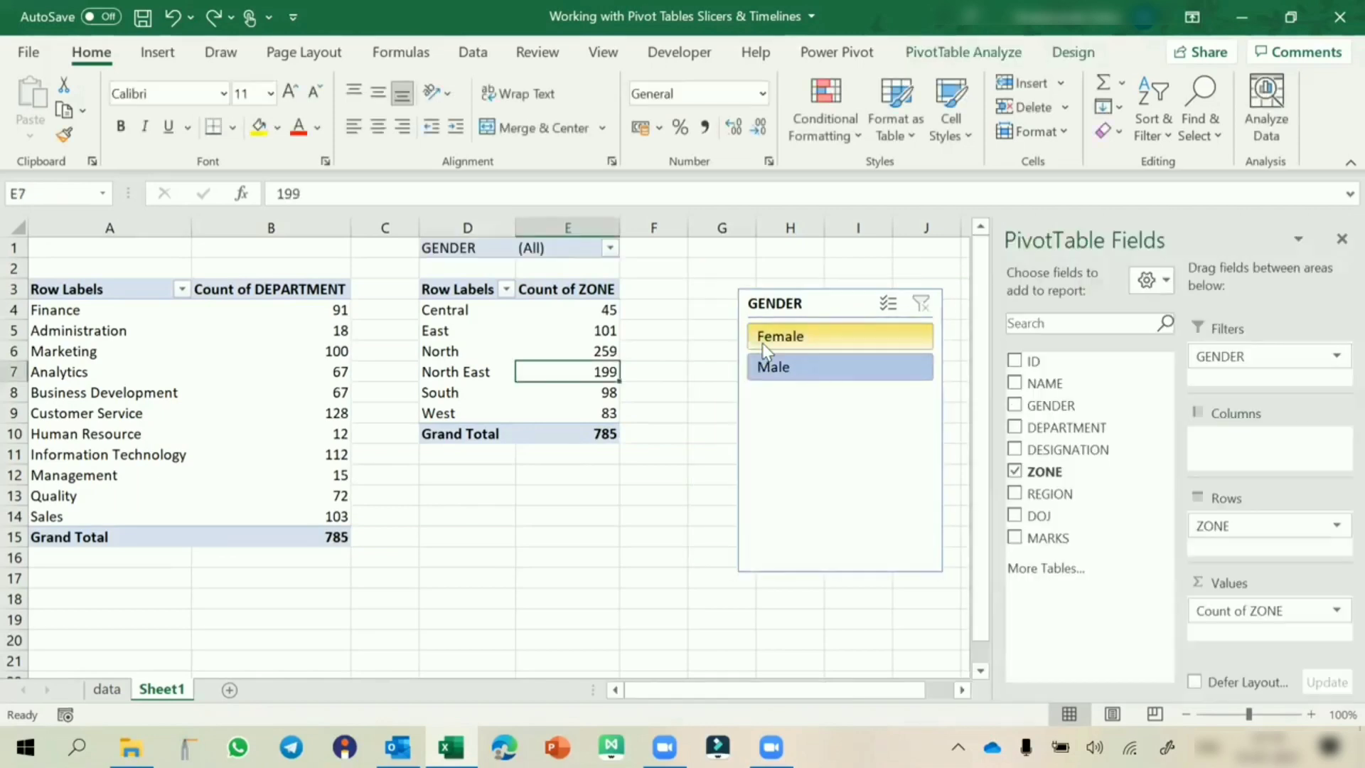
# Widen the DESIGNATION slicer to about 9.2 cm
pyautogui.click(822, 307)
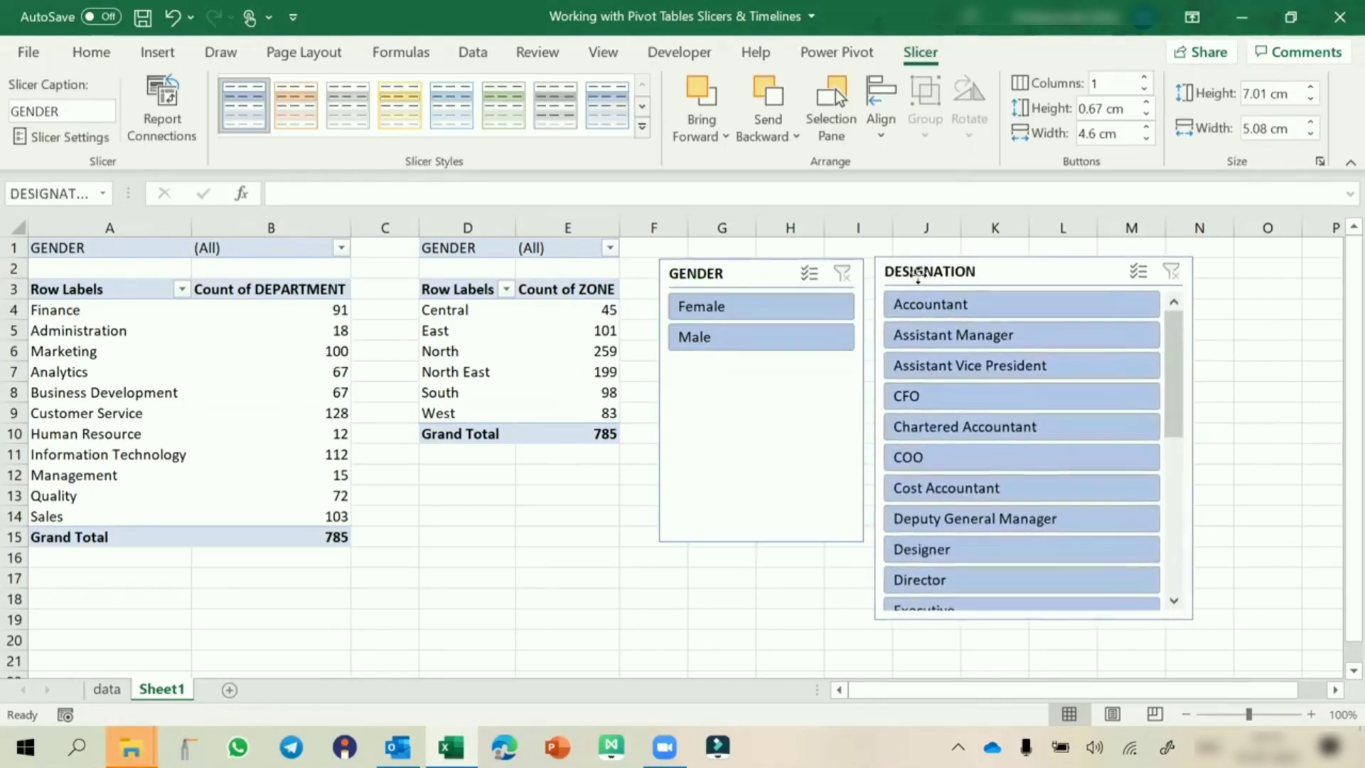
pyautogui.click(917, 274)
pyautogui.moveTo(1193, 439); pyautogui.dragTo(1246, 439)
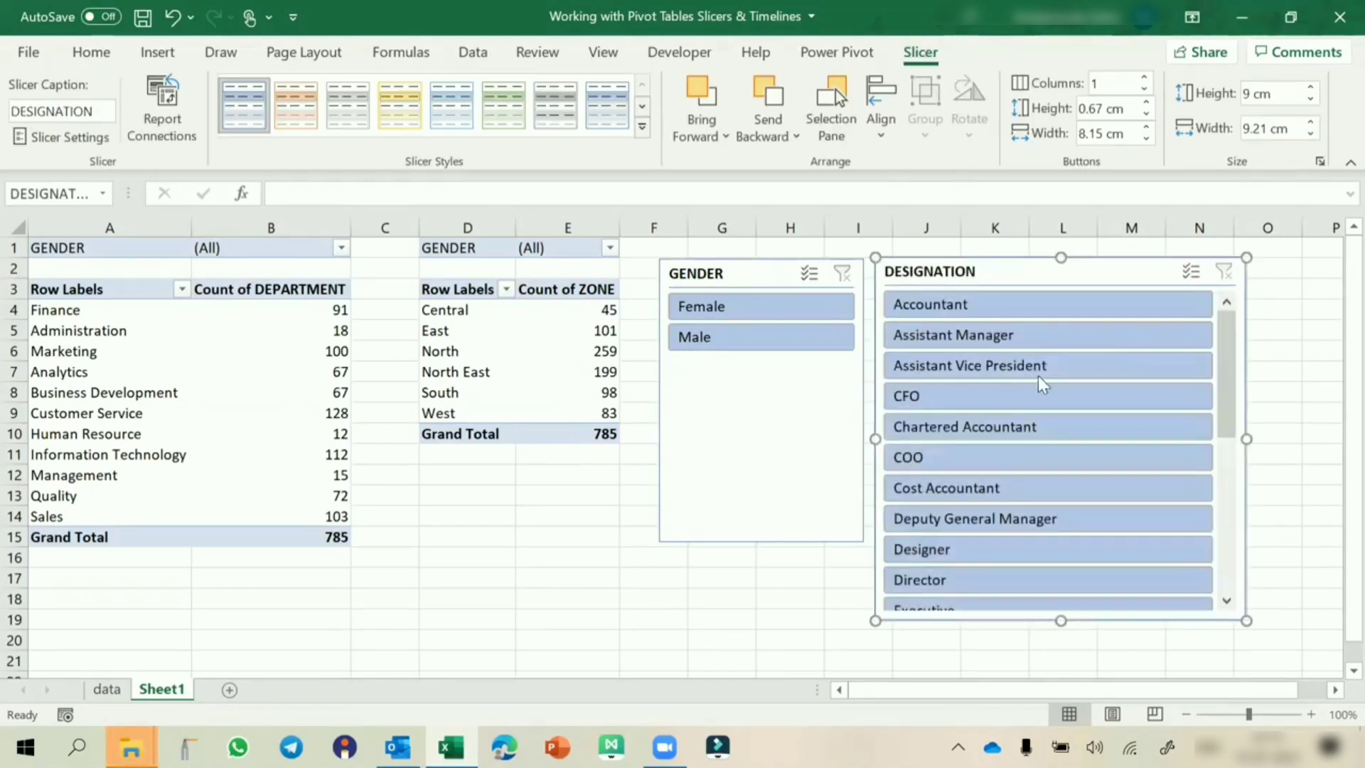
# Arrange the GENDER slicer in 2 columns with 1.5 cm high buttons, and shorten the slicer to about 2.8 cm
pyautogui.click(775, 281)
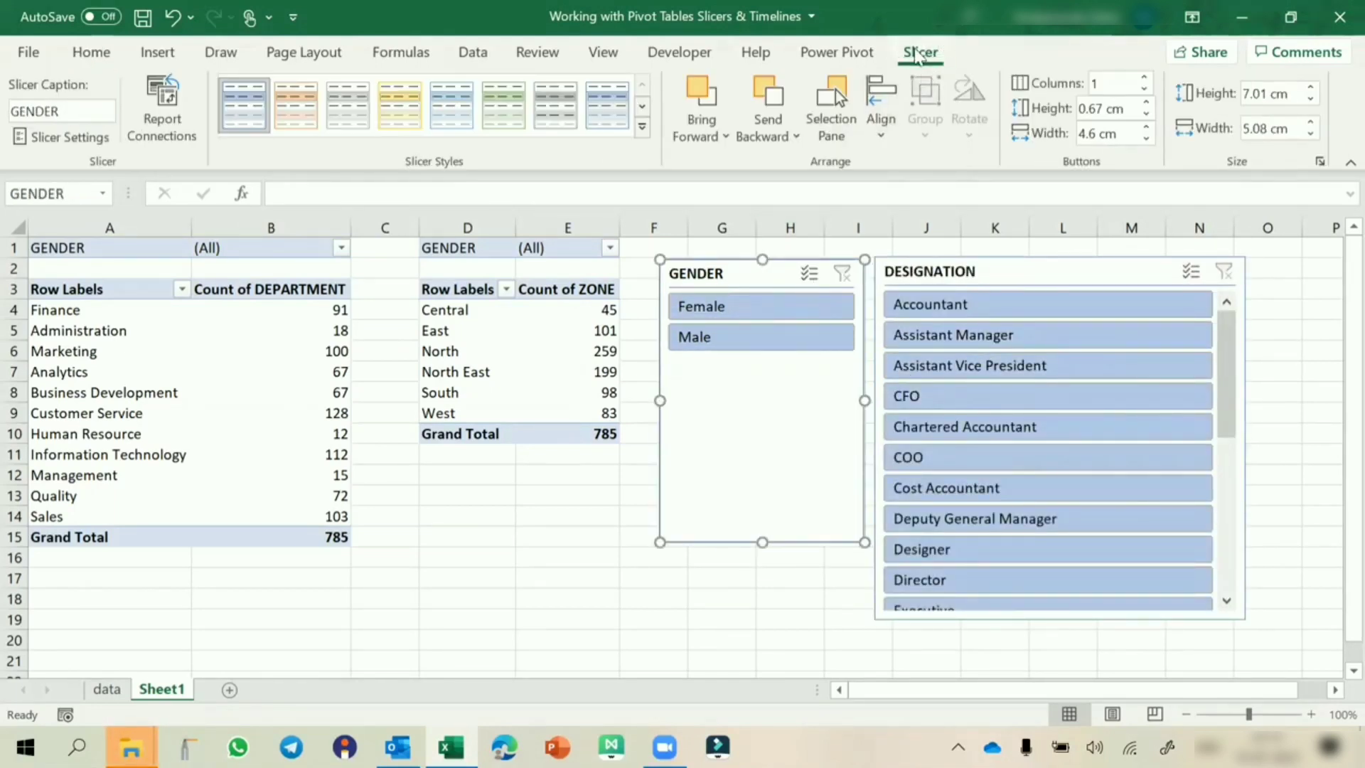
pyautogui.click(524, 615)
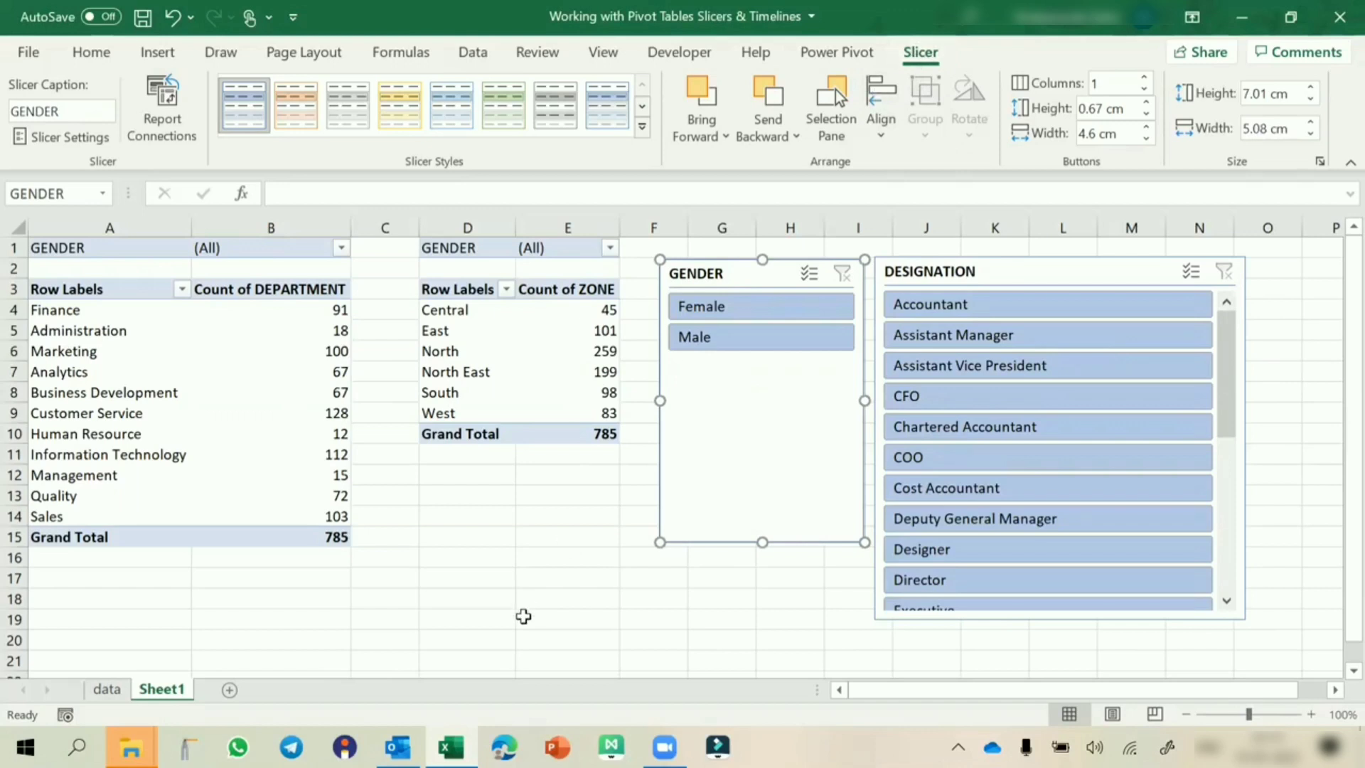
pyautogui.click(746, 279)
pyautogui.click(1145, 79)
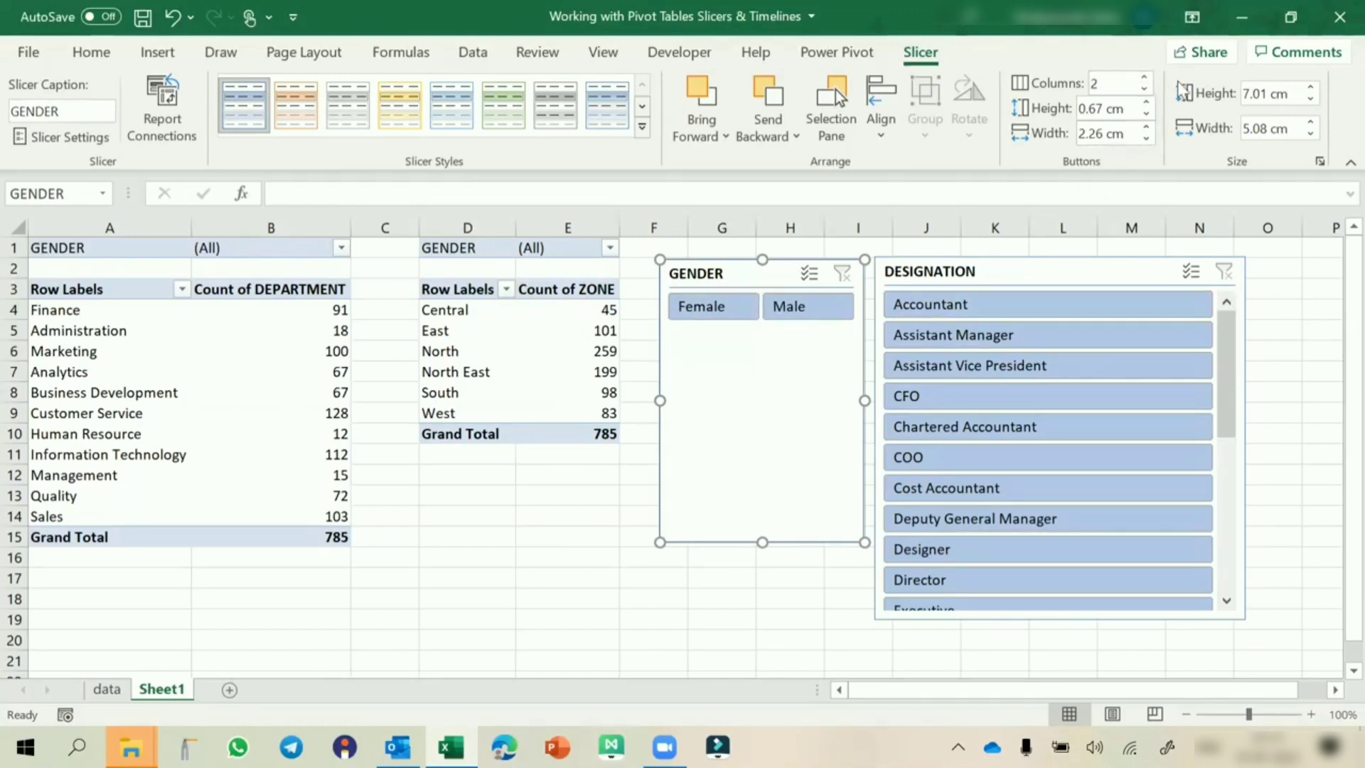
pyautogui.click(1146, 103)
pyautogui.click(1146, 104)
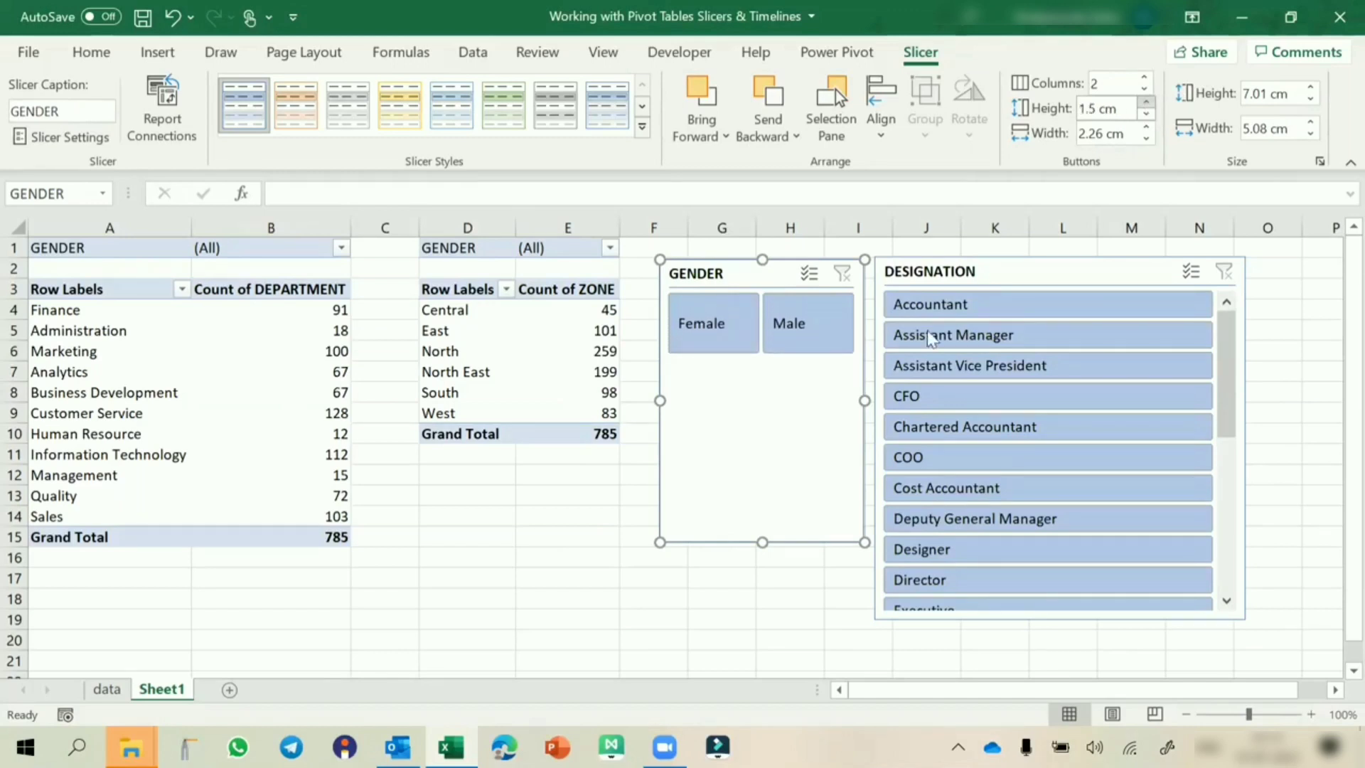
pyautogui.moveTo(778, 497); pyautogui.dragTo(795, 371)
# Try the dark light-blue style on the GENDER slicer, and settle on the dark orange style
pyautogui.click(642, 126)
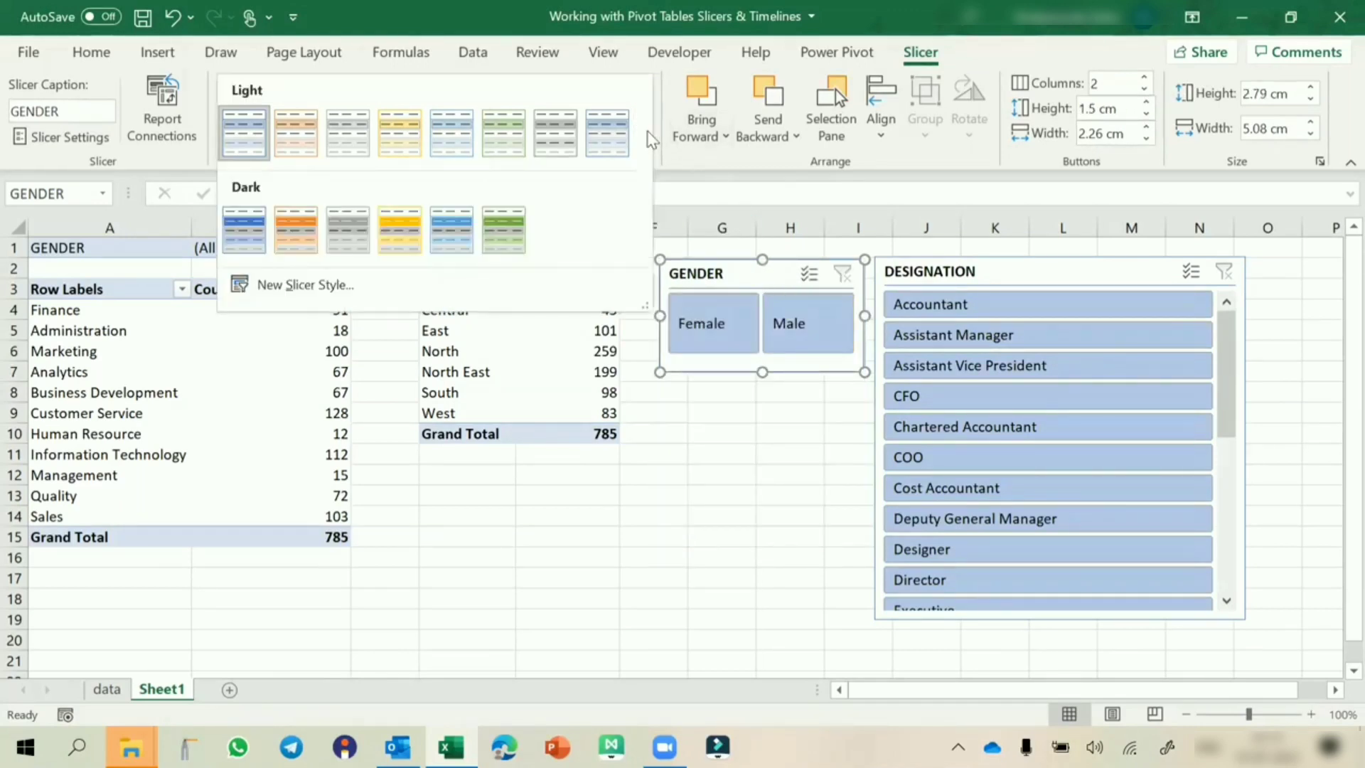
pyautogui.click(459, 239)
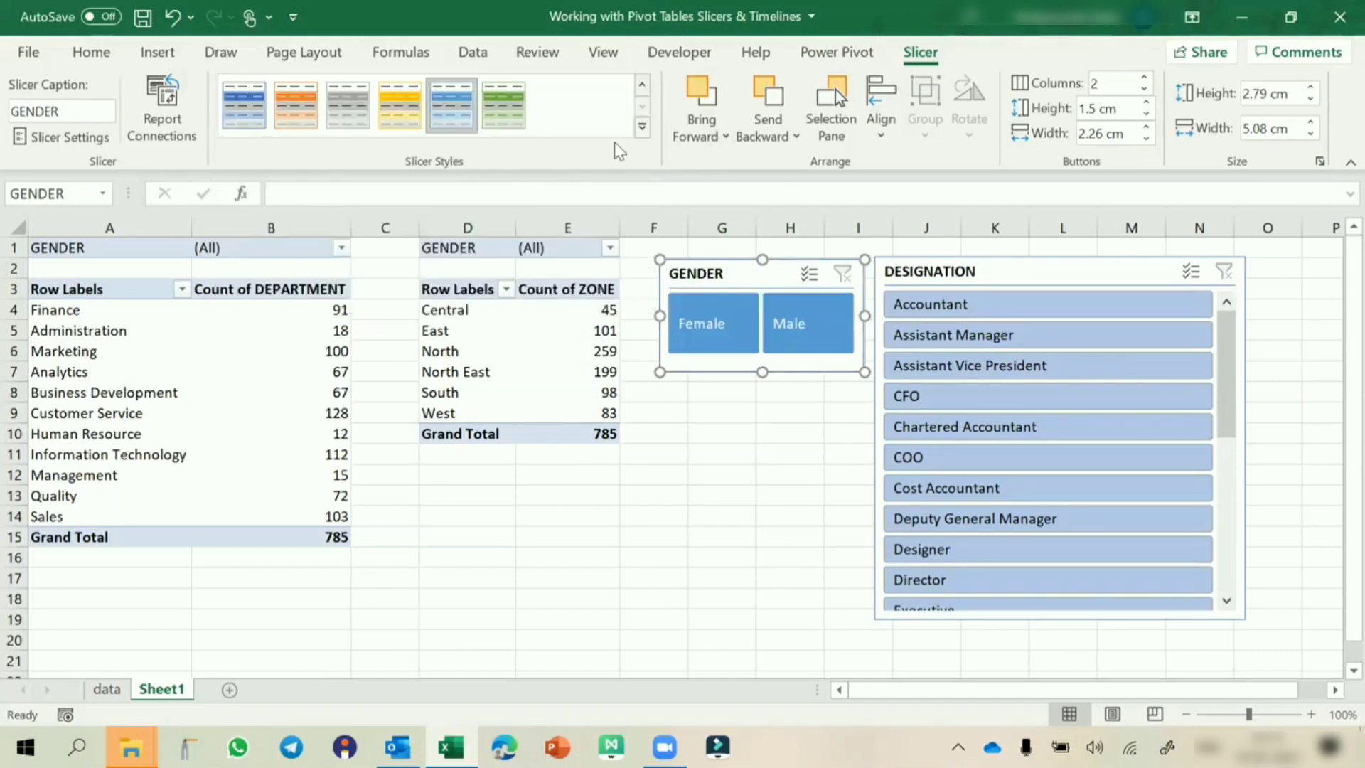
pyautogui.click(640, 135)
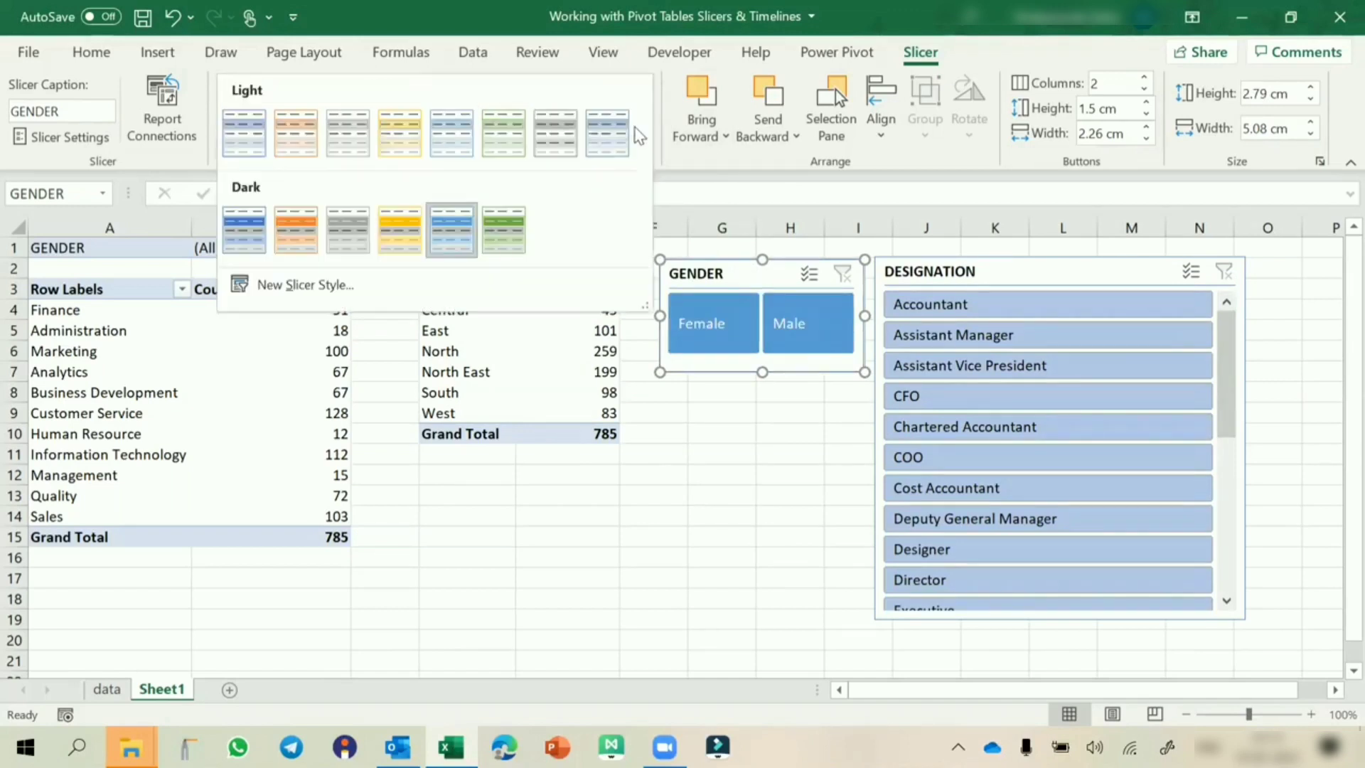
pyautogui.click(299, 246)
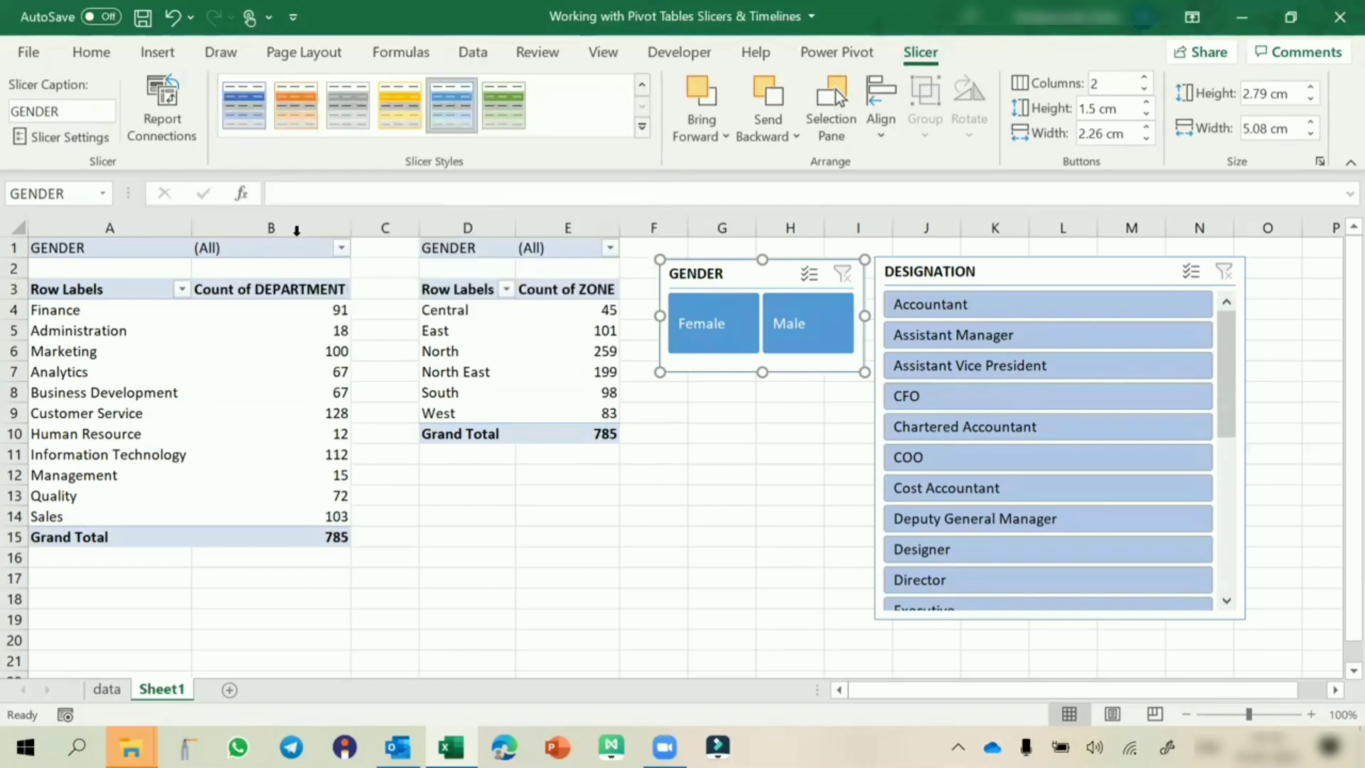
# Arrange the DESIGNATION slicer in 2 columns with 0.5 cm high buttons, and shorten the slicer to about 7.5 cm
pyautogui.moveTo(937, 273); pyautogui.dragTo(940, 271)
pyautogui.click(1145, 79)
pyautogui.click(1145, 79)
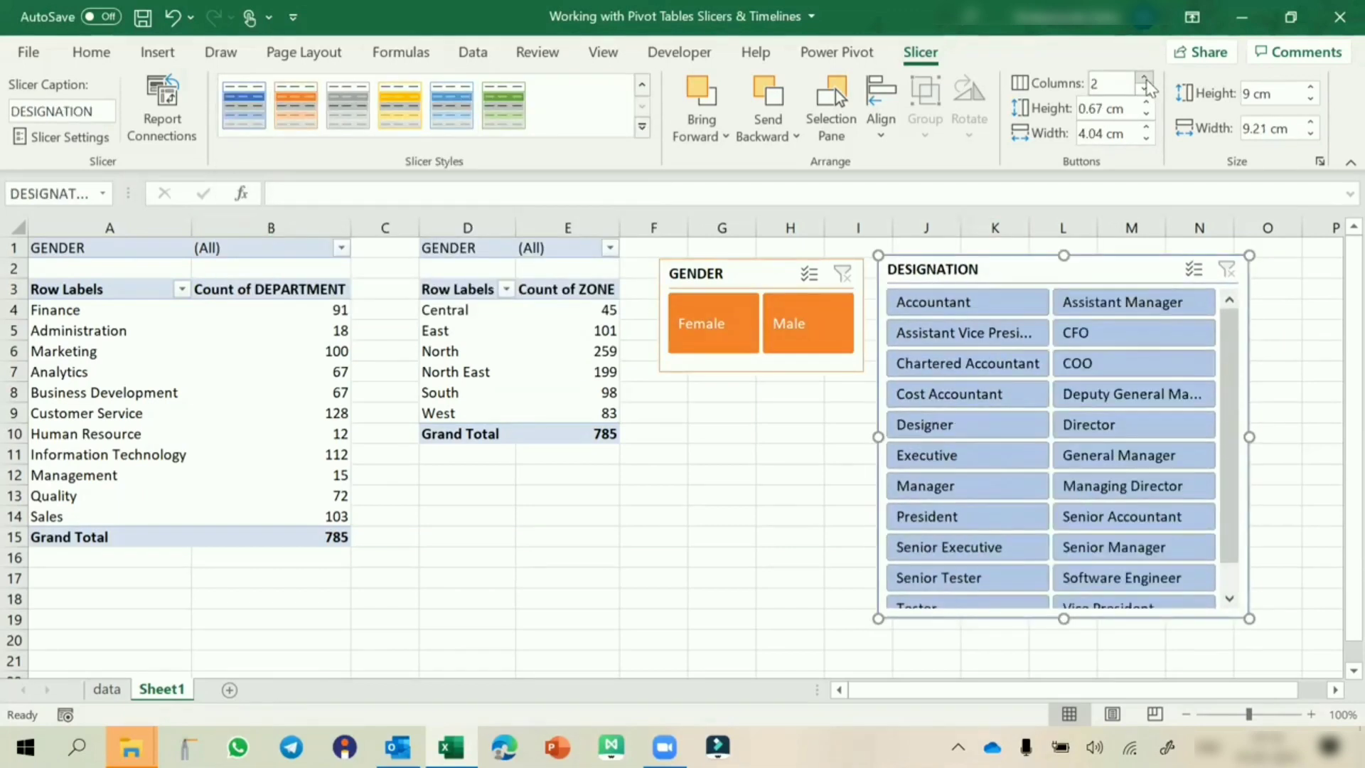
pyautogui.click(1145, 88)
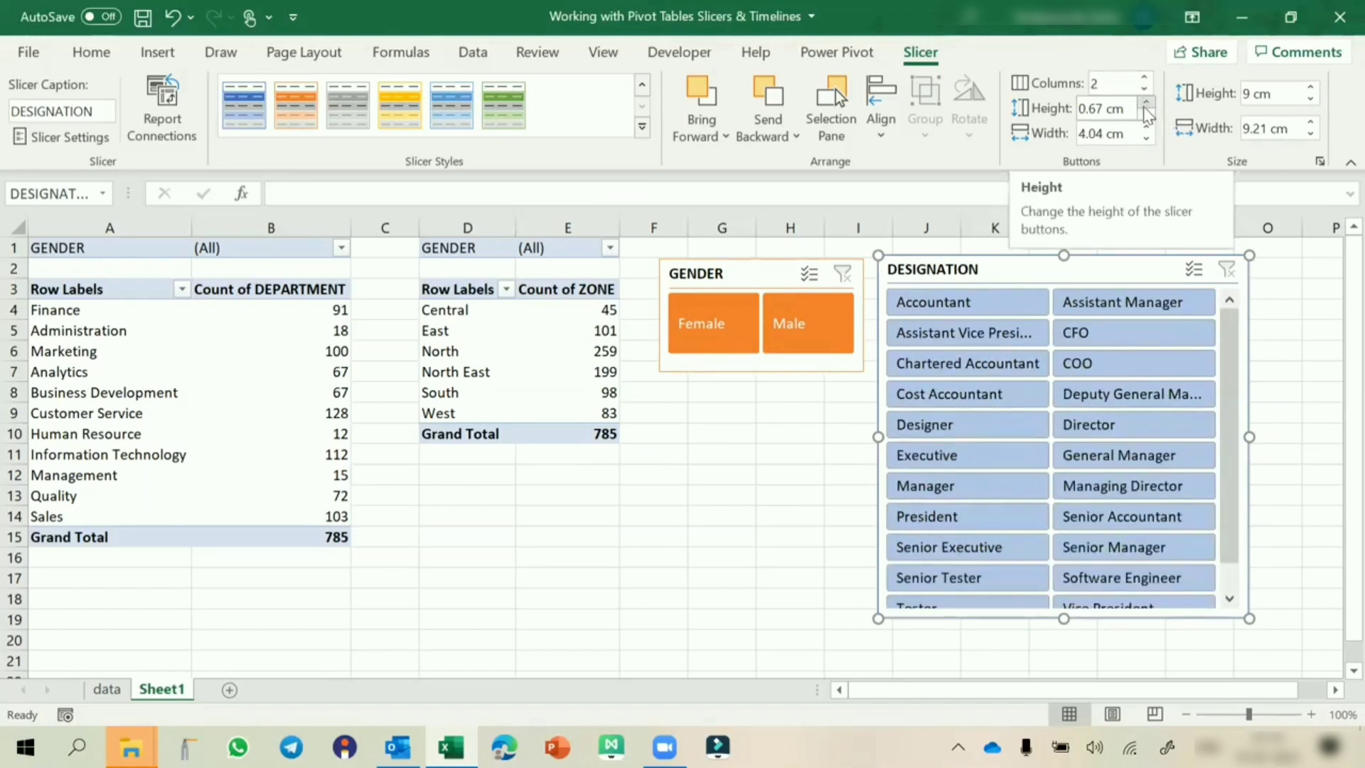
pyautogui.click(1147, 115)
pyautogui.click(1147, 115)
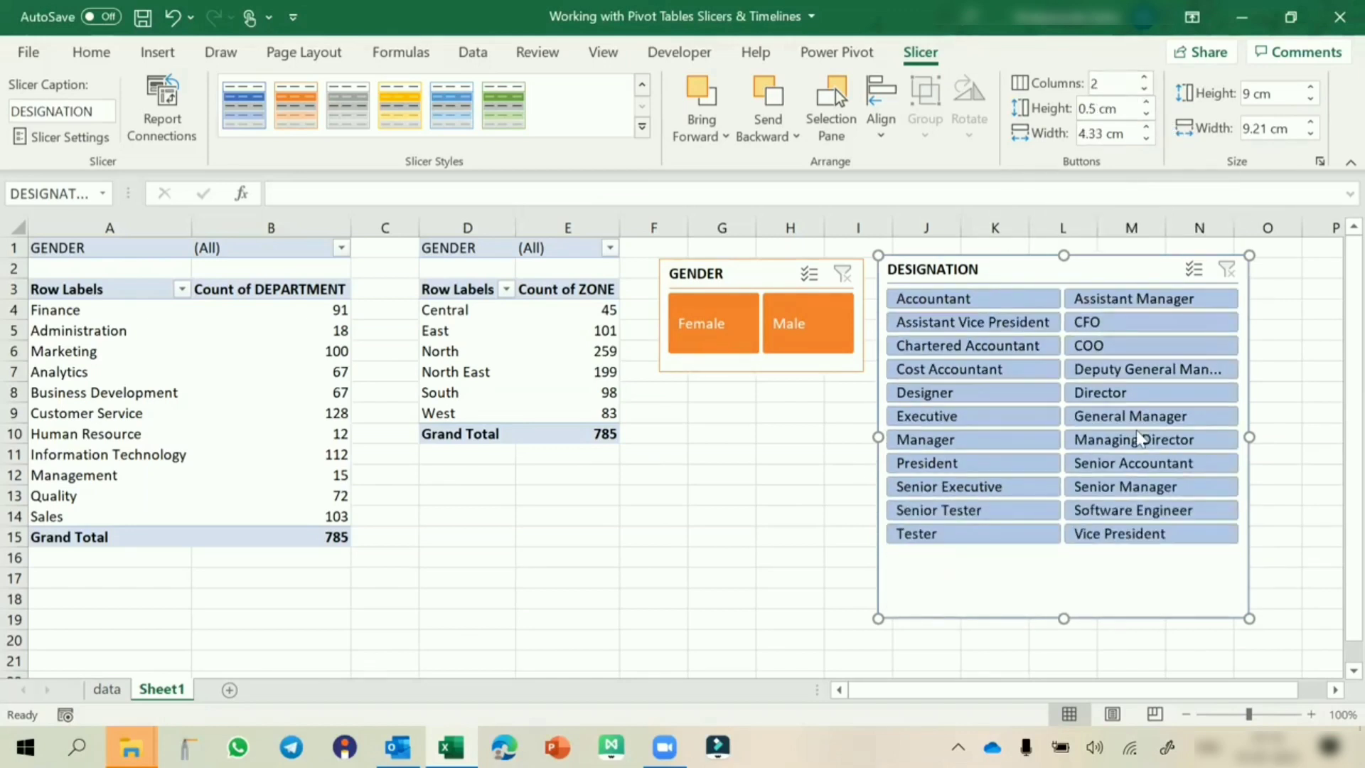
pyautogui.moveTo(1059, 618); pyautogui.dragTo(1064, 559)
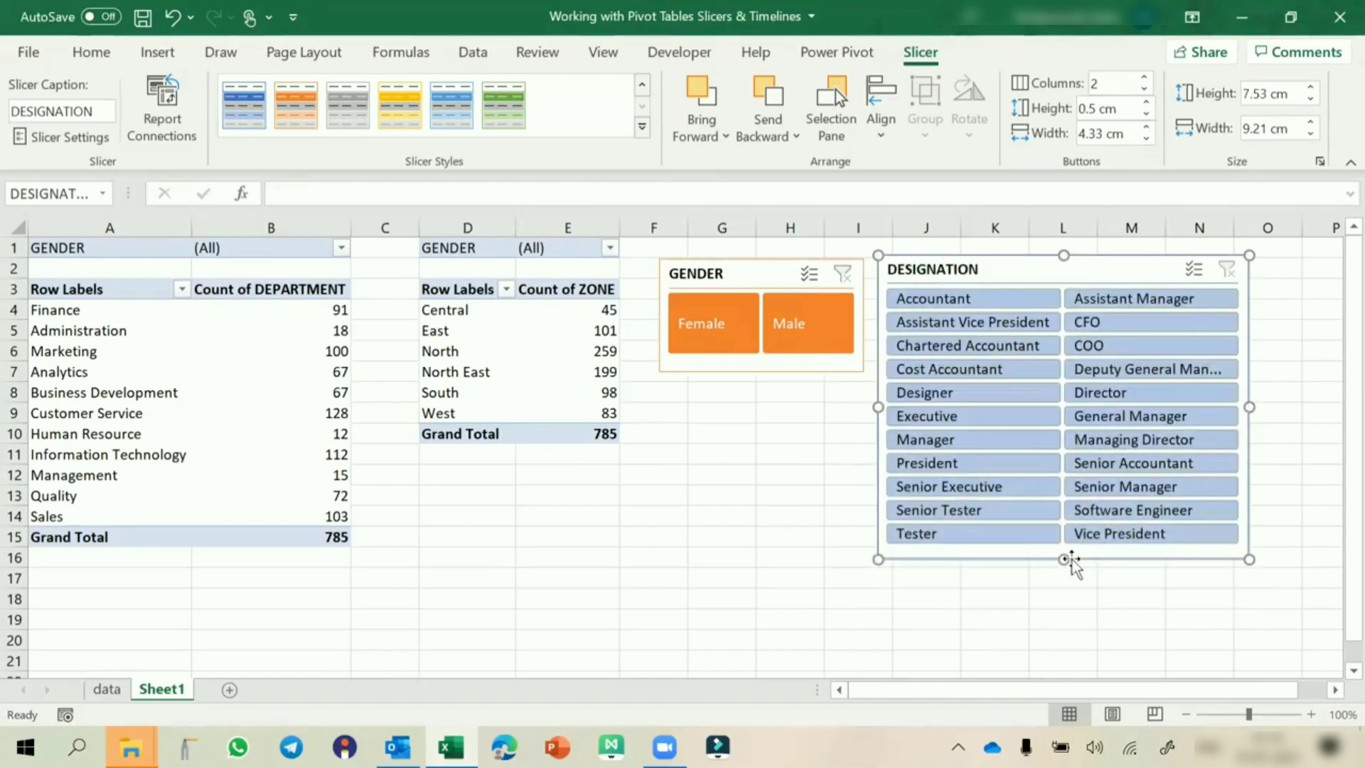
# Apply the dark green style to the DESIGNATION slicer and shift it slightly away from the GENDER slicer
pyautogui.click(641, 128)
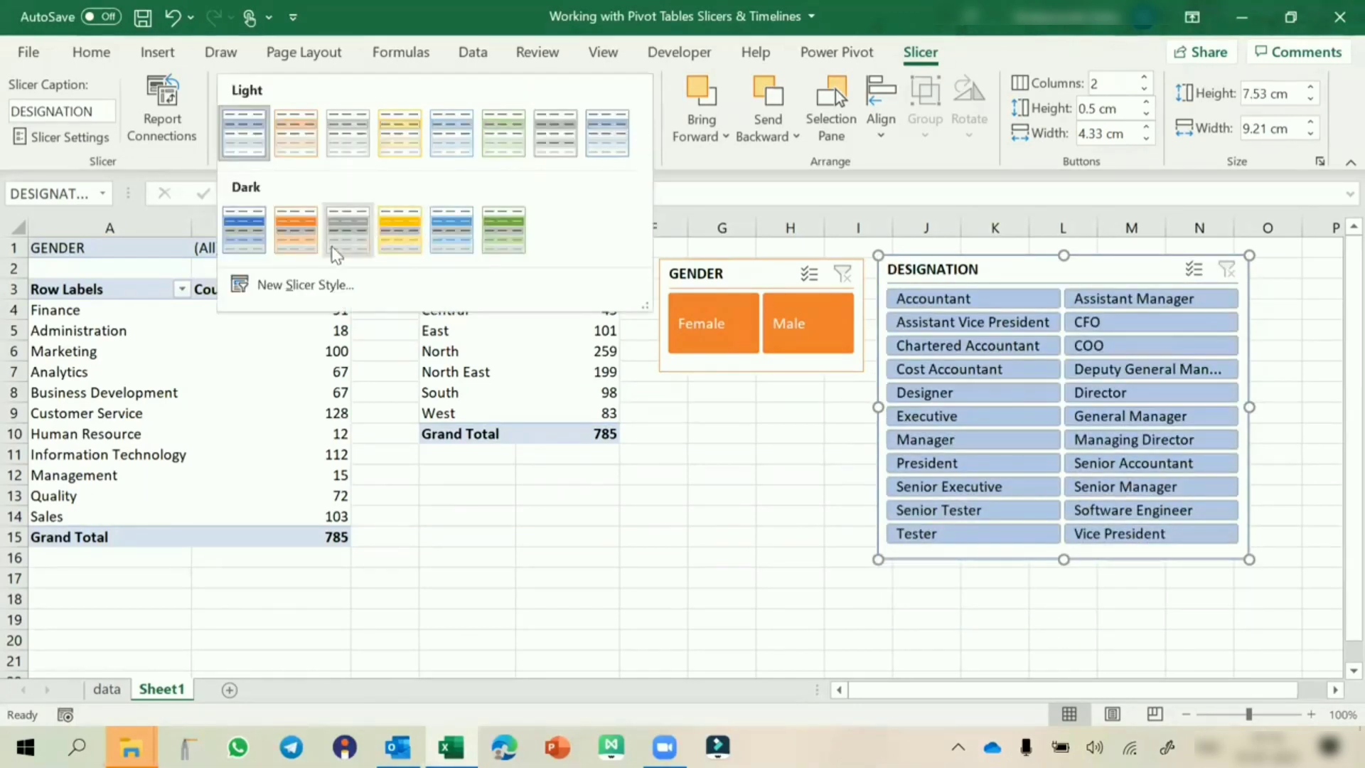
pyautogui.click(504, 243)
pyautogui.moveTo(930, 277); pyautogui.dragTo(935, 272)
pyautogui.click(588, 421)
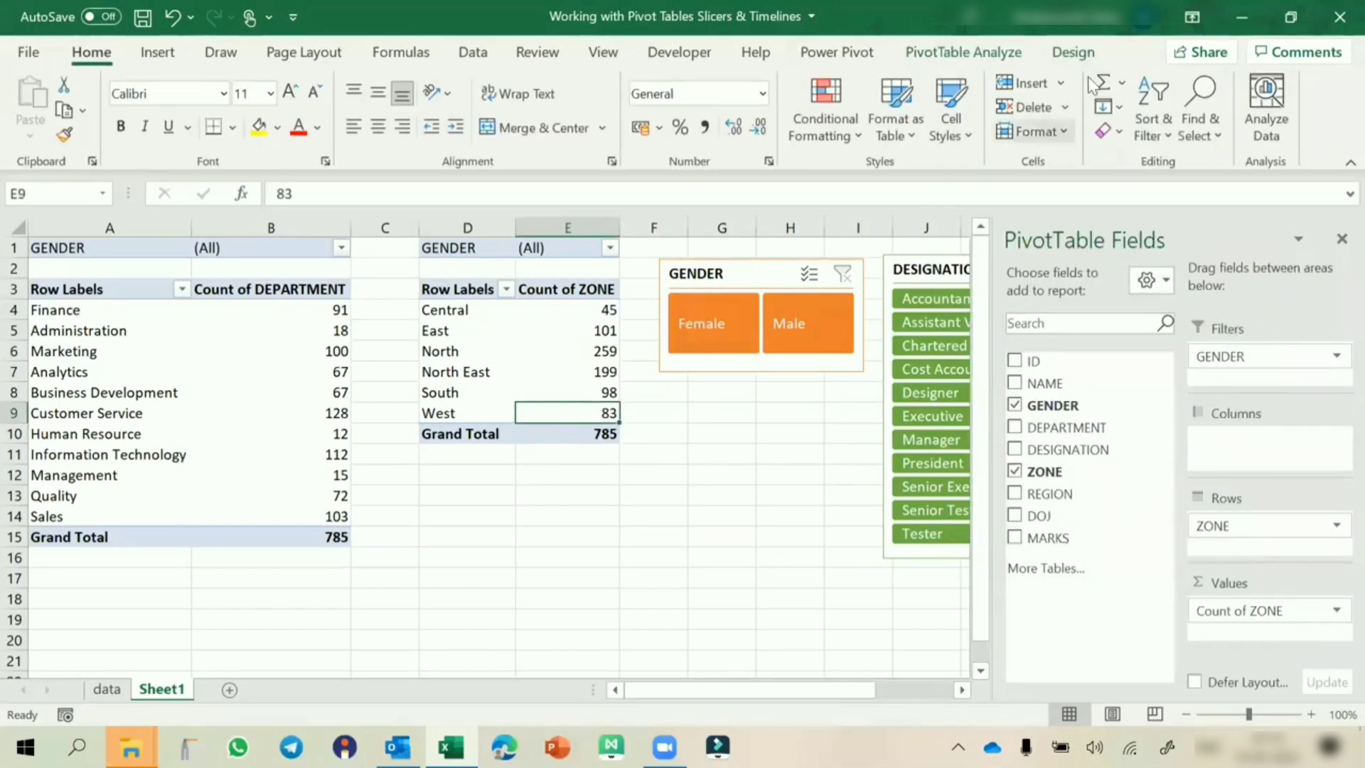
pyautogui.click(963, 52)
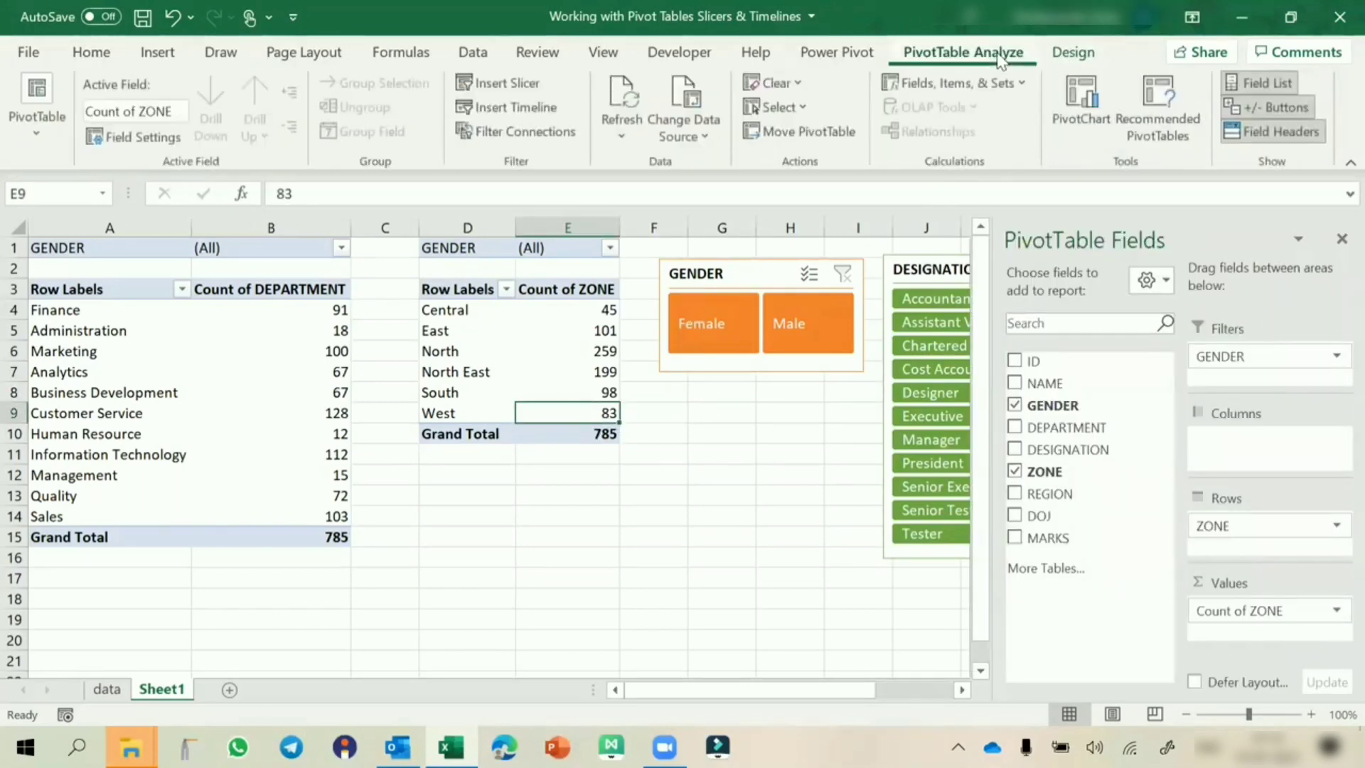
pyautogui.click(509, 107)
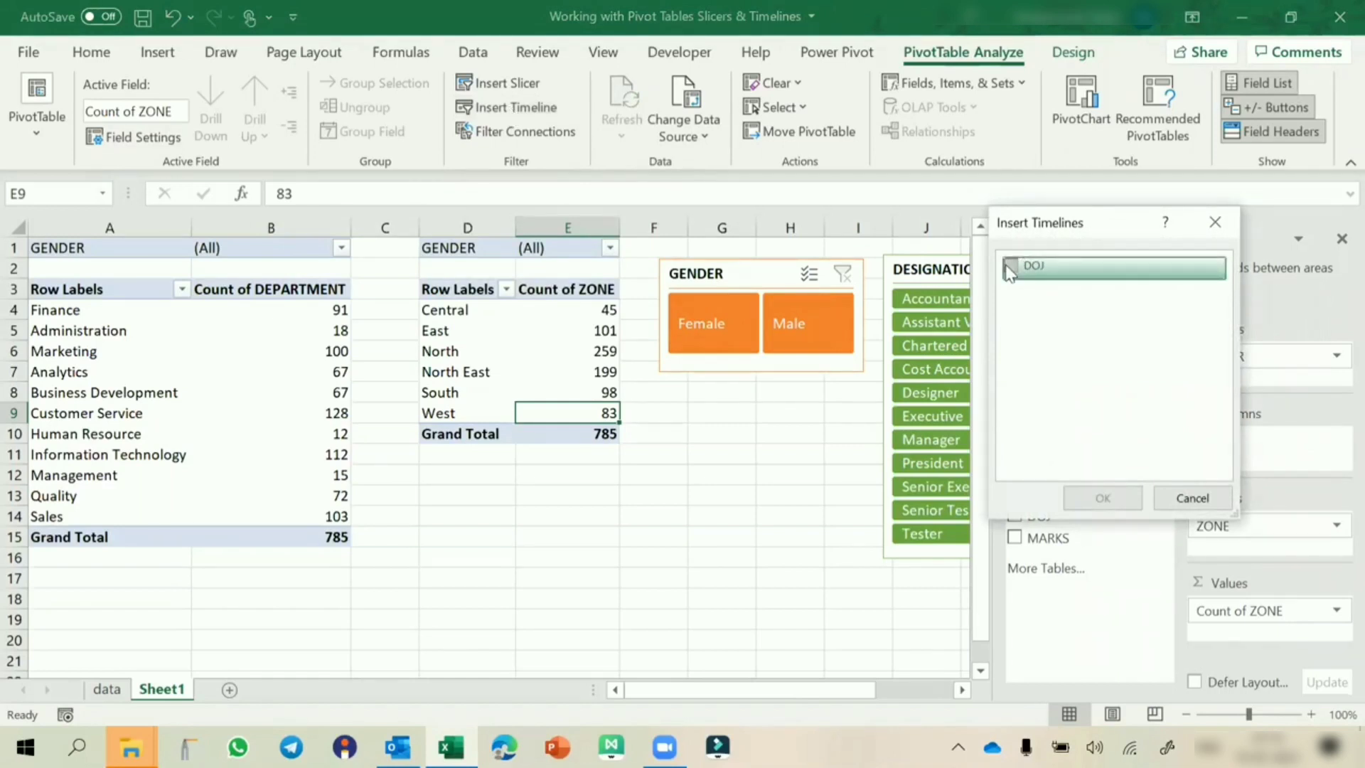
pyautogui.click(1215, 222)
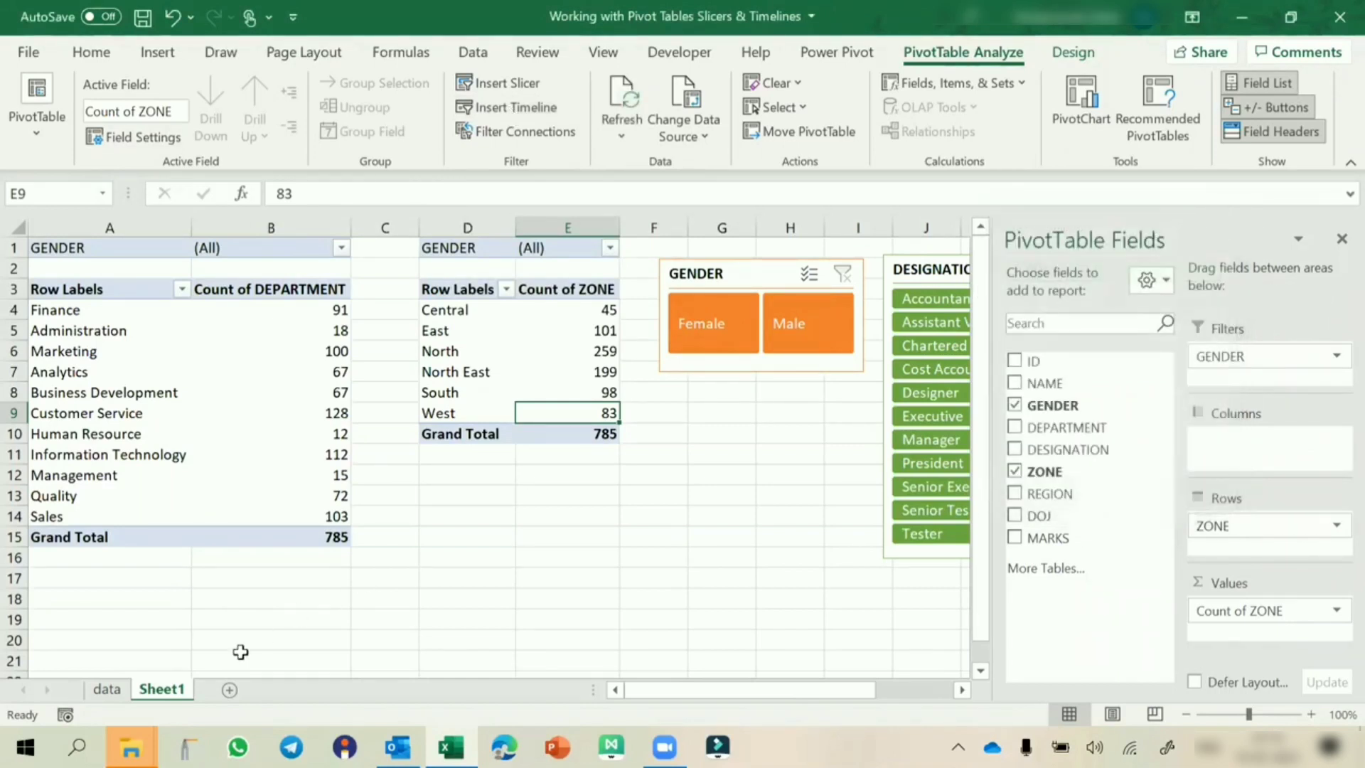
# Examine the dates in the DOJ column on the data sheet
pyautogui.click(119, 690)
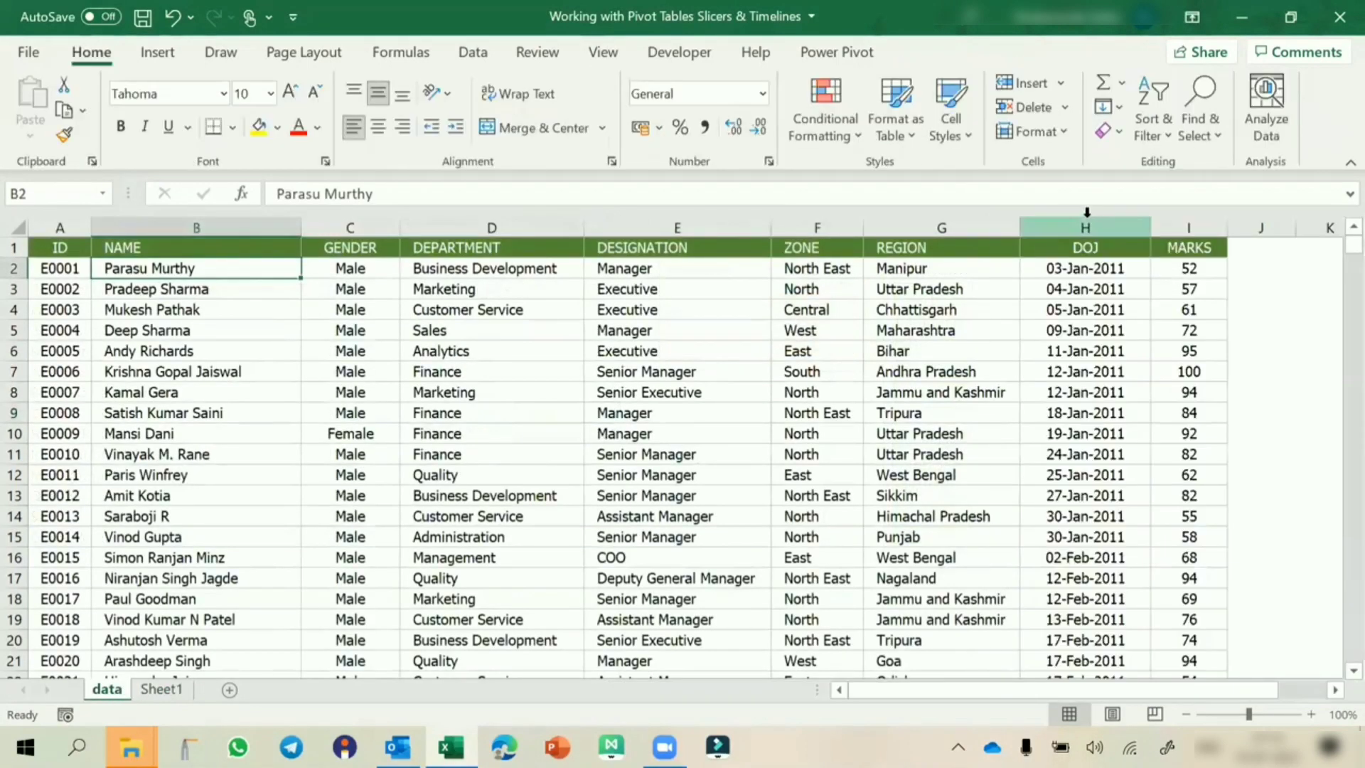
pyautogui.click(1079, 226)
pyautogui.click(984, 310)
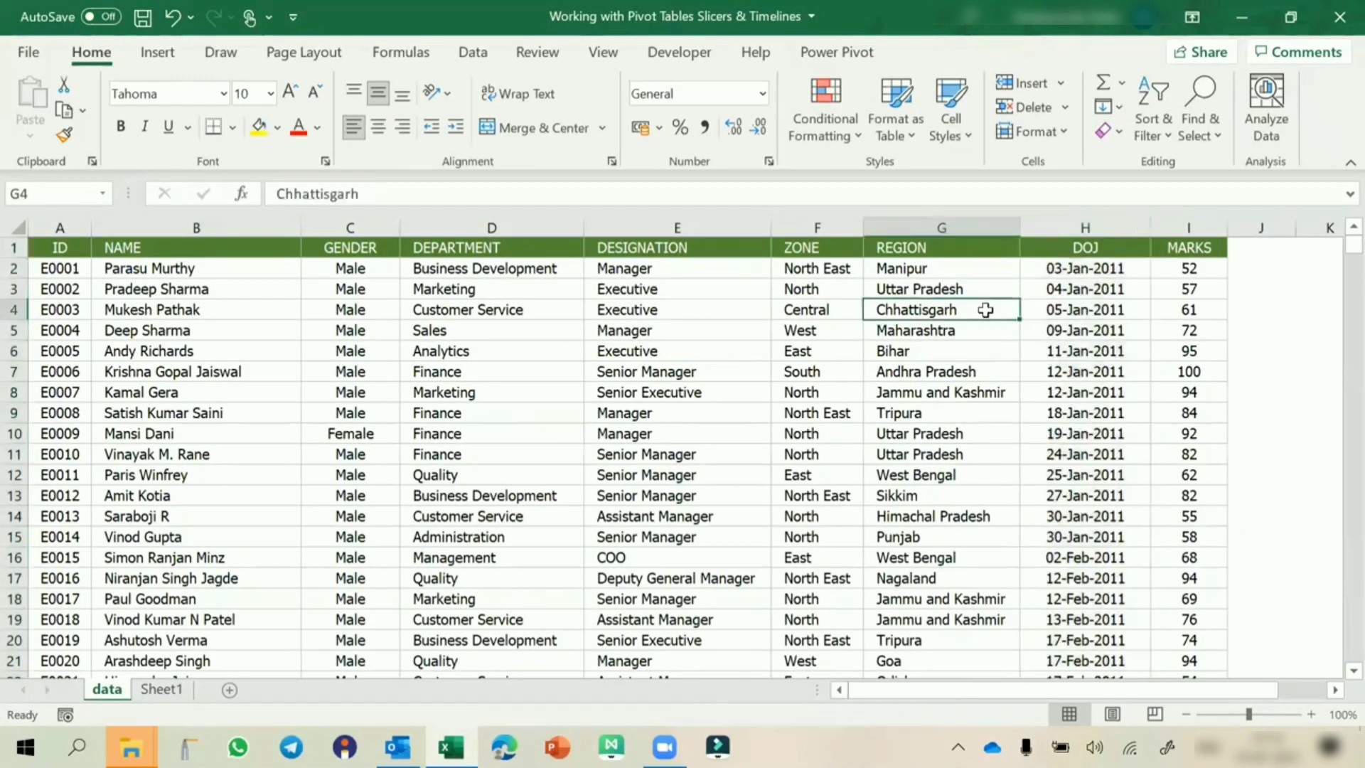
# Insert a timeline for the DOJ field from the zone PivotTable on Sheet1
pyautogui.click(162, 690)
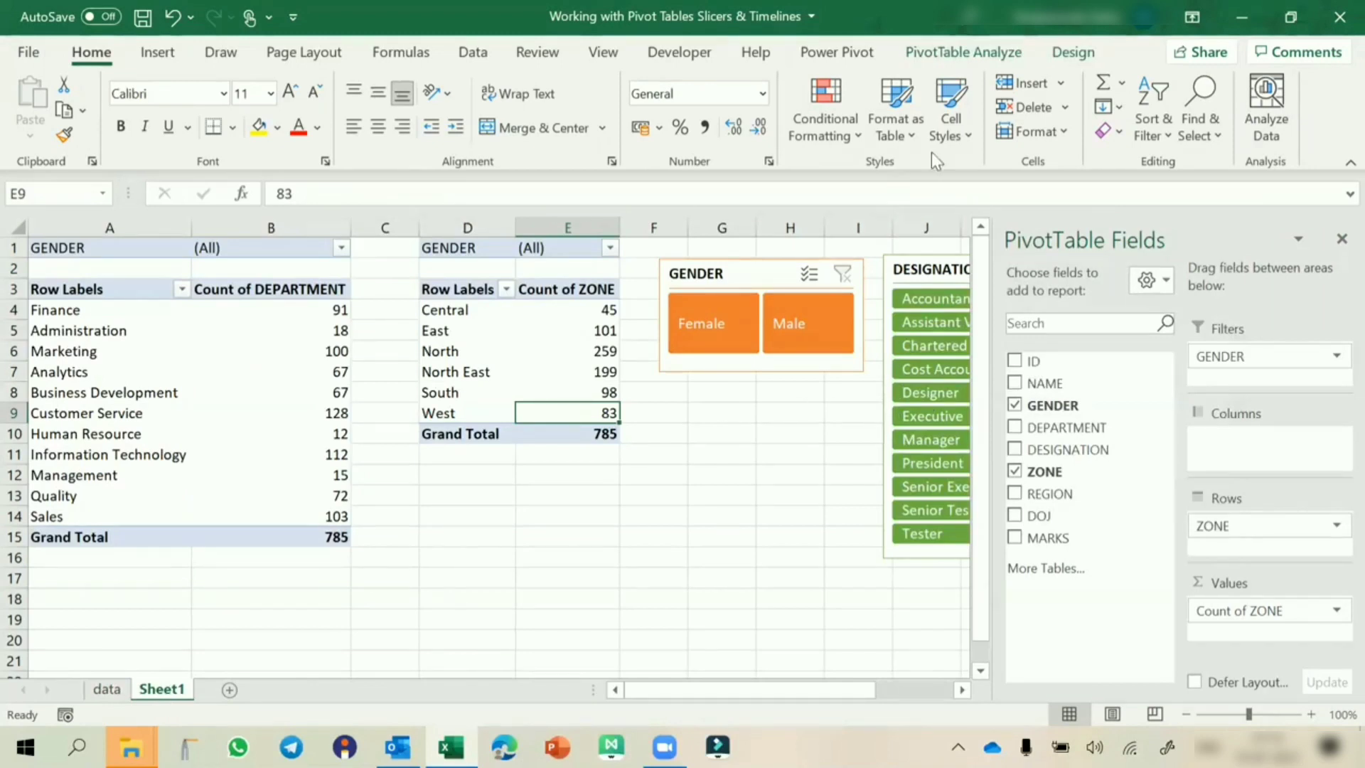
pyautogui.click(935, 57)
pyautogui.click(509, 110)
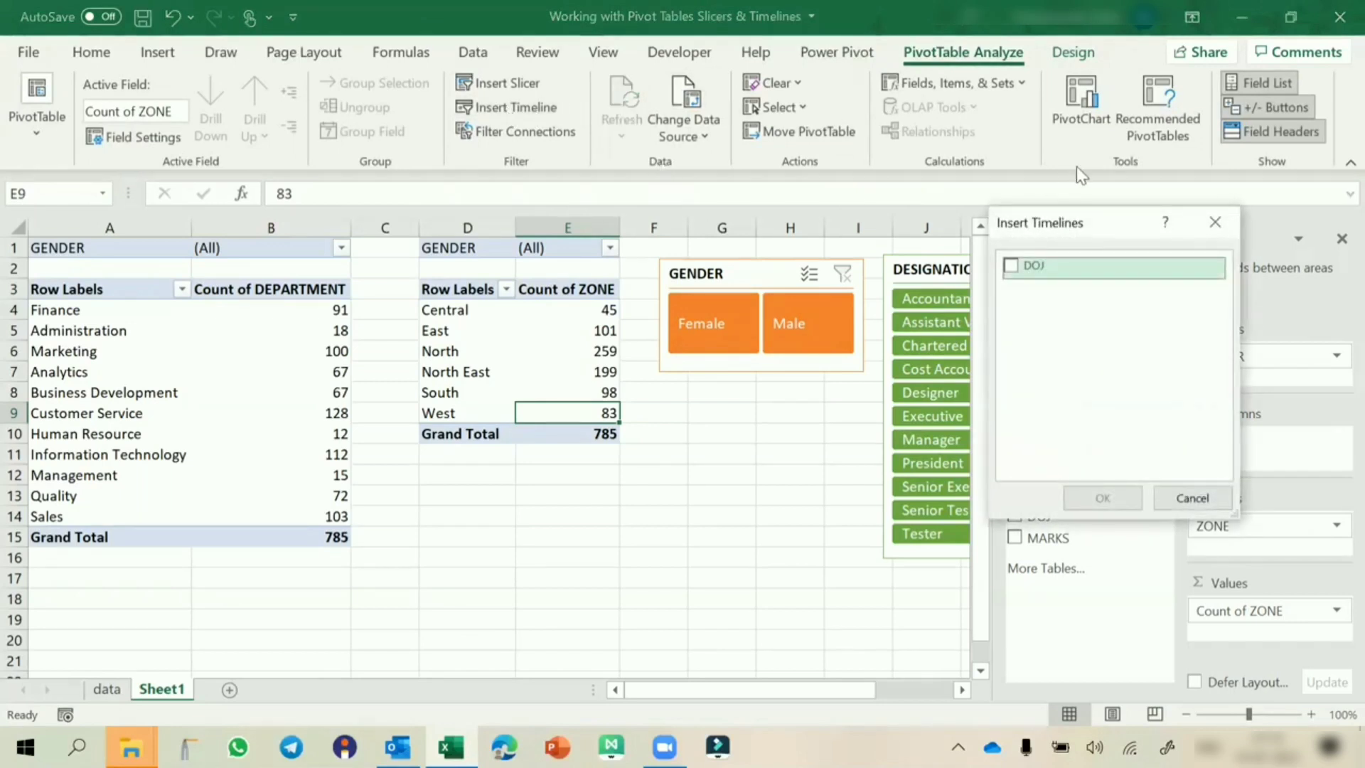
pyautogui.click(1011, 265)
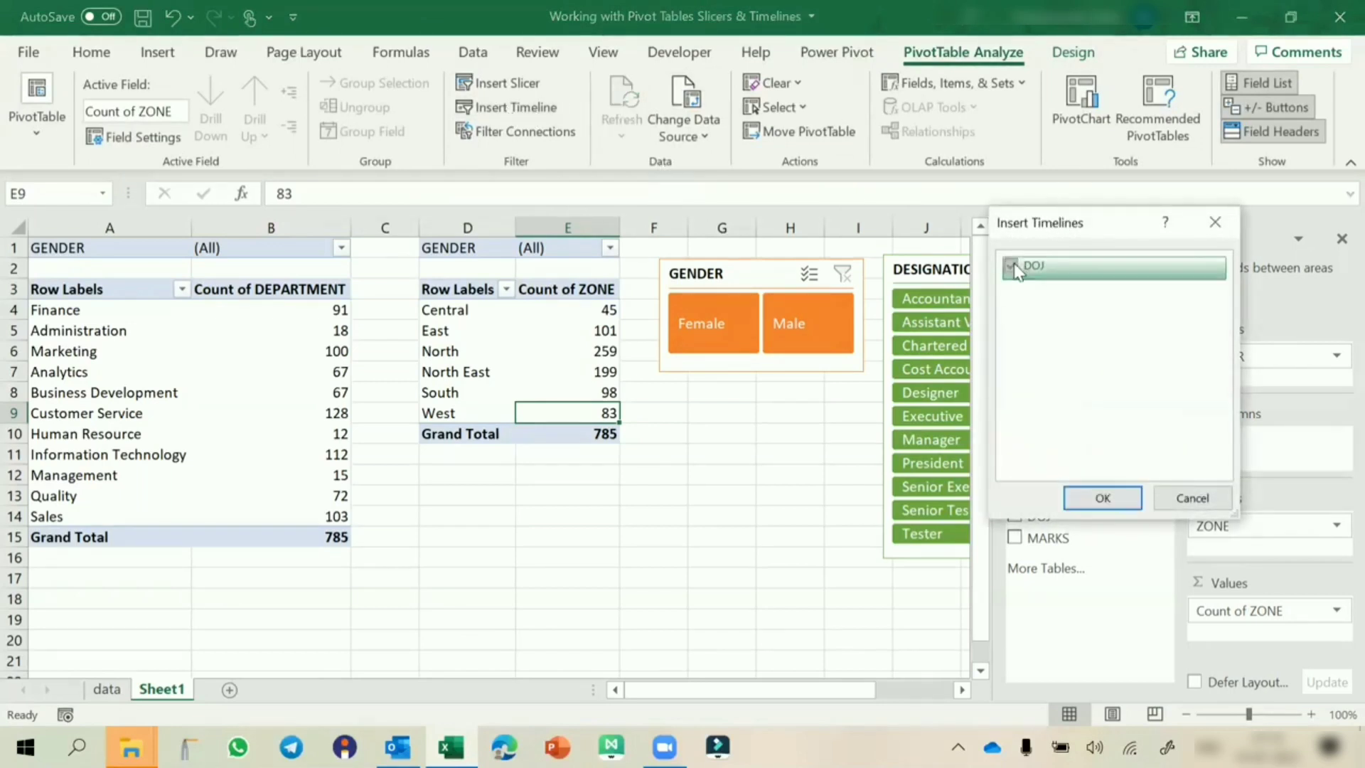
pyautogui.click(1074, 497)
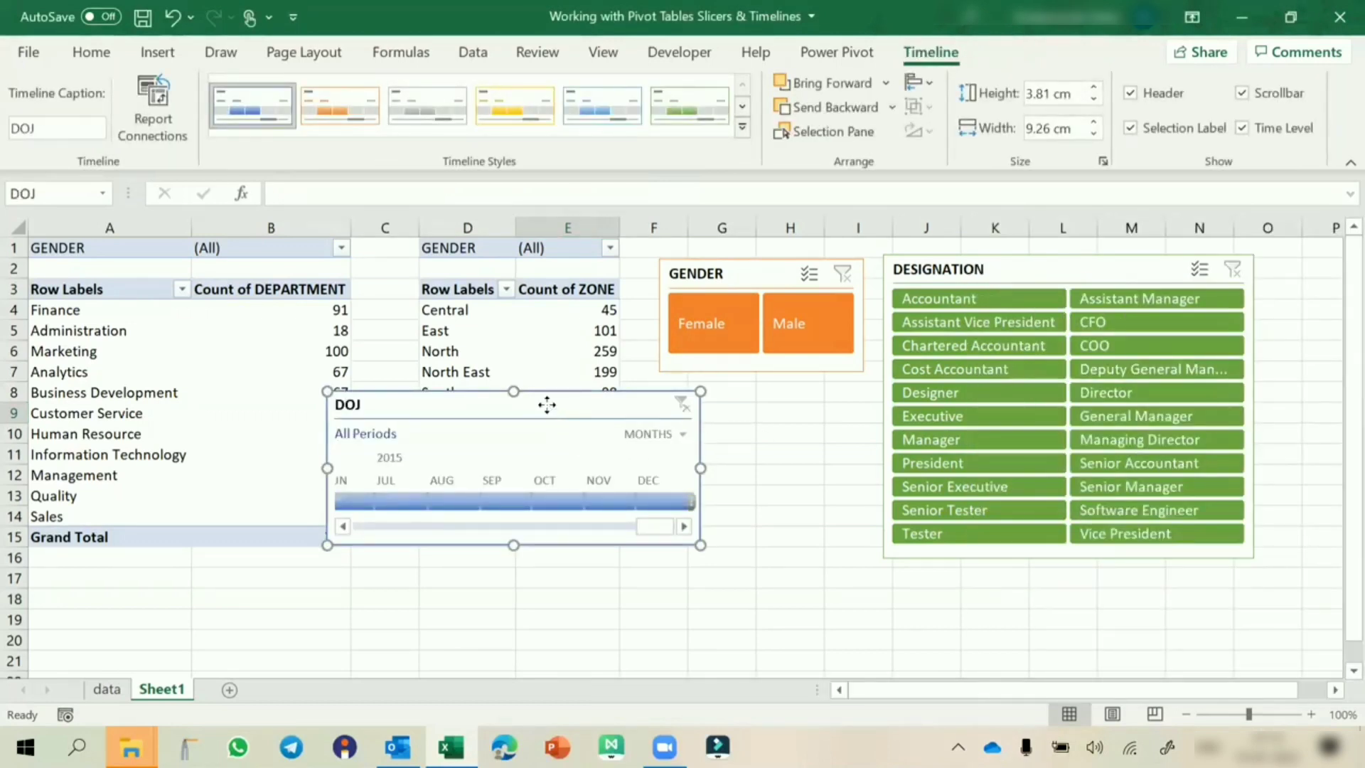
# Place the DOJ timeline below the zone PivotTable at about 10.1 cm wide, and set its time level to years
pyautogui.moveTo(546, 404); pyautogui.dragTo(628, 481)
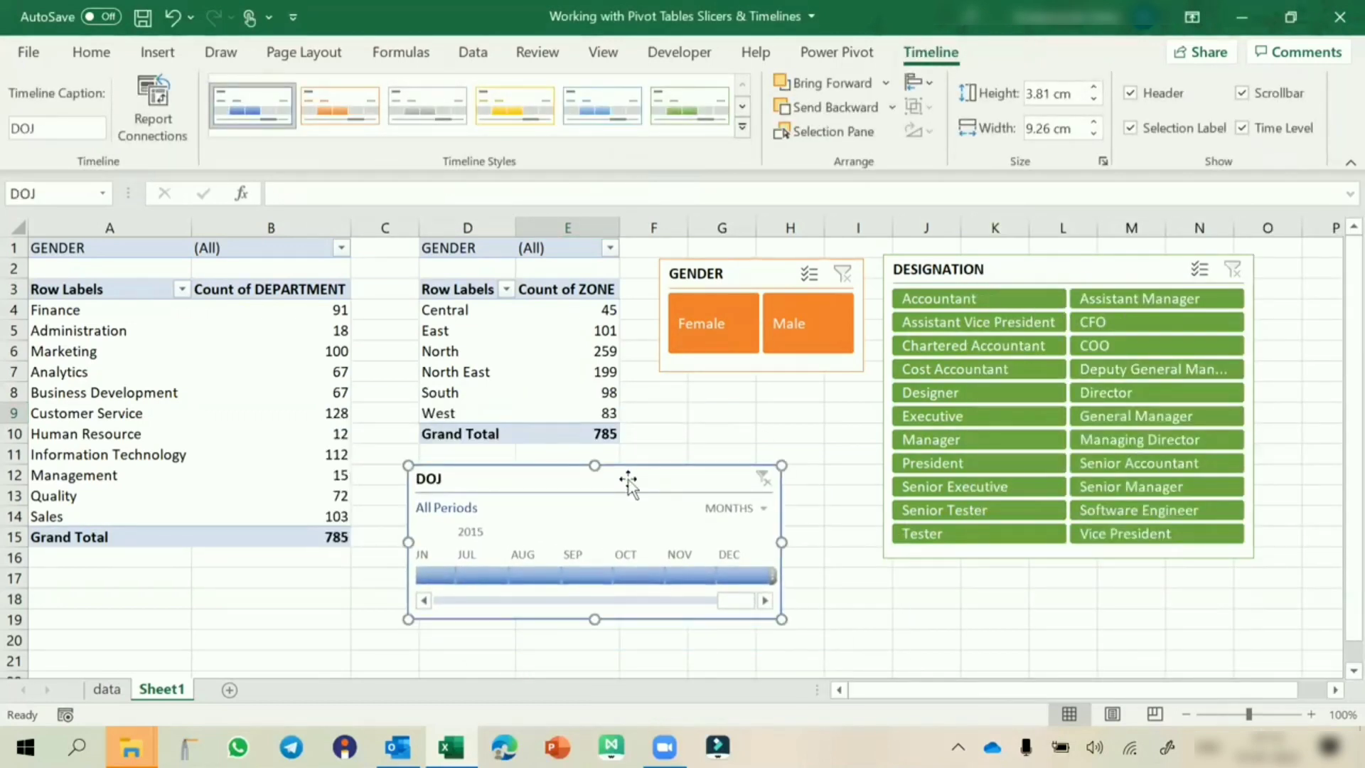
pyautogui.moveTo(780, 540); pyautogui.dragTo(817, 538)
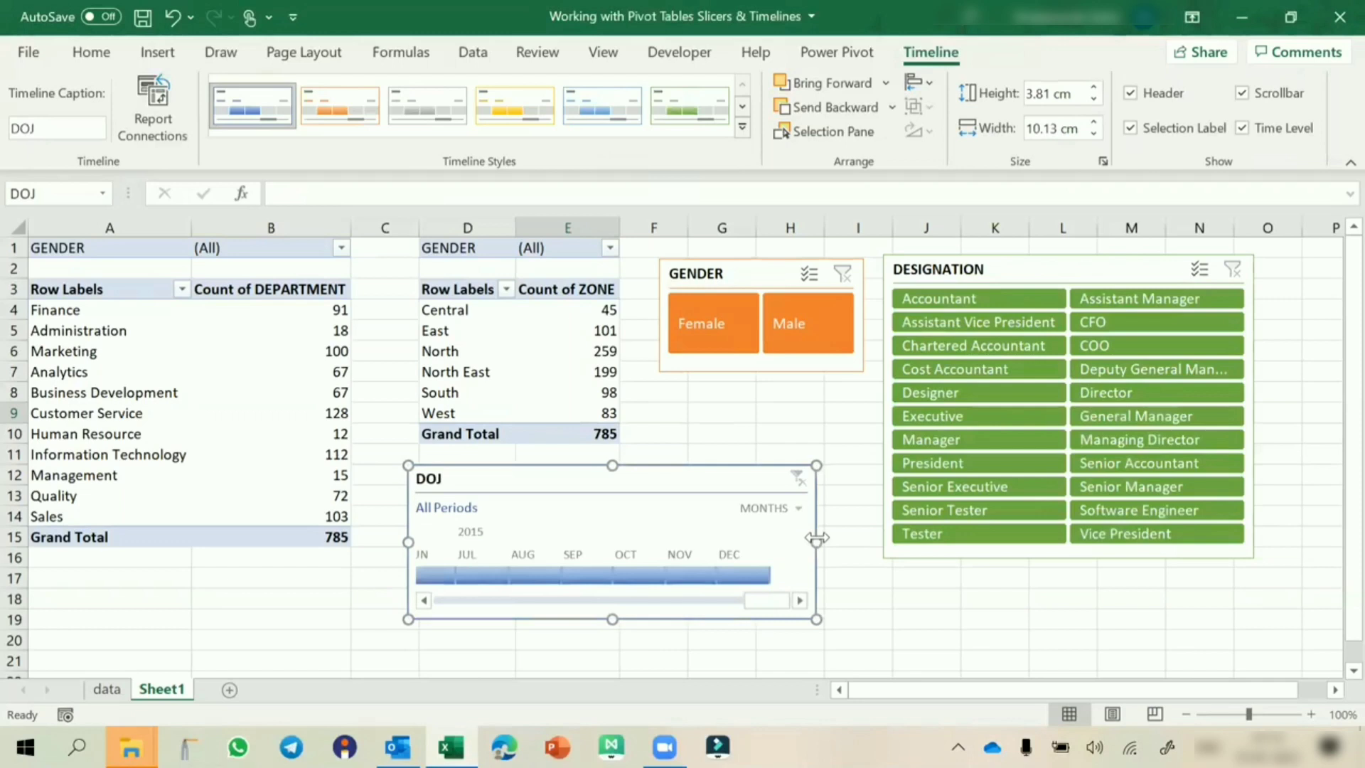
pyautogui.click(793, 509)
pyautogui.click(785, 539)
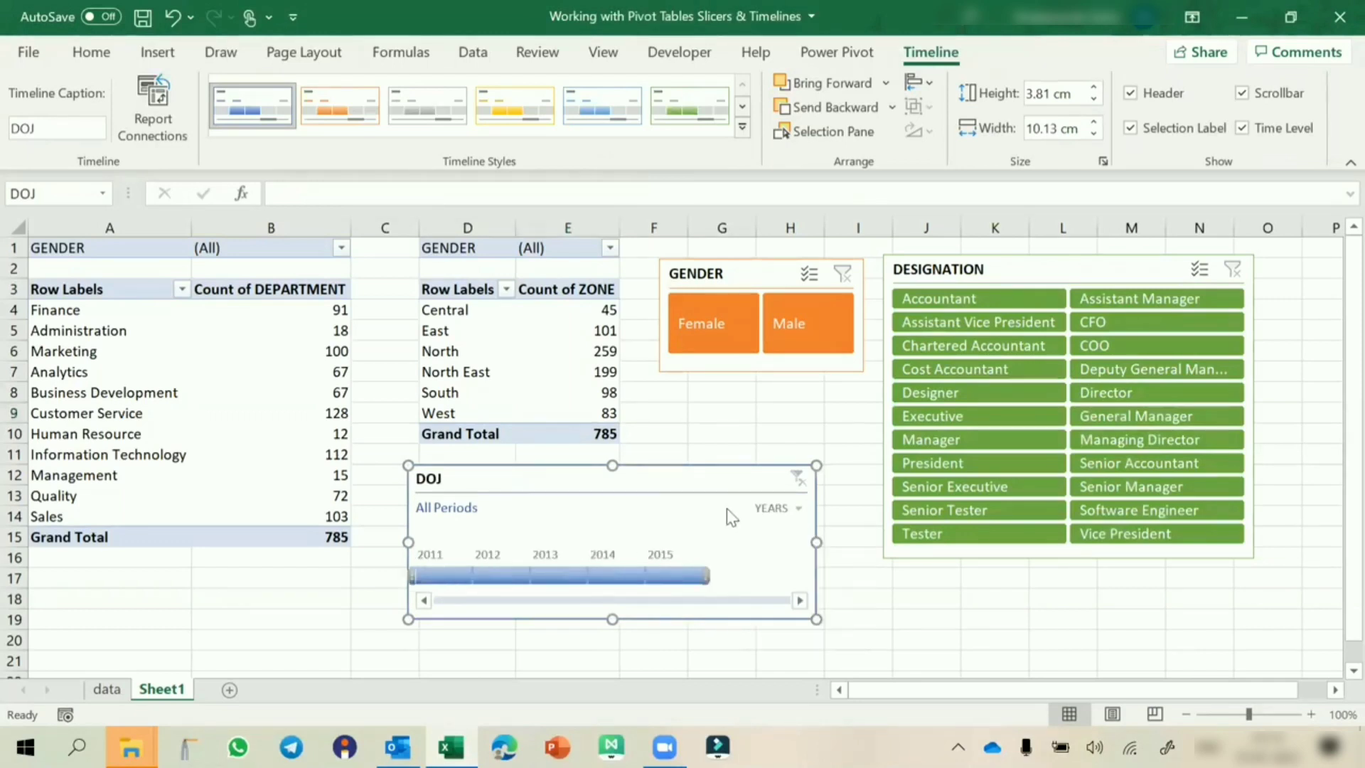
# Connect the DOJ timeline to the Department PivotTable in addition to Zone
pyautogui.rightClick(721, 482)
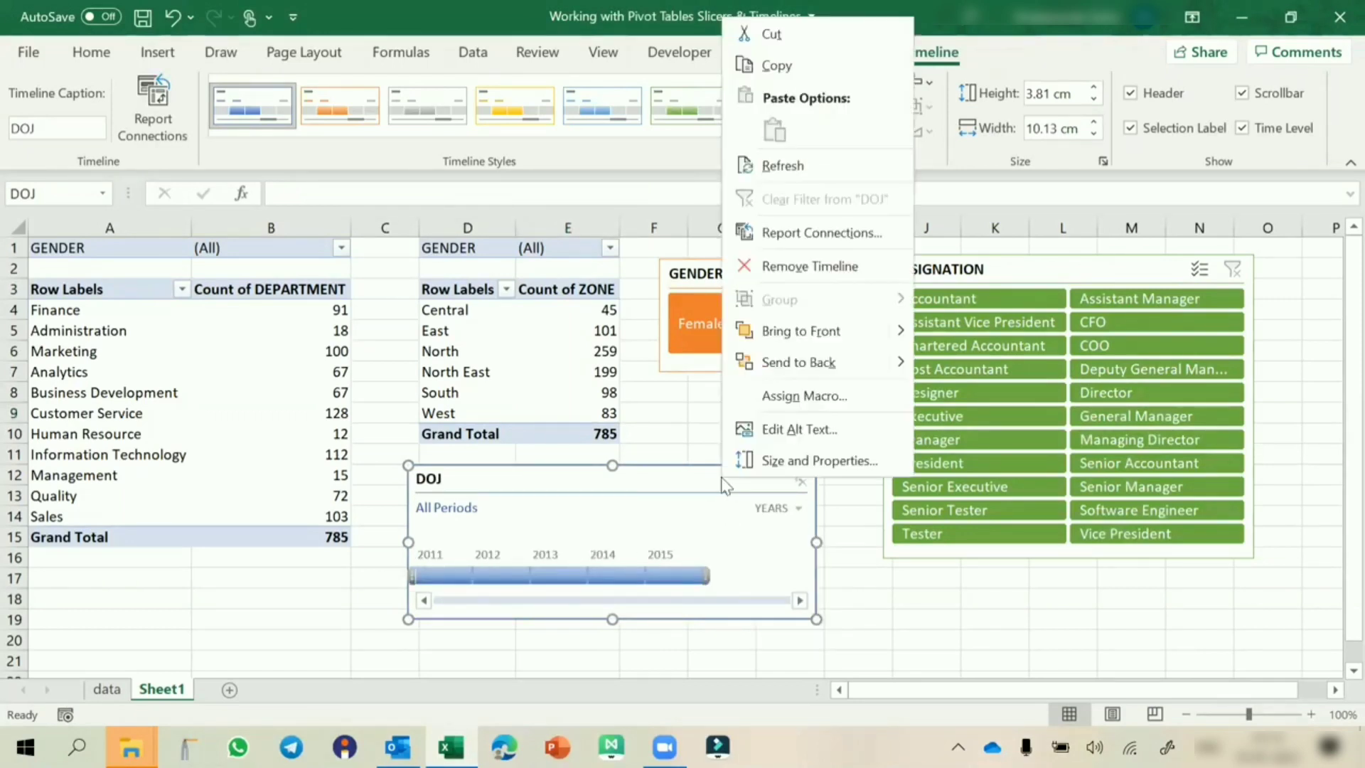
pyautogui.click(849, 240)
pyautogui.click(674, 252)
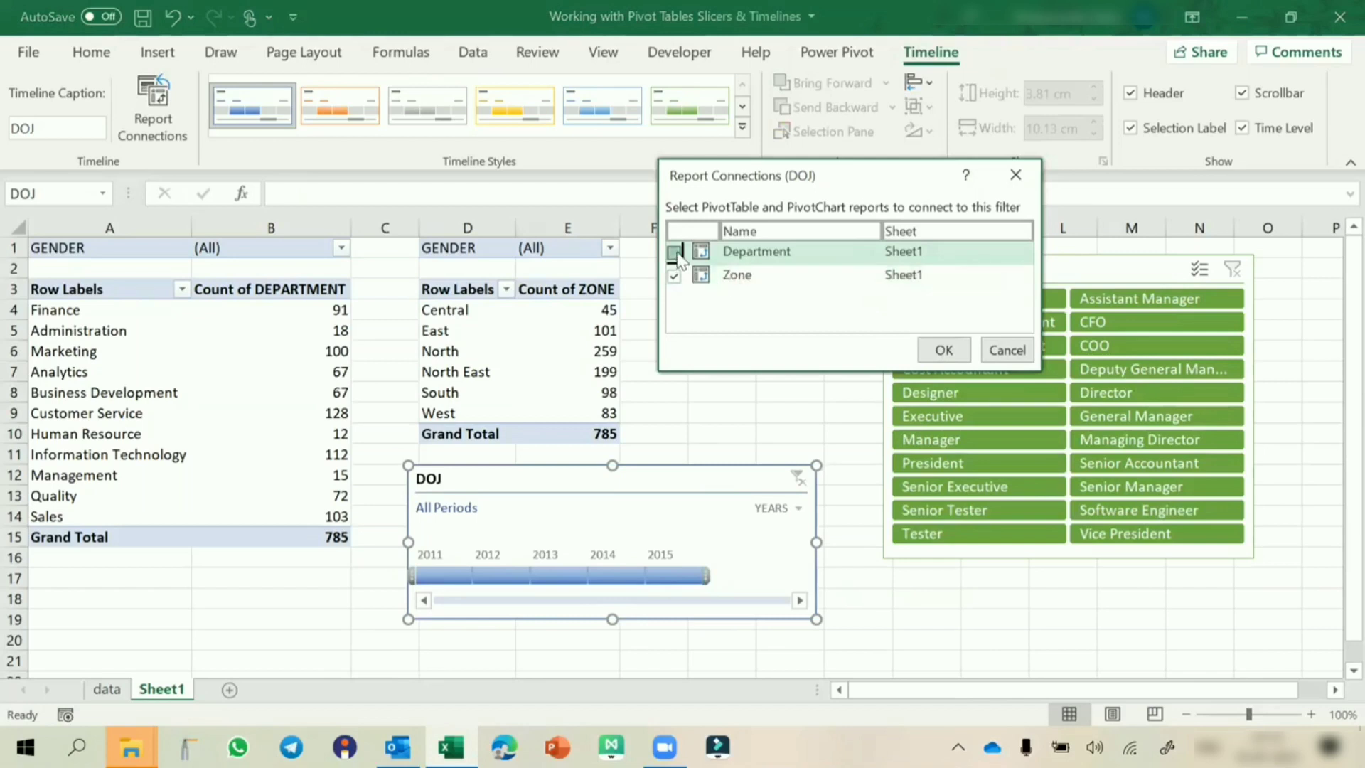
pyautogui.click(944, 349)
# Filter both PivotTables with the DOJ timeline by 2011, 2012, and 2013 in turn
pyautogui.click(437, 572)
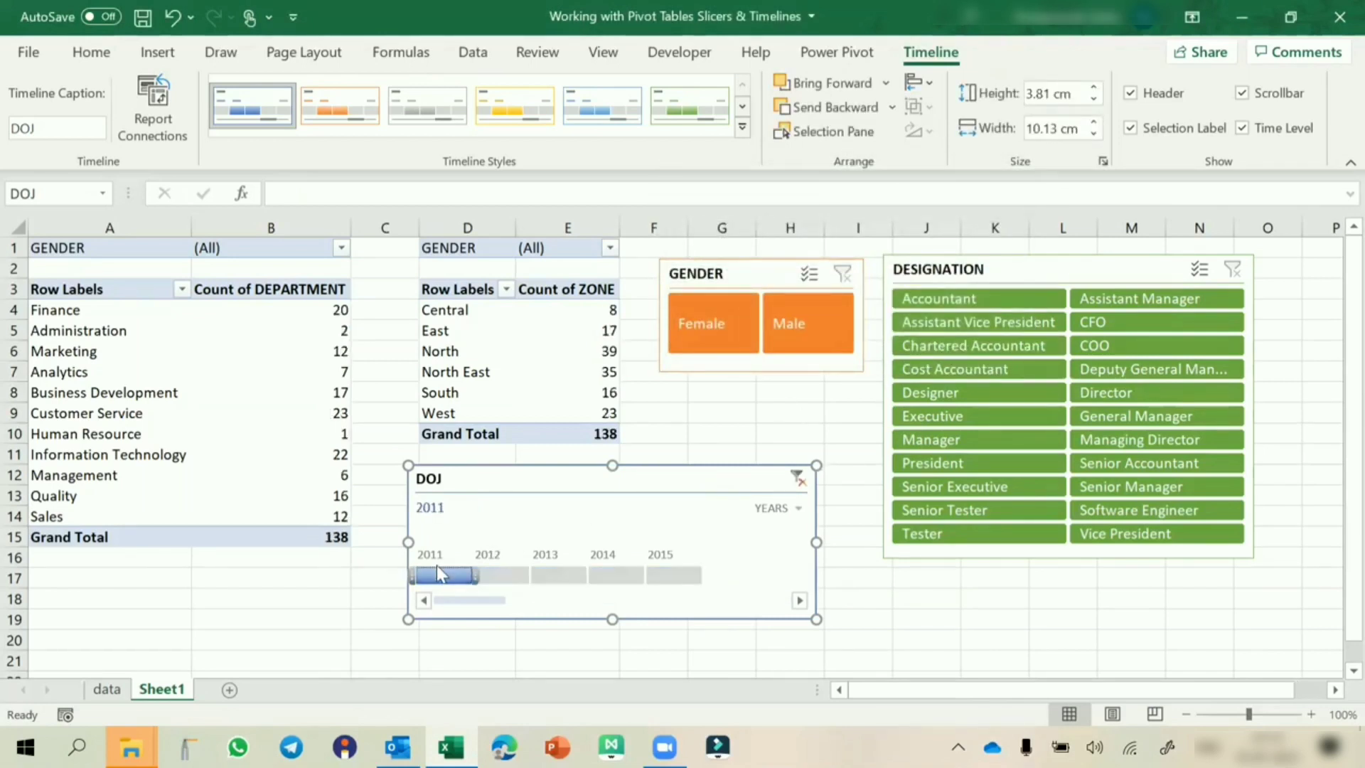
pyautogui.click(504, 576)
pyautogui.click(558, 576)
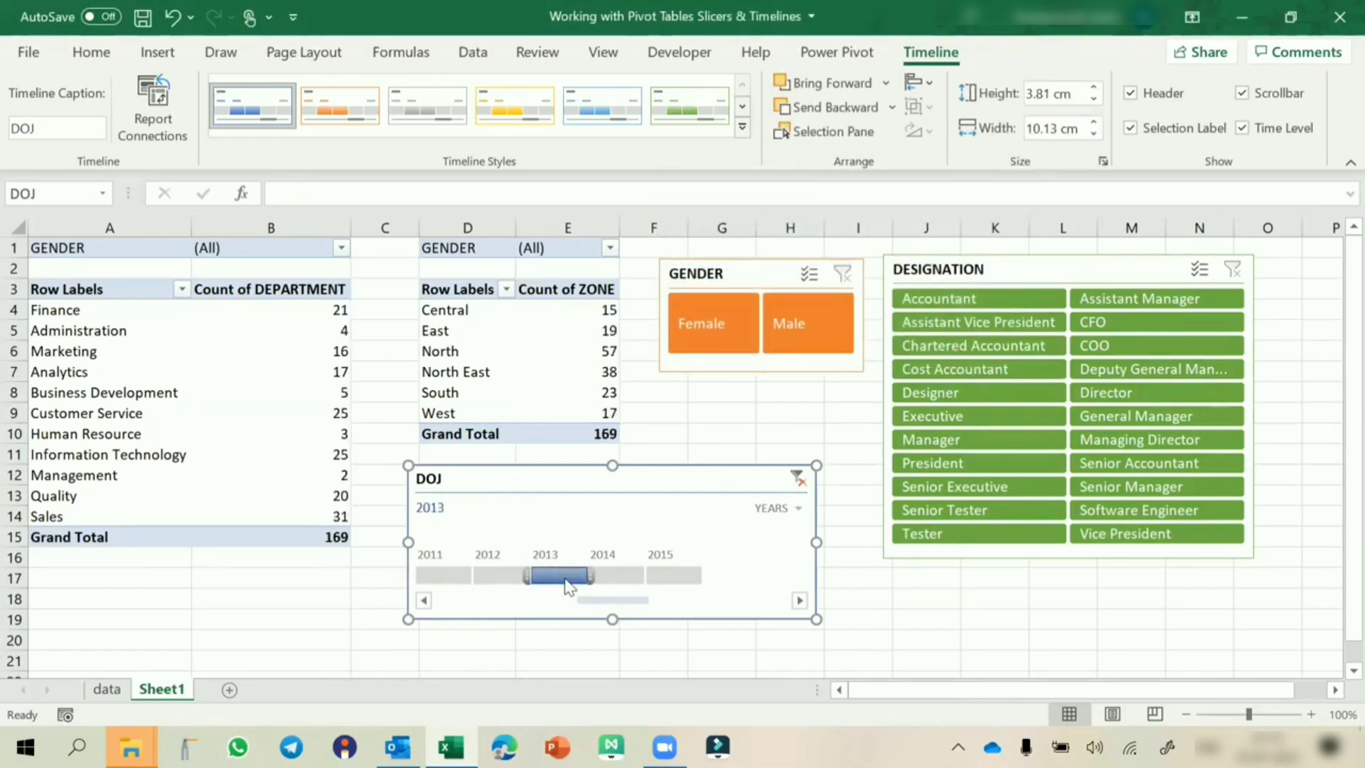
# Filter both PivotTables by DOJ 2012 - 2014, Male gender, and the Executive designation
pyautogui.click(498, 576)
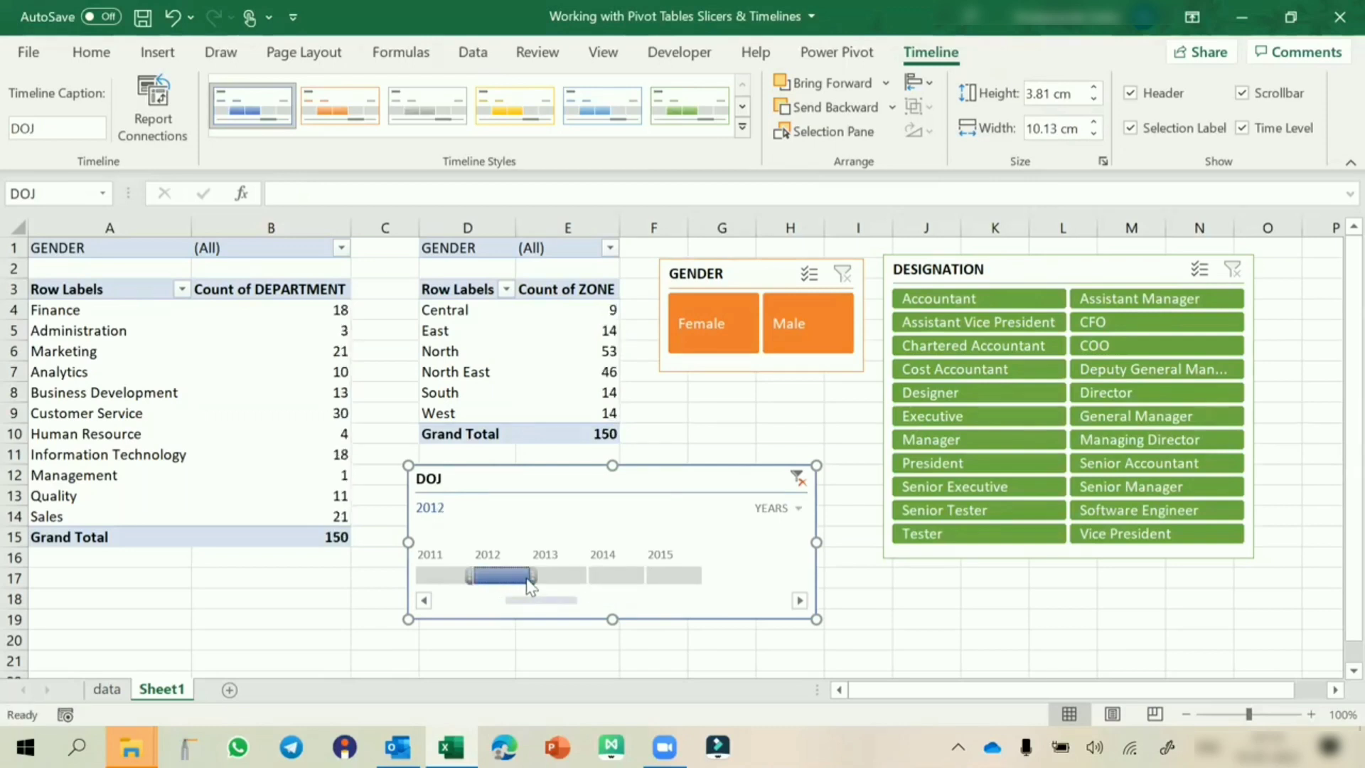
pyautogui.moveTo(534, 575); pyautogui.dragTo(625, 573)
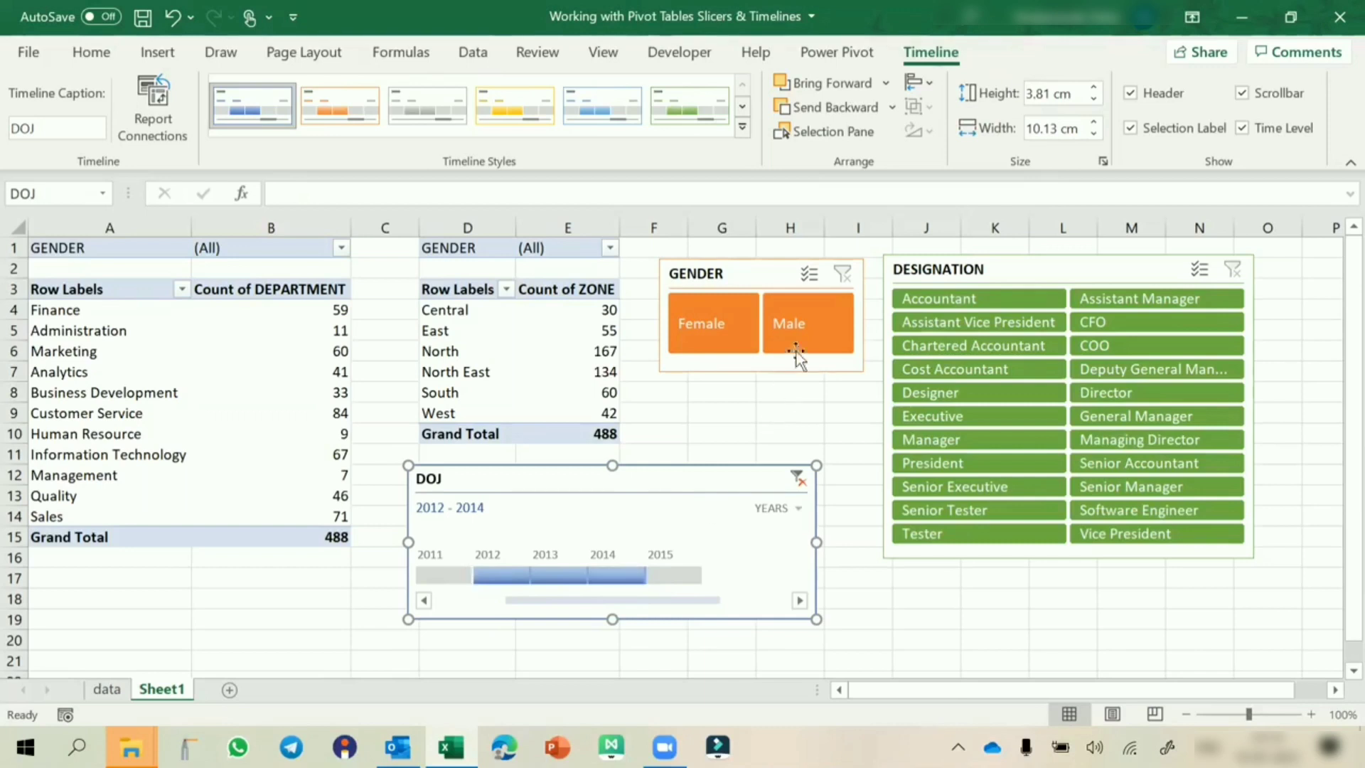
pyautogui.click(805, 335)
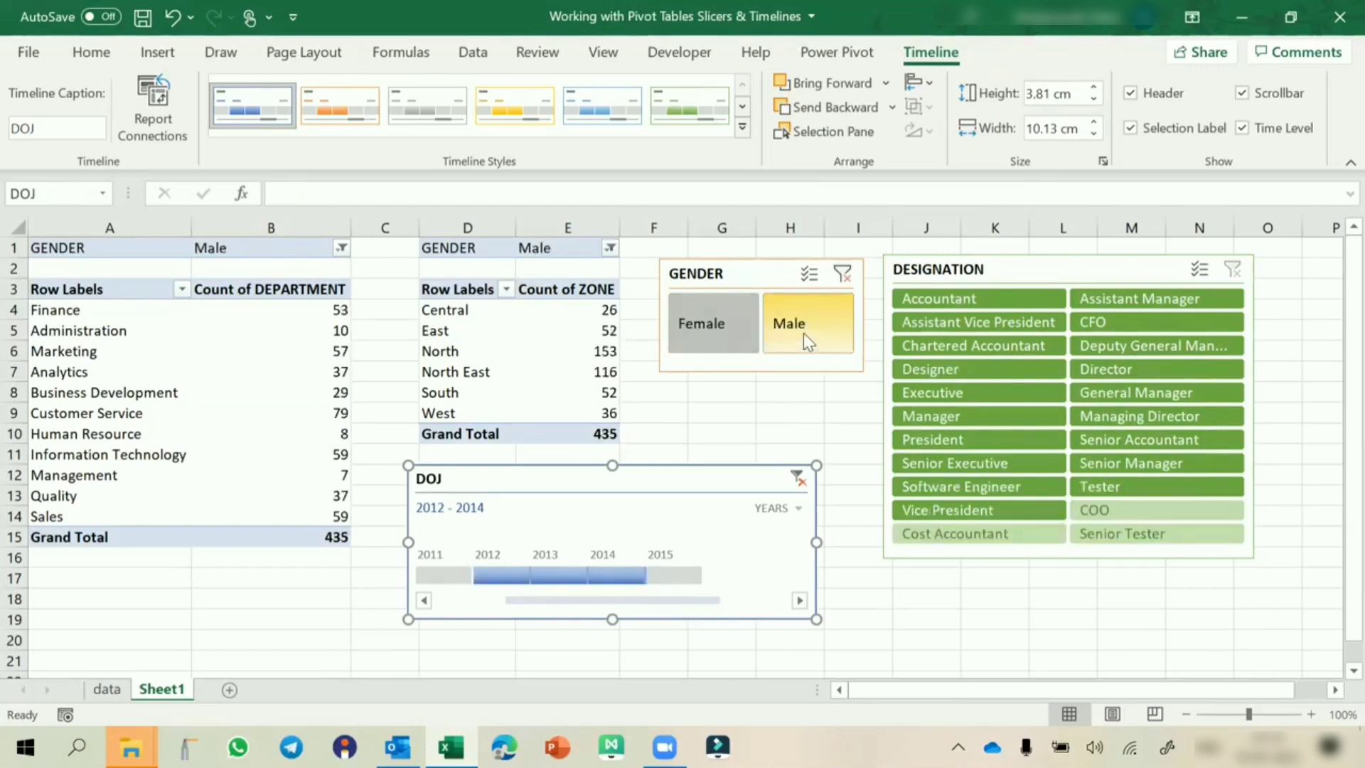
pyautogui.click(1000, 393)
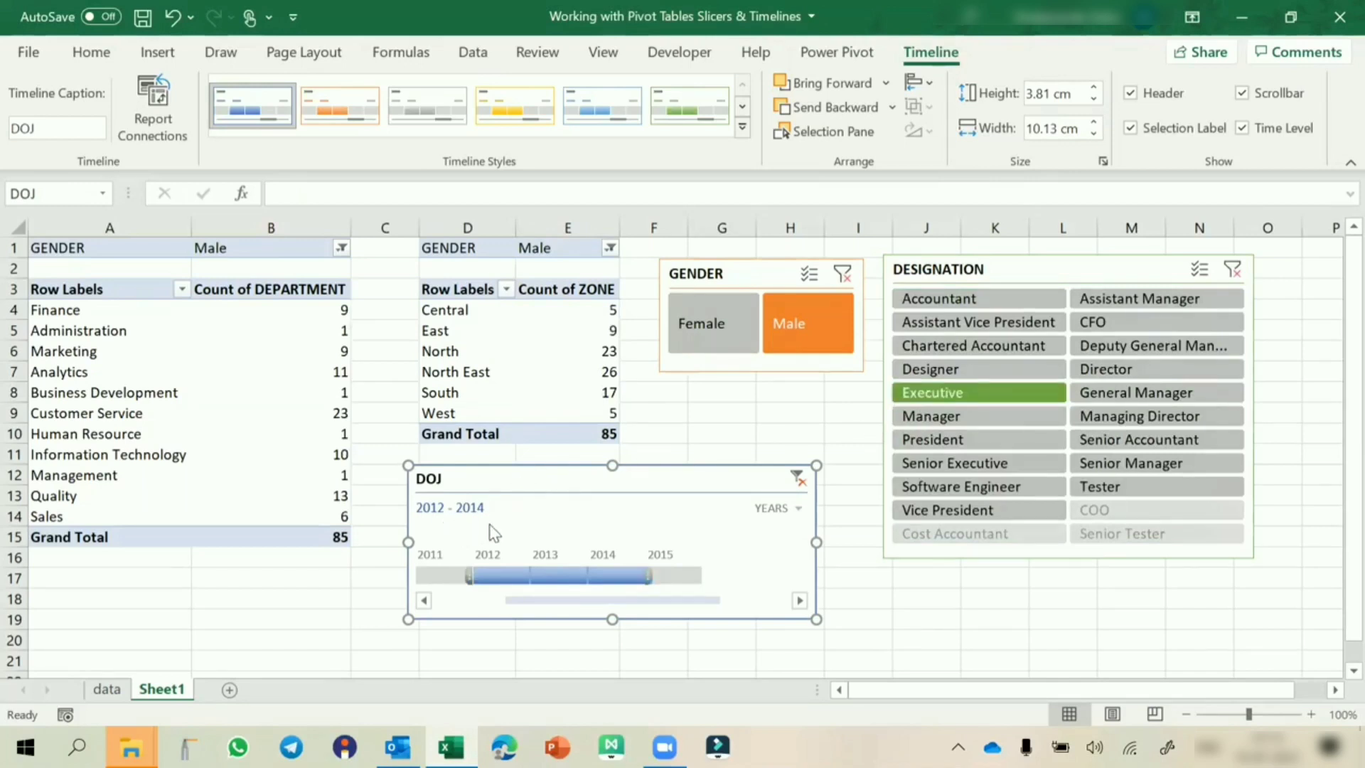
# Filter the PivotTables with the DOJ timeline by 2013, 2014, 2015, and 2011 in turn
pyautogui.click(564, 577)
pyautogui.click(601, 576)
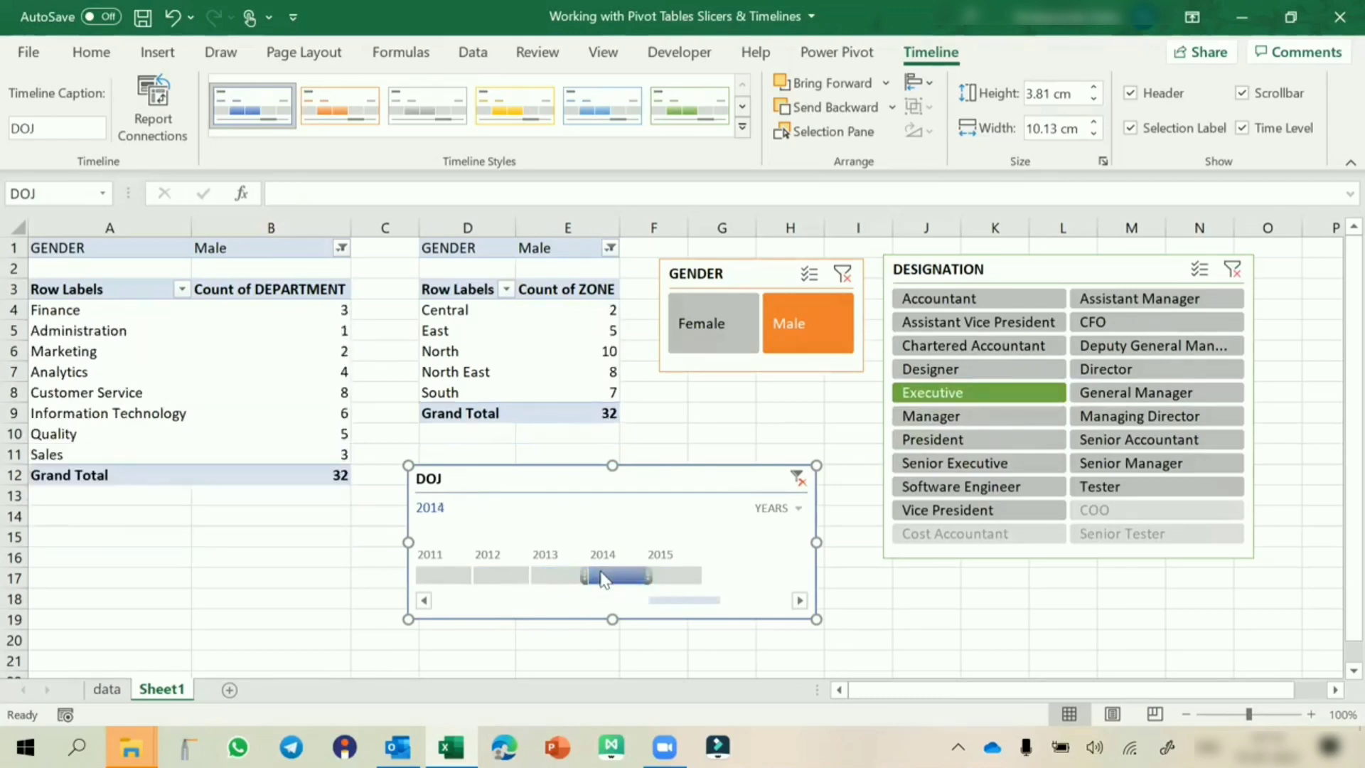
pyautogui.click(676, 576)
pyautogui.click(444, 576)
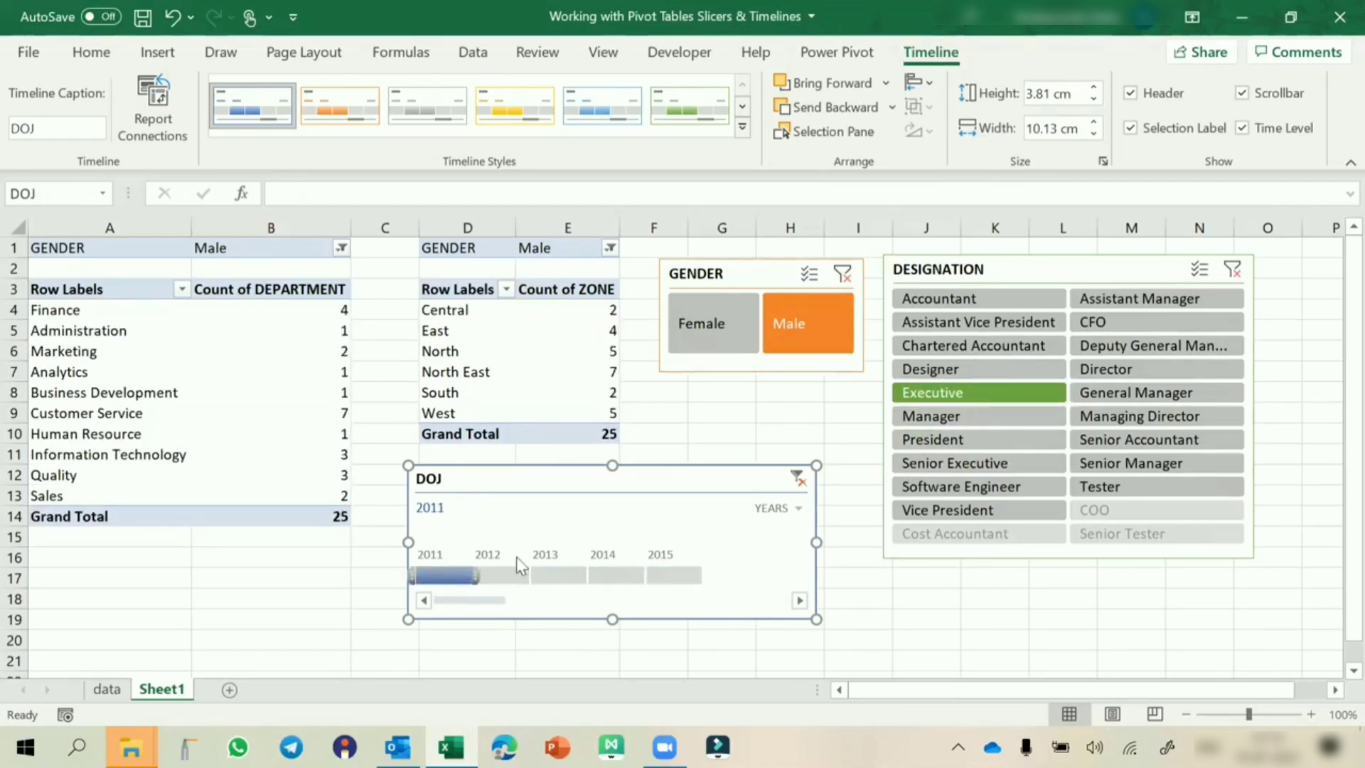
# Set the DOJ timeline's time level to quarters and filter by Q3 2011 - Q2 2013
pyautogui.click(772, 509)
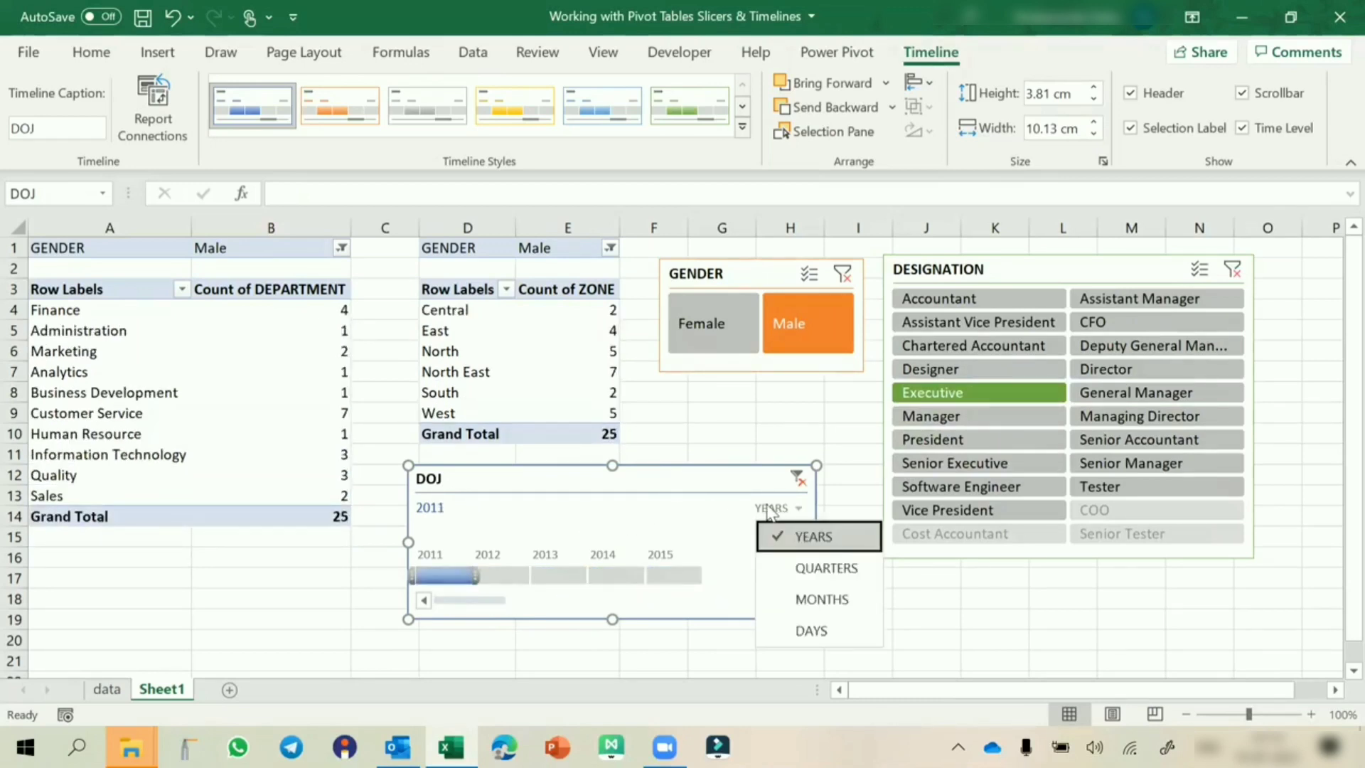
pyautogui.click(790, 567)
pyautogui.click(505, 576)
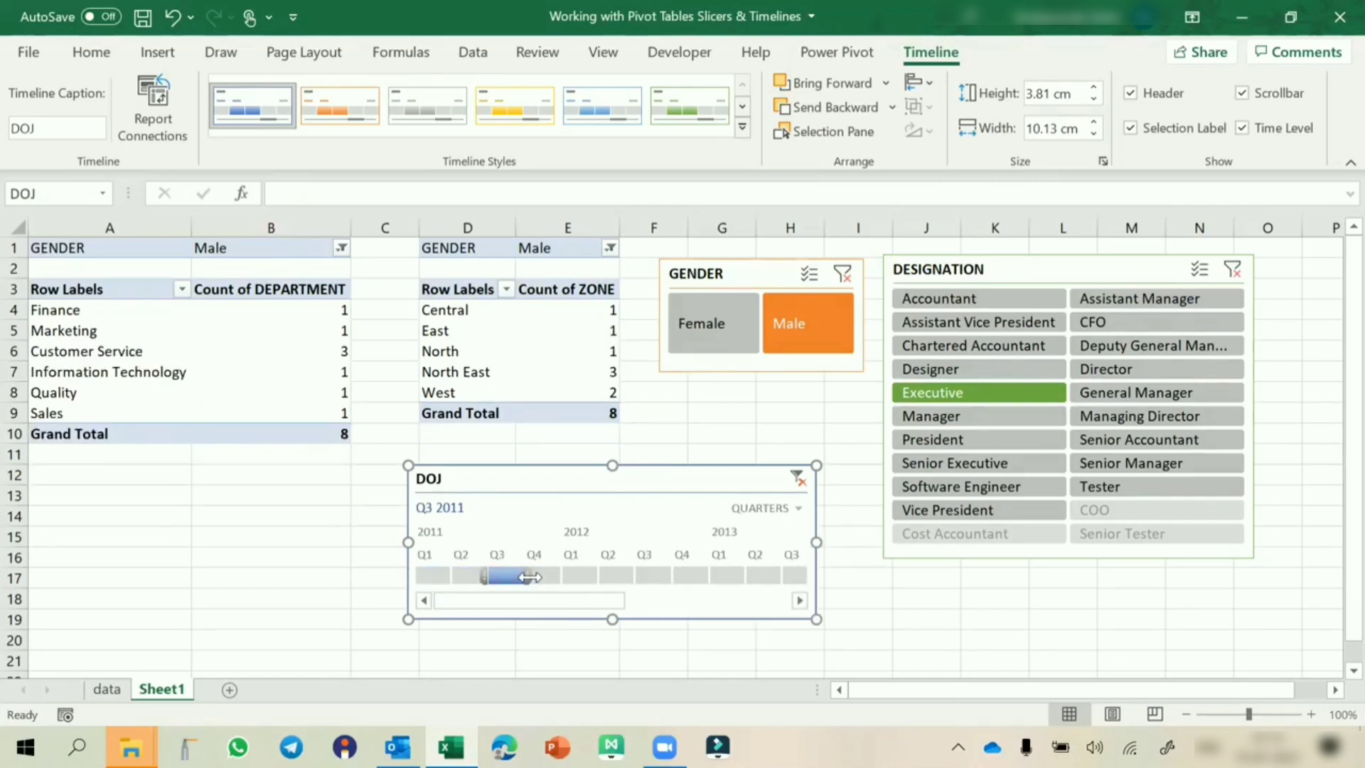
pyautogui.moveTo(529, 577); pyautogui.dragTo(776, 569)
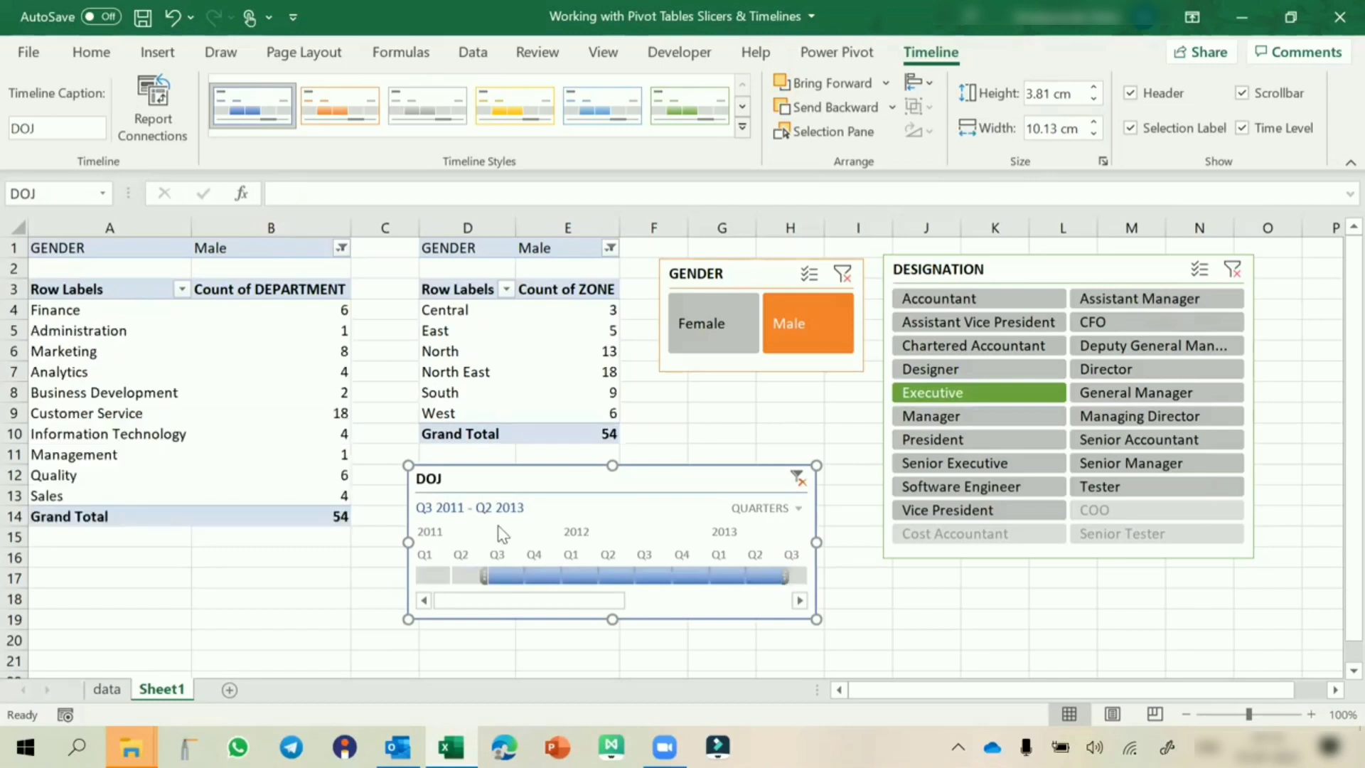
# Clear the filters of the GENDER slicer, the DESIGNATION slicer, and the DOJ timeline
pyautogui.click(843, 273)
pyautogui.click(1233, 271)
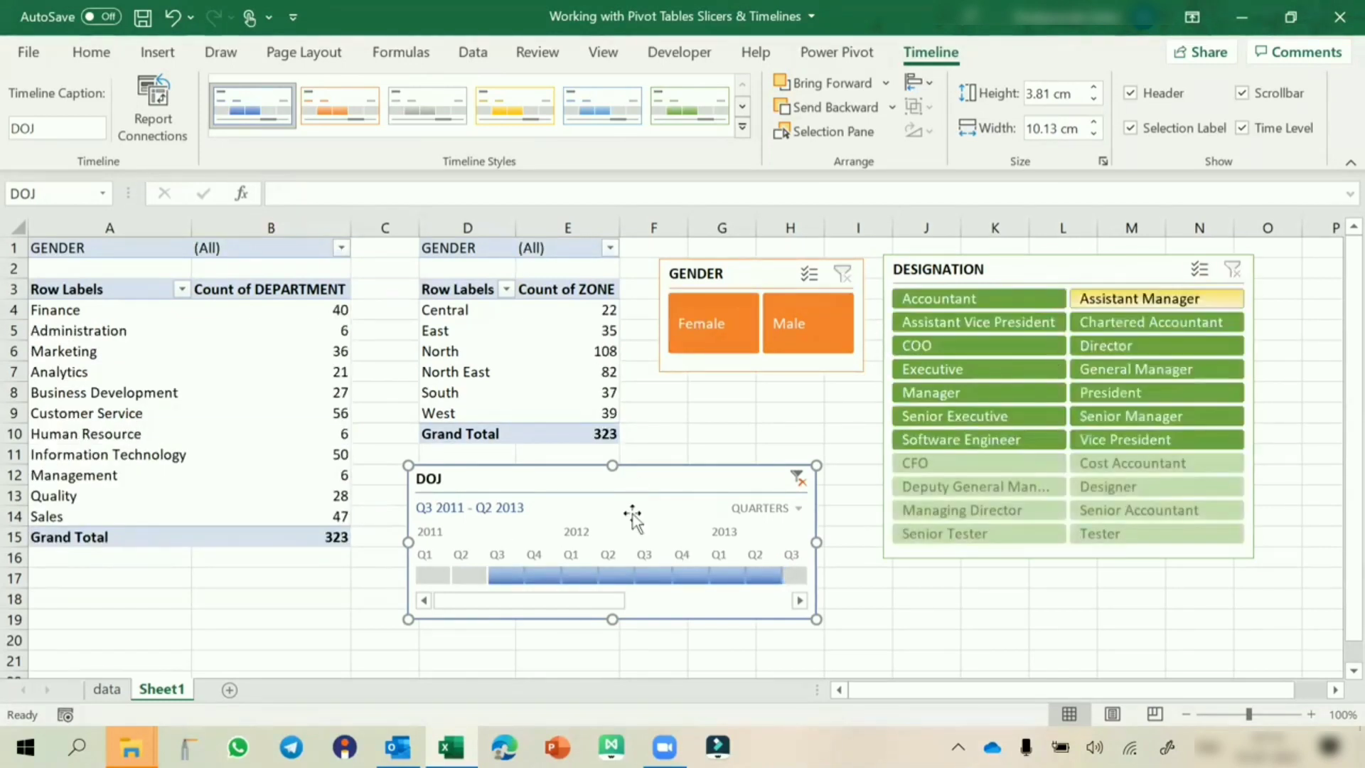
pyautogui.click(798, 478)
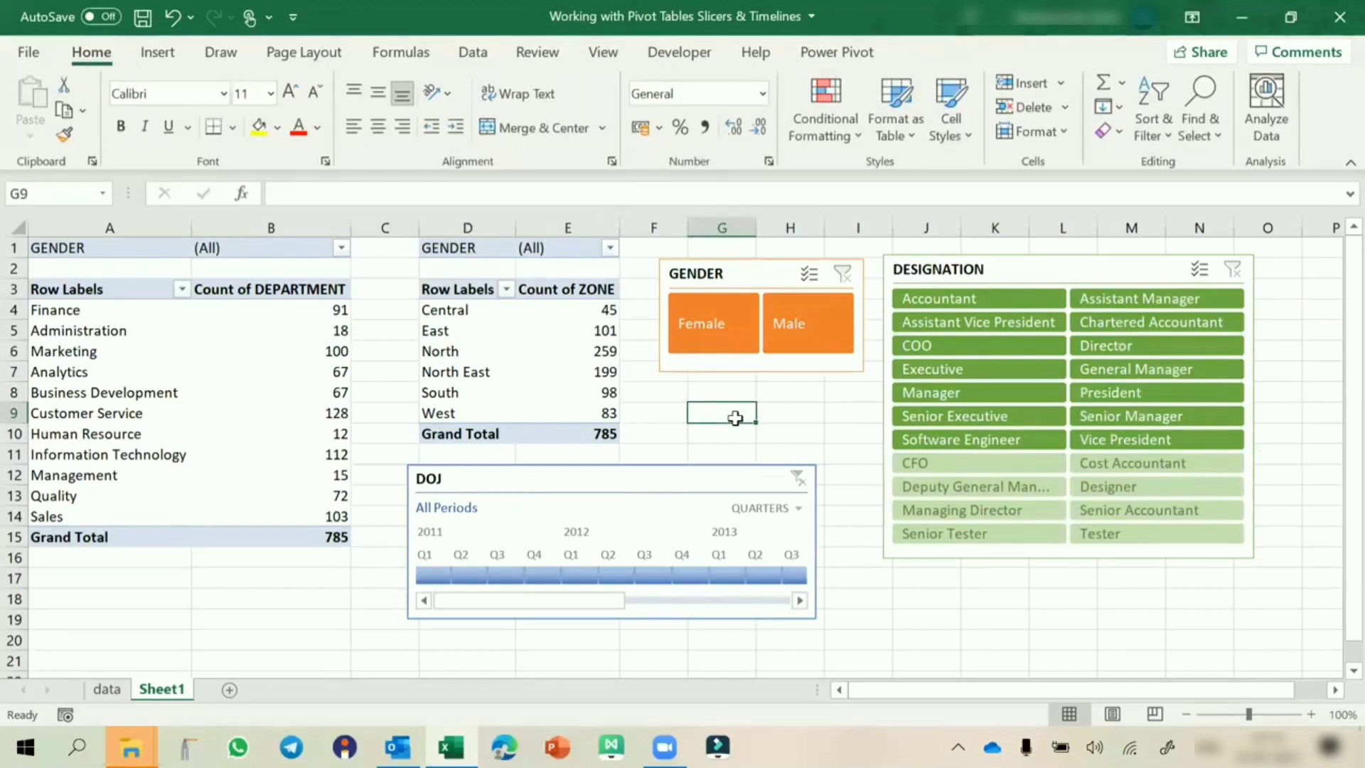
pyautogui.click(842, 280)
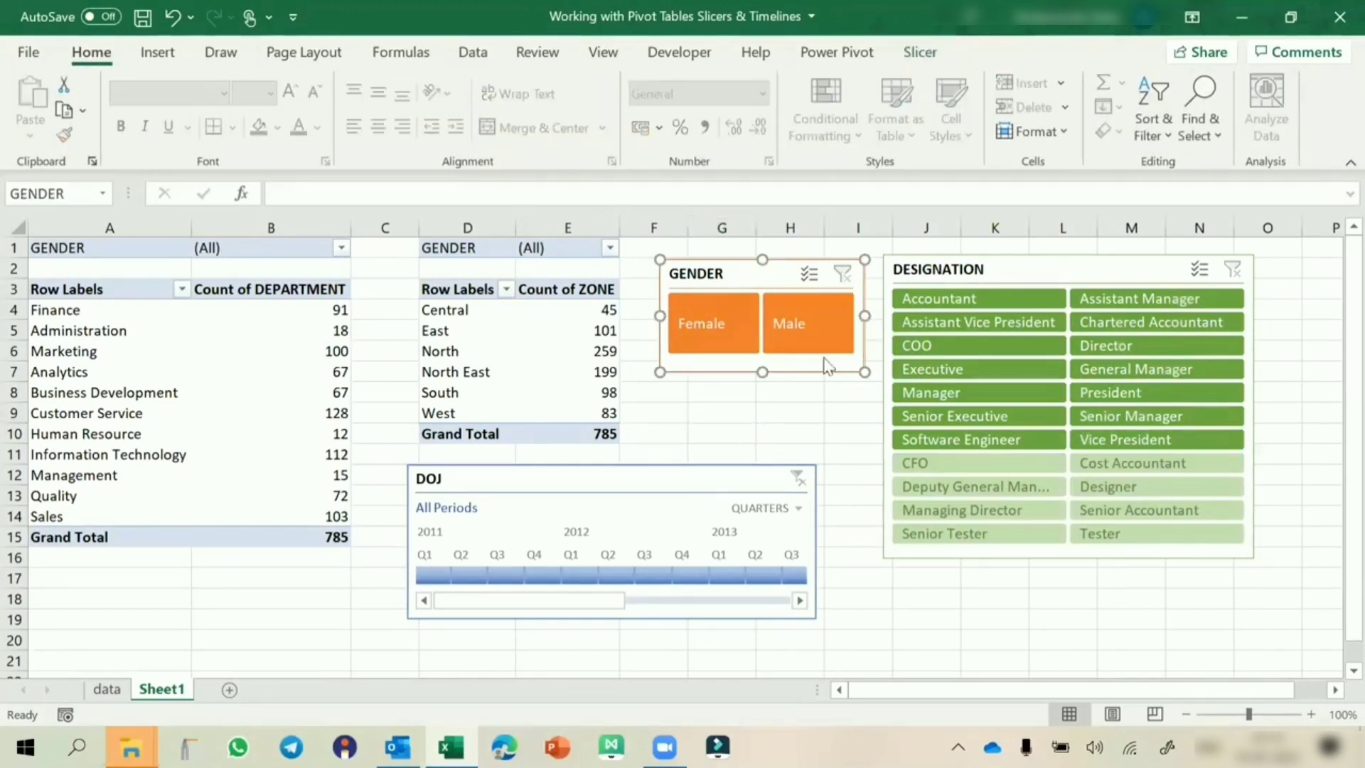
# Set the DOJ timeline's time level to years, and filter by the CFO designation before clearing that filter
pyautogui.click(782, 507)
pyautogui.click(776, 539)
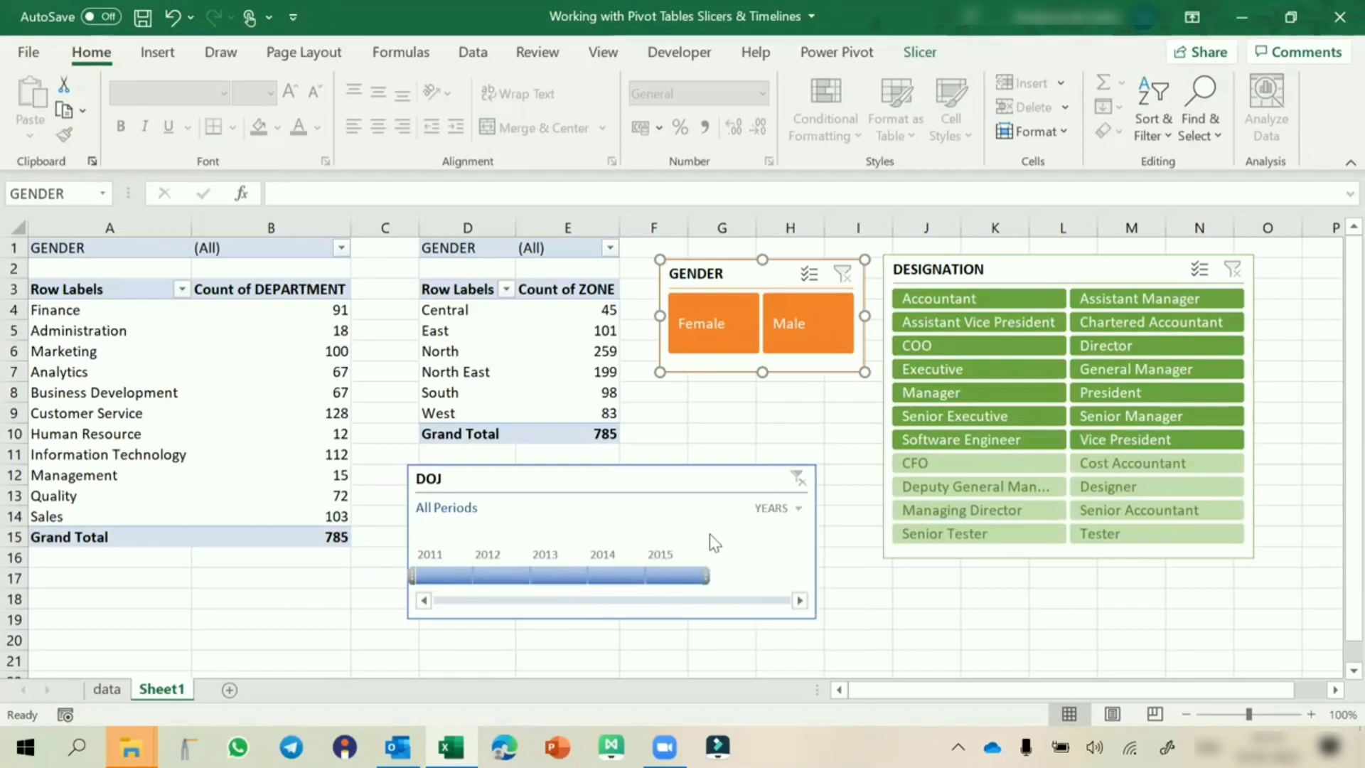
pyautogui.click(919, 466)
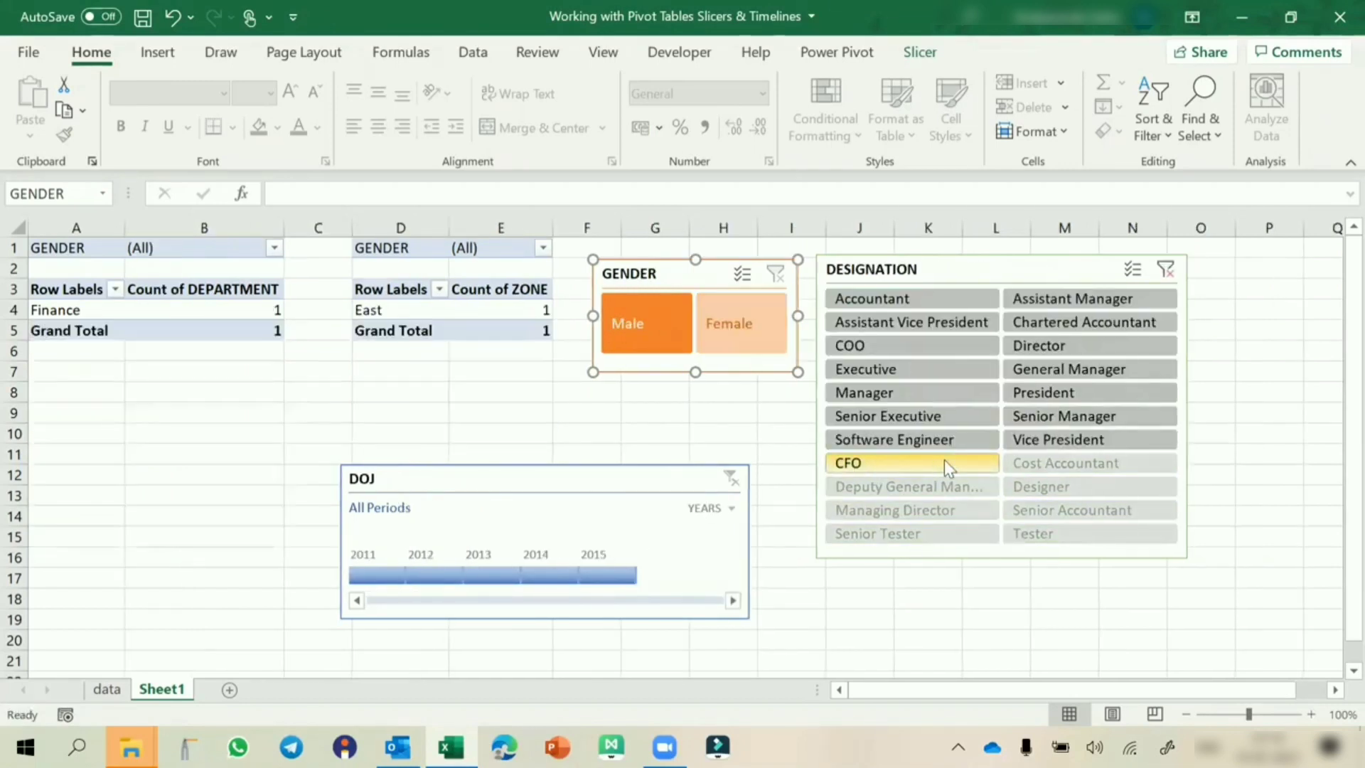
pyautogui.click(1166, 268)
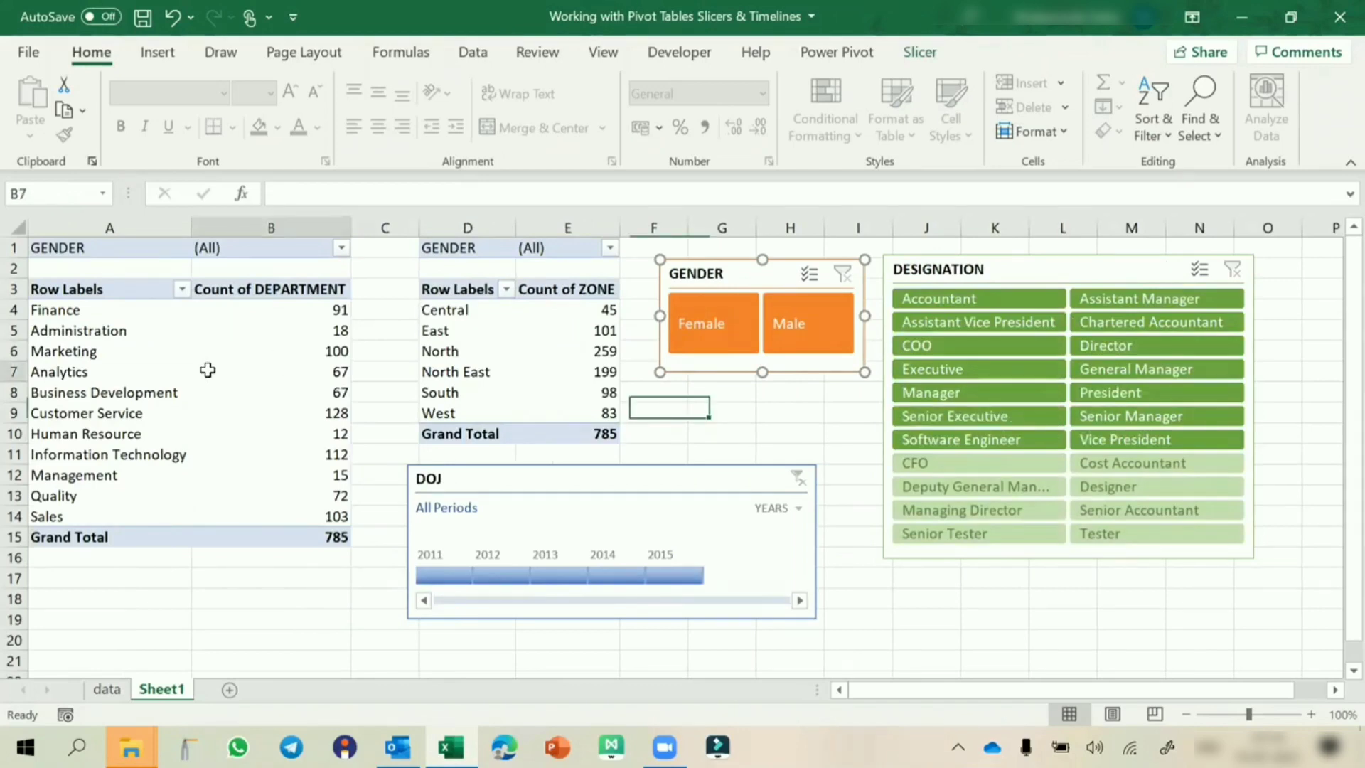
# Refresh the Department PivotTable's data and close its field list
pyautogui.rightClick(207, 370)
pyautogui.click(265, 440)
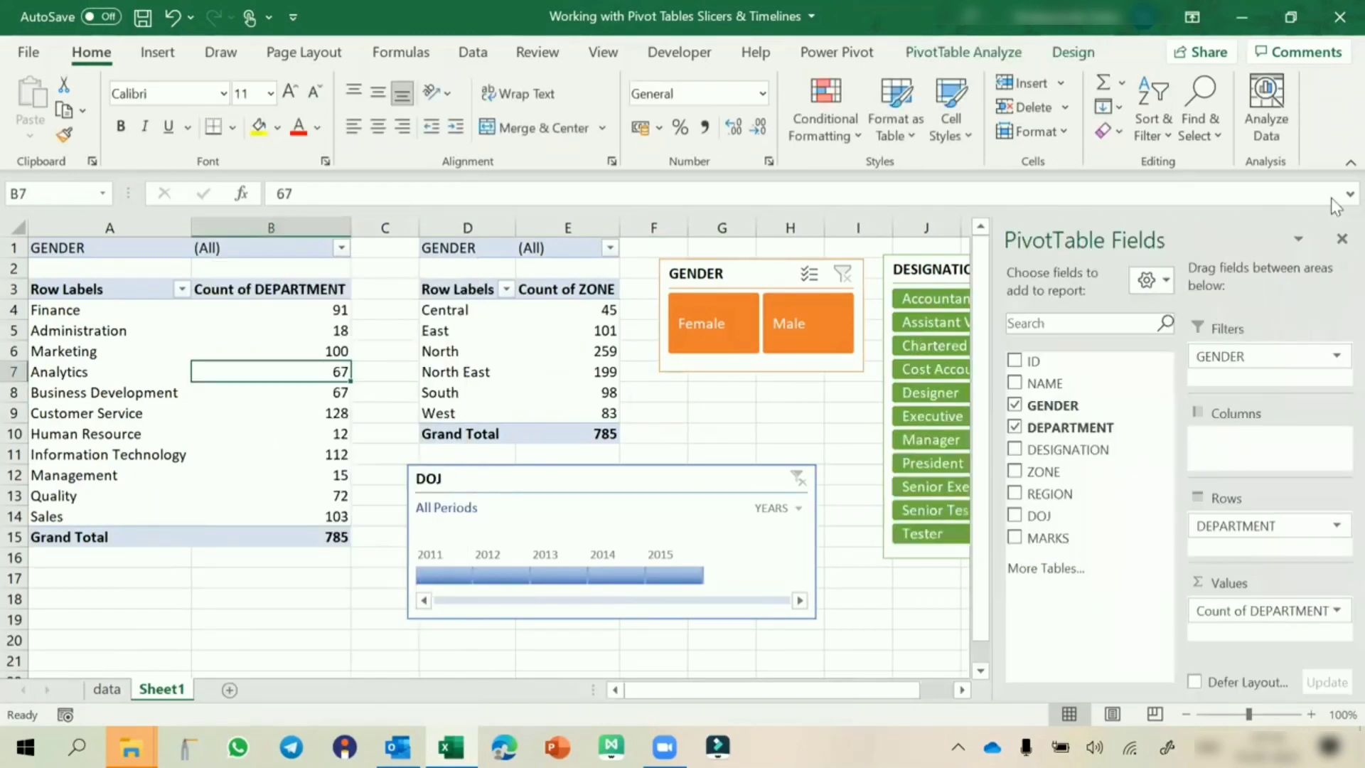
pyautogui.click(1342, 239)
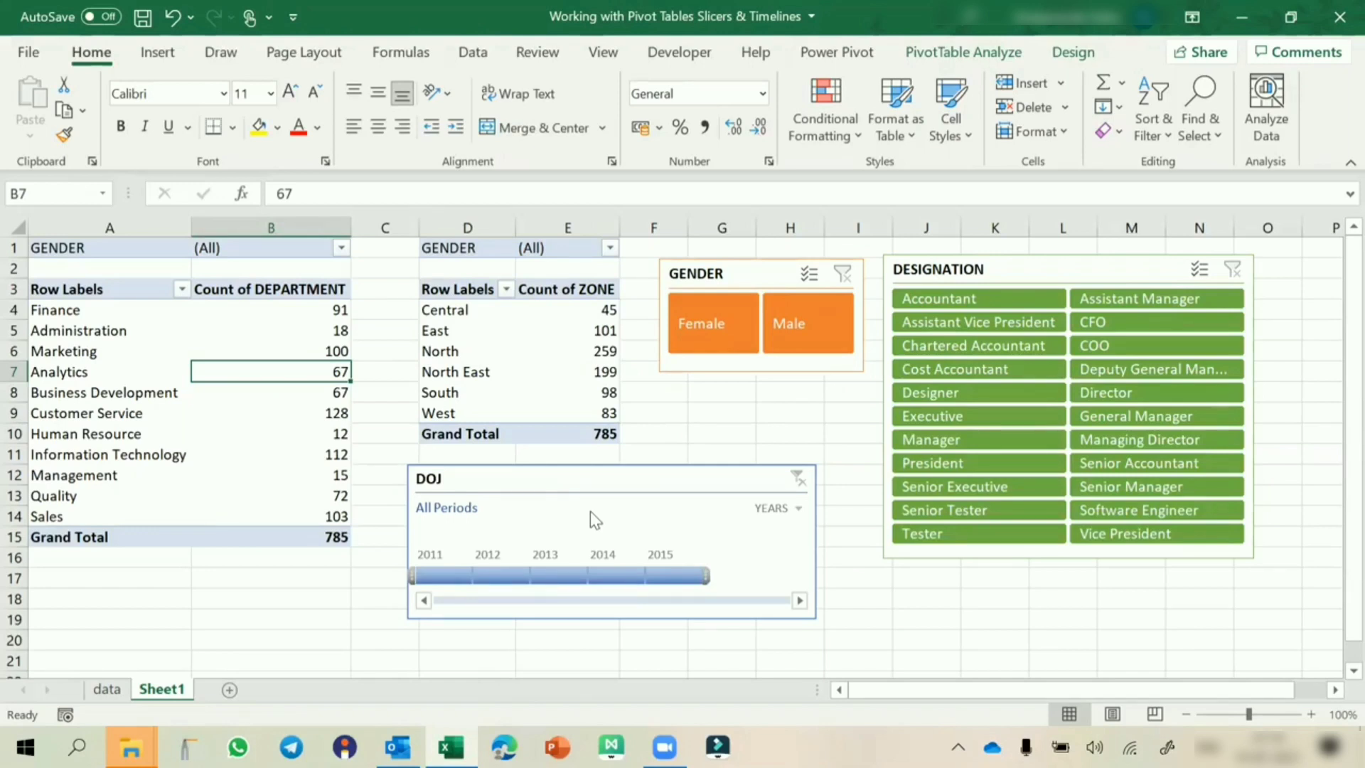
# Check which date fields are offered for a timeline on the Department PivotTable without inserting one
pyautogui.click(648, 486)
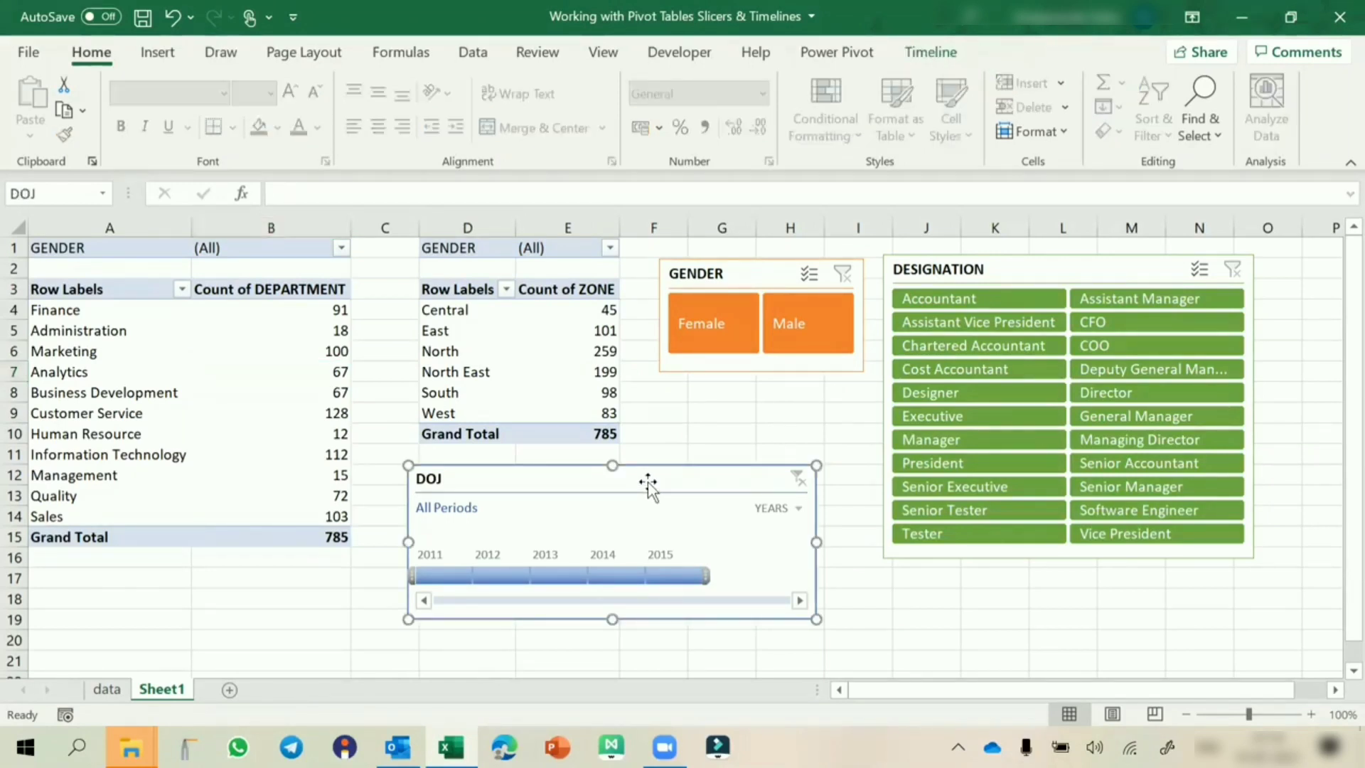
pyautogui.click(237, 353)
pyautogui.click(174, 58)
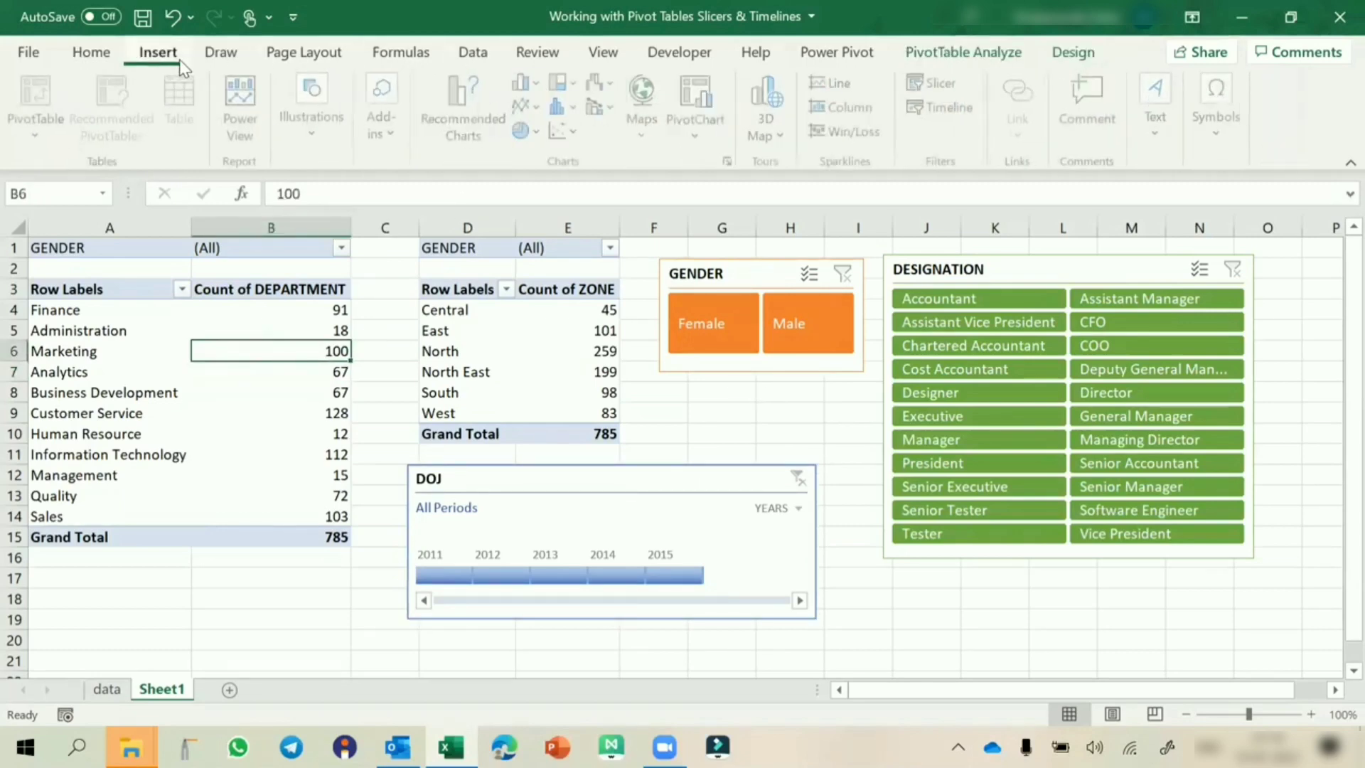
pyautogui.click(985, 54)
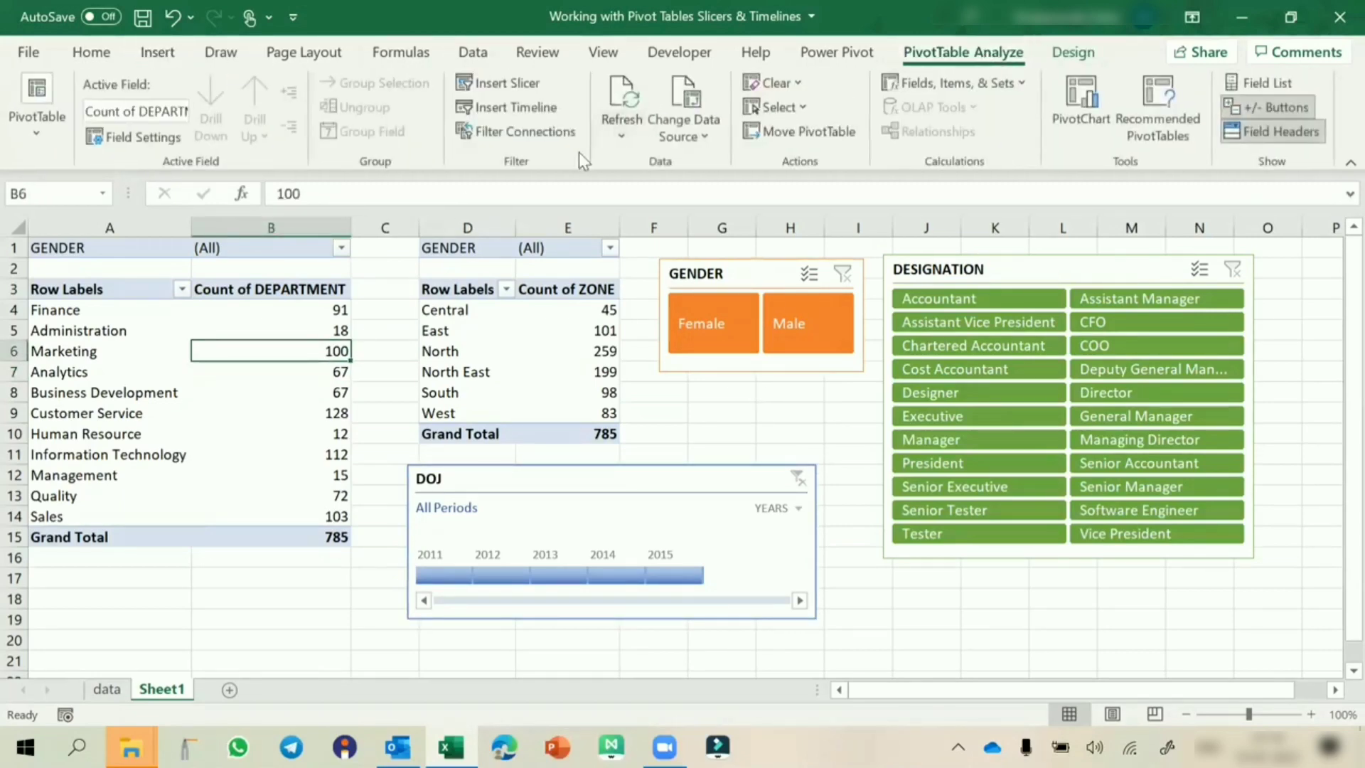
pyautogui.click(516, 107)
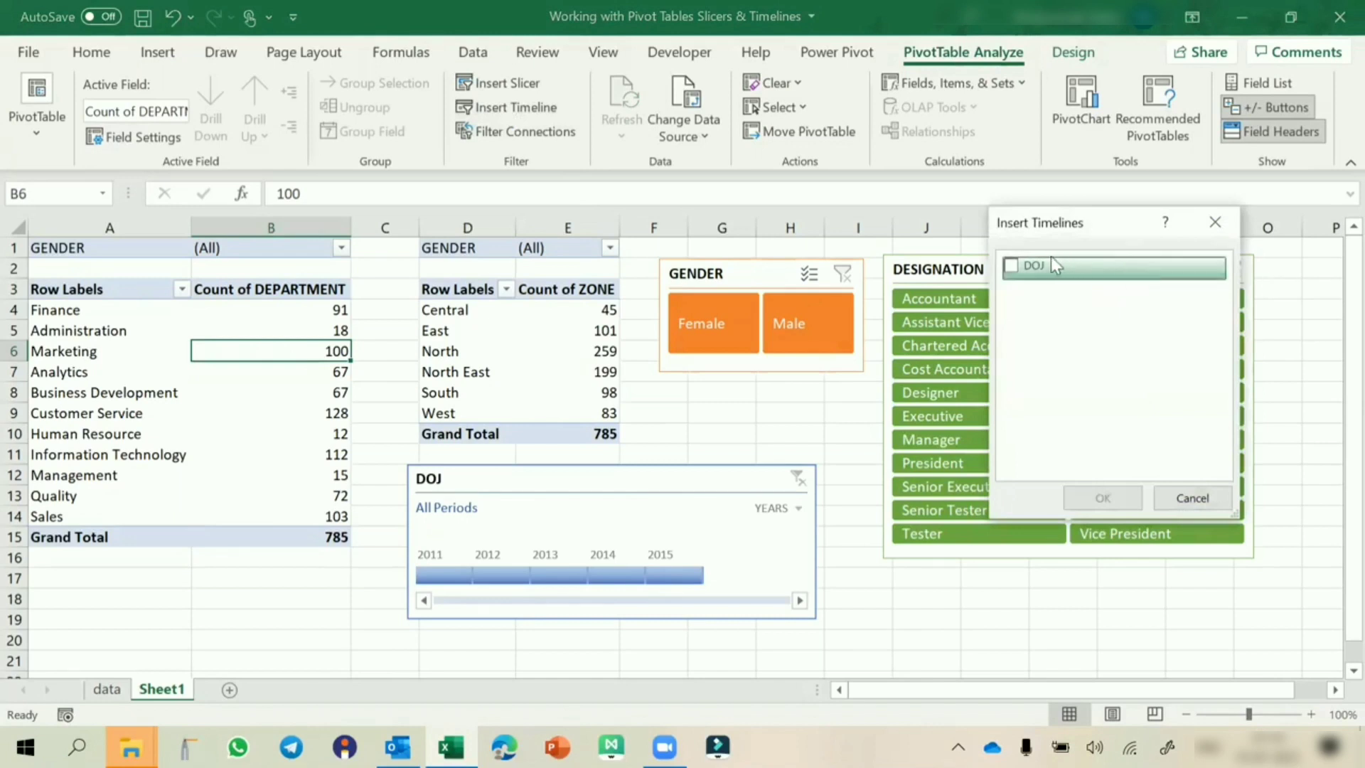
pyautogui.click(1184, 497)
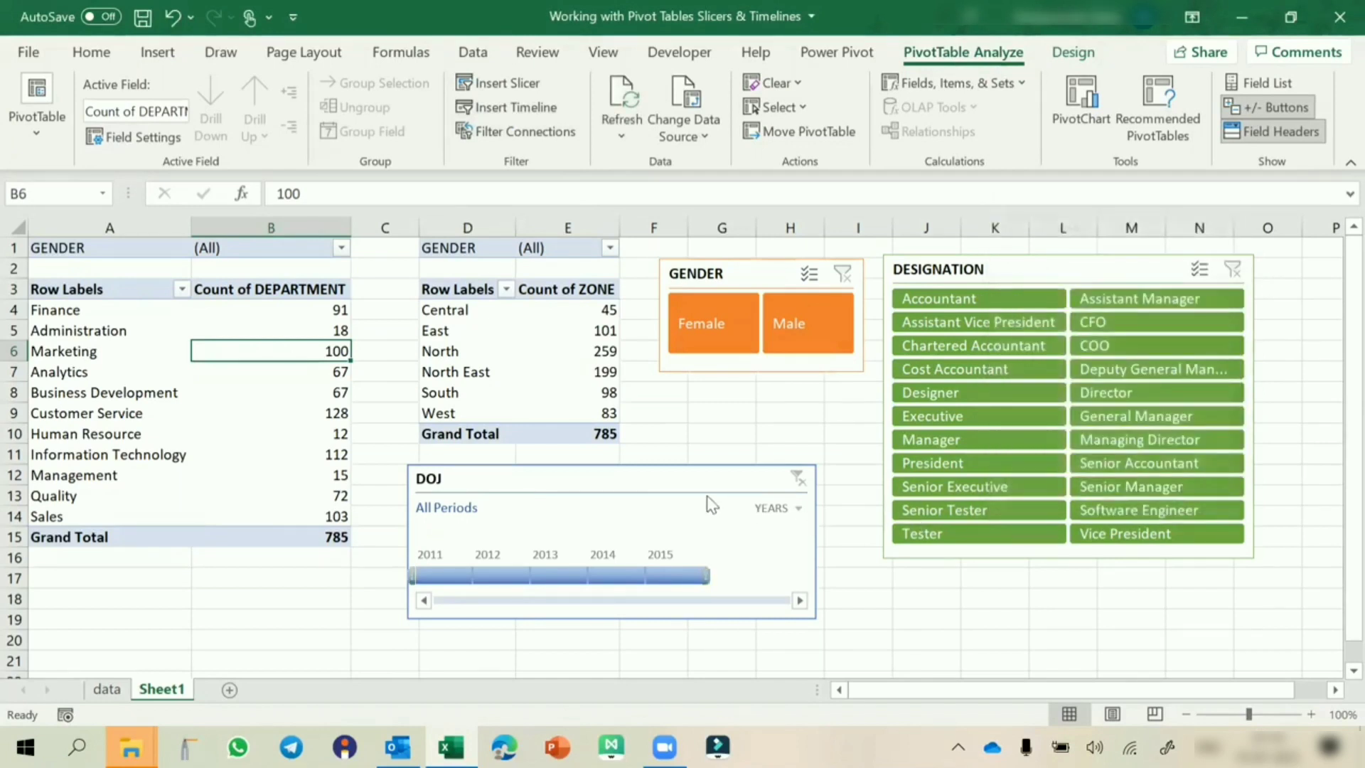
# Switch the DOJ timeline's time level to quarters, to months, and back to years
pyautogui.moveTo(685, 479); pyautogui.dragTo(684, 483)
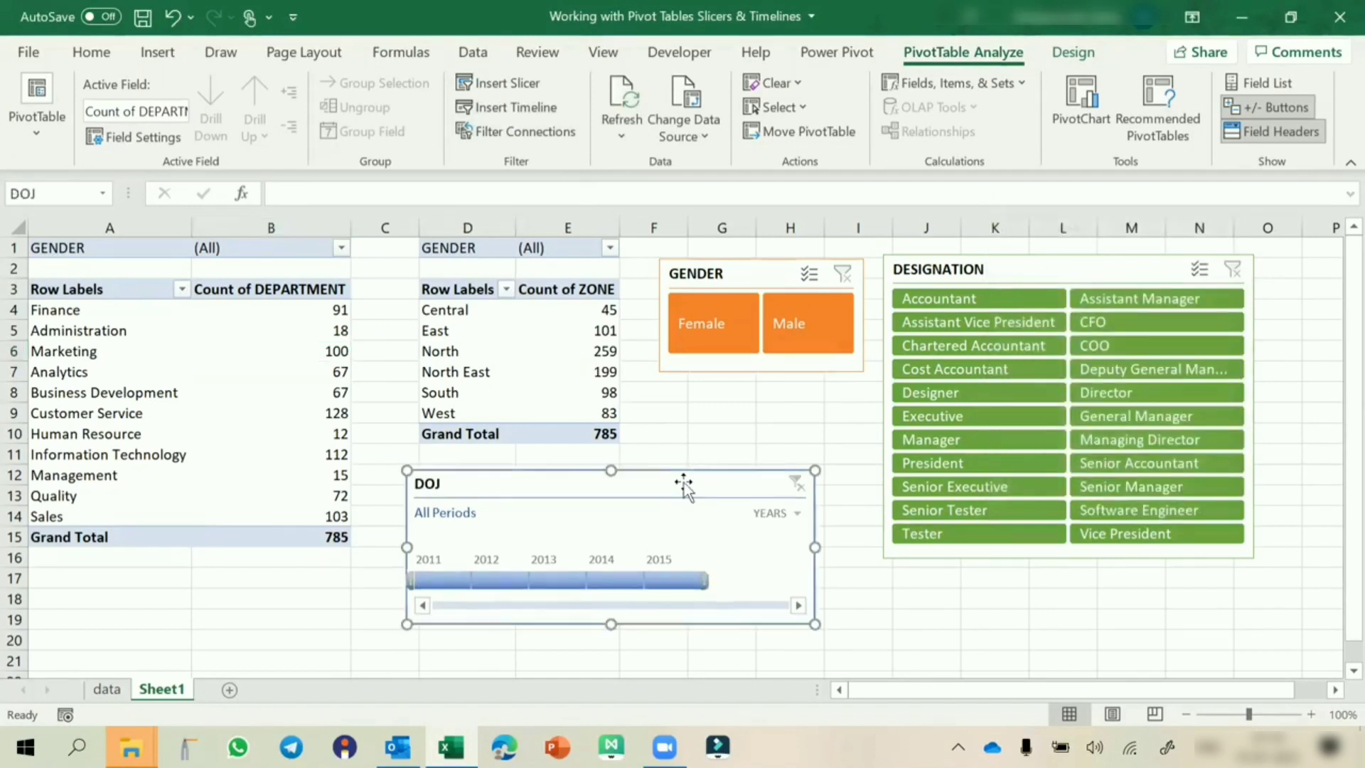
pyautogui.click(775, 515)
pyautogui.click(797, 574)
pyautogui.click(782, 513)
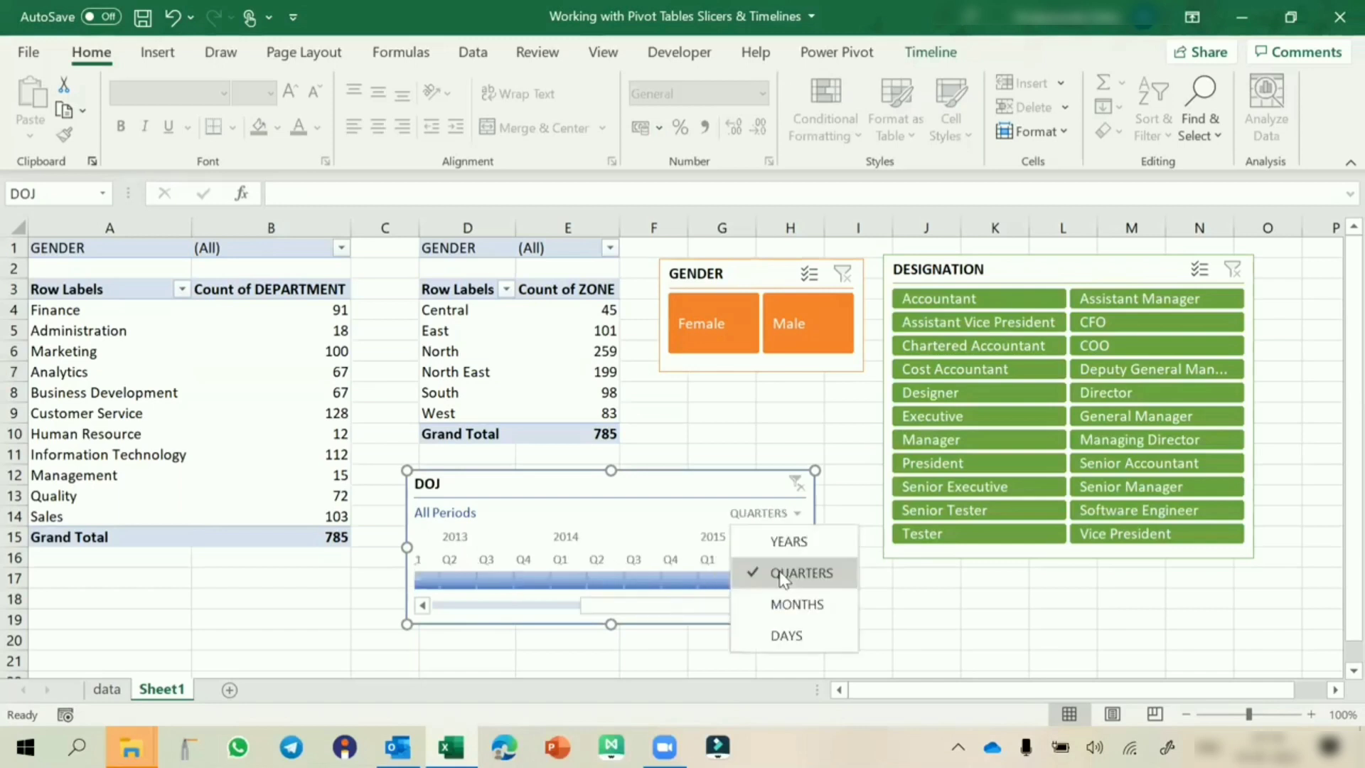
pyautogui.click(793, 603)
pyautogui.click(775, 514)
pyautogui.click(783, 553)
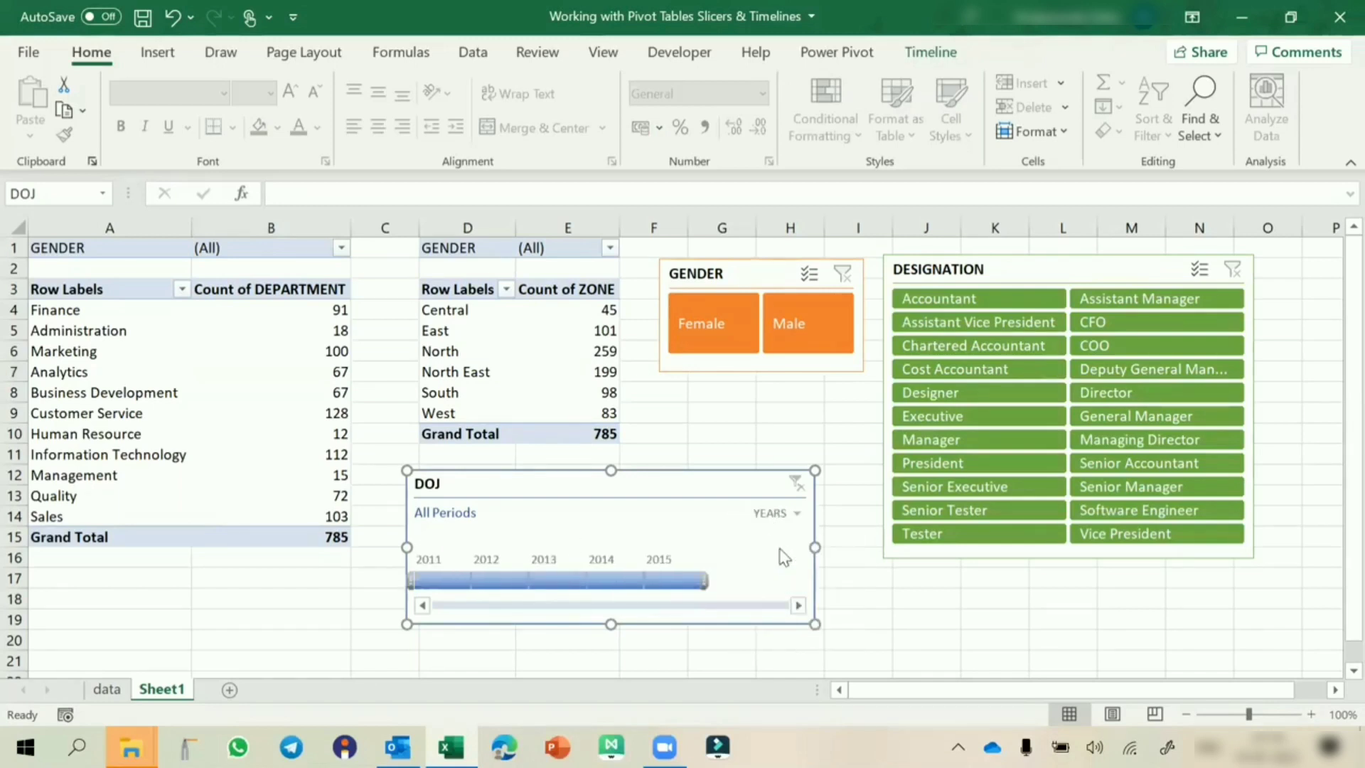
# Filter the PivotTables with the DOJ timeline by 2011 - 2014, and by 2012 - 2014
pyautogui.click(450, 579)
pyautogui.moveTo(469, 586); pyautogui.dragTo(640, 577)
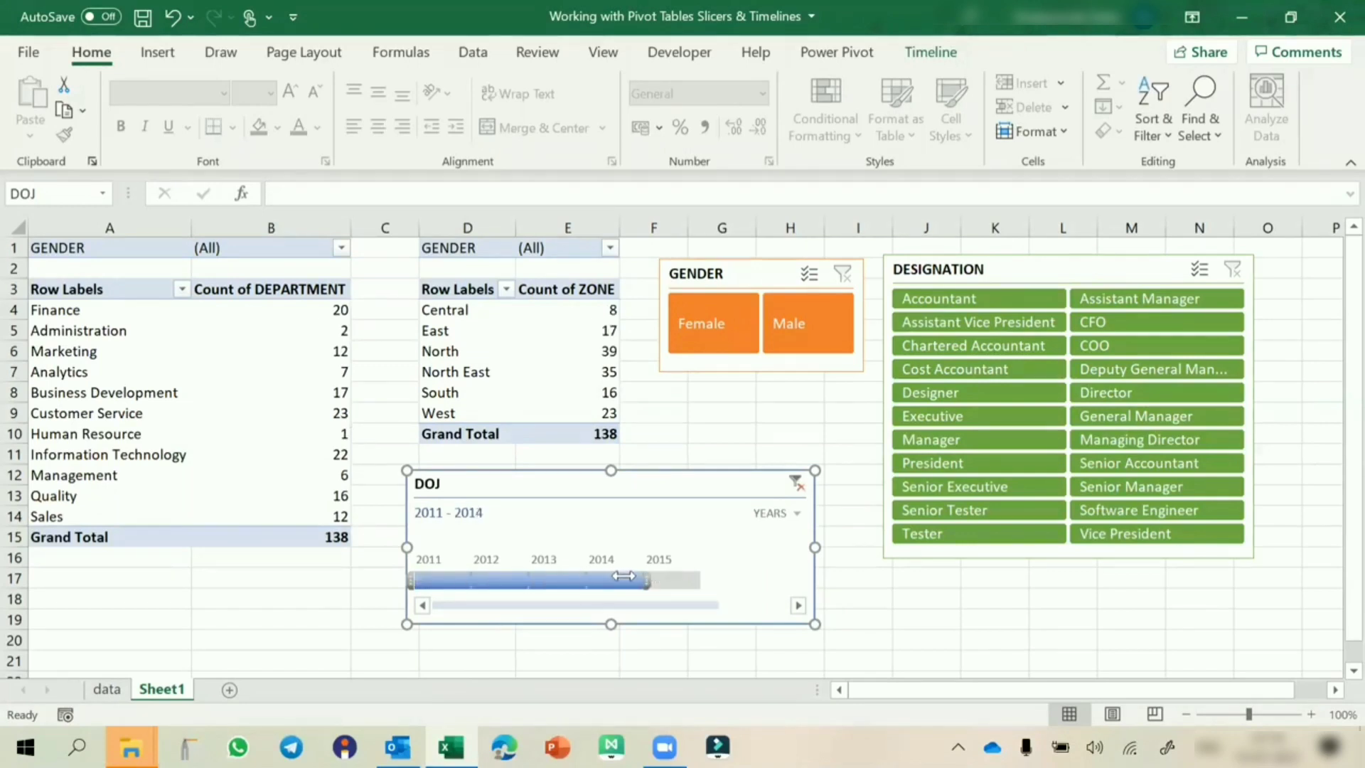
pyautogui.click(500, 581)
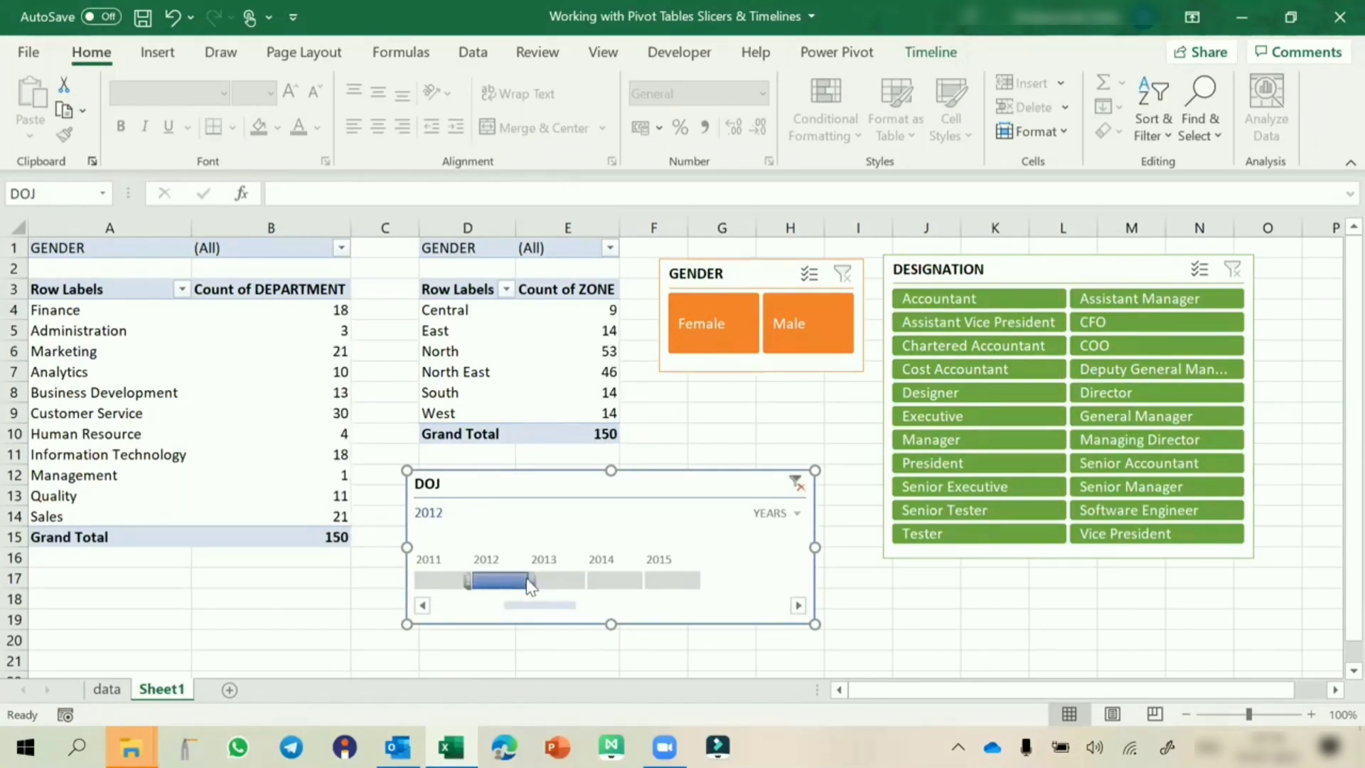
pyautogui.moveTo(533, 582); pyautogui.dragTo(619, 592)
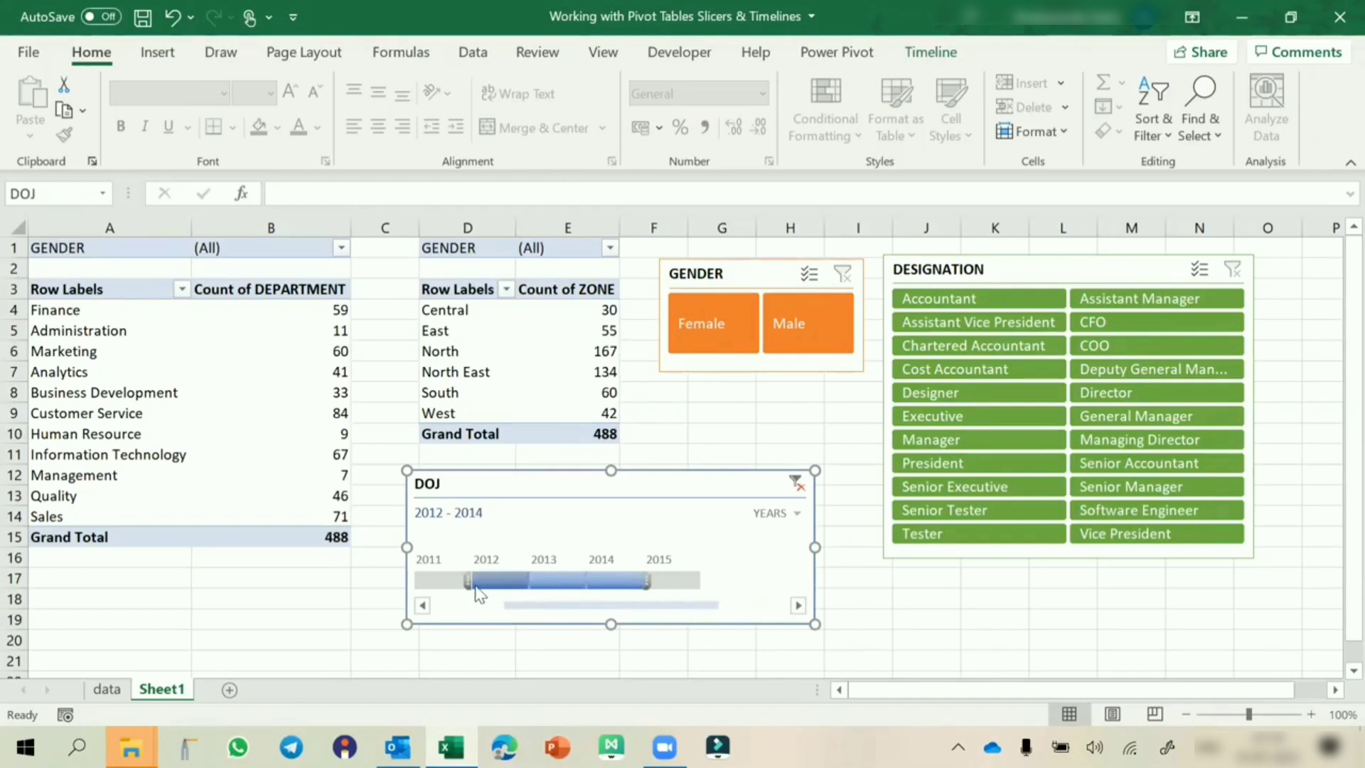
# Set the DOJ timeline to quarters, and filter by Q2 2011 - Q3 2012 before clearing the filter
pyautogui.click(791, 513)
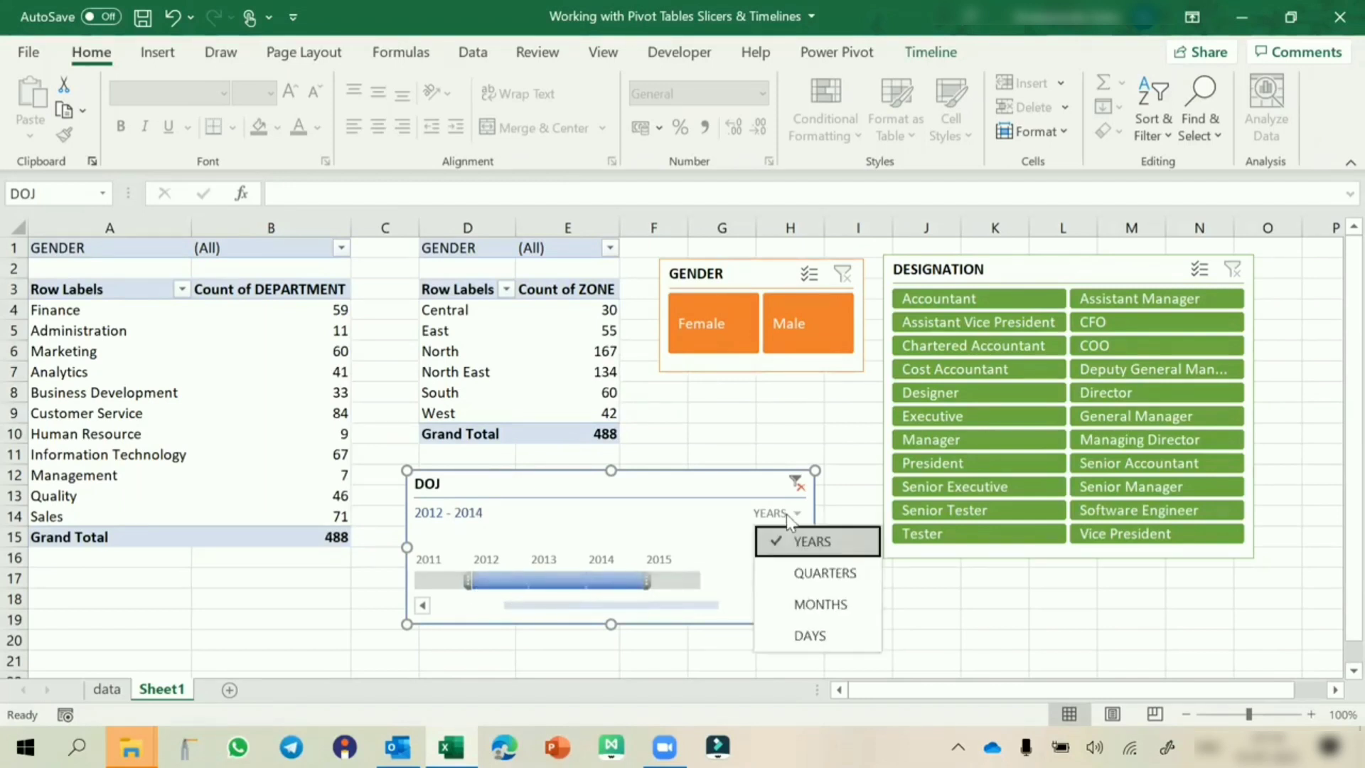
pyautogui.click(790, 569)
pyautogui.click(467, 581)
pyautogui.moveTo(467, 582); pyautogui.dragTo(685, 582)
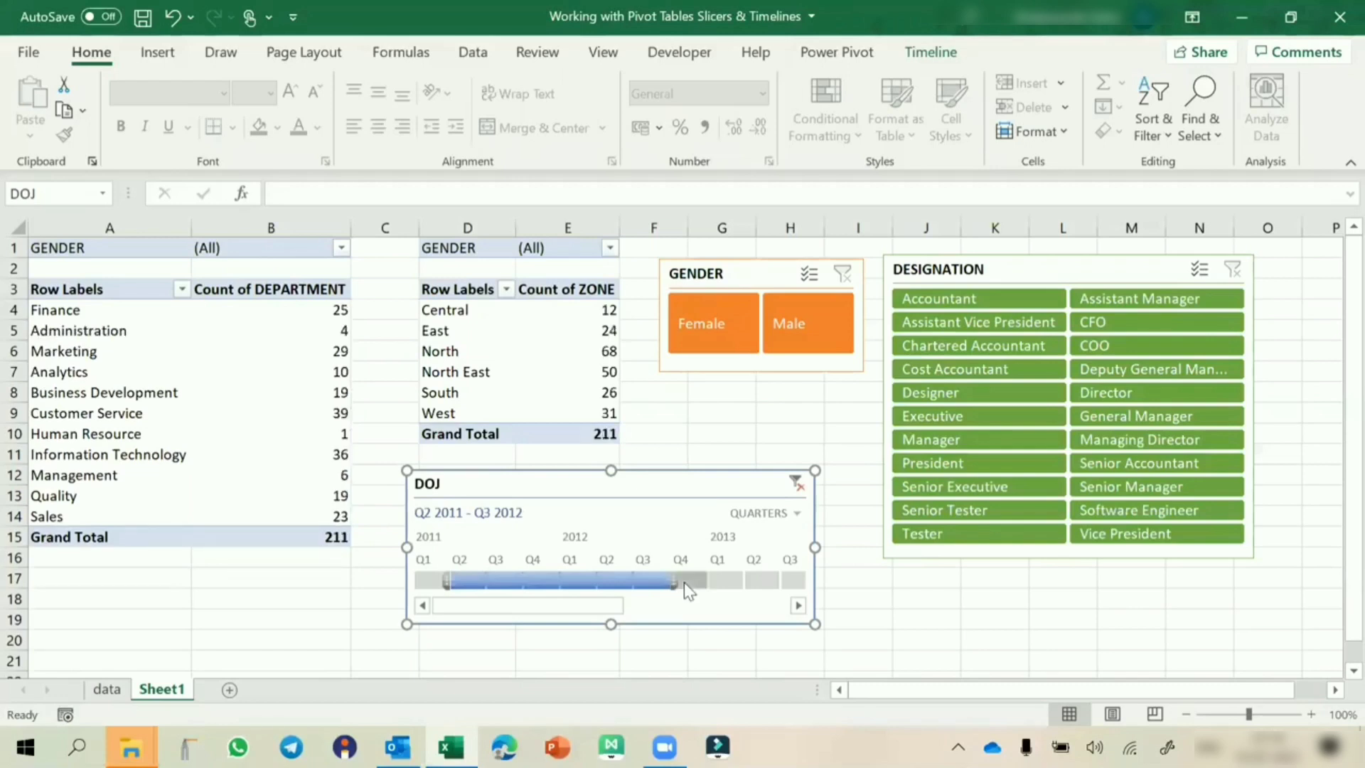
pyautogui.click(795, 482)
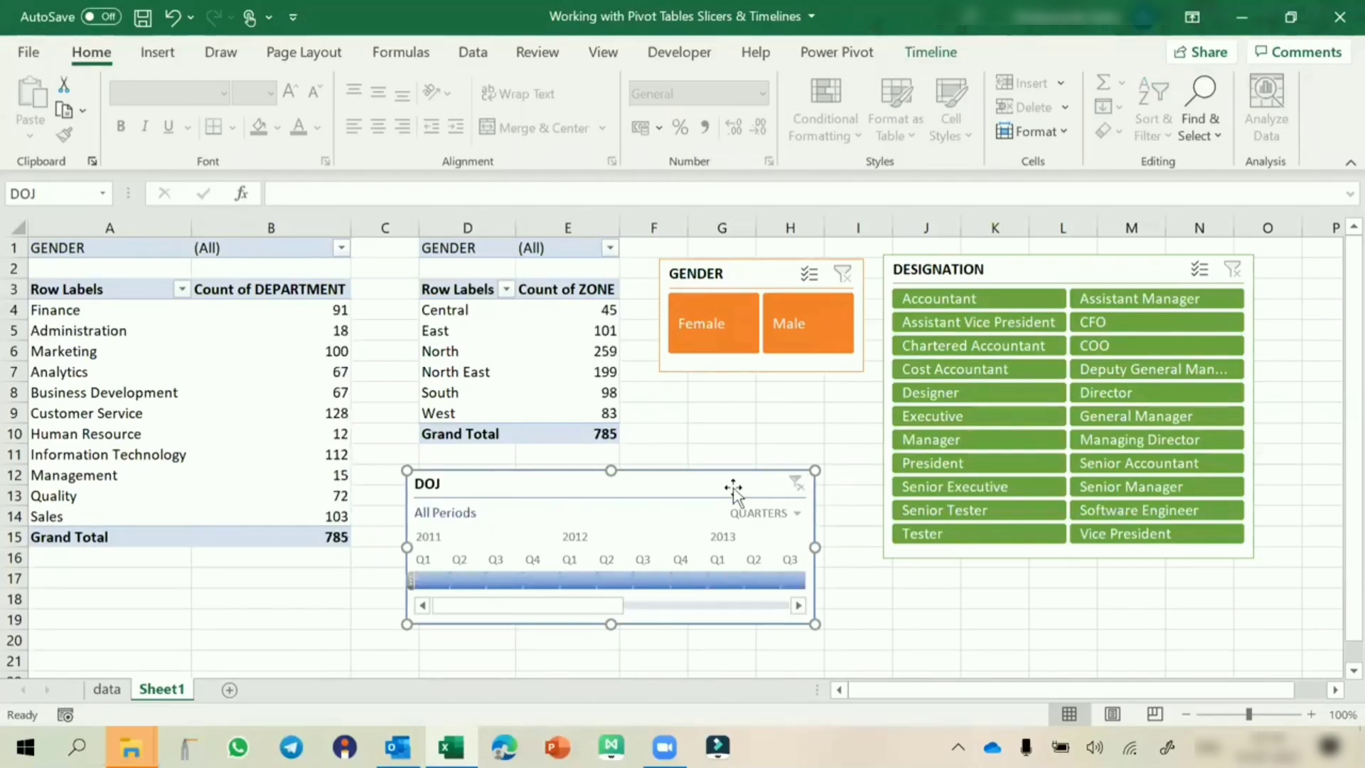
# Try the dark blue, orange, and grey timeline styles on the DOJ timeline and apply the dark gold one
pyautogui.click(944, 54)
pyautogui.click(742, 128)
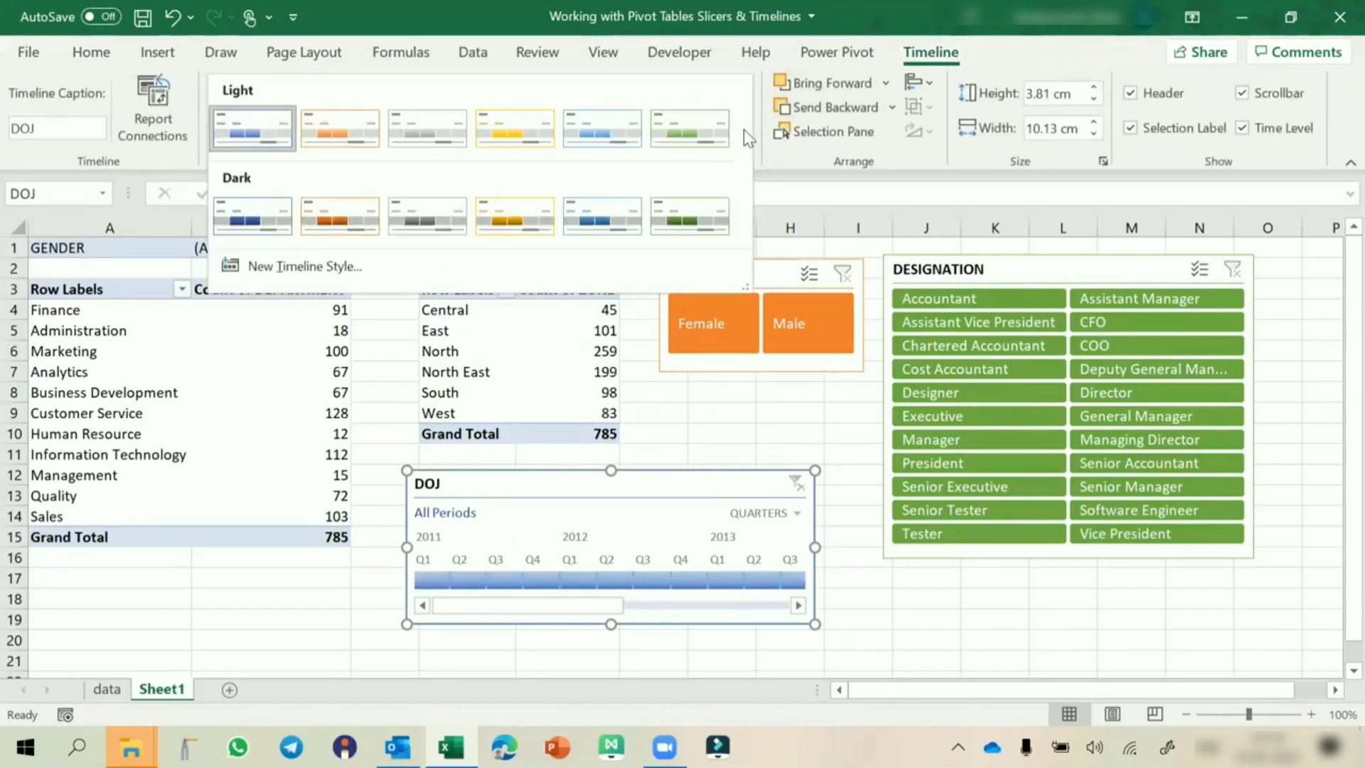
pyautogui.click(626, 214)
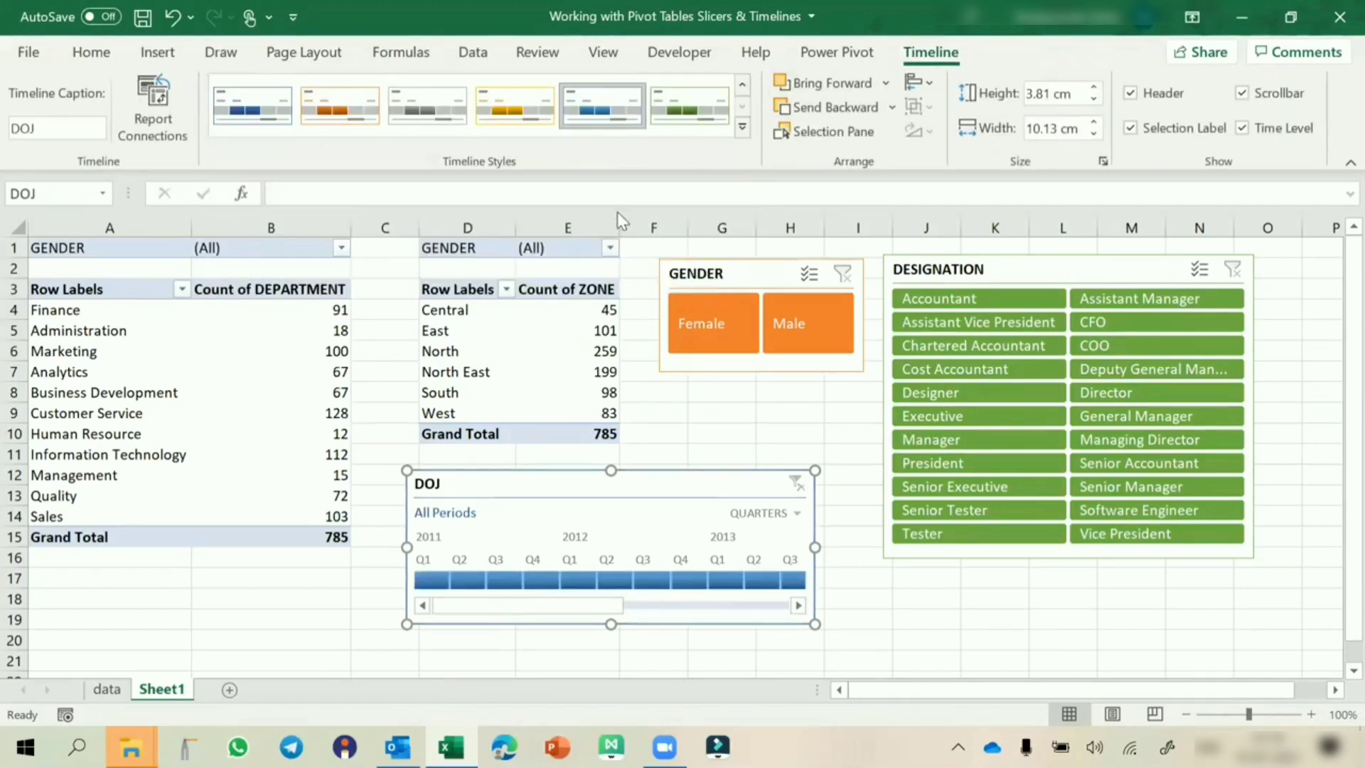
pyautogui.click(334, 111)
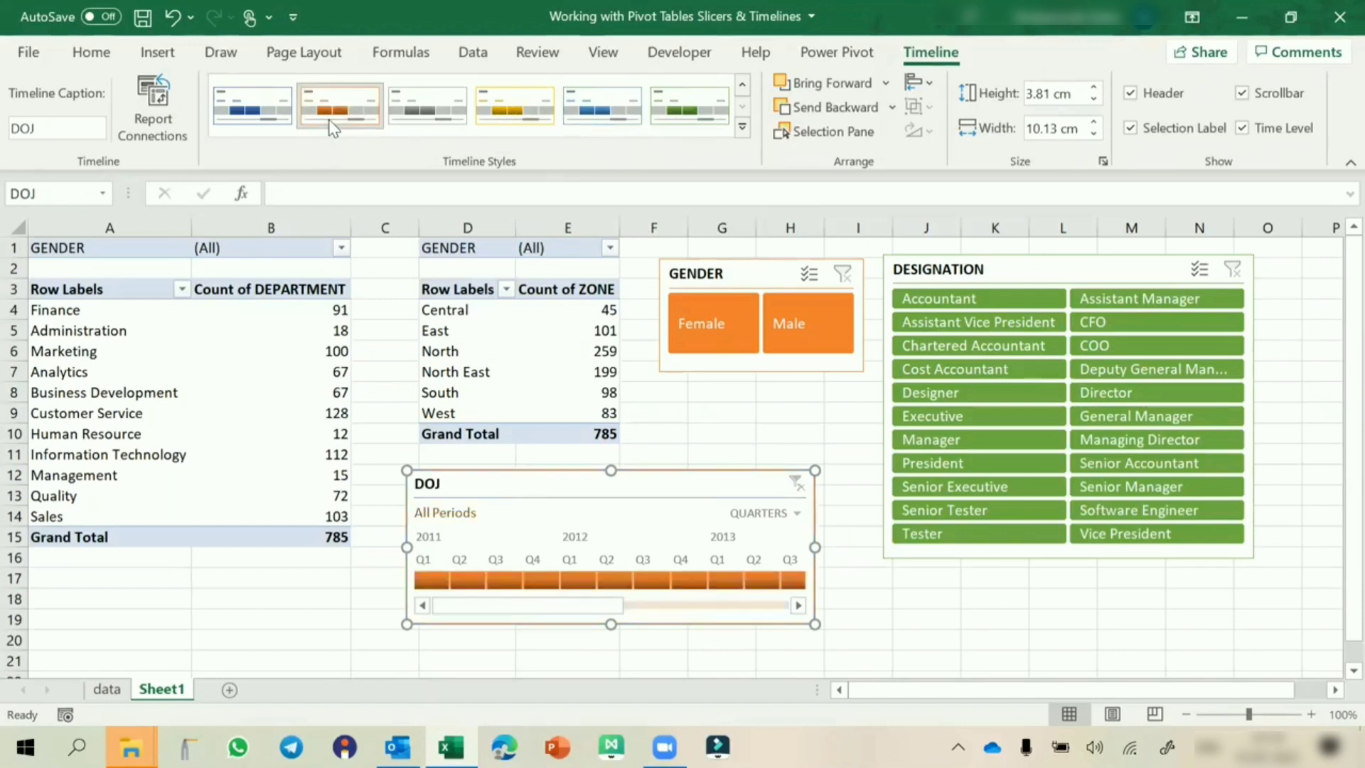
pyautogui.click(428, 120)
pyautogui.click(515, 108)
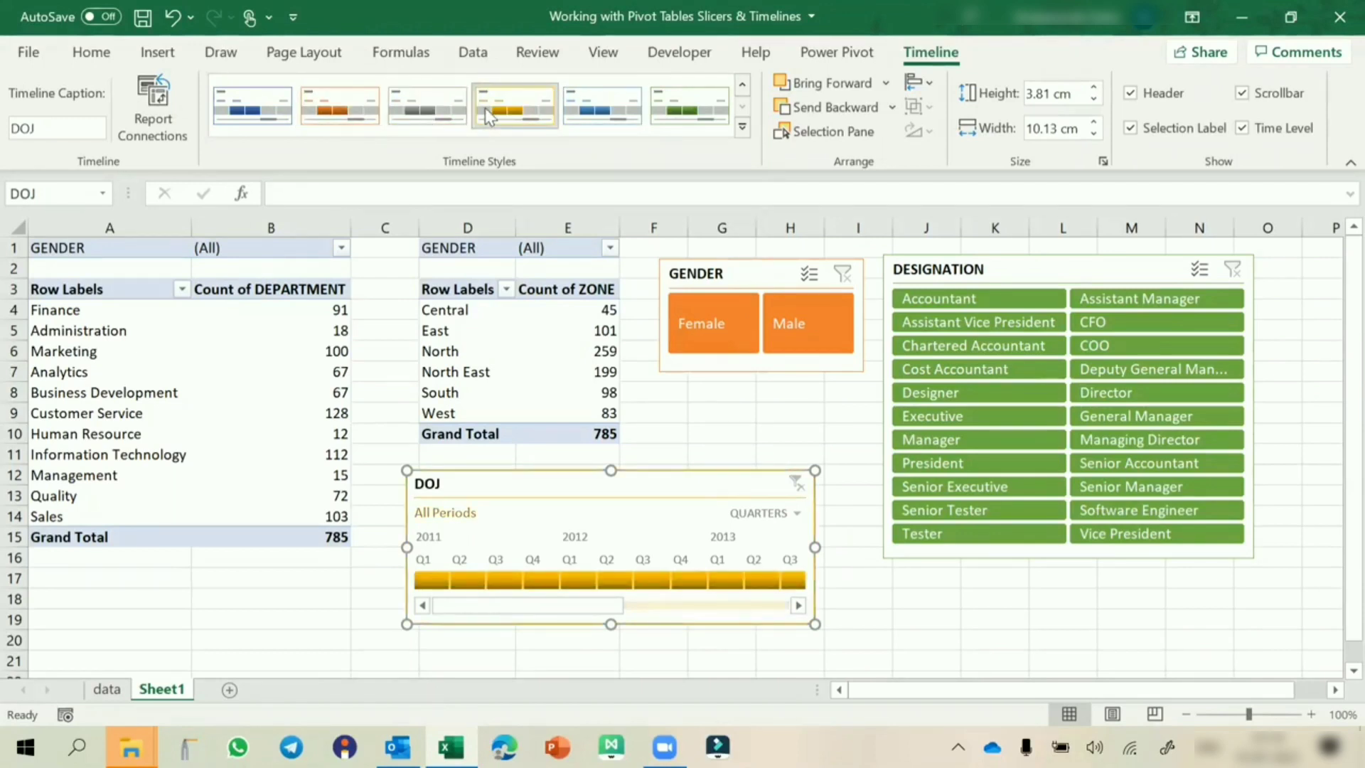
# Apply the green timeline style to the DOJ timeline
pyautogui.click(693, 111)
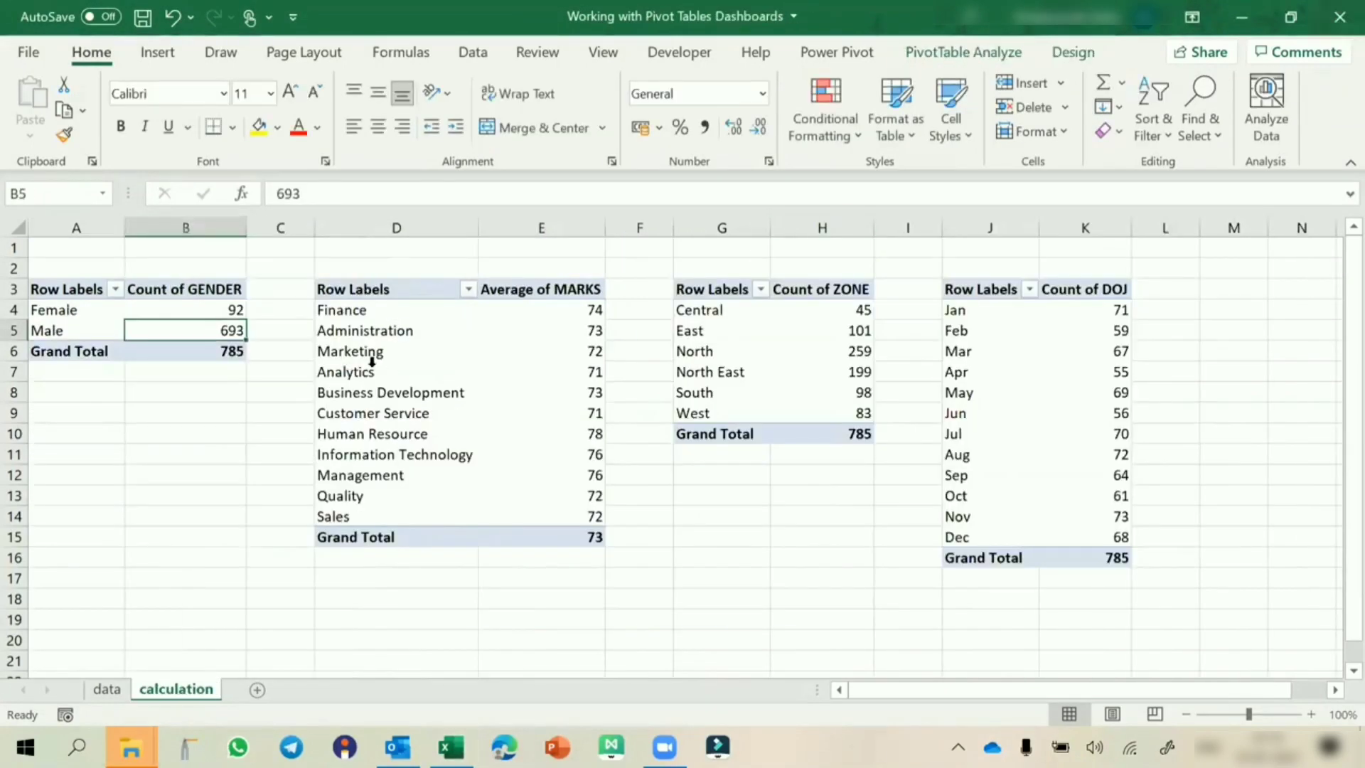
# Examine the employee data sheet and check the names of the gender, department, zone and joining-month PivotTables on the calculation sheet
pyautogui.click(108, 690)
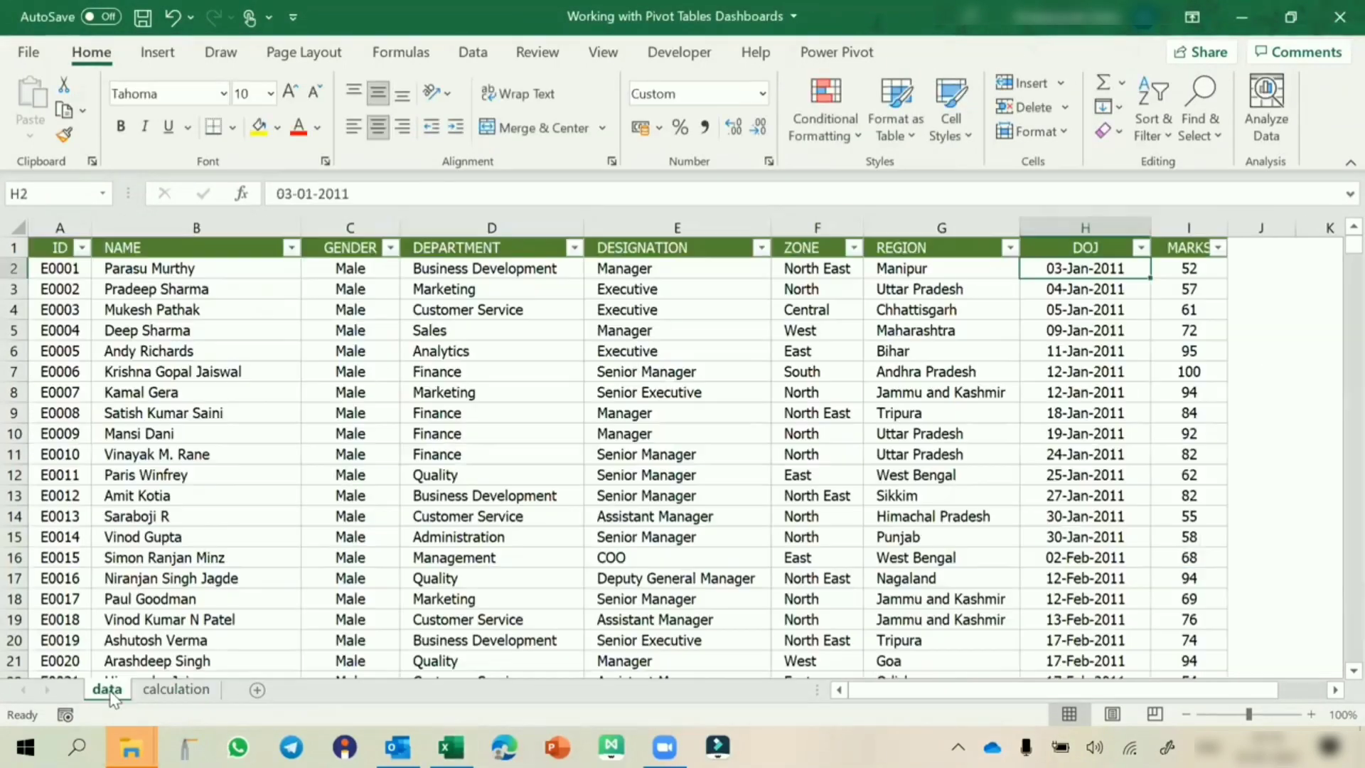
pyautogui.click(153, 699)
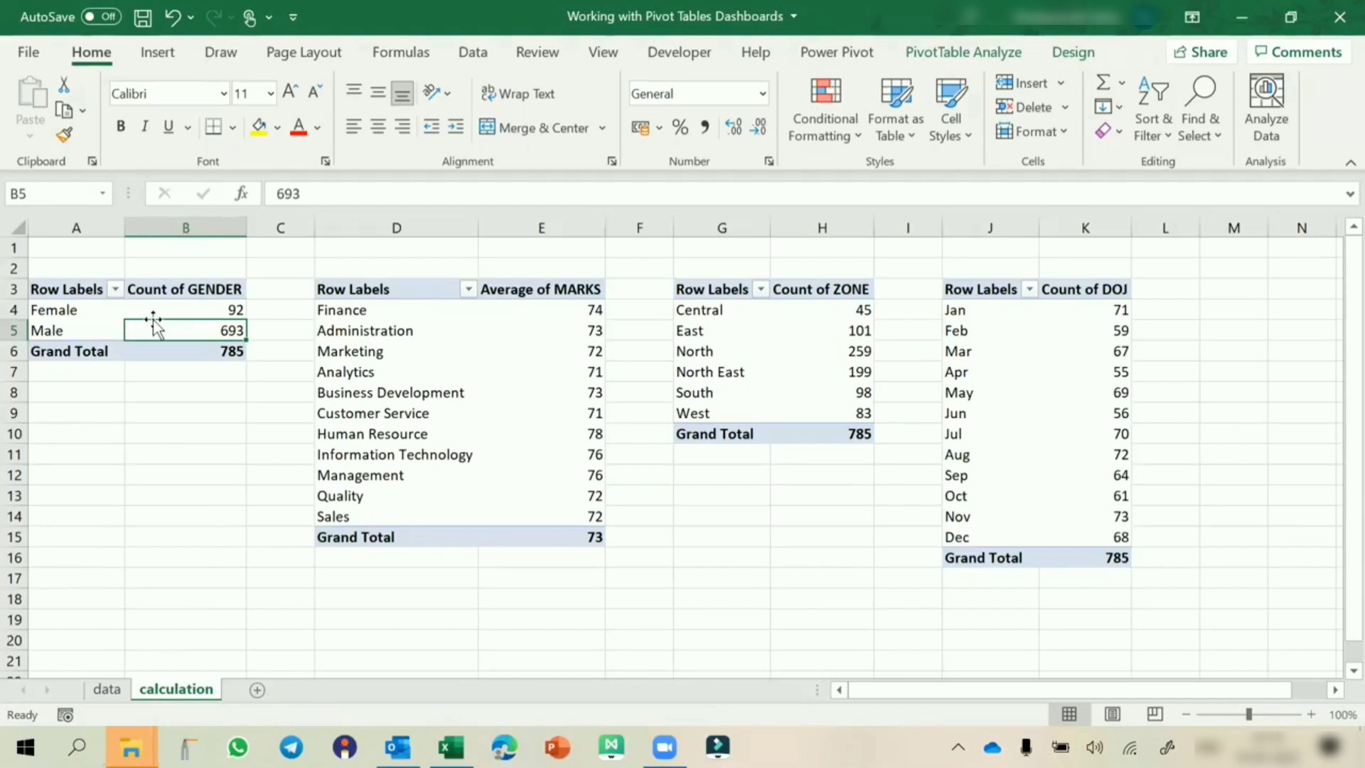
pyautogui.click(983, 57)
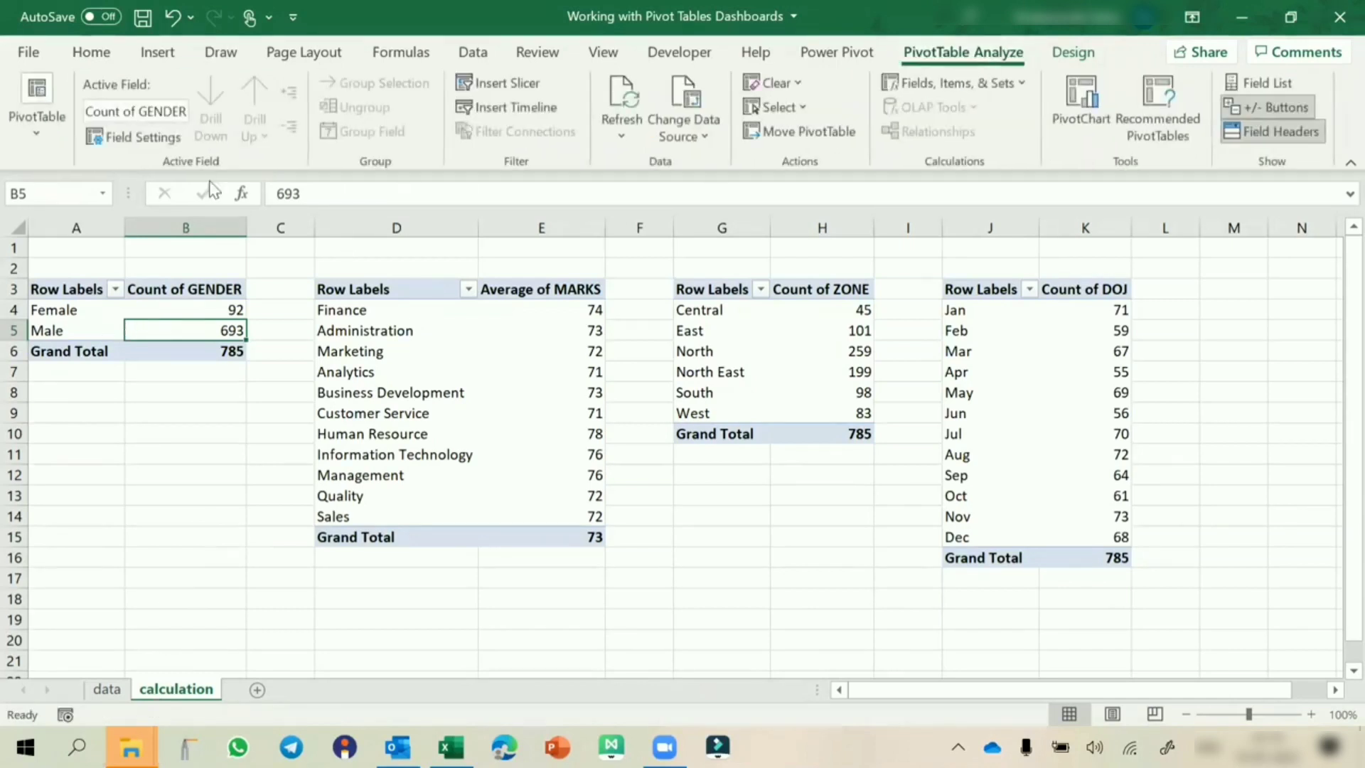
pyautogui.click(53, 138)
pyautogui.click(390, 357)
pyautogui.click(391, 360)
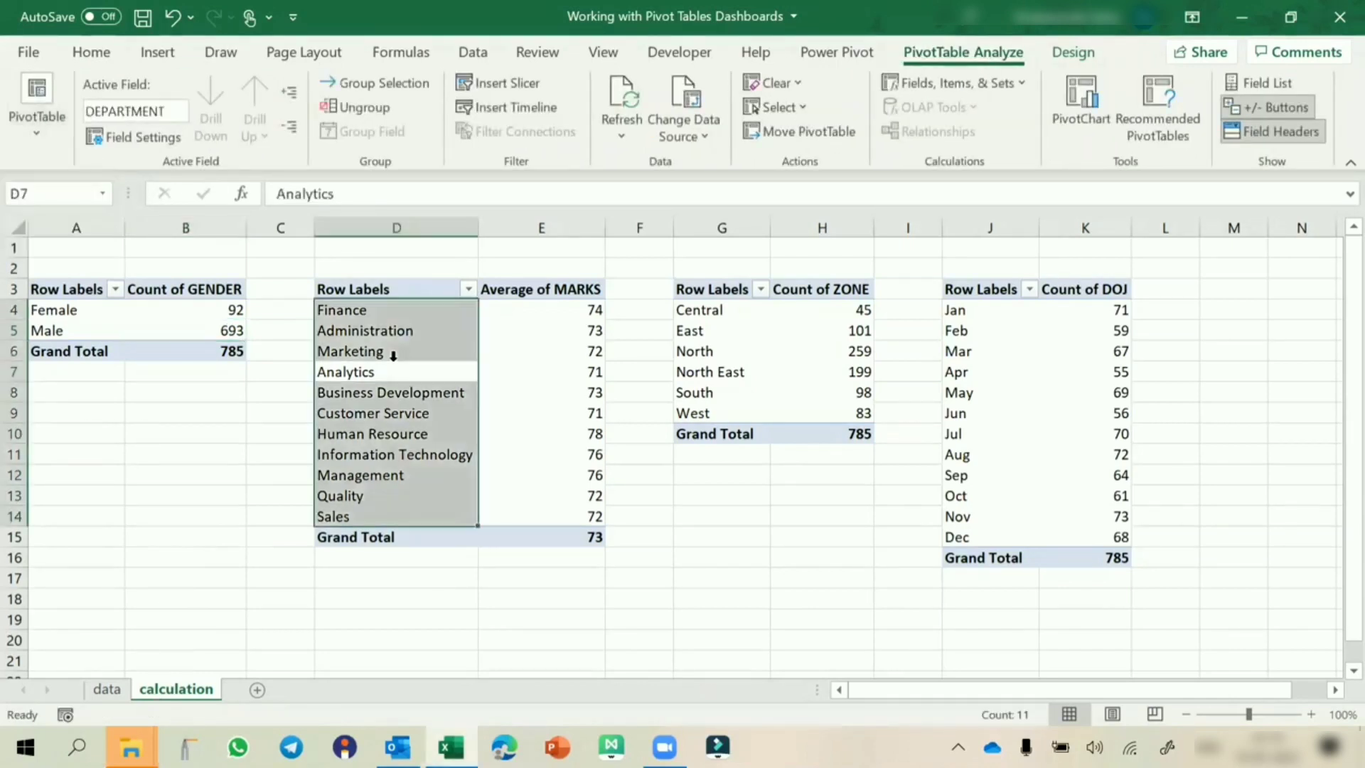
pyautogui.click(39, 135)
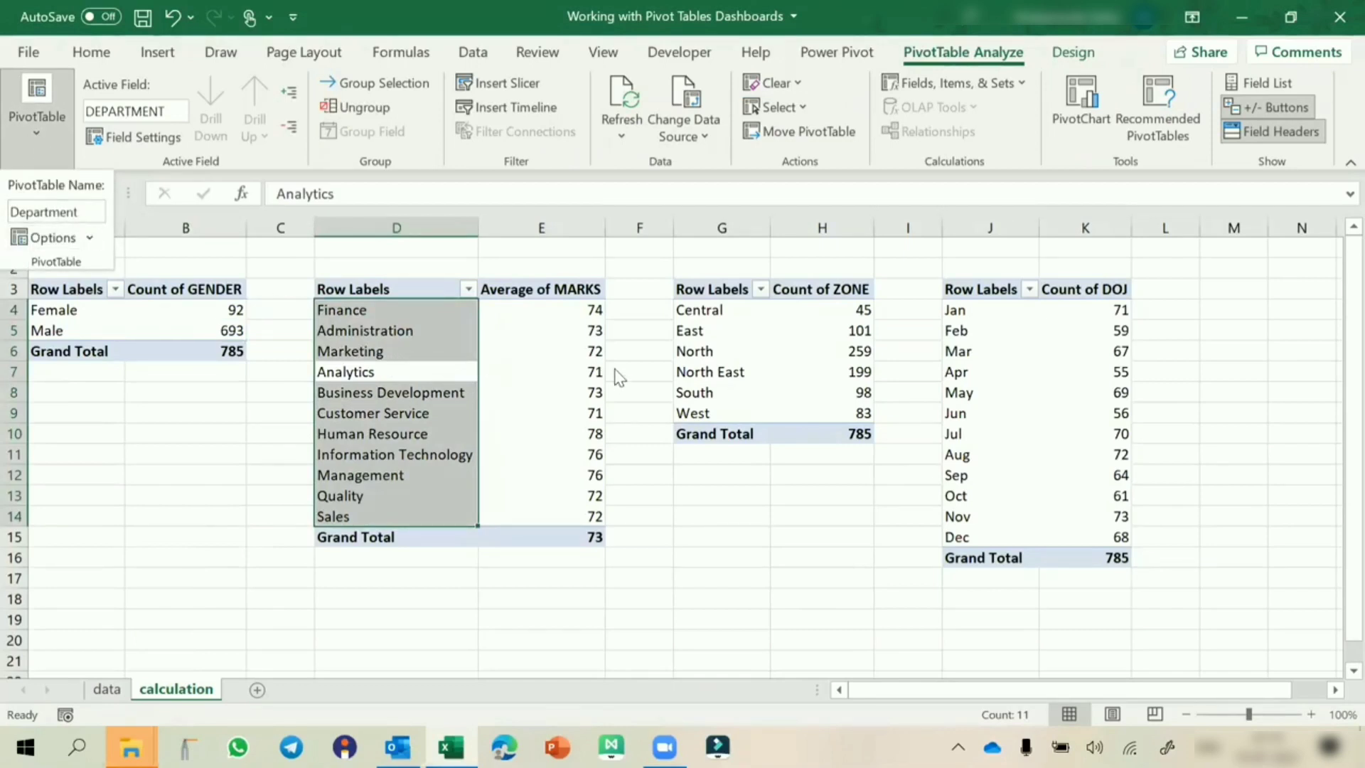
pyautogui.click(736, 333)
pyautogui.rightClick(736, 332)
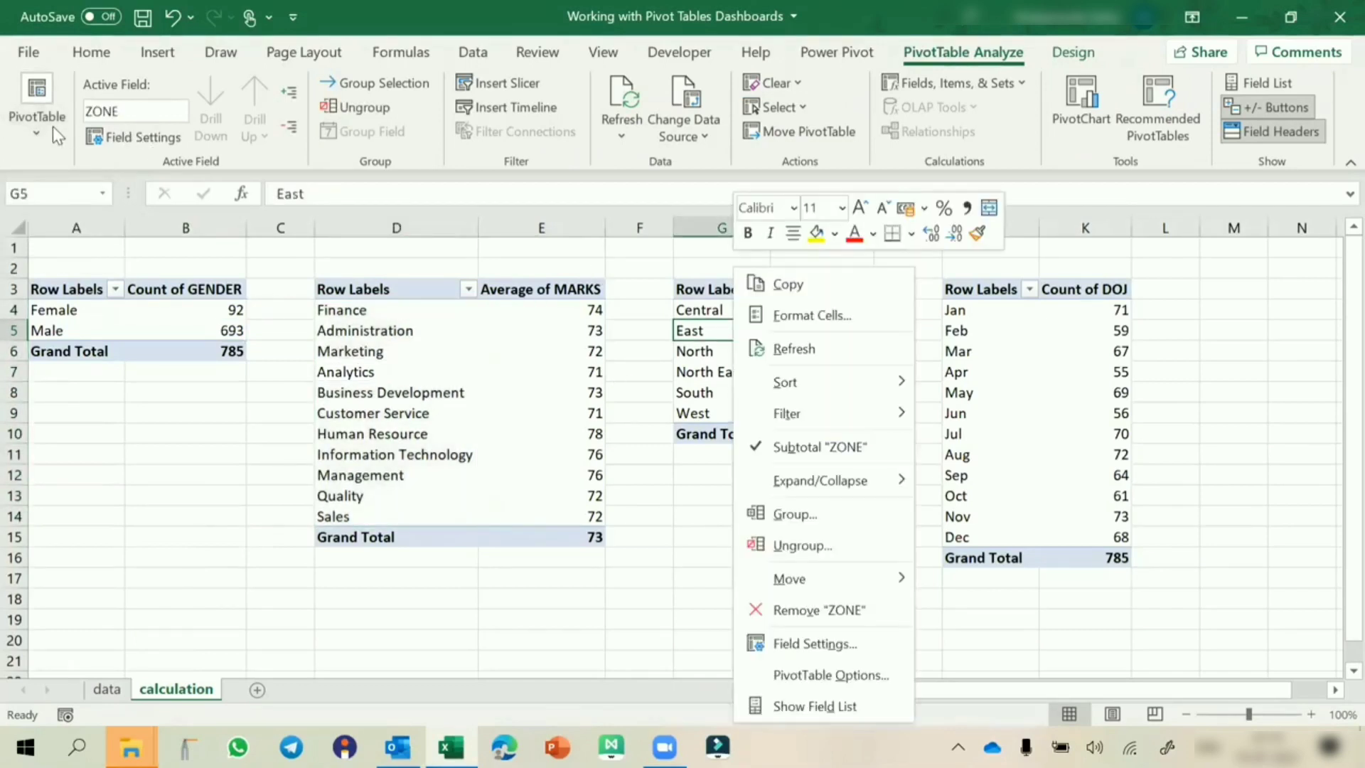
pyautogui.click(53, 127)
pyautogui.press('Escape')
pyautogui.click(983, 315)
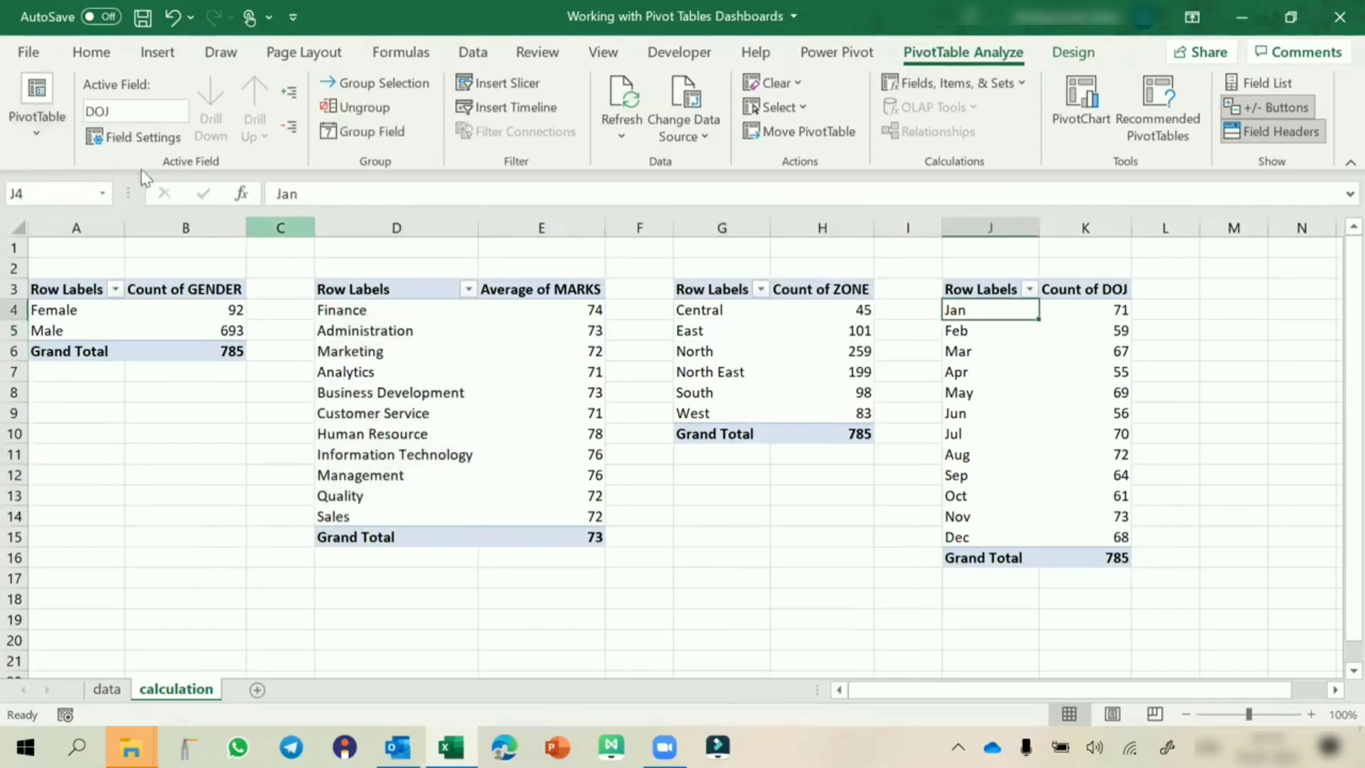
pyautogui.click(30, 142)
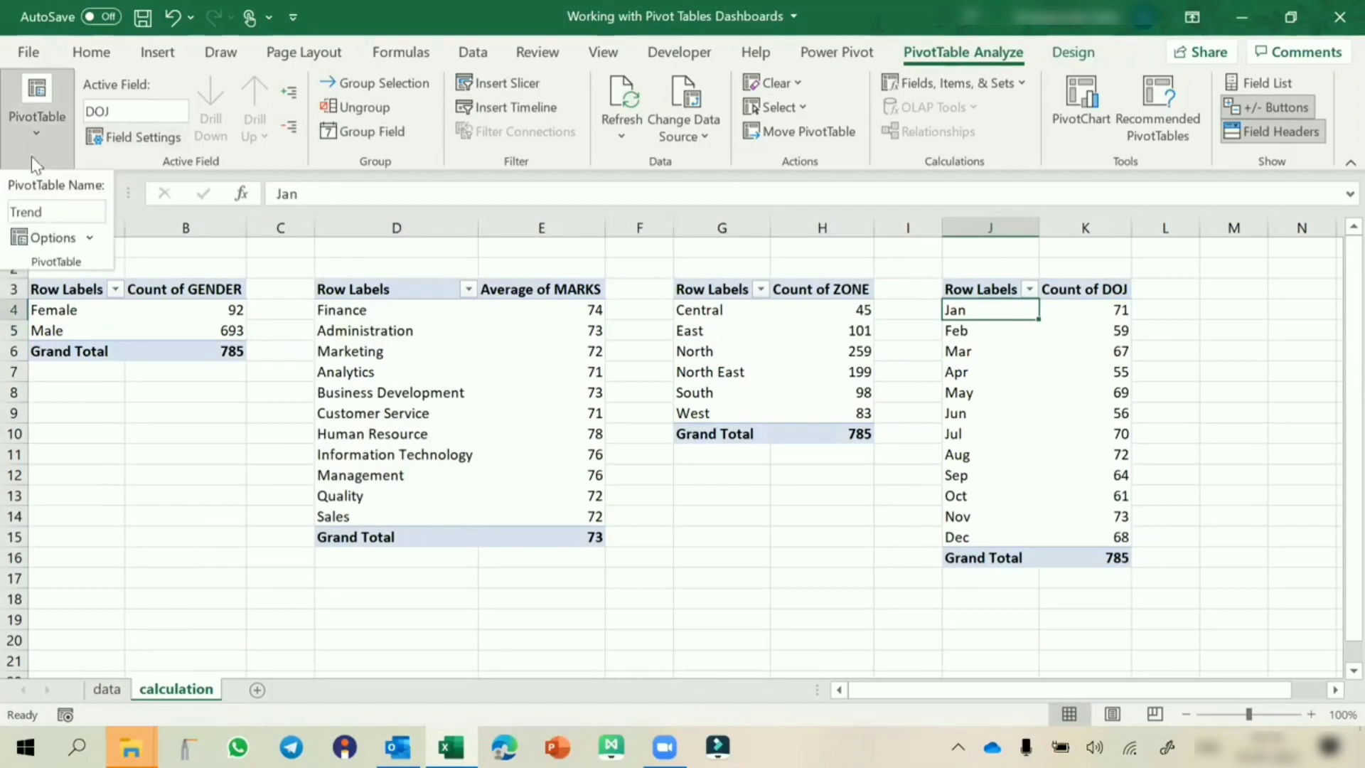
pyautogui.click(986, 310)
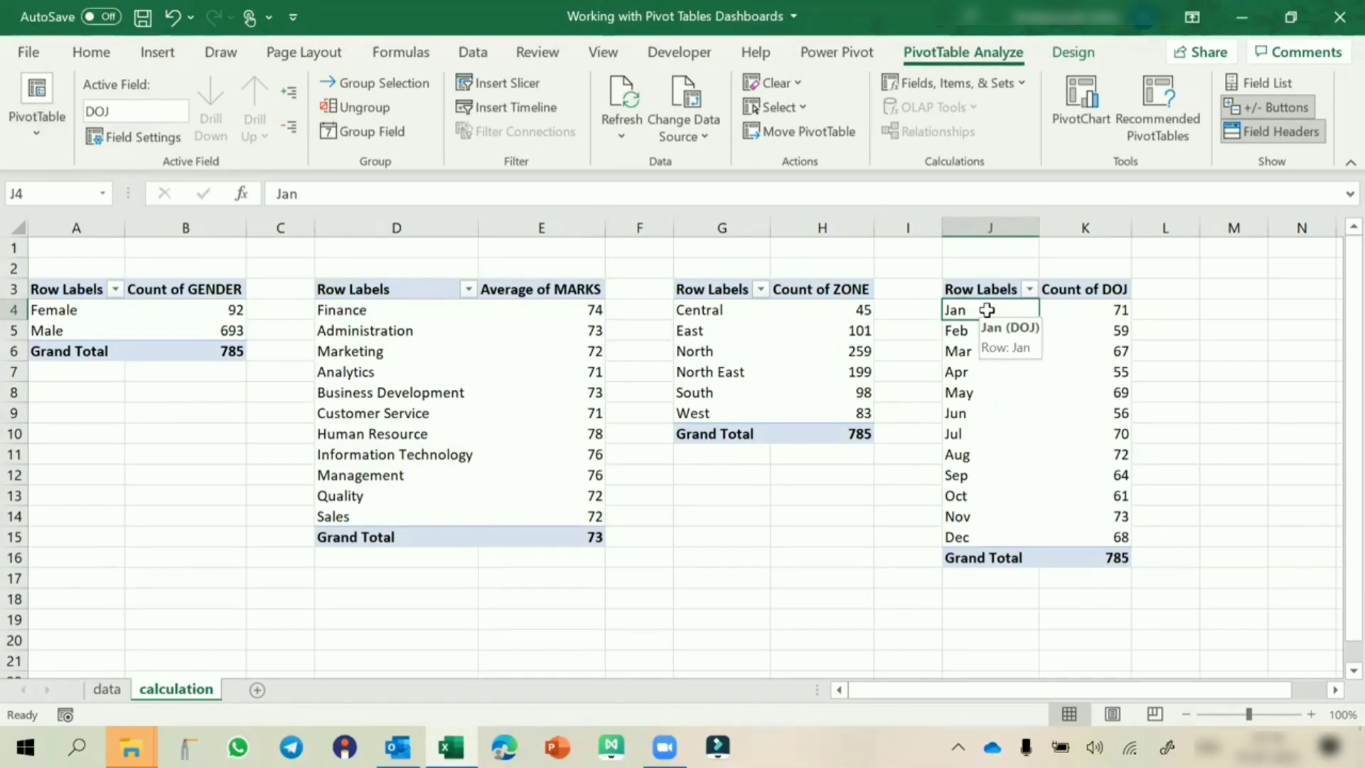
# Add a new worksheet after the calculation sheet and name it dashboard
pyautogui.click(256, 691)
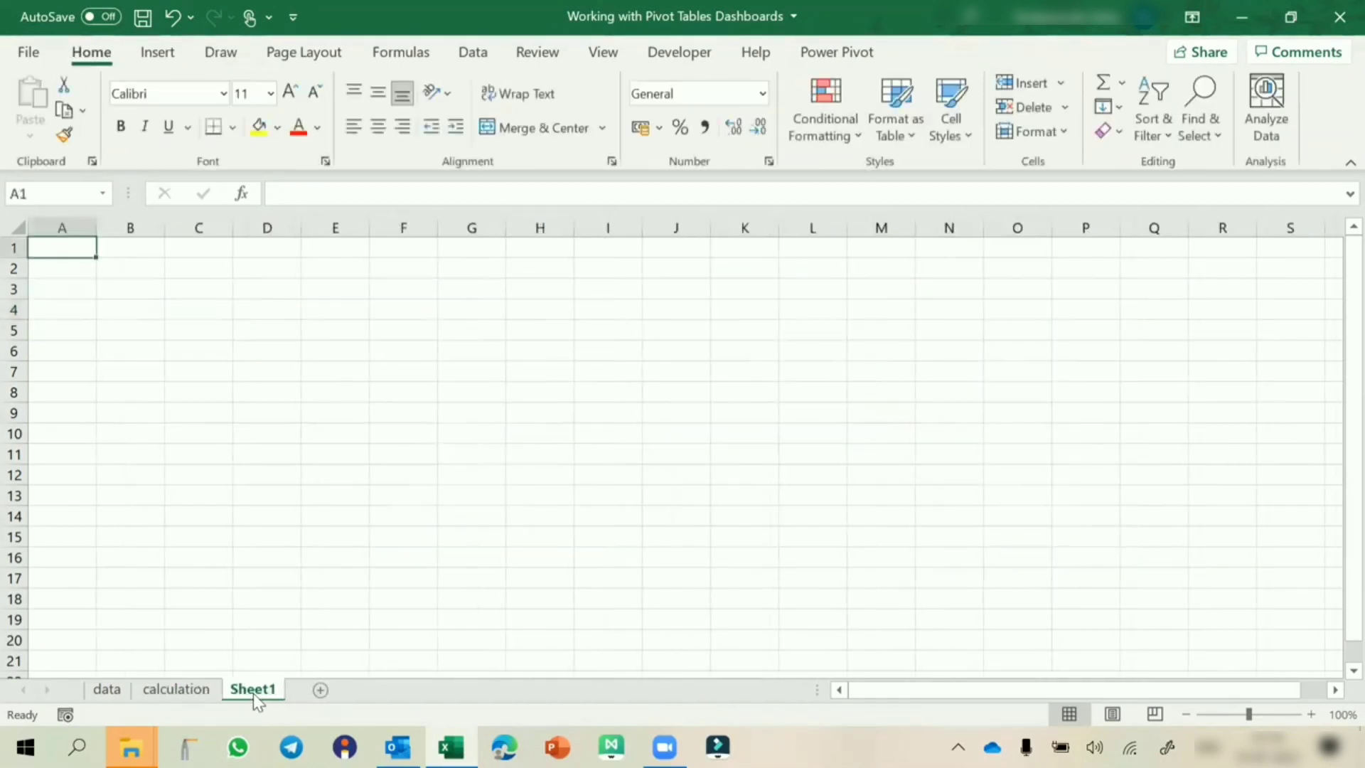
pyautogui.doubleClick(254, 691)
pyautogui.write('das')
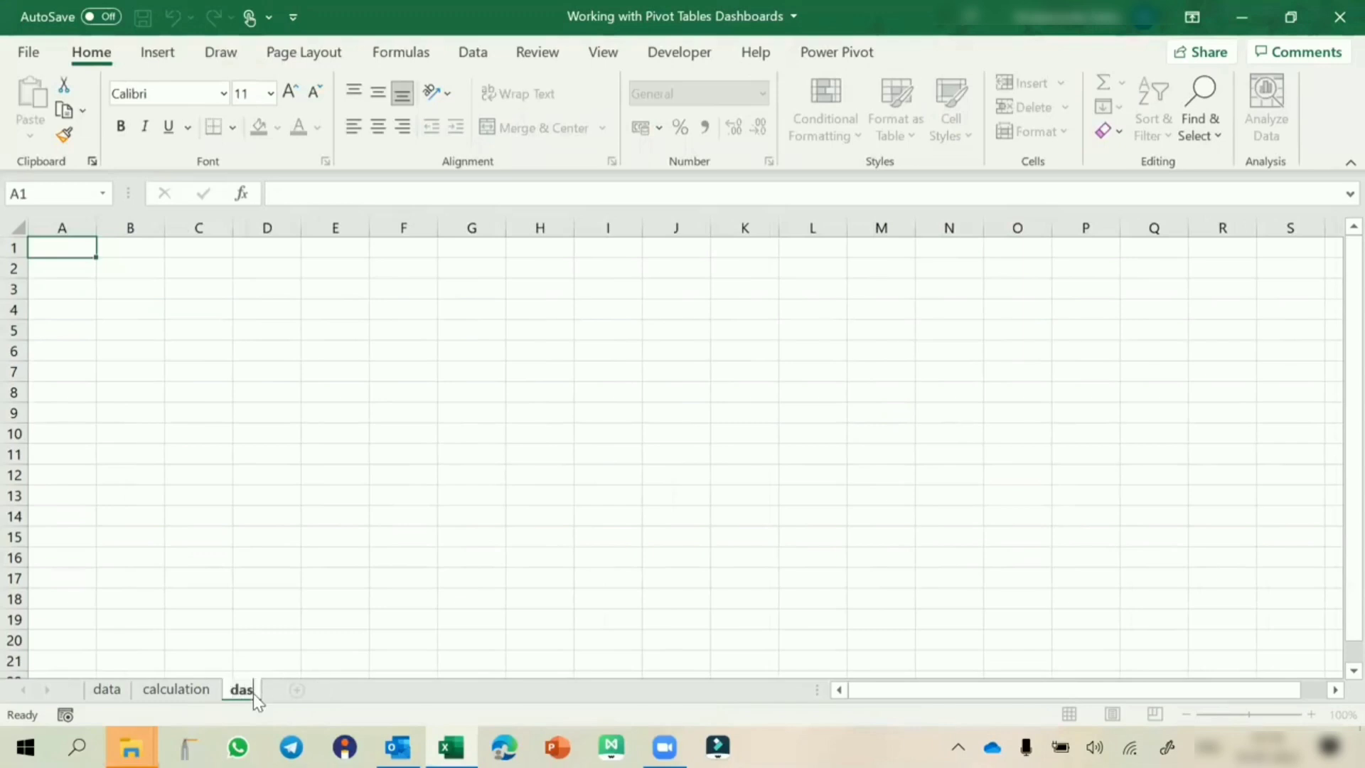
pyautogui.write('hboard')
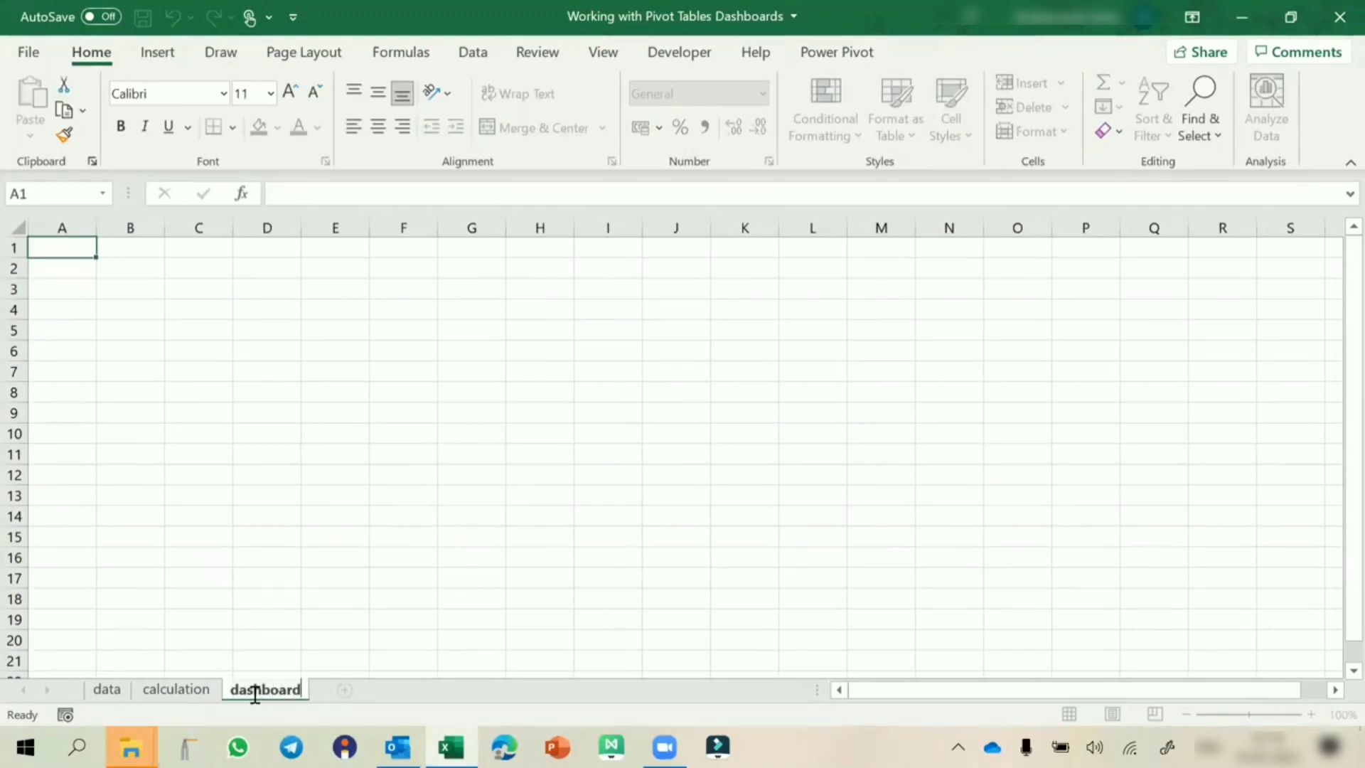
pyautogui.press('Return')
# Insert a 3-D pie chart from the Count of GENDER PivotTable on the calculation sheet
pyautogui.click(188, 690)
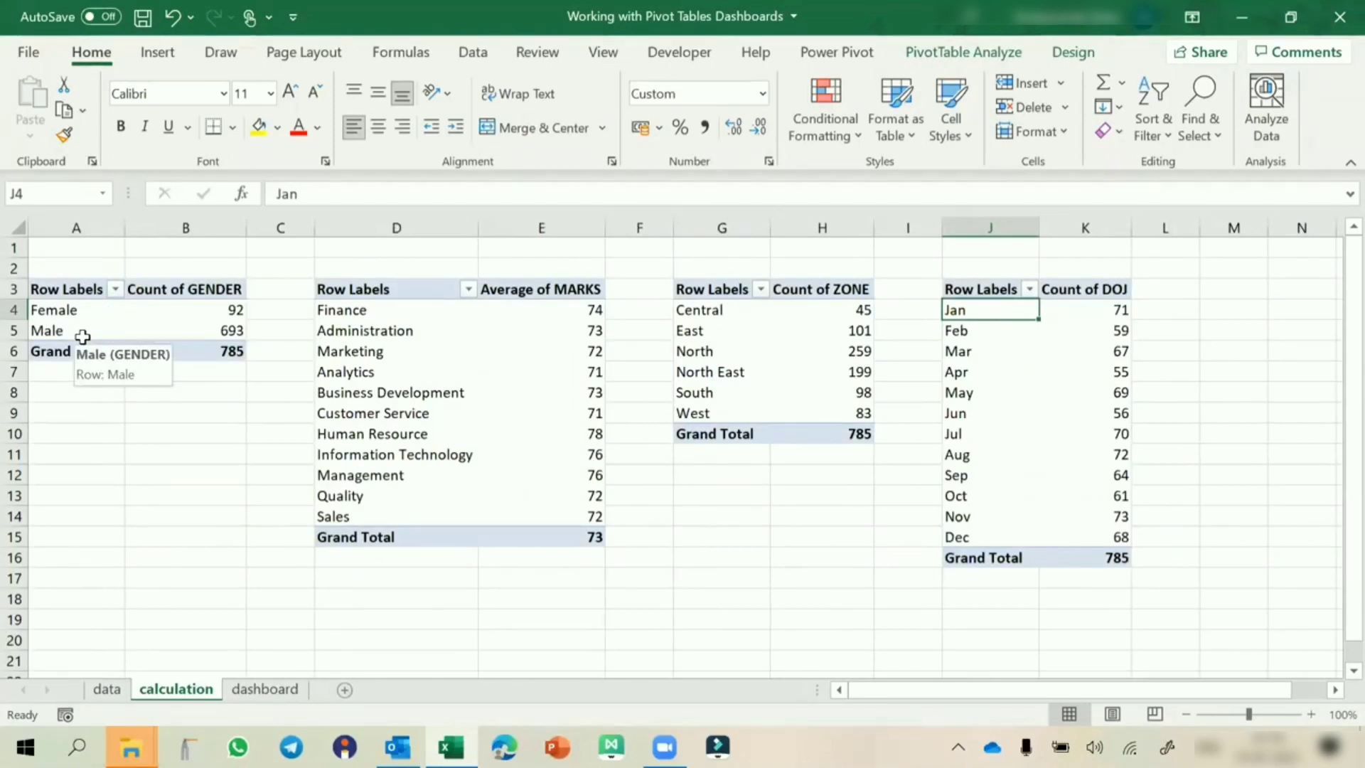
pyautogui.click(192, 323)
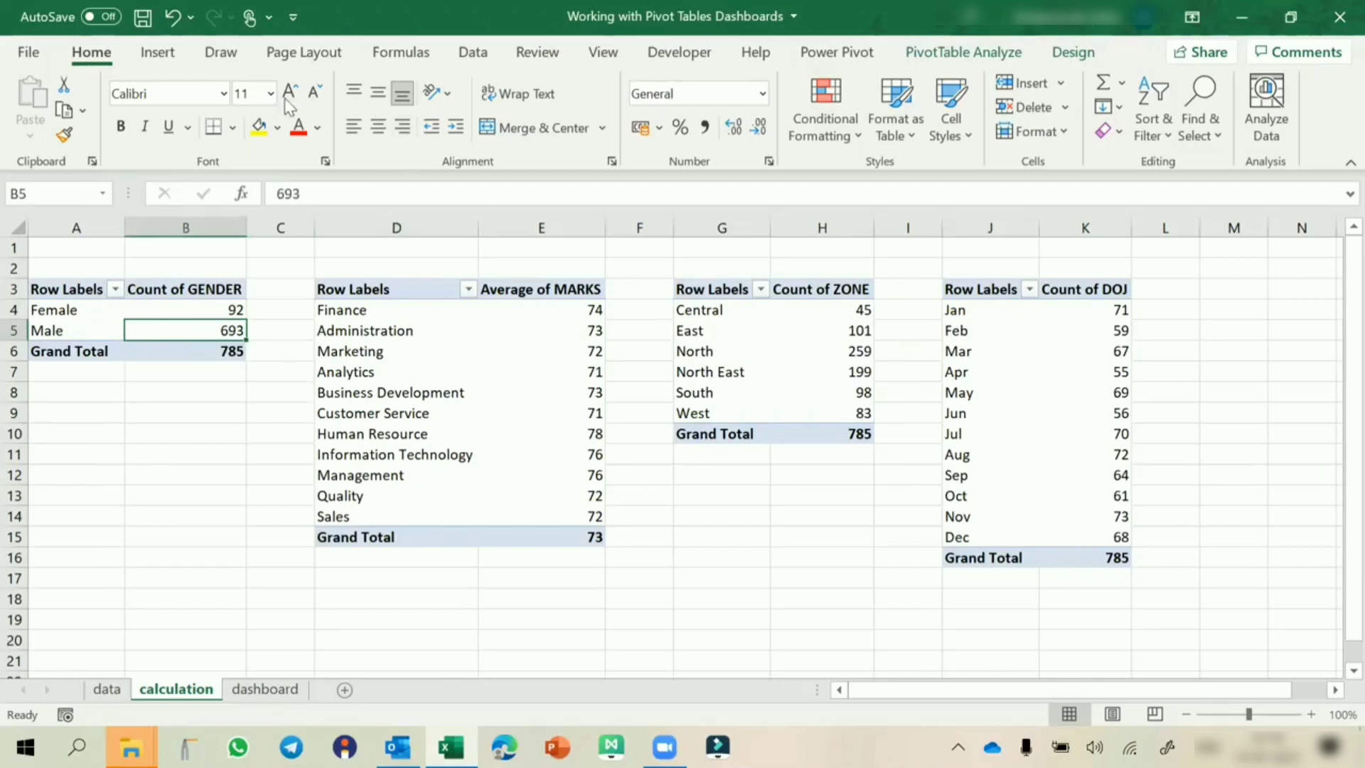
pyautogui.click(157, 52)
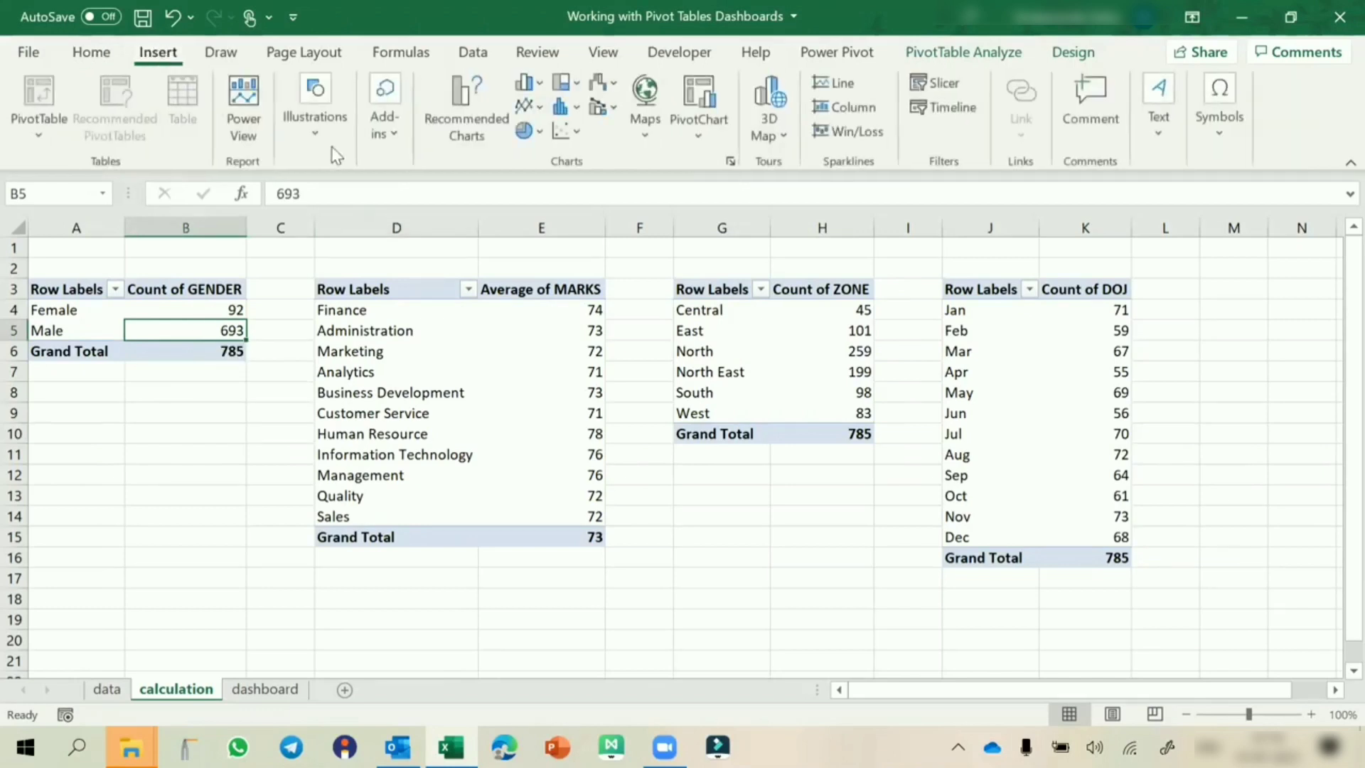
pyautogui.click(538, 136)
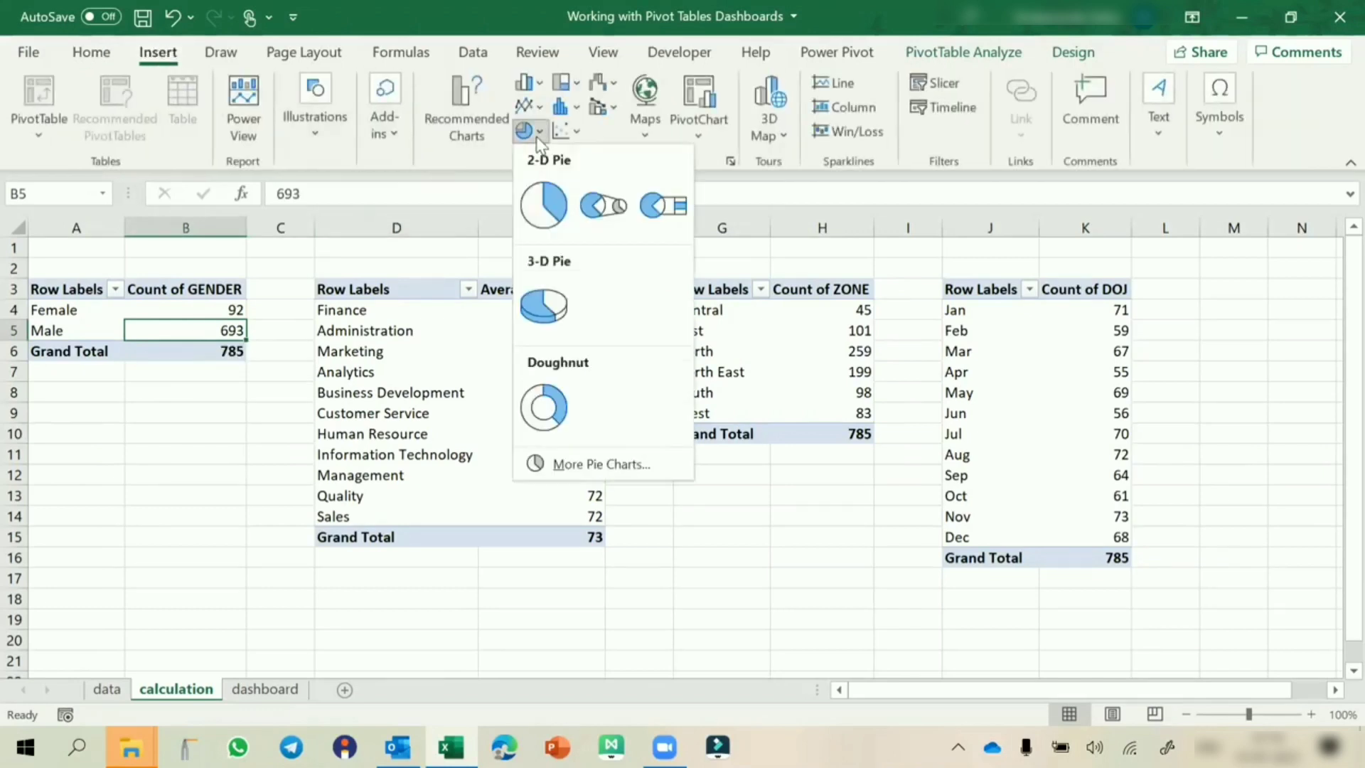
pyautogui.click(546, 304)
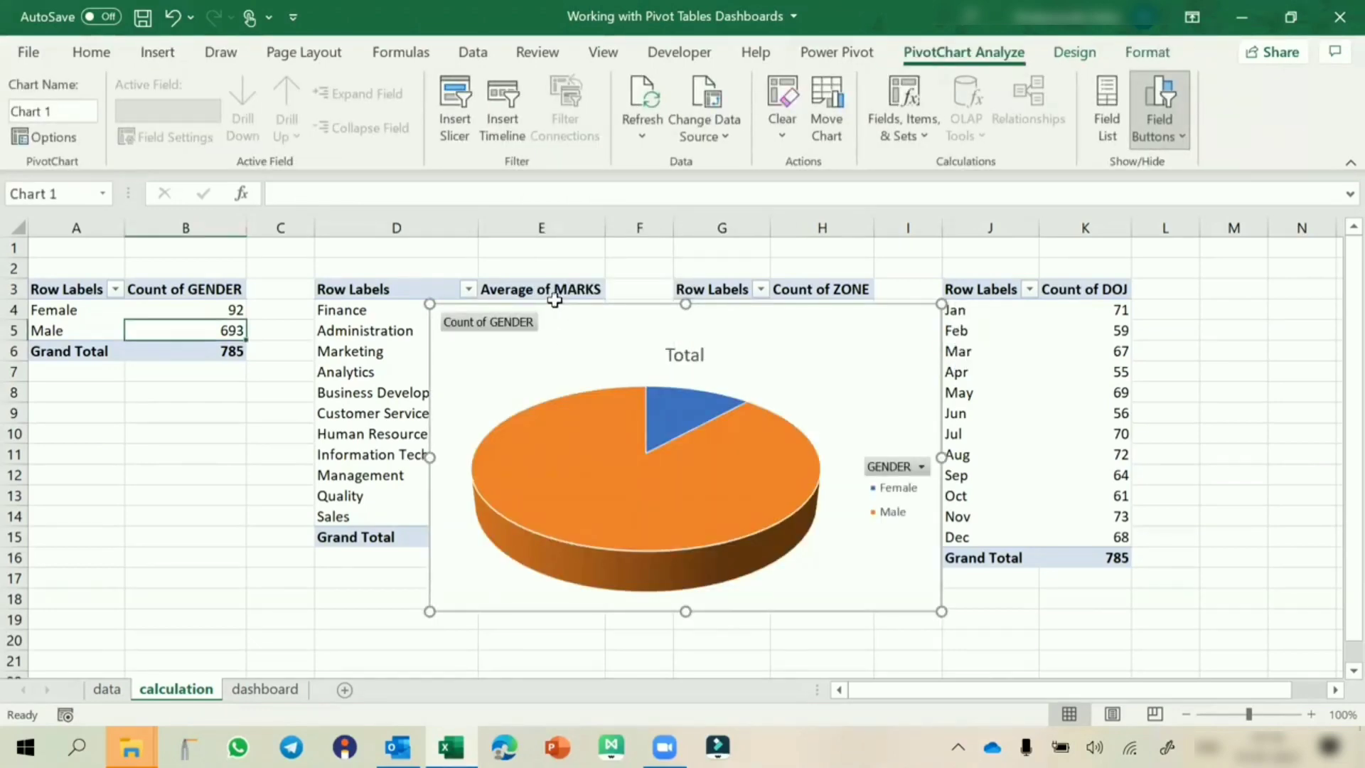
# Move the gender pie chart to the dashboard sheet and place it with its upper-left corner around cell B3
pyautogui.hotkey('ctrl', 'x')
pyautogui.click(268, 689)
pyautogui.click(356, 394)
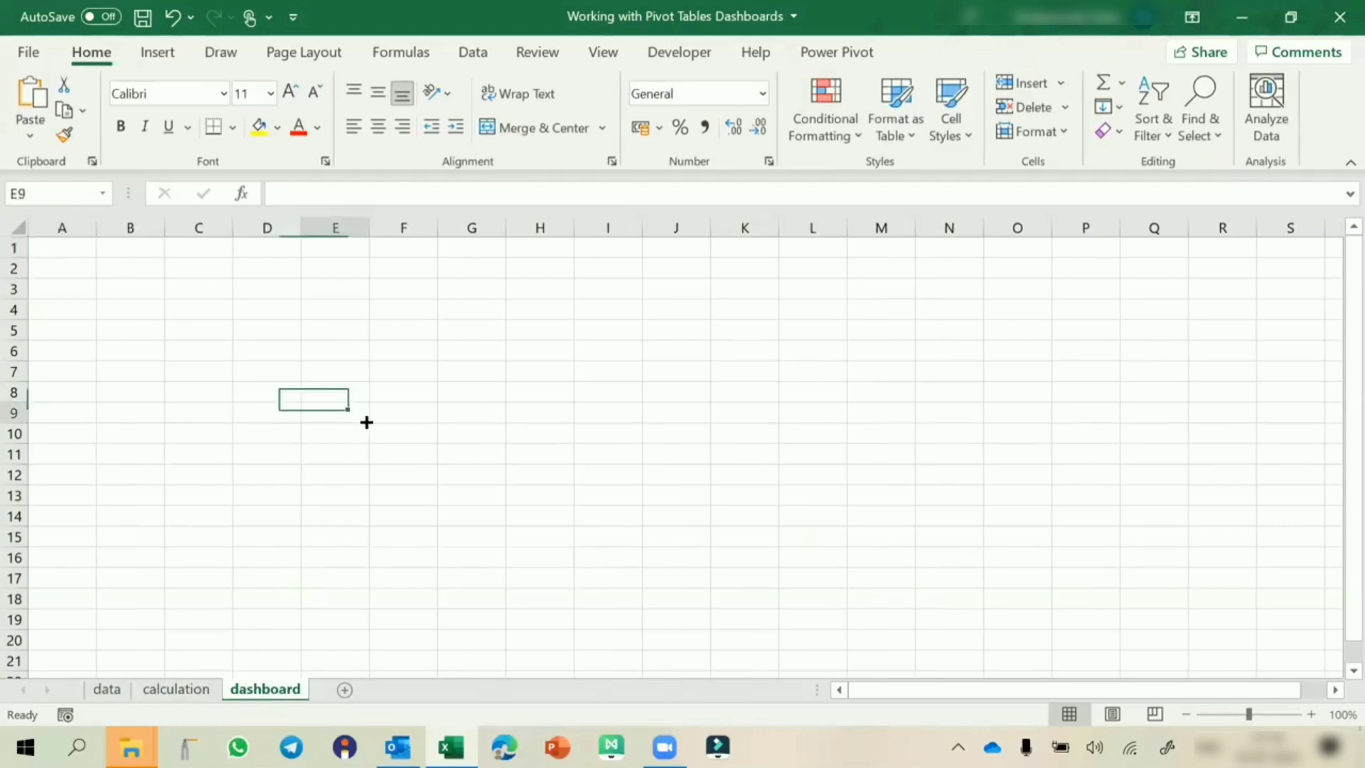
pyautogui.click(366, 416)
pyautogui.hotkey('ctrl', 'v')
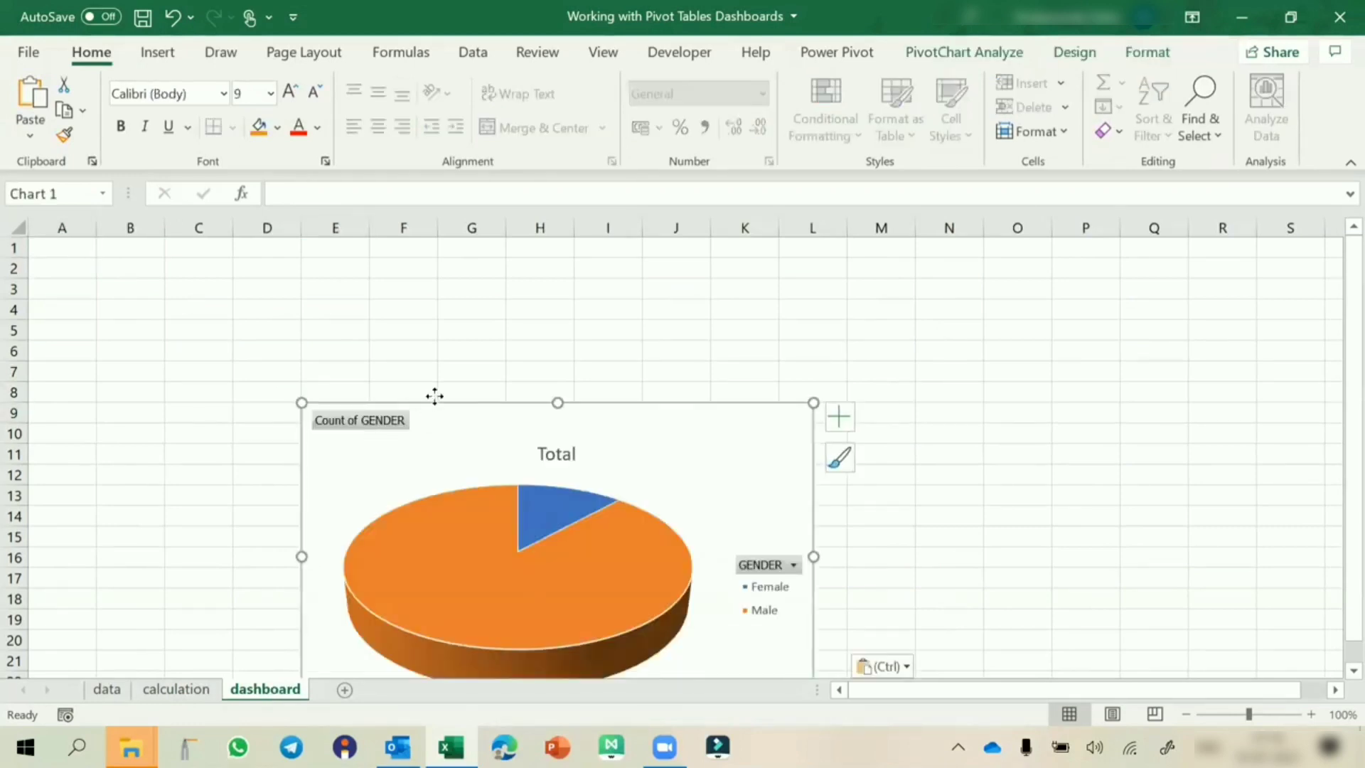
pyautogui.moveTo(432, 396); pyautogui.dragTo(242, 271)
# Hide the gridlines and the row and column headings on the dashboard sheet
pyautogui.click(812, 369)
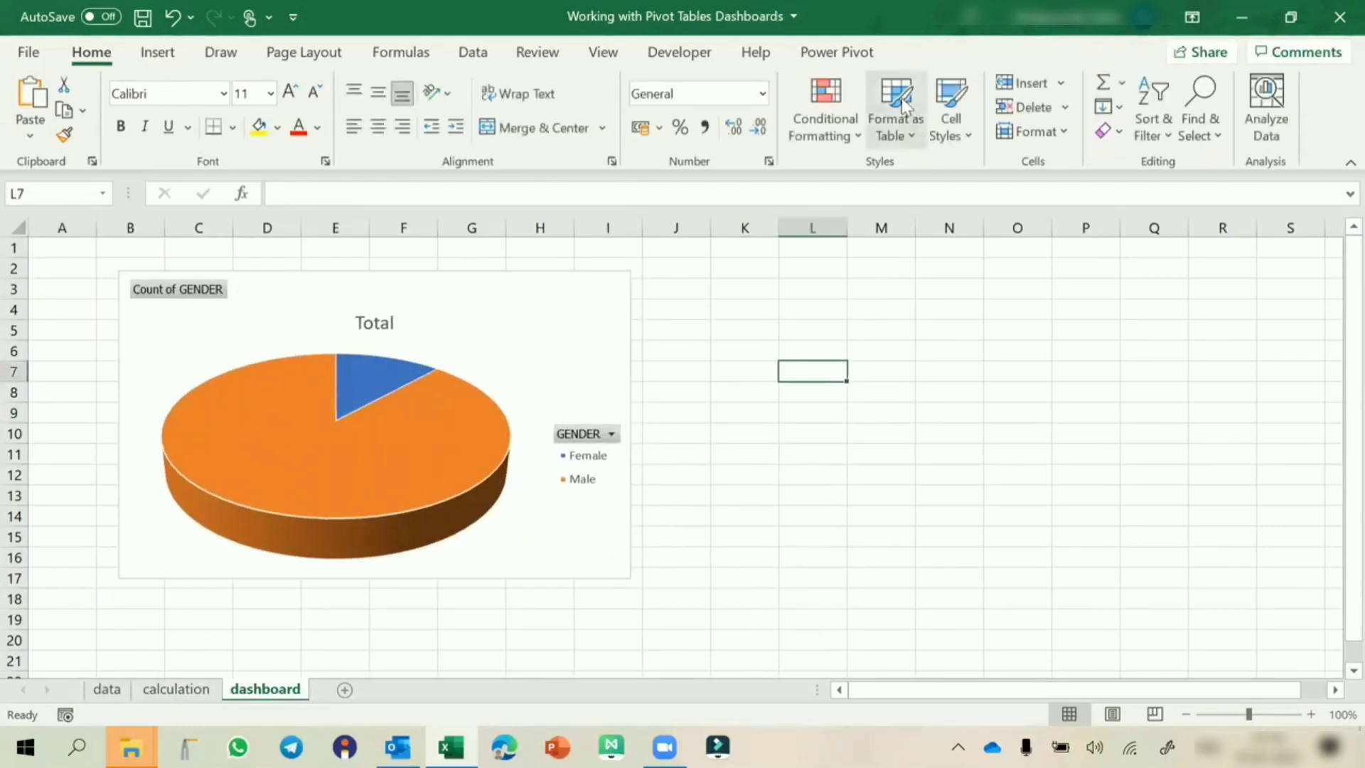
pyautogui.click(611, 57)
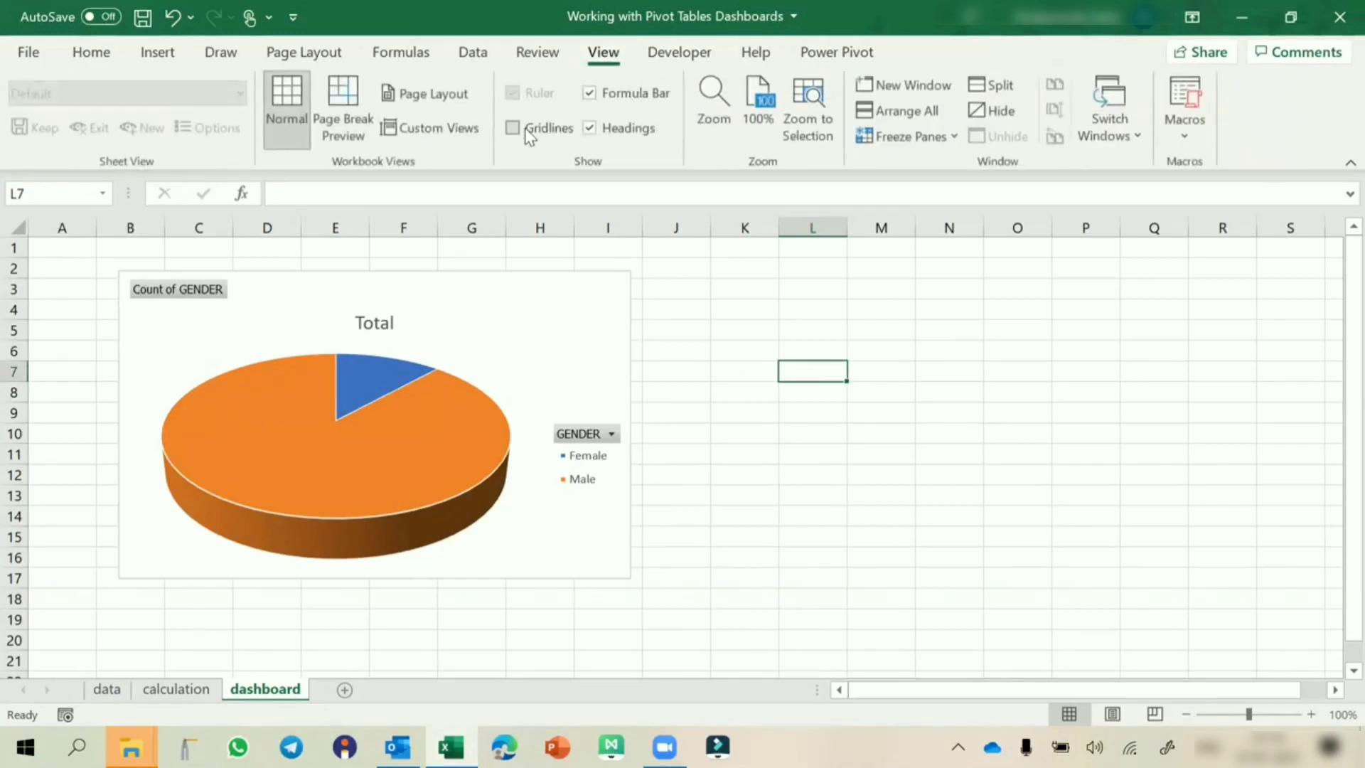
pyautogui.click(603, 129)
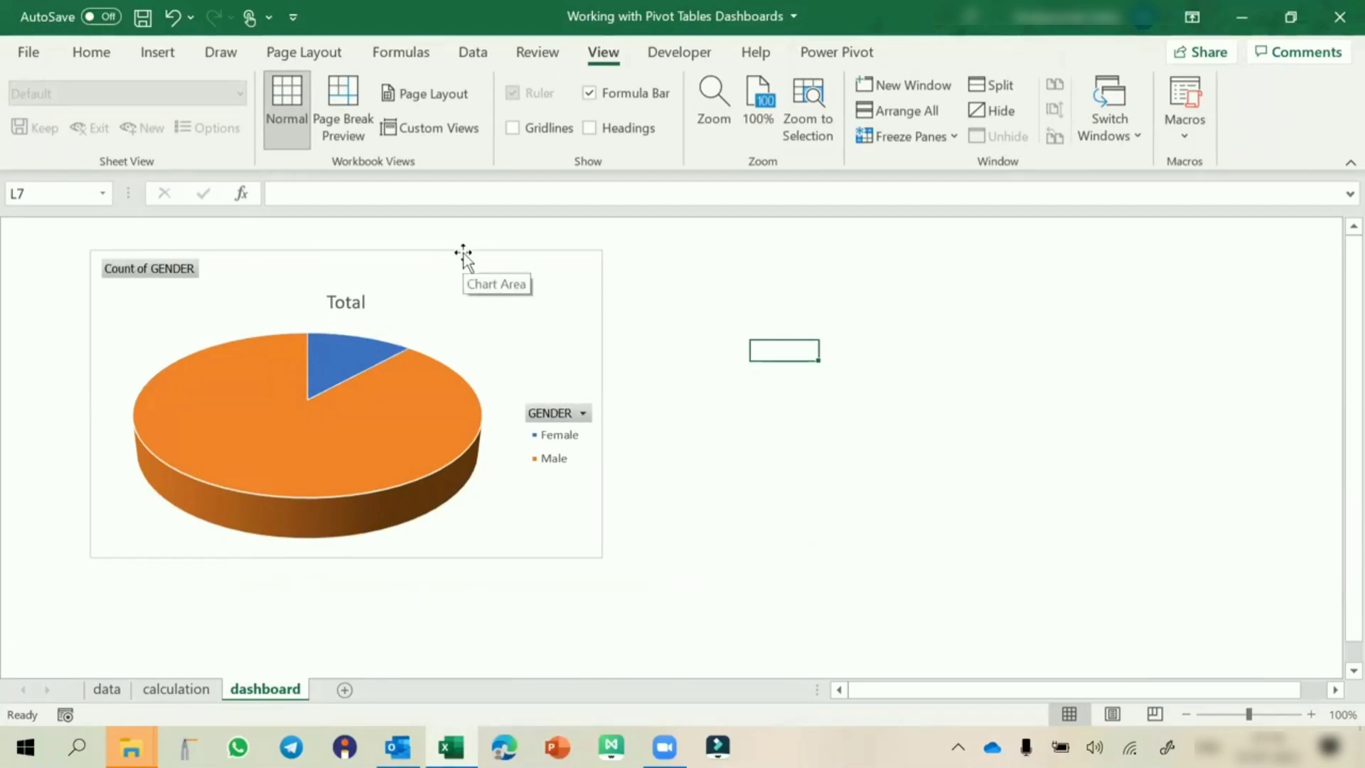
# Hide all field buttons on the gender pie chart
pyautogui.click(165, 276)
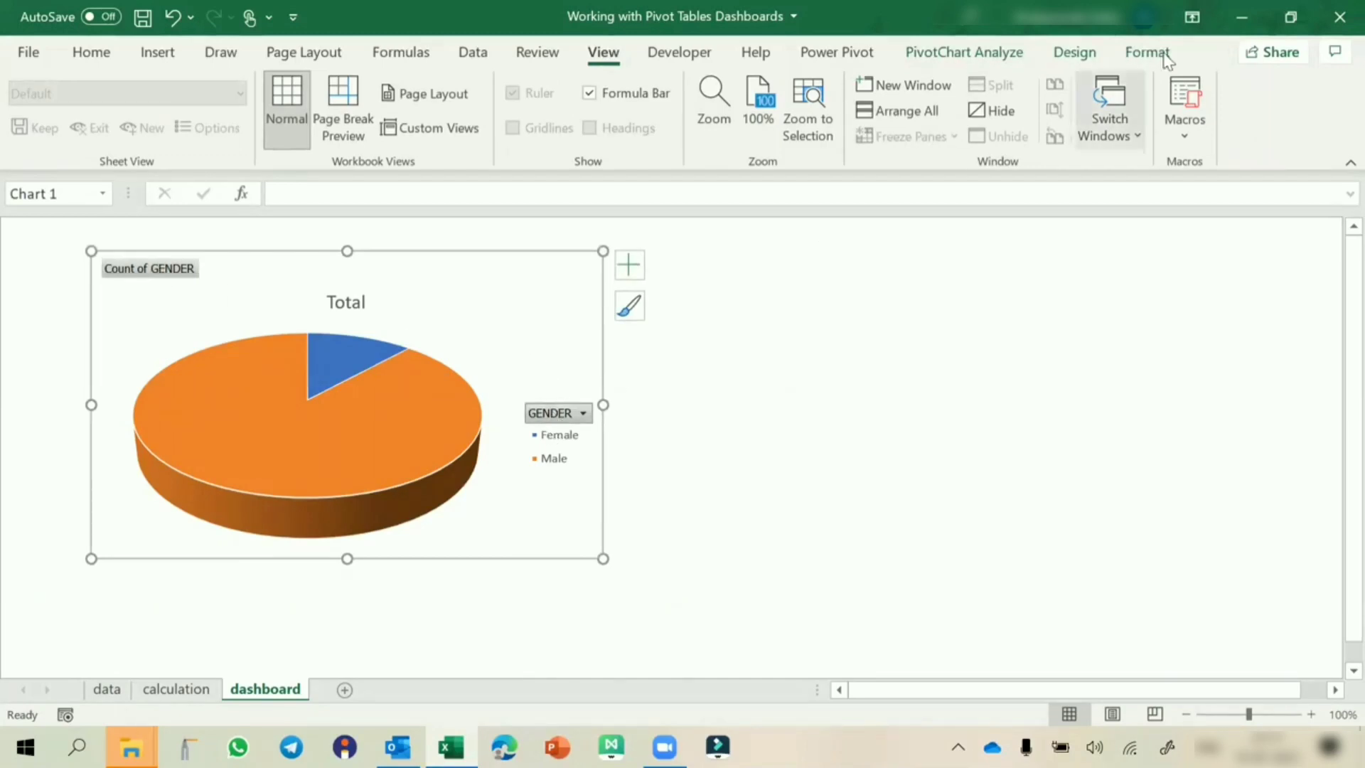
pyautogui.click(1075, 53)
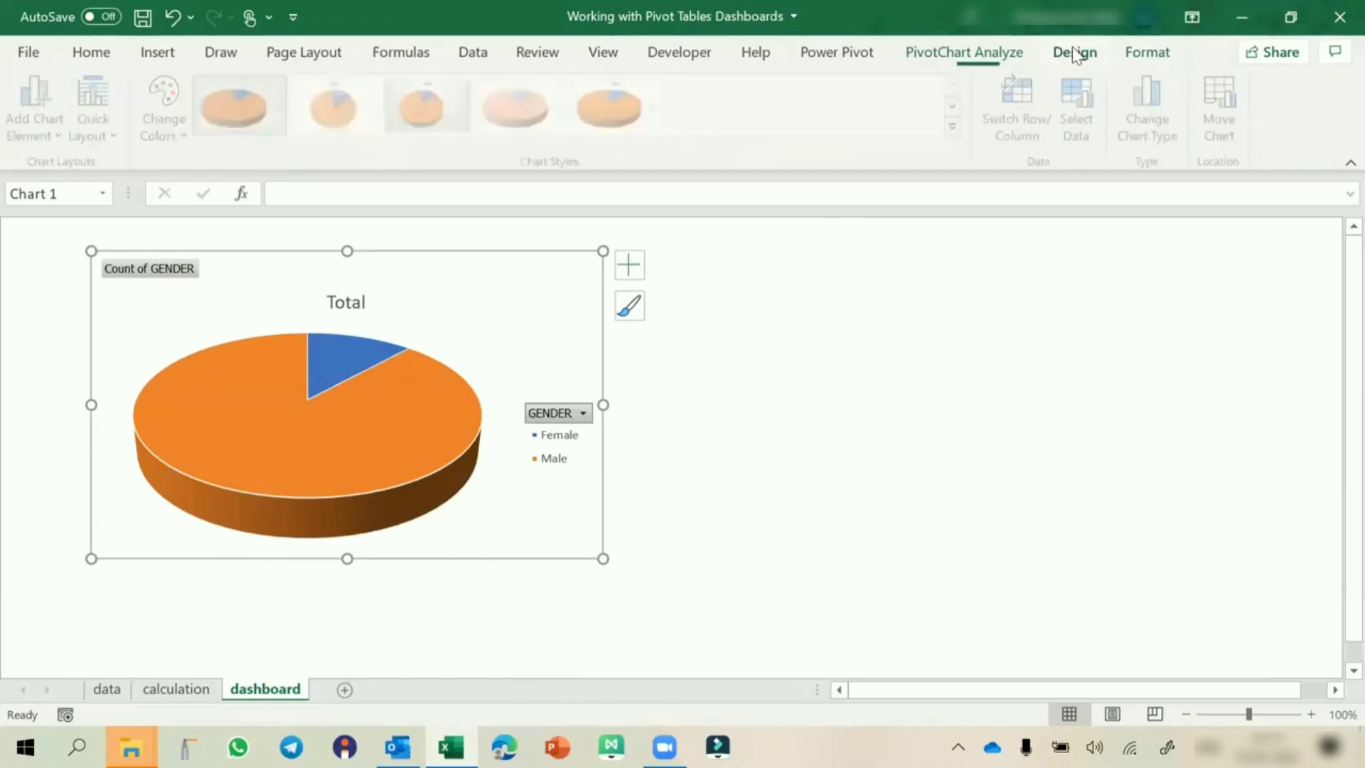
pyautogui.click(1000, 56)
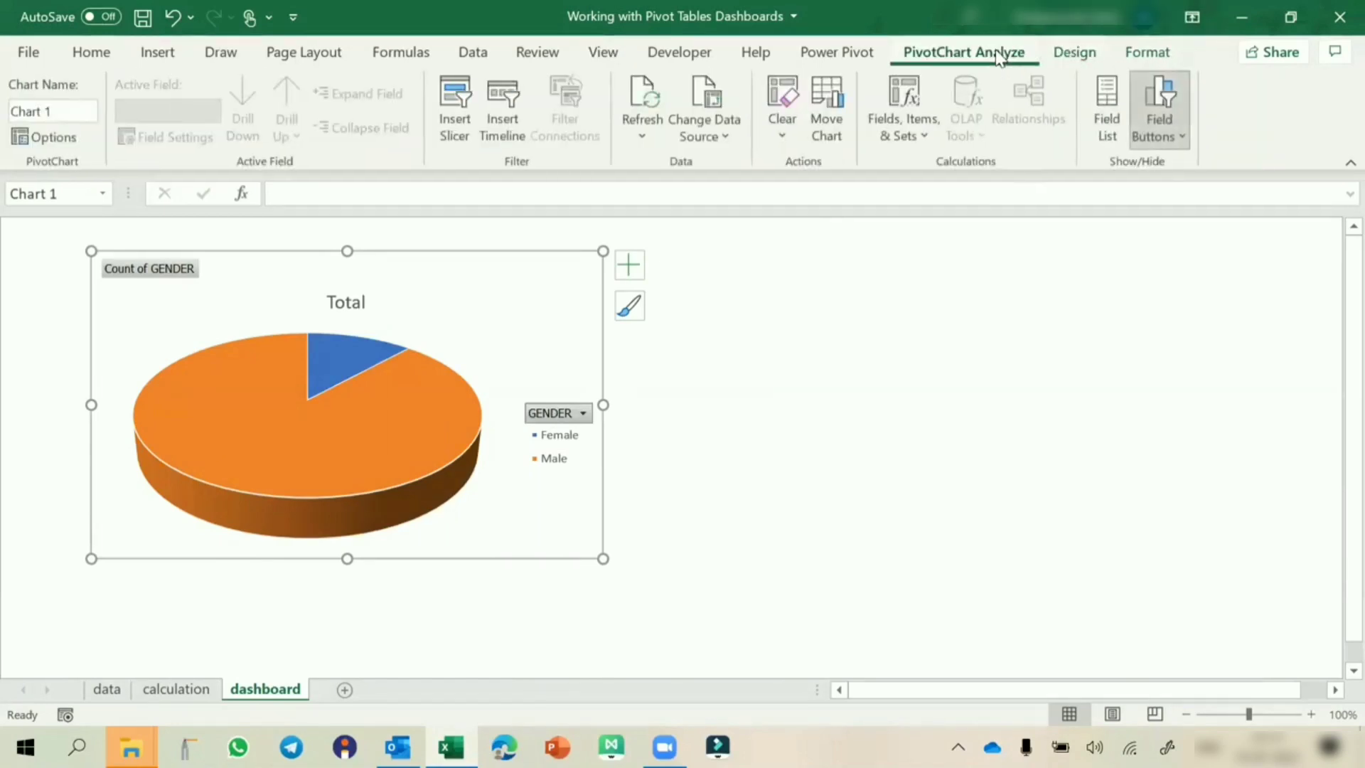
pyautogui.click(1182, 138)
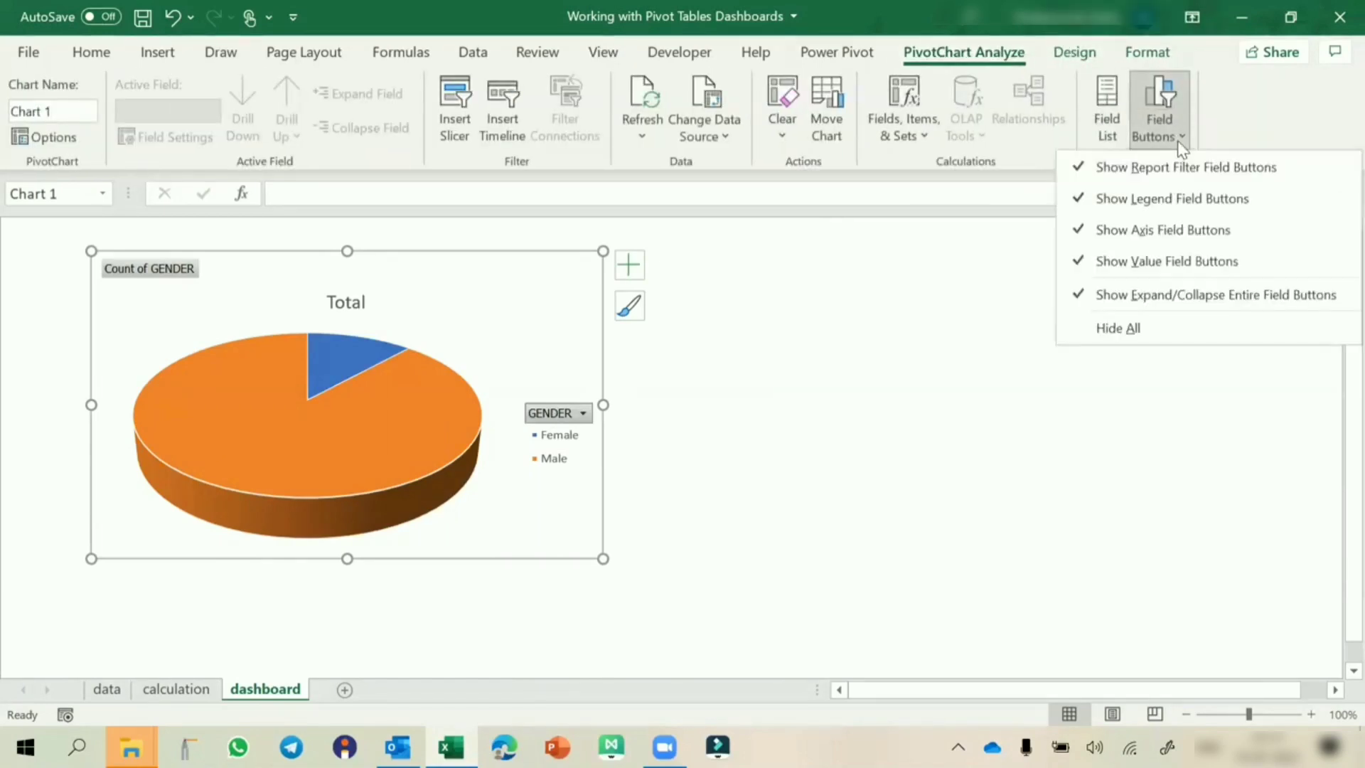
pyautogui.click(1118, 327)
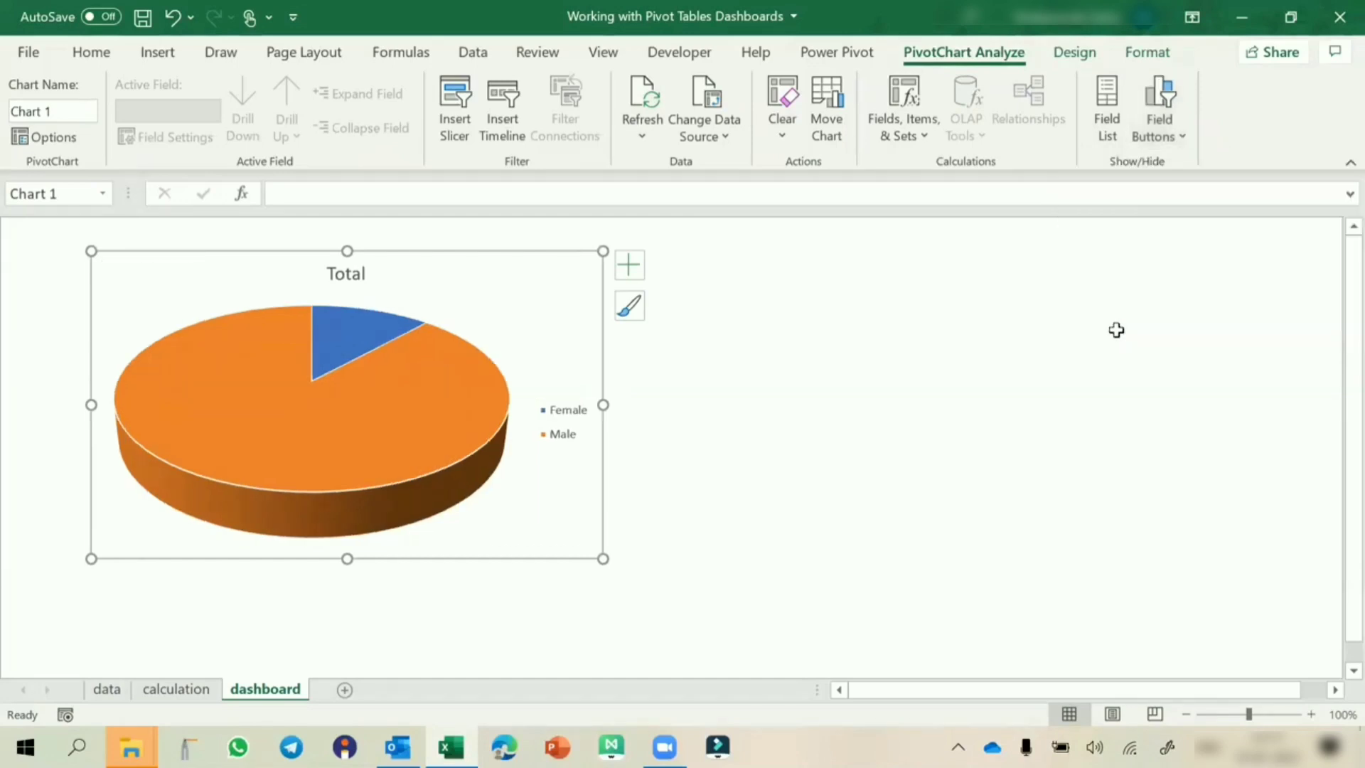
# Show the field buttons on the gender pie chart again and hide them all once more
pyautogui.rightClick(567, 412)
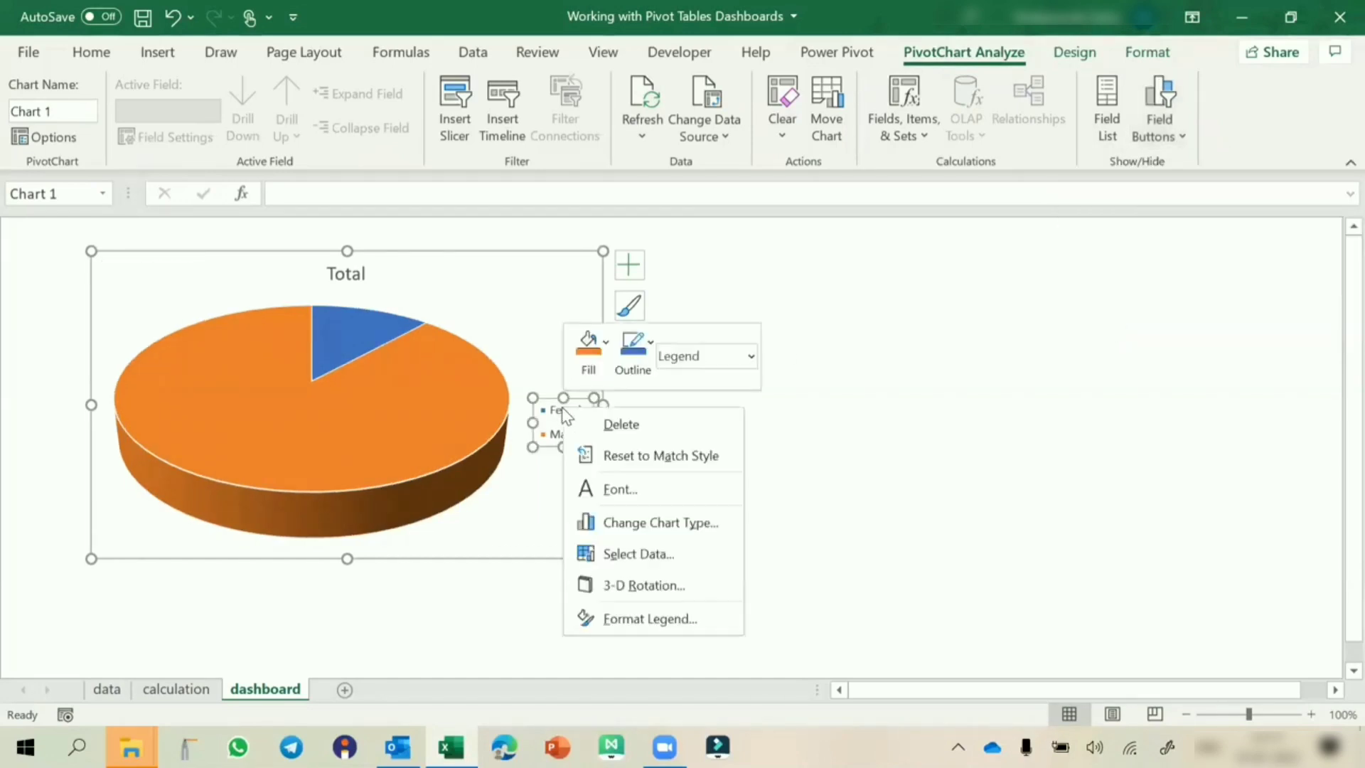
pyautogui.press('Escape')
pyautogui.click(523, 252)
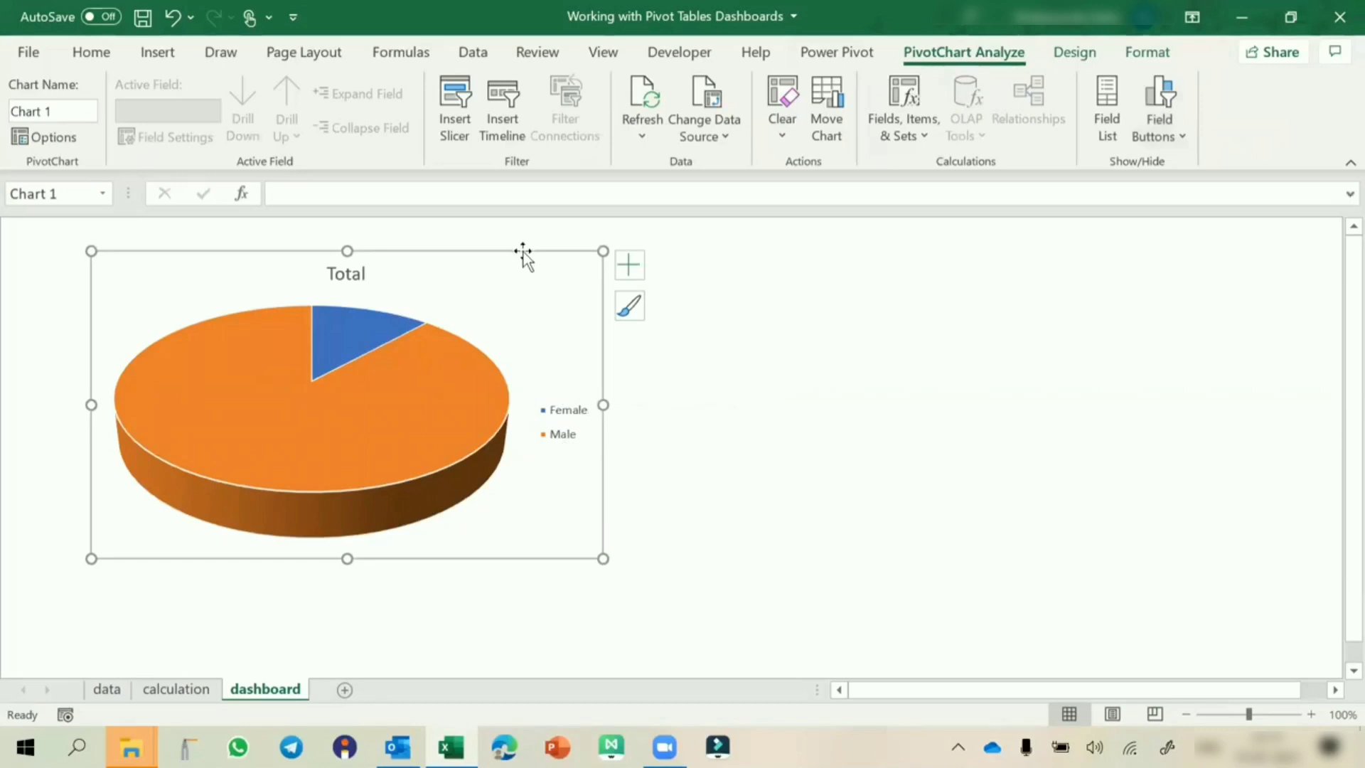
pyautogui.click(1142, 117)
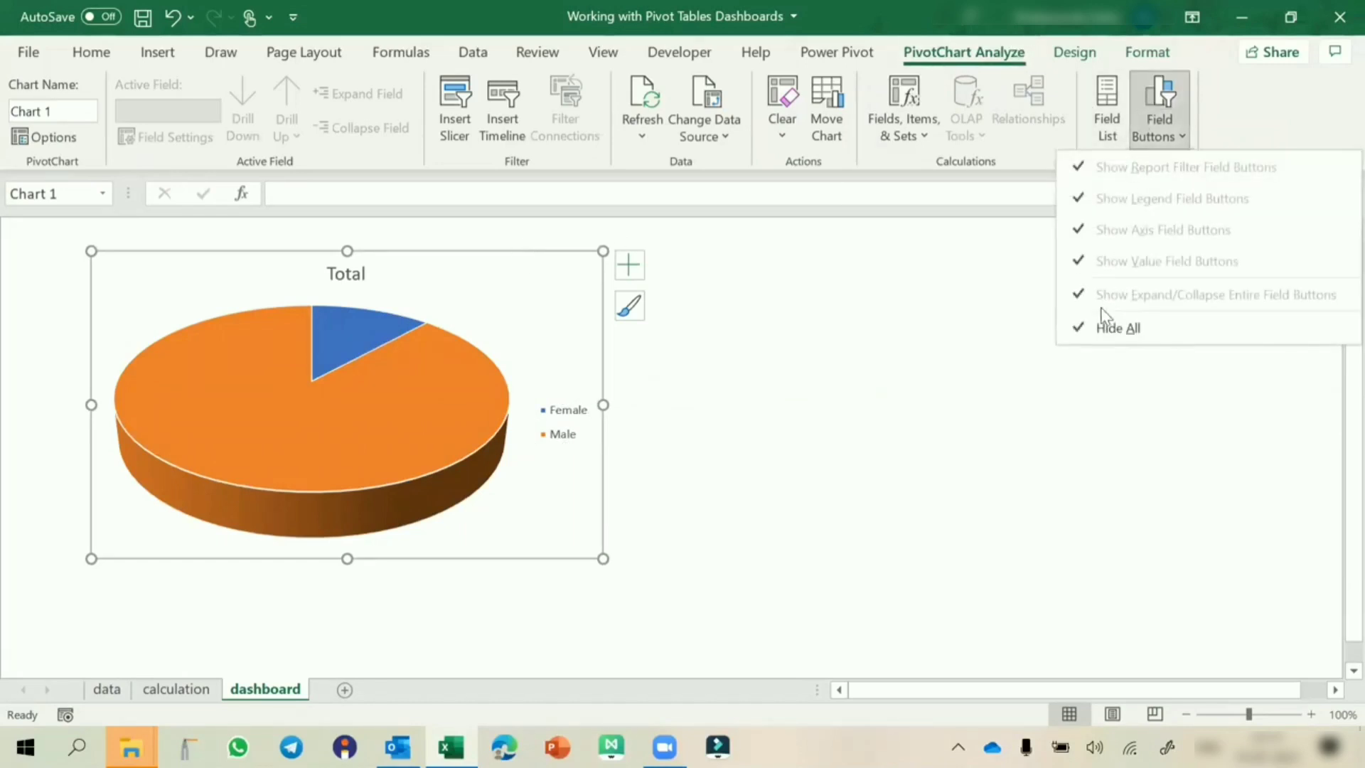
pyautogui.click(1100, 327)
pyautogui.click(1163, 132)
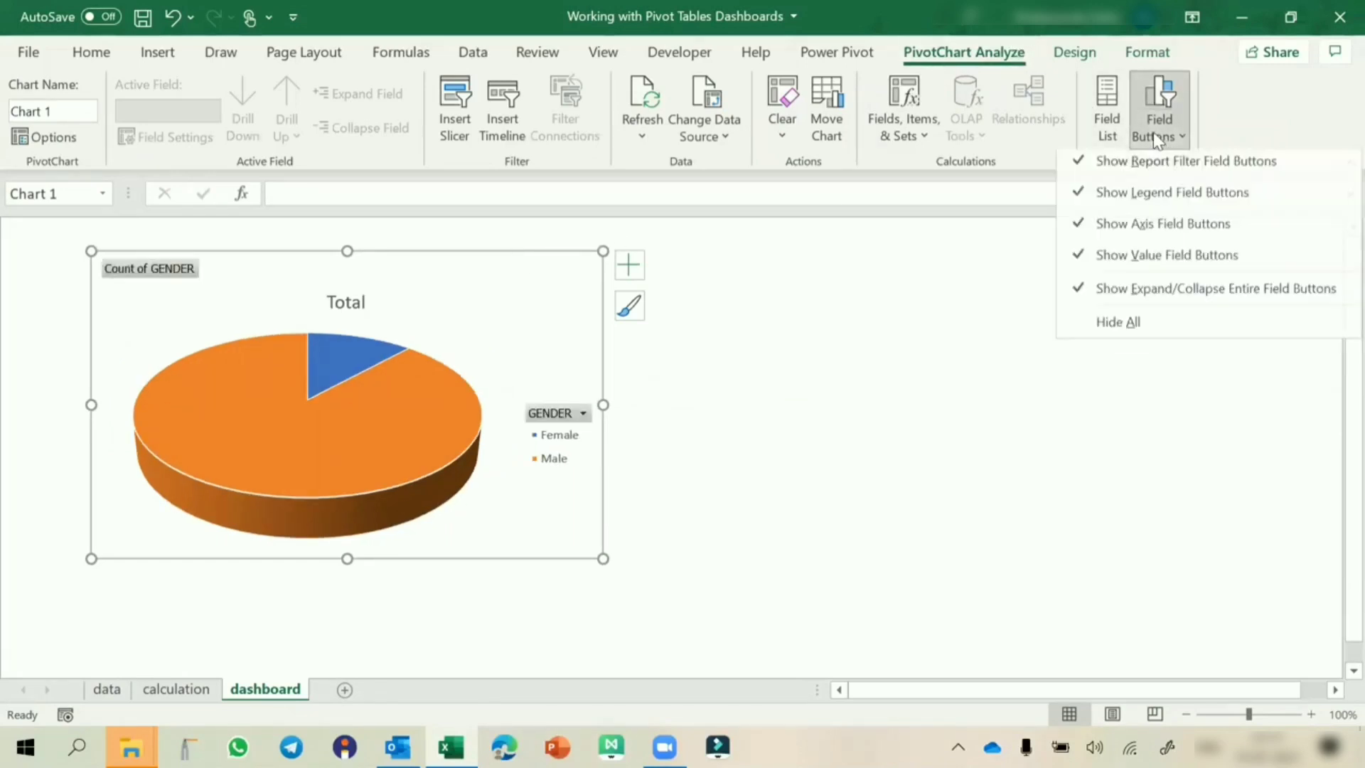
pyautogui.click(1140, 325)
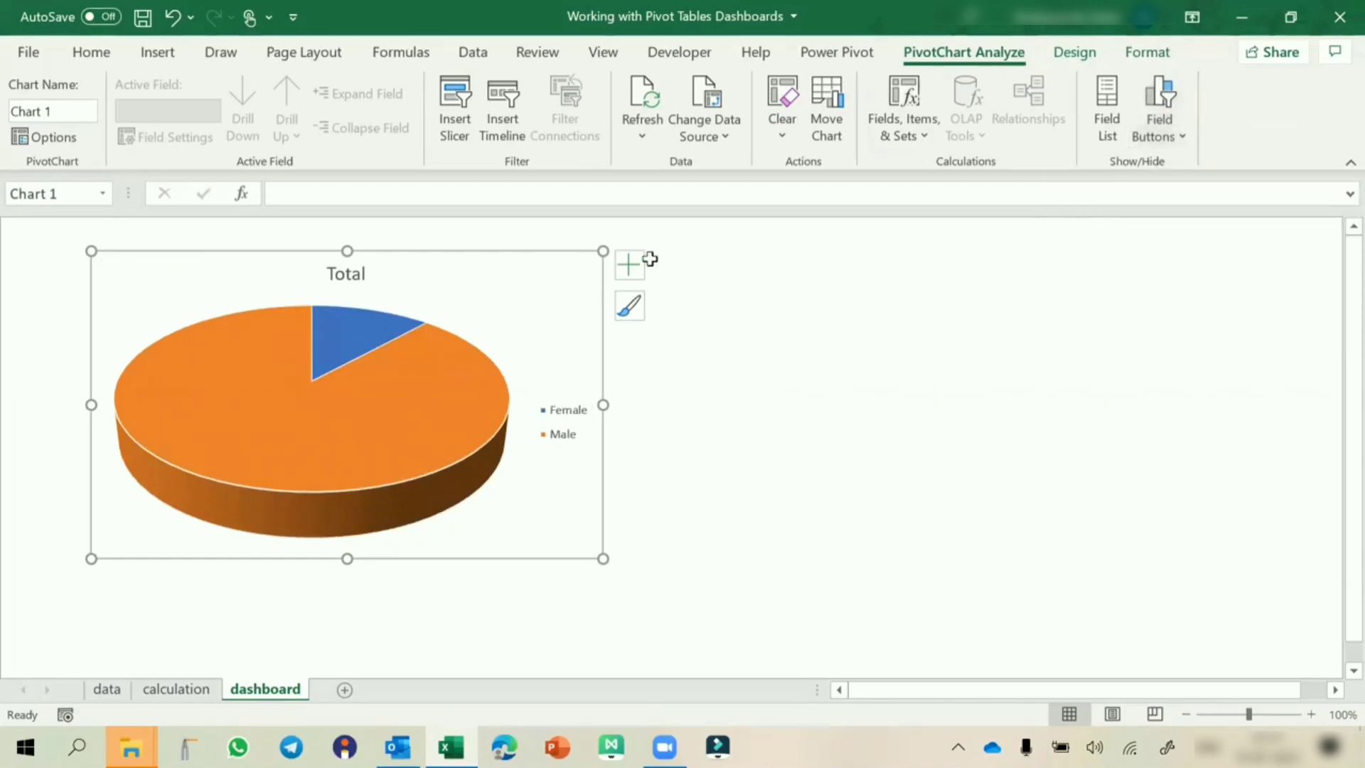
# Apply the chart style with a grey gradient background and dark percentage labels to the gender pie chart
pyautogui.click(1059, 55)
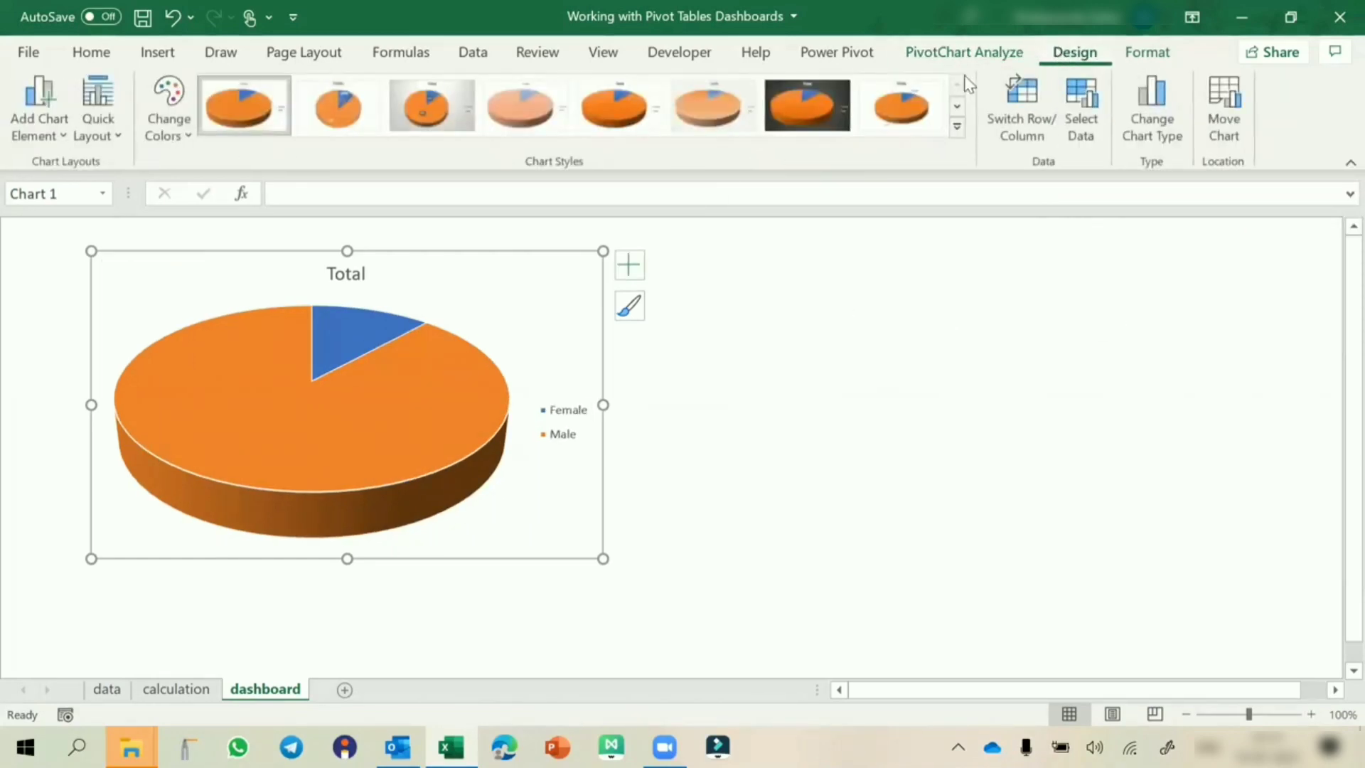
pyautogui.click(423, 115)
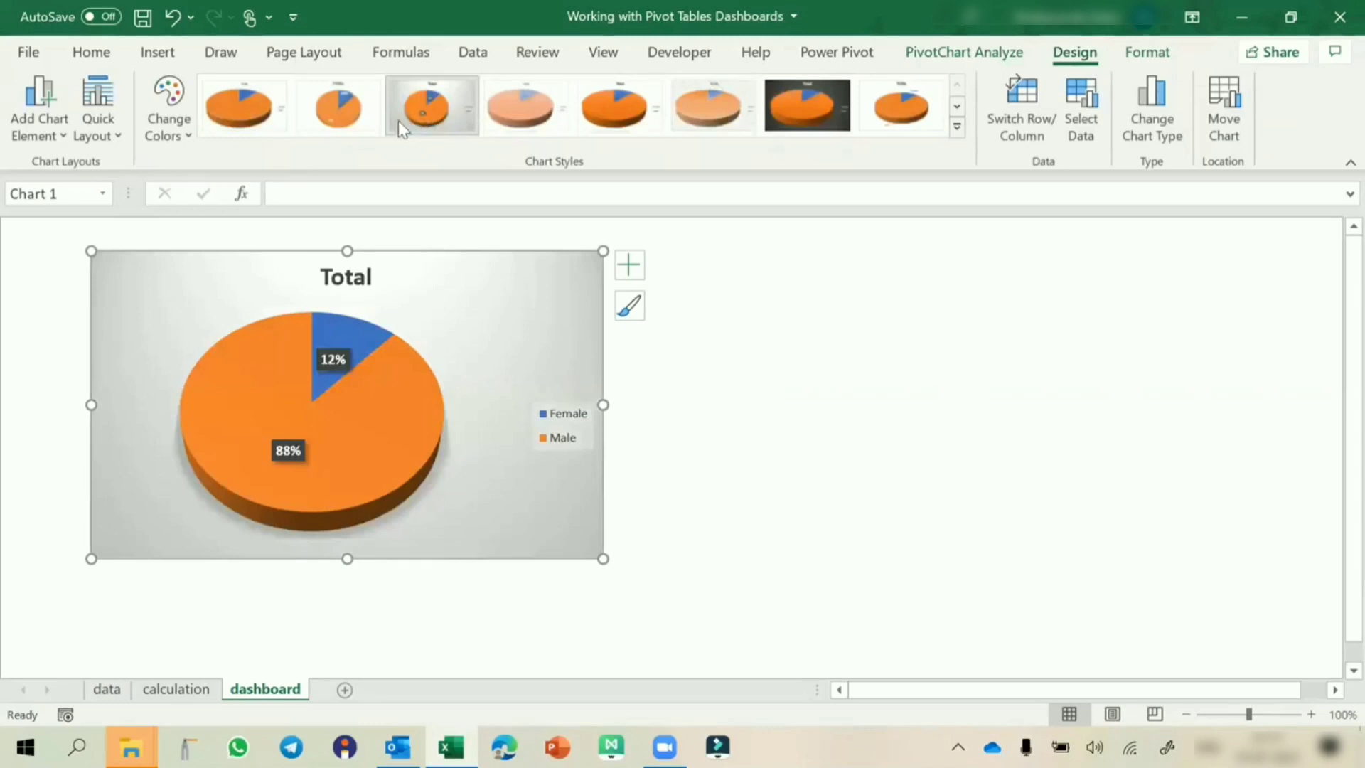
# Place the gender pie chart's legend at the bottom and shrink the chart to about 6.7 by 5.2 cm in the sheet's upper-left corner
pyautogui.doubleClick(561, 420)
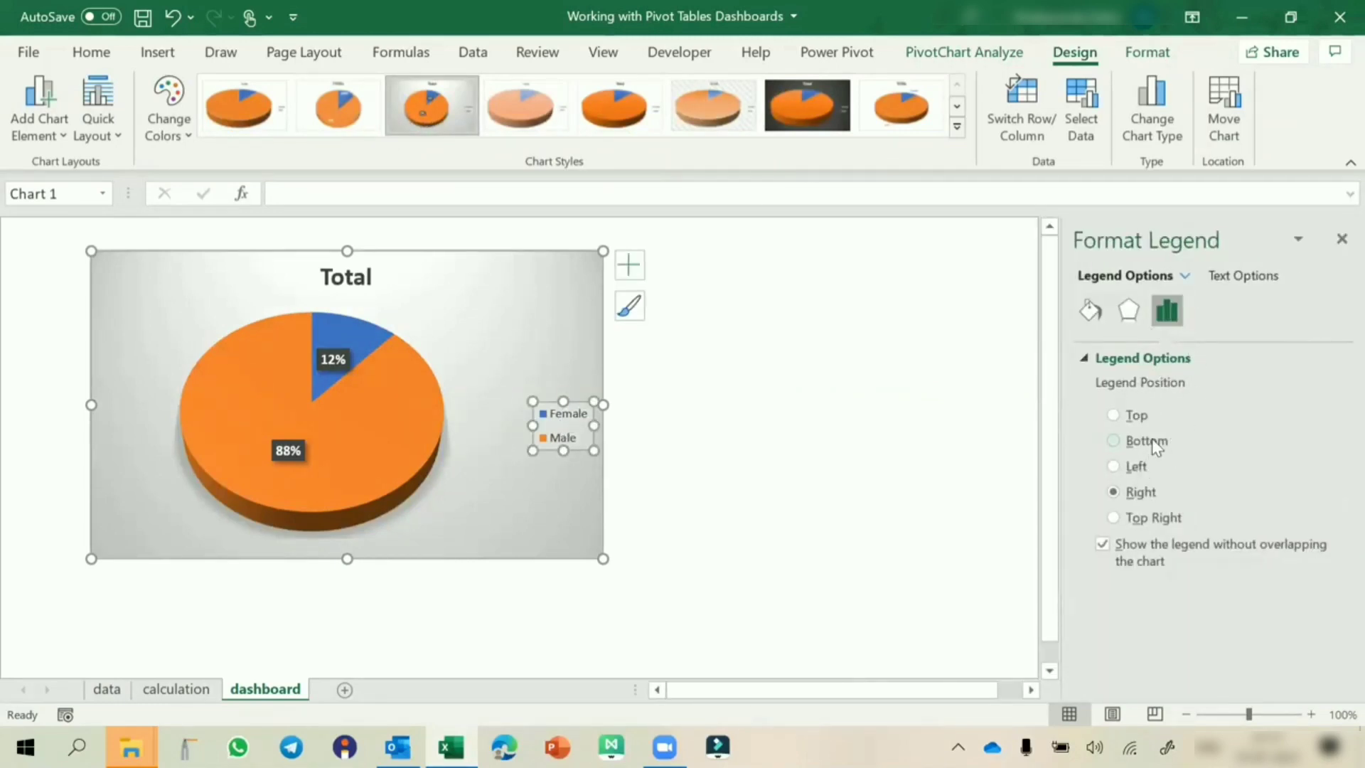
pyautogui.click(1146, 441)
pyautogui.click(1341, 240)
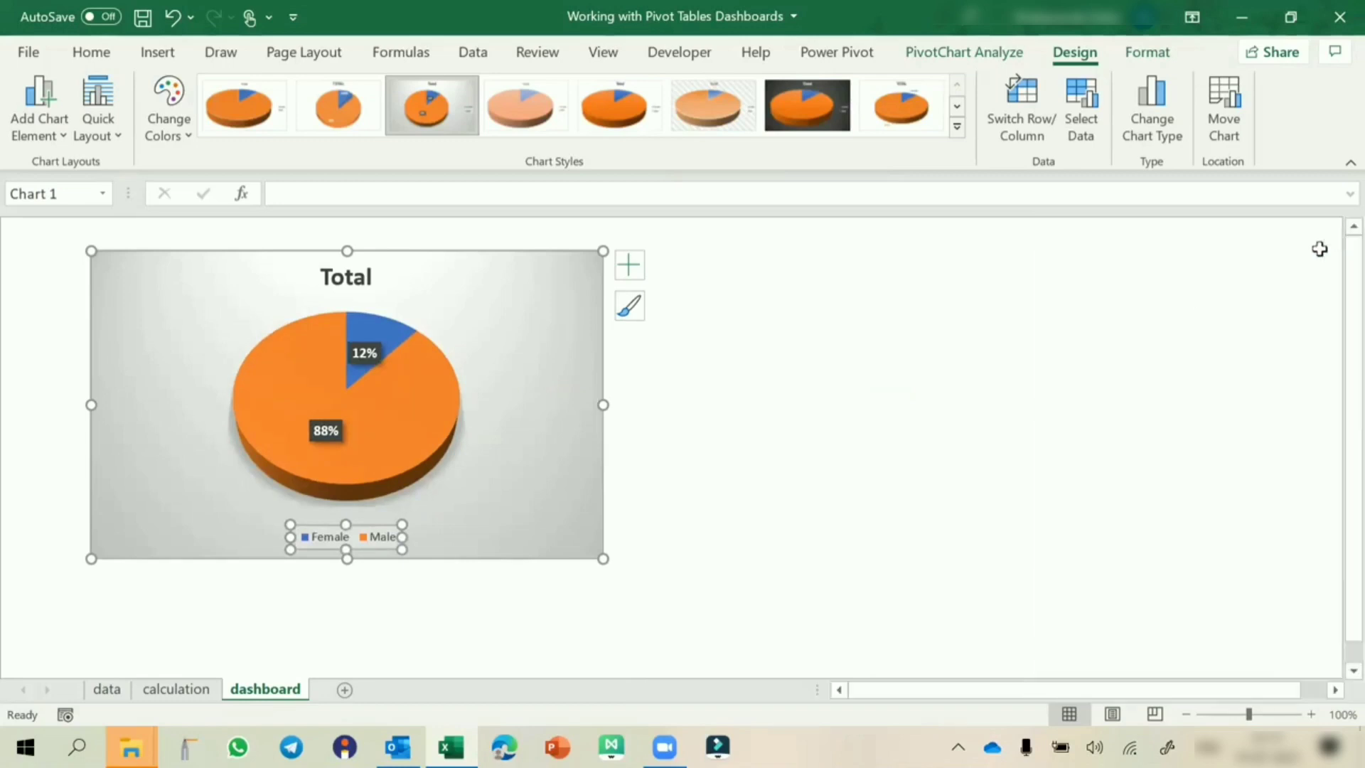
pyautogui.moveTo(485, 561); pyautogui.dragTo(179, 495)
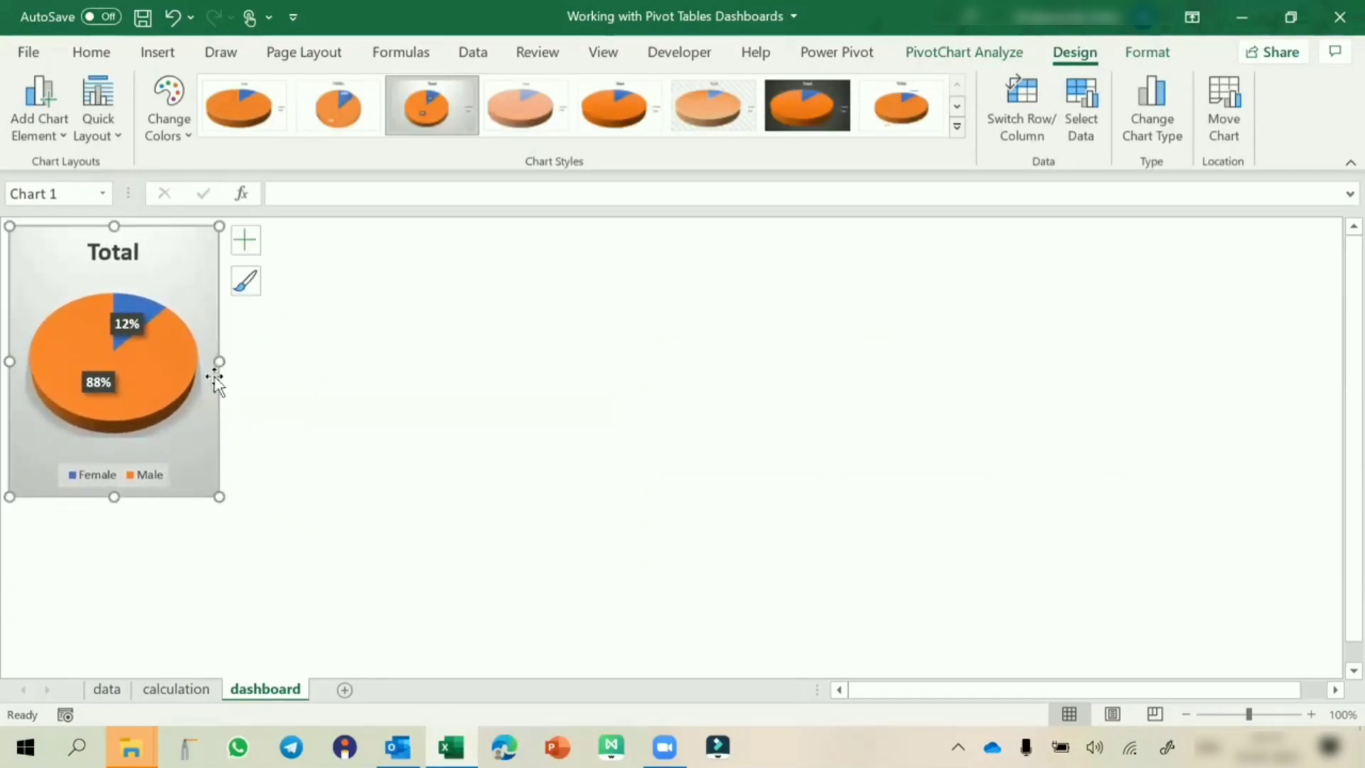
# Give the gender pie chart's border rounded corners
pyautogui.doubleClick(200, 242)
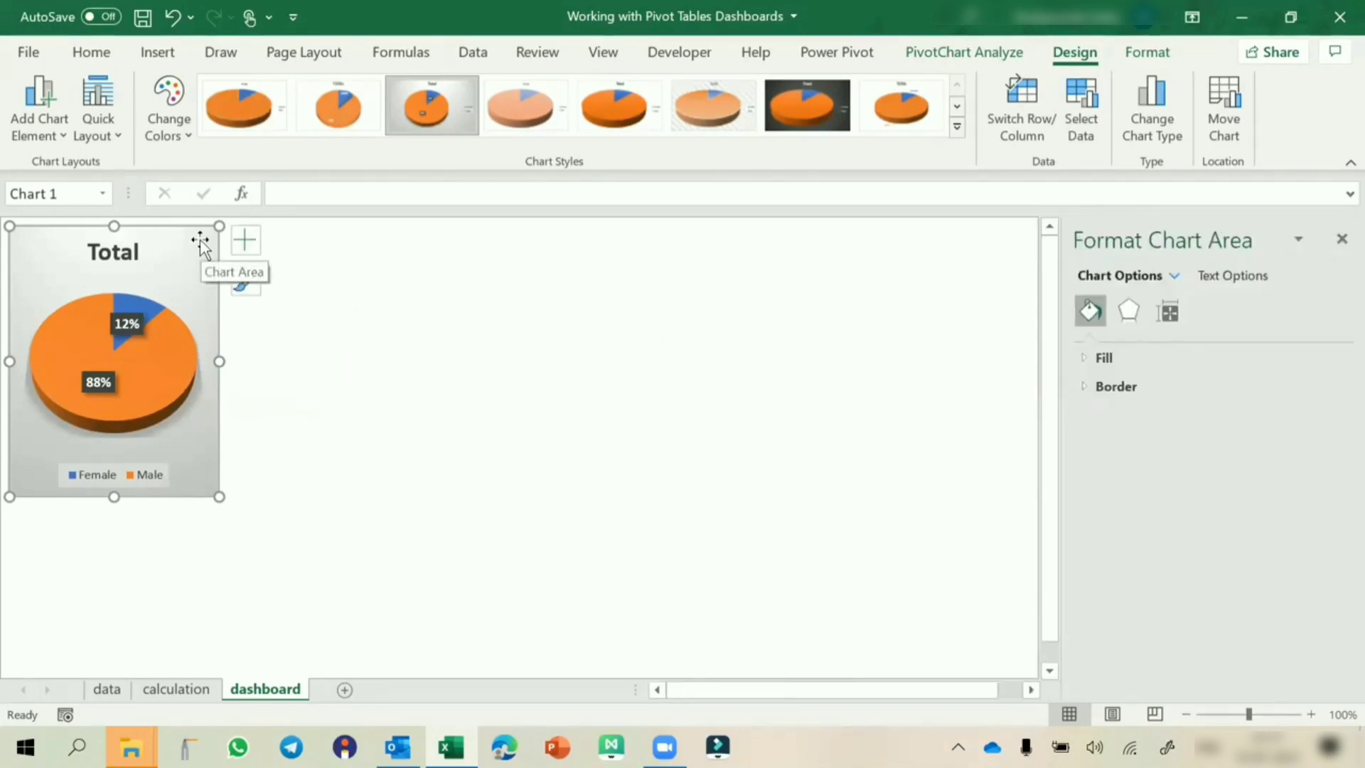
pyautogui.click(1082, 386)
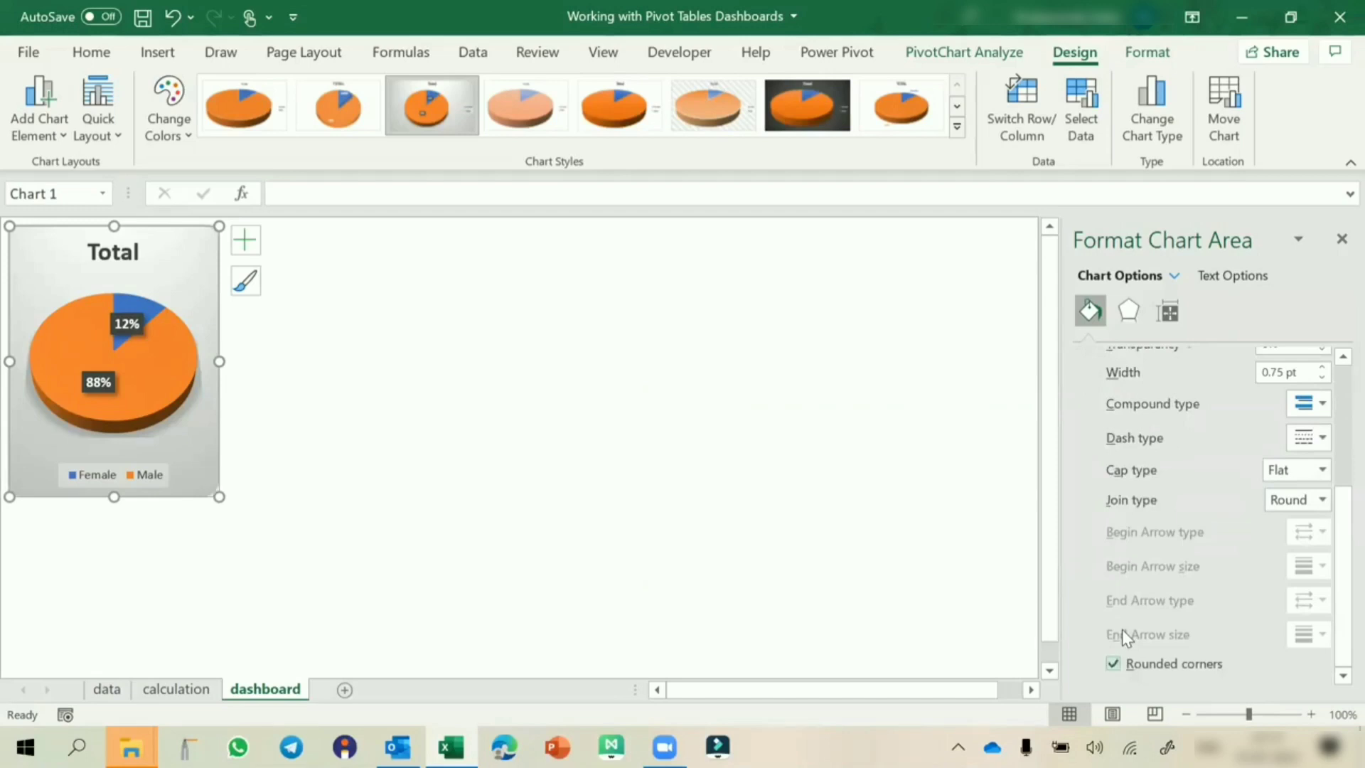
pyautogui.click(1113, 663)
pyautogui.click(1341, 239)
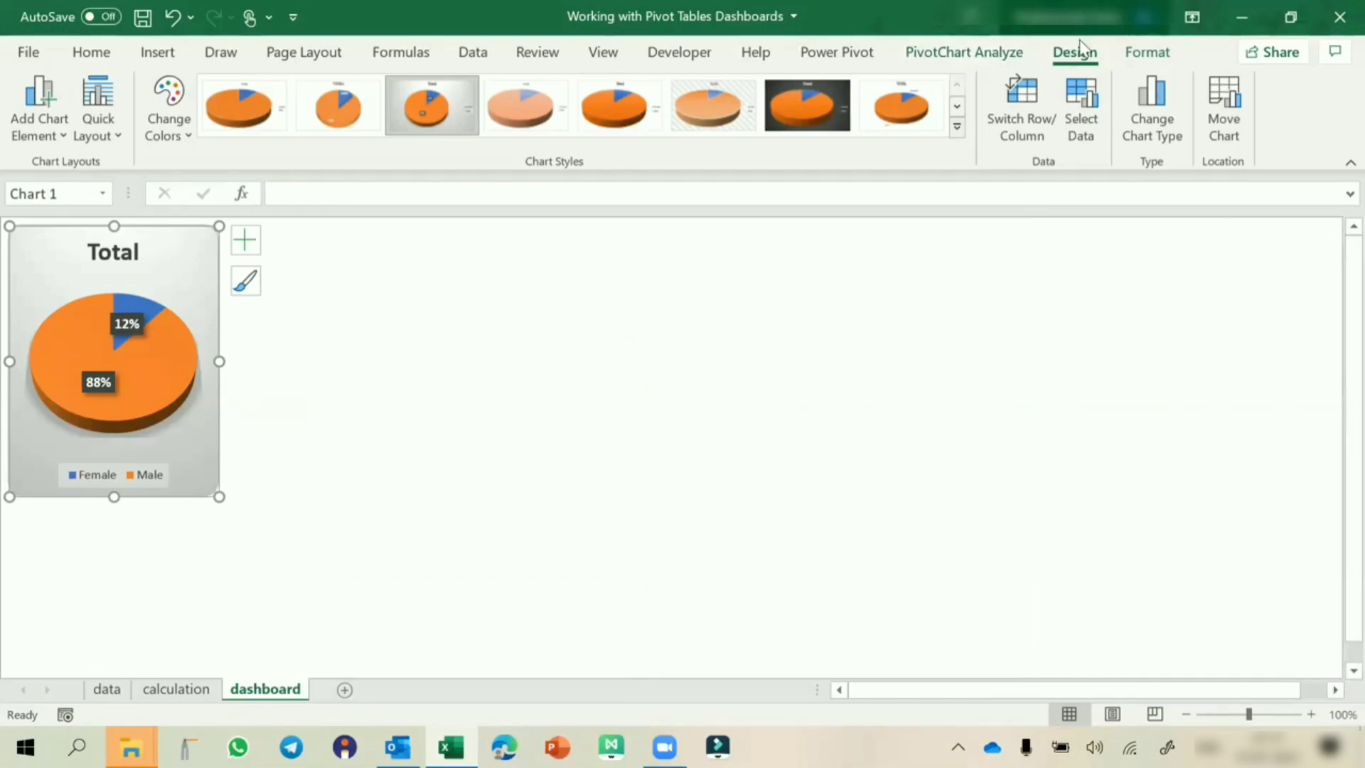
# Apply an outer shadow cast below the gender pie chart's frame
pyautogui.click(1138, 54)
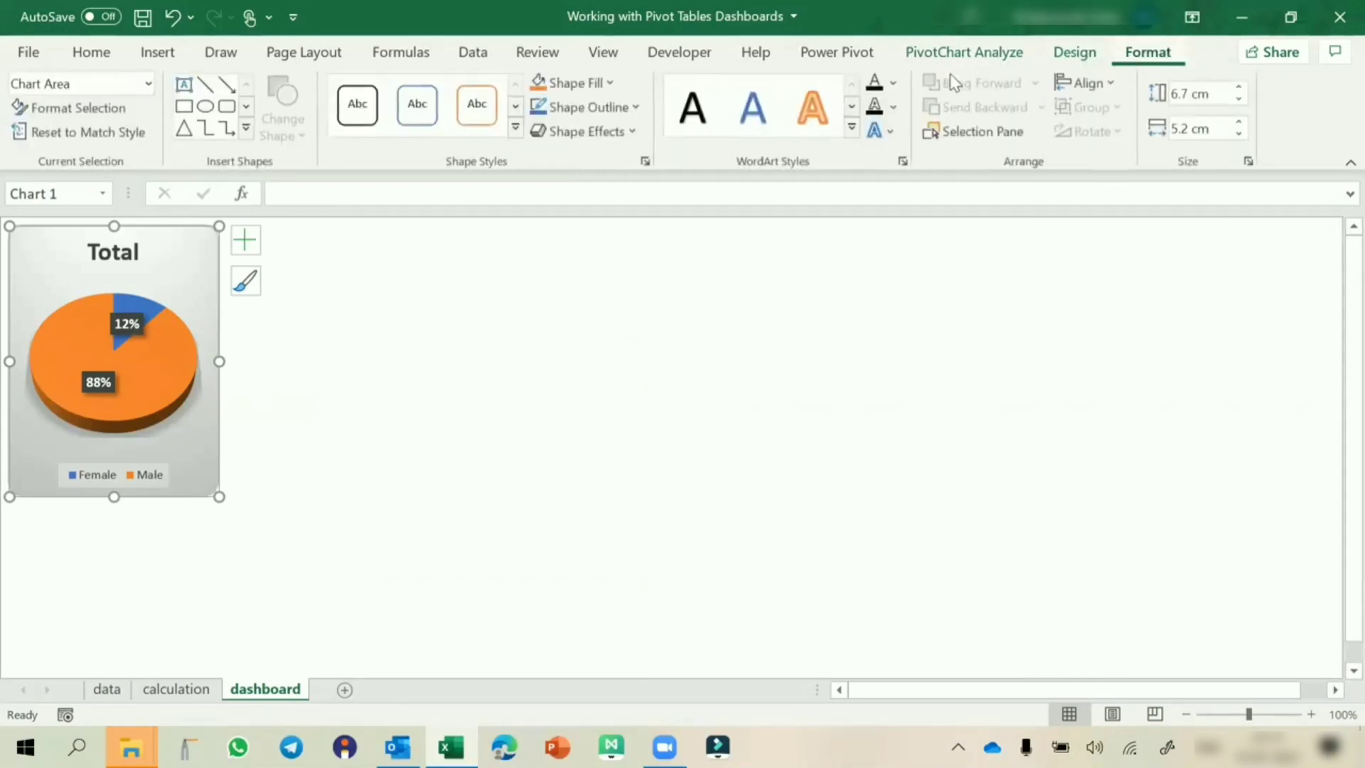
pyautogui.click(619, 131)
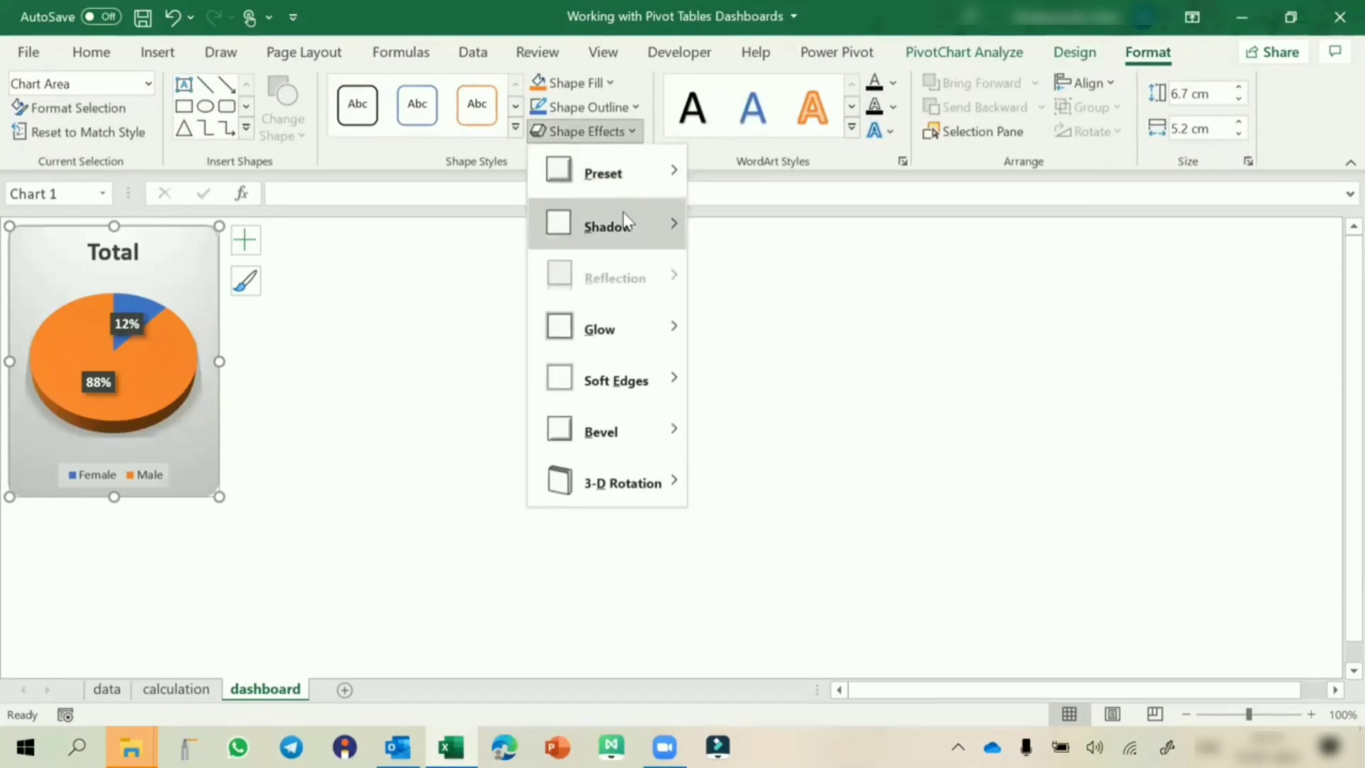
pyautogui.moveTo(625, 223)
pyautogui.click(777, 296)
pyautogui.click(681, 361)
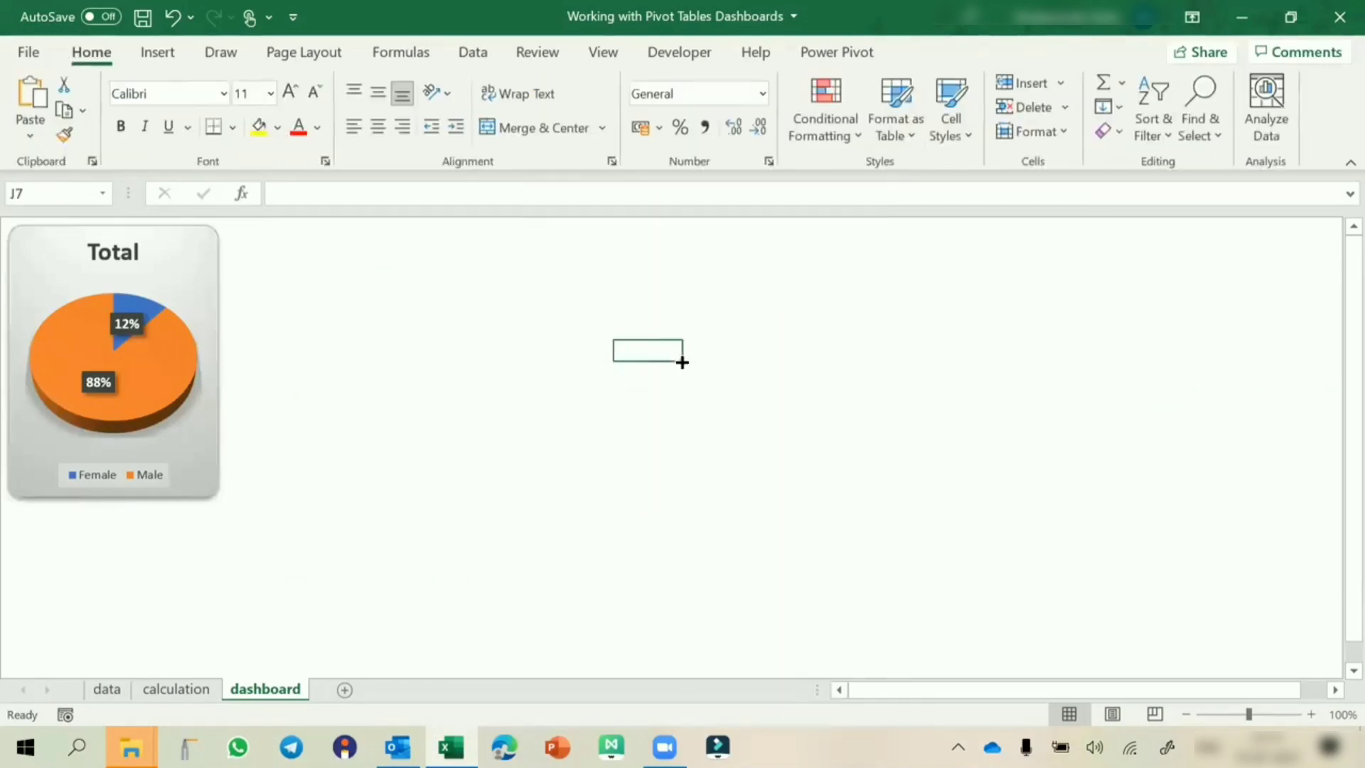
# Change the pie chart's title to "Gender Wise"
pyautogui.doubleClick(126, 262)
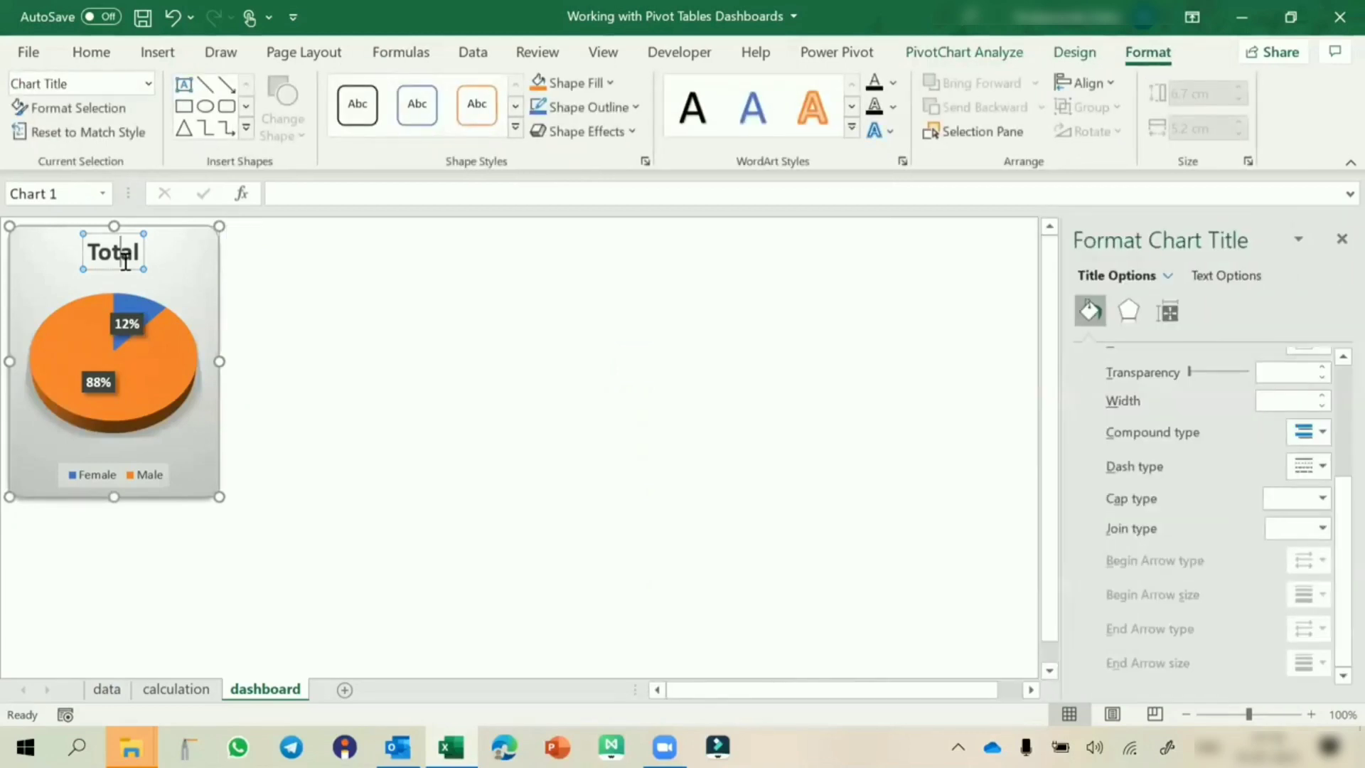
pyautogui.doubleClick(125, 262)
pyautogui.write('Gender Wise')
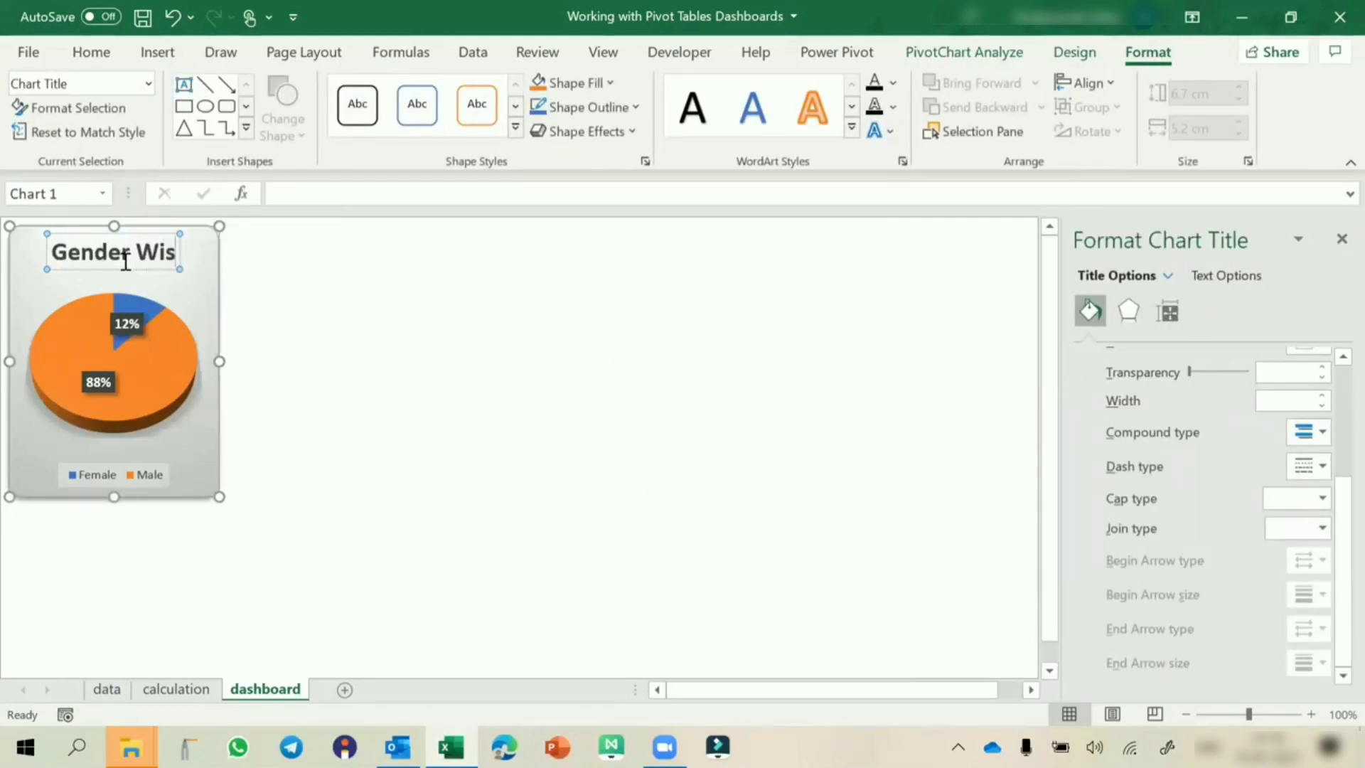
pyautogui.click(193, 285)
pyautogui.click(384, 326)
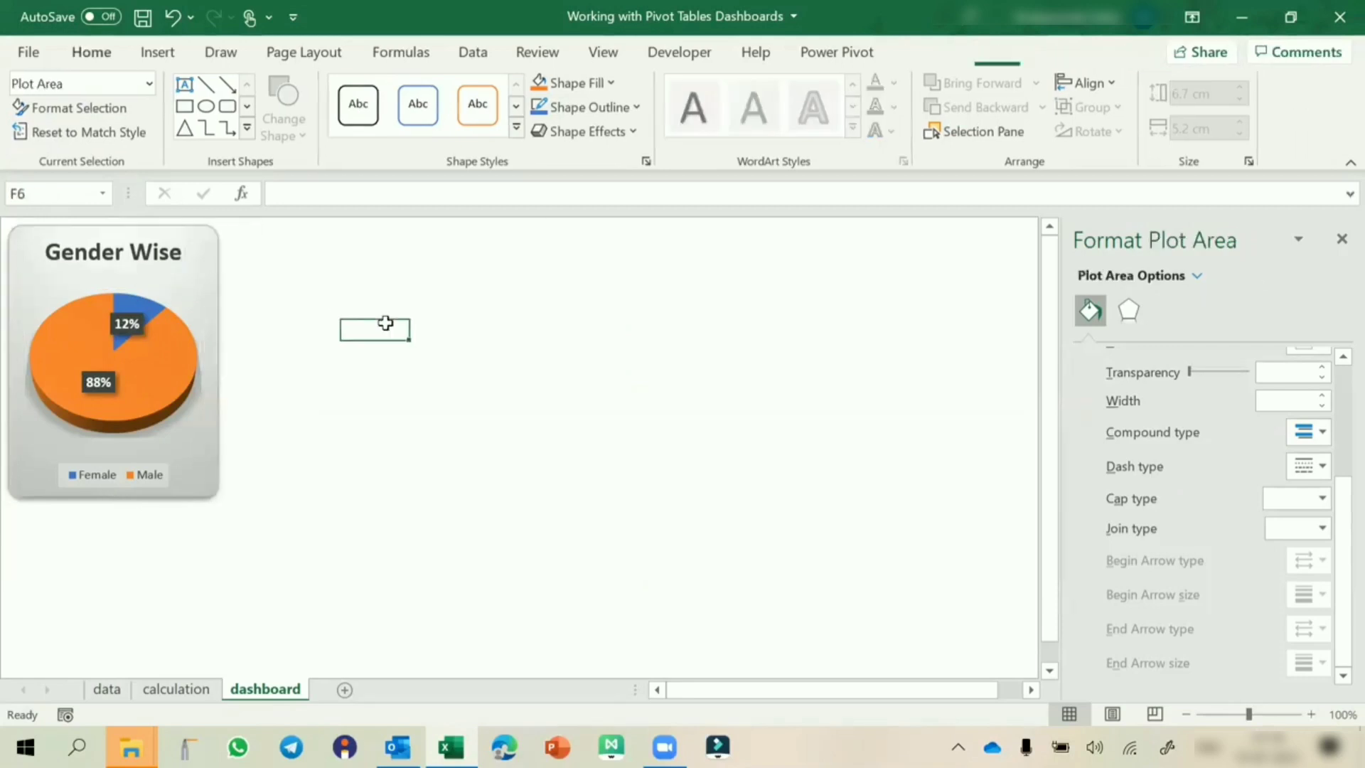
# Insert a 2-D clustered bar PivotChart from the department average marks PivotTable on the calculation sheet
pyautogui.click(176, 689)
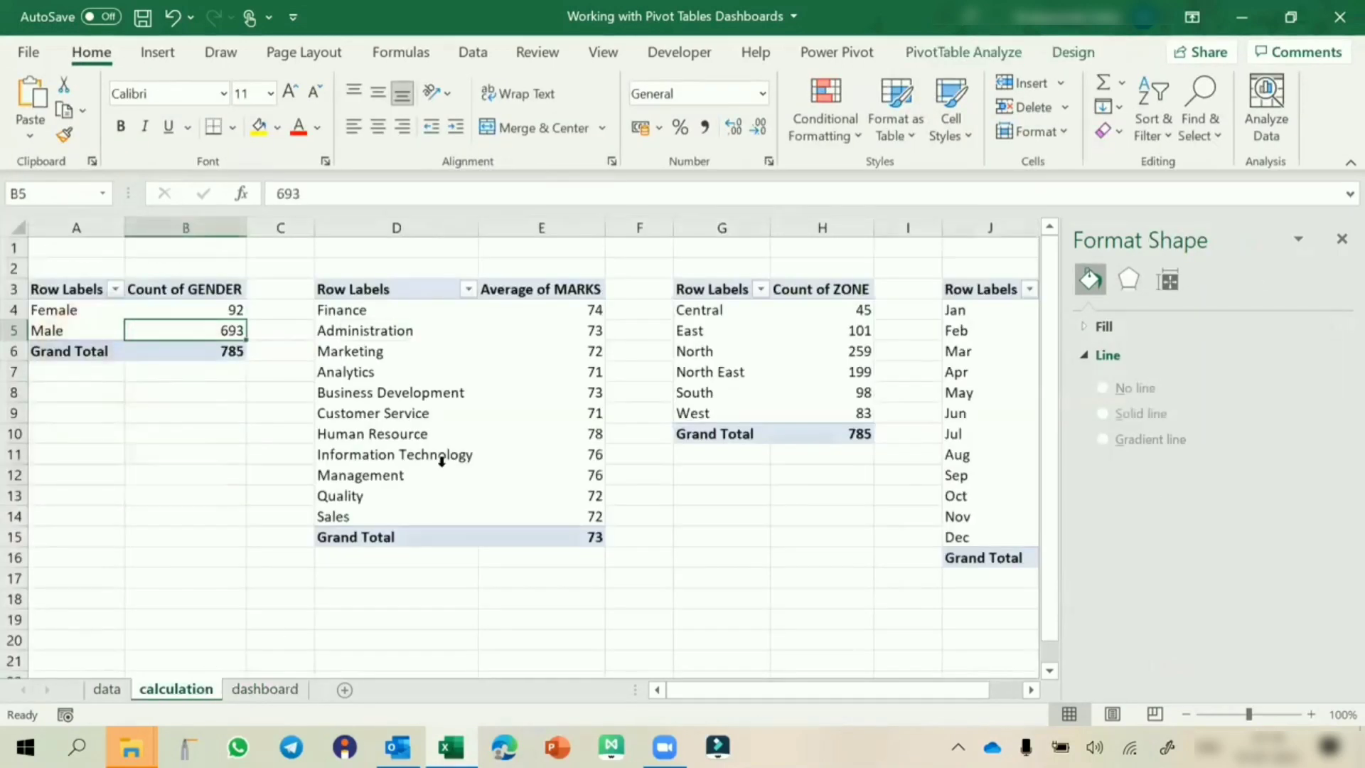
pyautogui.click(417, 348)
pyautogui.click(157, 52)
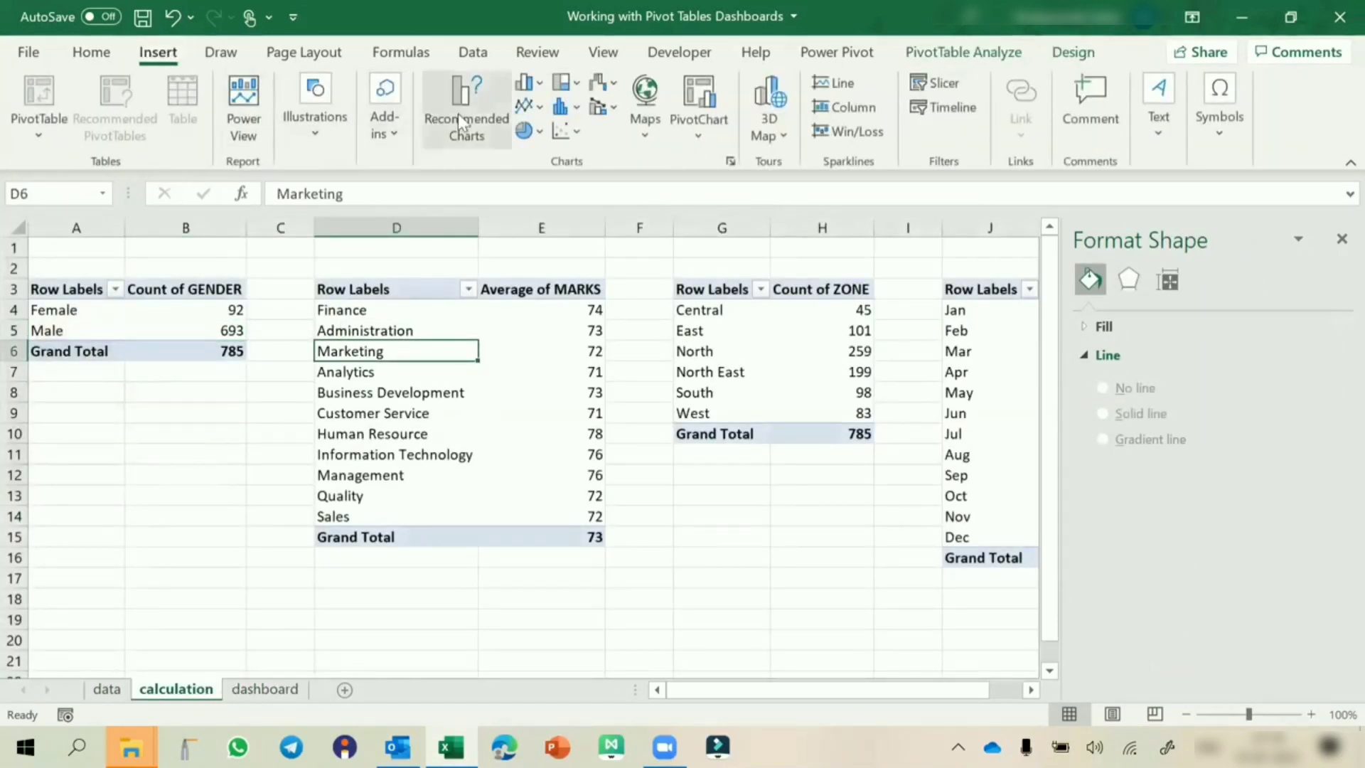
pyautogui.click(534, 87)
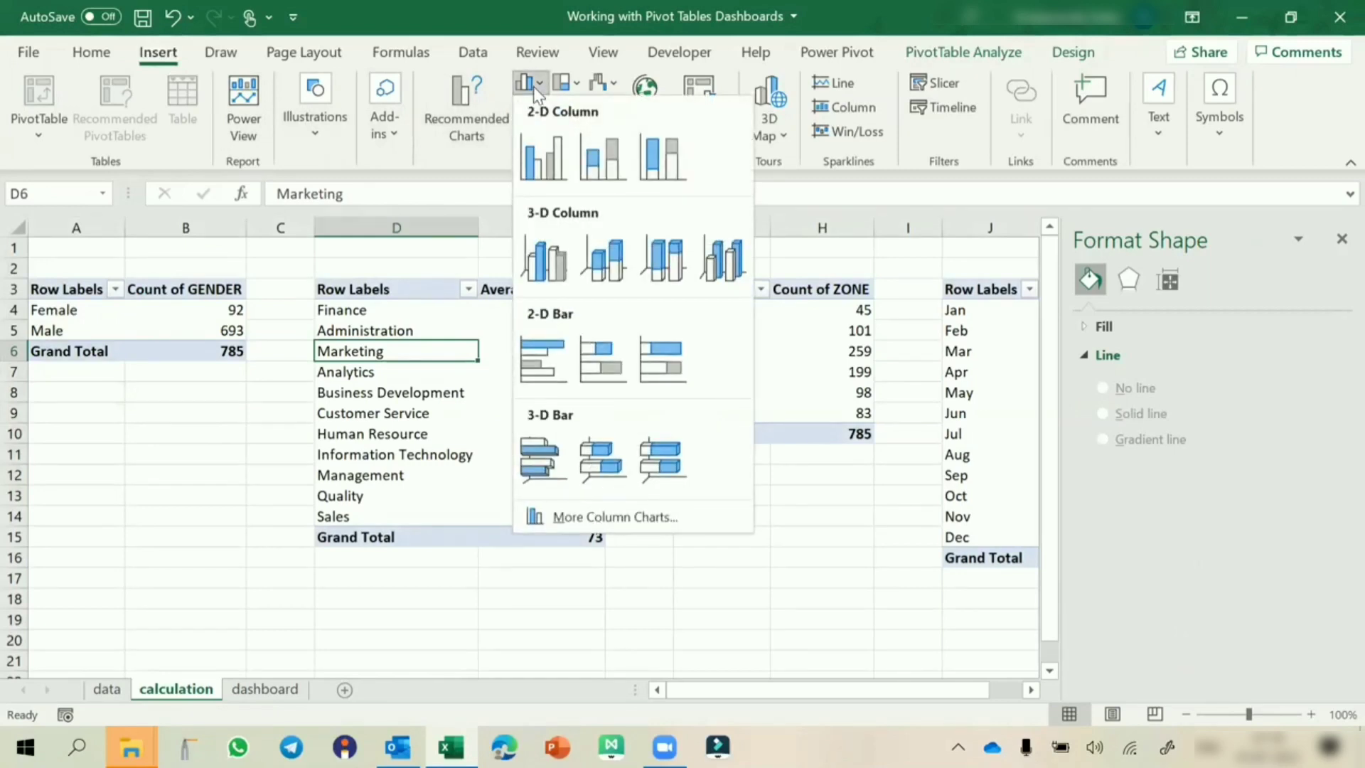
pyautogui.click(544, 367)
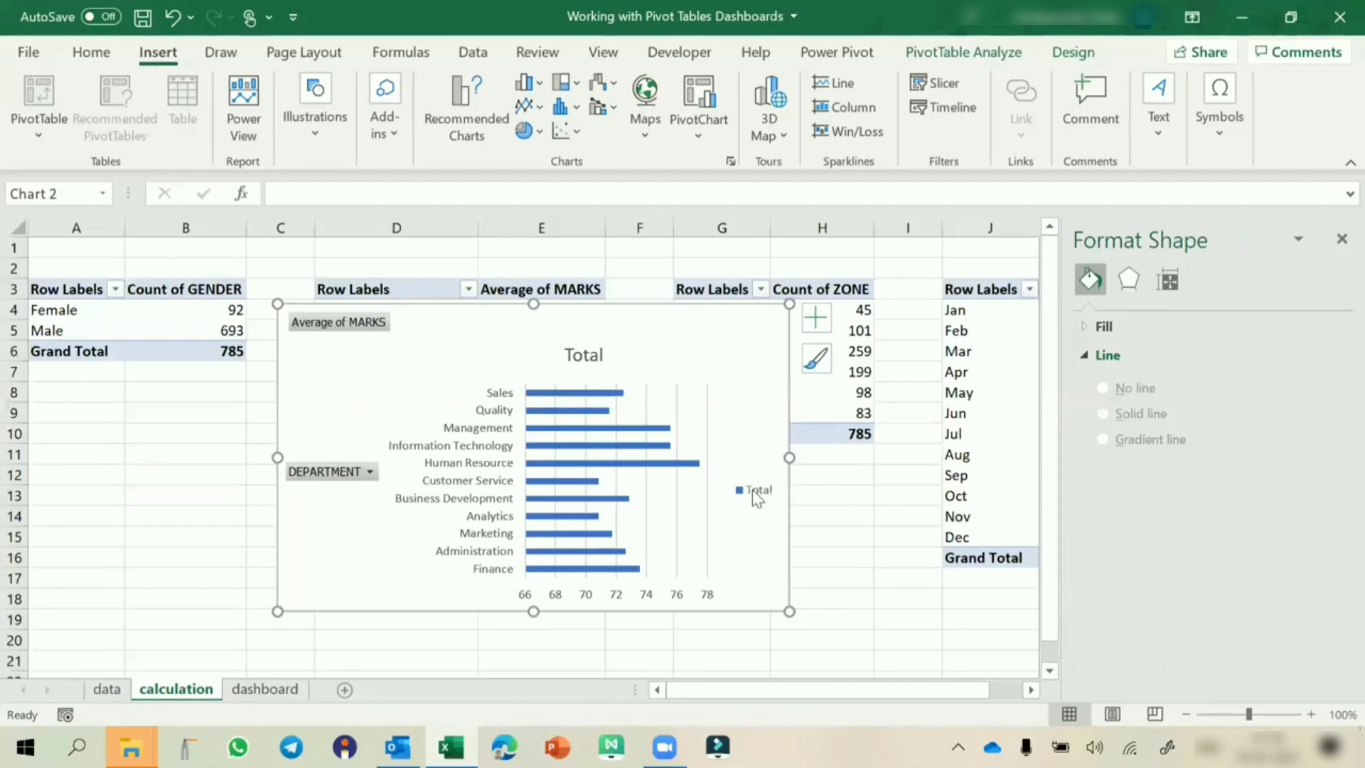
# Hide all field buttons on the department bar chart and delete its legend
pyautogui.rightClick(756, 499)
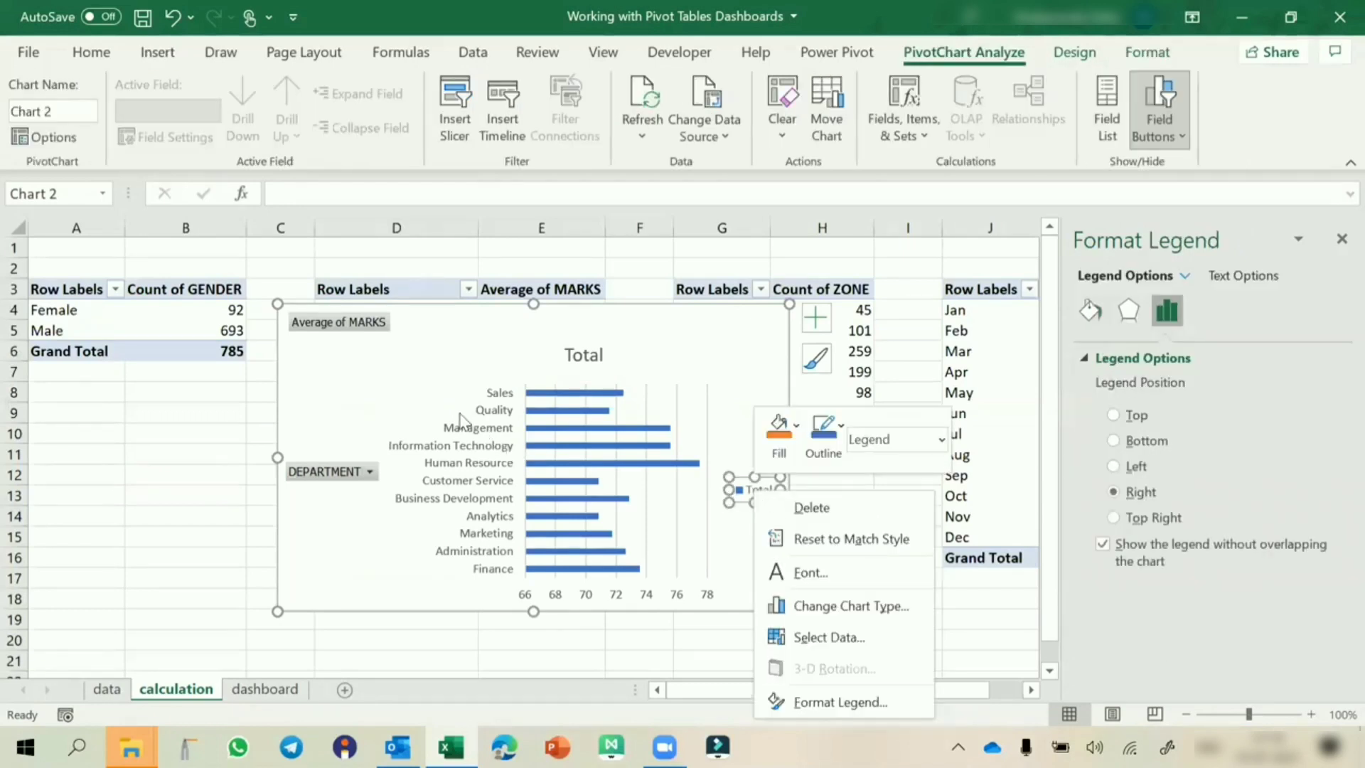
pyautogui.click(383, 325)
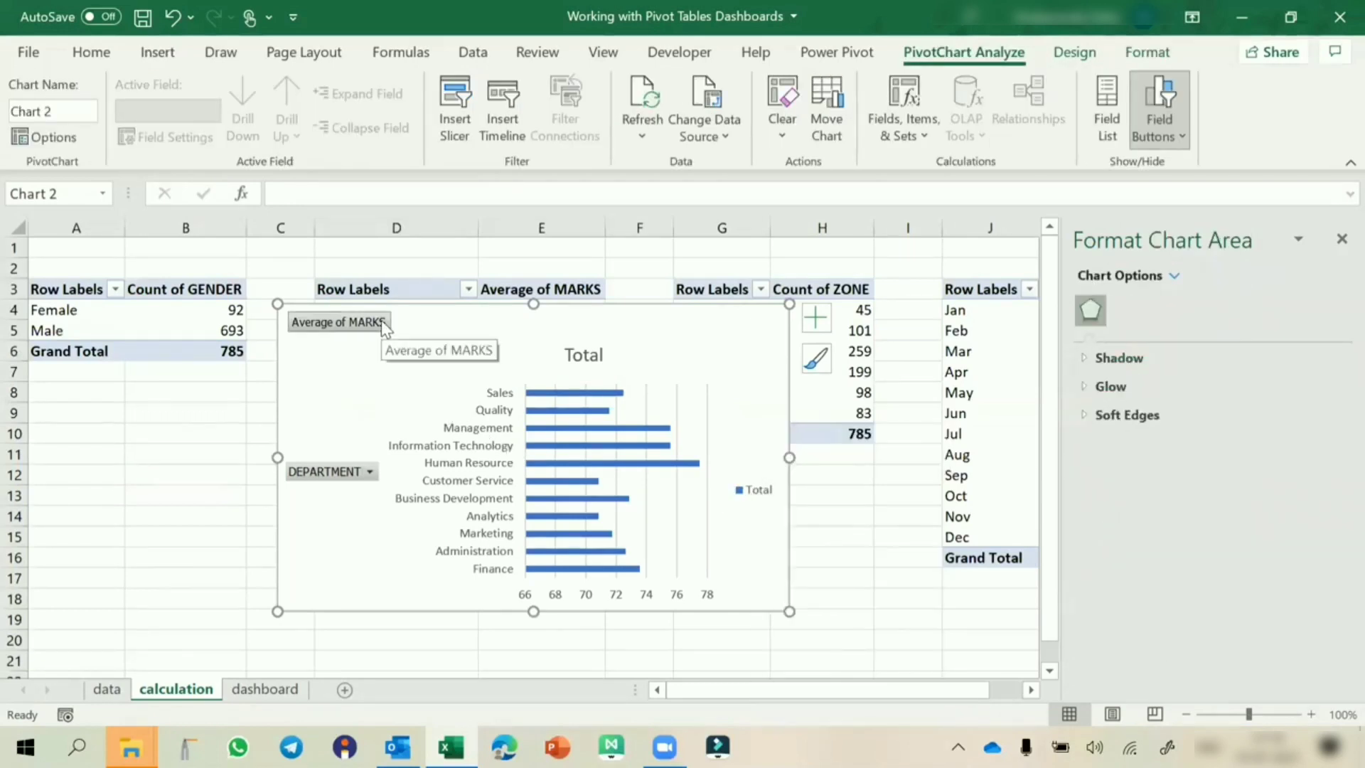
pyautogui.click(1154, 118)
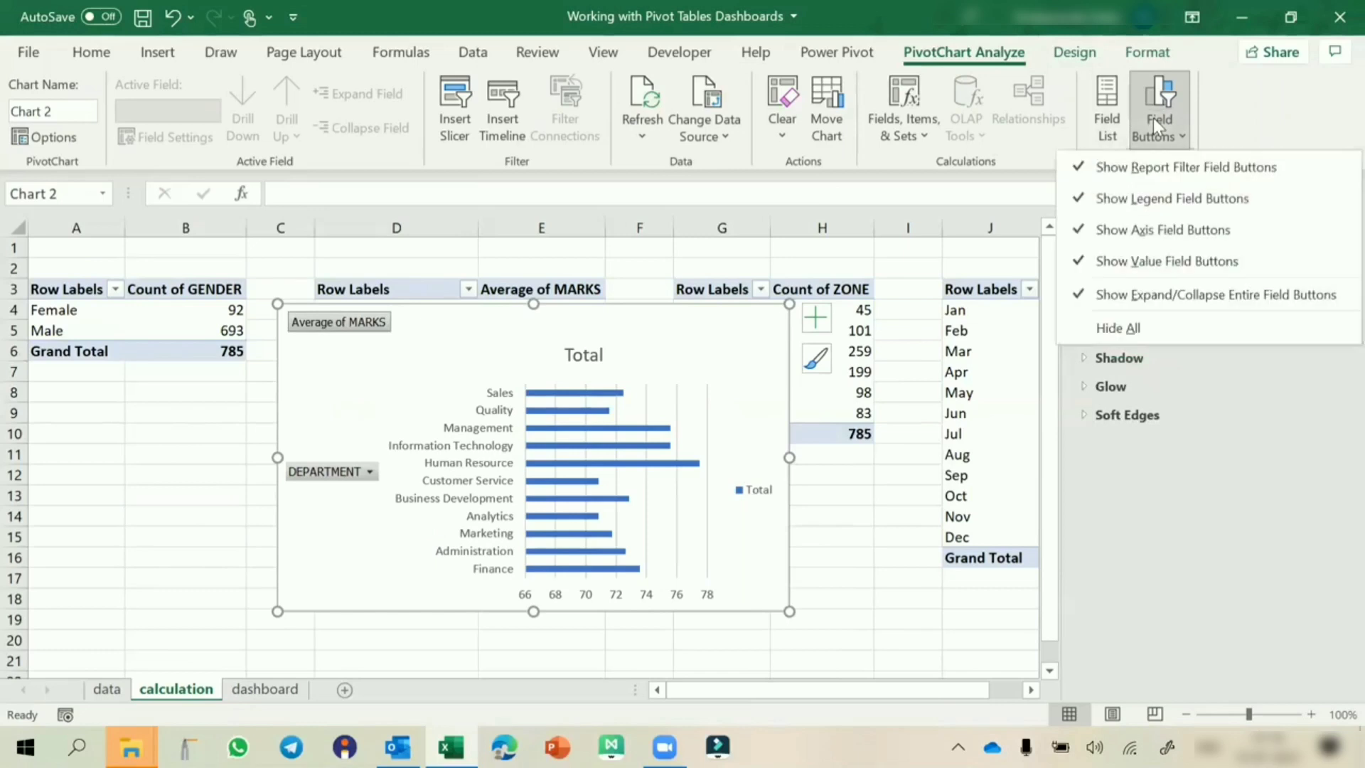
pyautogui.click(1147, 326)
pyautogui.click(757, 481)
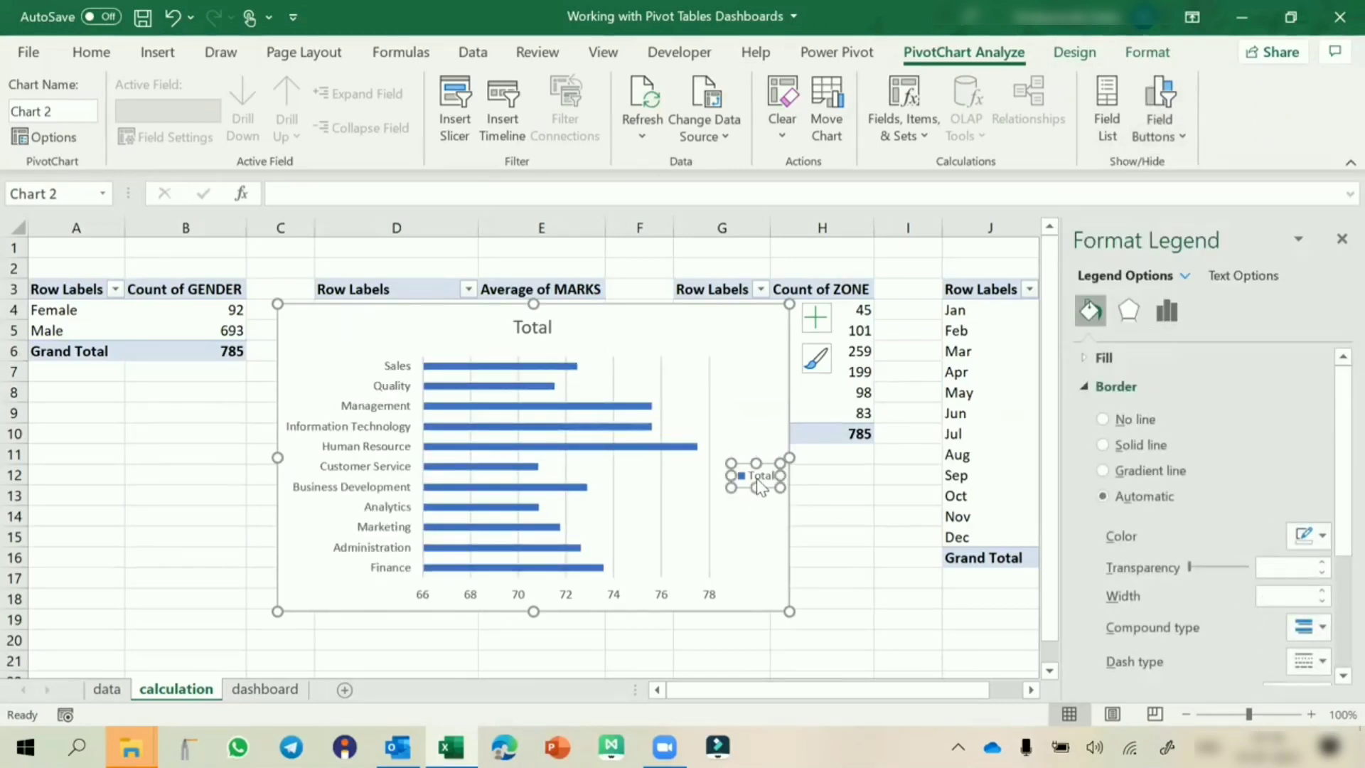
pyautogui.press('Delete')
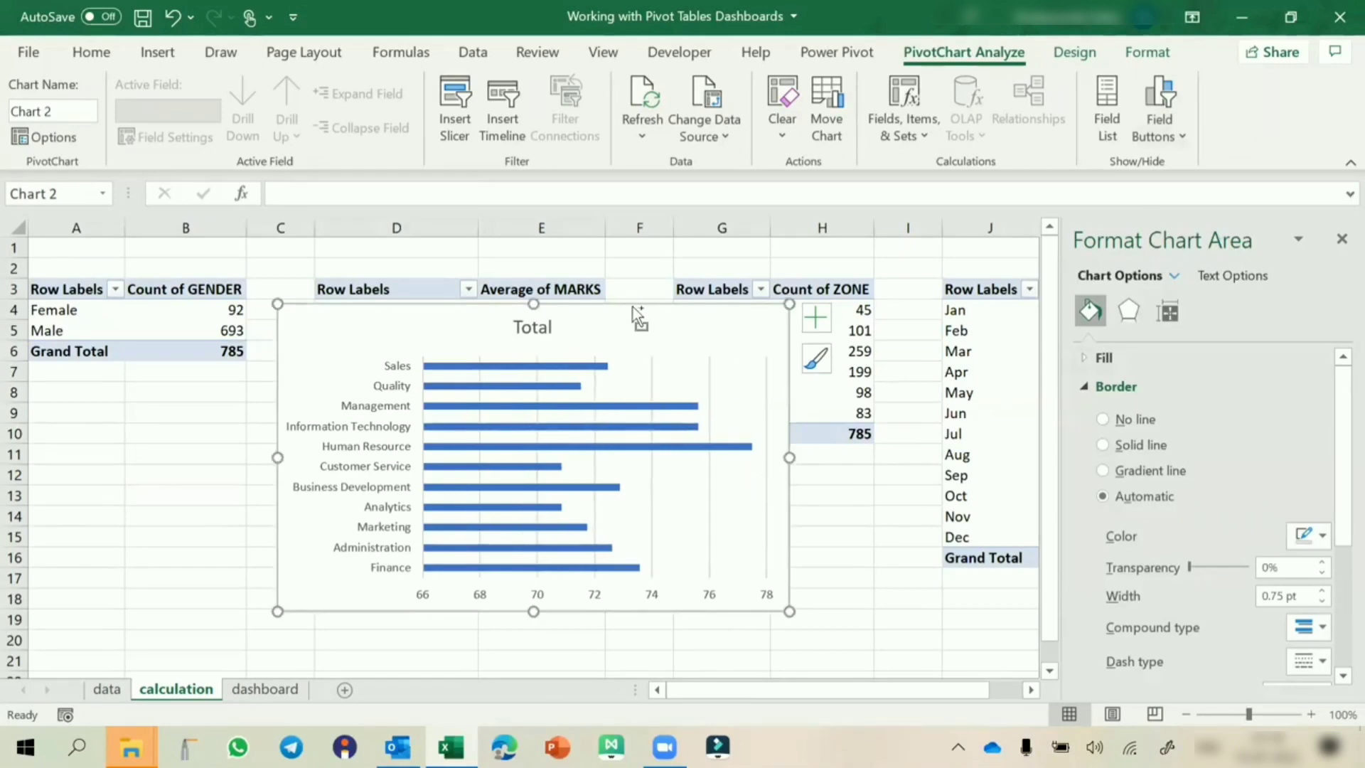
# Move the department bar chart to the dashboard sheet and place it directly beside the Gender Wise chart
pyautogui.hotkey('ctrl', 'x')
pyautogui.click(263, 689)
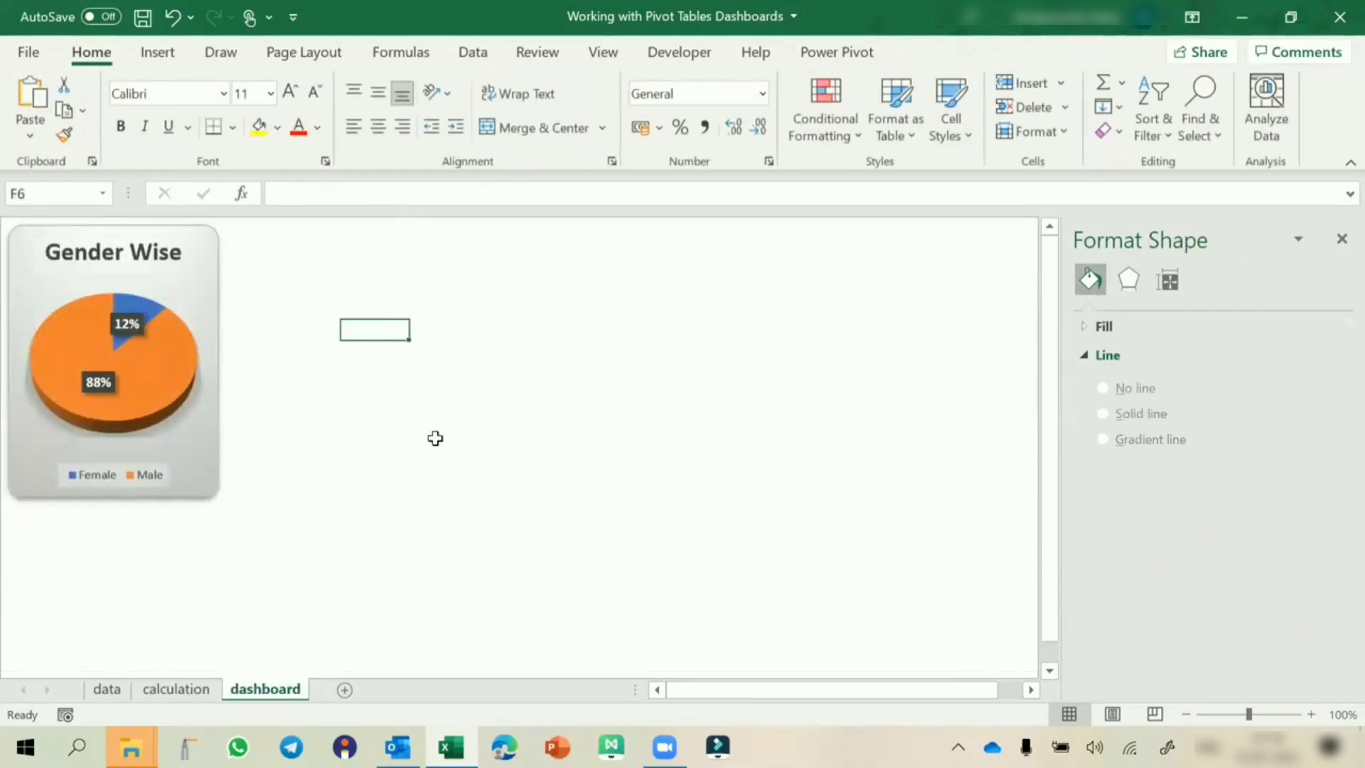
pyautogui.click(435, 438)
pyautogui.hotkey('ctrl', 'v')
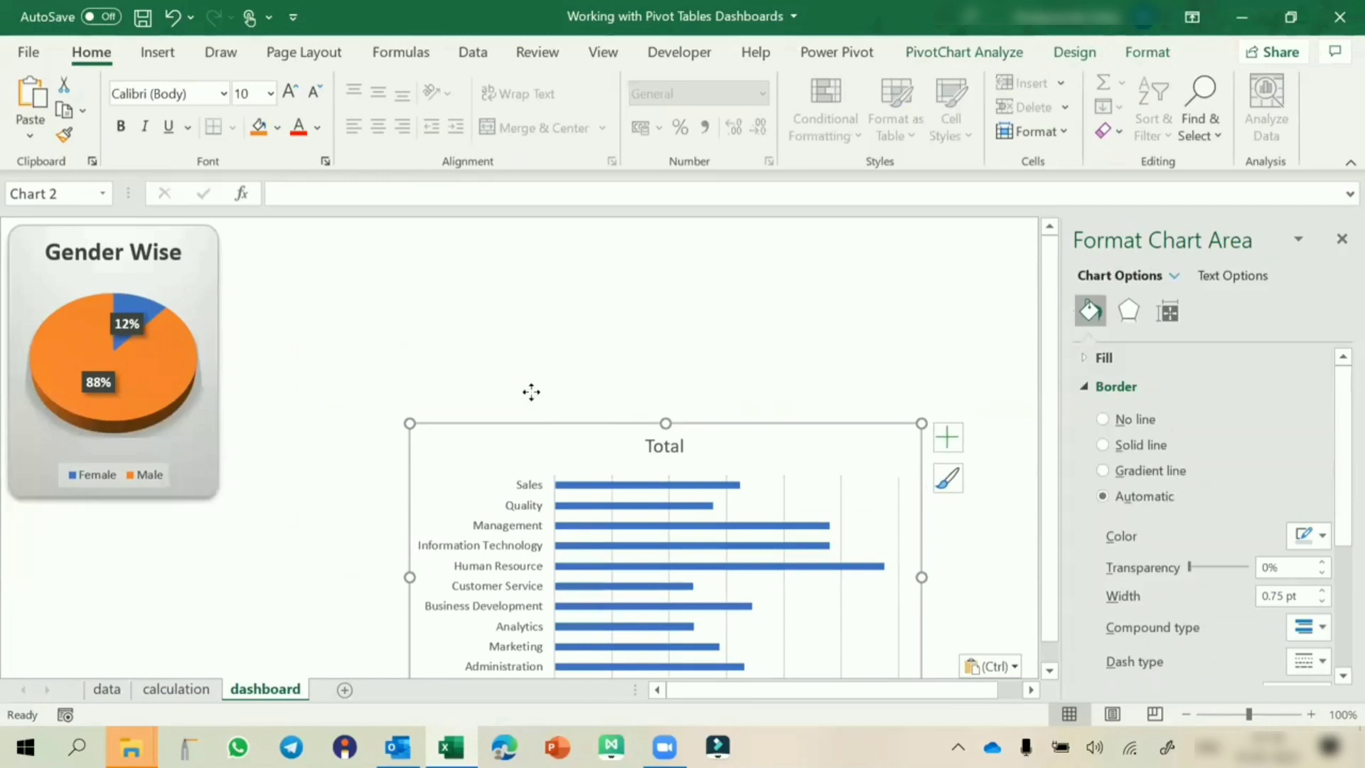
pyautogui.moveTo(531, 392); pyautogui.dragTo(353, 229)
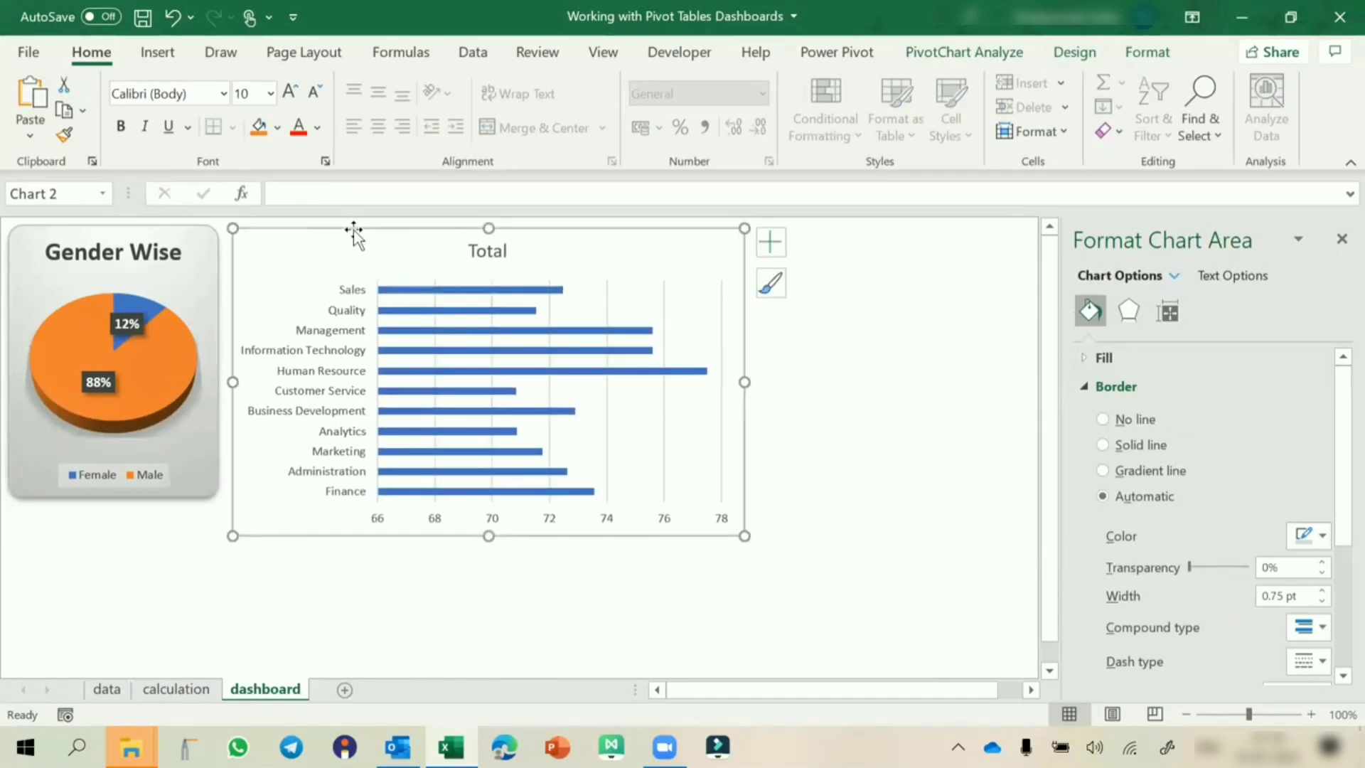
# Give the department bar chart rounded corners and an outer shadow cast below its frame
pyautogui.scroll(-3, 1211, 429)
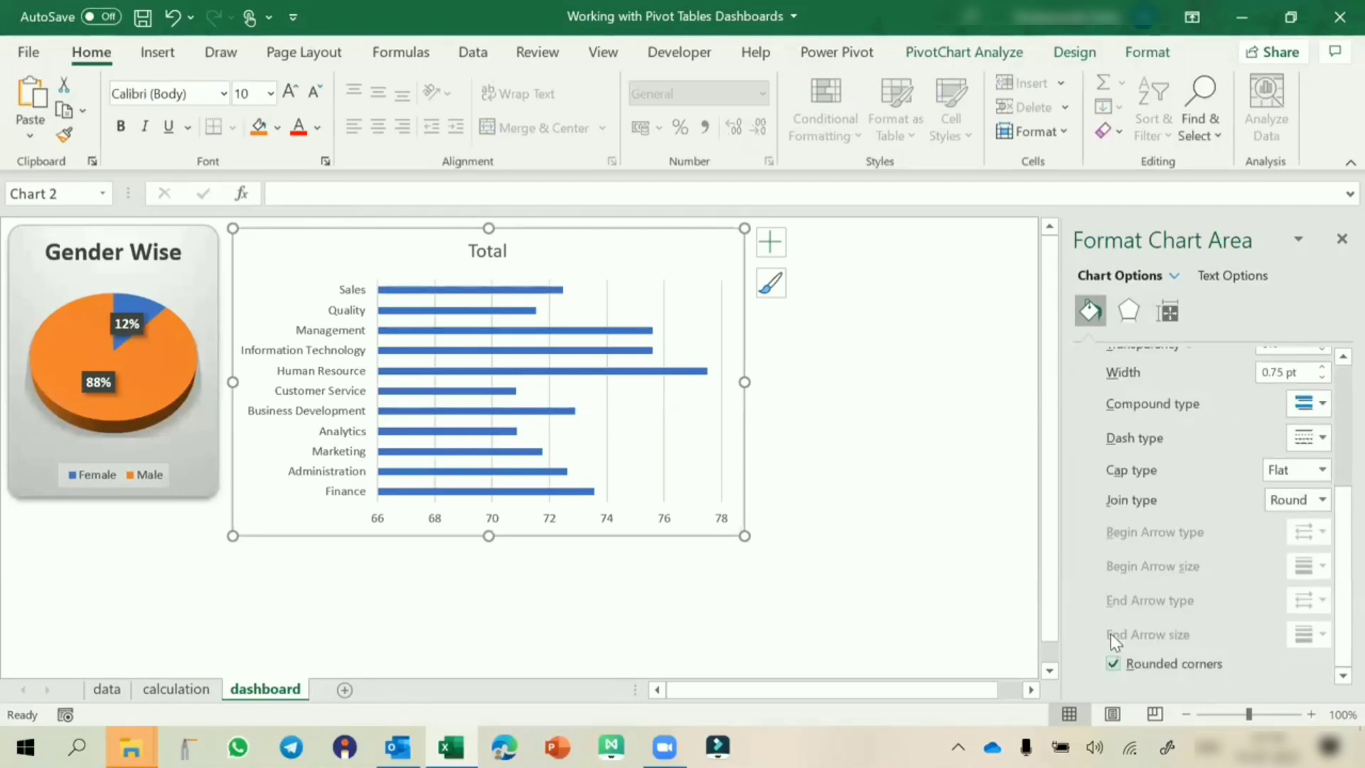
pyautogui.click(1147, 52)
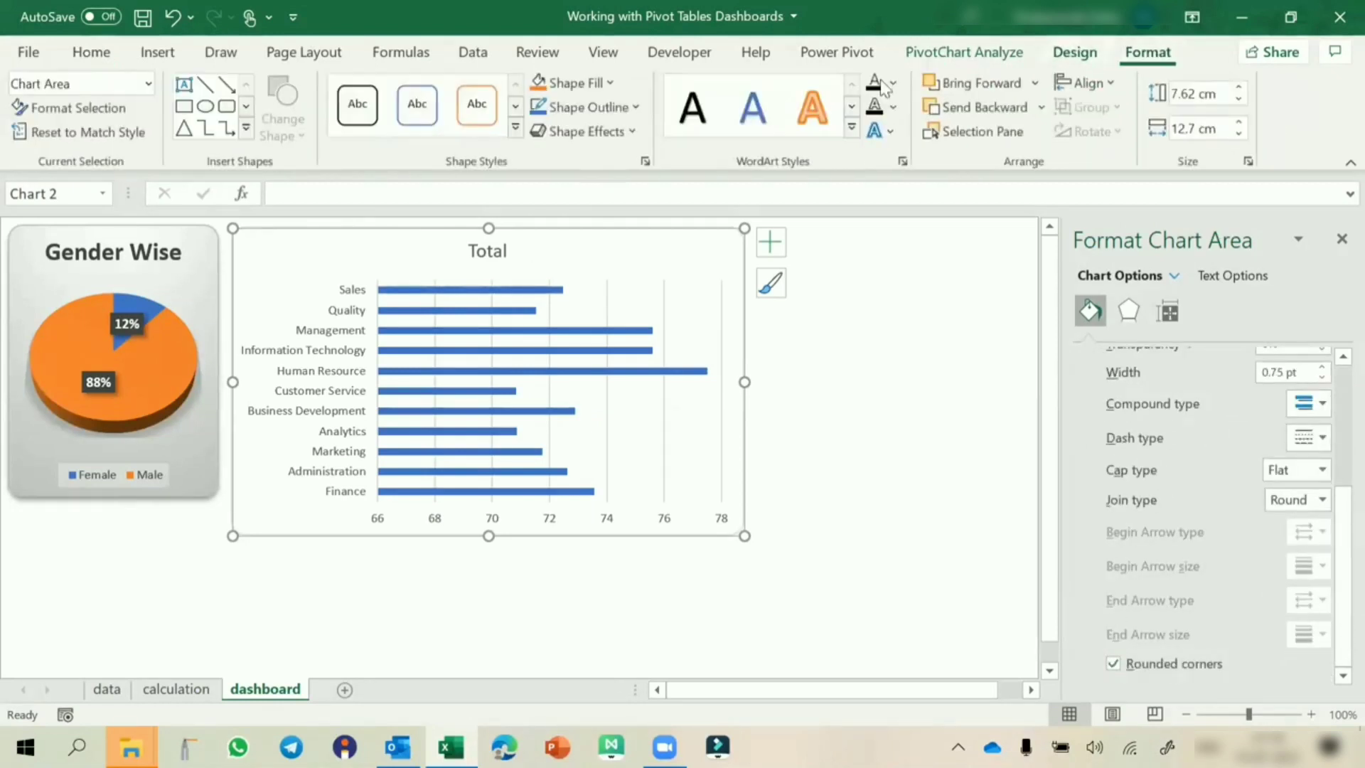
pyautogui.click(616, 131)
pyautogui.moveTo(623, 214)
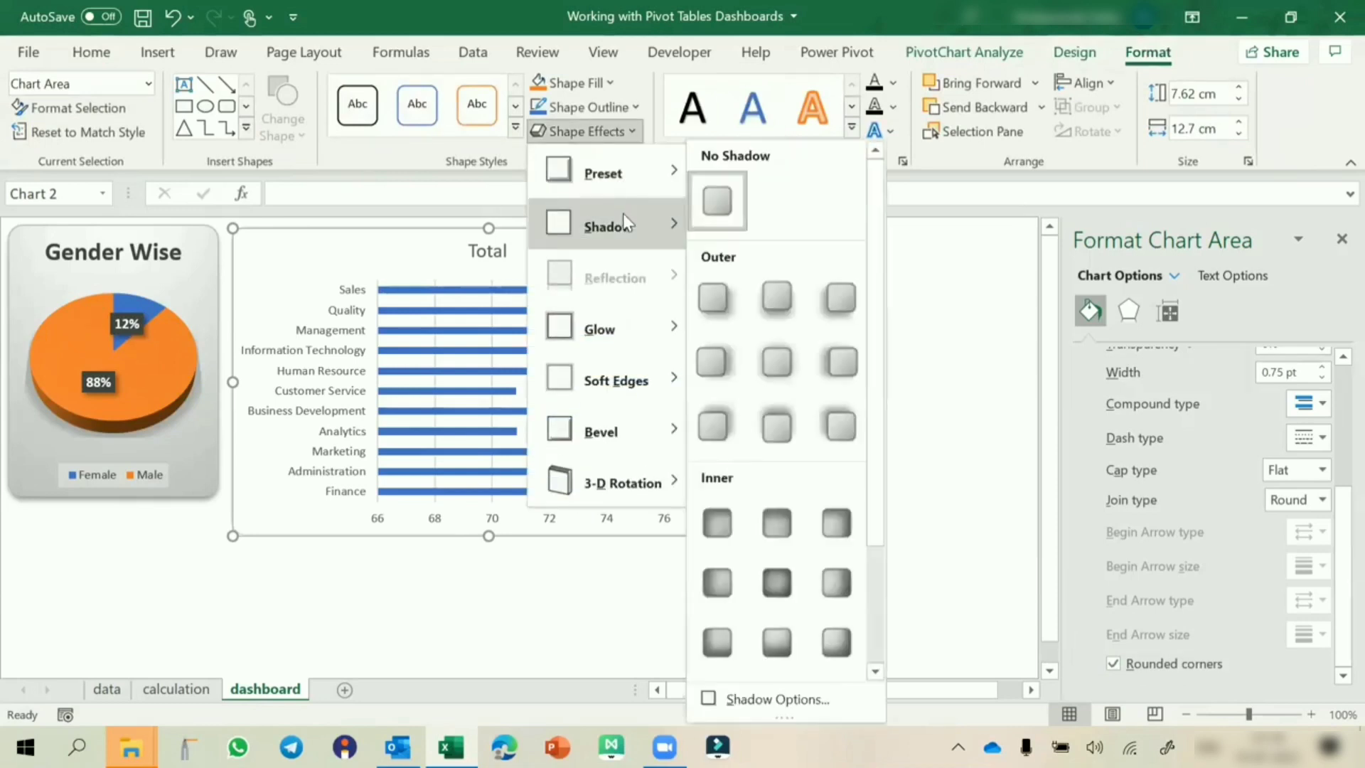
pyautogui.click(775, 290)
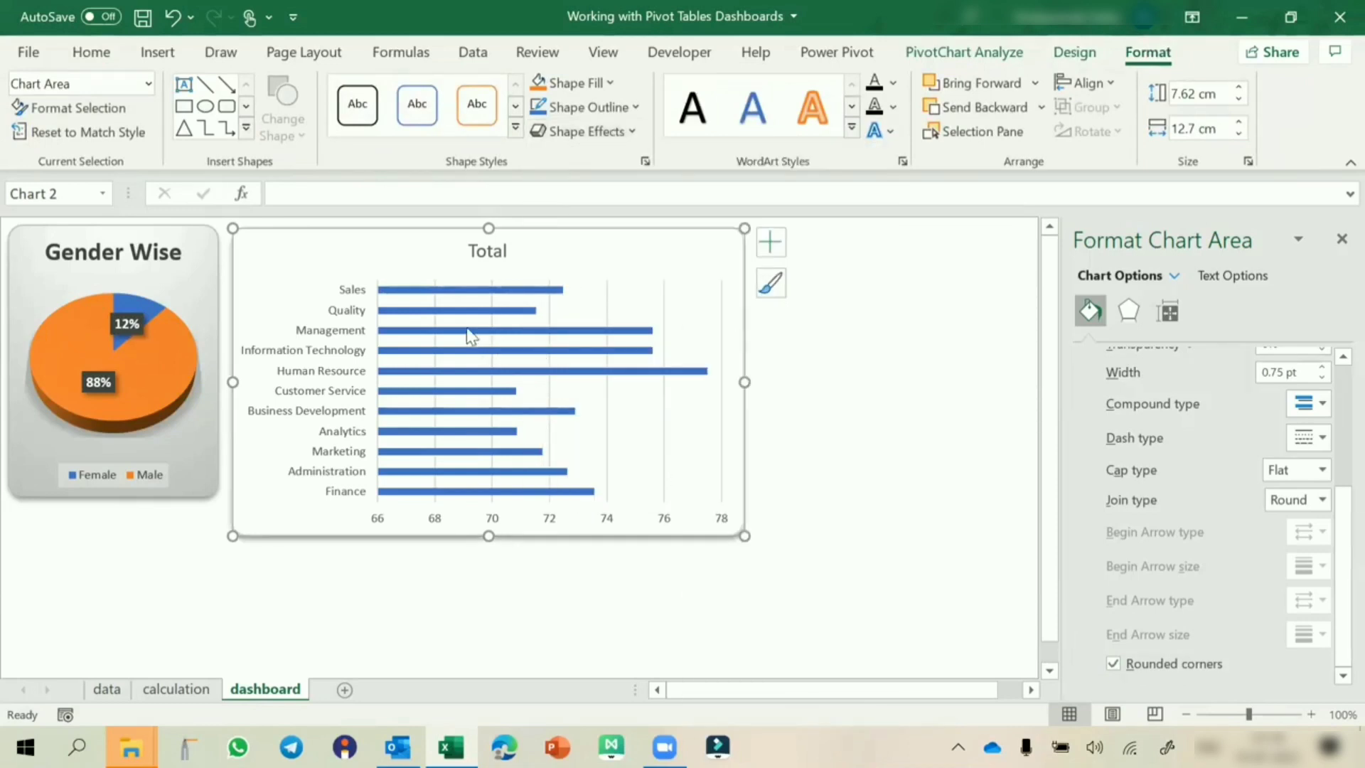
# Add primary major horizontal gridlines to the department bar chart
pyautogui.click(769, 251)
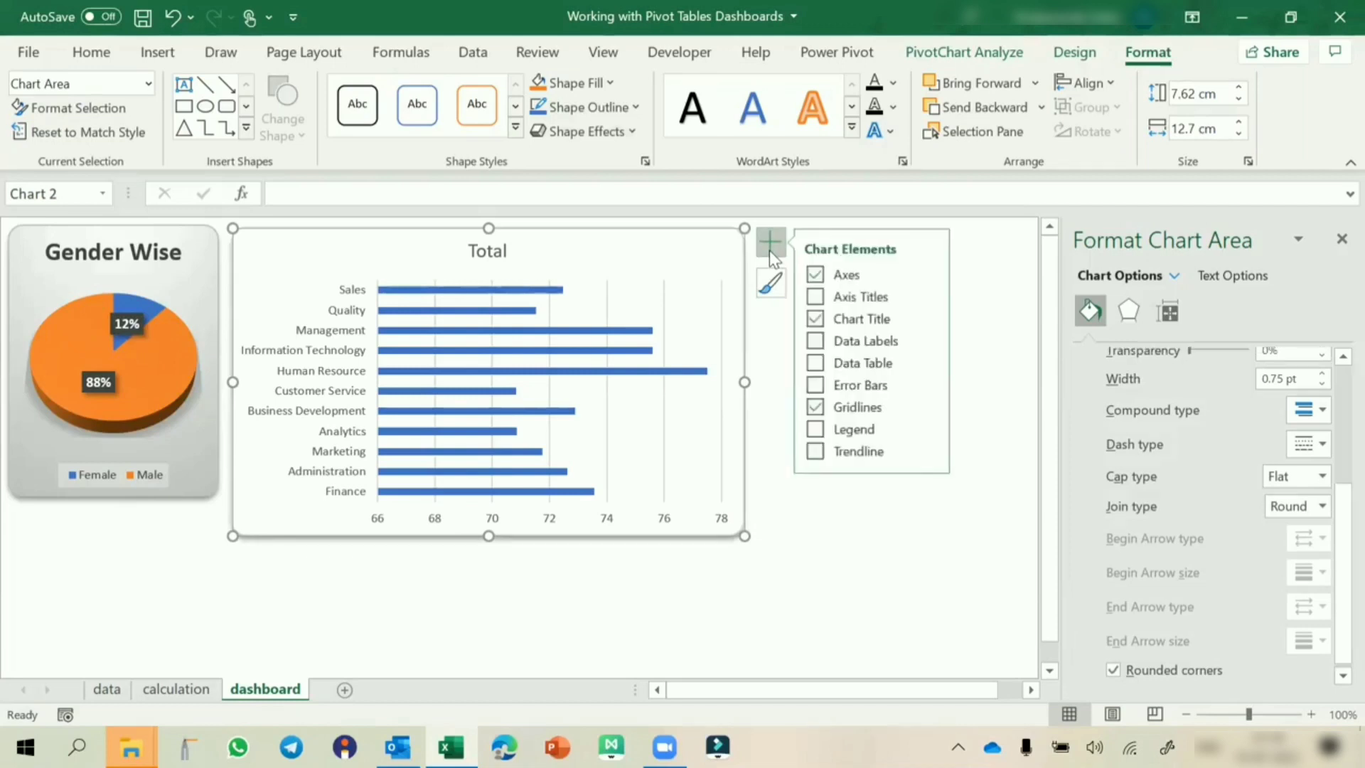
pyautogui.click(928, 406)
pyautogui.click(967, 439)
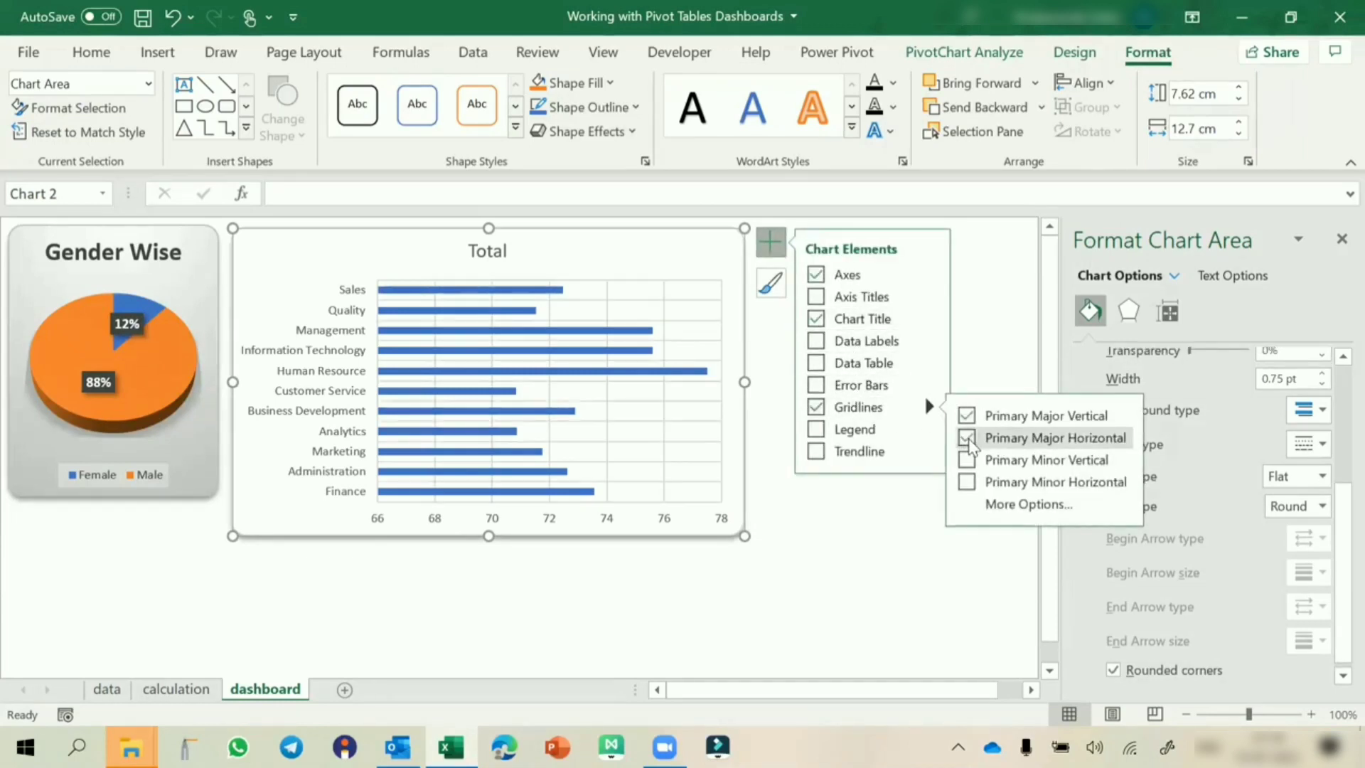
# Thicken the department chart's bars by setting the data series gap width to 20%
pyautogui.rightClick(626, 337)
pyautogui.click(720, 644)
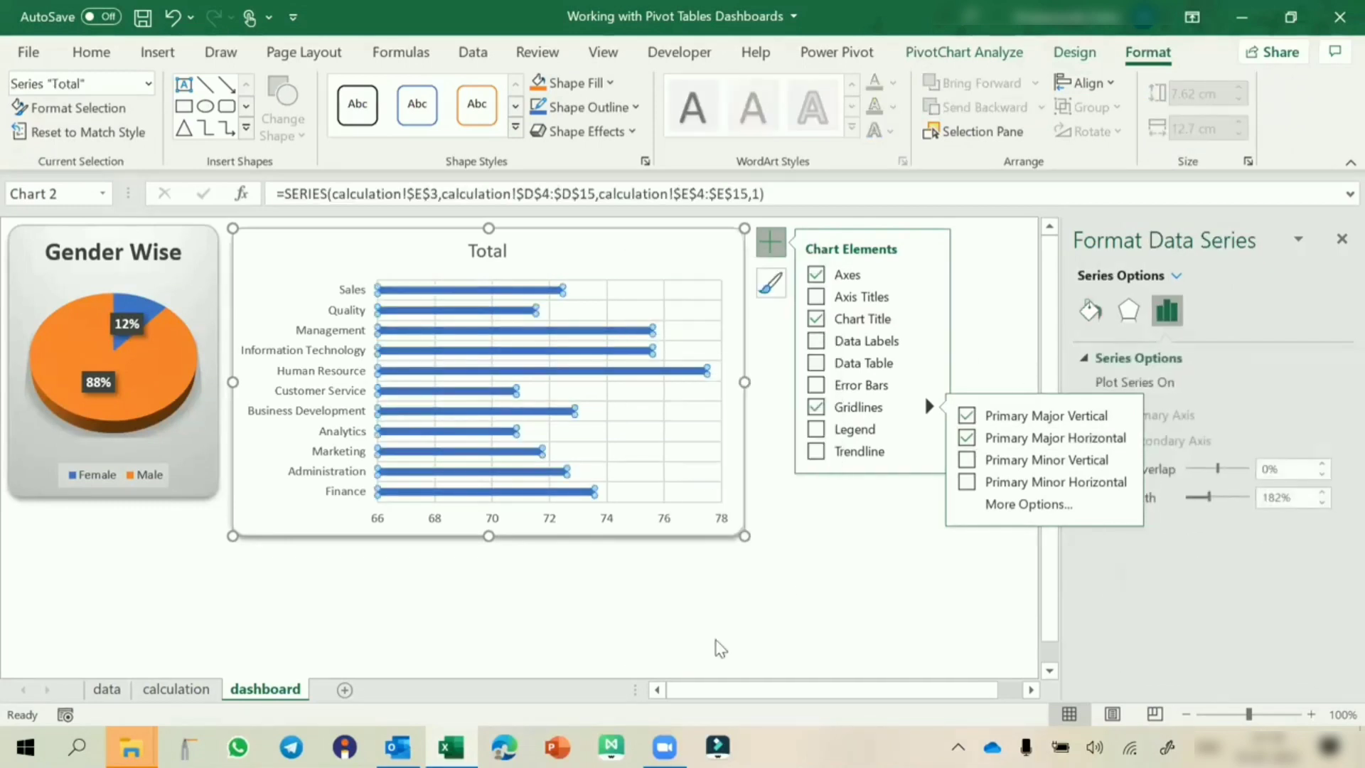
pyautogui.moveTo(1211, 499); pyautogui.dragTo(1189, 503)
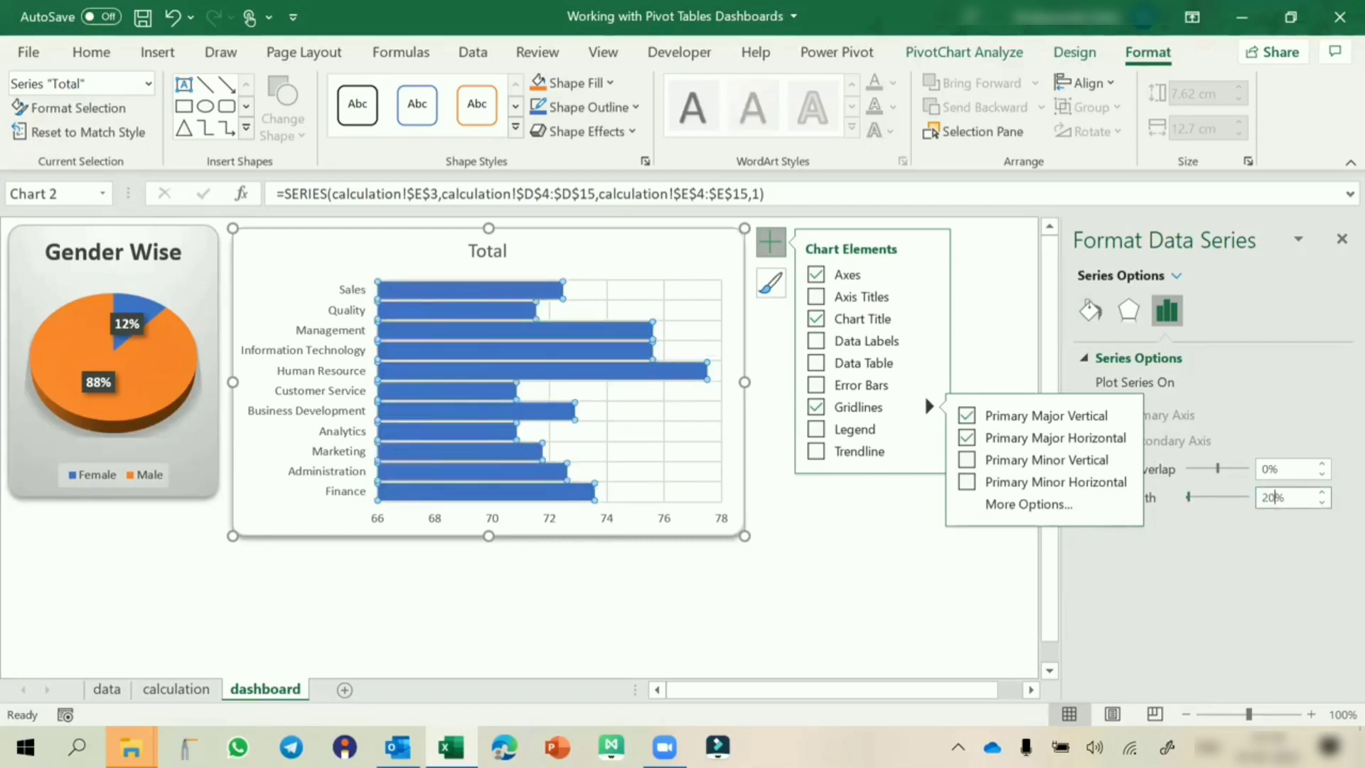
pyautogui.press('Return')
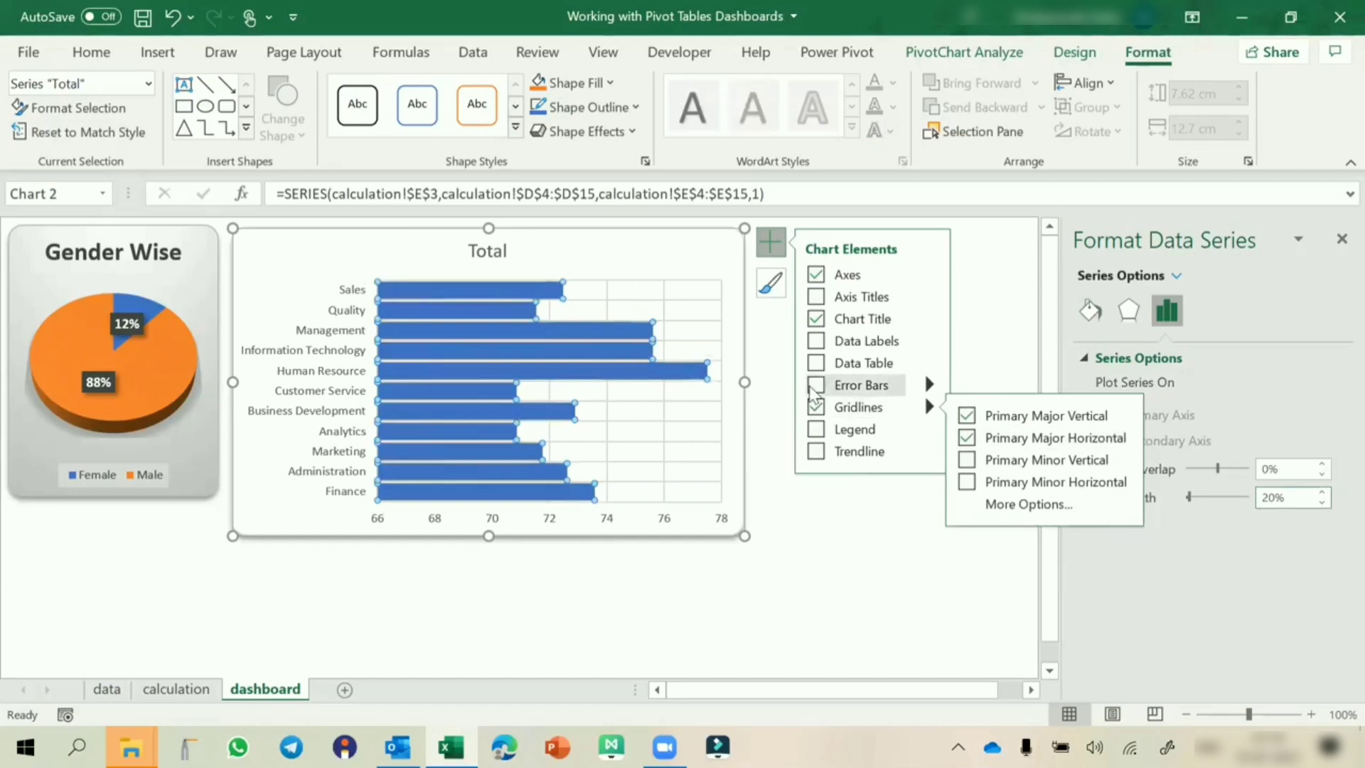
pyautogui.click(765, 449)
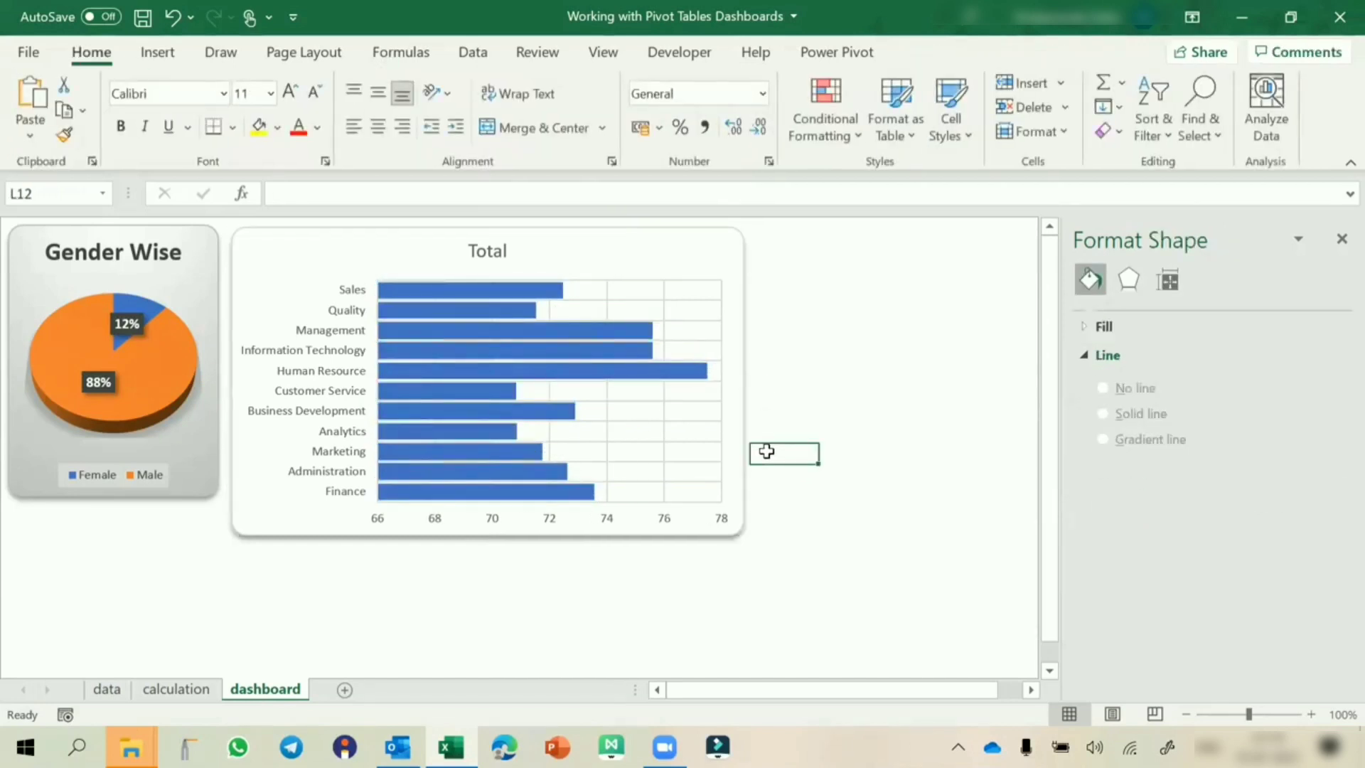
# Fill the department chart's bars with standard green and apply a dark-variation gradient to them
pyautogui.click(474, 291)
pyautogui.click(1147, 55)
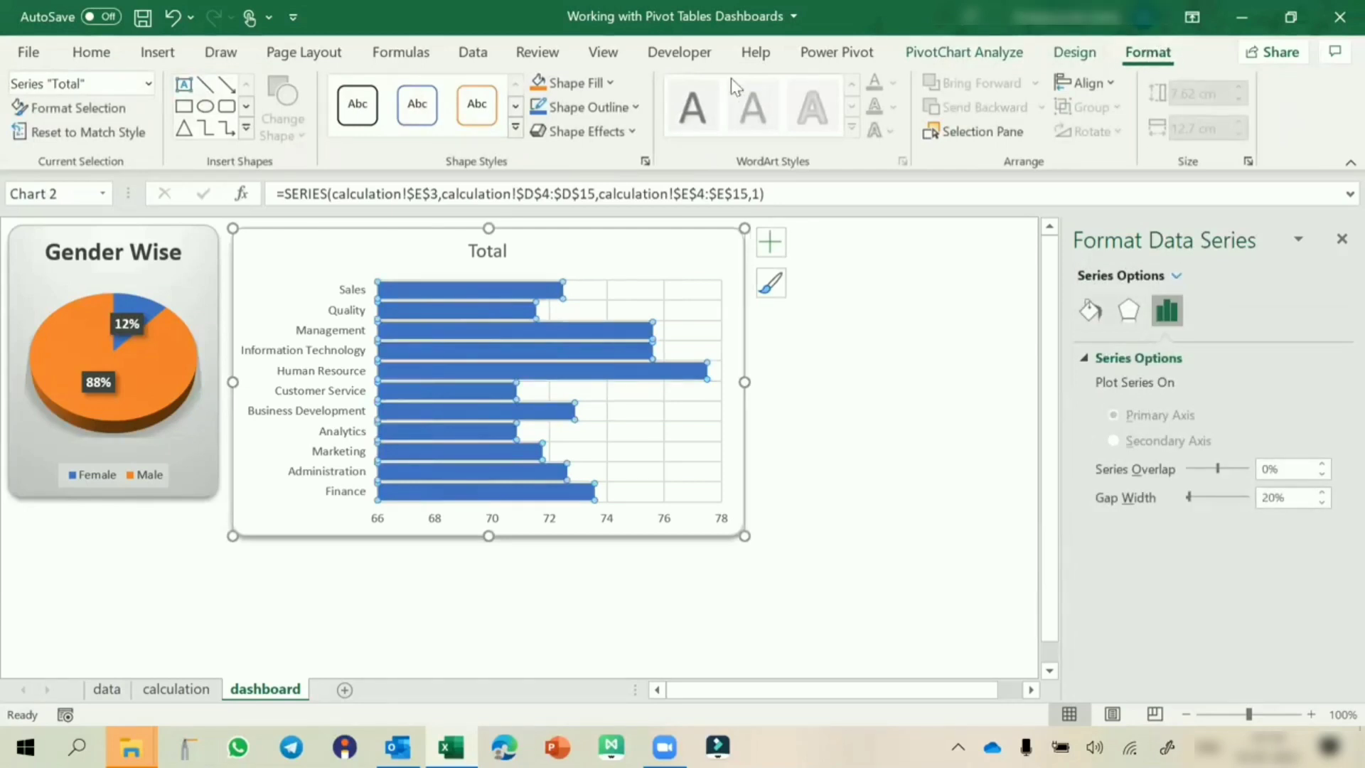
pyautogui.click(611, 87)
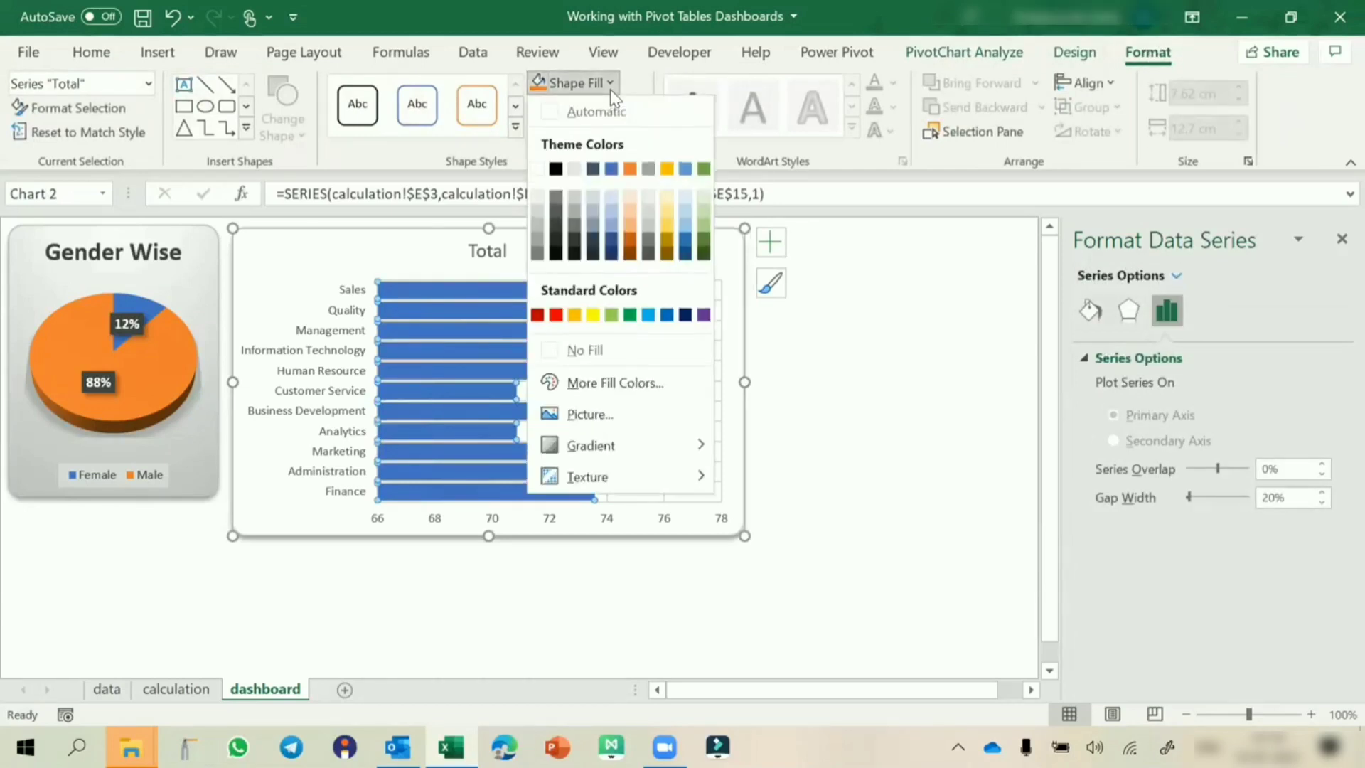
pyautogui.click(630, 315)
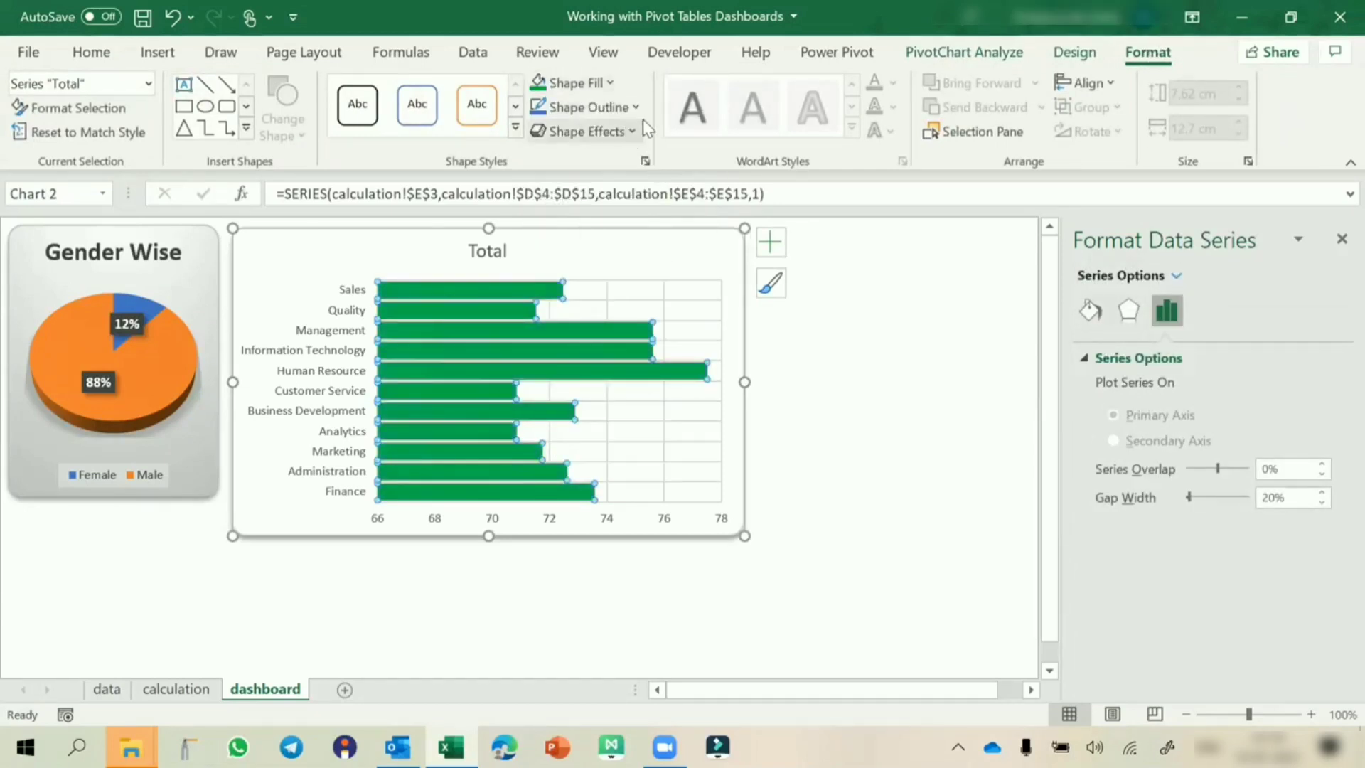
pyautogui.click(612, 85)
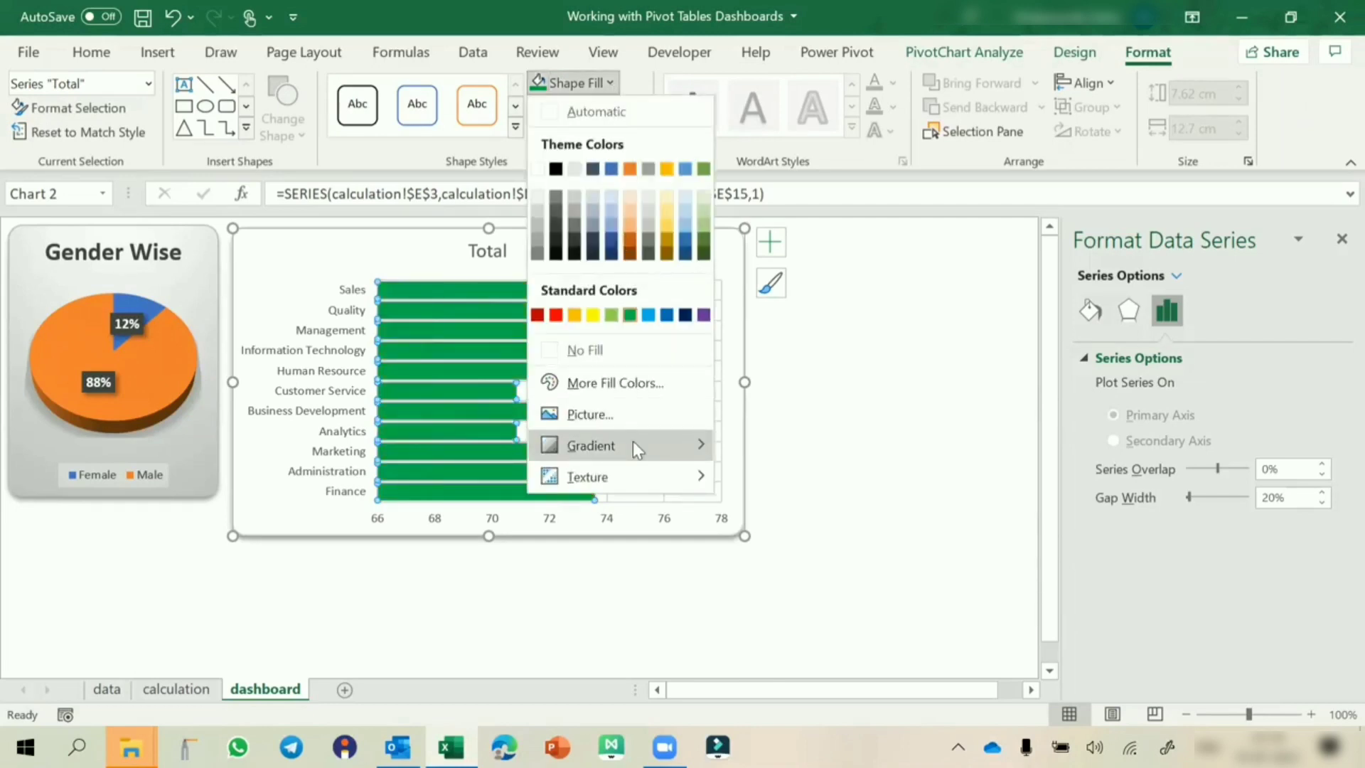
pyautogui.moveTo(633, 446)
pyautogui.scroll(-1, 807, 562)
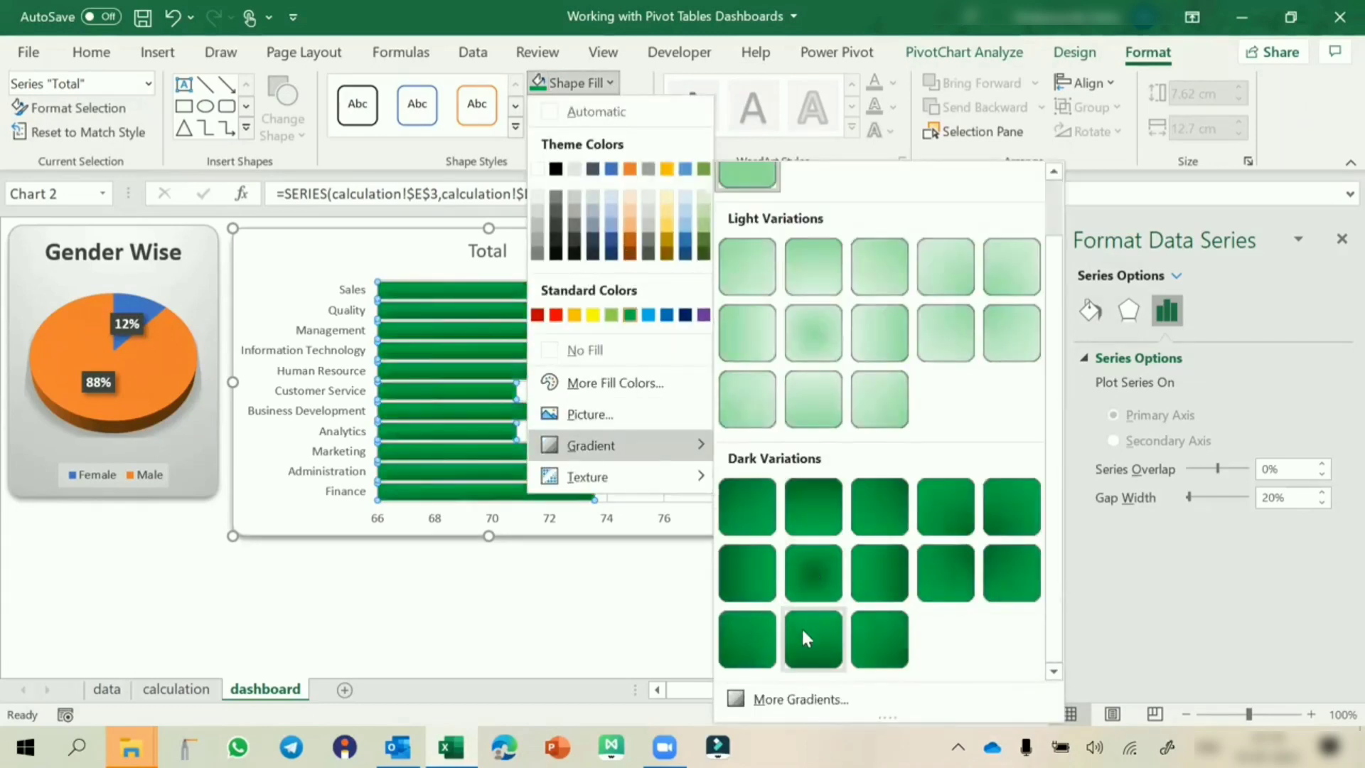
pyautogui.click(903, 472)
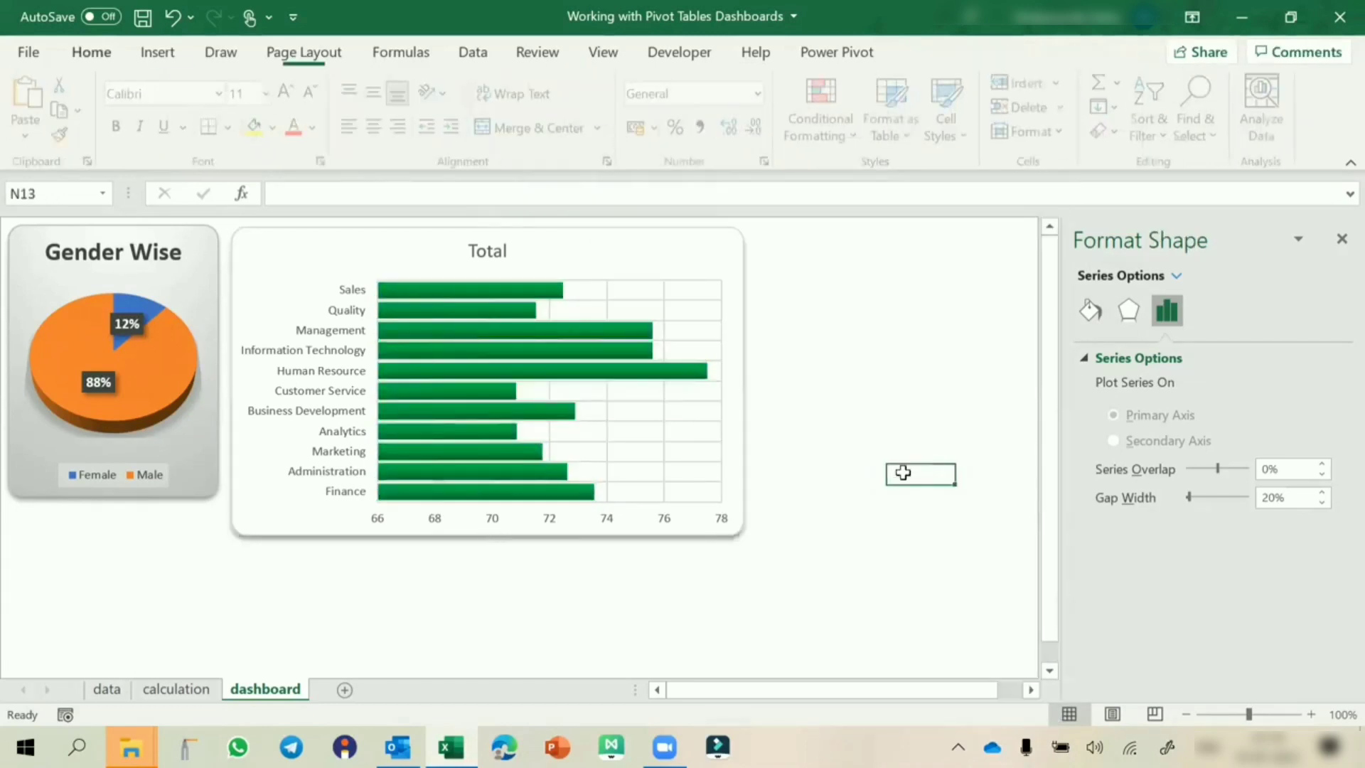
# Fill the department chart's background area with a light grey theme colour
pyautogui.click(740, 397)
pyautogui.click(1148, 52)
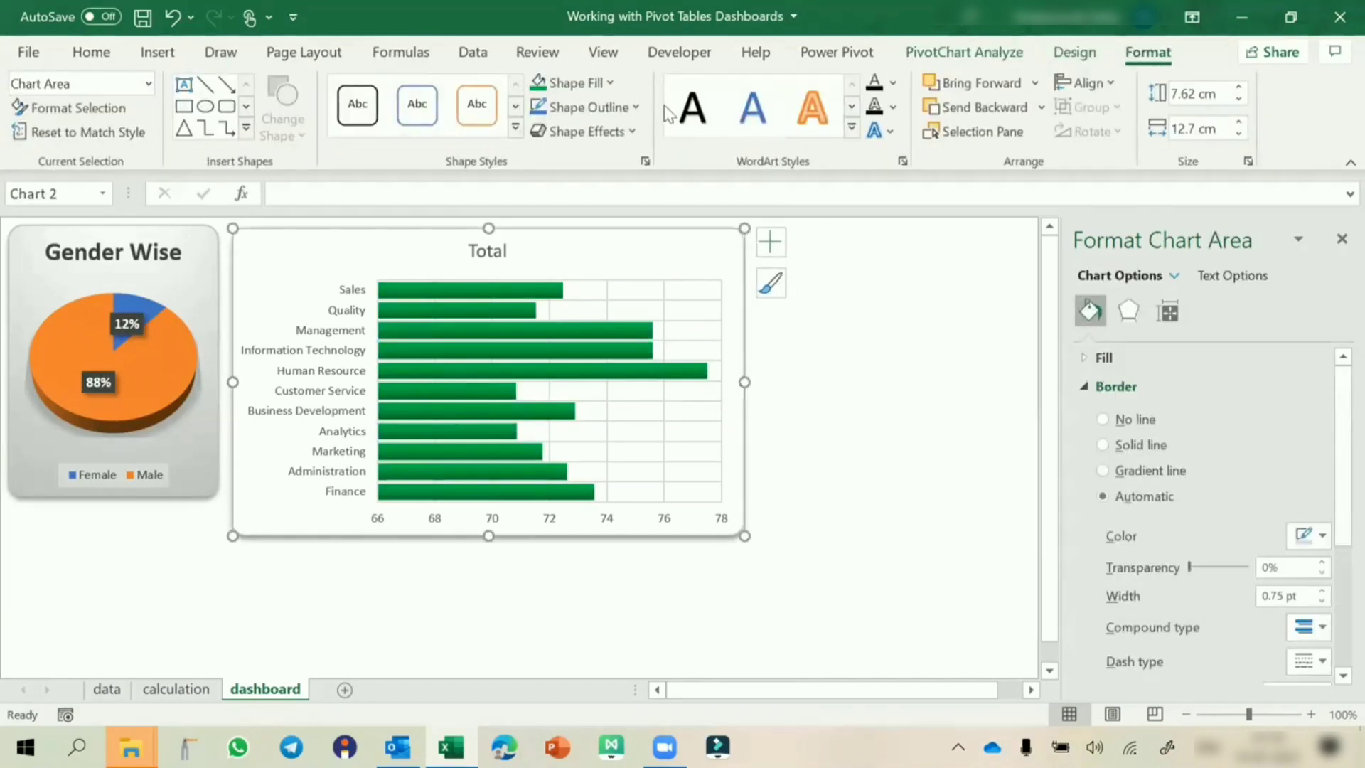
pyautogui.click(609, 83)
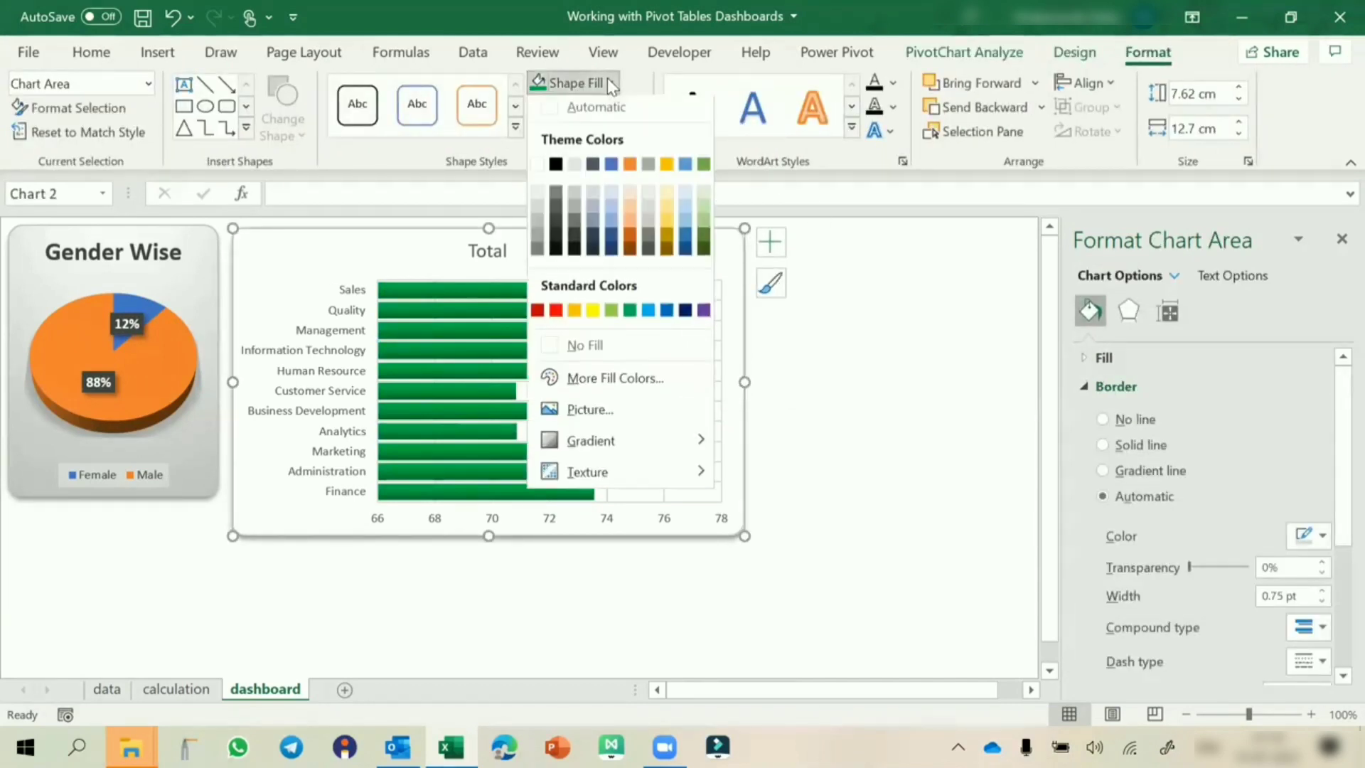
pyautogui.click(537, 201)
pyautogui.click(798, 359)
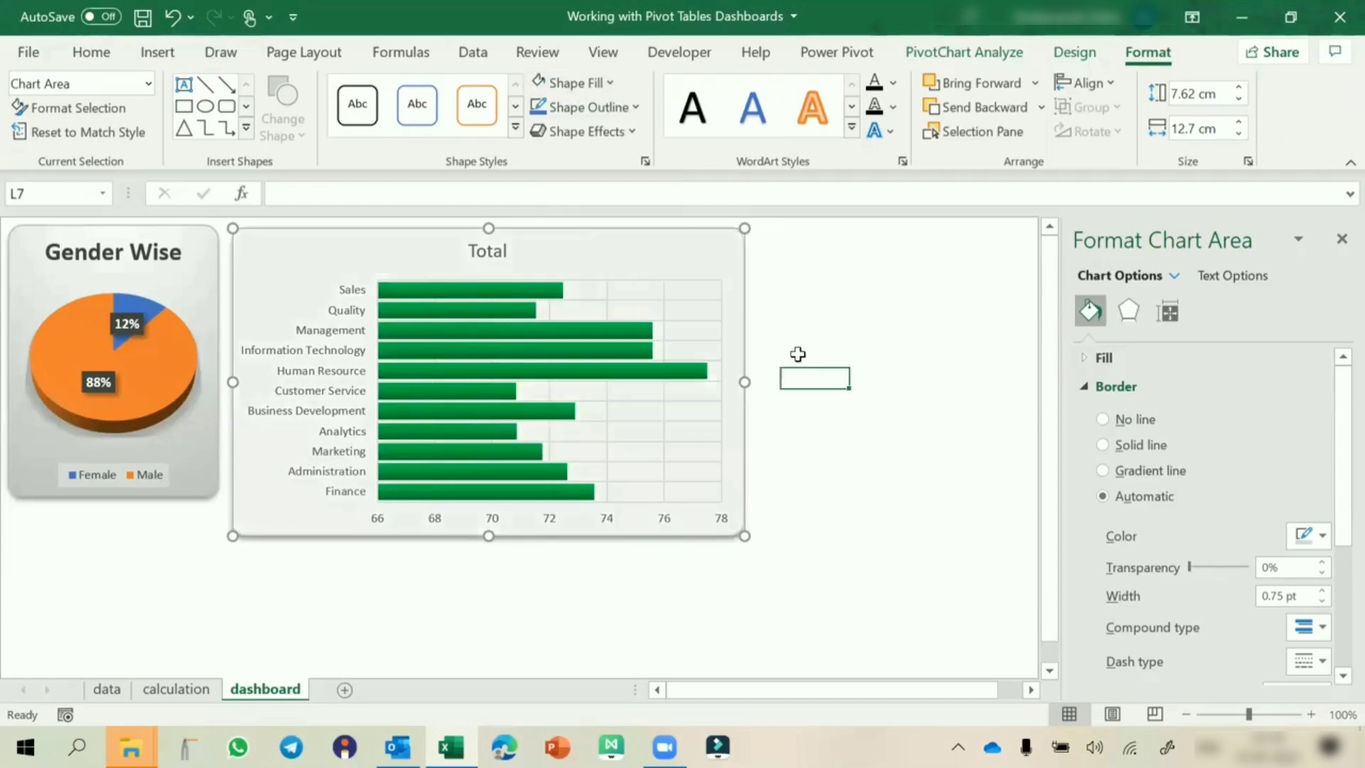
# Narrow the department bar chart to about 8.06 cm wide and close its formatting options
pyautogui.click(737, 375)
pyautogui.moveTo(740, 375); pyautogui.dragTo(557, 385)
pyautogui.click(1342, 238)
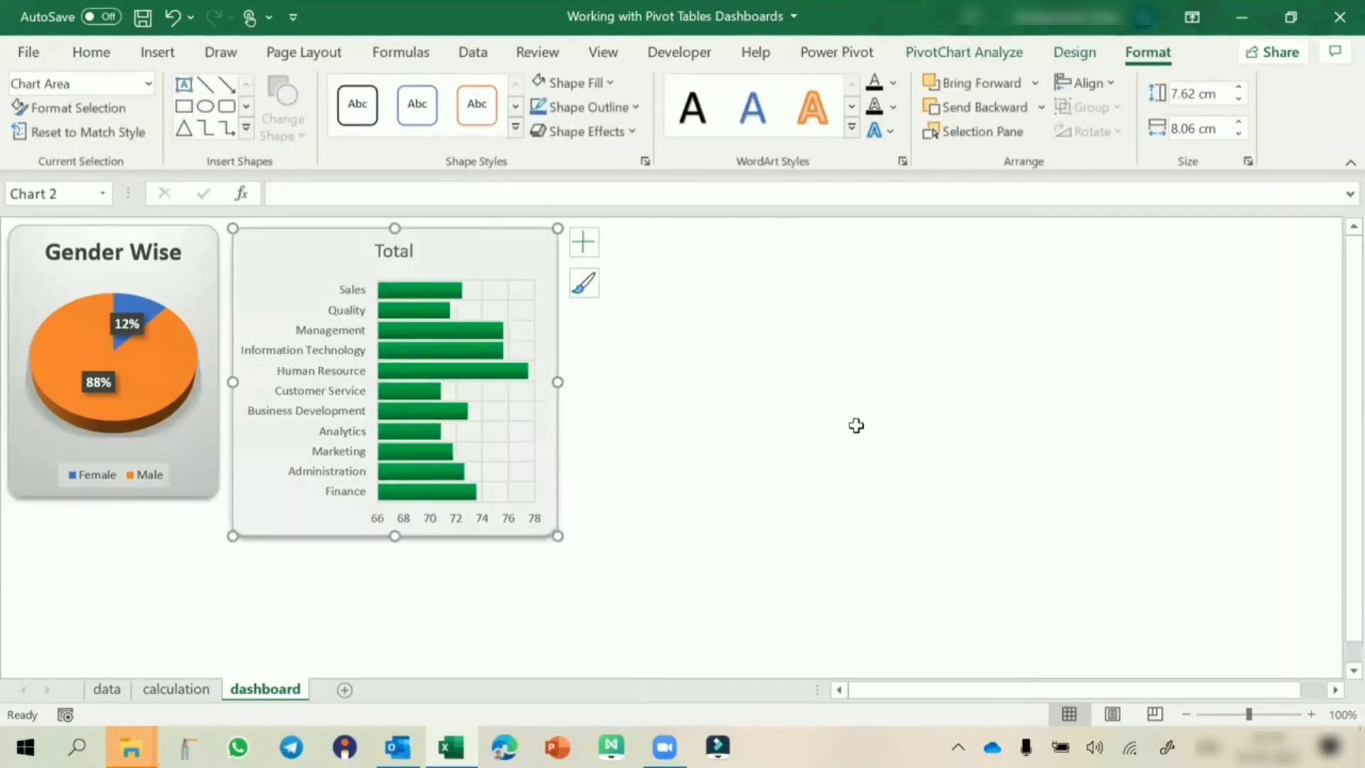
pyautogui.click(854, 432)
# Set the department chart's height to 6.7 cm to match the Gender Wise chart
pyautogui.click(417, 539)
pyautogui.click(203, 230)
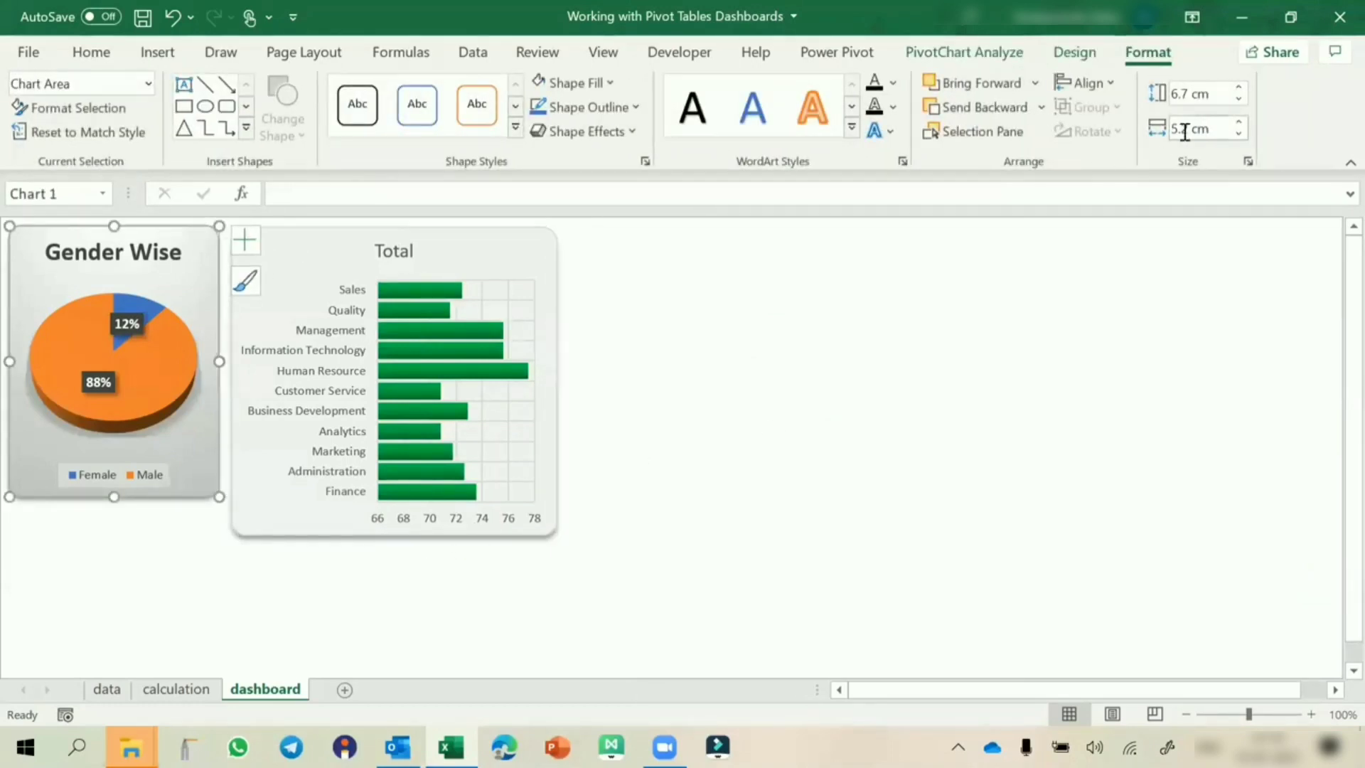
pyautogui.click(521, 232)
pyautogui.click(1186, 94)
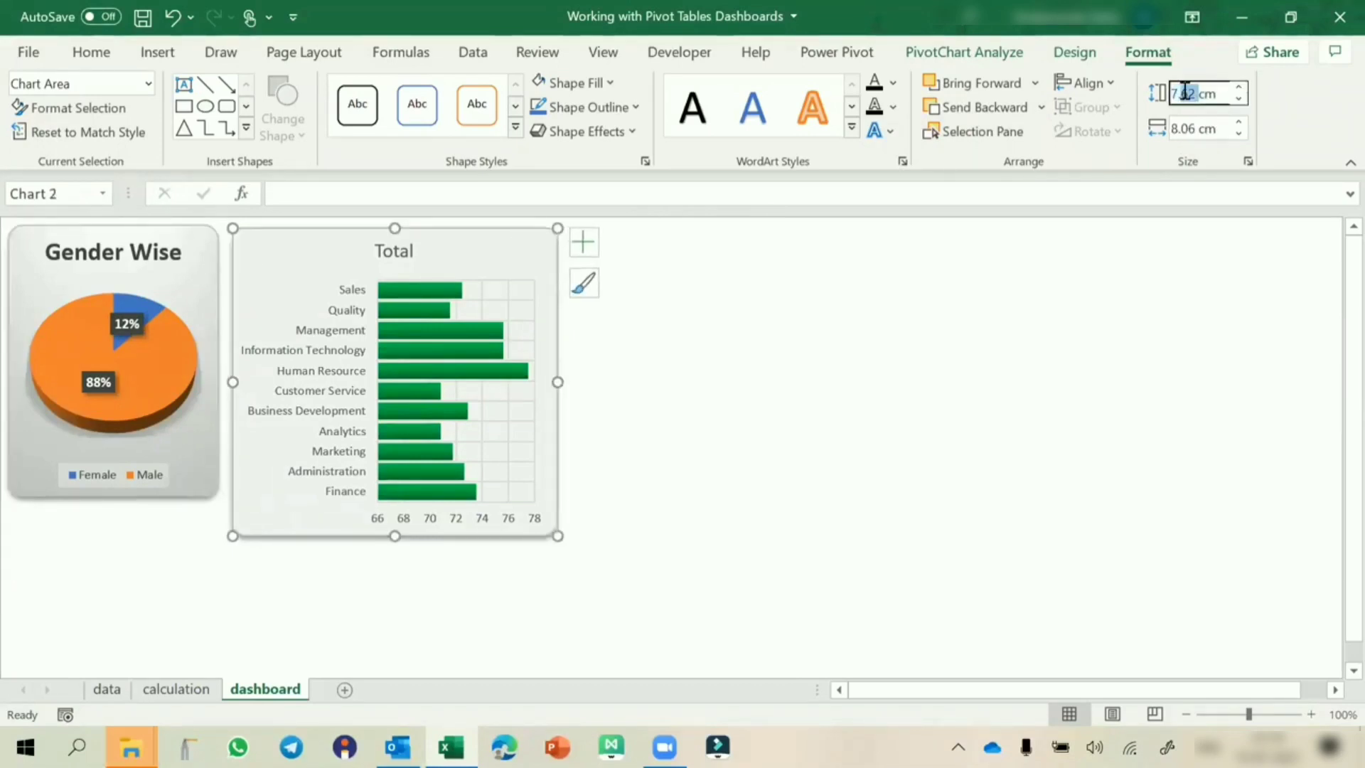
pyautogui.write('6.7')
pyautogui.press('Return')
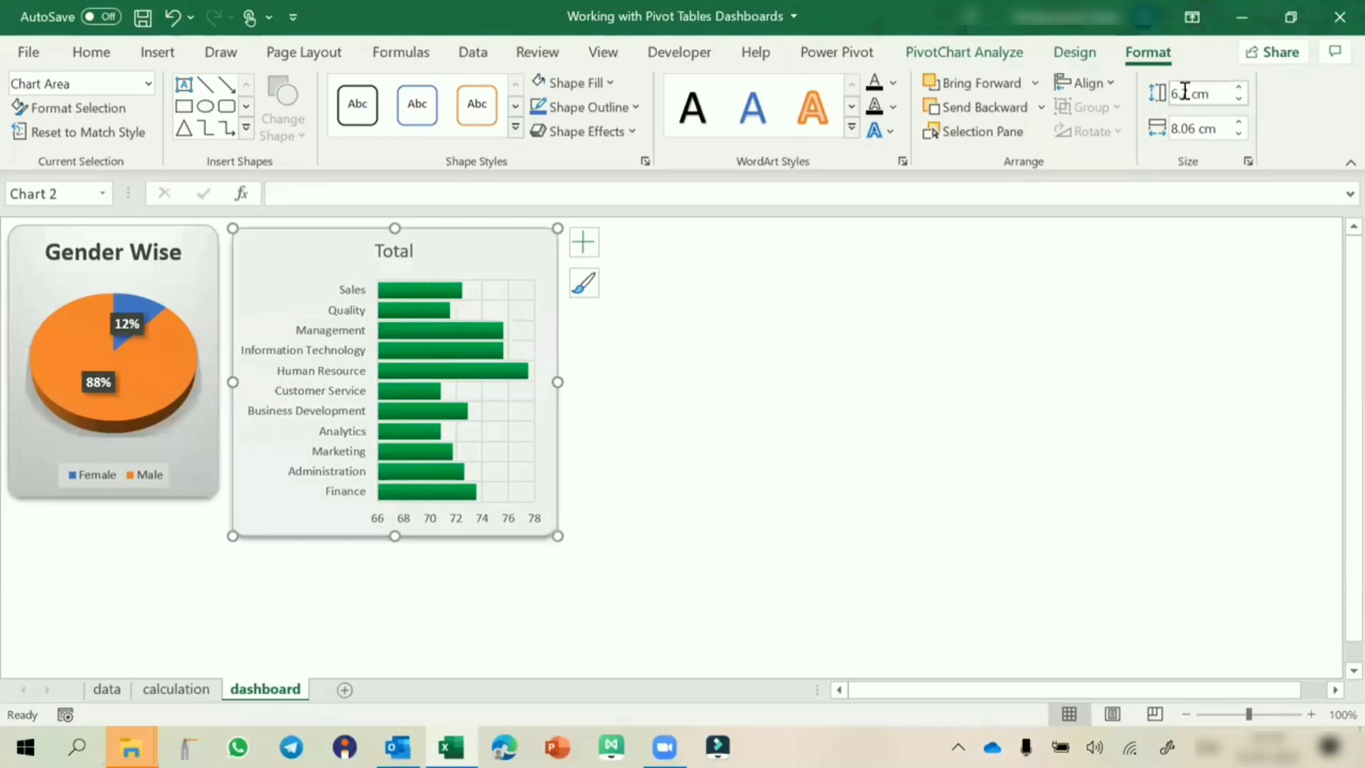
pyautogui.click(999, 410)
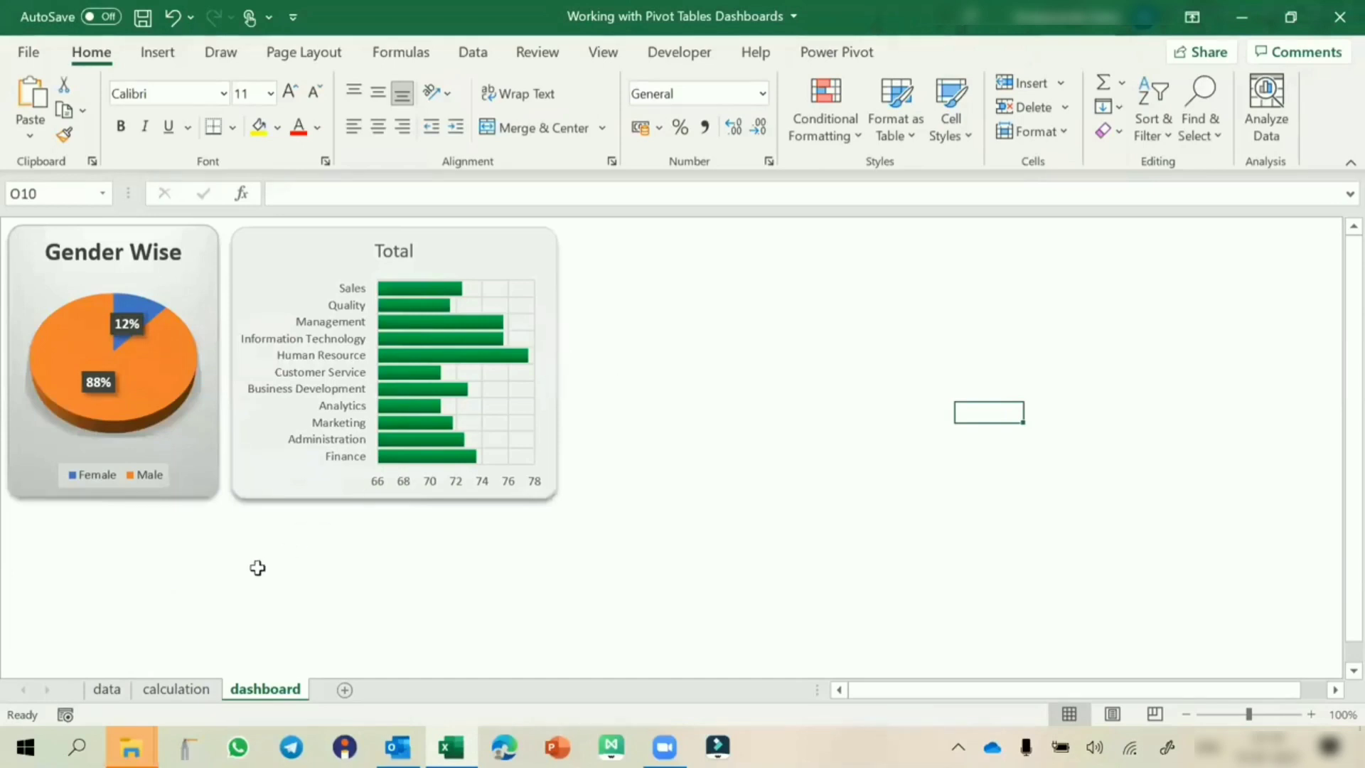
# Insert a 2-D clustered column PivotChart from the zone PivotTable on the calculation sheet
pyautogui.click(176, 689)
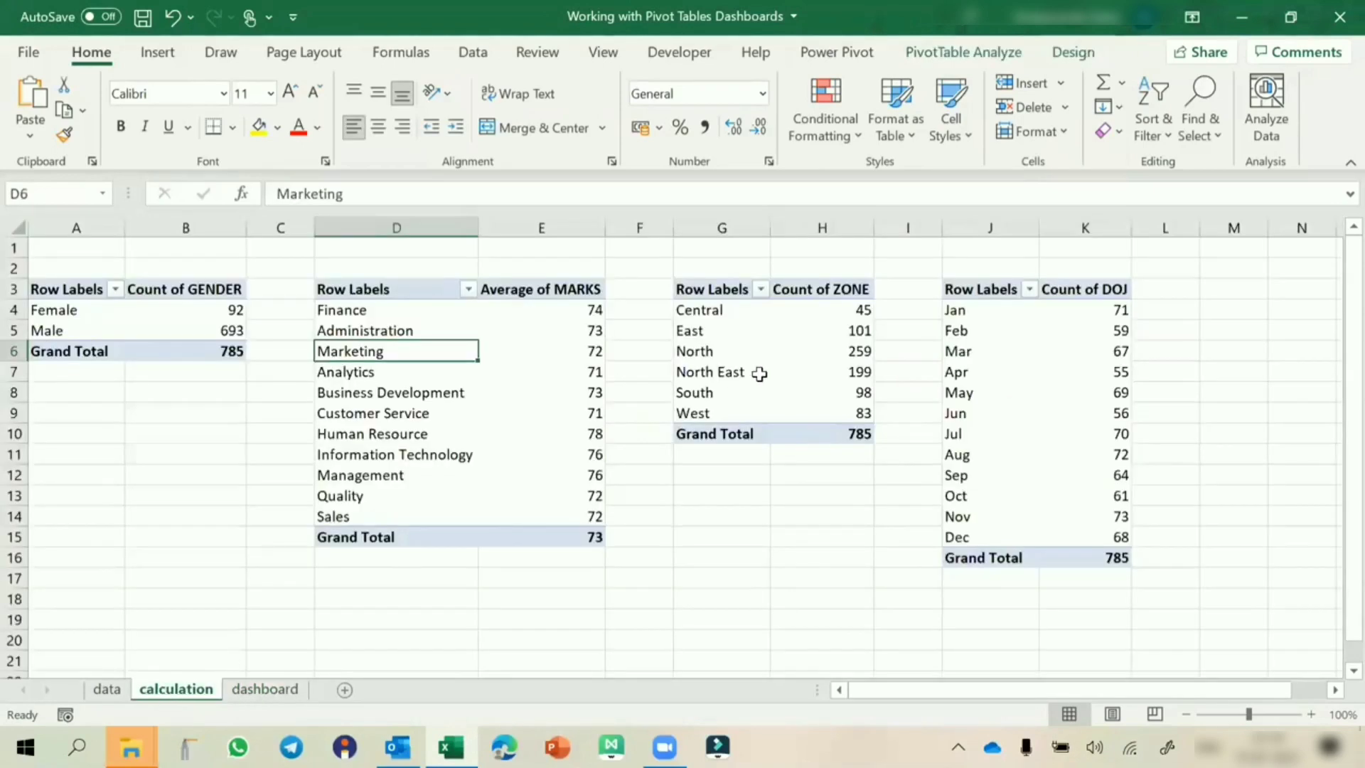
pyautogui.click(761, 371)
pyautogui.click(170, 55)
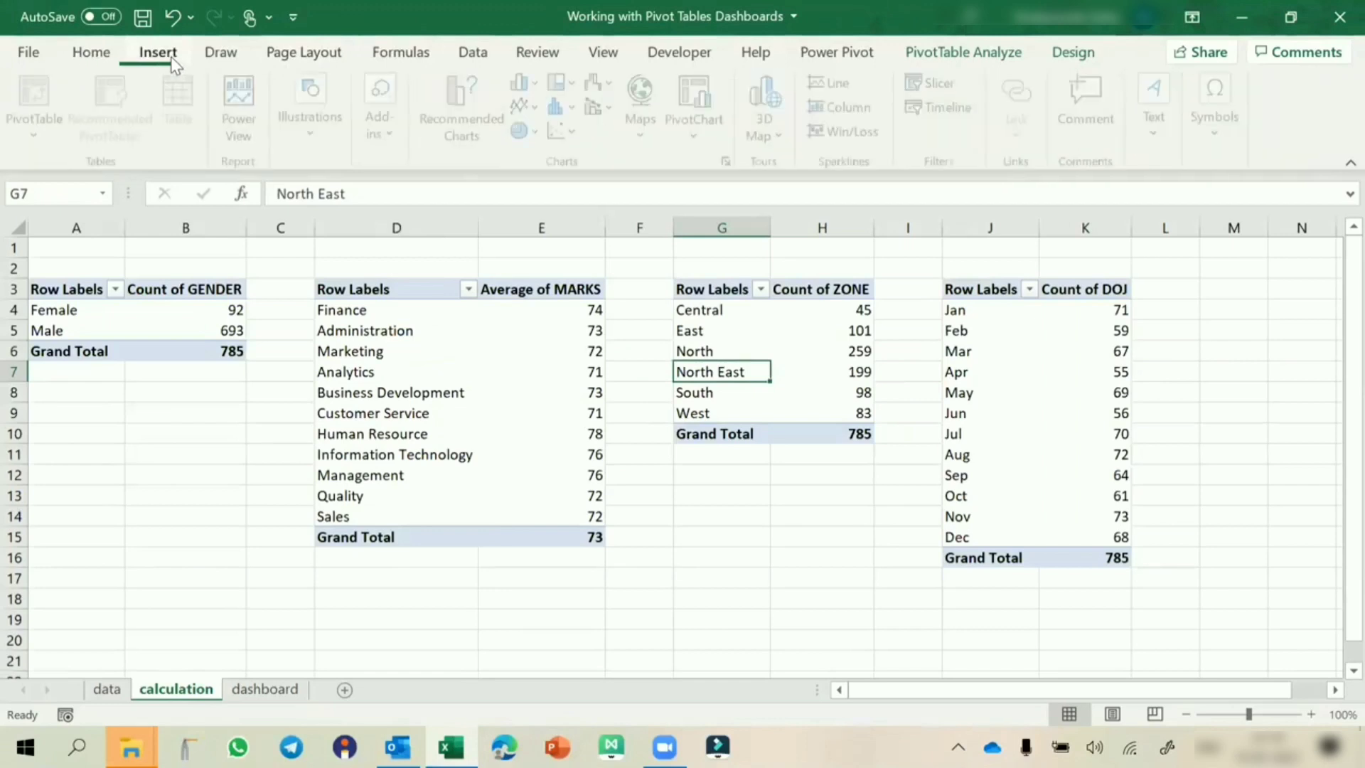
pyautogui.click(530, 83)
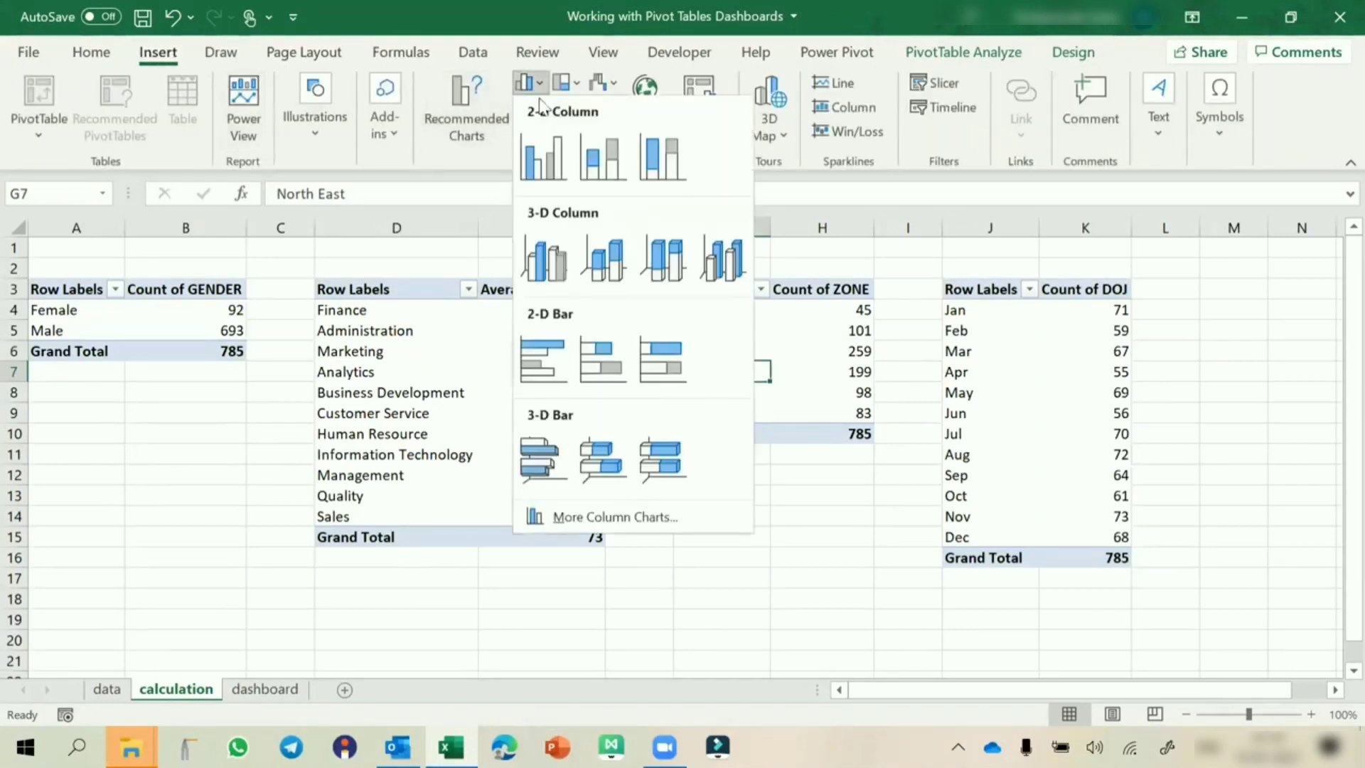
pyautogui.click(543, 148)
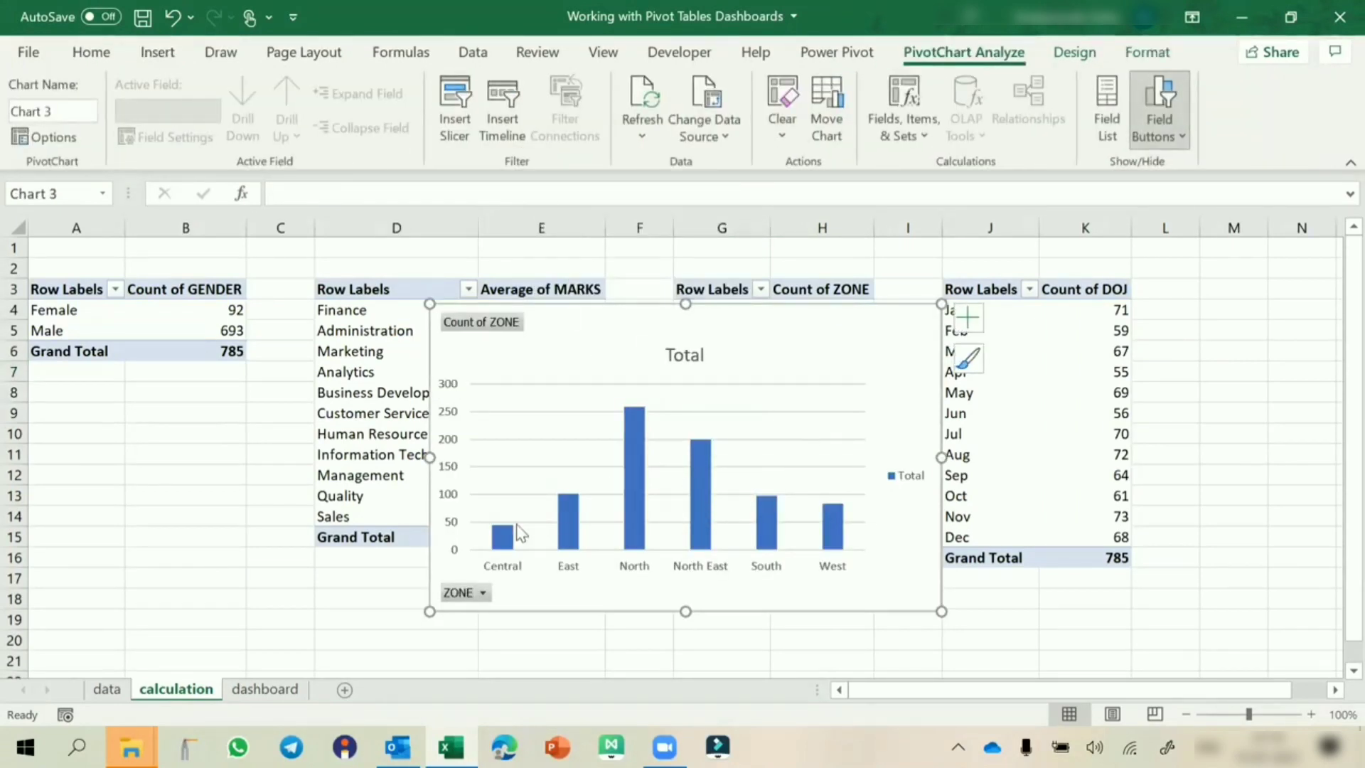
# Hide all field buttons on the zone column chart and delete its legend
pyautogui.click(1142, 130)
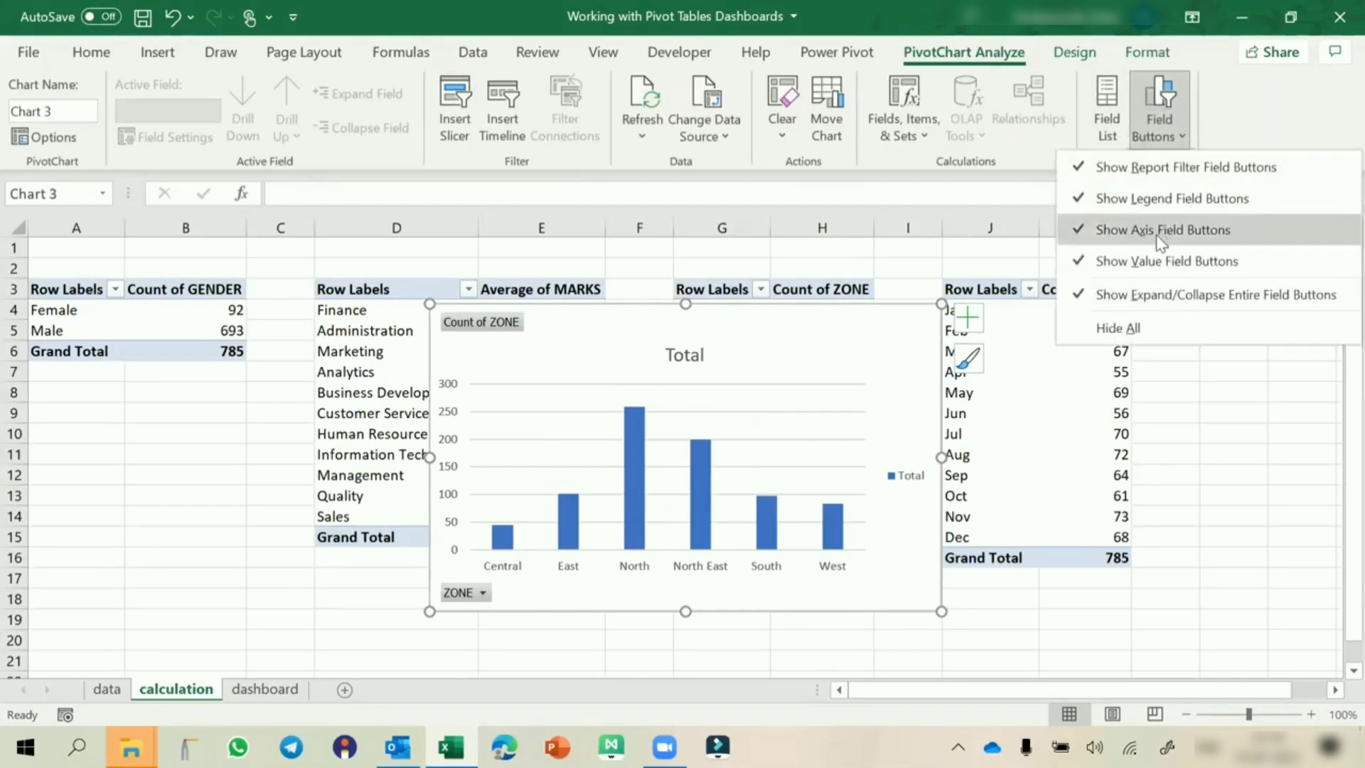
pyautogui.click(1115, 326)
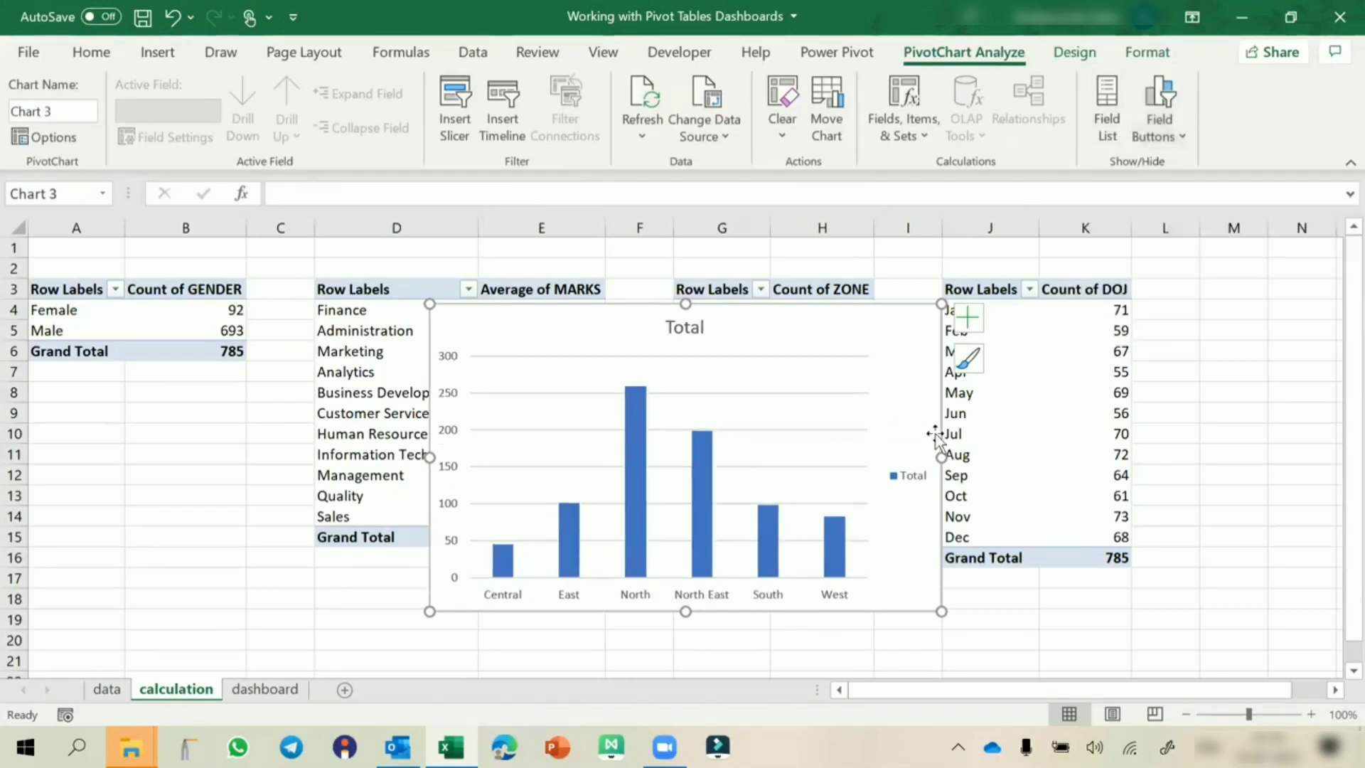
pyautogui.click(912, 482)
pyautogui.press('Delete')
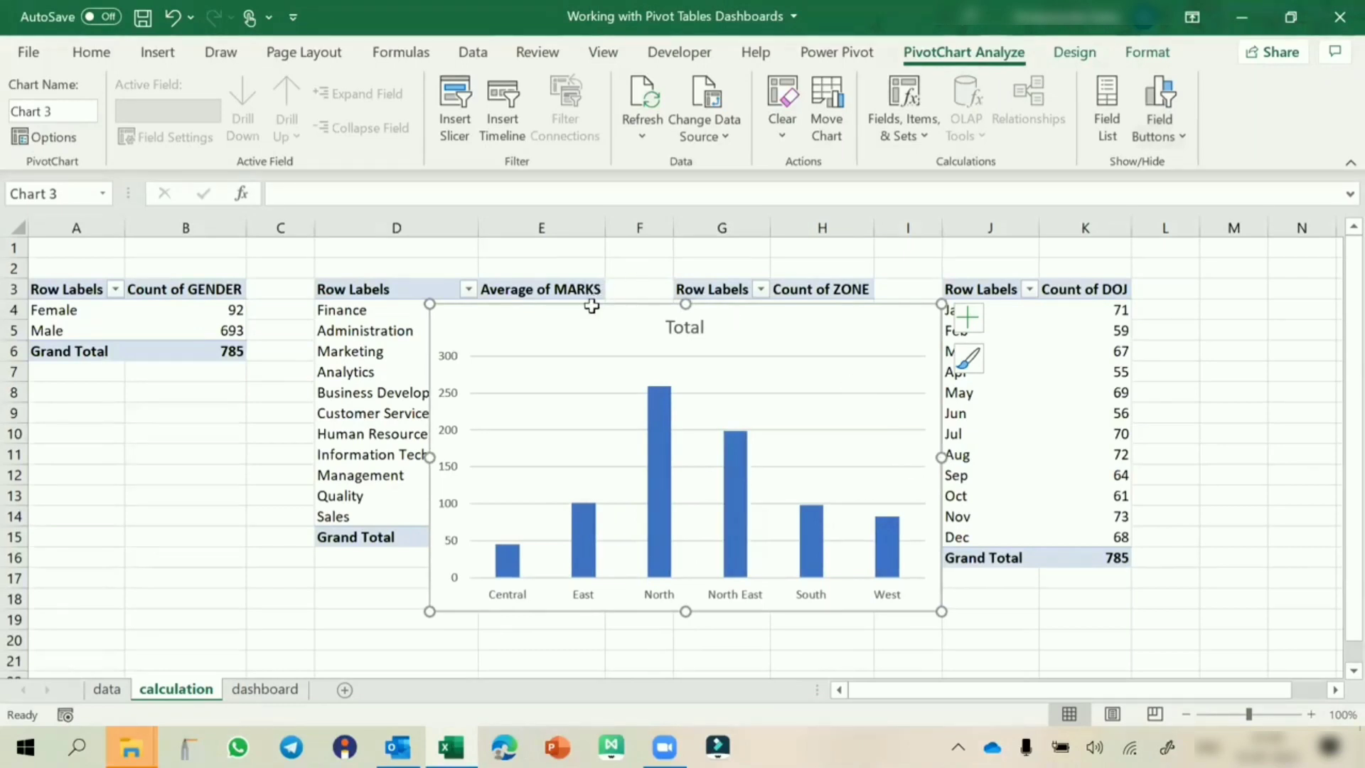
# Cut the zone column chart and go to the empty area beside the department chart on the dashboard sheet
pyautogui.hotkey('ctrl', 'x')
pyautogui.click(264, 689)
pyautogui.click(646, 392)
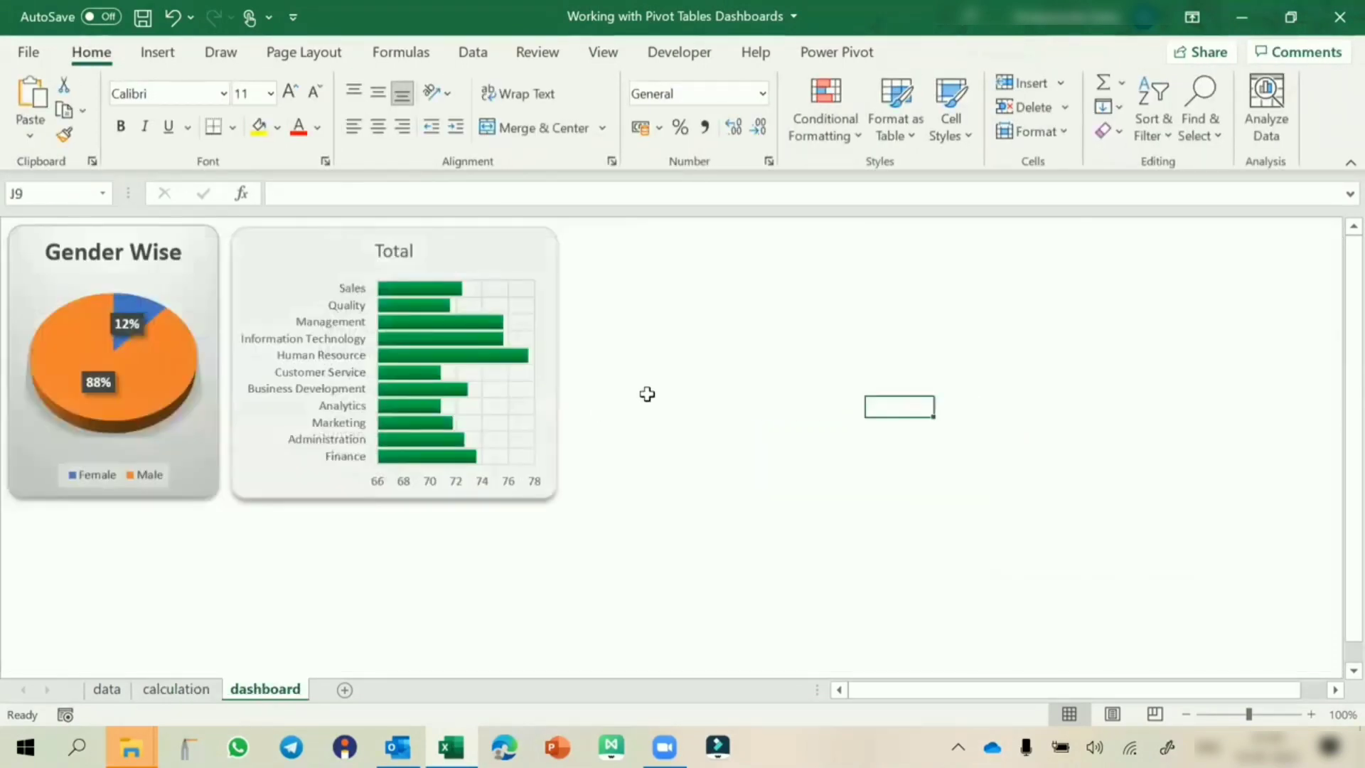
# Paste the zone column chart beside the department bar chart and add primary major vertical gridlines to it
pyautogui.hotkey('ctrl', 'v')
pyautogui.moveTo(713, 386); pyautogui.dragTo(672, 233)
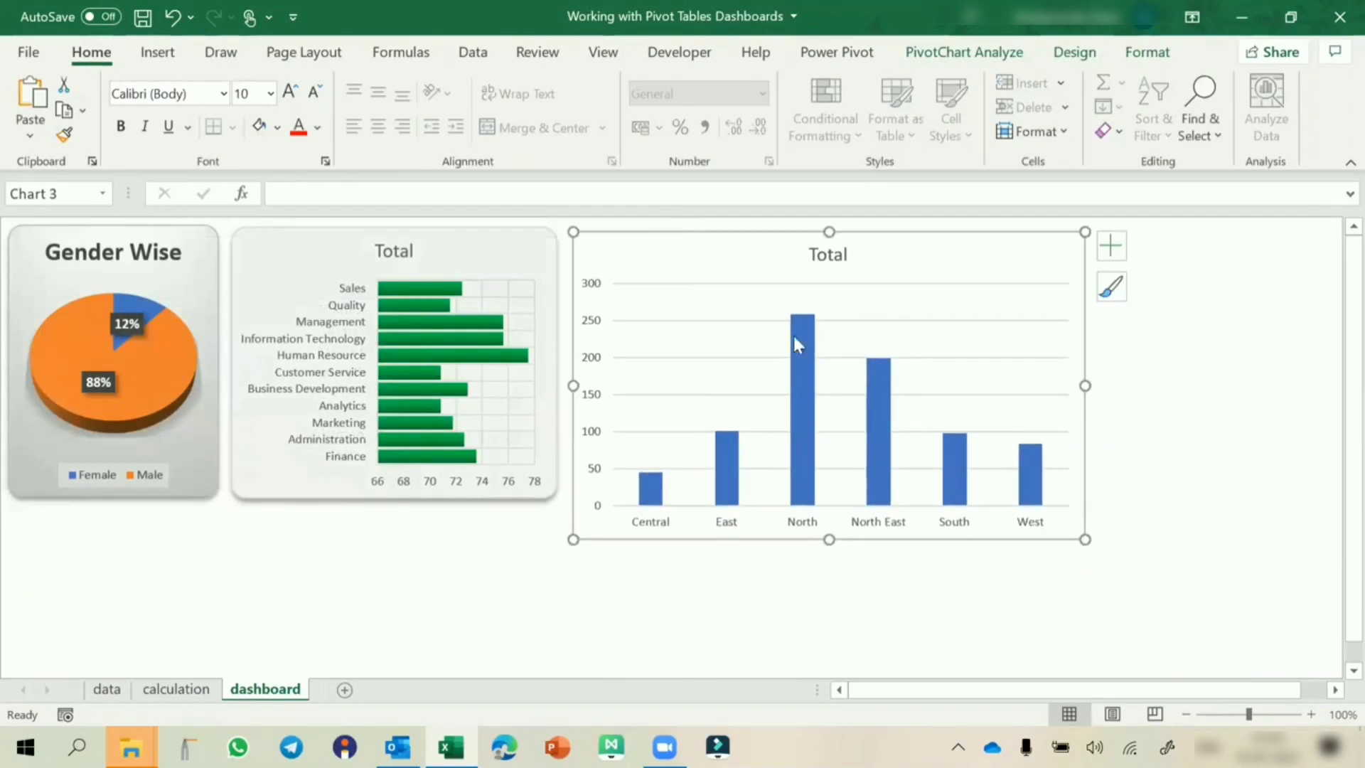
pyautogui.click(1104, 243)
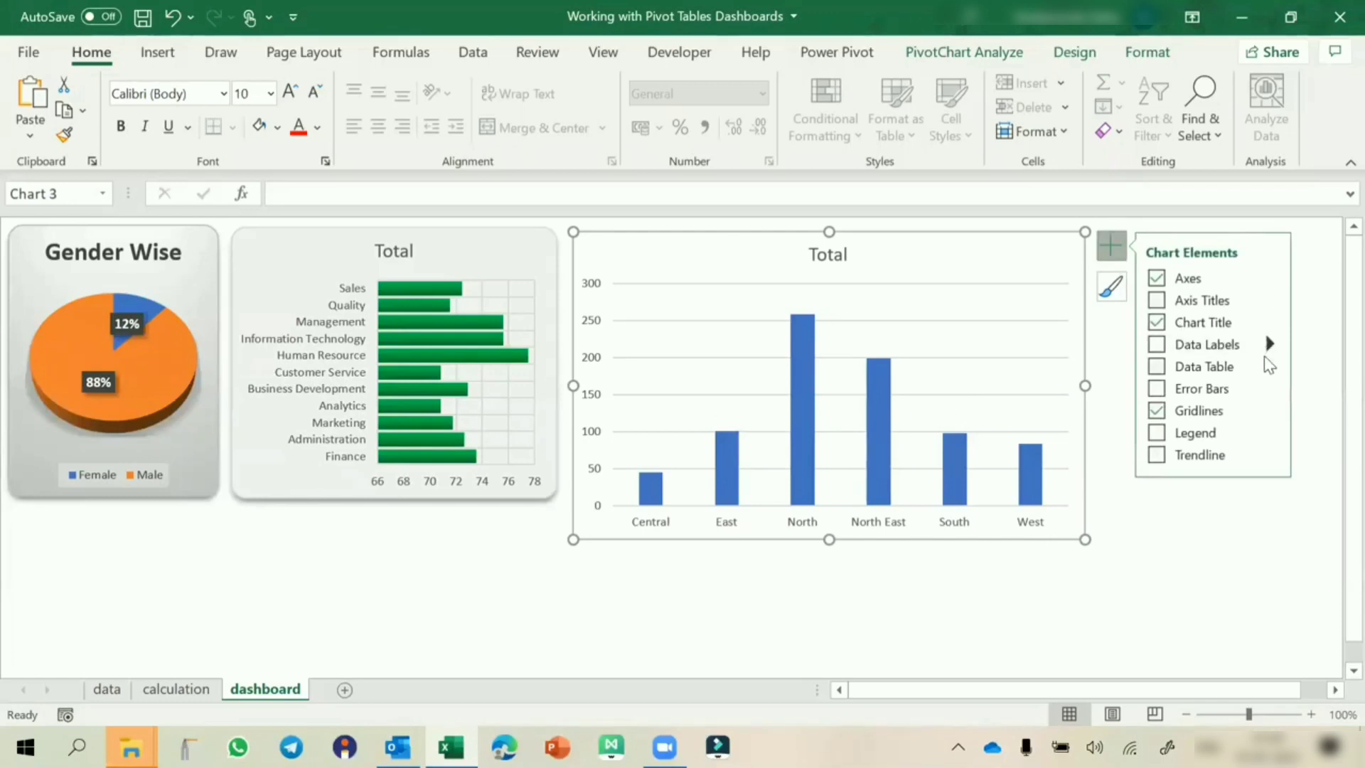
pyautogui.click(1269, 409)
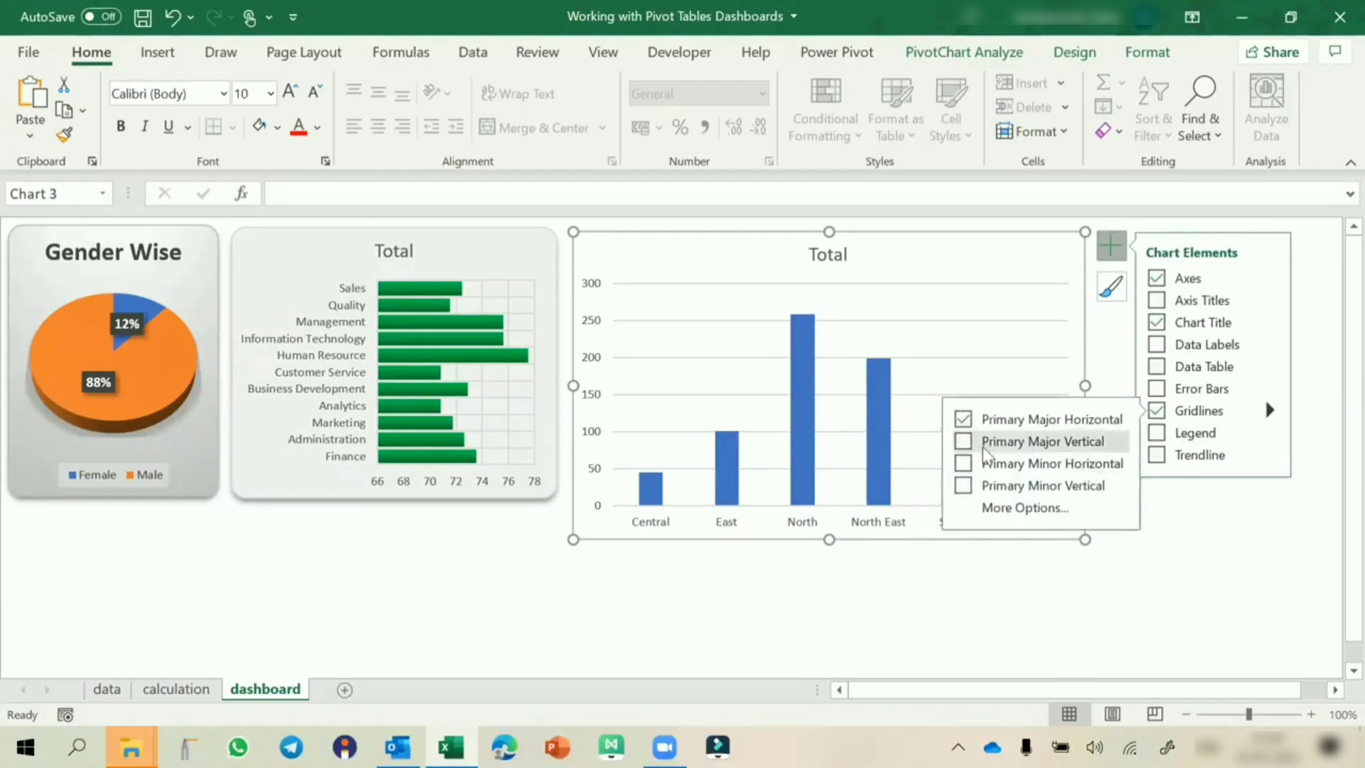
pyautogui.click(964, 442)
# Set the gap width of the zone chart's columns to 20%
pyautogui.rightClick(801, 409)
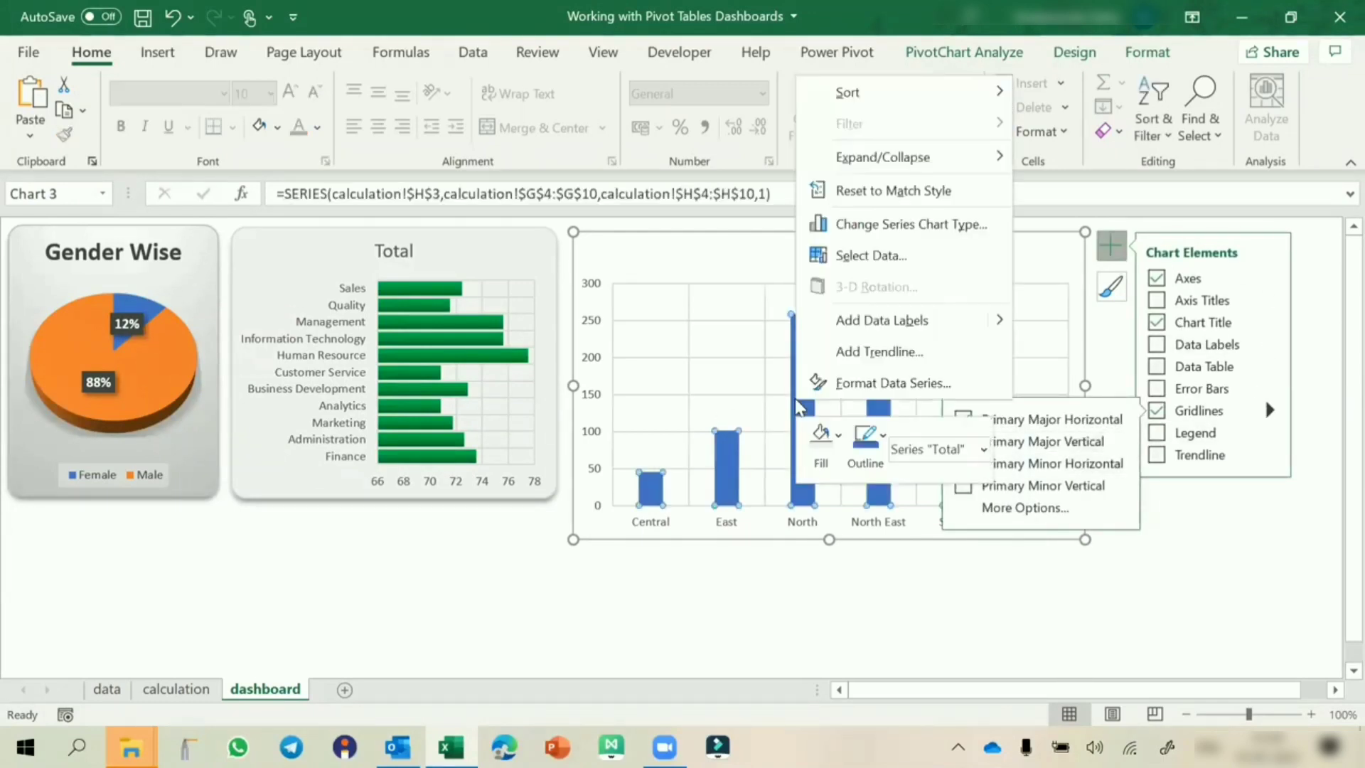
pyautogui.click(851, 388)
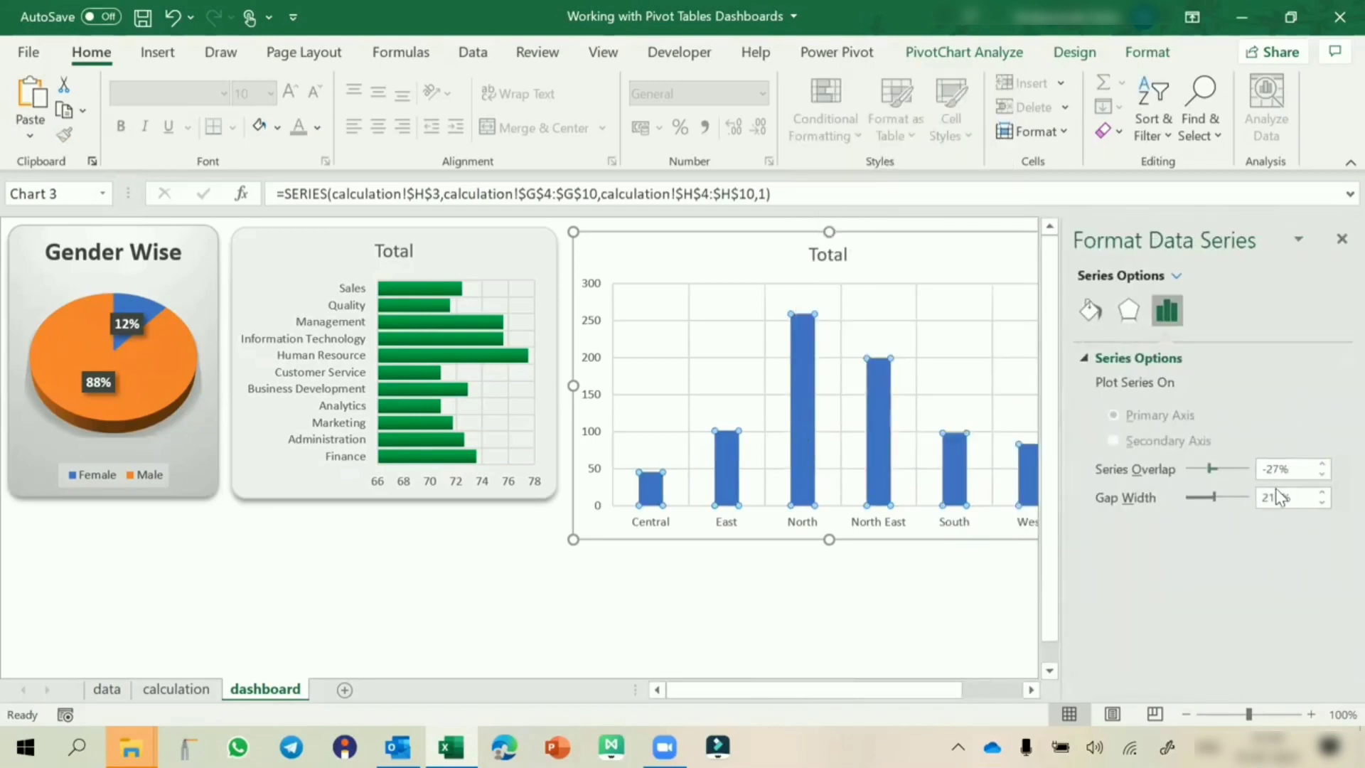
pyautogui.write('20')
pyautogui.press('Return')
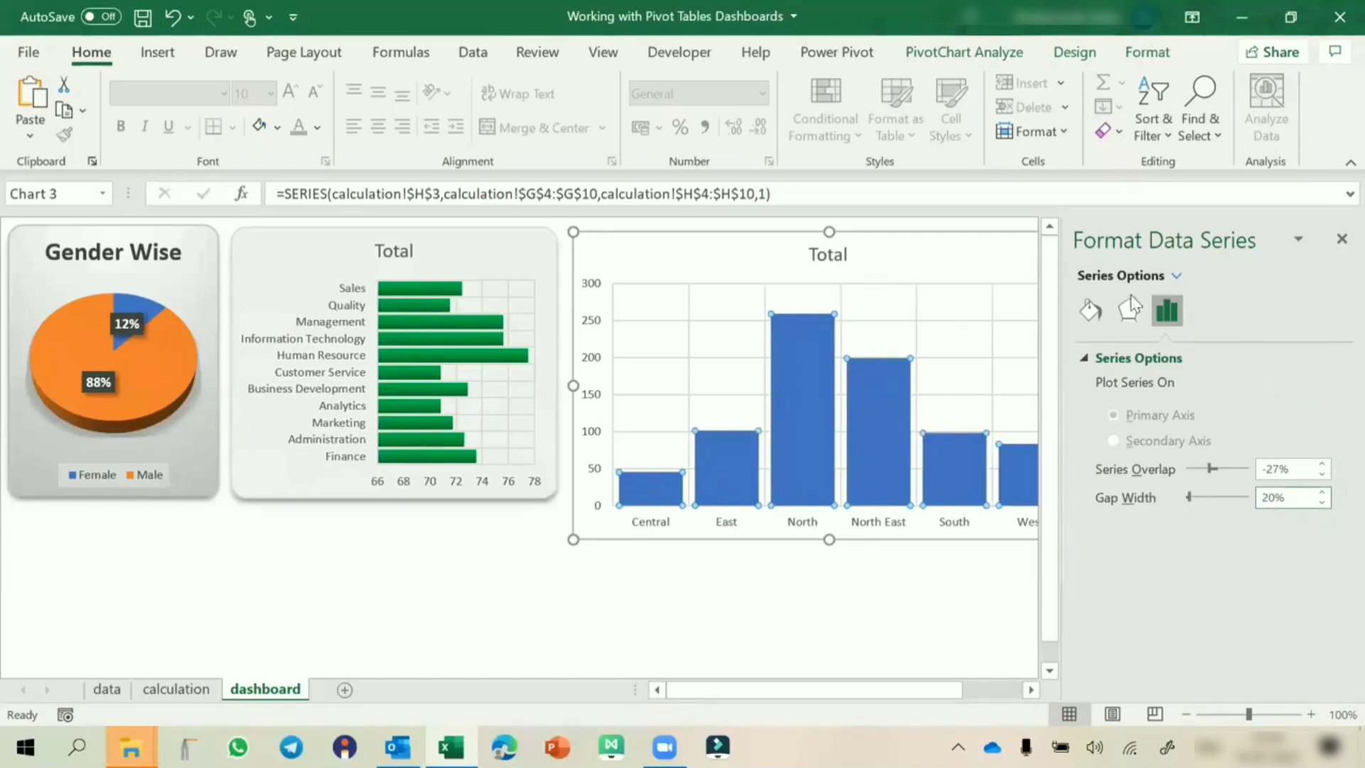
pyautogui.click(931, 255)
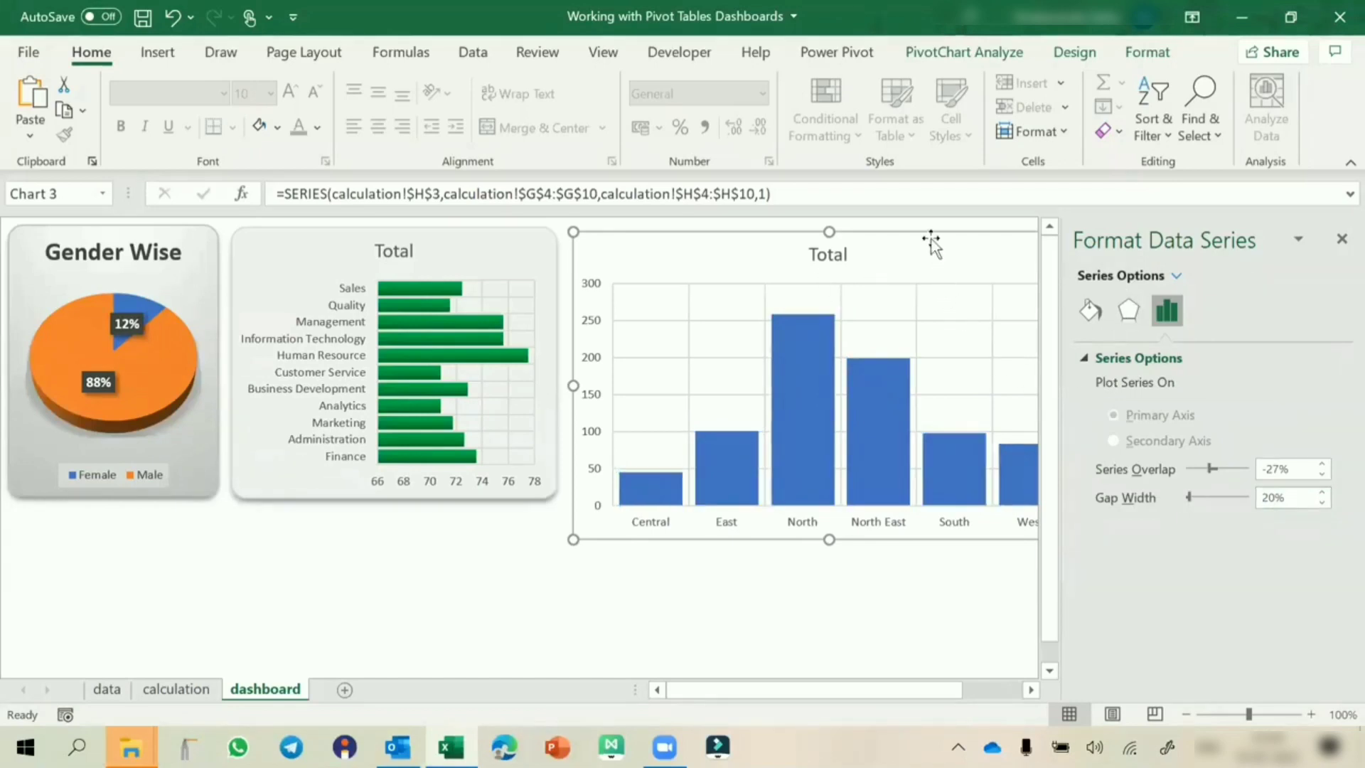
pyautogui.click(1342, 239)
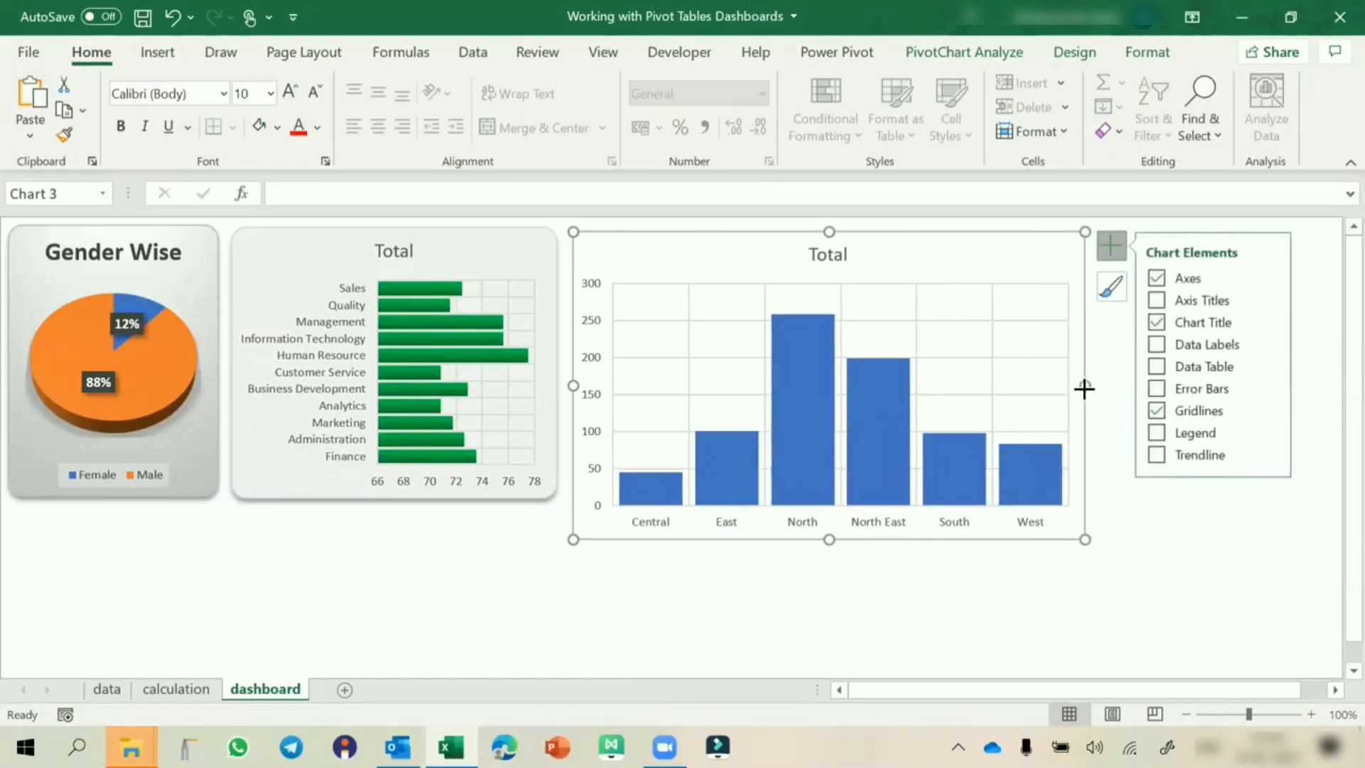
# Narrow the zone chart to about 7.85 cm wide and reduce its category axis labels to font size 7
pyautogui.moveTo(1085, 387); pyautogui.dragTo(889, 388)
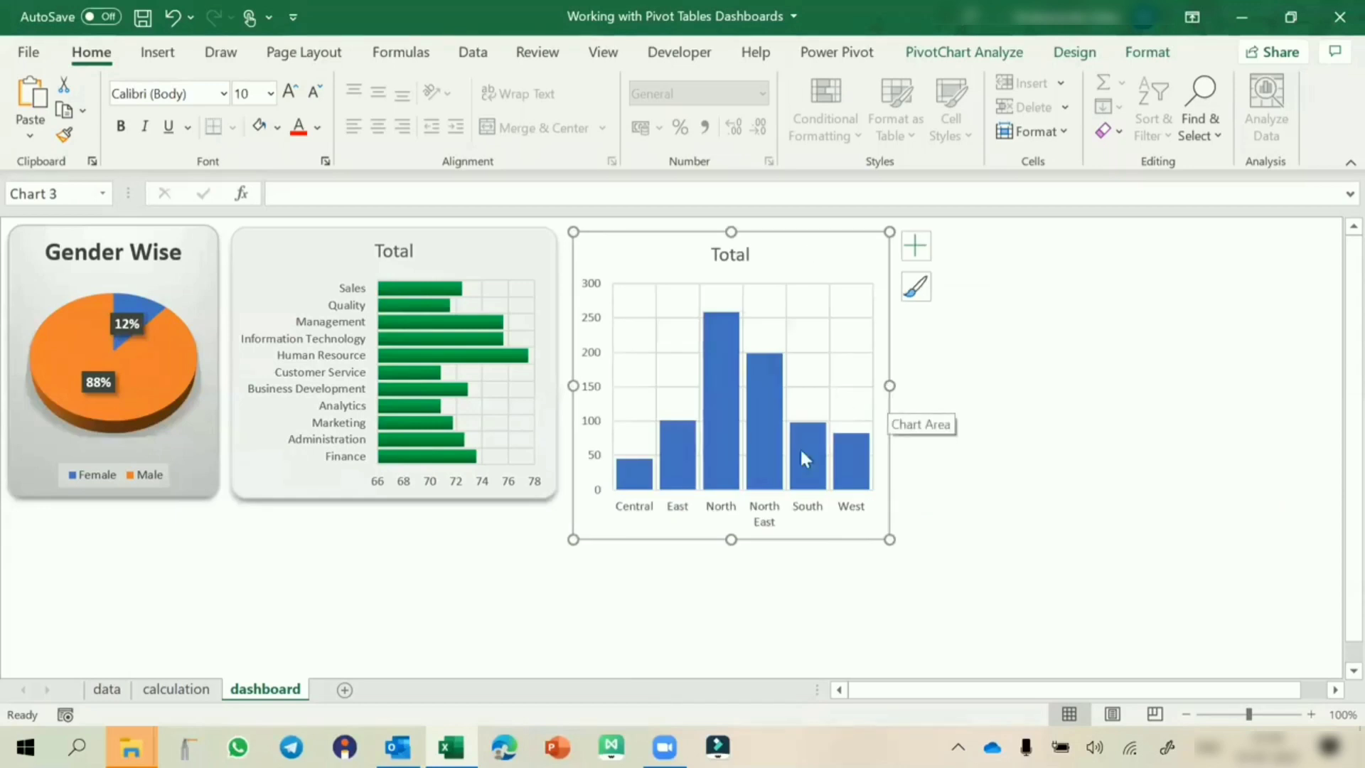
pyautogui.click(716, 506)
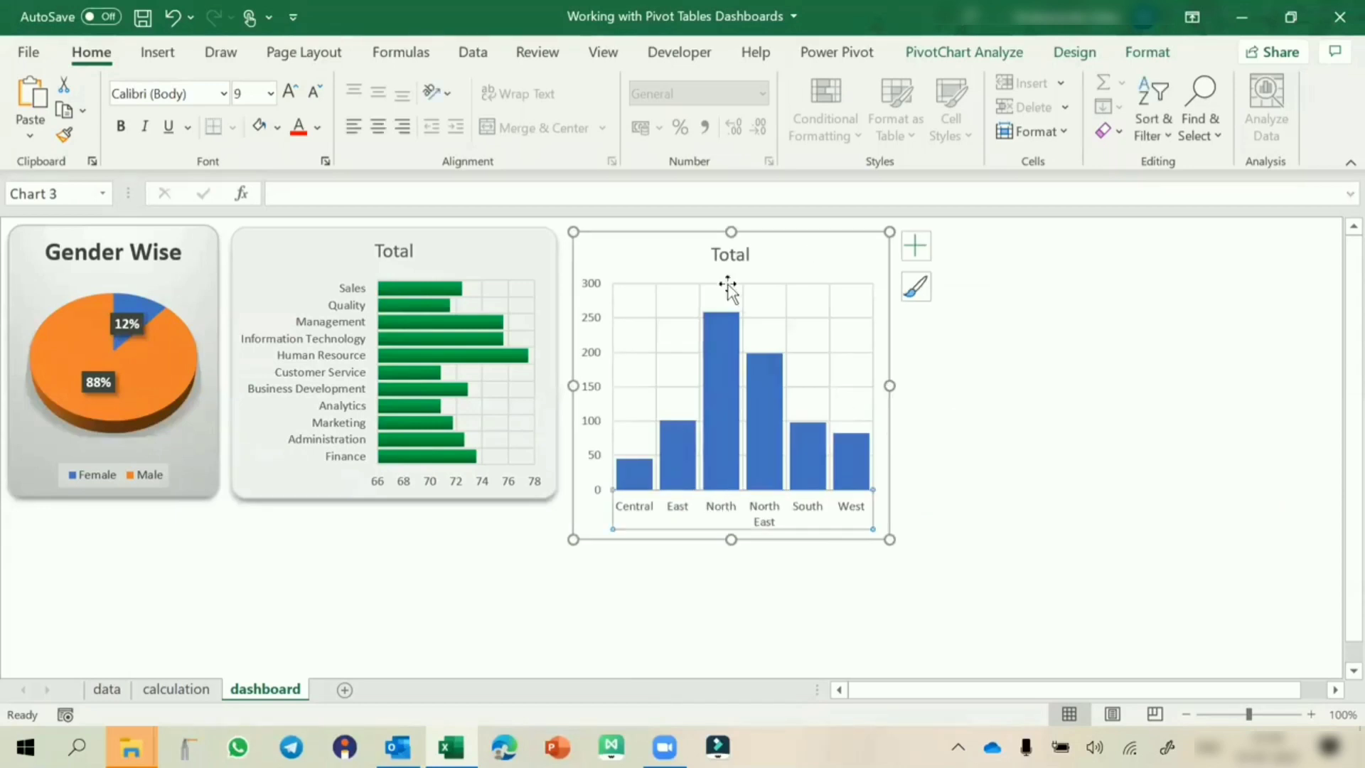
pyautogui.click(313, 95)
pyautogui.click(312, 95)
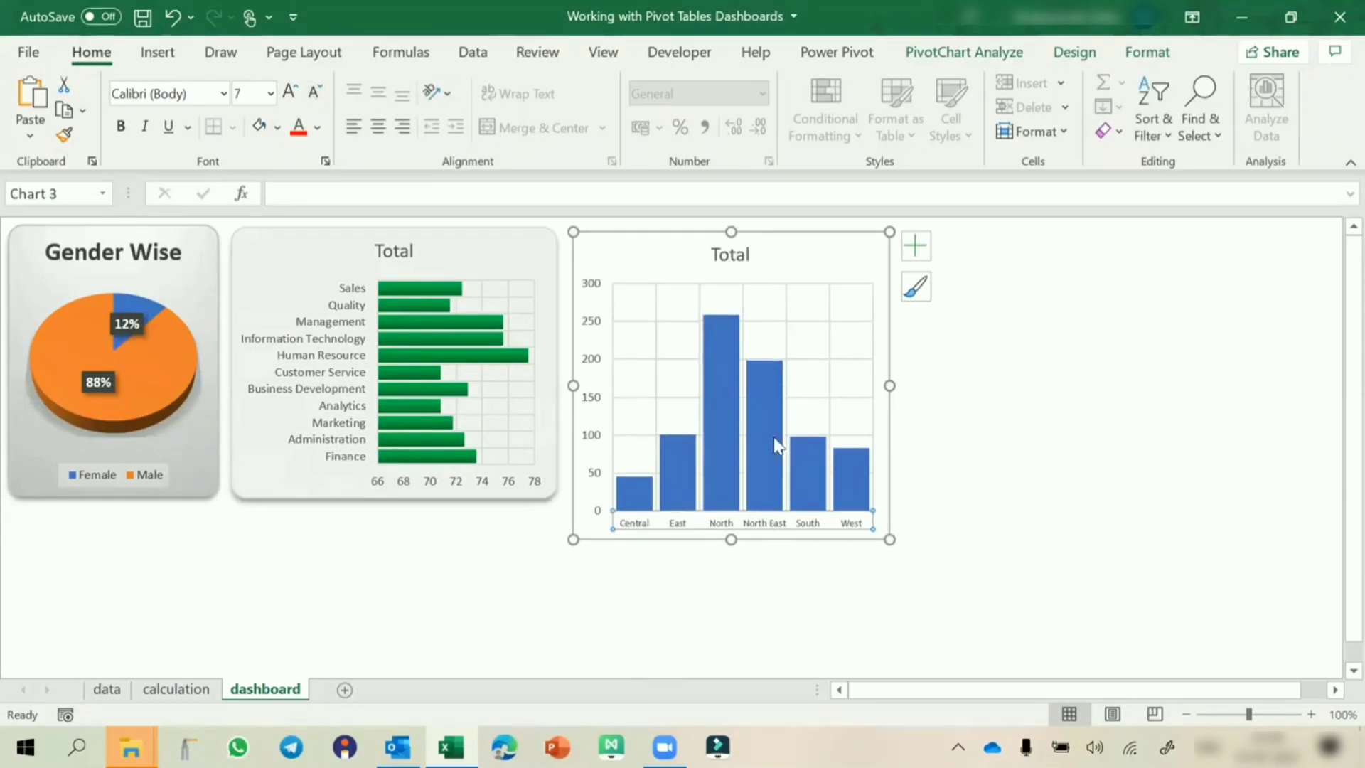
# Check the department chart's height and set the zone chart's height to 6.7 cm to match
pyautogui.click(525, 245)
pyautogui.click(1149, 55)
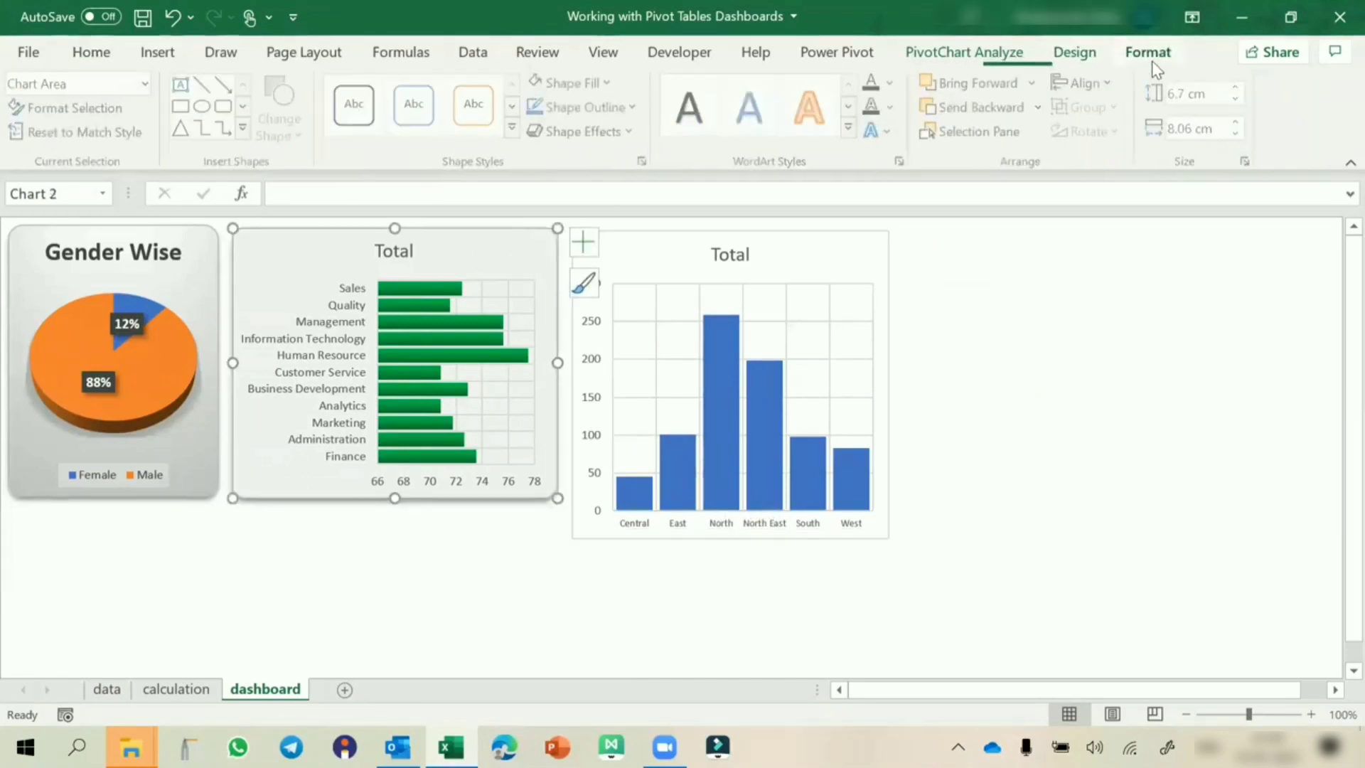
pyautogui.click(808, 242)
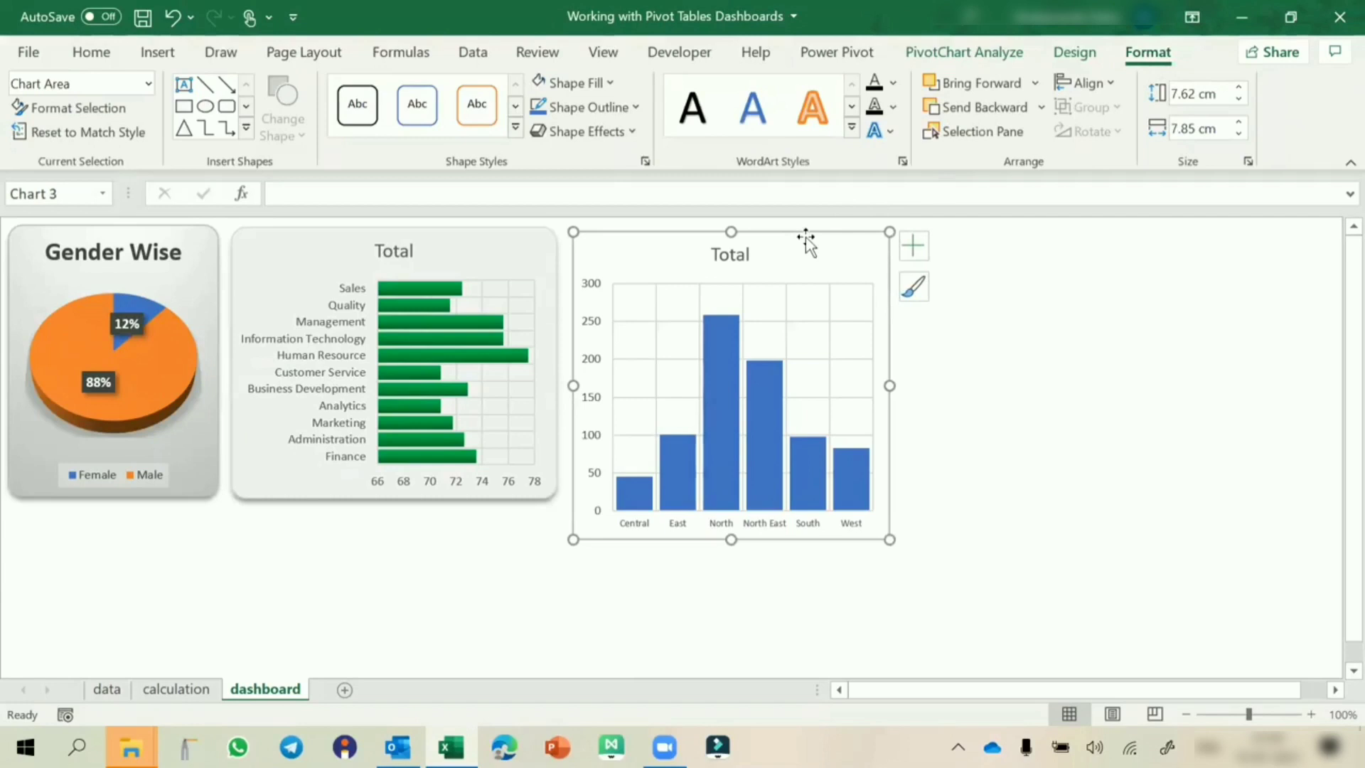
pyautogui.click(1181, 91)
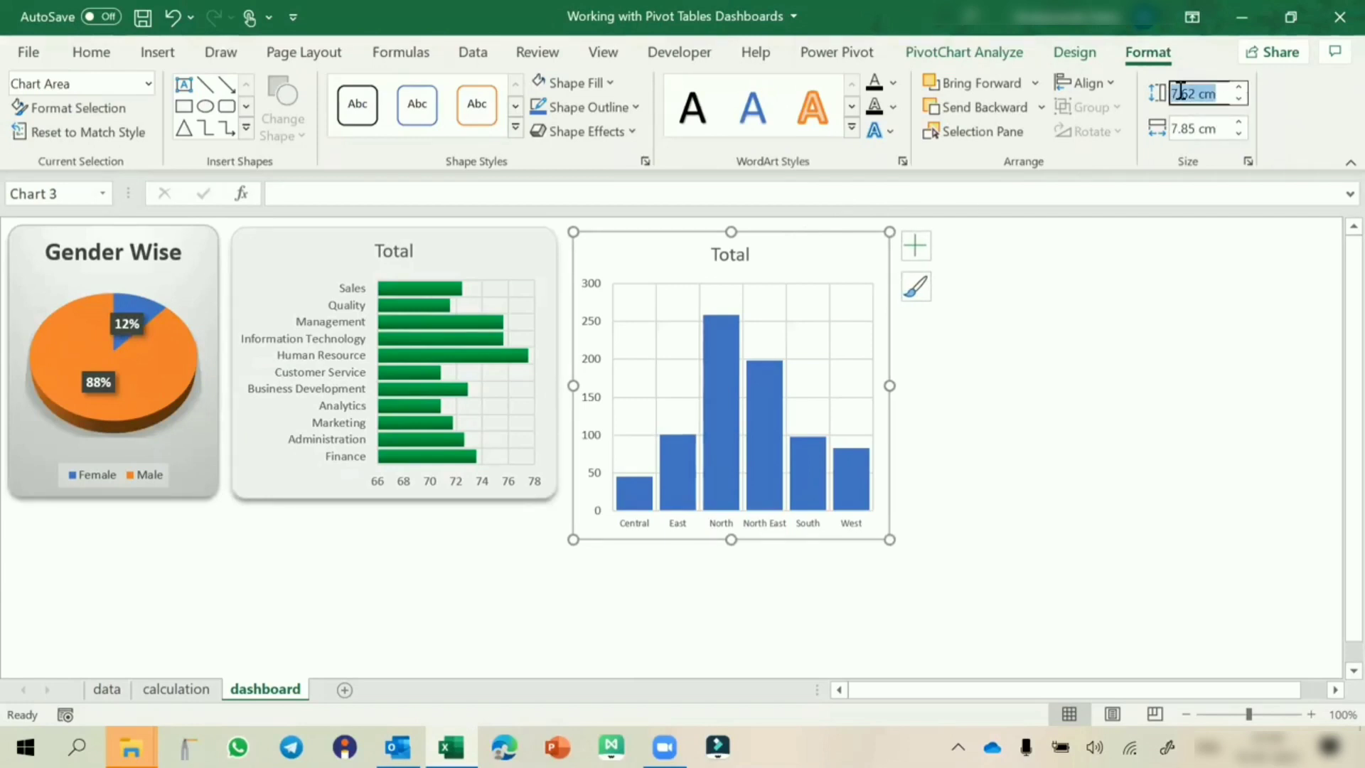
pyautogui.write('6.7')
pyautogui.press('Return')
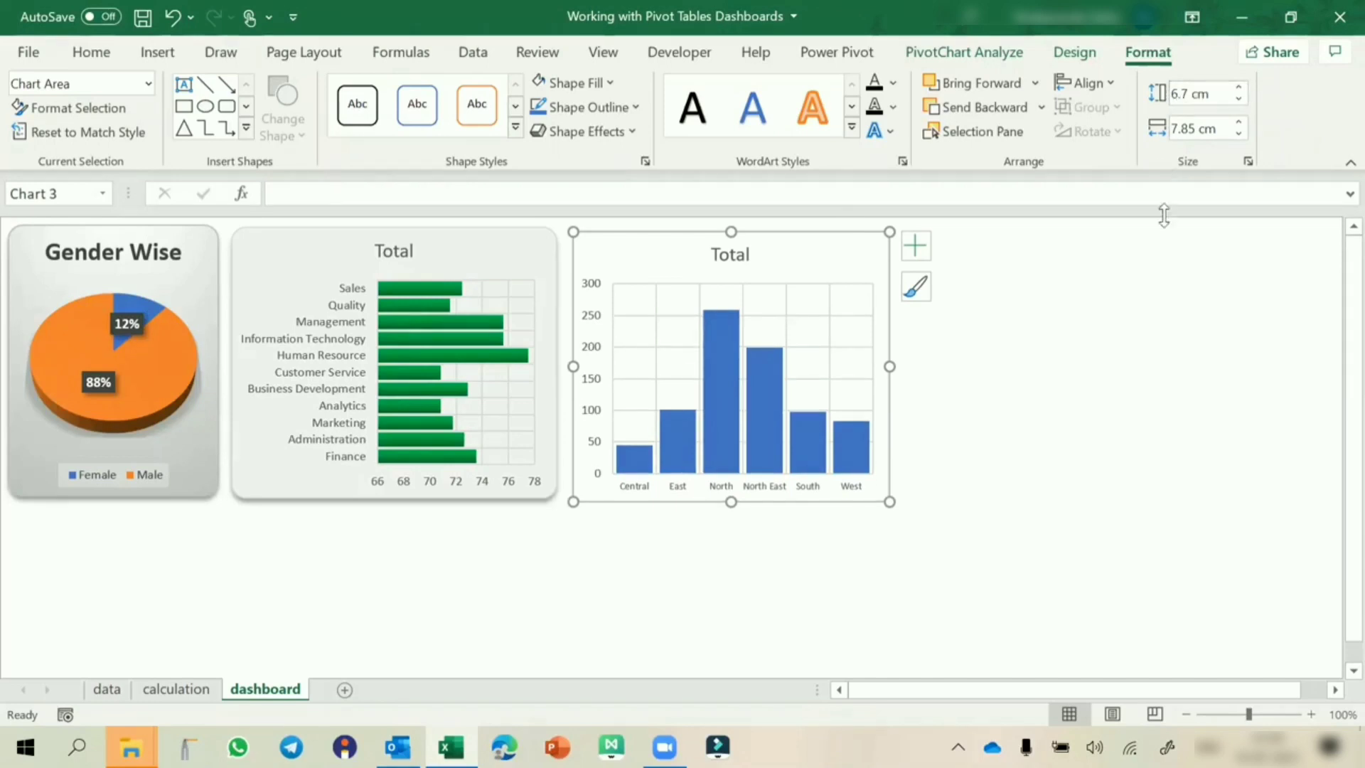
# Give the zone chart's area rounded corners and an outer shadow offset toward its lower edge
pyautogui.doubleClick(848, 242)
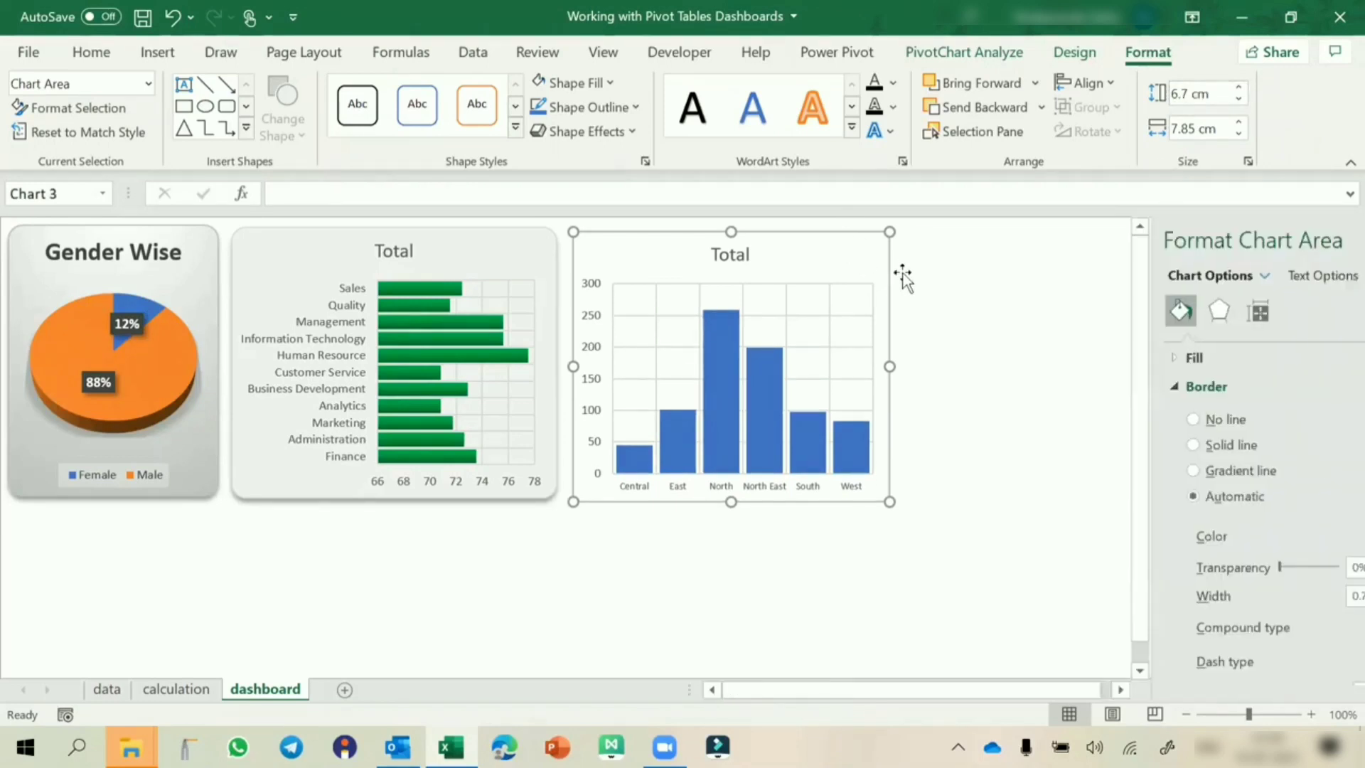
pyautogui.scroll(-3, 1126, 608)
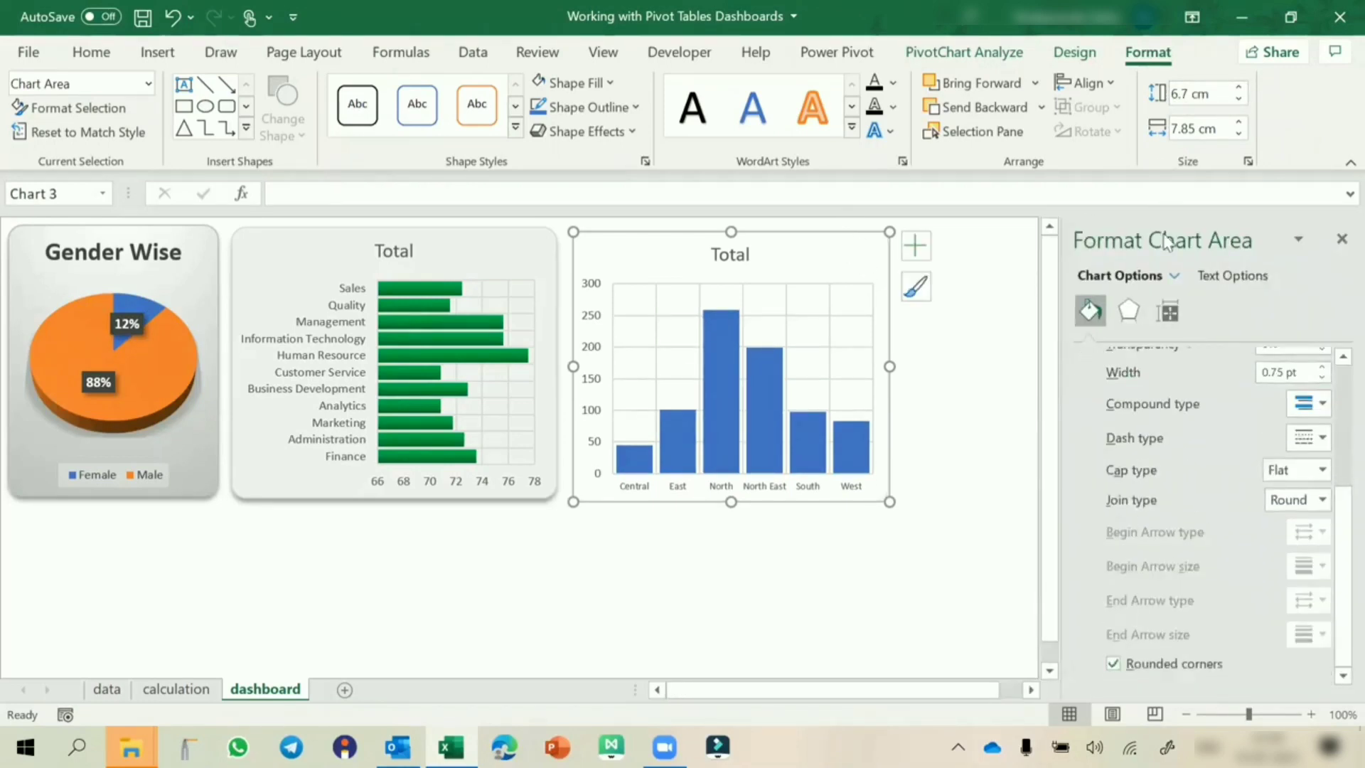
pyautogui.click(617, 132)
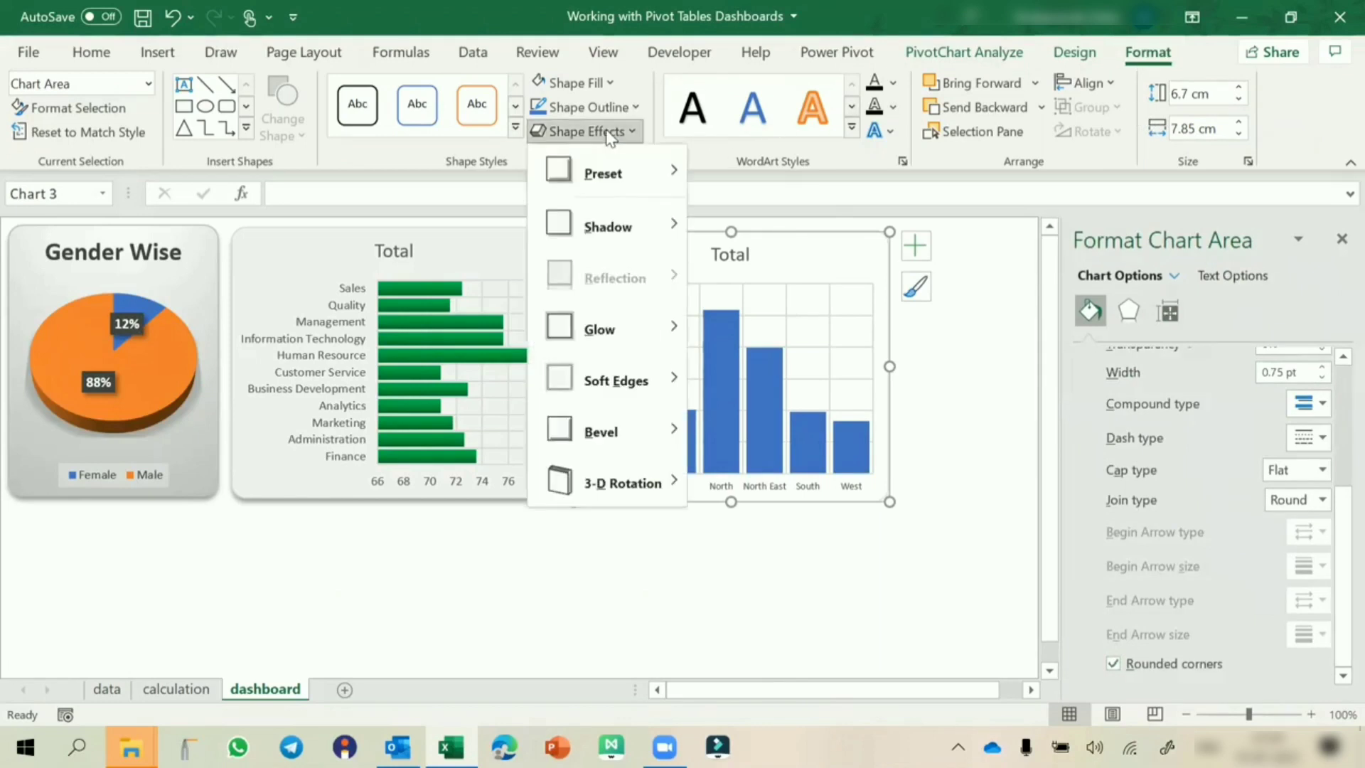
pyautogui.moveTo(628, 219)
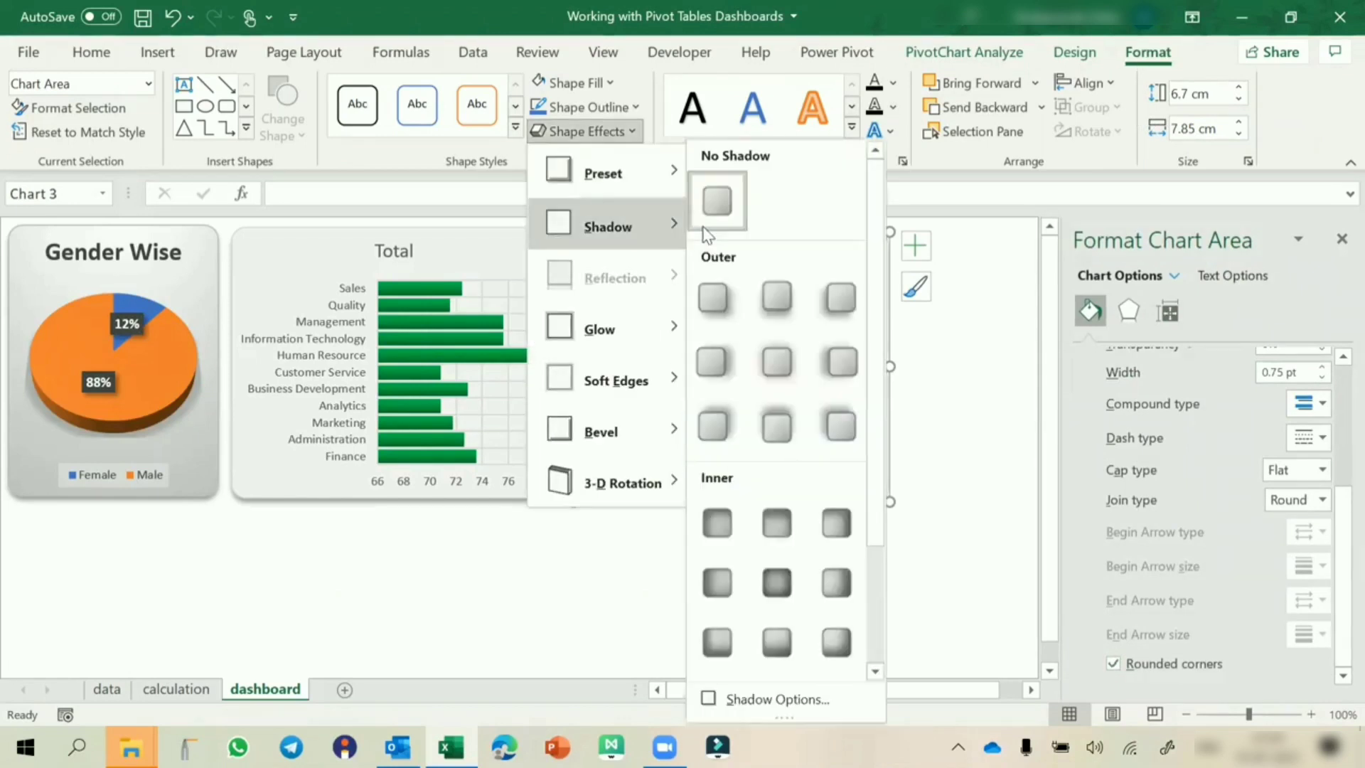
pyautogui.click(772, 294)
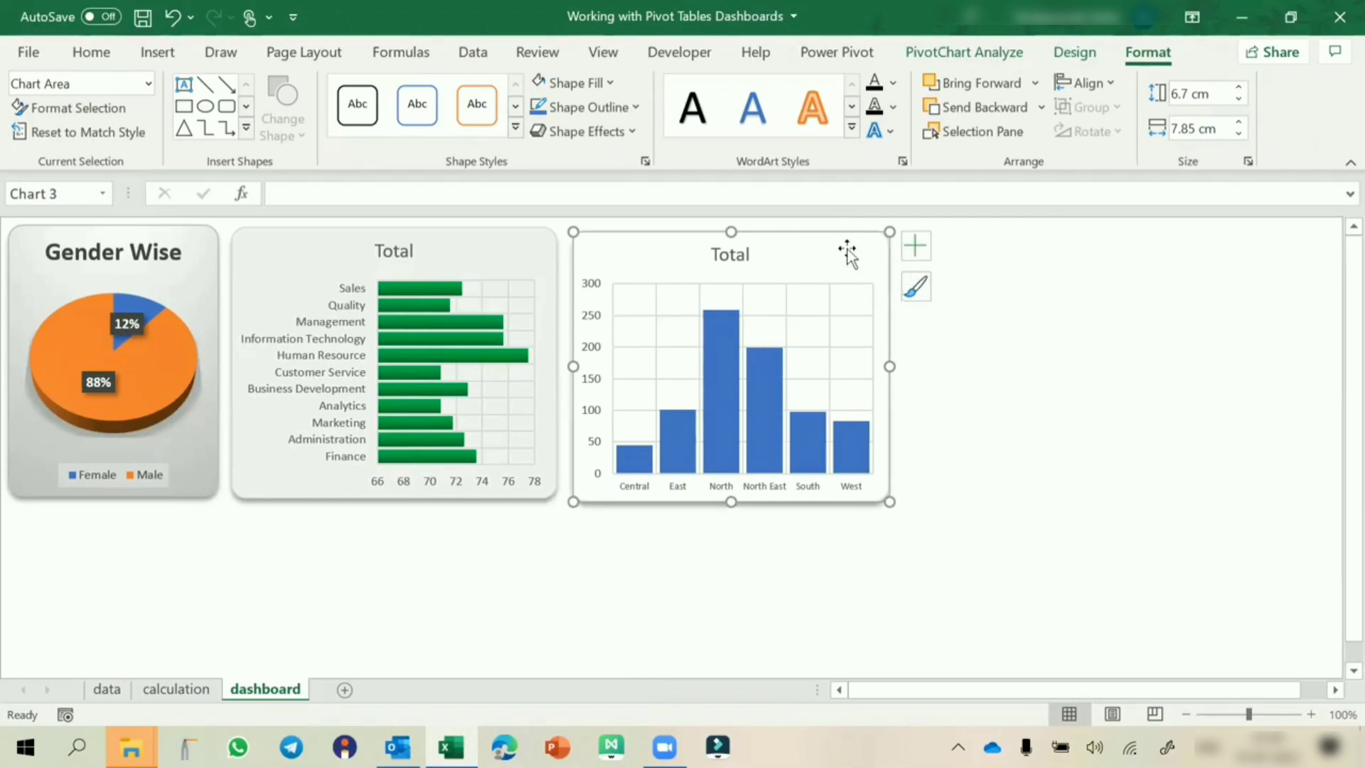
# Fill the zone chart's background with light blue and its columns with a standard blue gradient
pyautogui.click(610, 84)
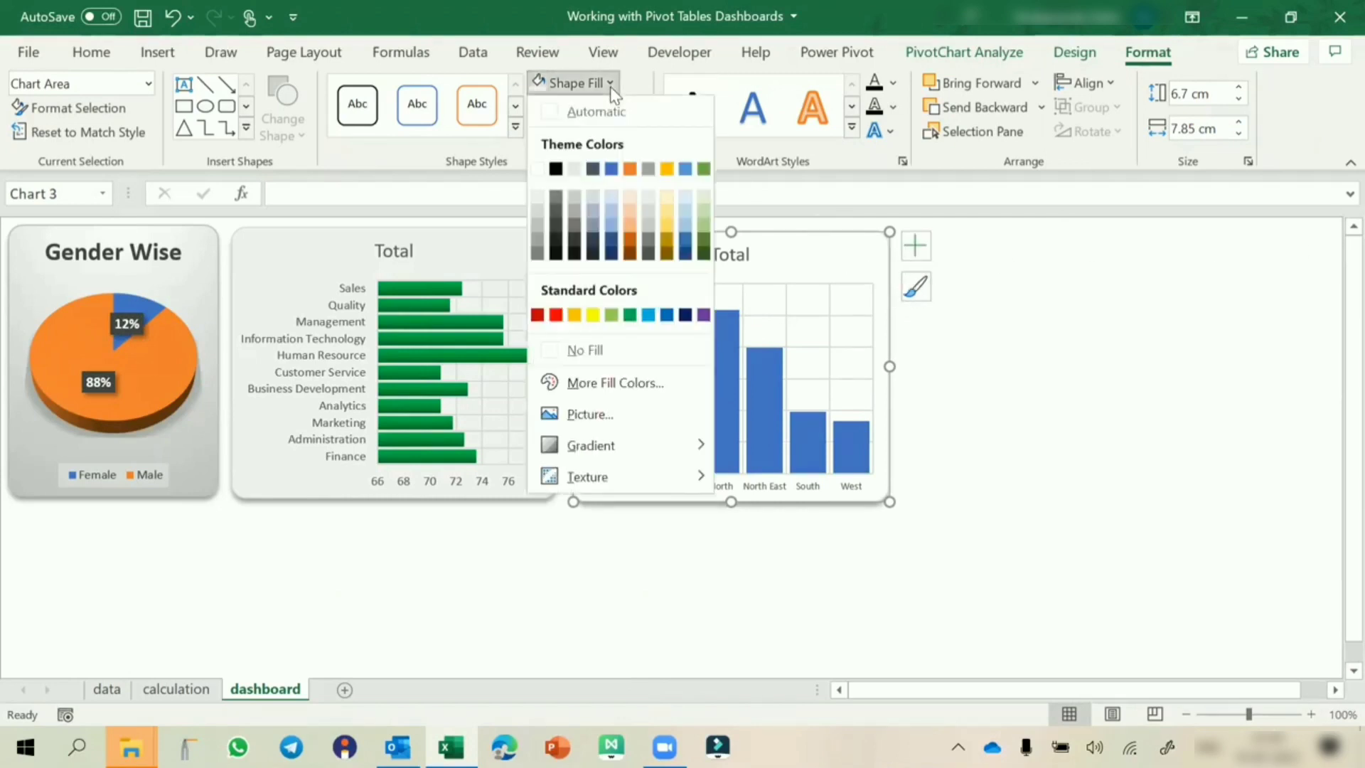
pyautogui.click(680, 196)
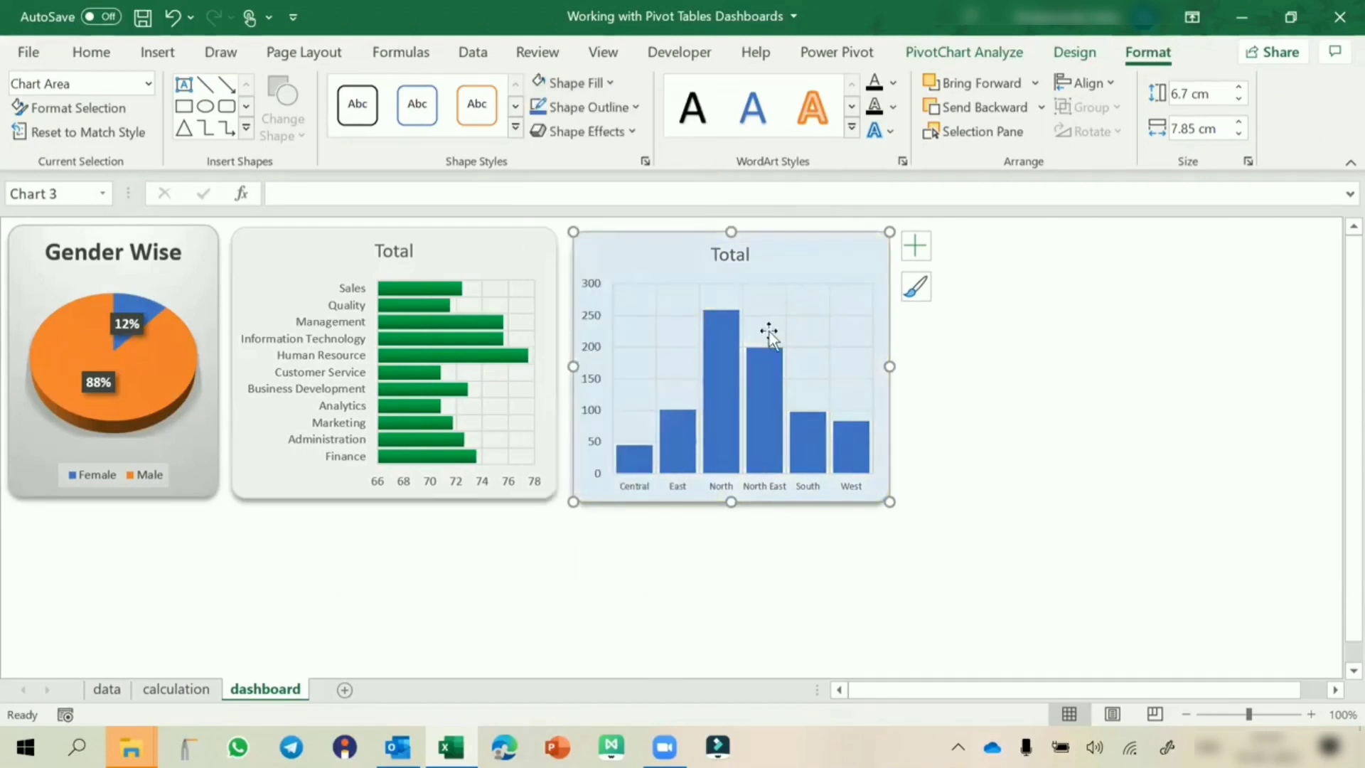
pyautogui.click(719, 342)
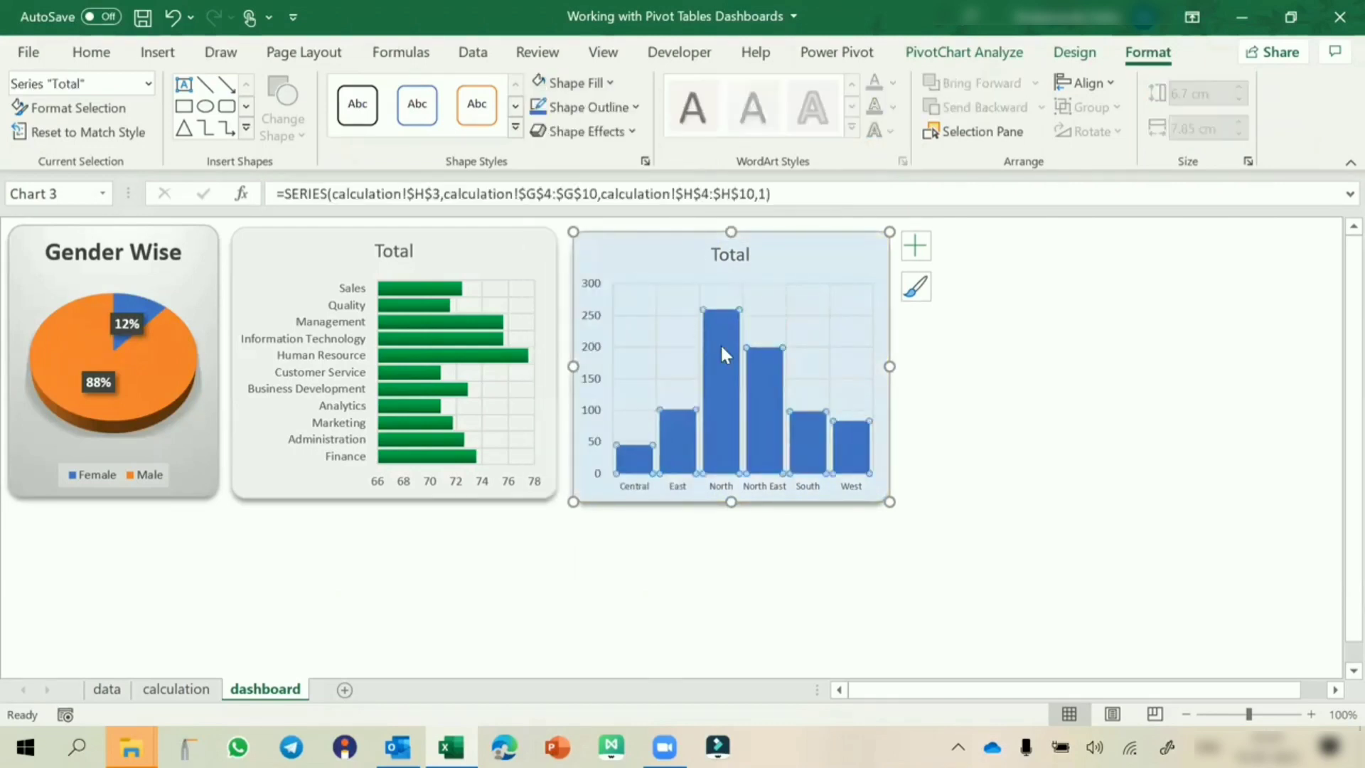
pyautogui.click(609, 86)
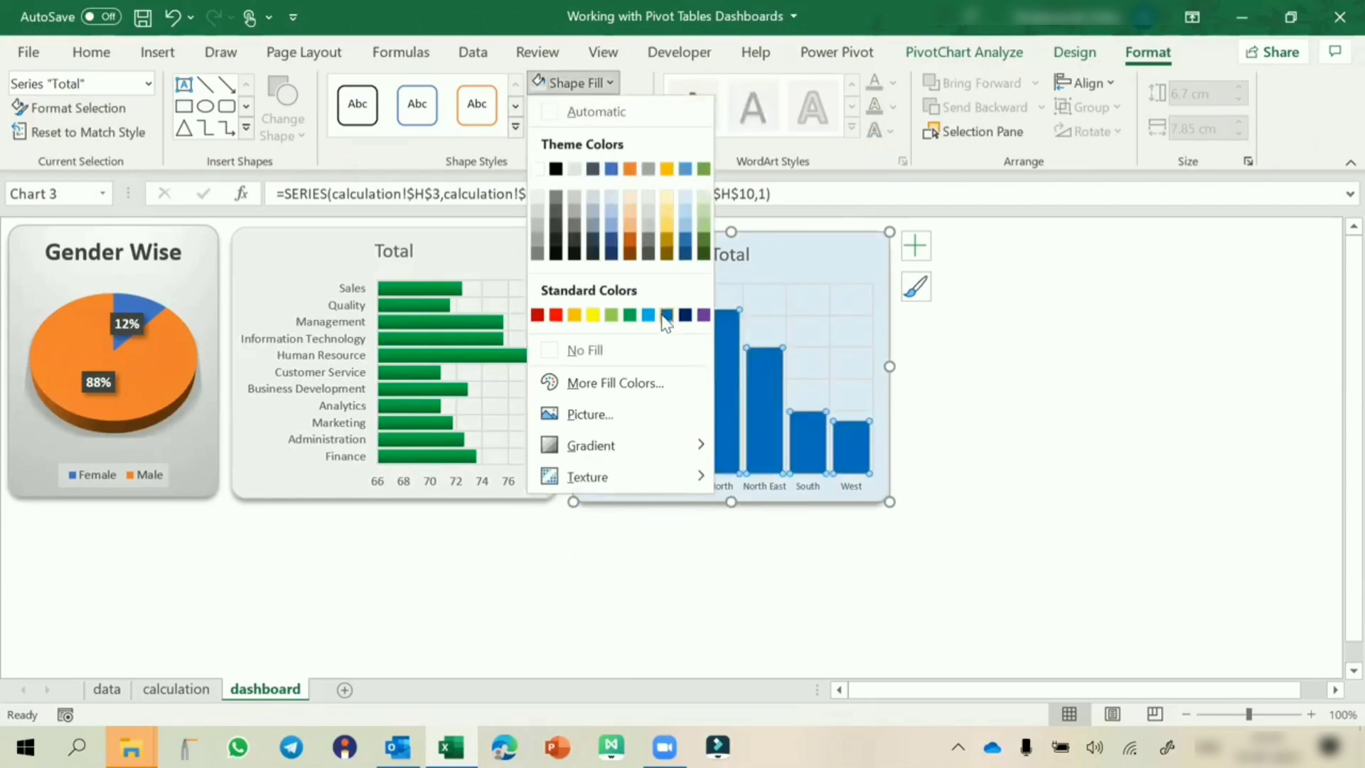
pyautogui.click(666, 315)
pyautogui.click(608, 84)
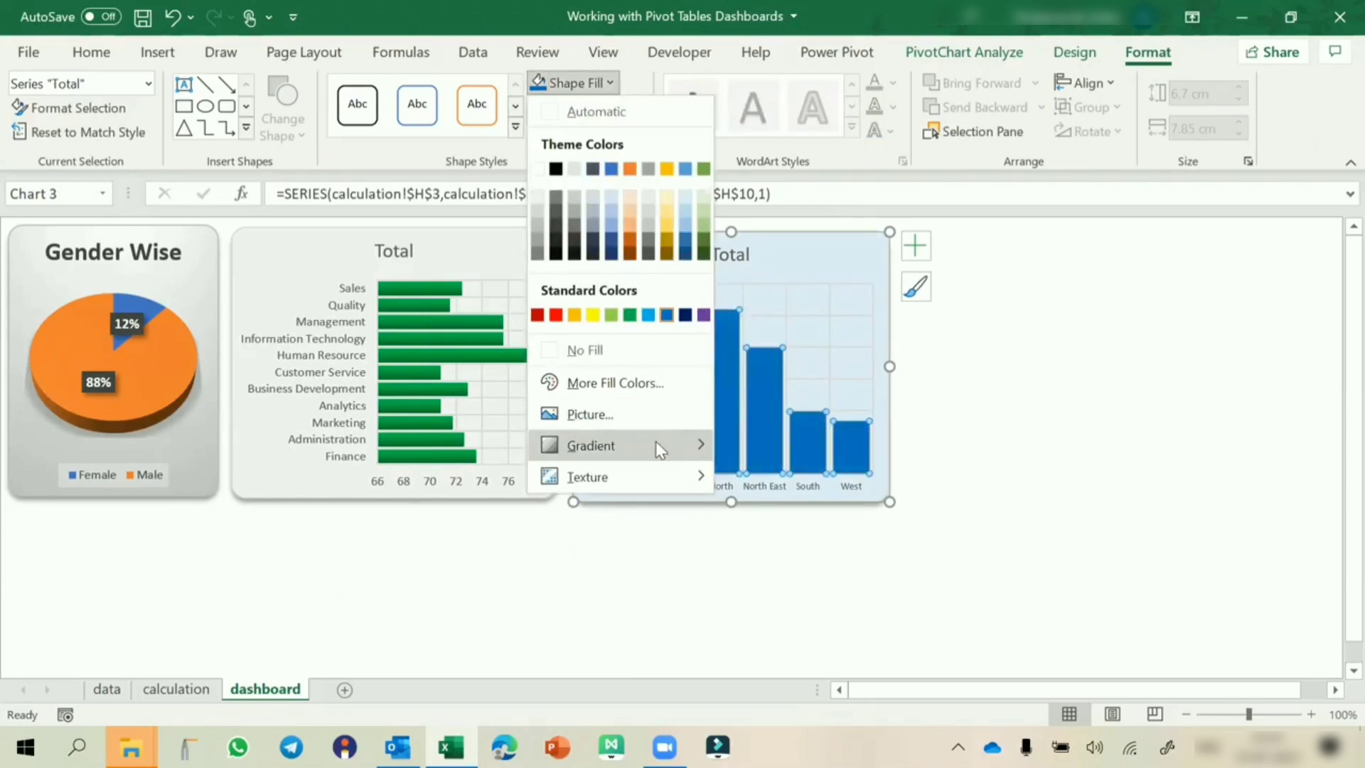
pyautogui.moveTo(660, 449)
pyautogui.click(750, 642)
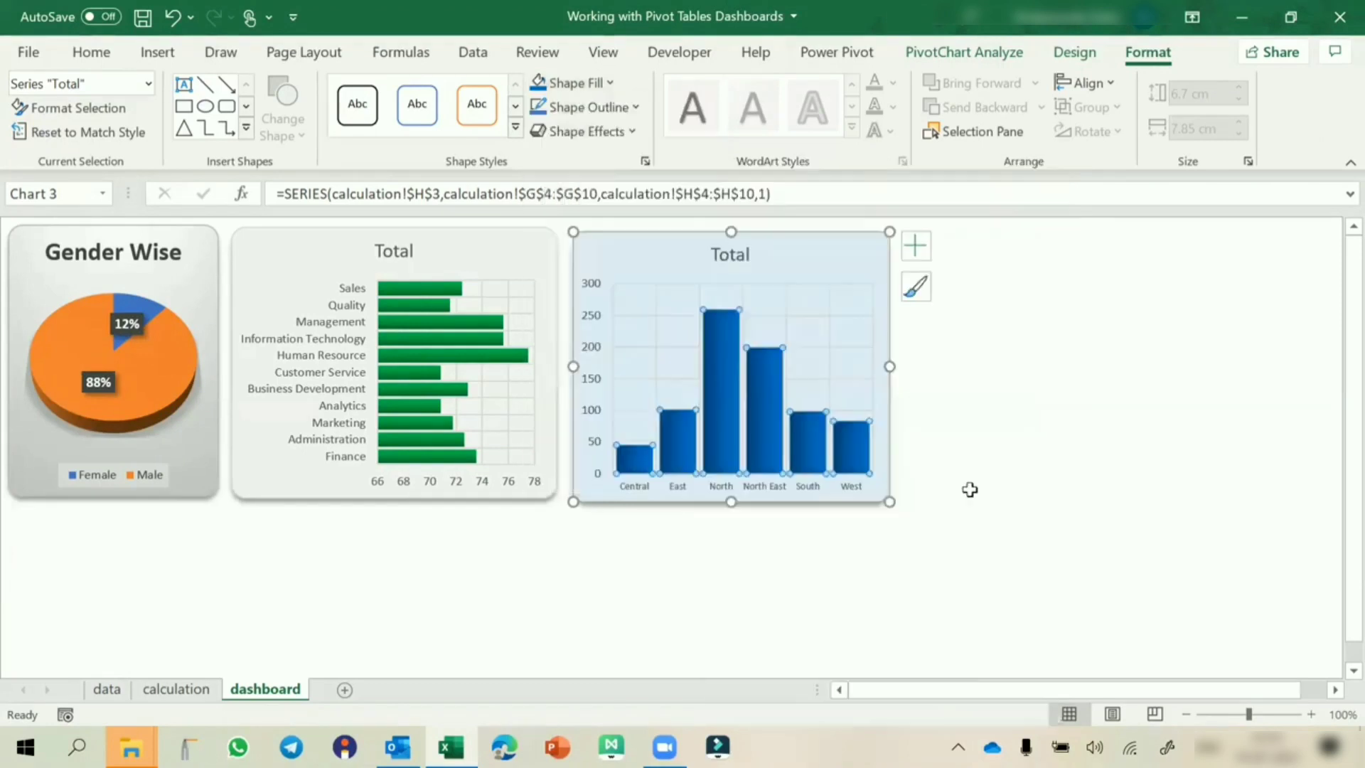
pyautogui.click(987, 473)
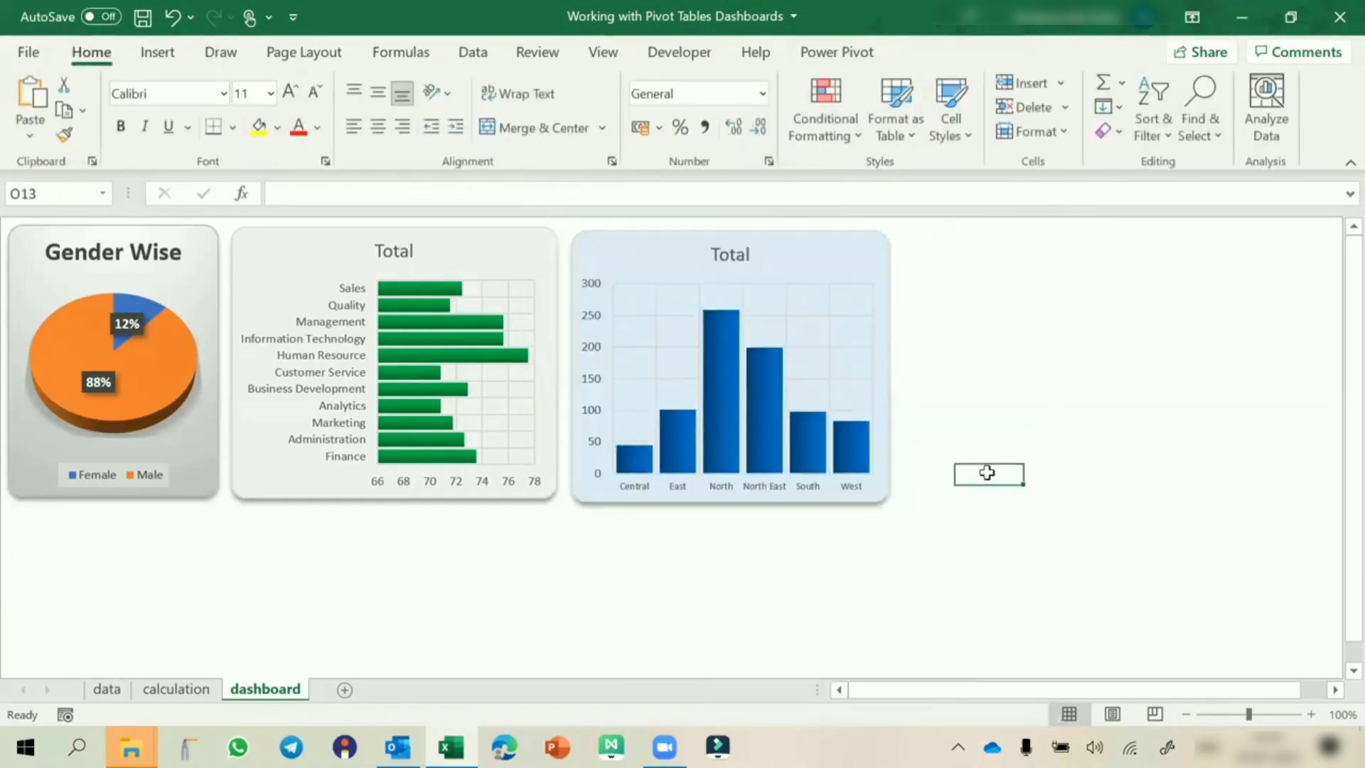
# Change the department bar chart's title to "Department Scores" and make it bold
pyautogui.doubleClick(398, 263)
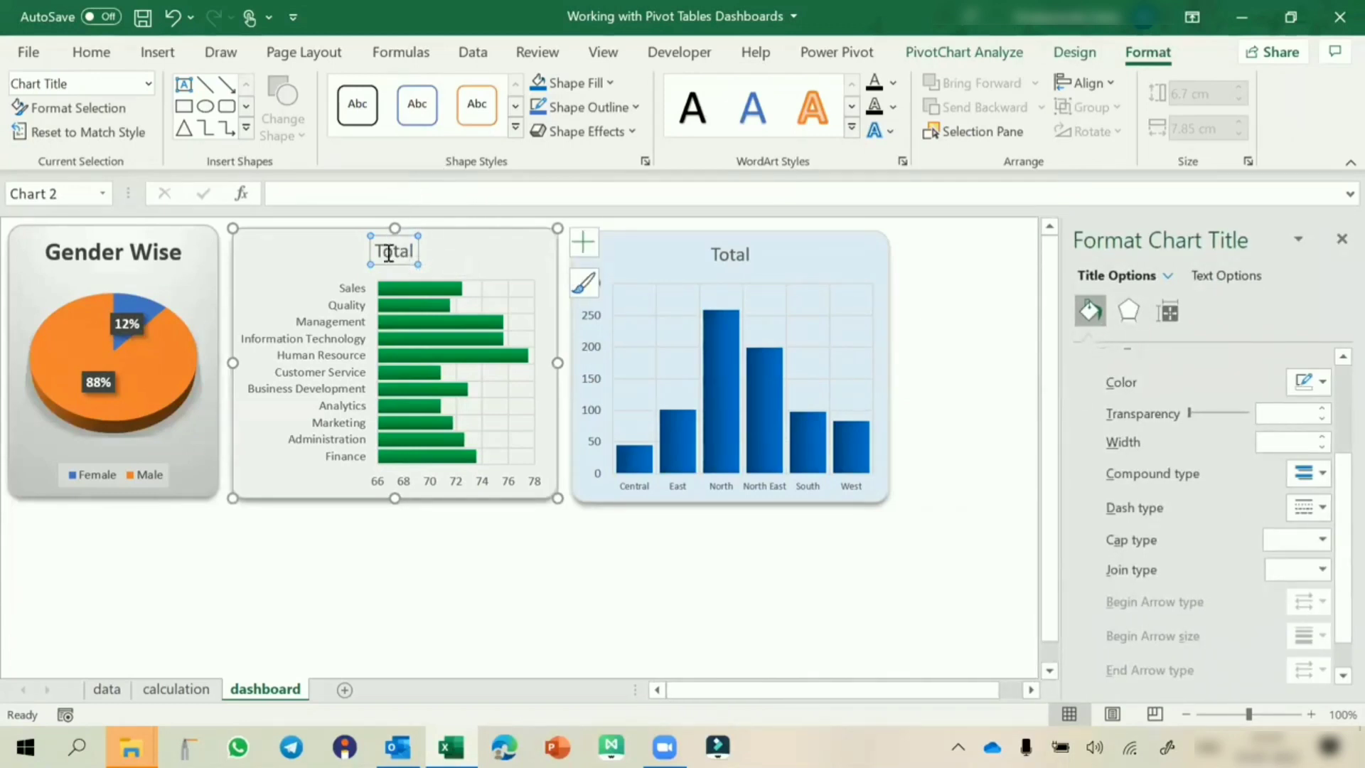
pyautogui.doubleClick(389, 253)
pyautogui.write('Depa')
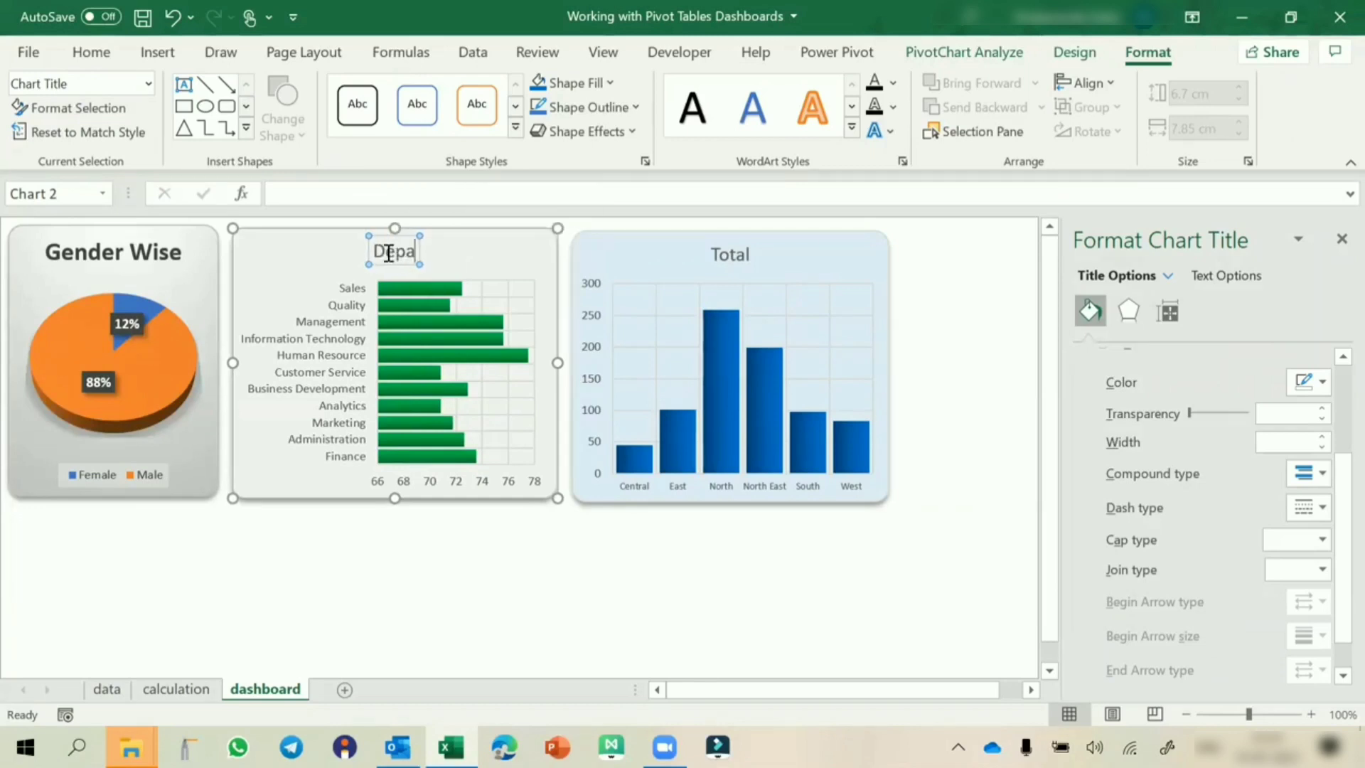
pyautogui.write('rtment')
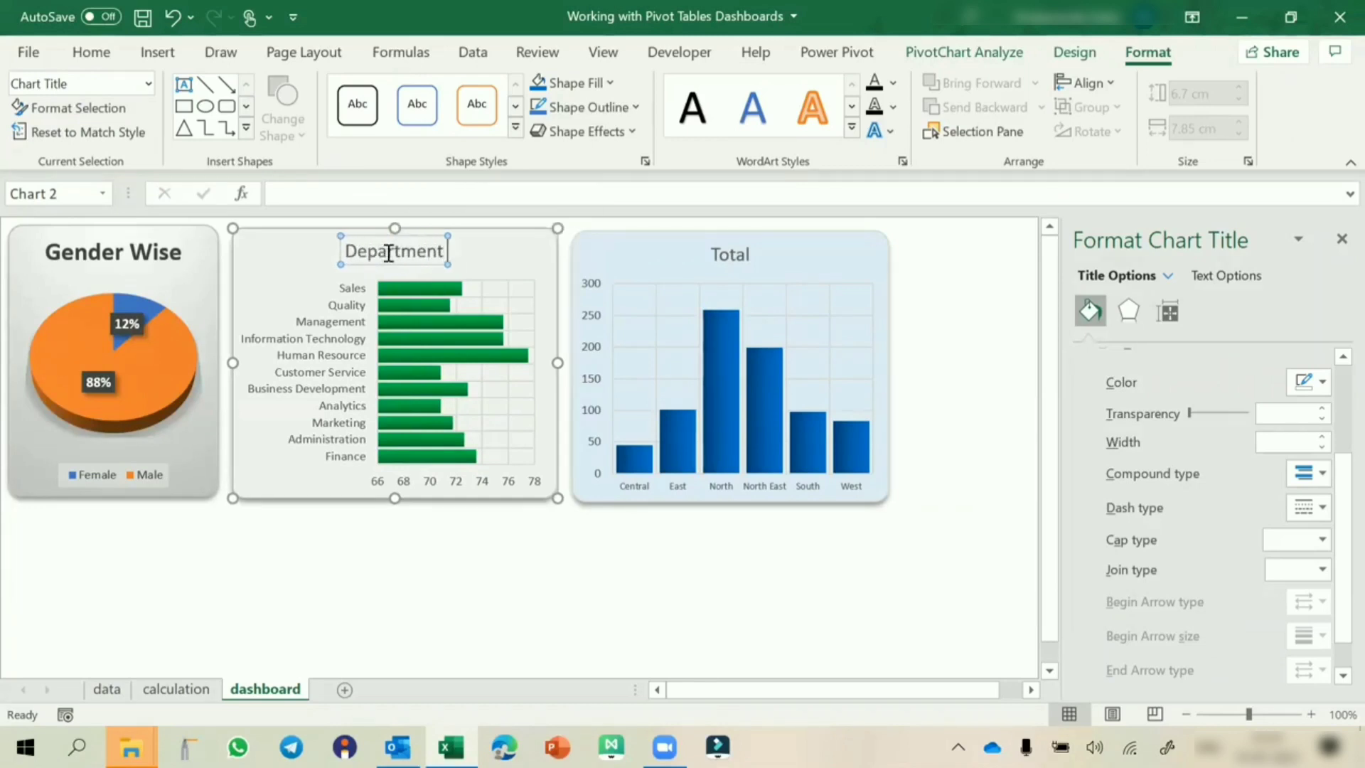
pyautogui.write(' Scores')
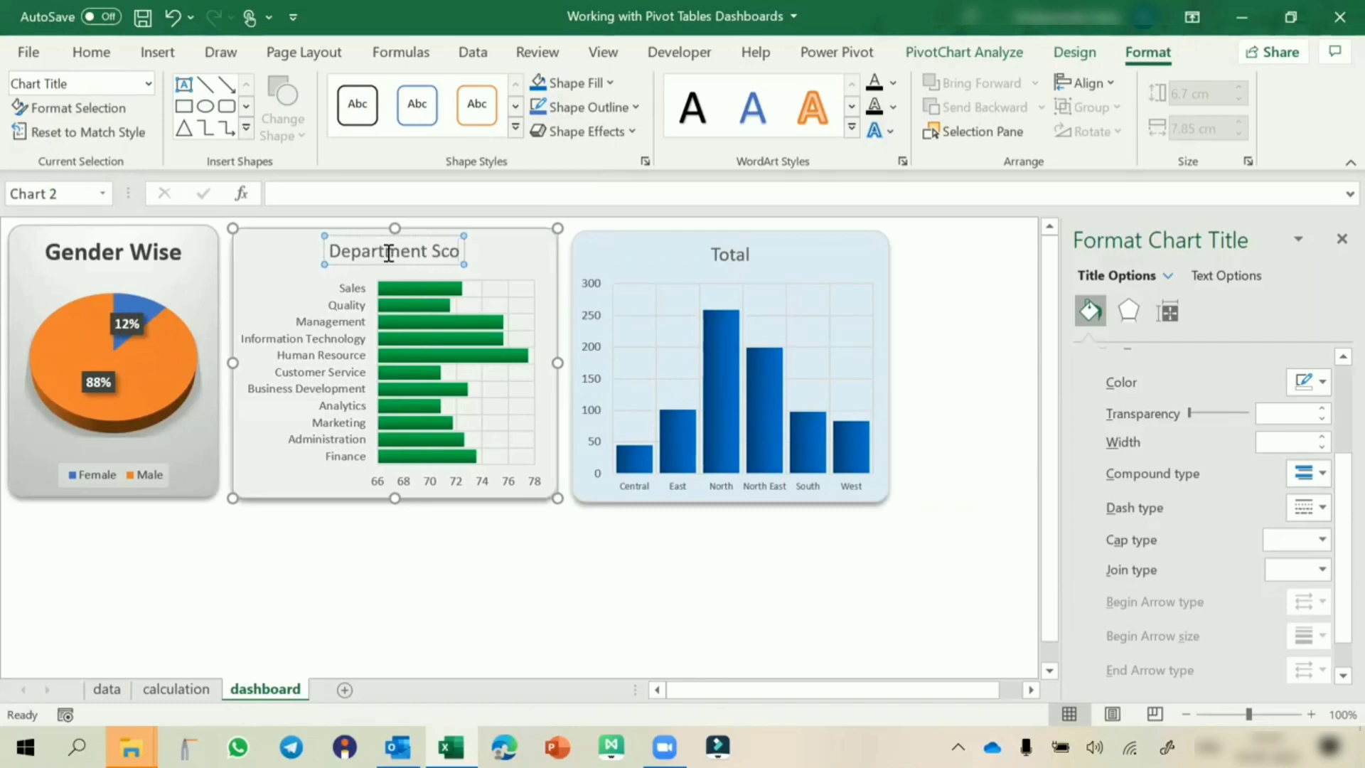
pyautogui.click(370, 264)
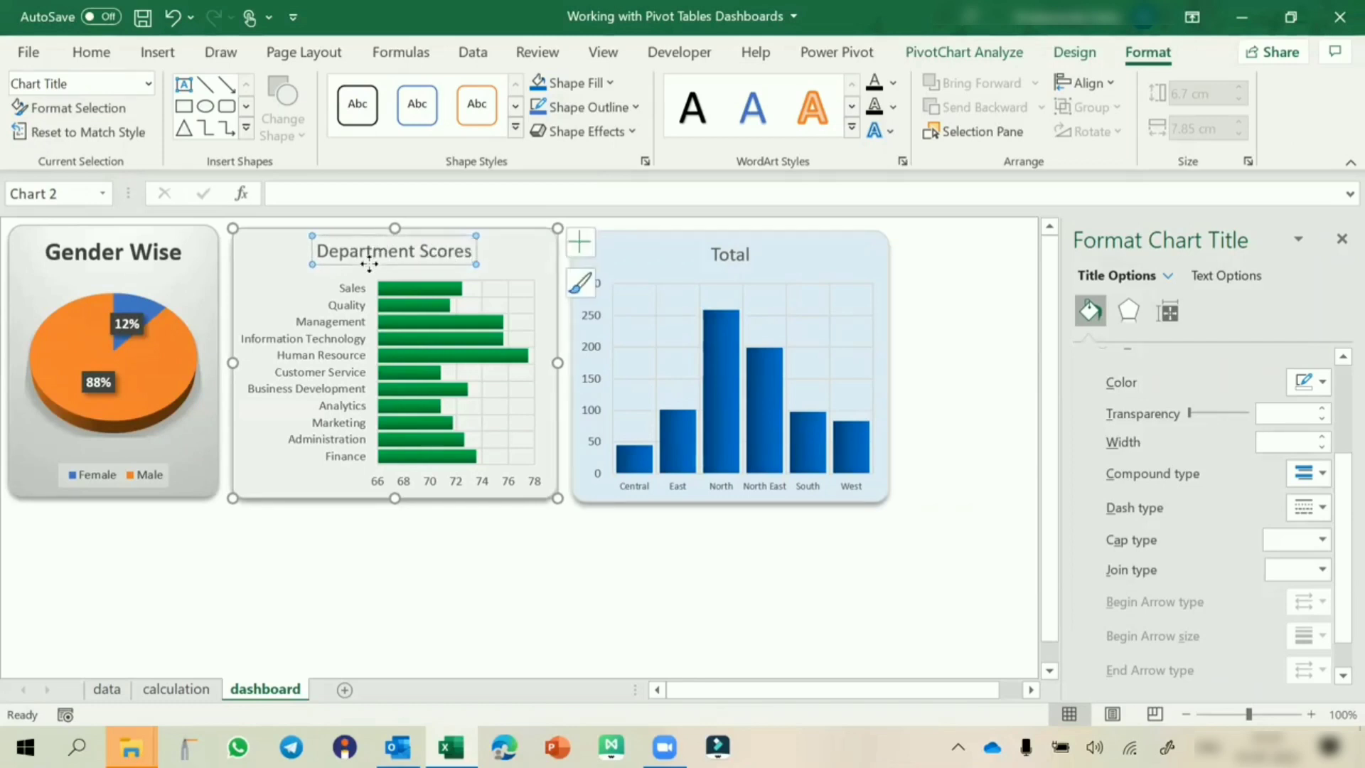
pyautogui.hotkey('ctrl', 'b')
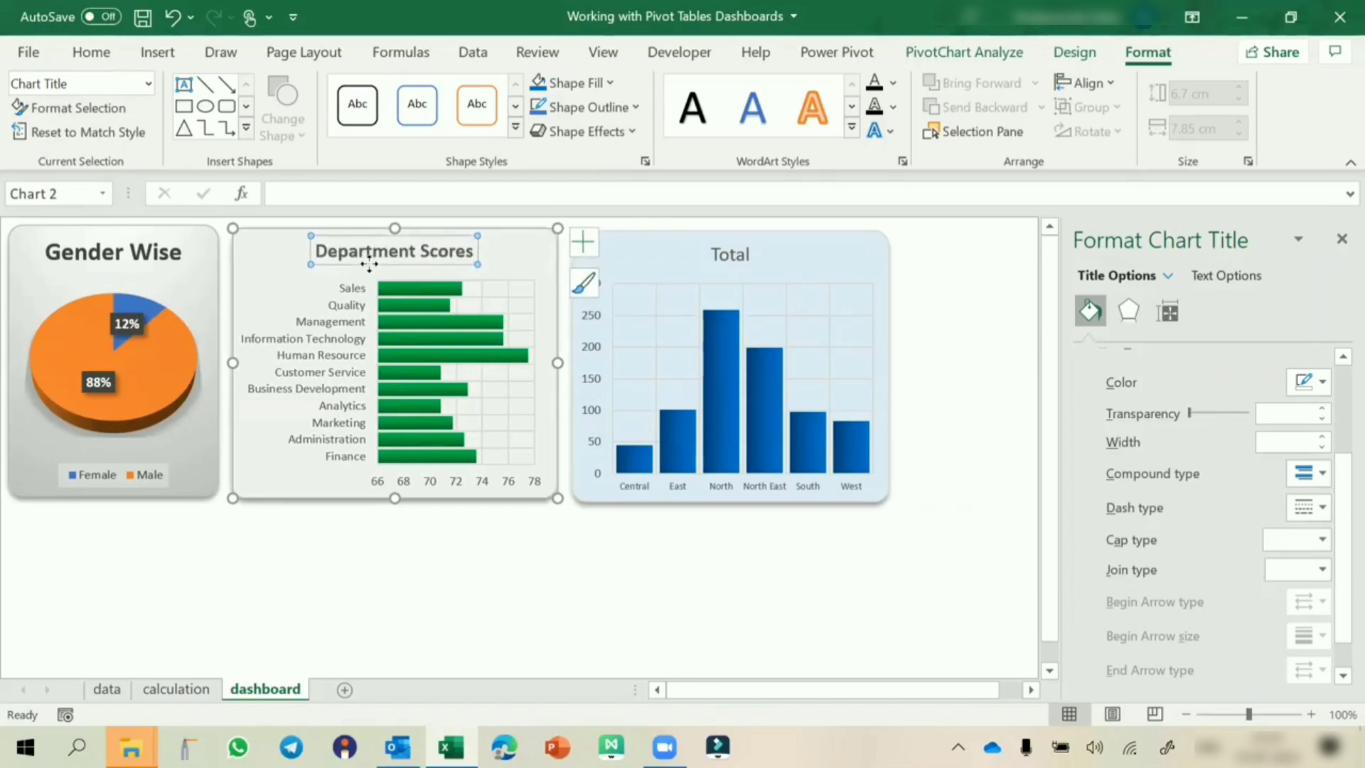
# Change the zone column chart's title to "Zone Wise"
pyautogui.click(738, 257)
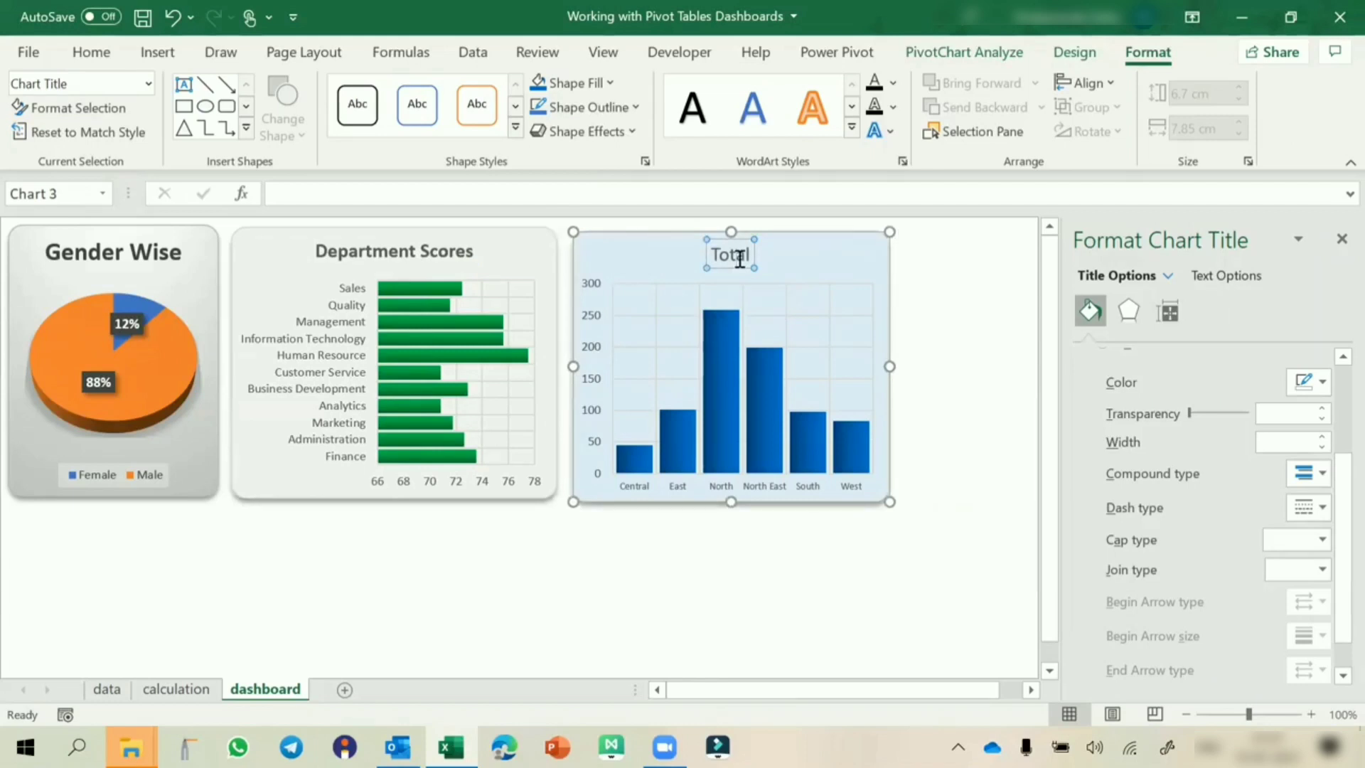
pyautogui.doubleClick(739, 259)
pyautogui.write('Zone Wise')
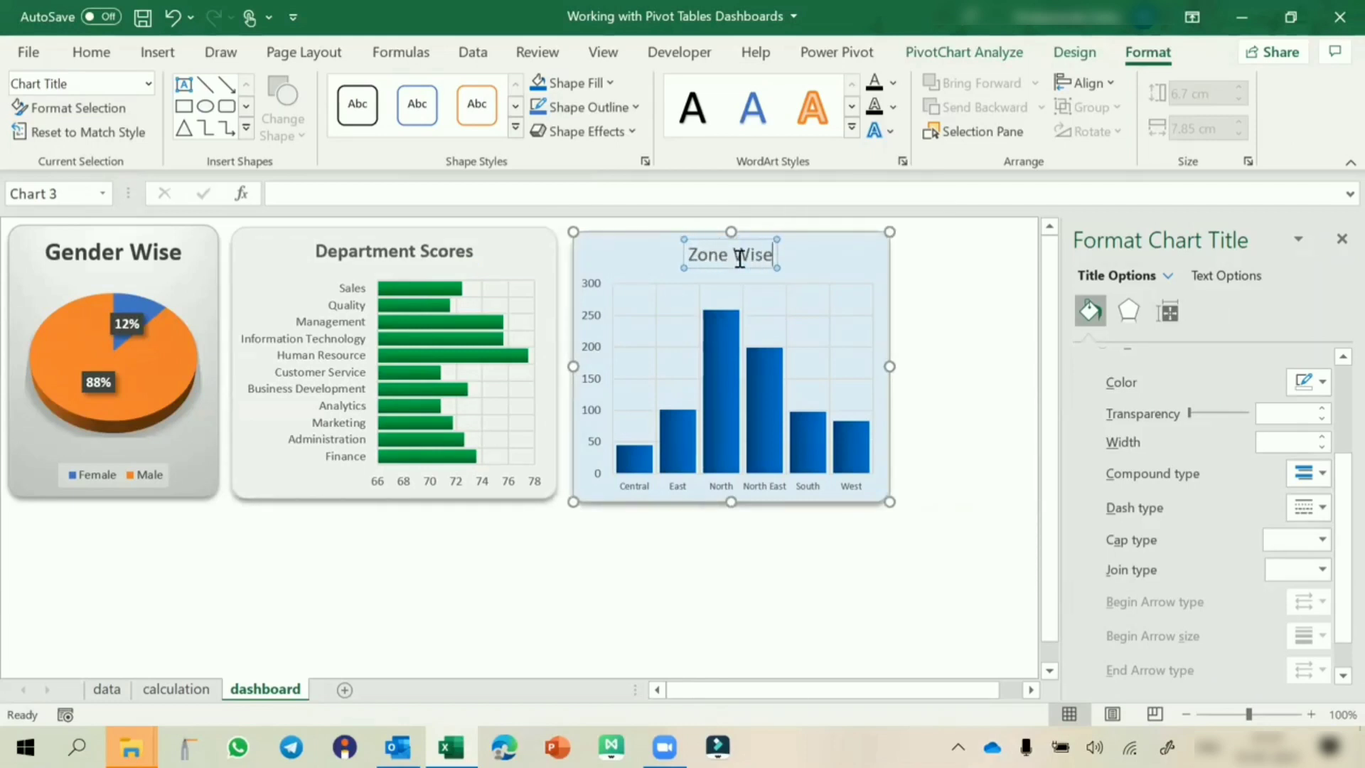
# Complete the zone column chart's title as "Zone Wise Headcount", make it bold, and close the formatting pane
pyautogui.write(' Headc')
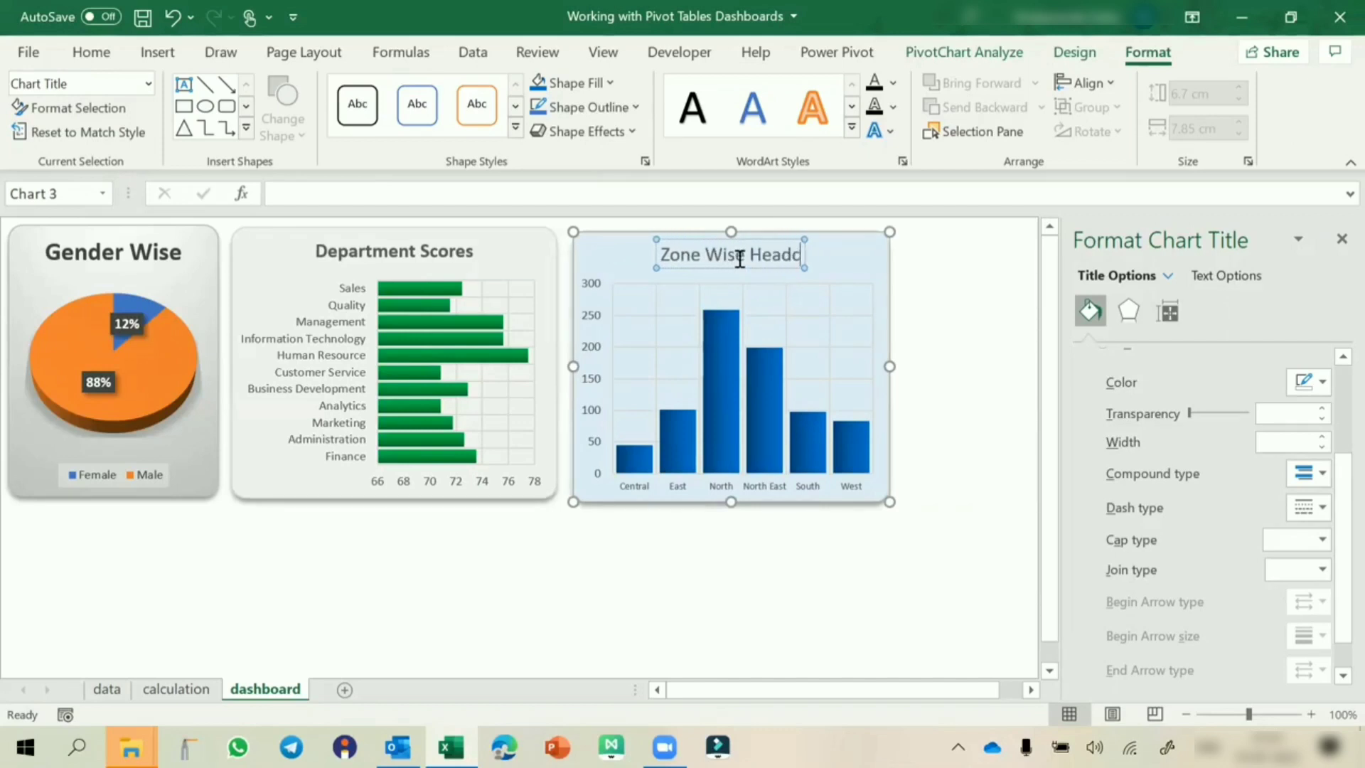
pyautogui.write('ount')
pyautogui.click(970, 306)
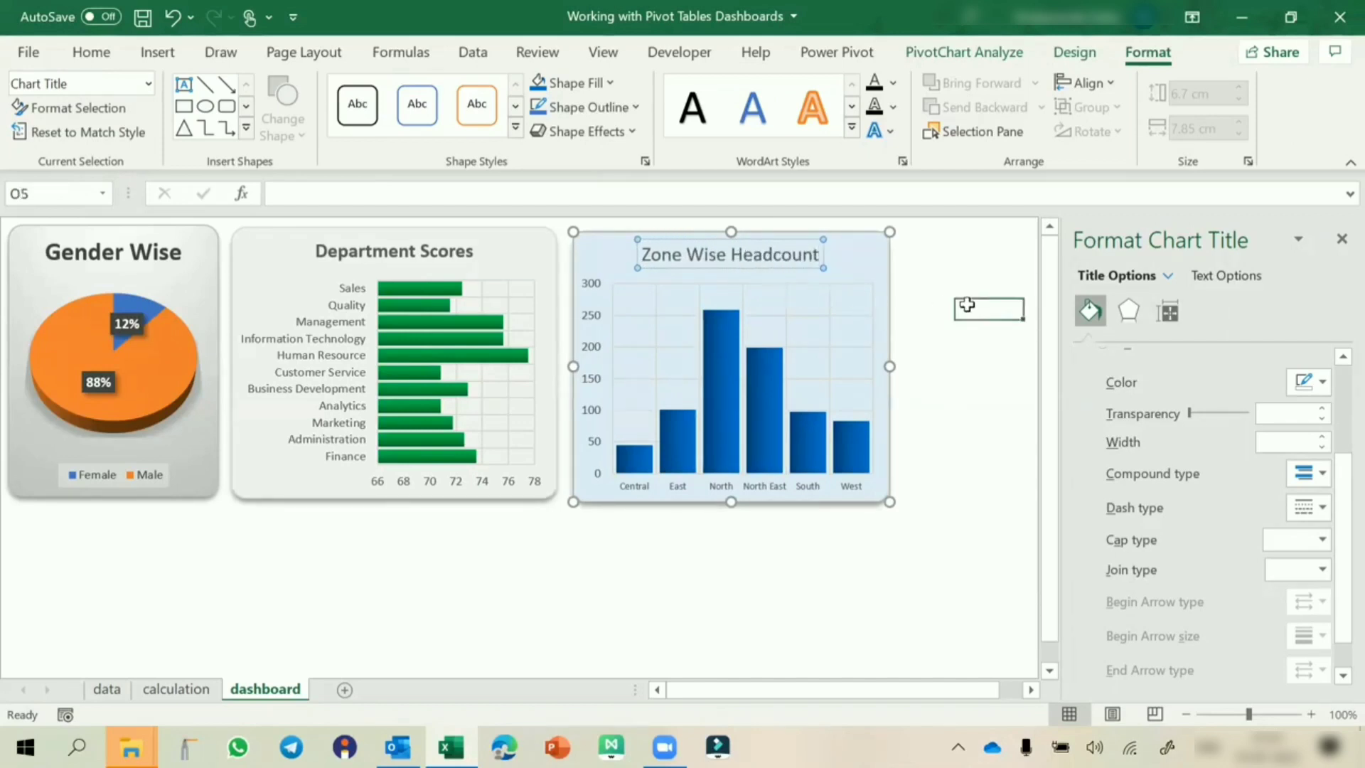
pyautogui.click(761, 261)
pyautogui.hotkey('ctrl', 'b')
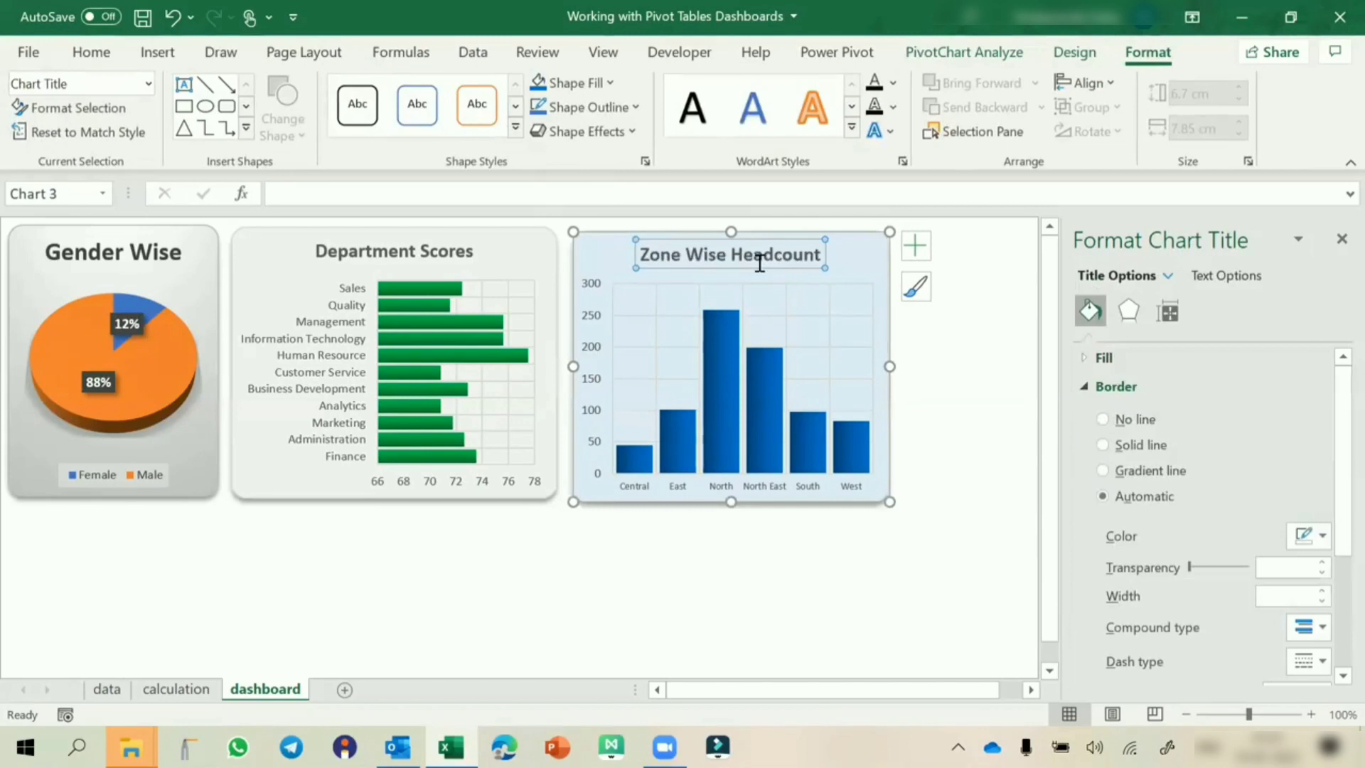
pyautogui.click(991, 276)
pyautogui.click(1340, 240)
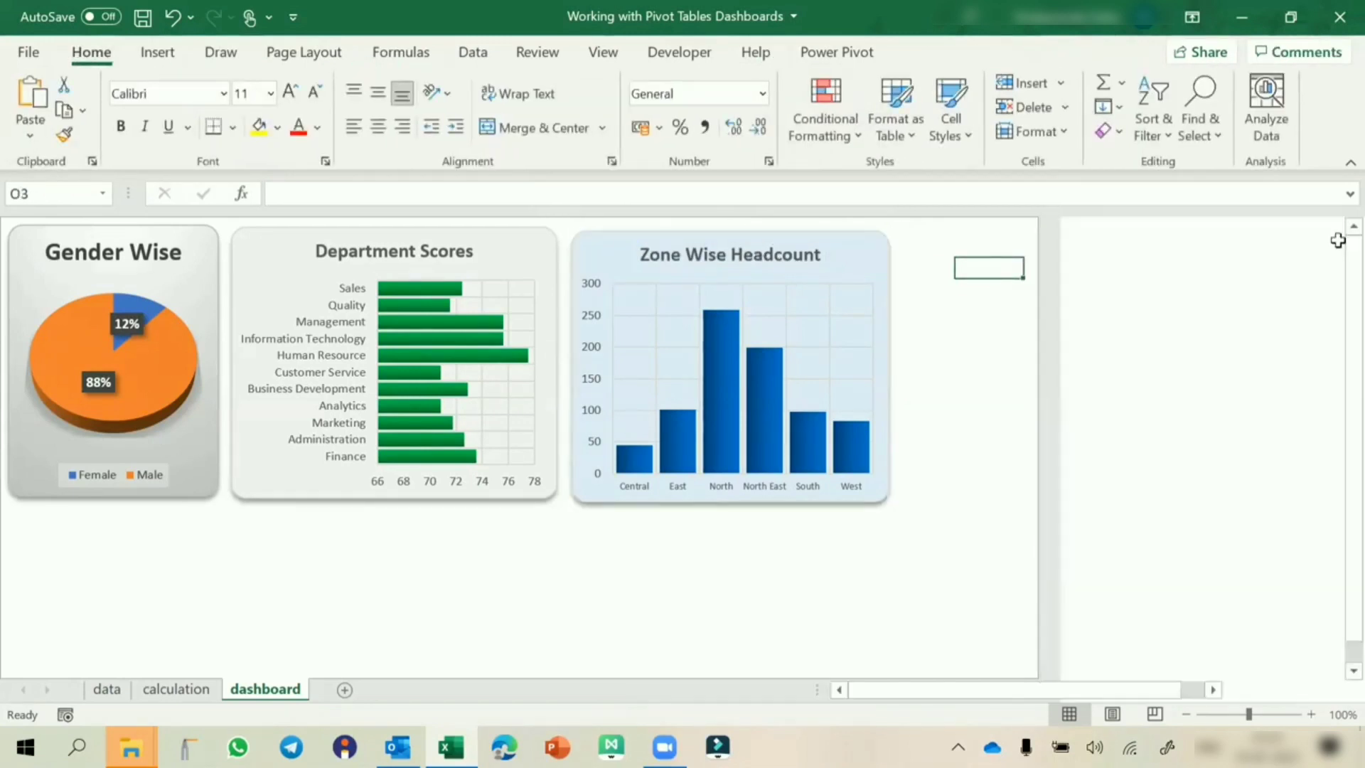
pyautogui.click(1262, 373)
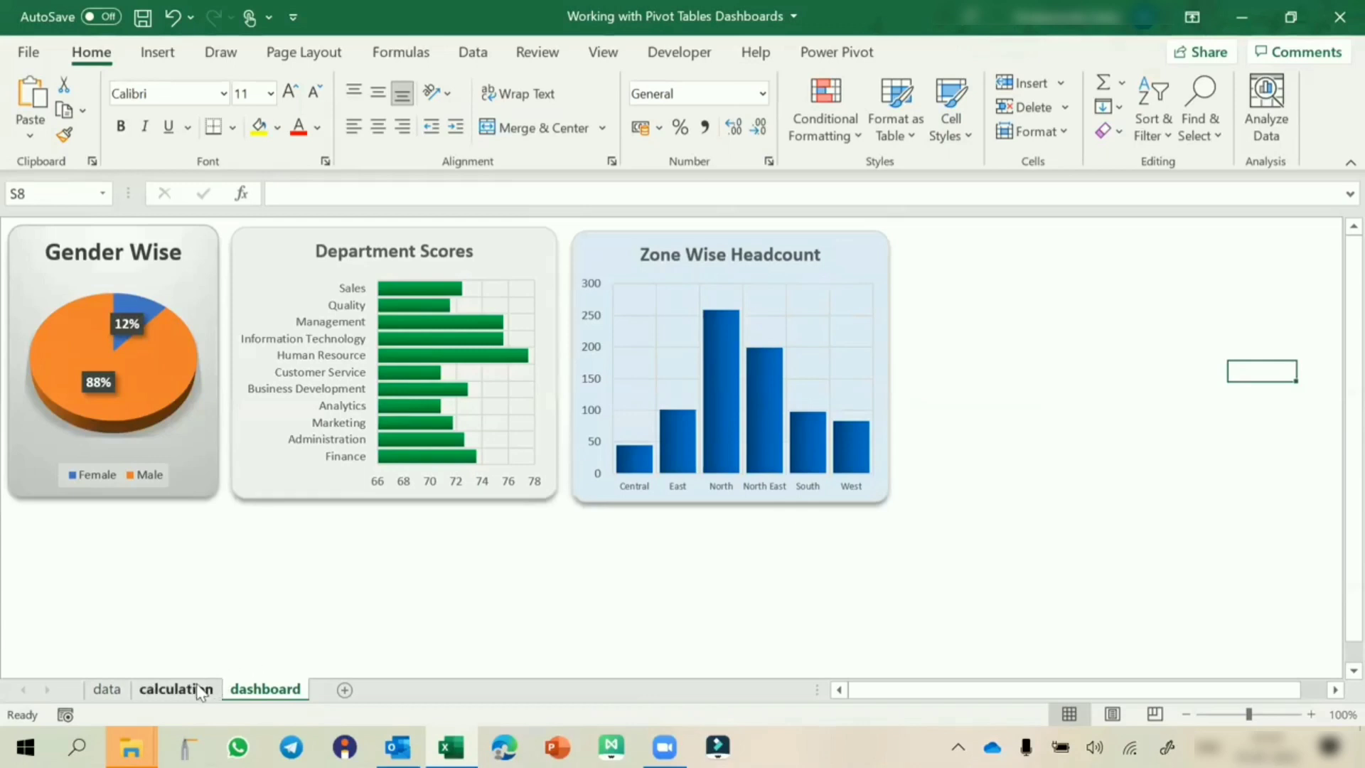
# Insert a line pivot chart from the monthly Count of DOJ pivot table on the calculation sheet
pyautogui.click(177, 689)
pyautogui.click(952, 363)
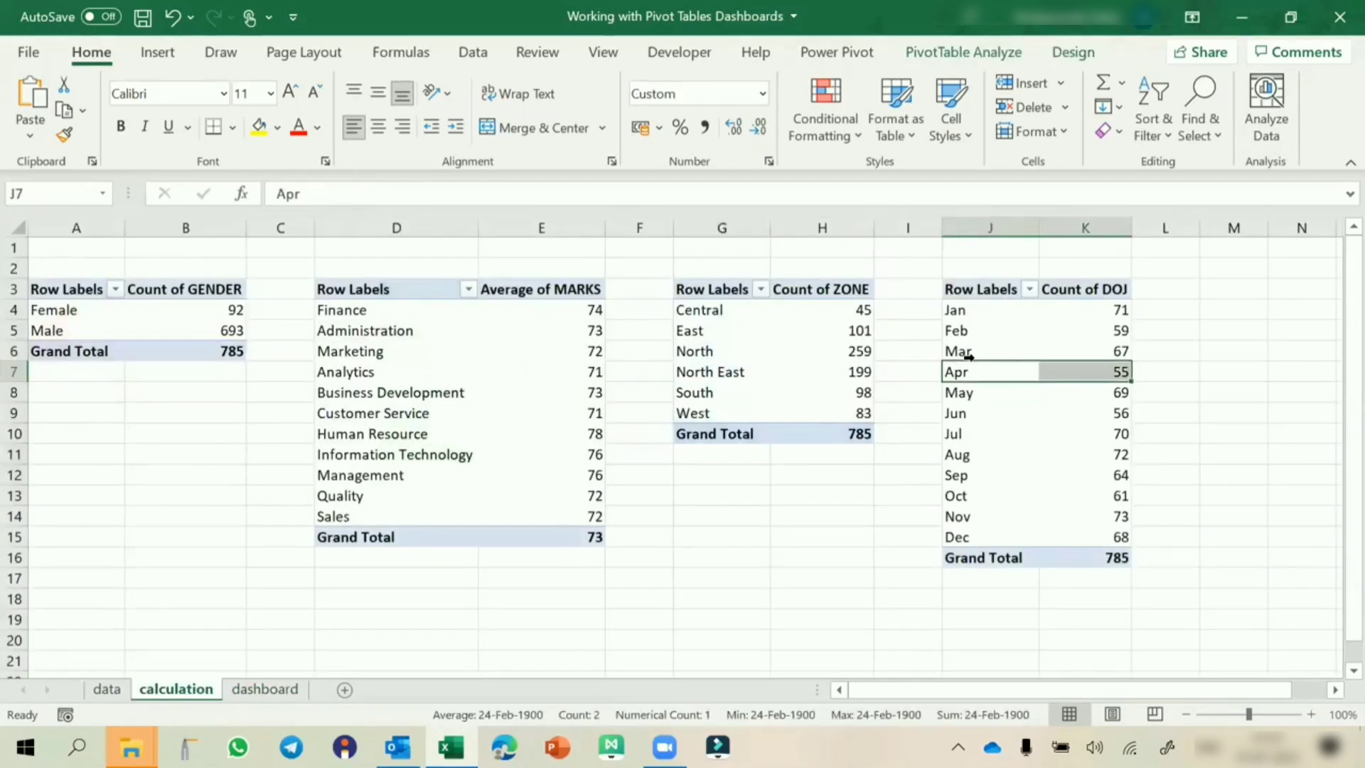
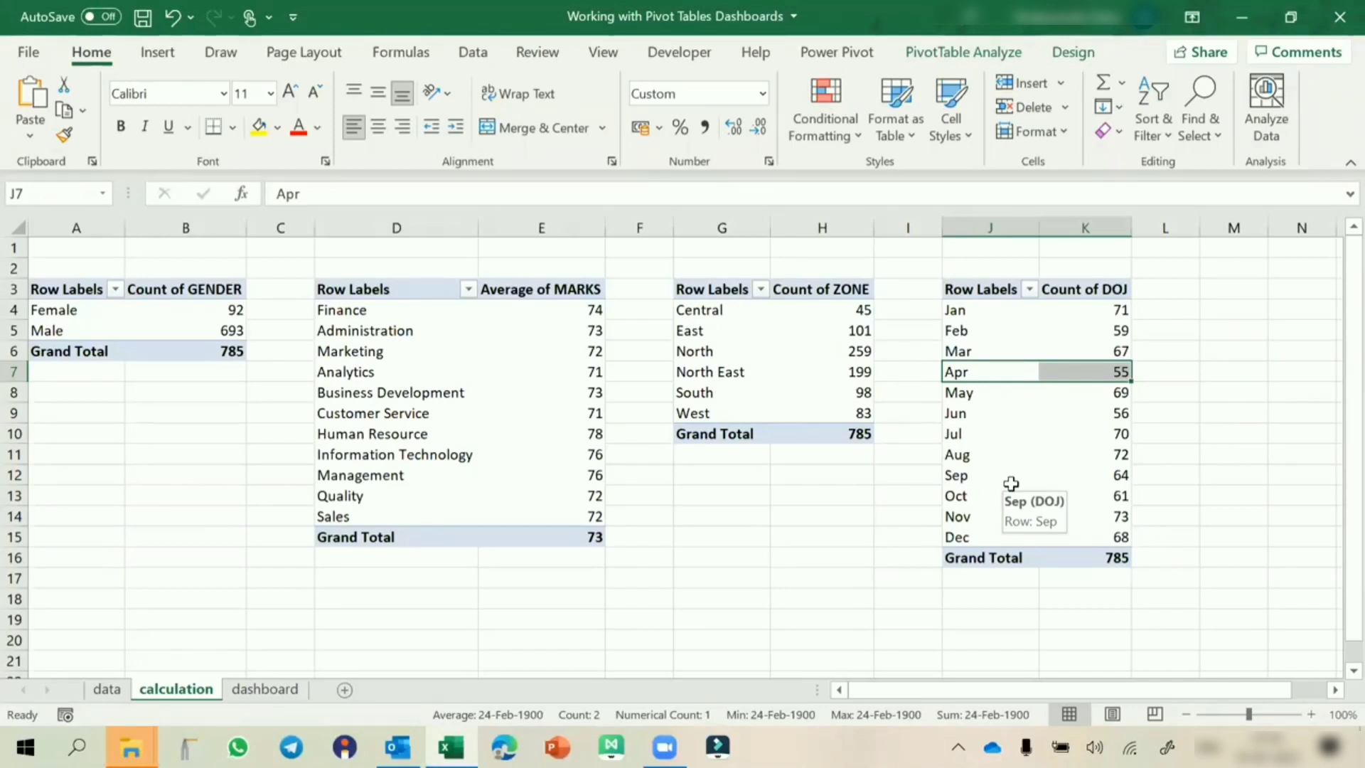
pyautogui.click(1011, 484)
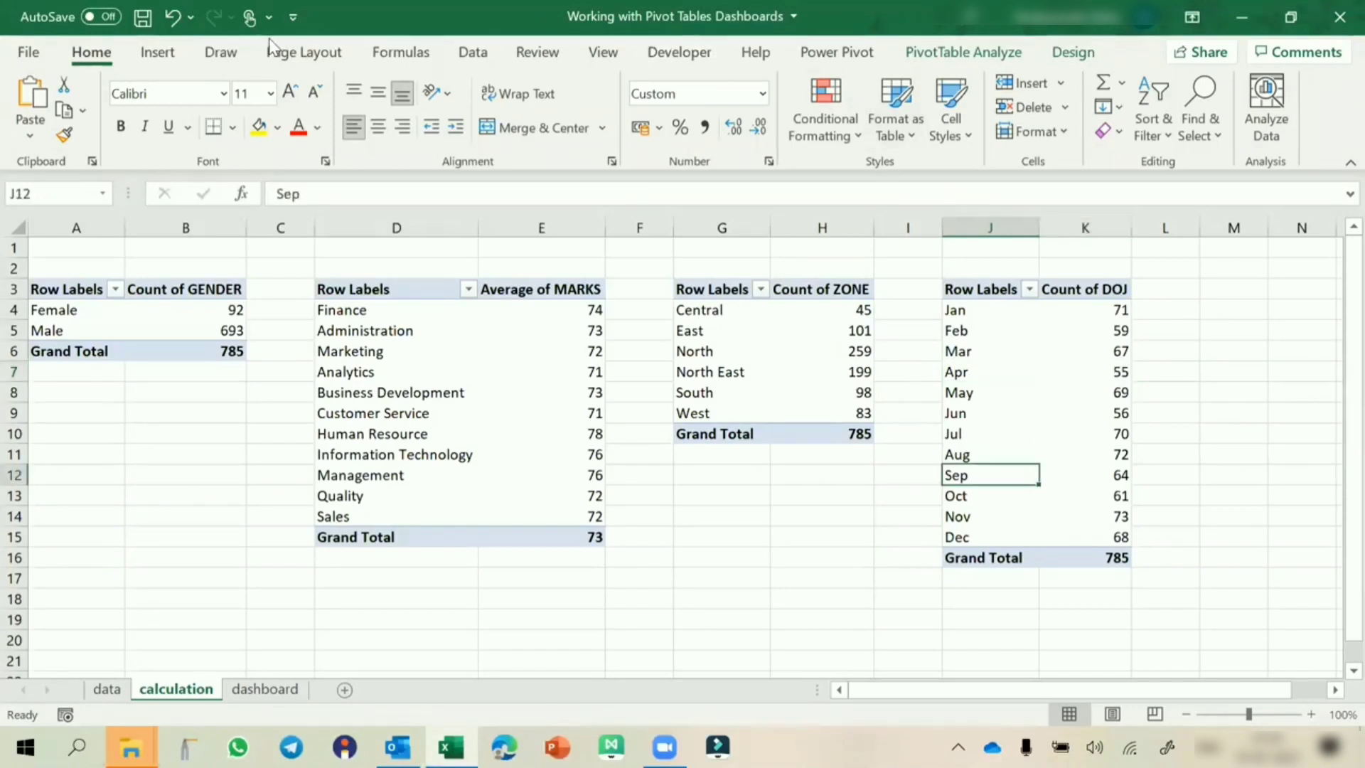
pyautogui.click(162, 61)
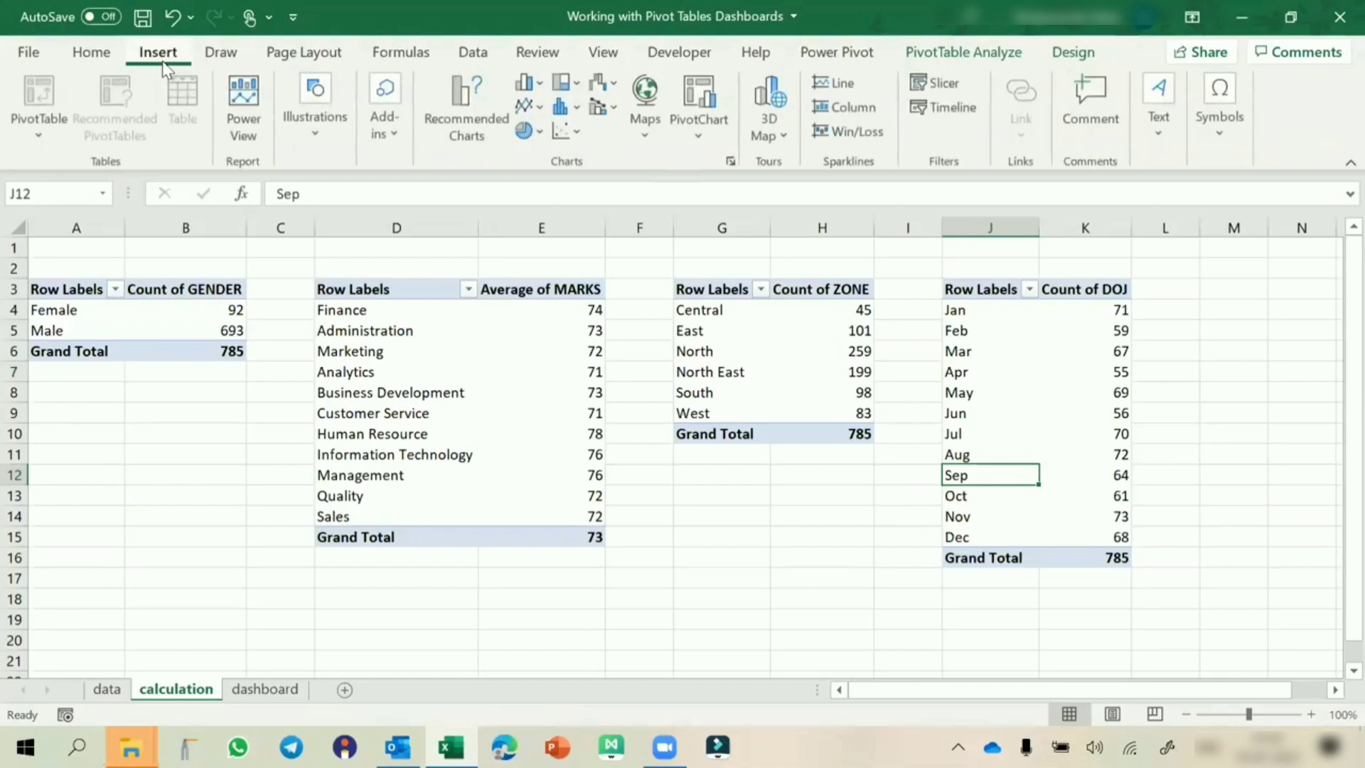
pyautogui.click(538, 112)
pyautogui.click(543, 180)
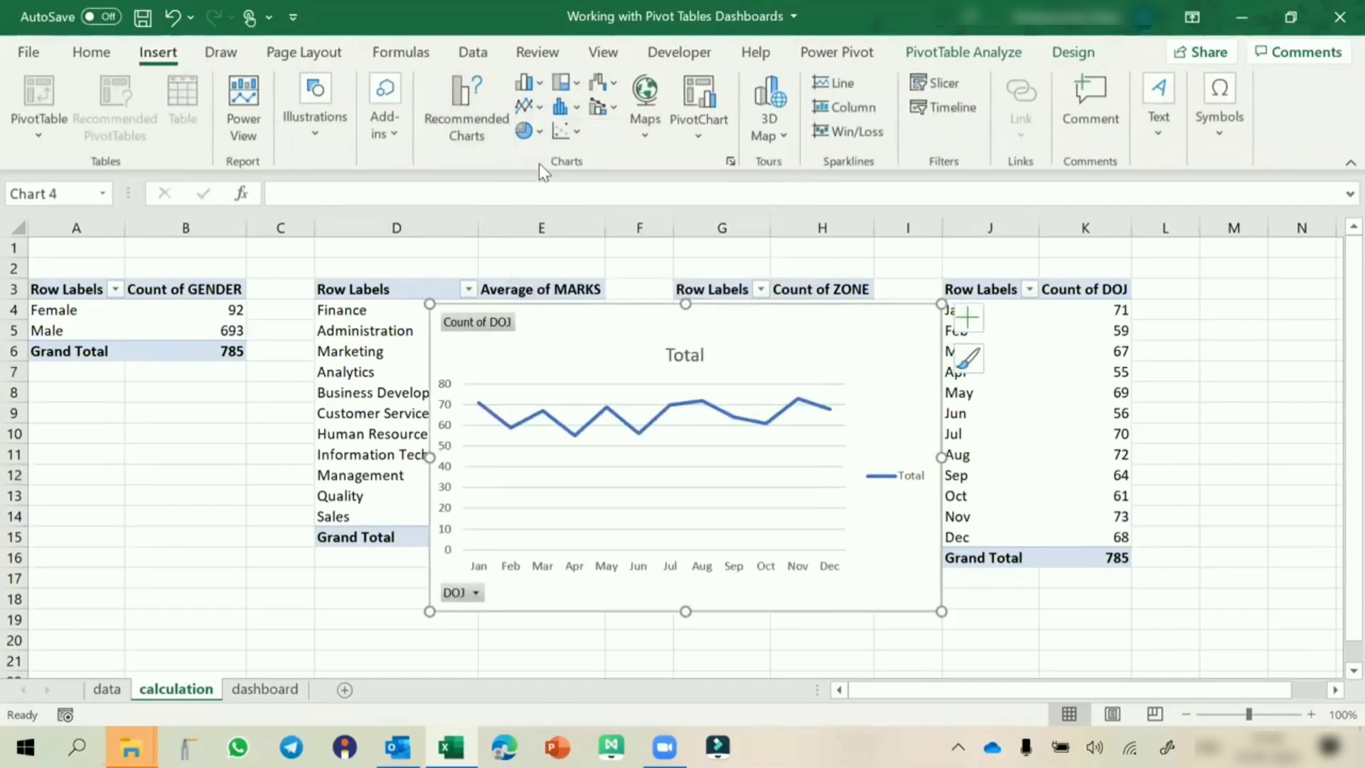
# Delete the legend of the new line chart and hide all of its field buttons
pyautogui.click(900, 480)
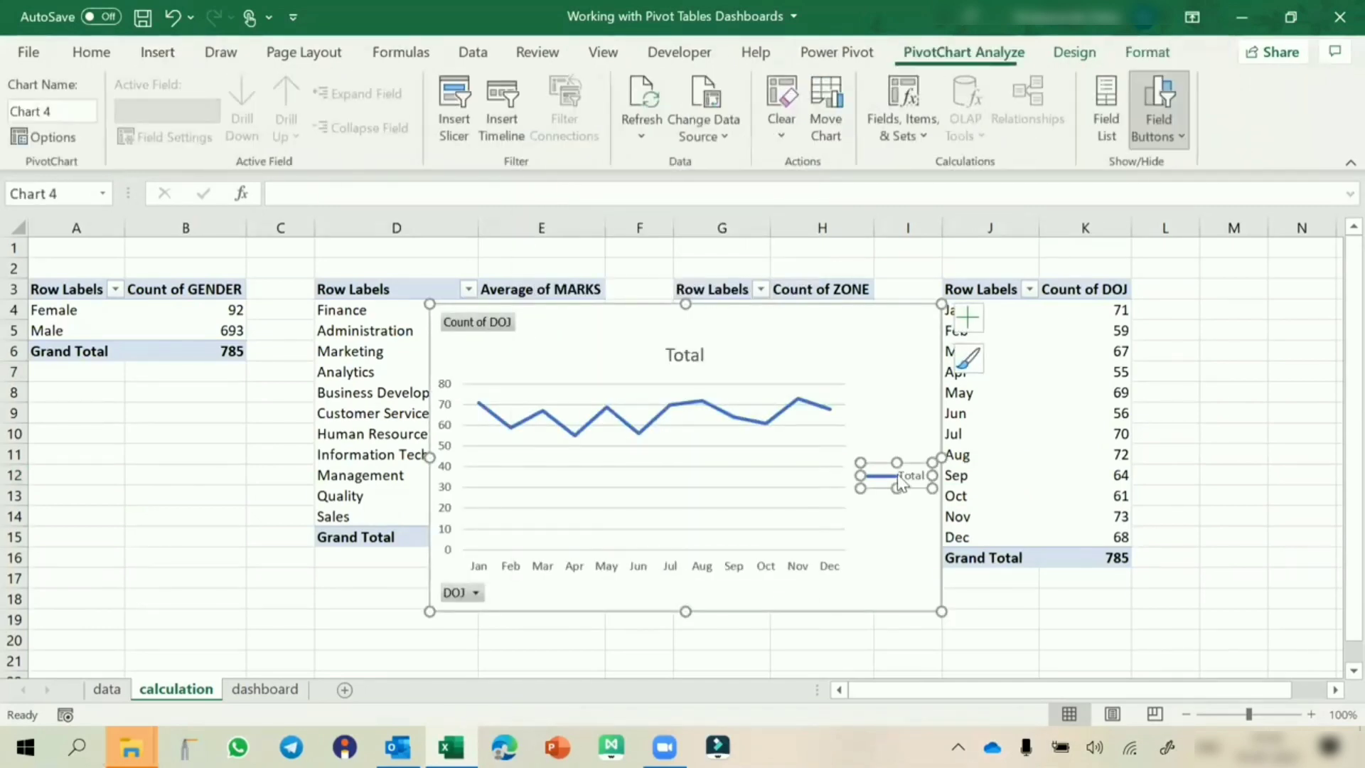
pyautogui.press('Delete')
pyautogui.click(1159, 136)
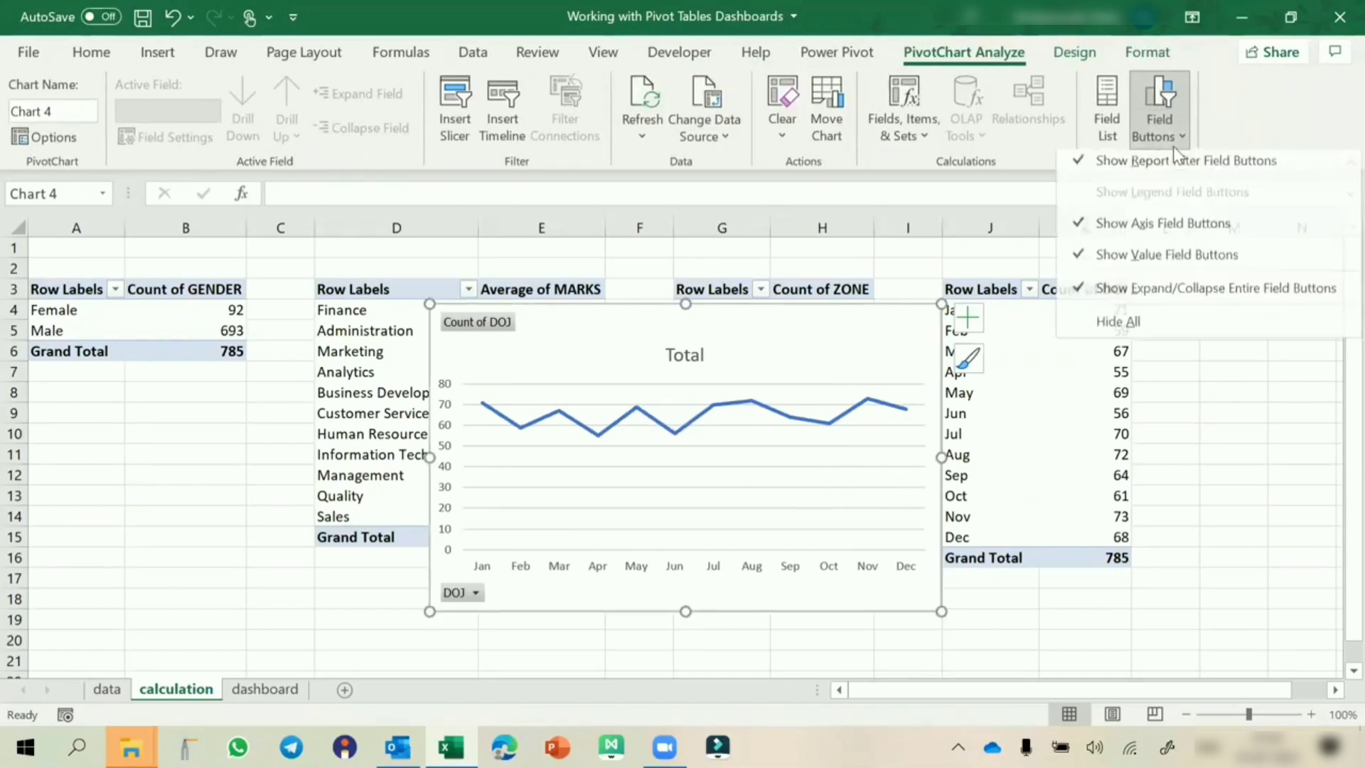
pyautogui.click(1115, 321)
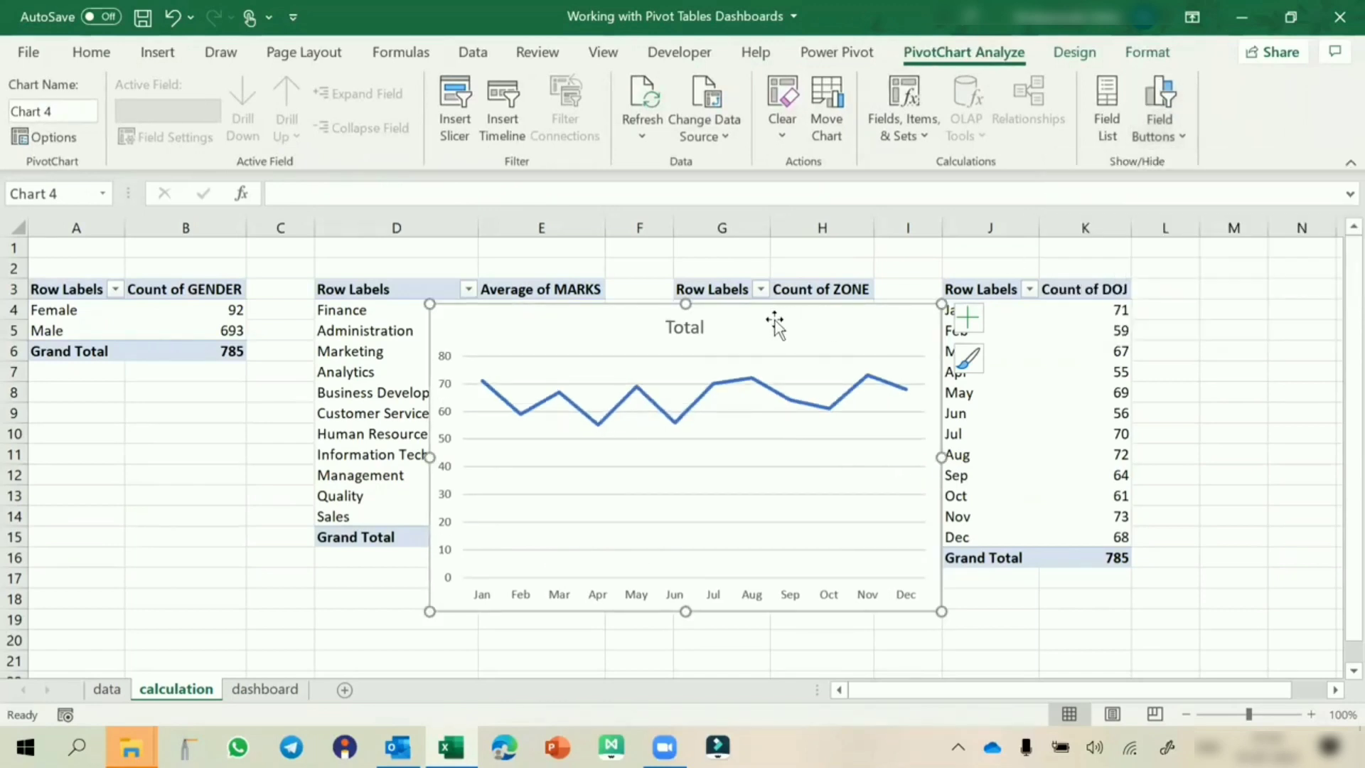
# Move the line chart from the calculation sheet to the dashboard sheet and place it beside the Zone Wise Headcount chart
pyautogui.hotkey('ctrl', 'x')
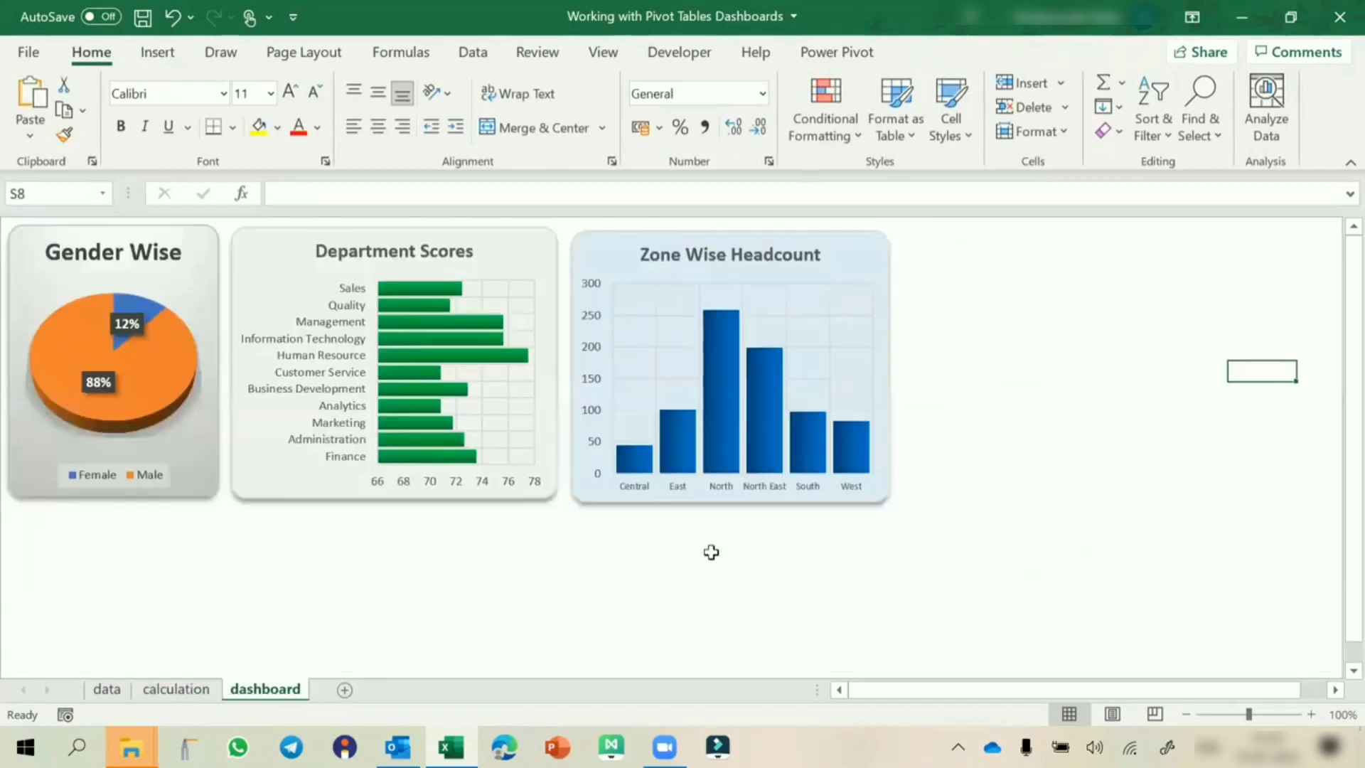
pyautogui.click(265, 689)
pyautogui.click(965, 447)
pyautogui.hotkey('ctrl', 'v')
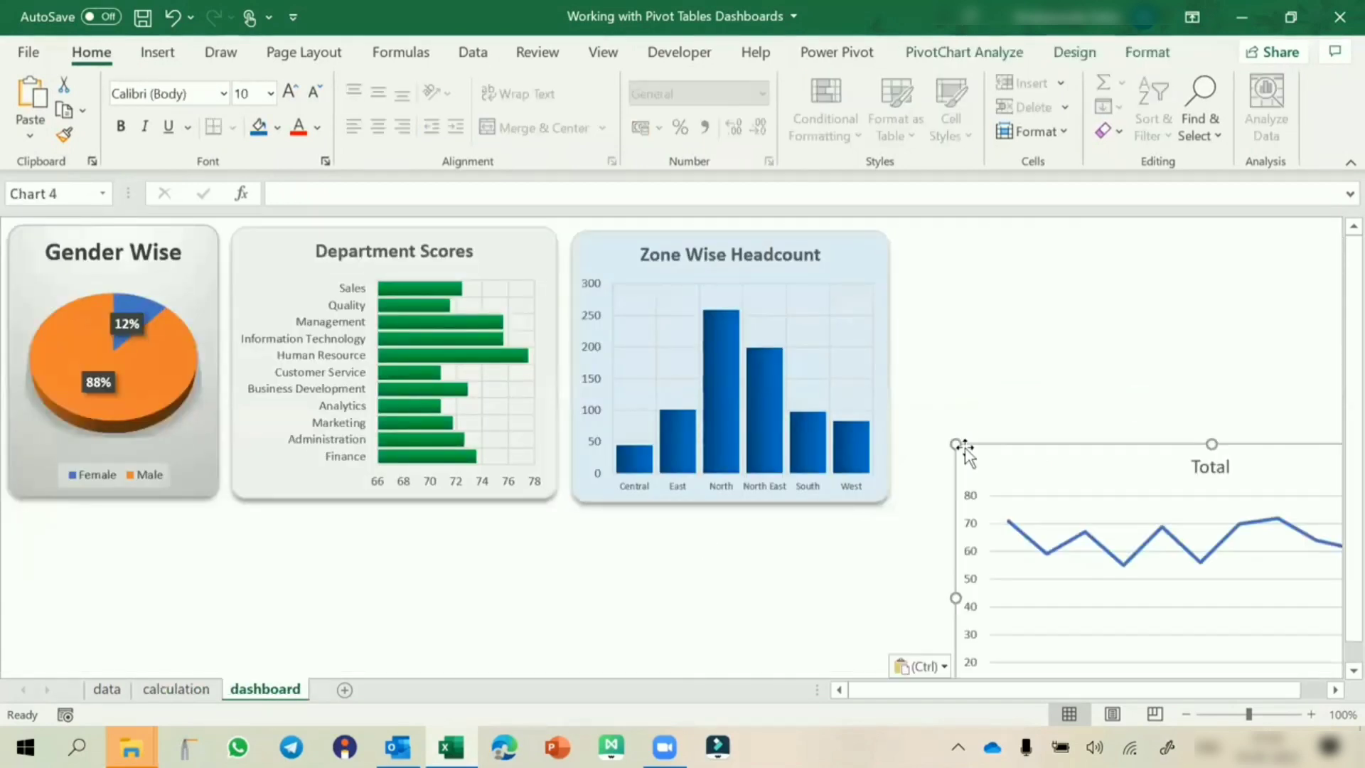
pyautogui.moveTo(995, 302); pyautogui.dragTo(948, 235)
# Set the line chart's height to 6.7 cm to match the Zone Wise Headcount chart
pyautogui.click(867, 242)
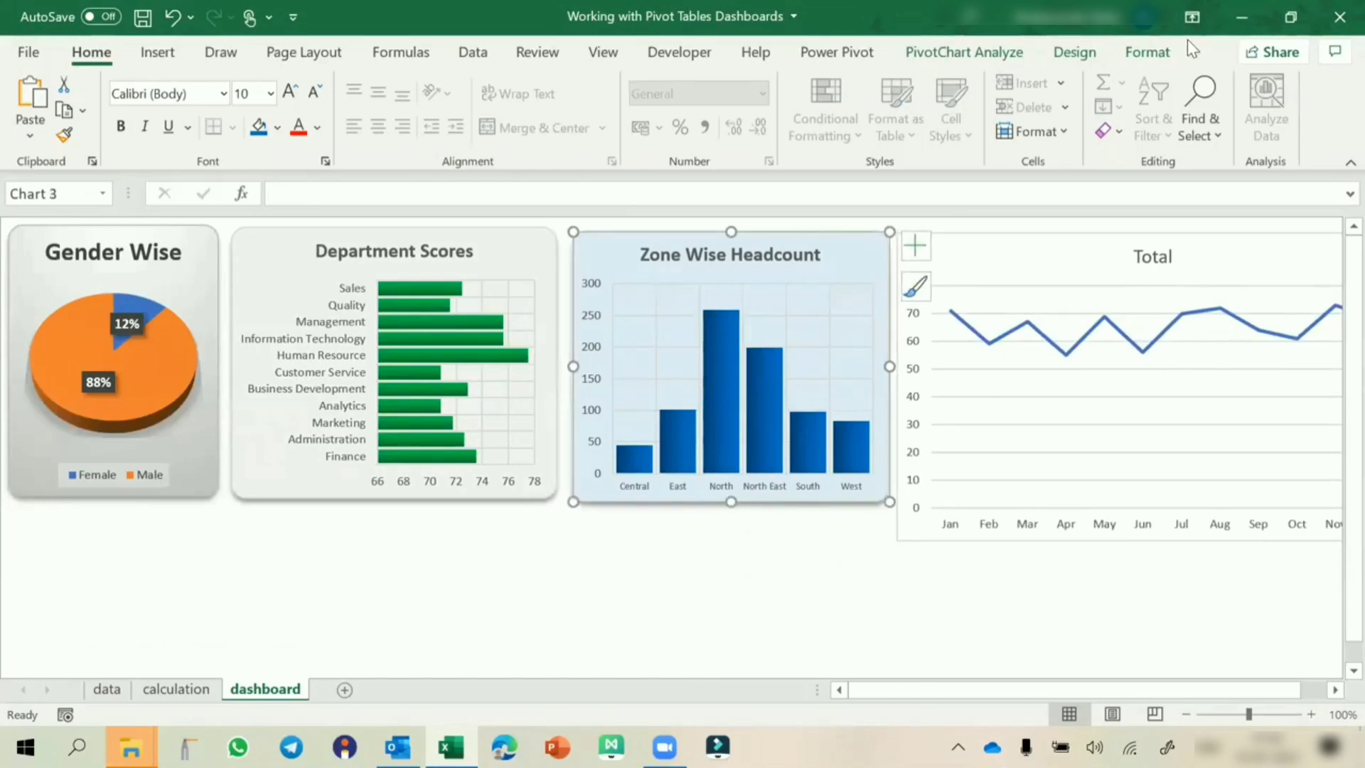
pyautogui.click(1147, 52)
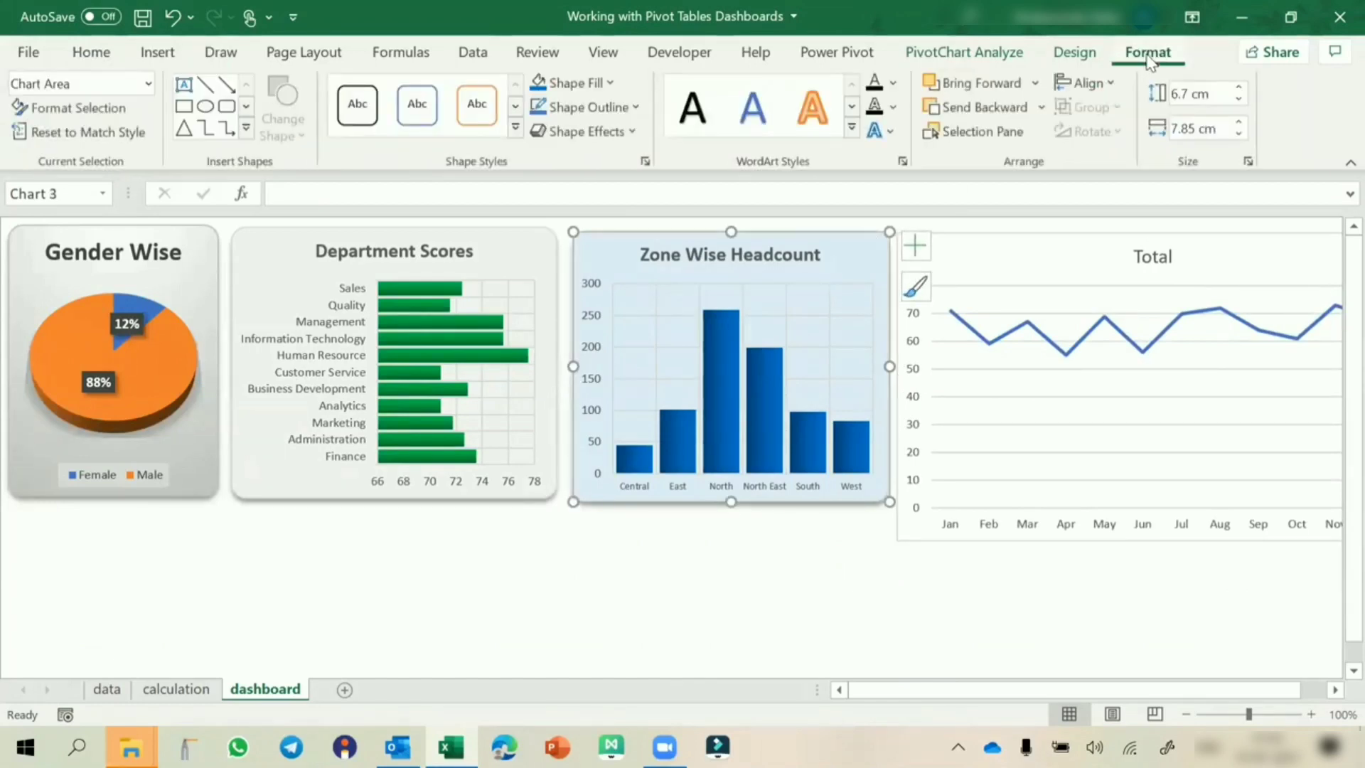
pyautogui.click(996, 241)
pyautogui.click(1182, 95)
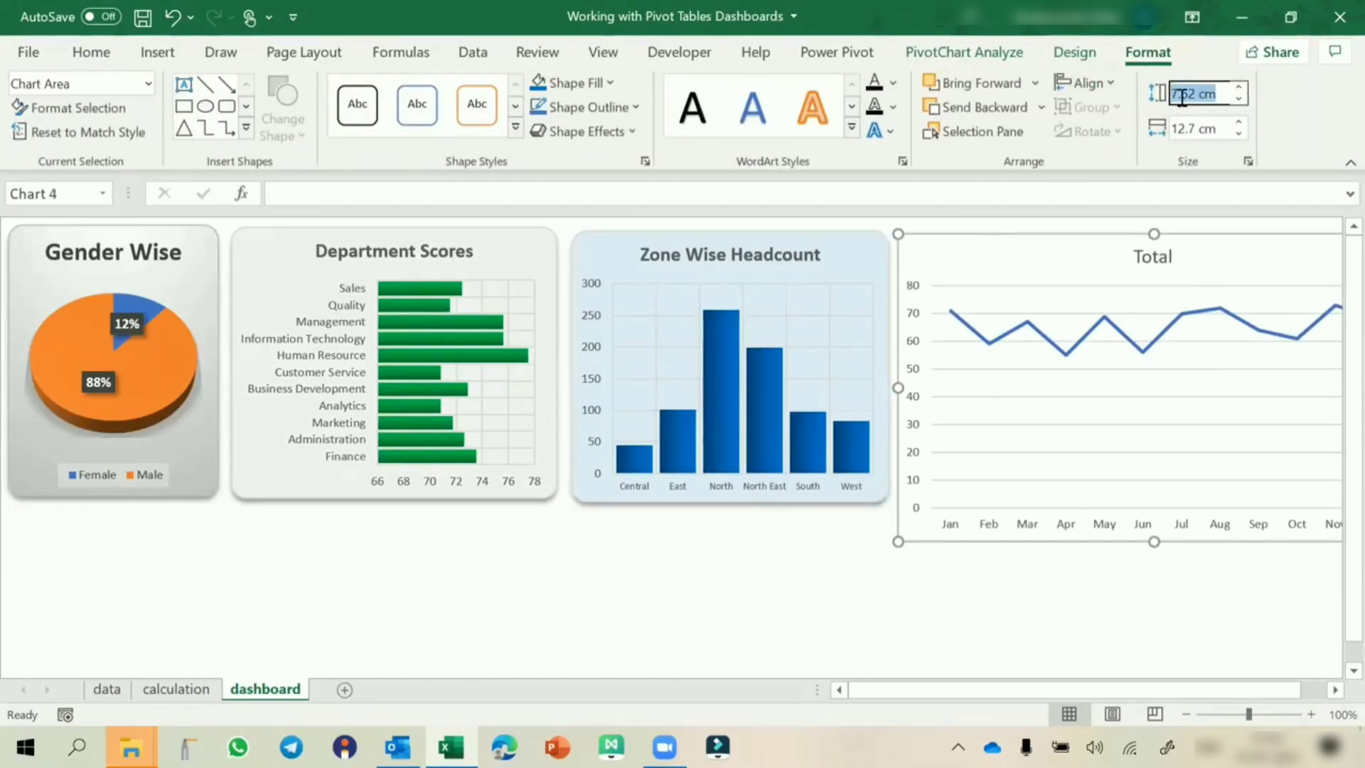
pyautogui.write('6')
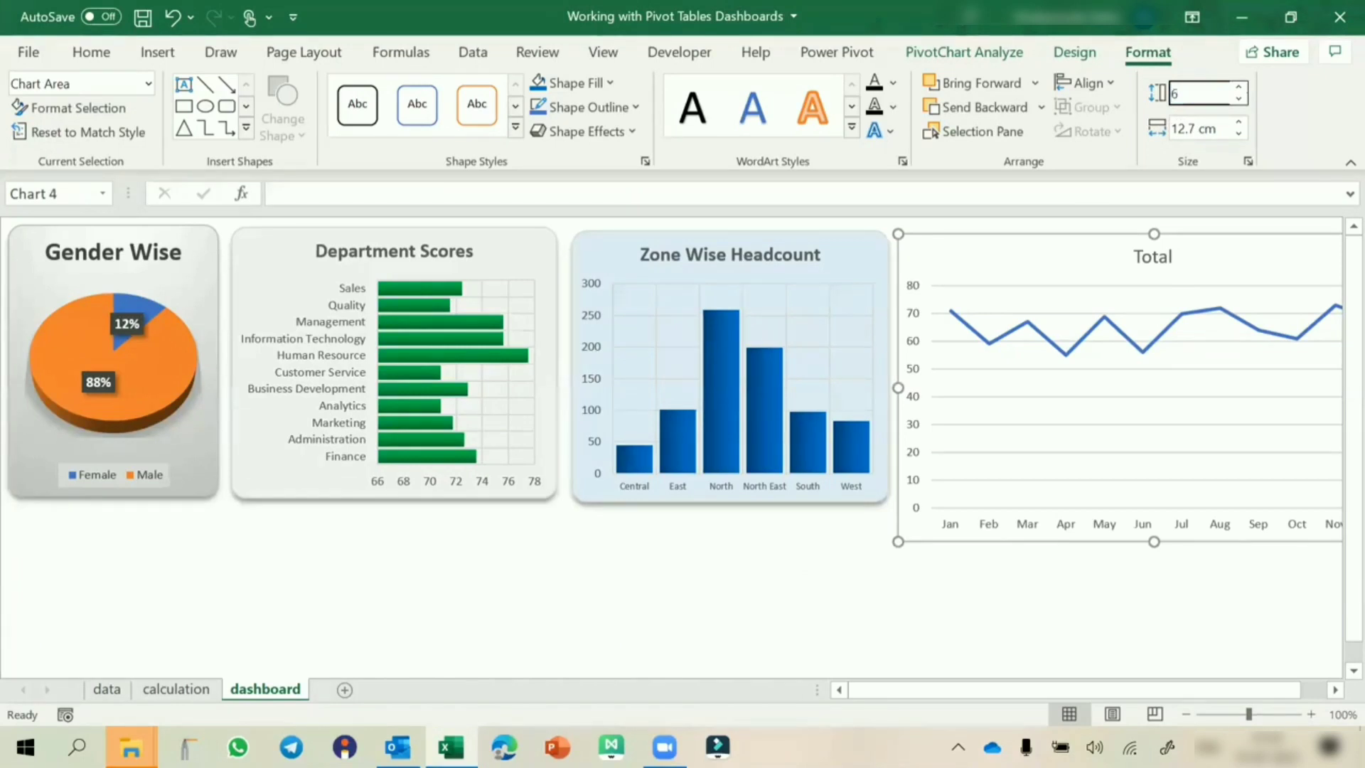
pyautogui.write('.7')
pyautogui.press('Return')
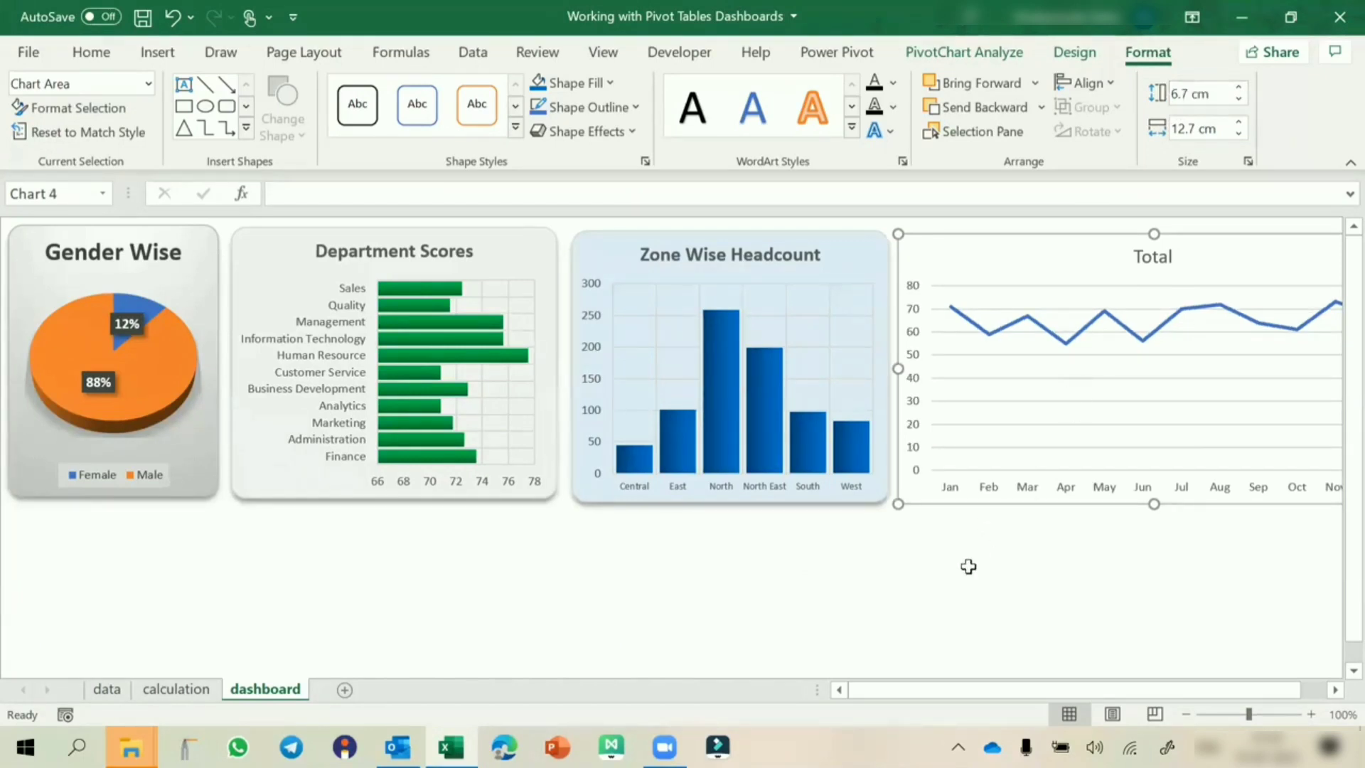
# Narrow the line chart to about 10.81 cm so that all four charts fit across the dashboard
pyautogui.hscroll(2, 969, 567)
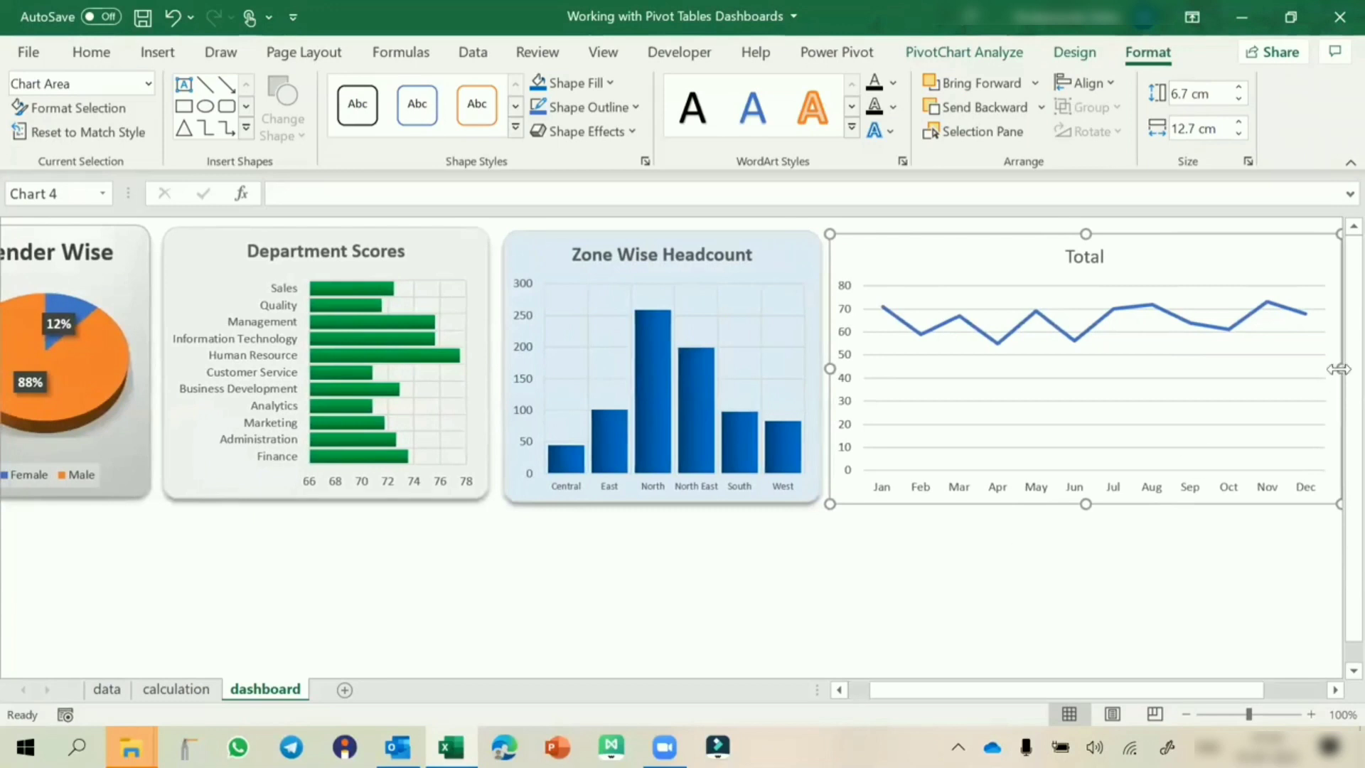
pyautogui.hscroll(2, 1312, 372)
pyautogui.moveTo(1280, 368); pyautogui.dragTo(1219, 369)
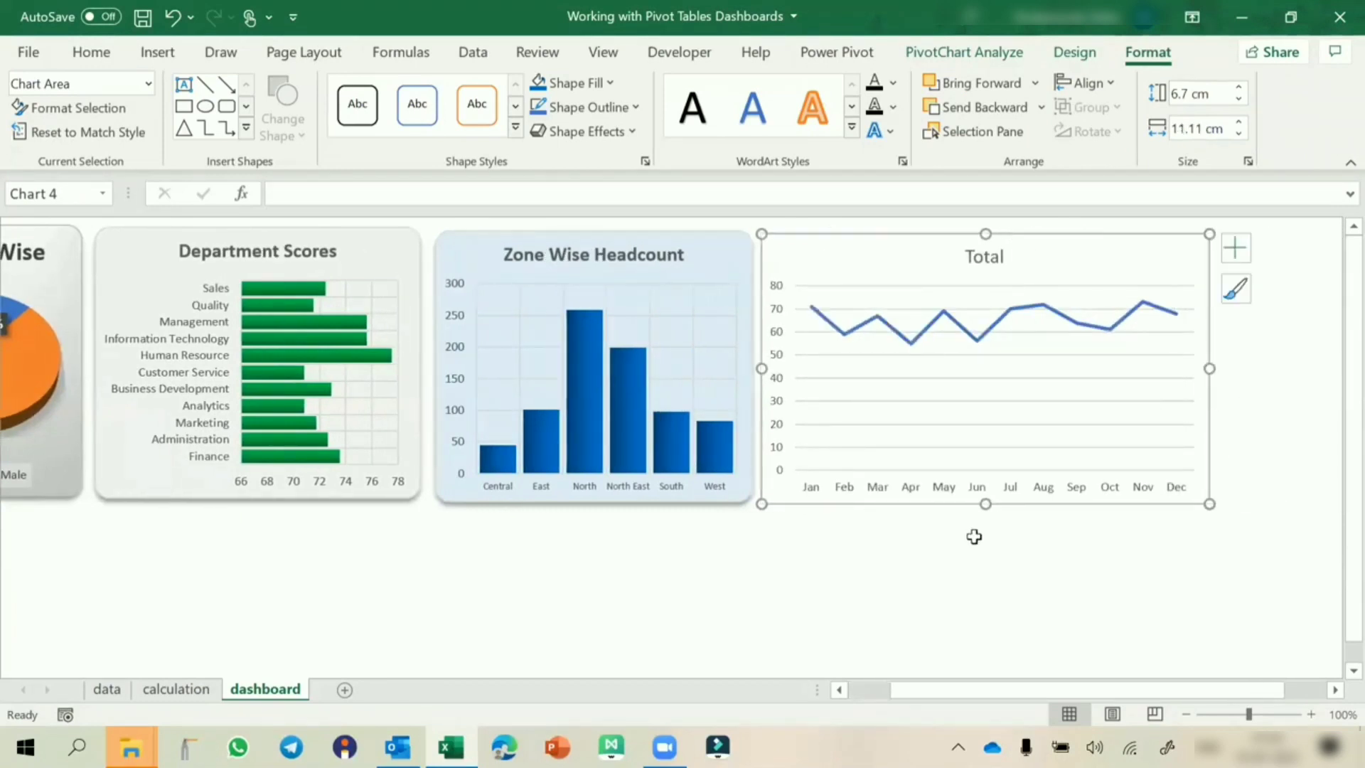
pyautogui.hscroll(-4, 964, 554)
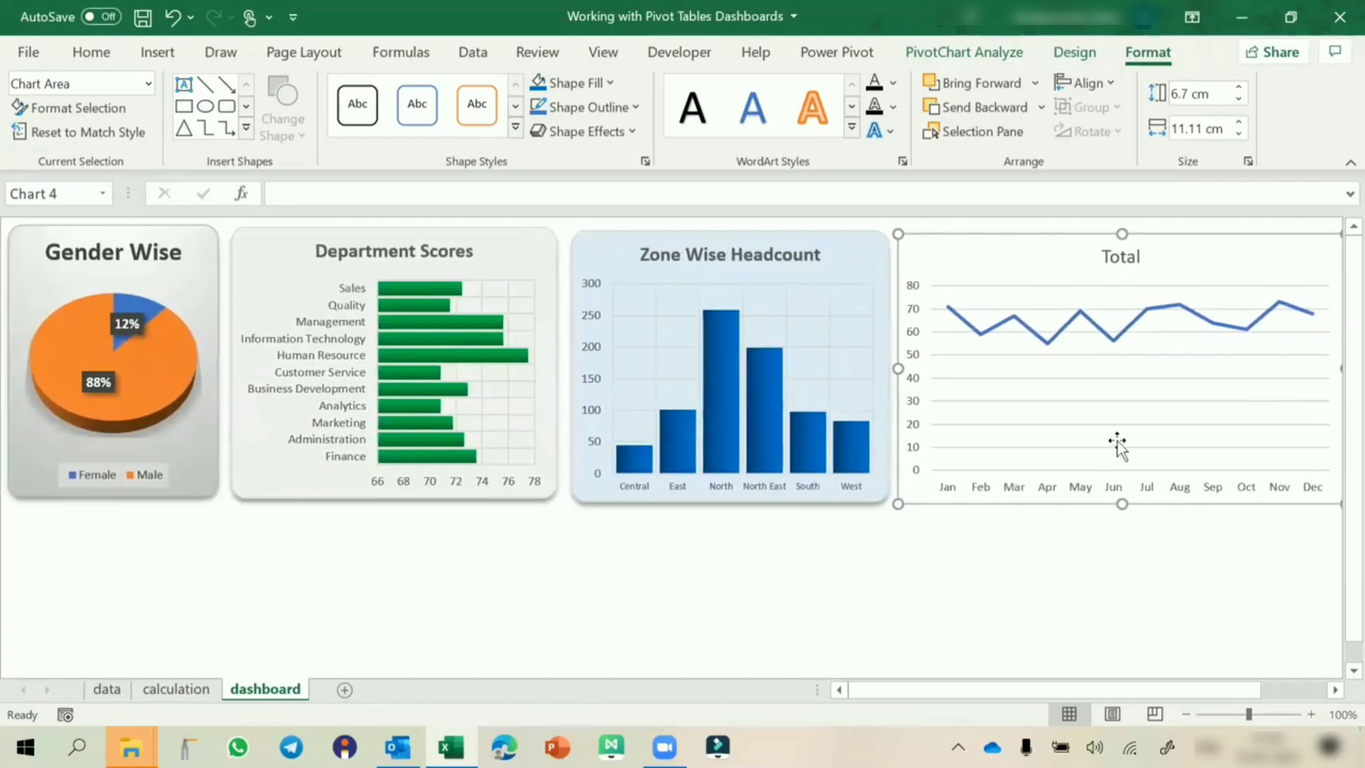
pyautogui.hscroll(2, 1329, 367)
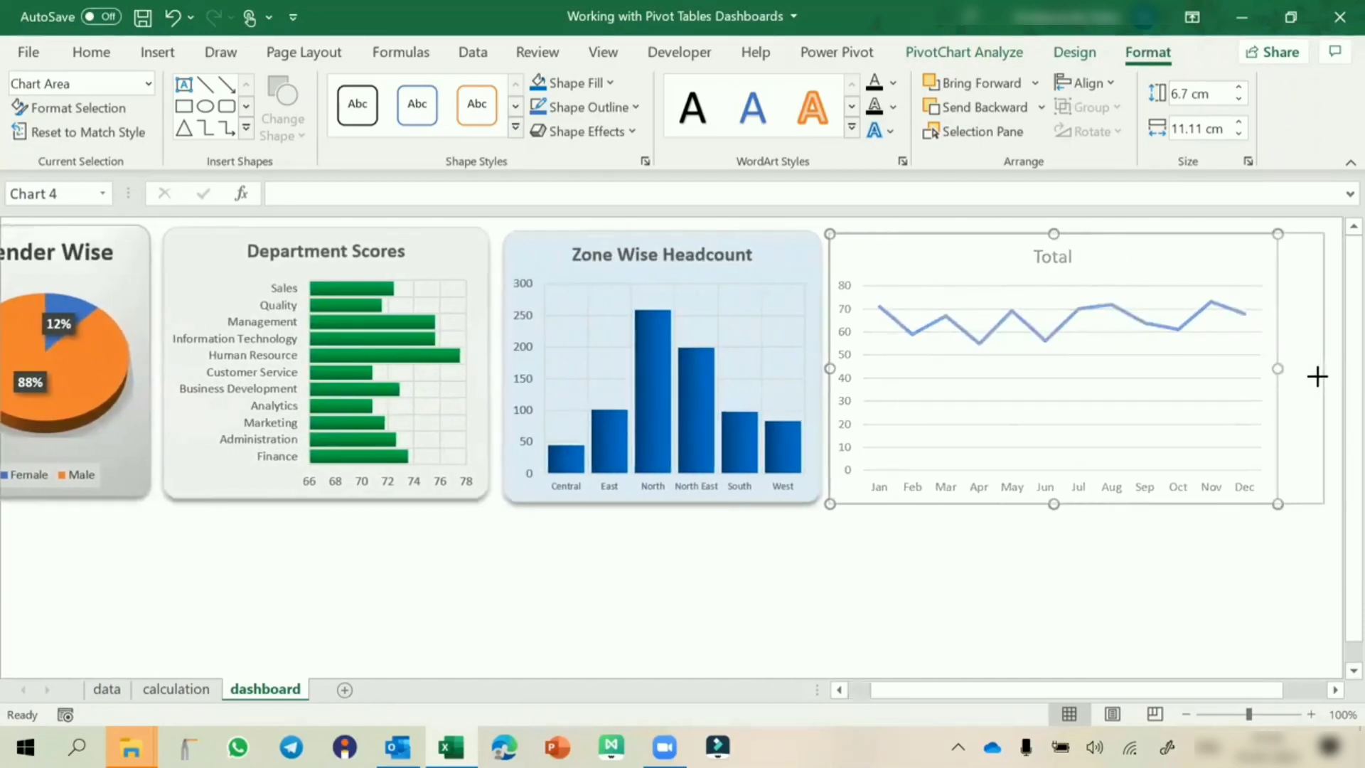
pyautogui.click(1077, 558)
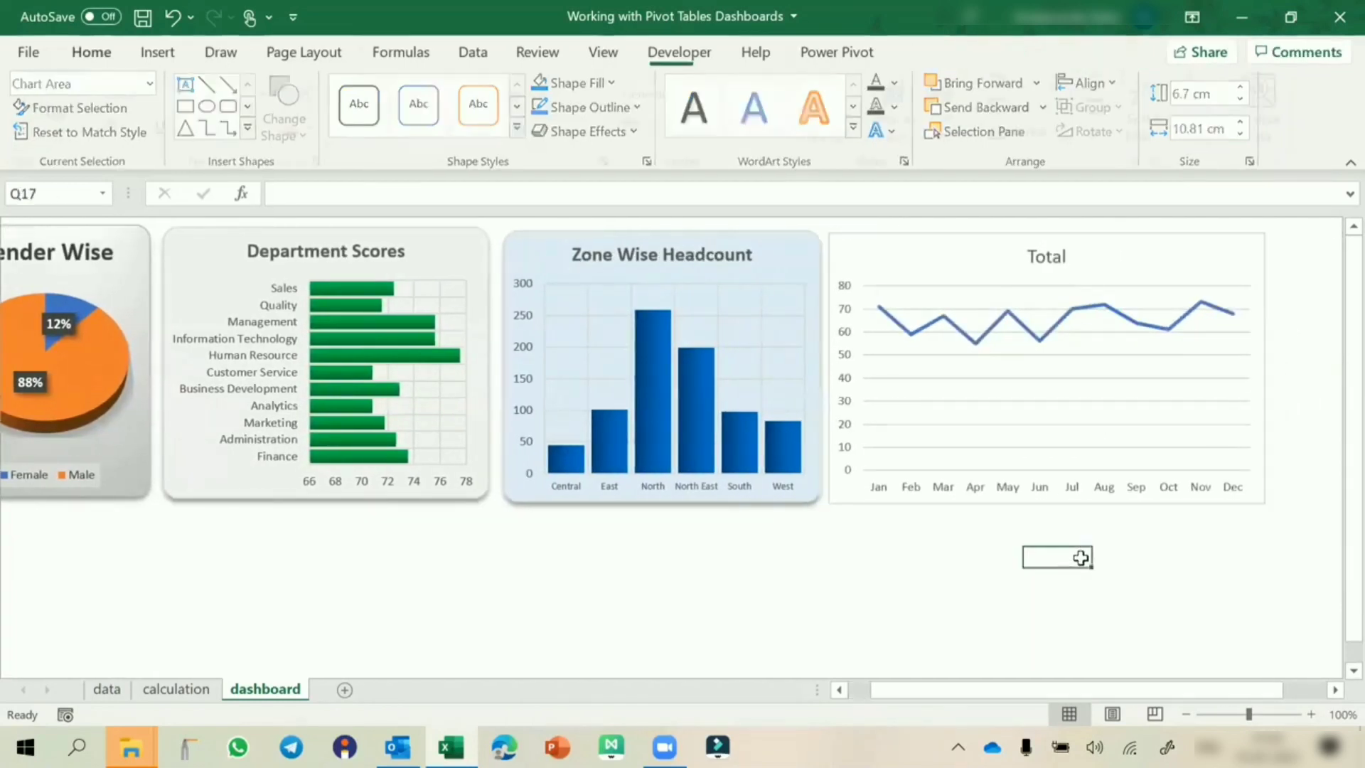
pyautogui.hscroll(-2, 1081, 557)
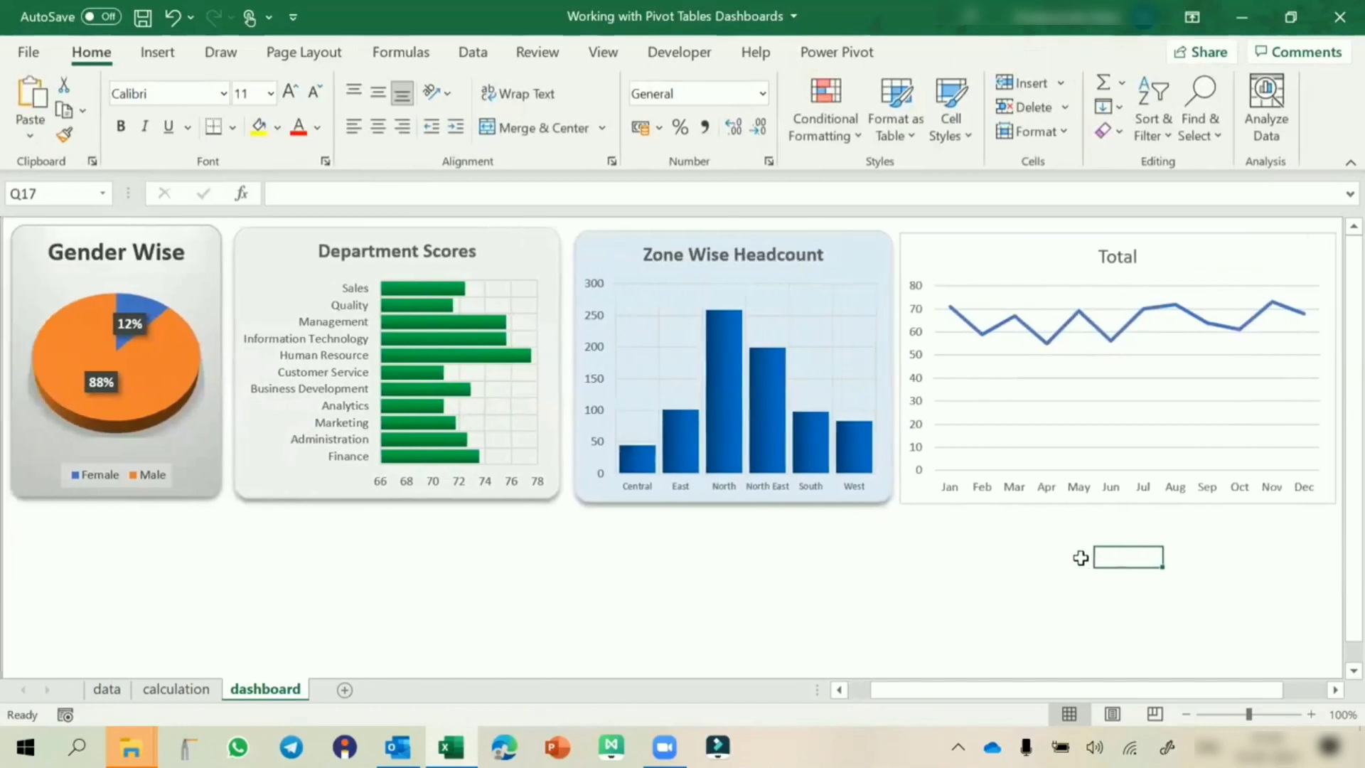
# Add primary major vertical, primary minor horizontal and primary minor vertical gridlines to the line chart
pyautogui.click(1018, 242)
pyautogui.hscroll(6, 981, 396)
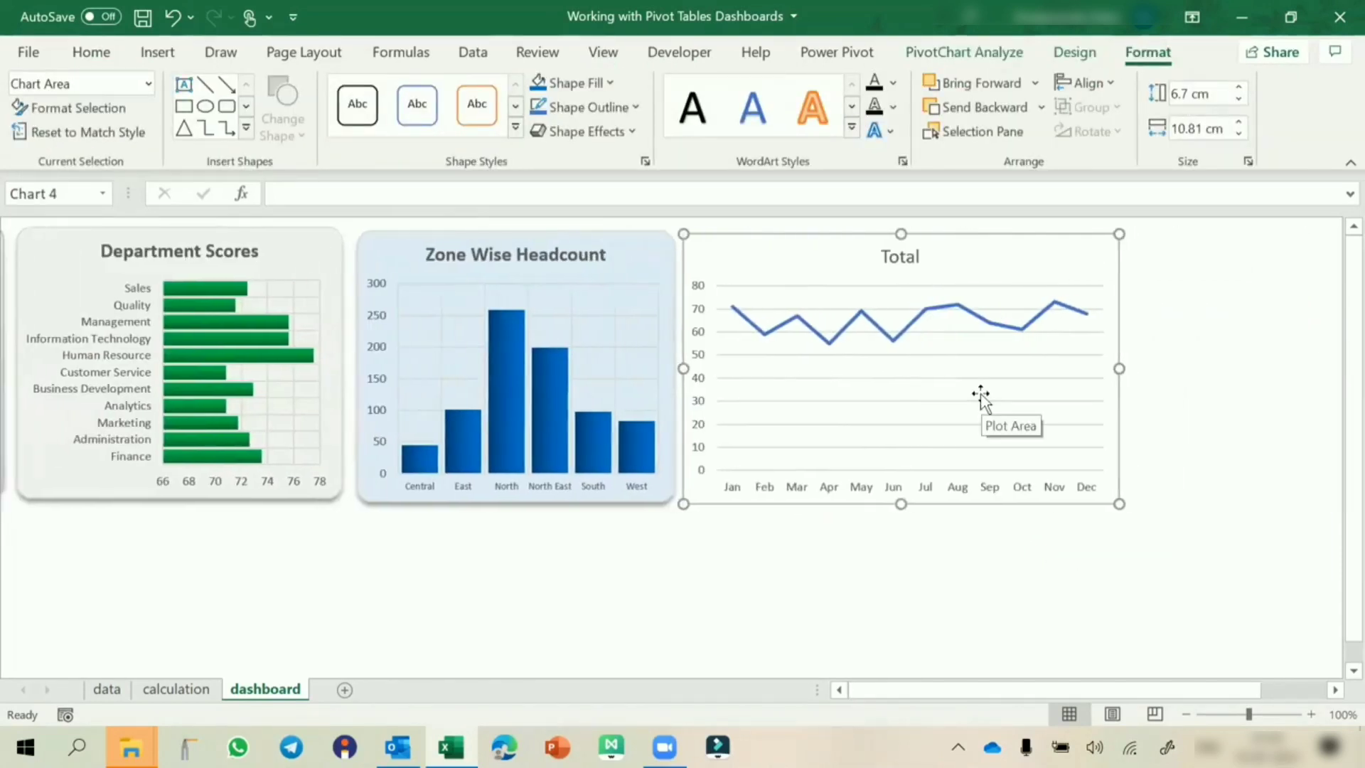
pyautogui.click(1166, 254)
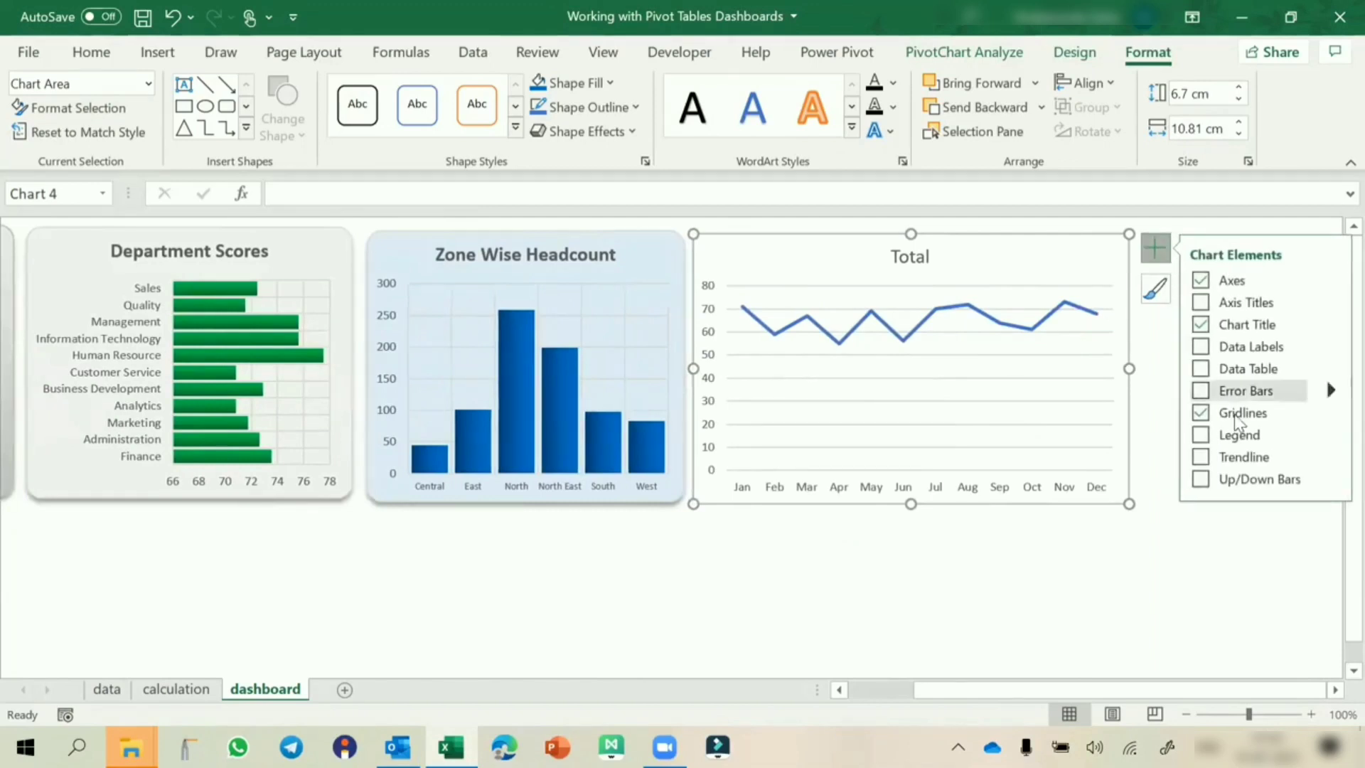
pyautogui.click(1331, 414)
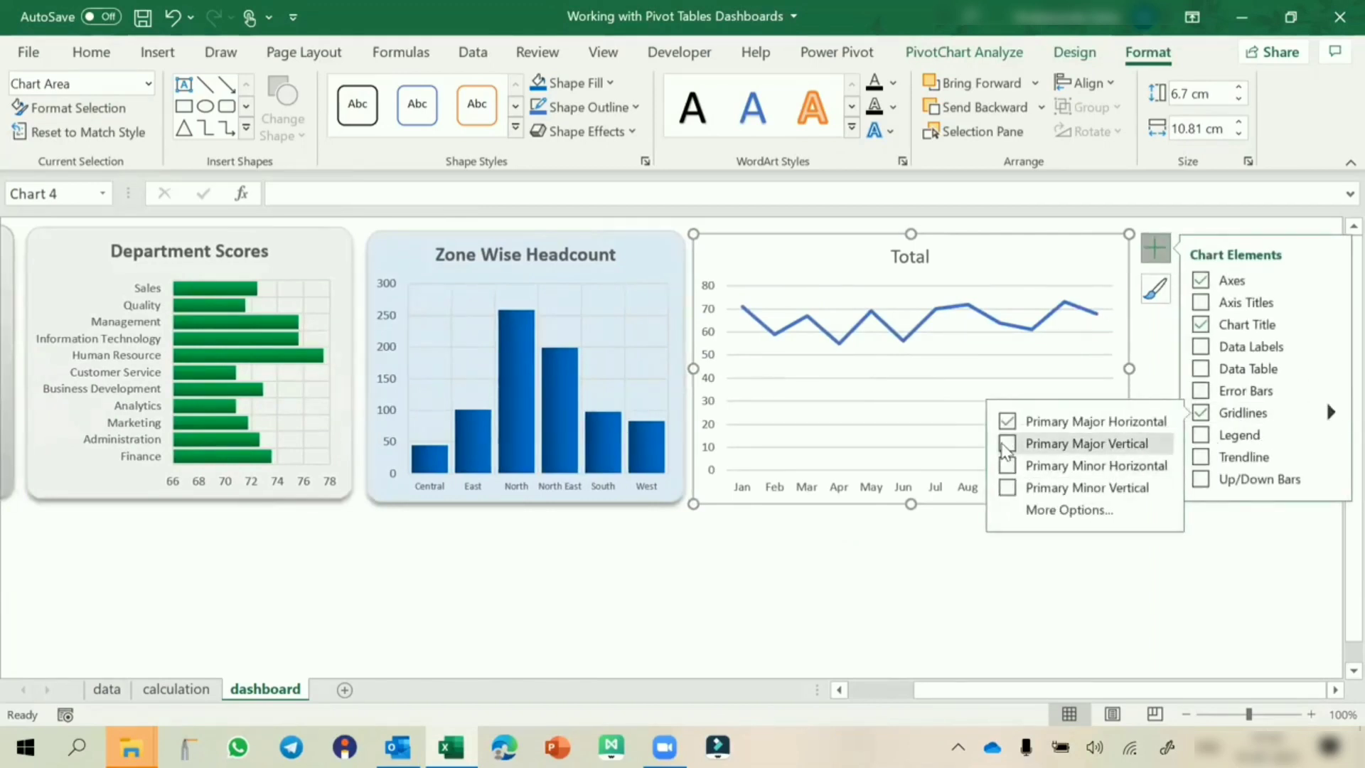
pyautogui.click(1007, 443)
pyautogui.click(1007, 466)
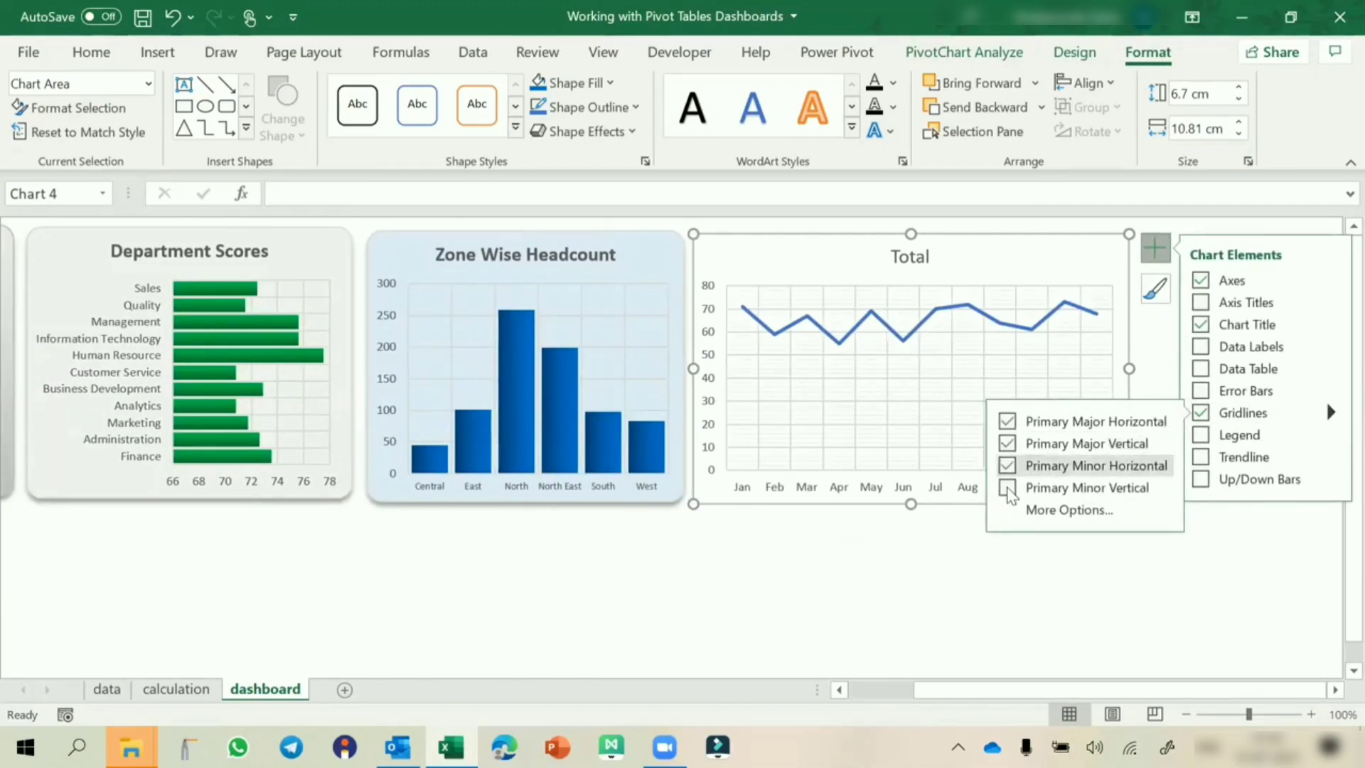
pyautogui.click(1007, 489)
pyautogui.click(928, 601)
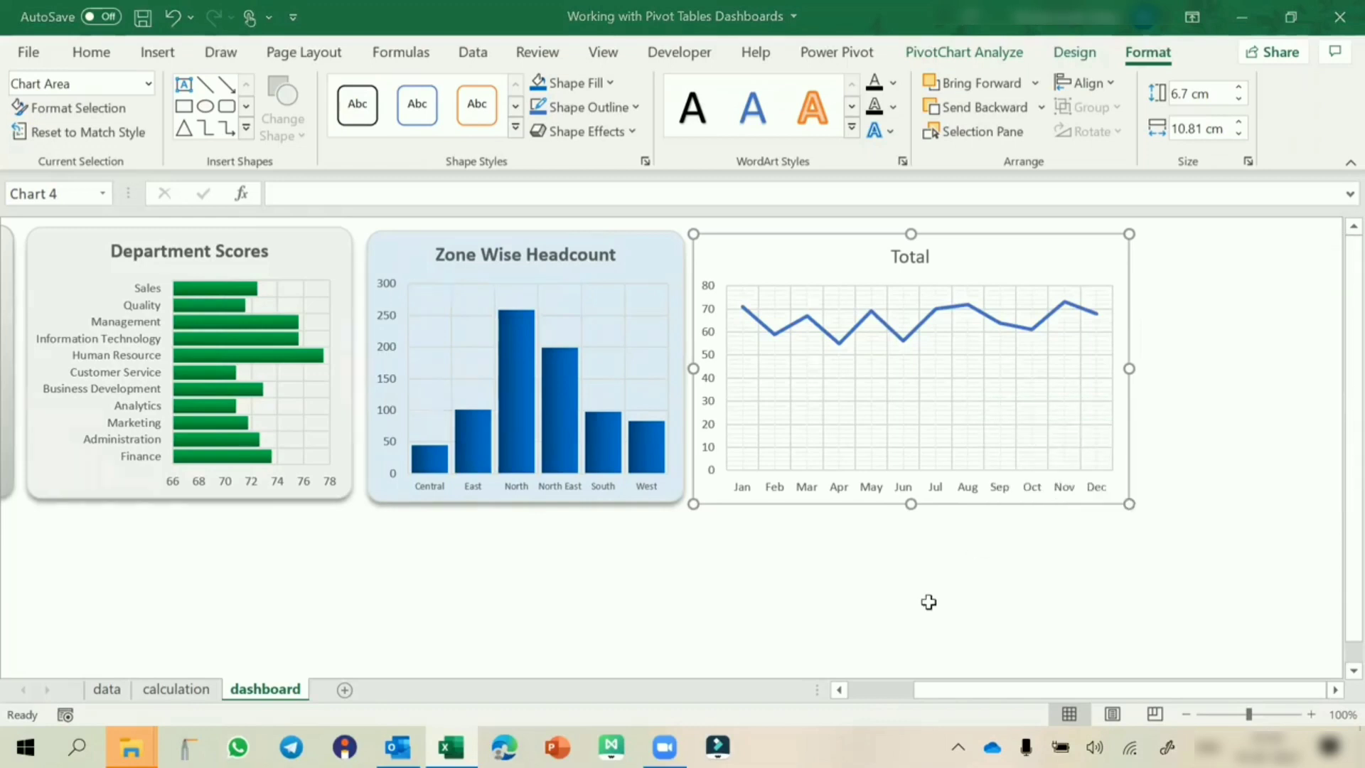
# Give the line chart's area rounded corners, close the formatting pane, and keep the chart selected
pyautogui.doubleClick(1031, 245)
pyautogui.scroll(-5, 1170, 462)
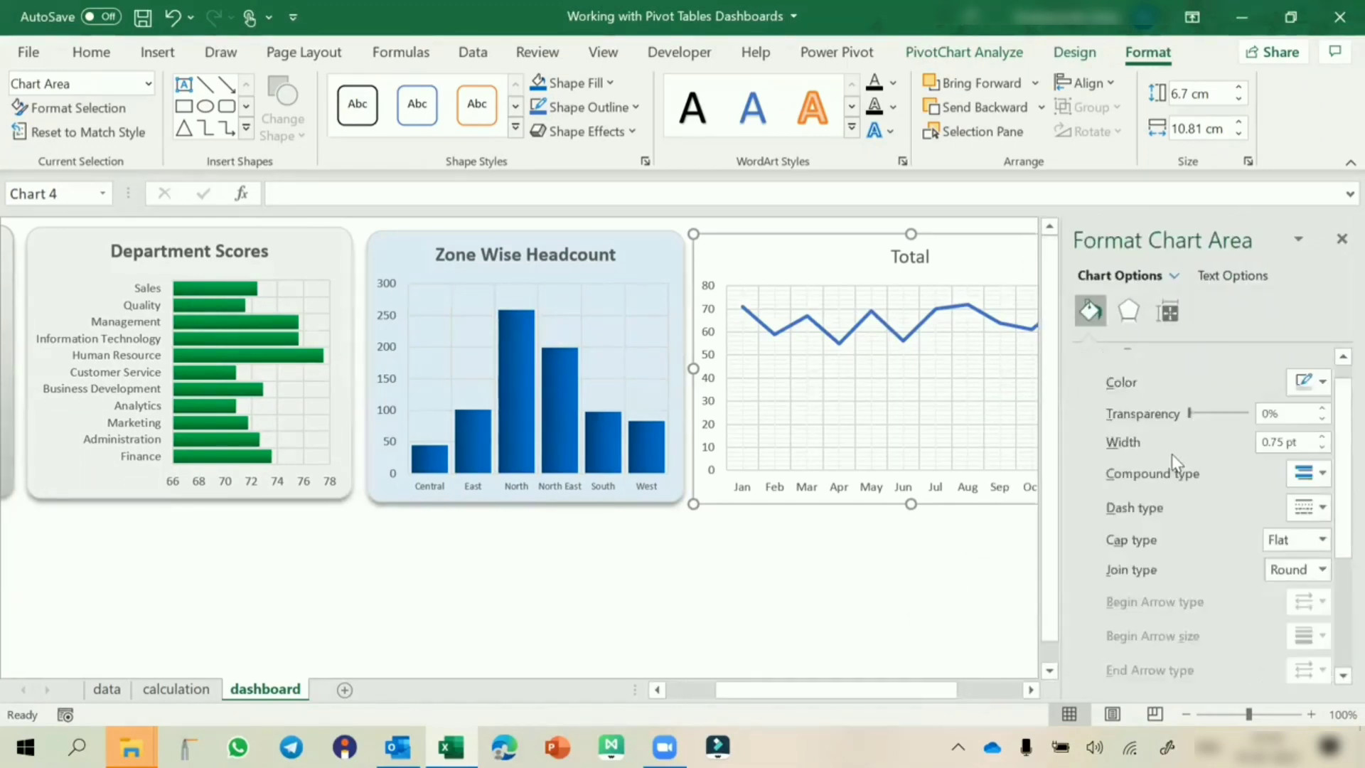
pyautogui.click(1114, 663)
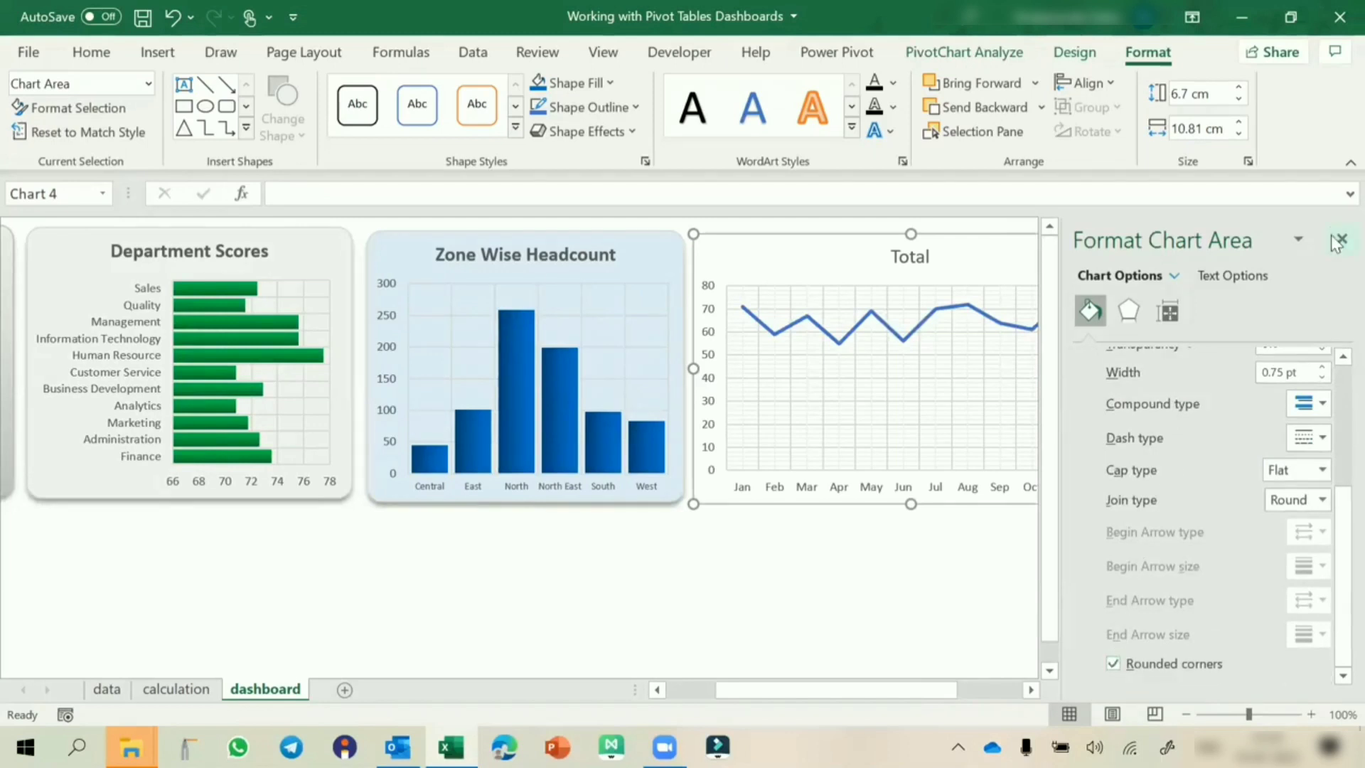
pyautogui.click(1342, 238)
pyautogui.click(1106, 559)
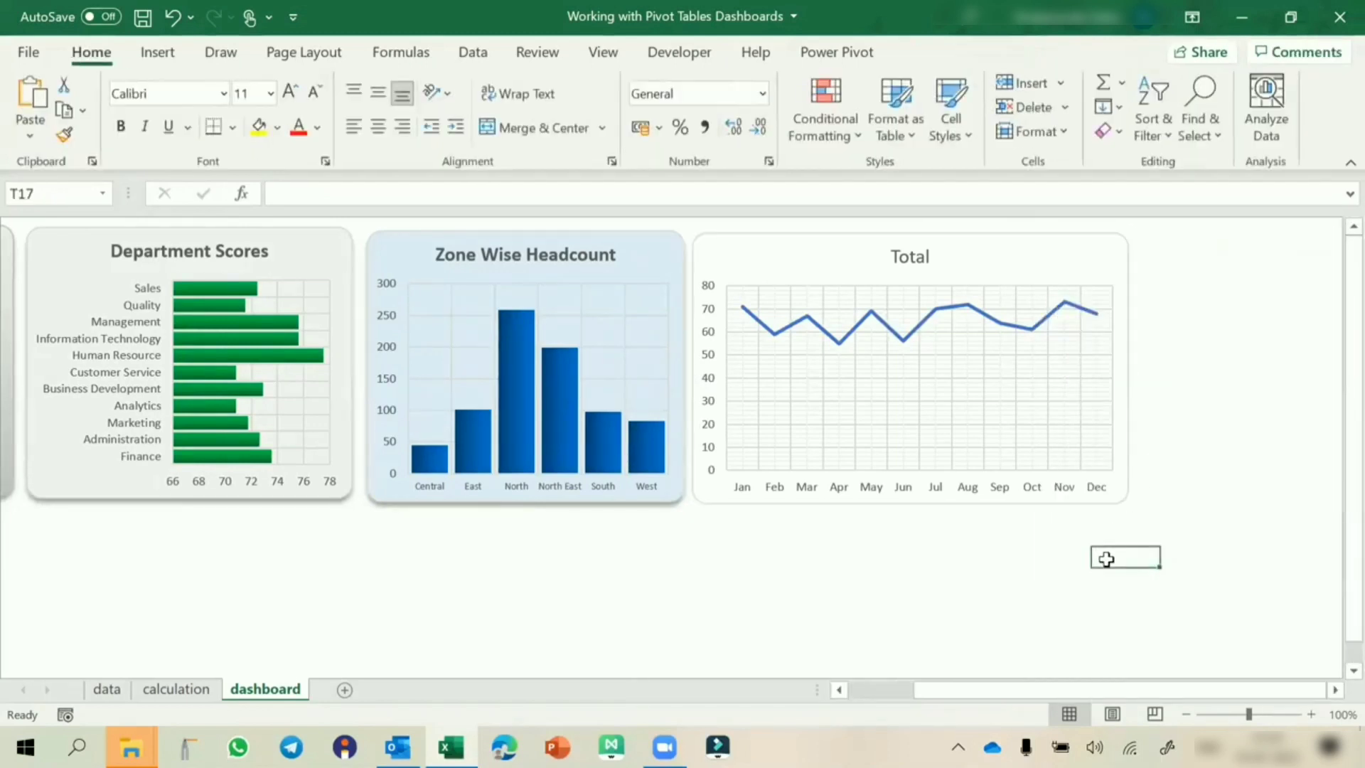
pyautogui.click(988, 233)
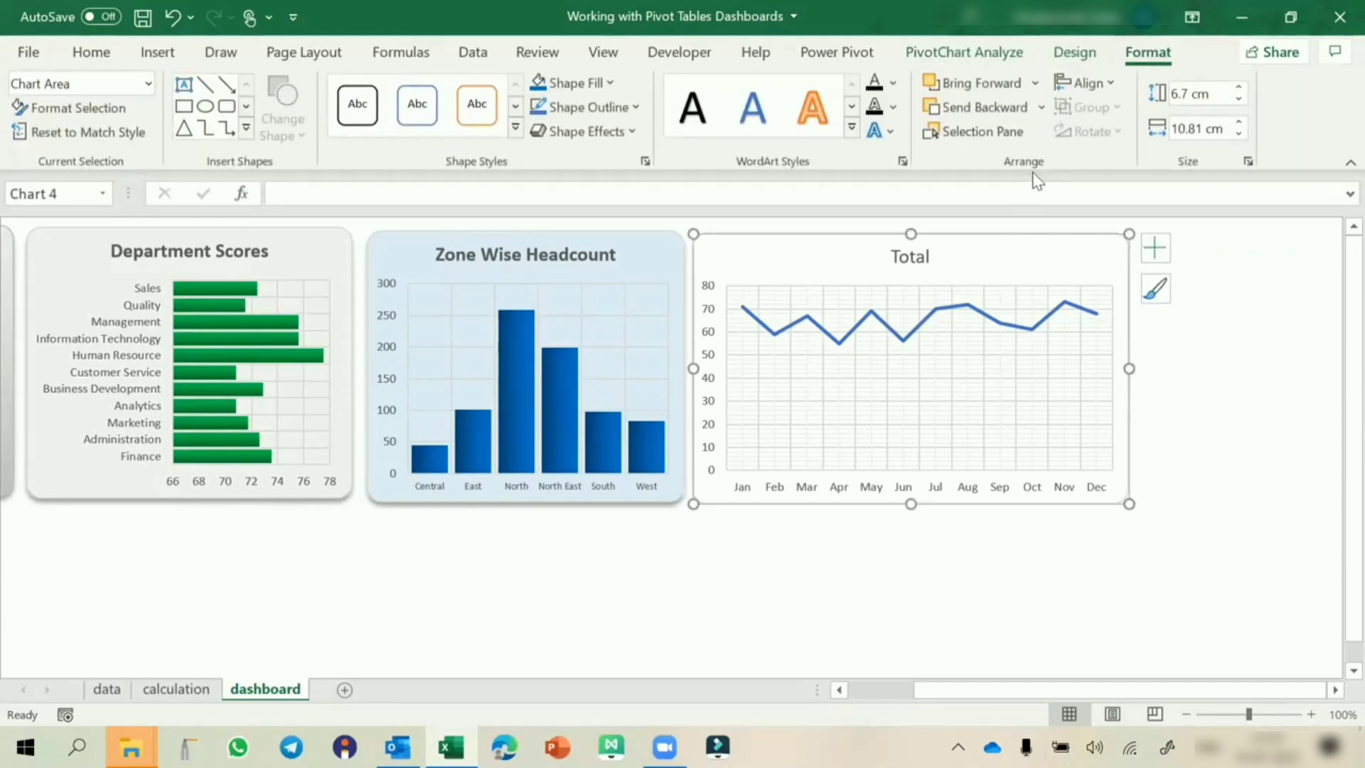
# Apply an outer shadow offset toward the bottom to the line chart and deselect it
pyautogui.click(583, 131)
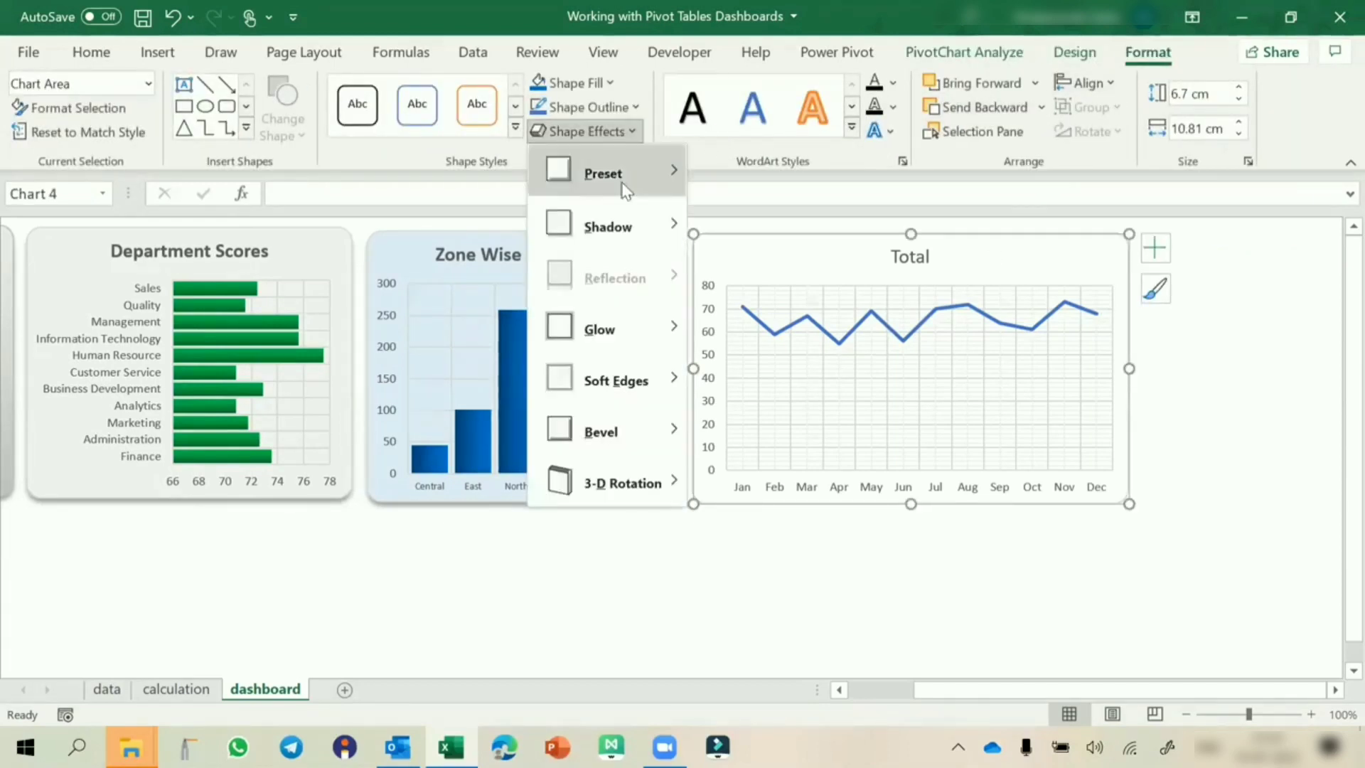
pyautogui.moveTo(624, 222)
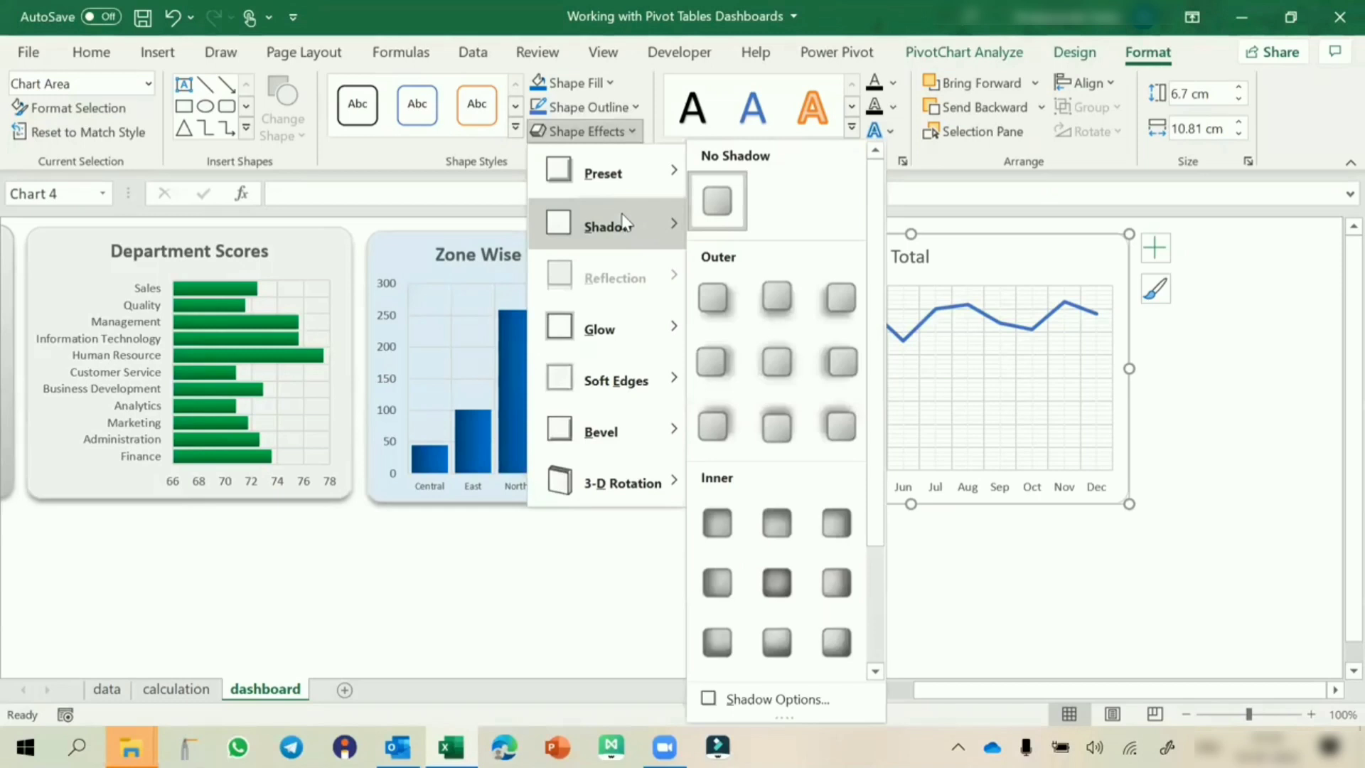
pyautogui.click(775, 296)
pyautogui.click(1186, 387)
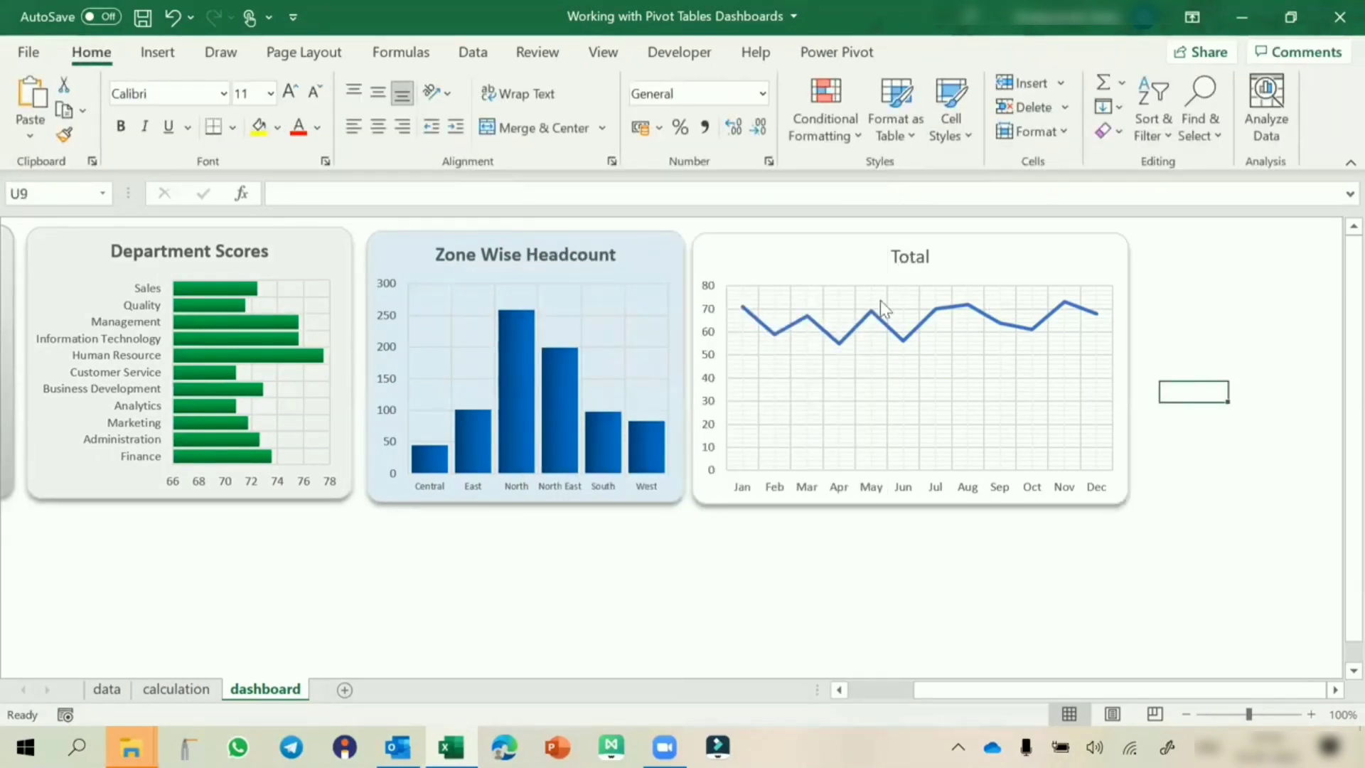
# Format the line chart's data series as a smoothed line with an arrowhead at its end
pyautogui.click(865, 327)
pyautogui.doubleClick(865, 327)
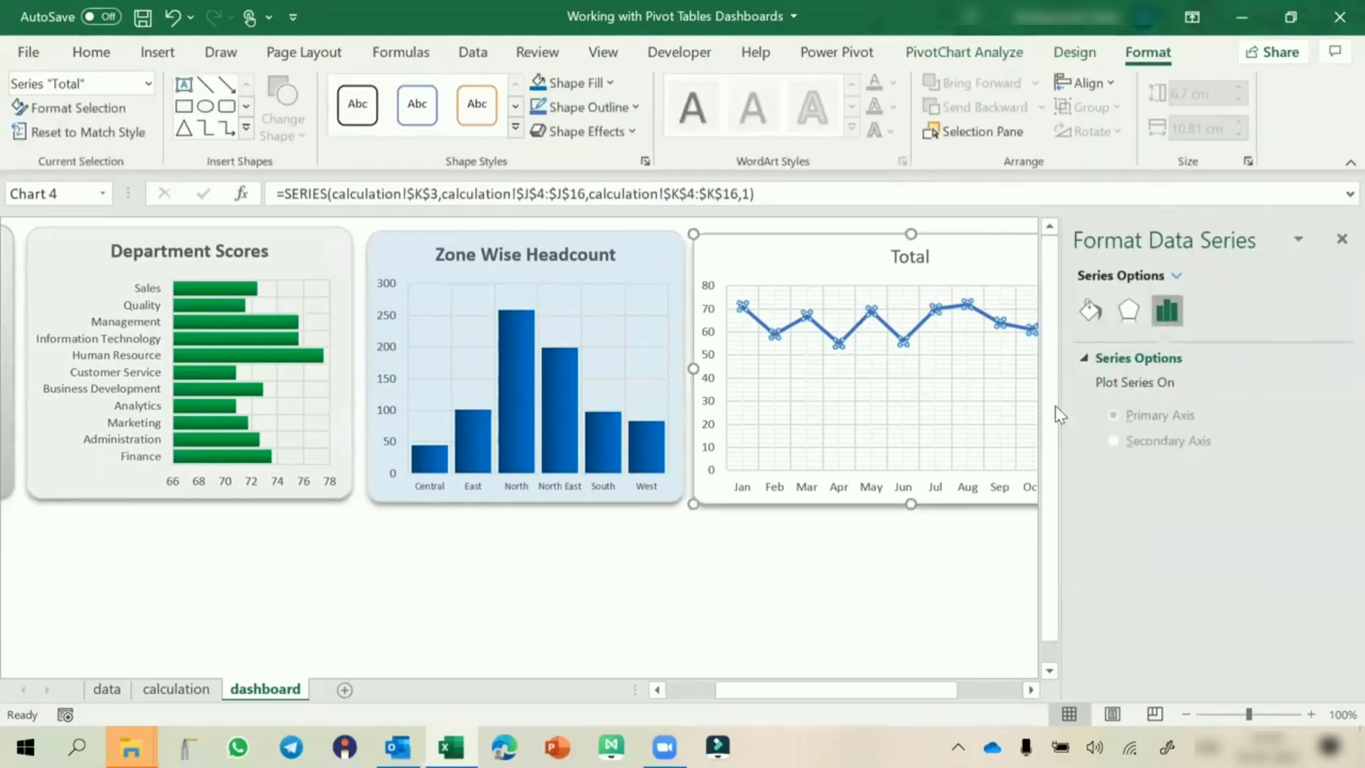
pyautogui.click(1095, 318)
pyautogui.scroll(-3, 1136, 475)
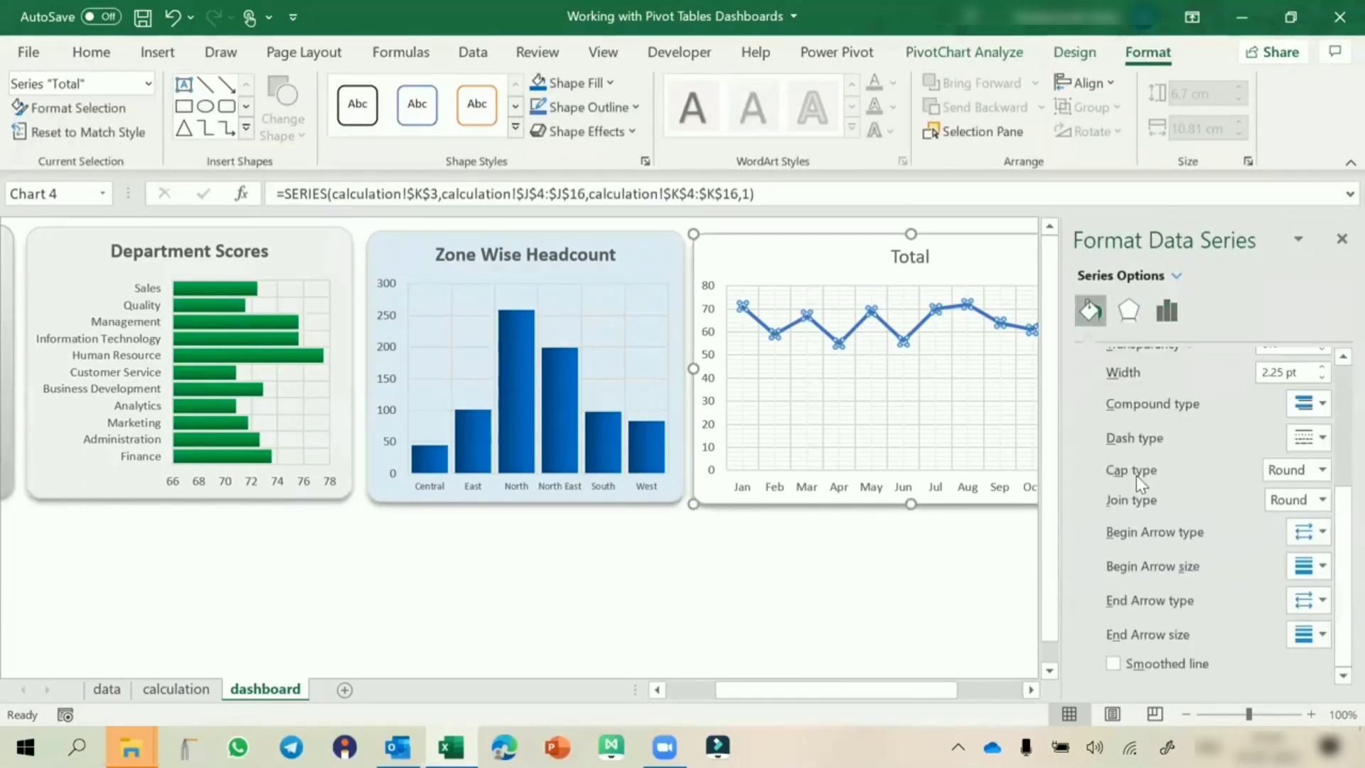
pyautogui.click(1114, 663)
pyautogui.click(1315, 600)
pyautogui.click(1274, 668)
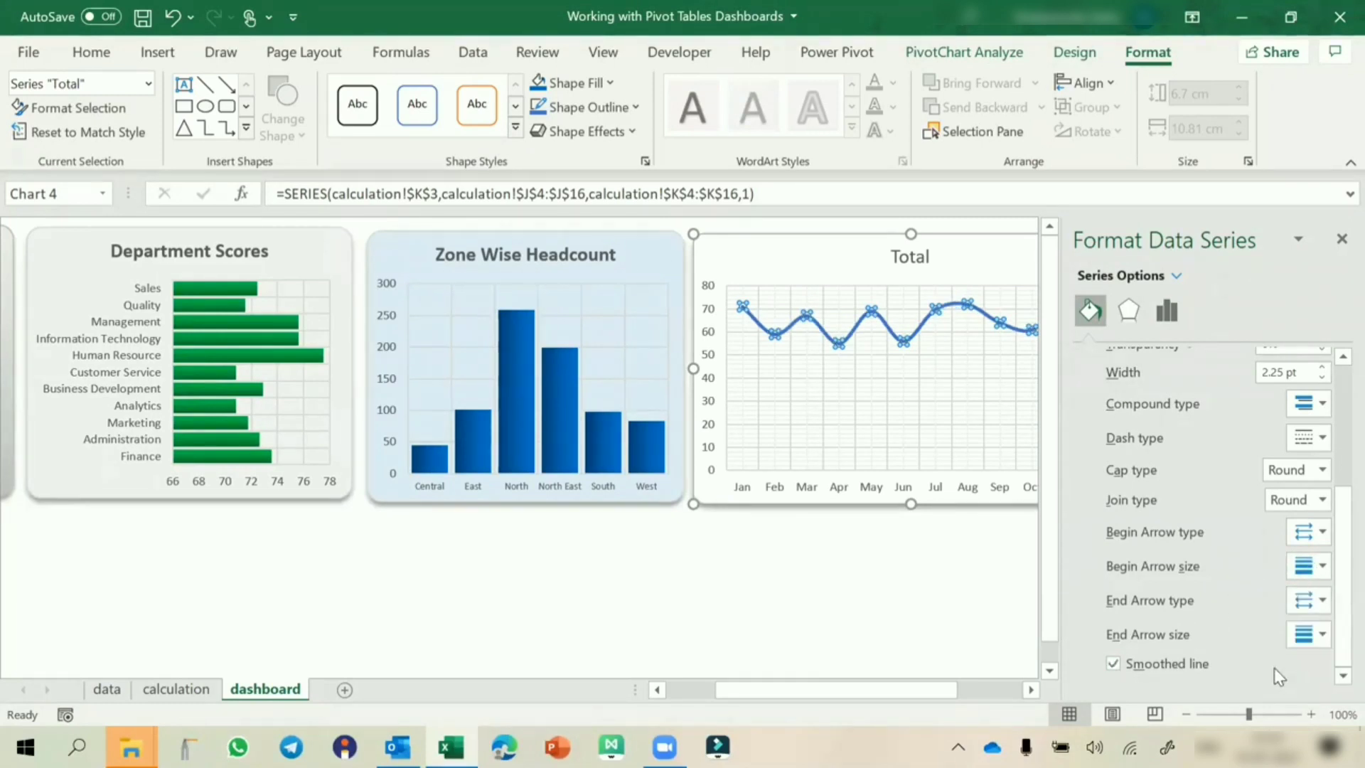
# Increase the trend line's width by two increments and close the formatting pane
pyautogui.click(1319, 367)
pyautogui.click(1320, 367)
pyautogui.click(1337, 239)
pyautogui.click(1244, 409)
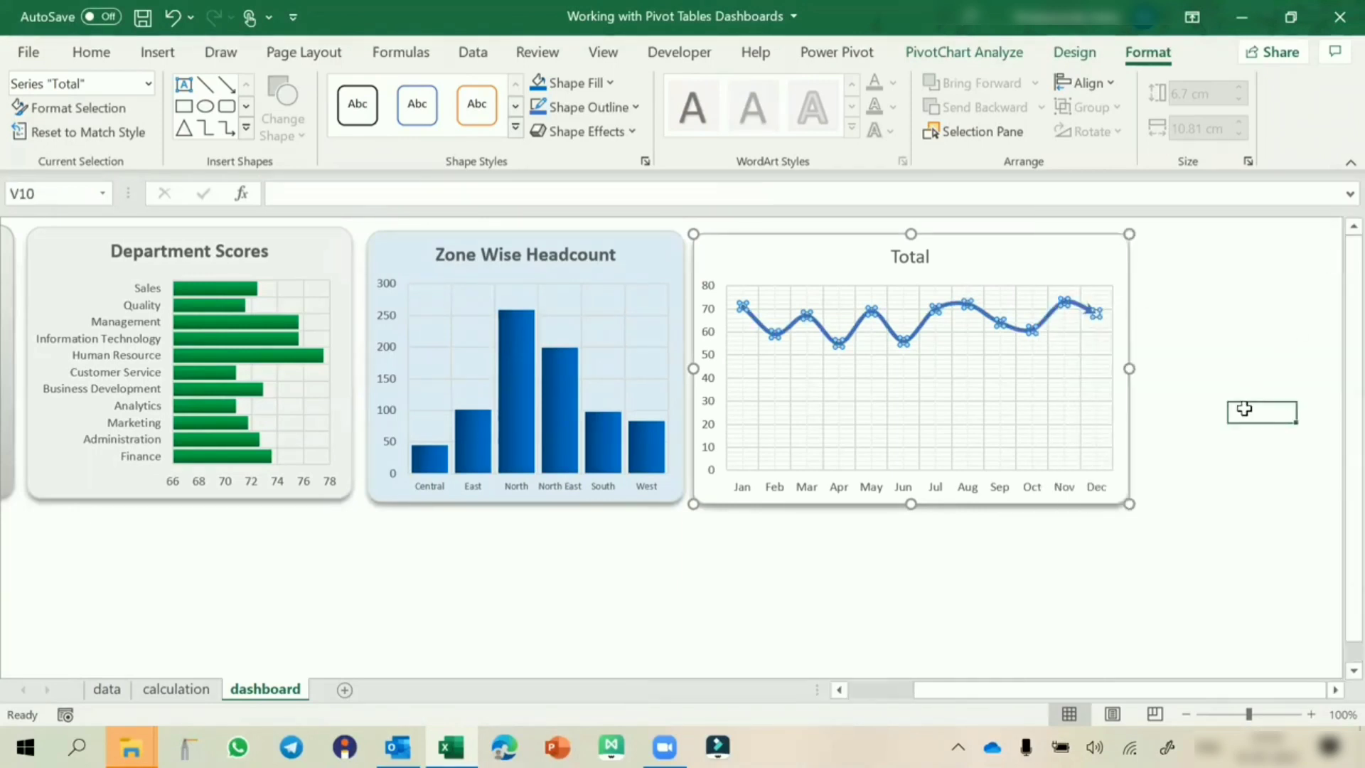
# Retitle the line chart "Trend Analysis", make the title bold and close the formatting pane
pyautogui.click(1126, 393)
pyautogui.doubleClick(918, 260)
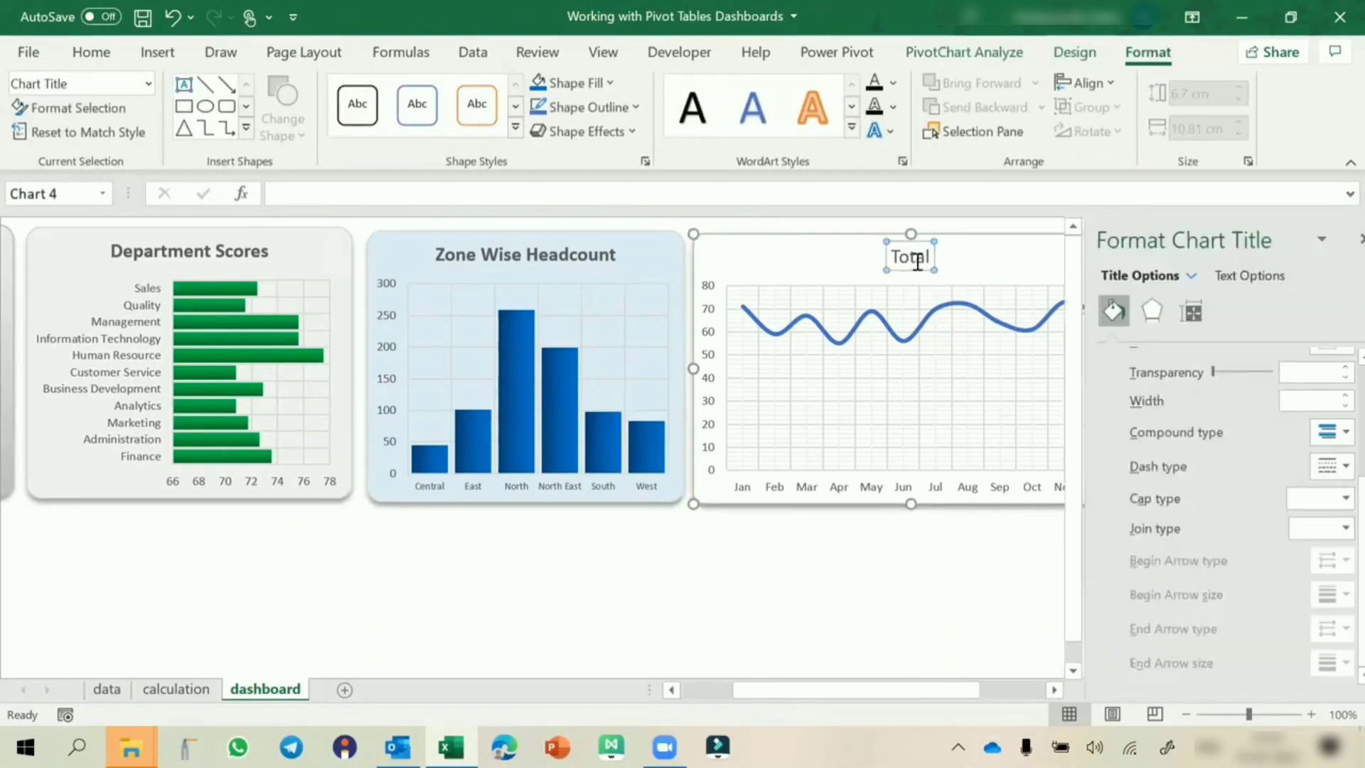
pyautogui.write('Tr')
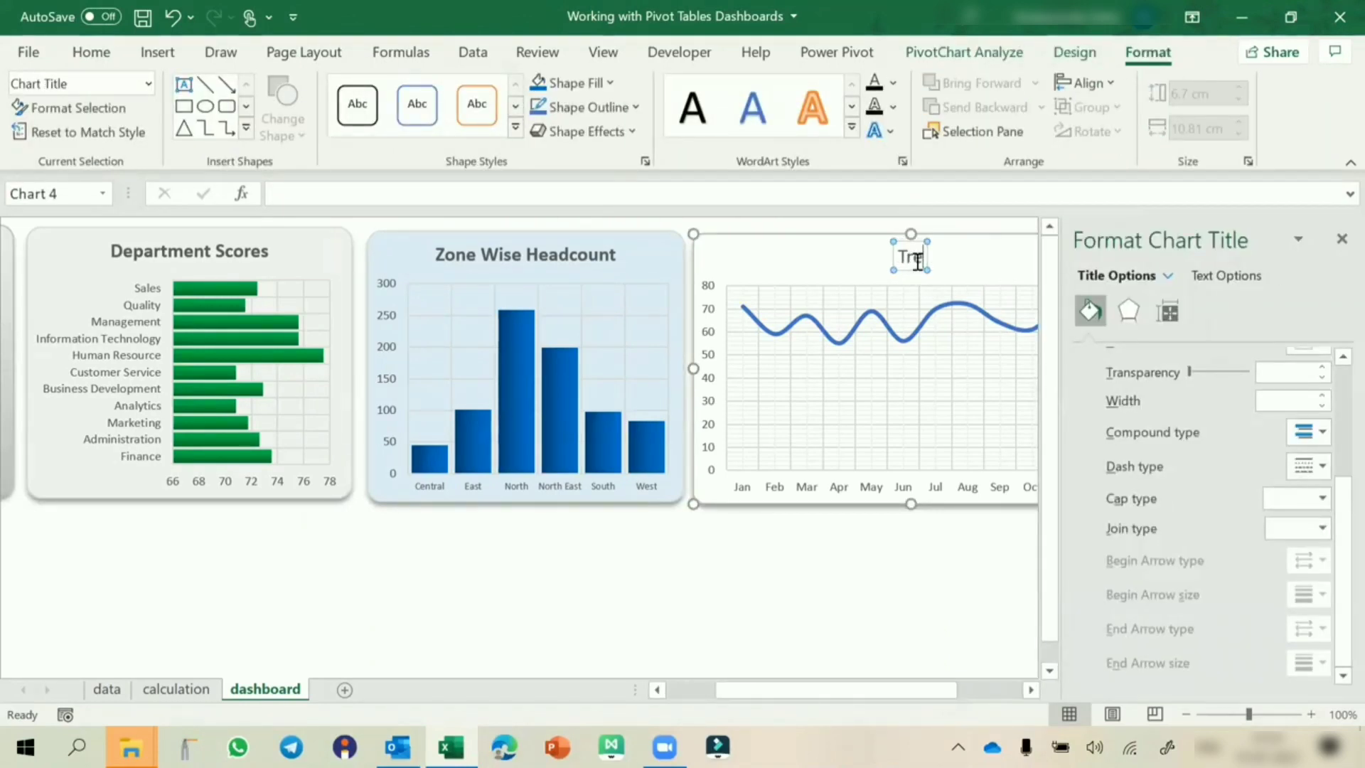
pyautogui.write('end Analysis')
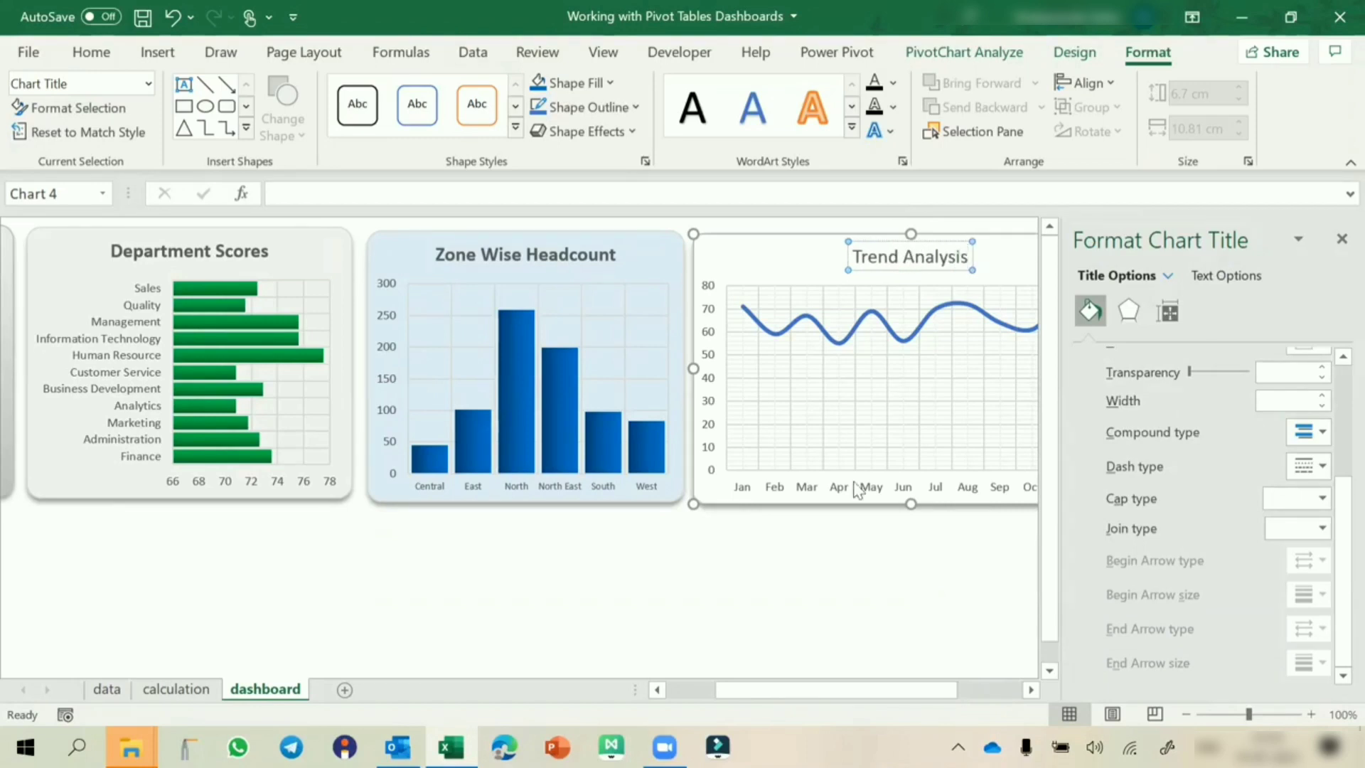
pyautogui.click(825, 552)
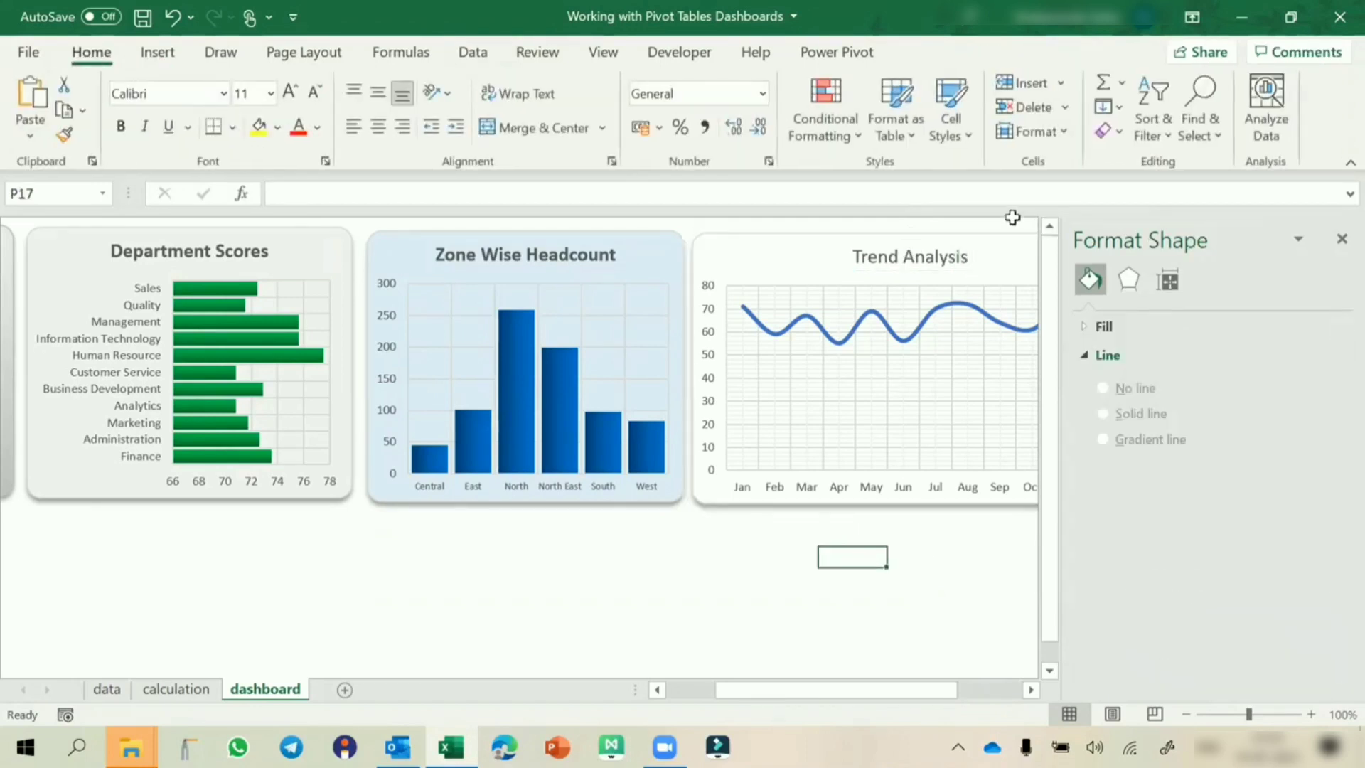
pyautogui.click(931, 257)
pyautogui.hotkey('ctrl', 'b')
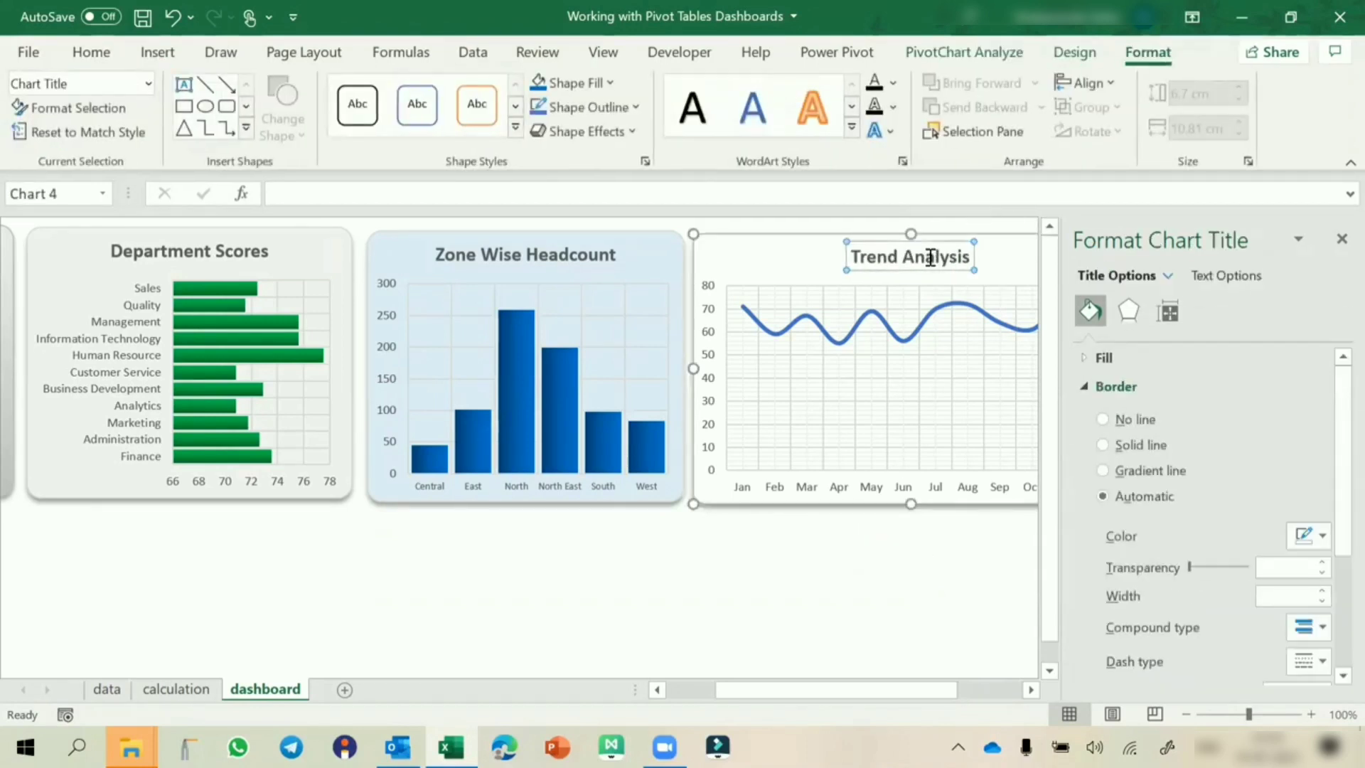
pyautogui.click(1339, 237)
pyautogui.click(1230, 453)
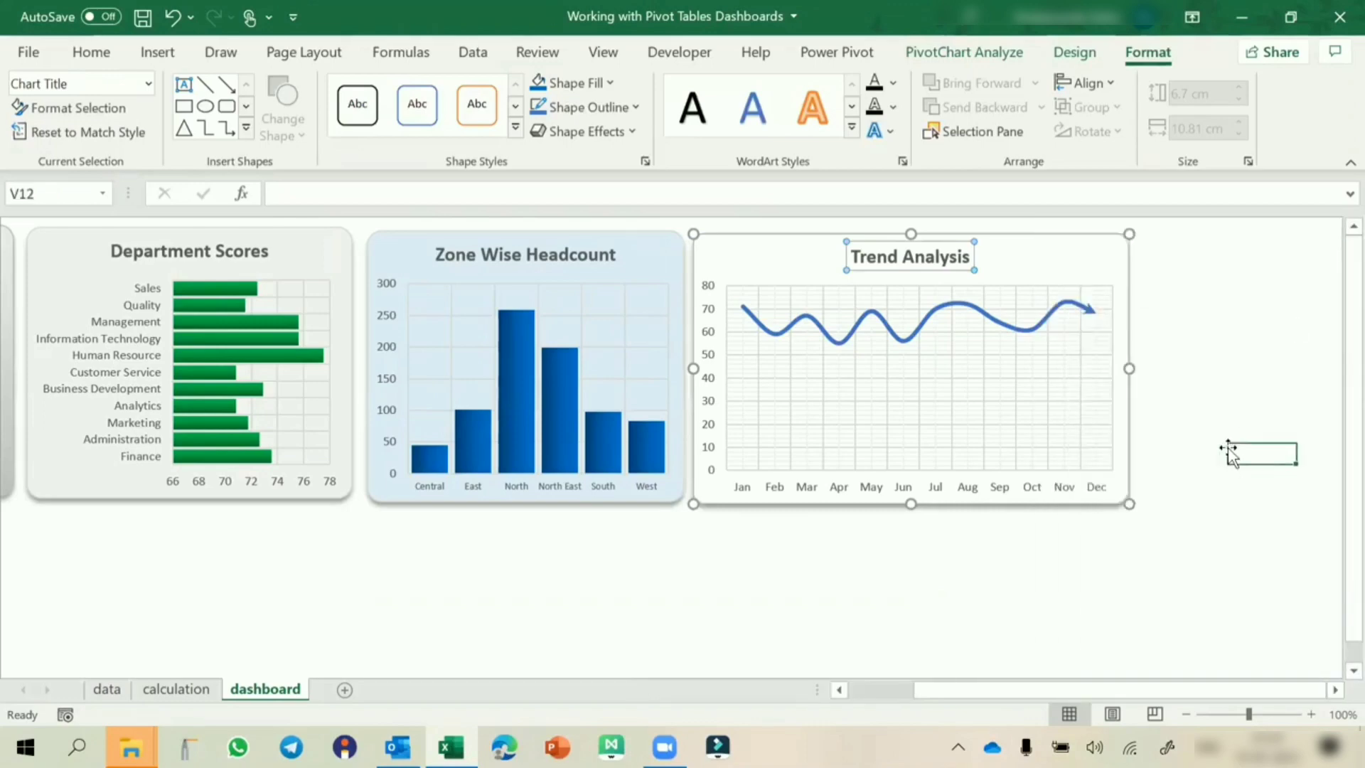
# Select the Gender Wise, Department Scores, Zone Wise Headcount and Trend Analysis charts together and align their top edges
pyautogui.hscroll(-5, 1052, 564)
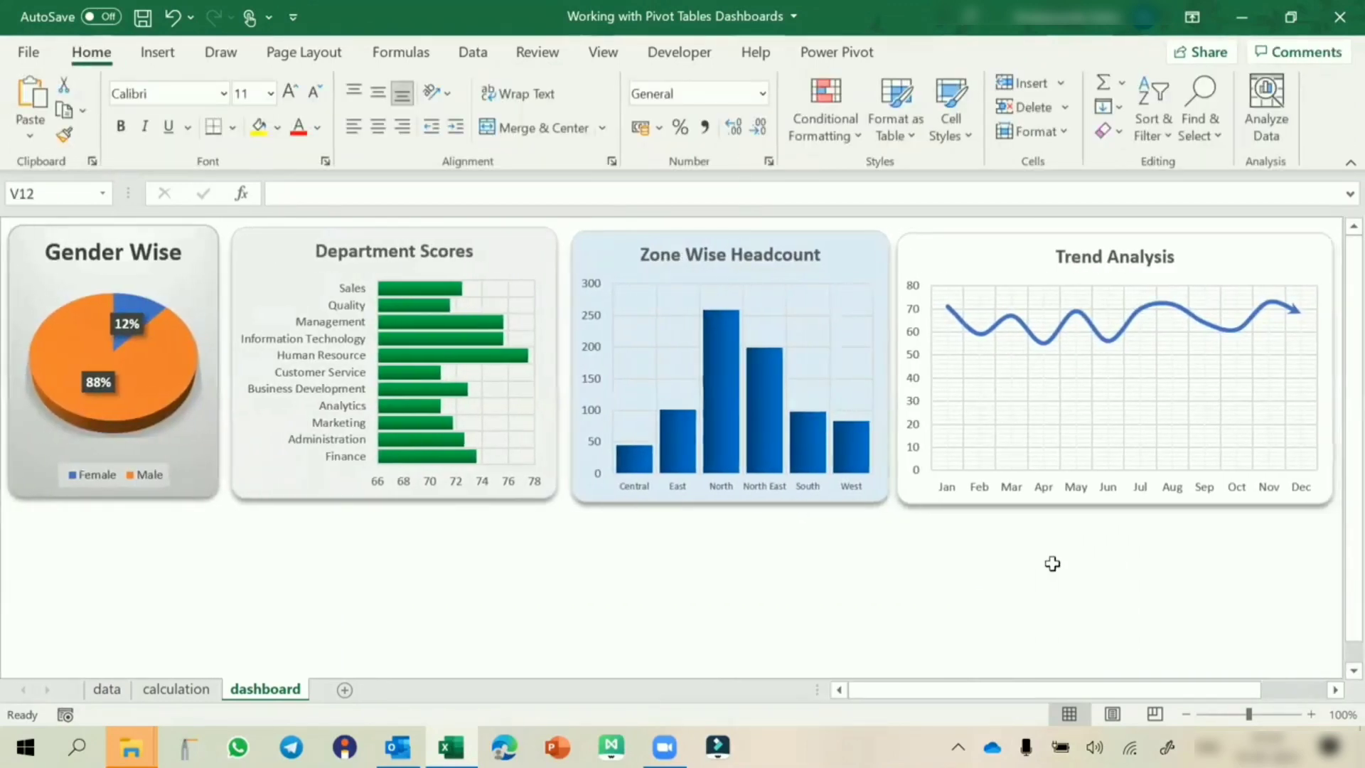
pyautogui.click(158, 237)
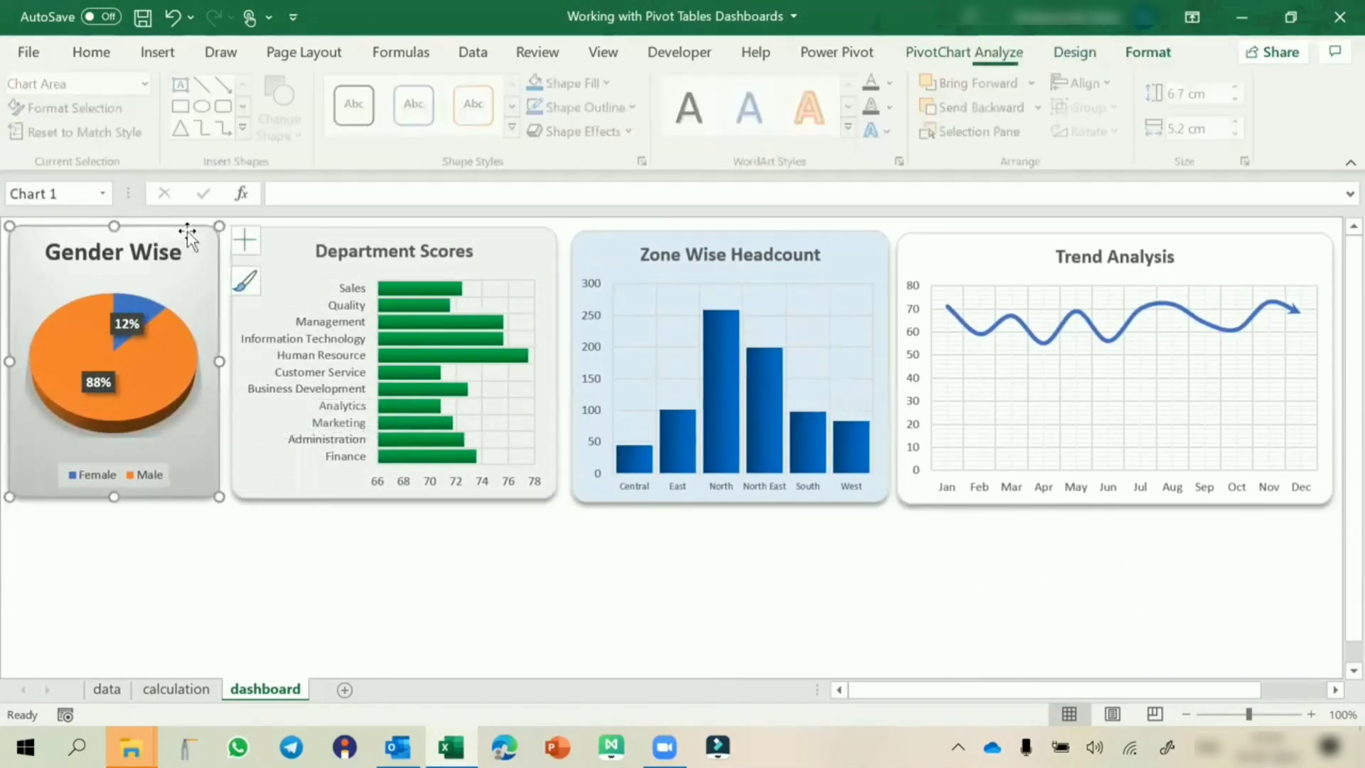
pyautogui.keyDown('ctrl'); pyautogui.click(277, 239); pyautogui.keyUp('ctrl')
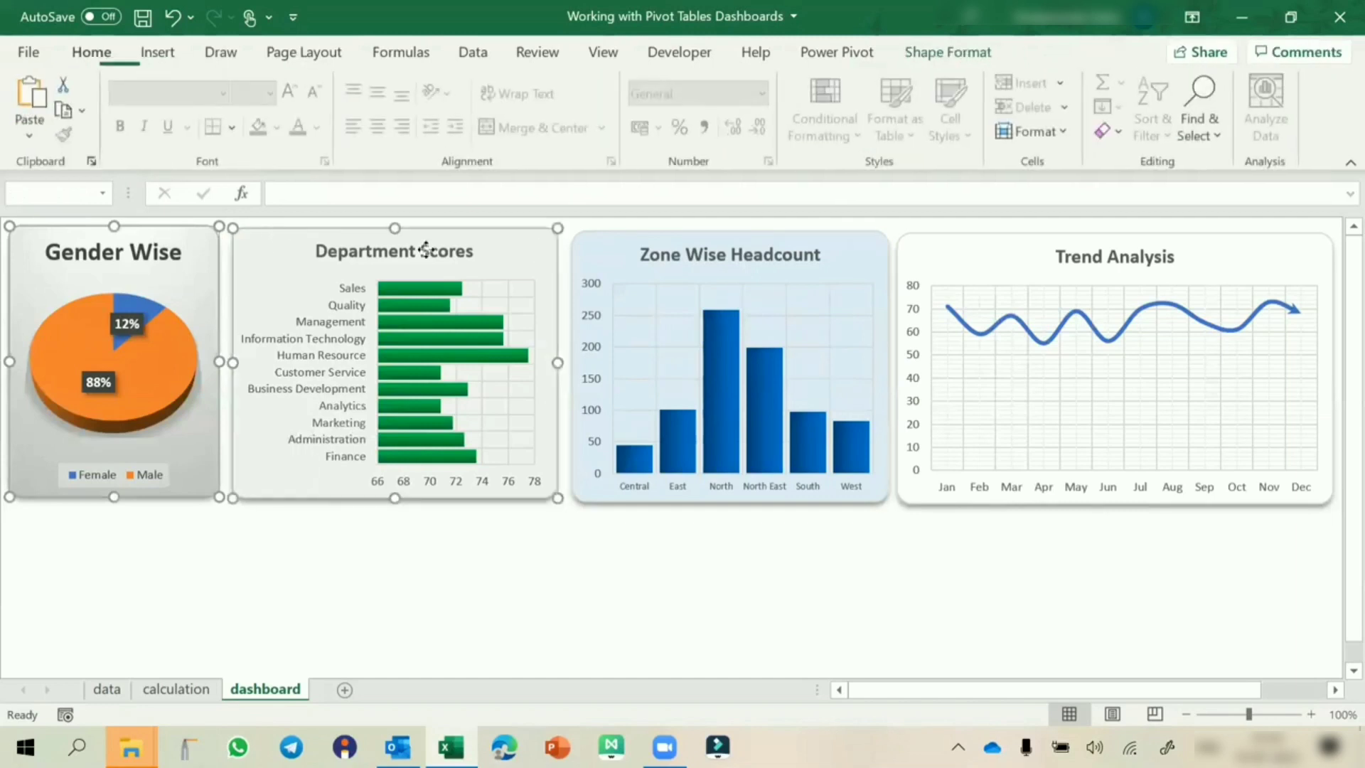
pyautogui.keyDown('ctrl'); pyautogui.click(575, 249); pyautogui.keyUp('ctrl')
pyautogui.keyDown('ctrl'); pyautogui.click(928, 243); pyautogui.keyUp('ctrl')
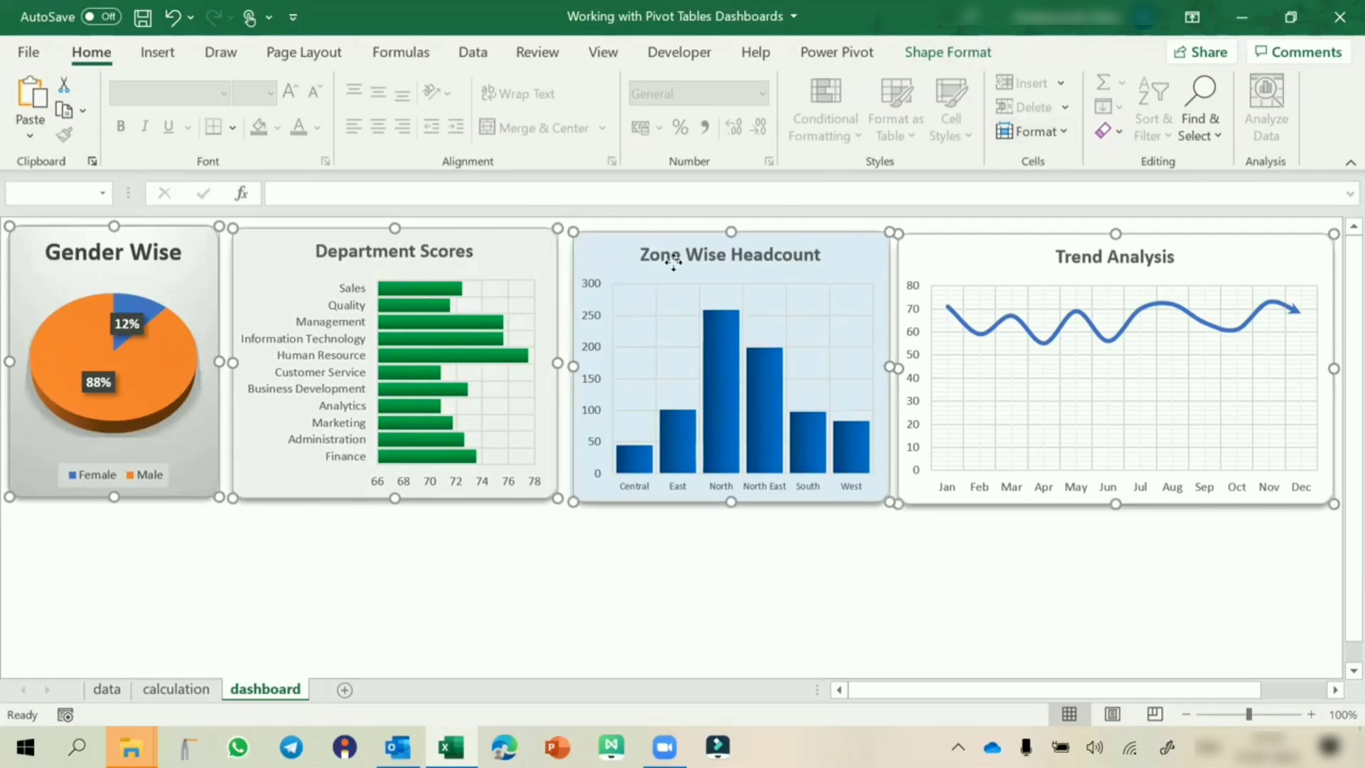
pyautogui.click(950, 54)
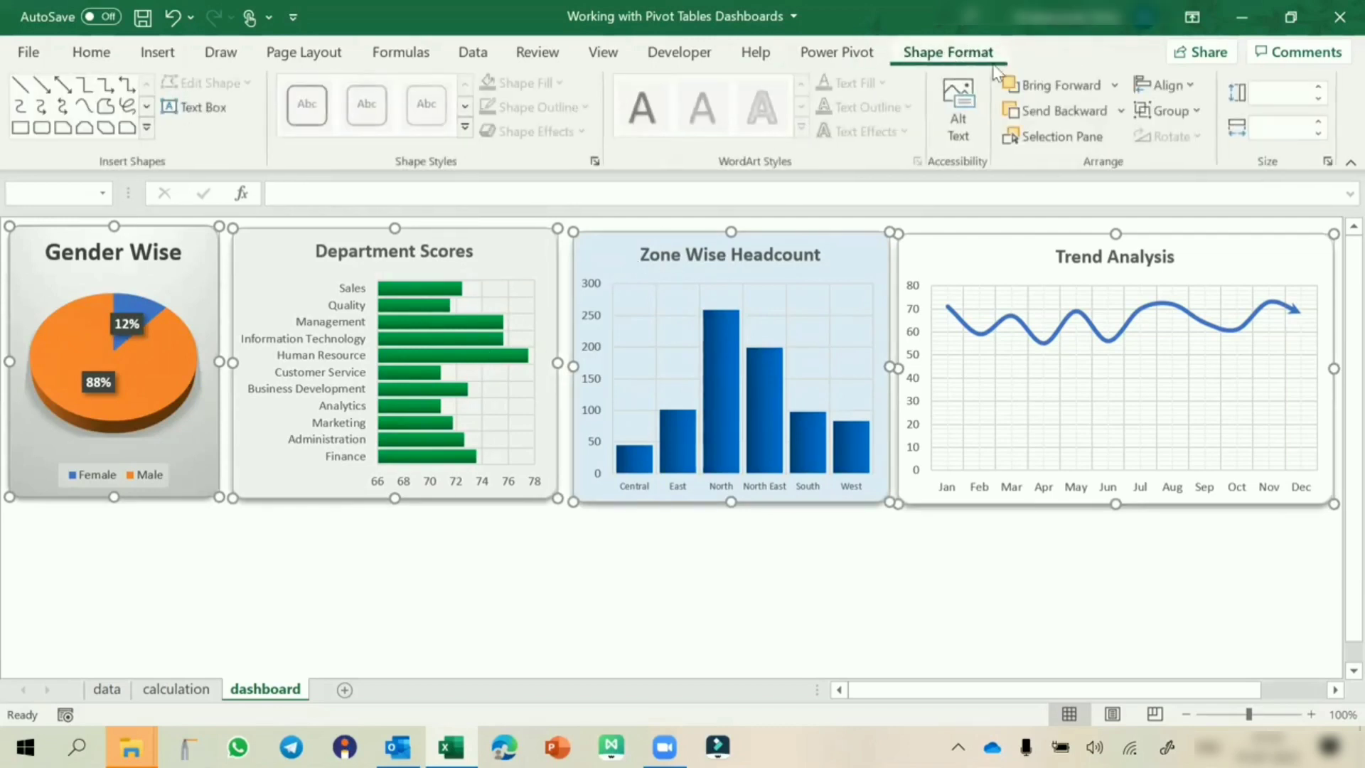
pyautogui.click(1162, 82)
pyautogui.click(1179, 211)
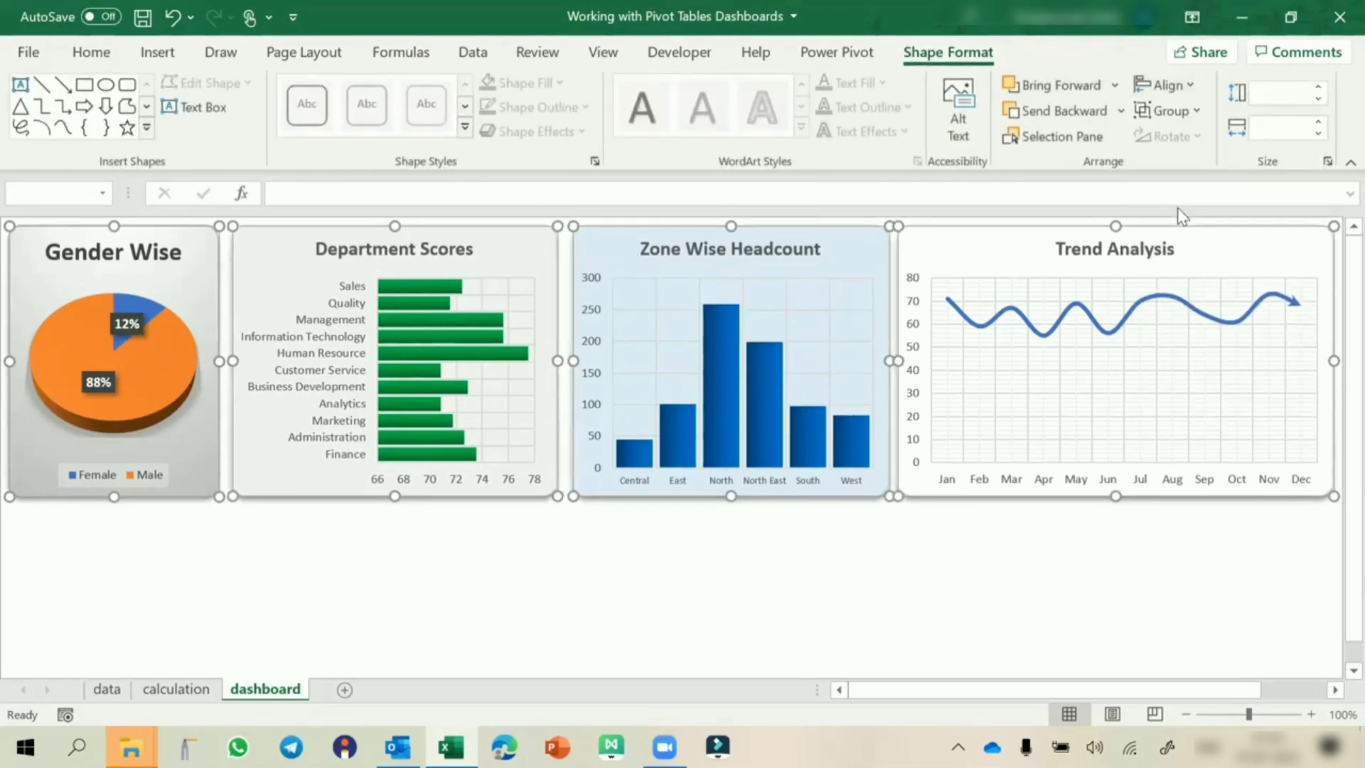
# Distribute the four selected charts horizontally with equal spacing and clear the selection
pyautogui.click(1178, 84)
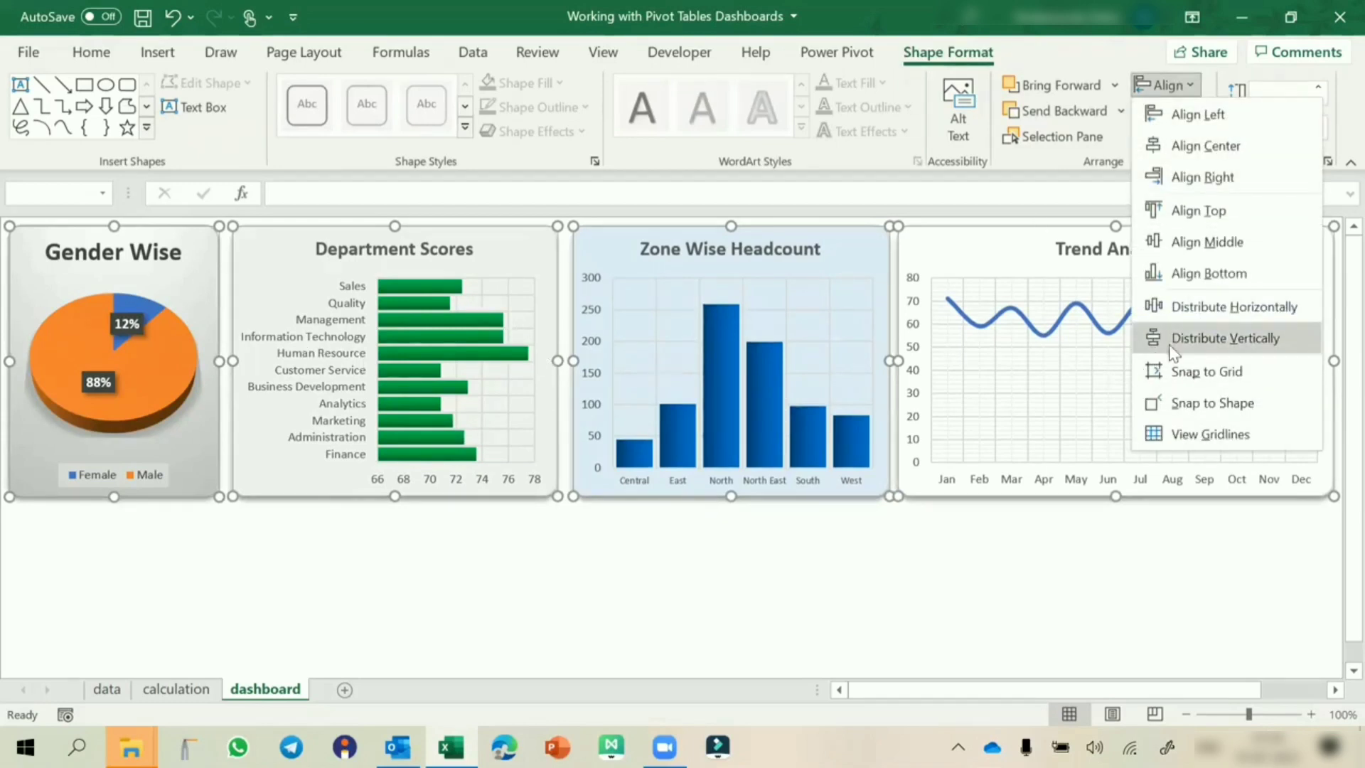
pyautogui.click(1196, 308)
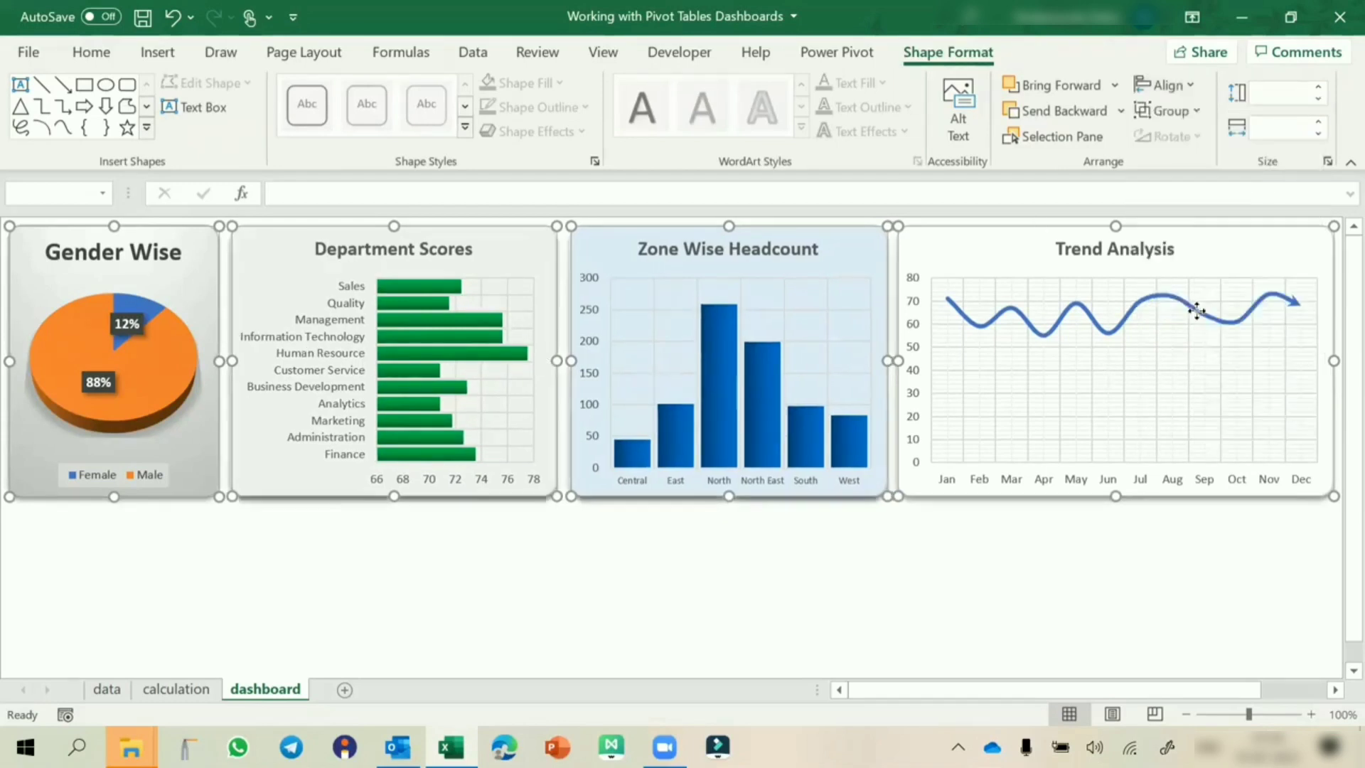
pyautogui.click(817, 587)
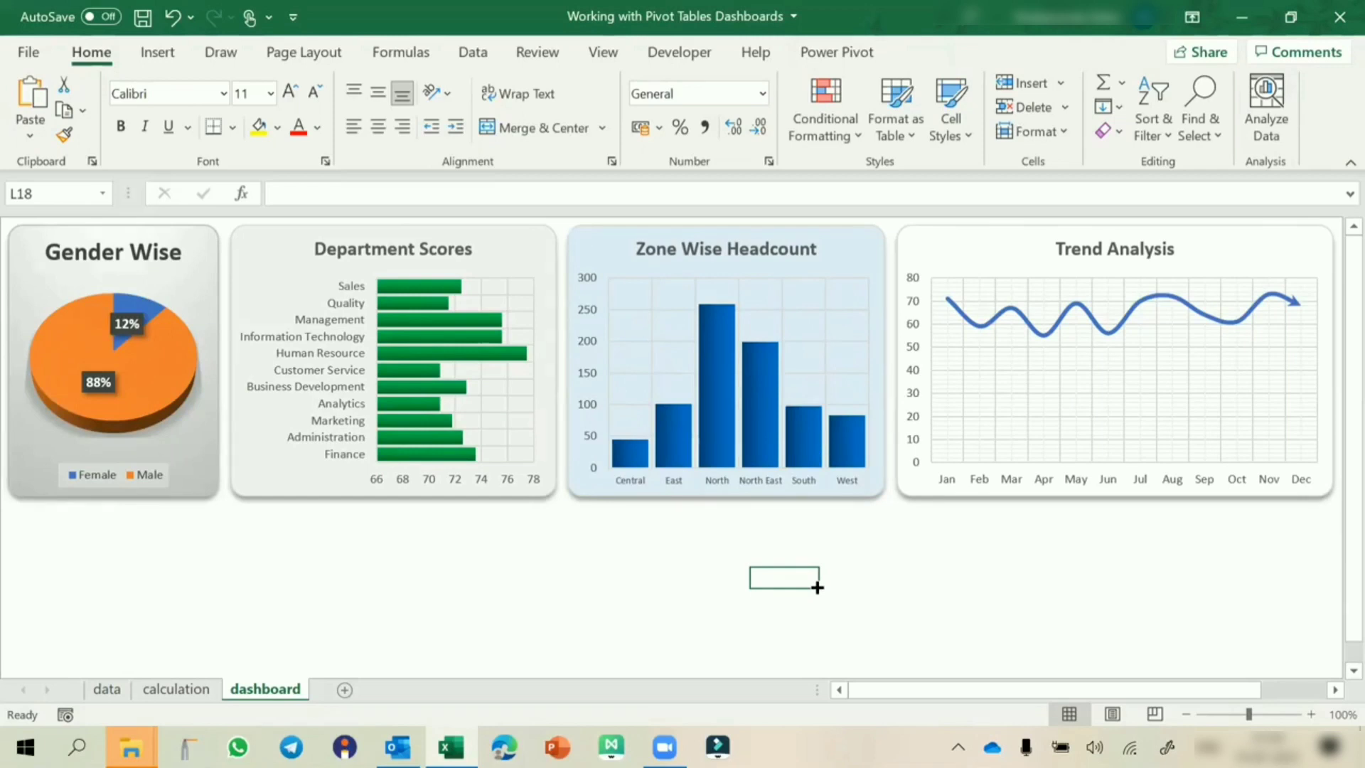
# Reduce the Gender Wise chart title to font size 14 and check it against the other three chart titles
pyautogui.click(206, 236)
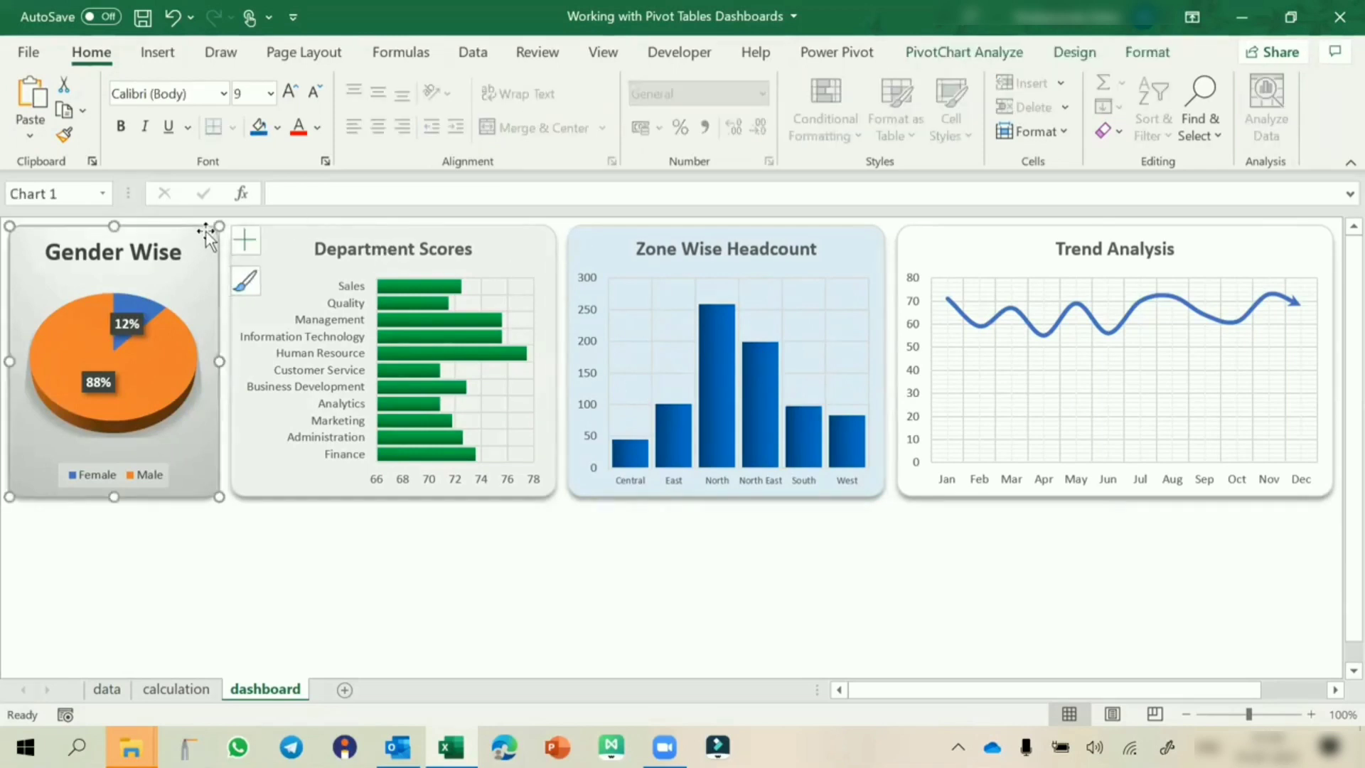
pyautogui.click(190, 238)
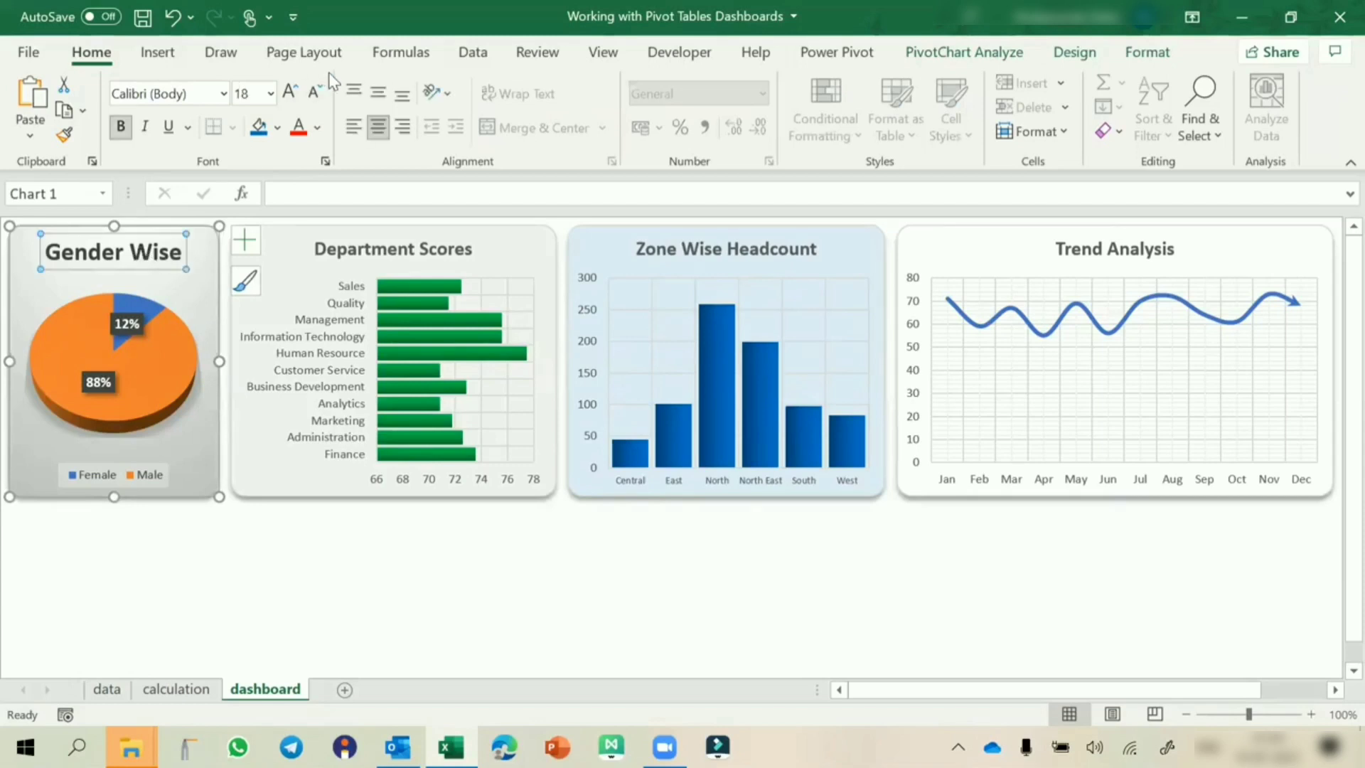
pyautogui.click(314, 92)
pyautogui.click(314, 92)
pyautogui.click(292, 94)
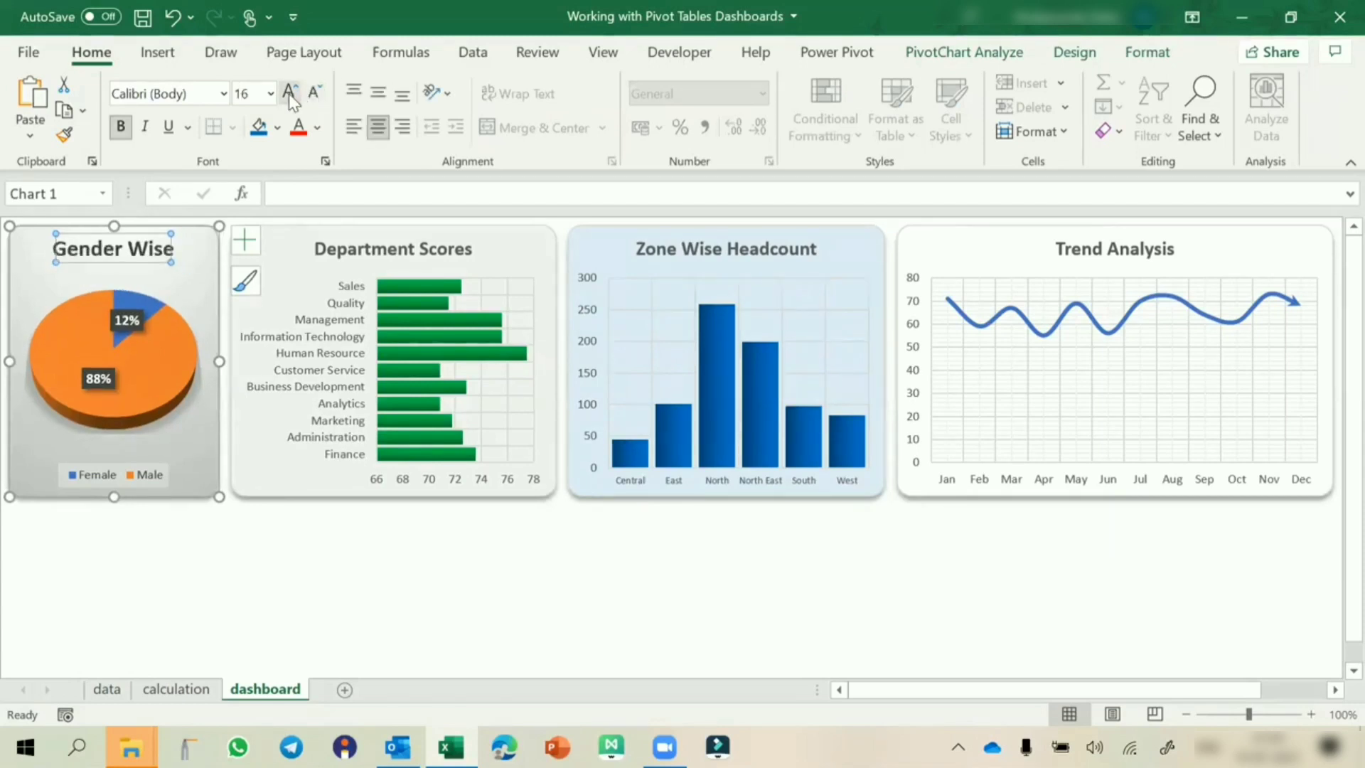
pyautogui.click(313, 93)
pyautogui.click(315, 247)
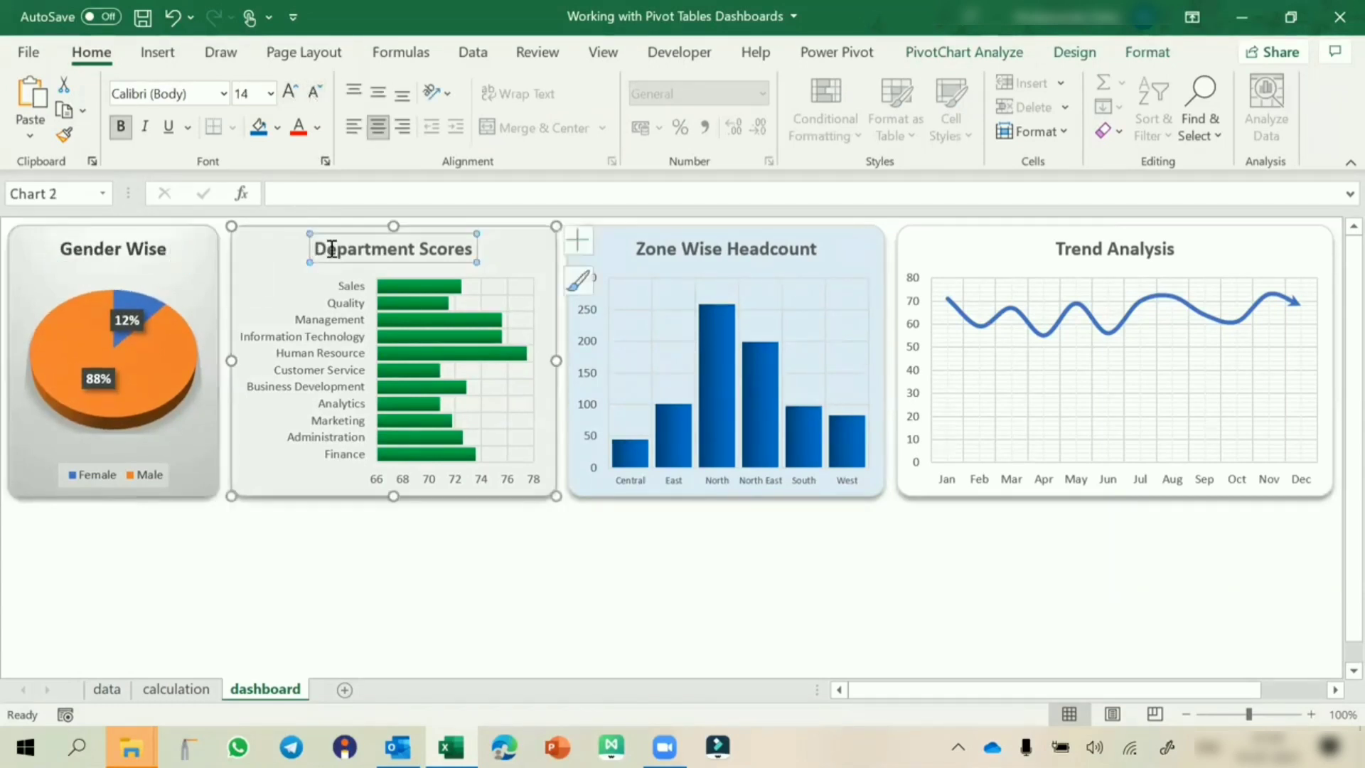
pyautogui.click(656, 249)
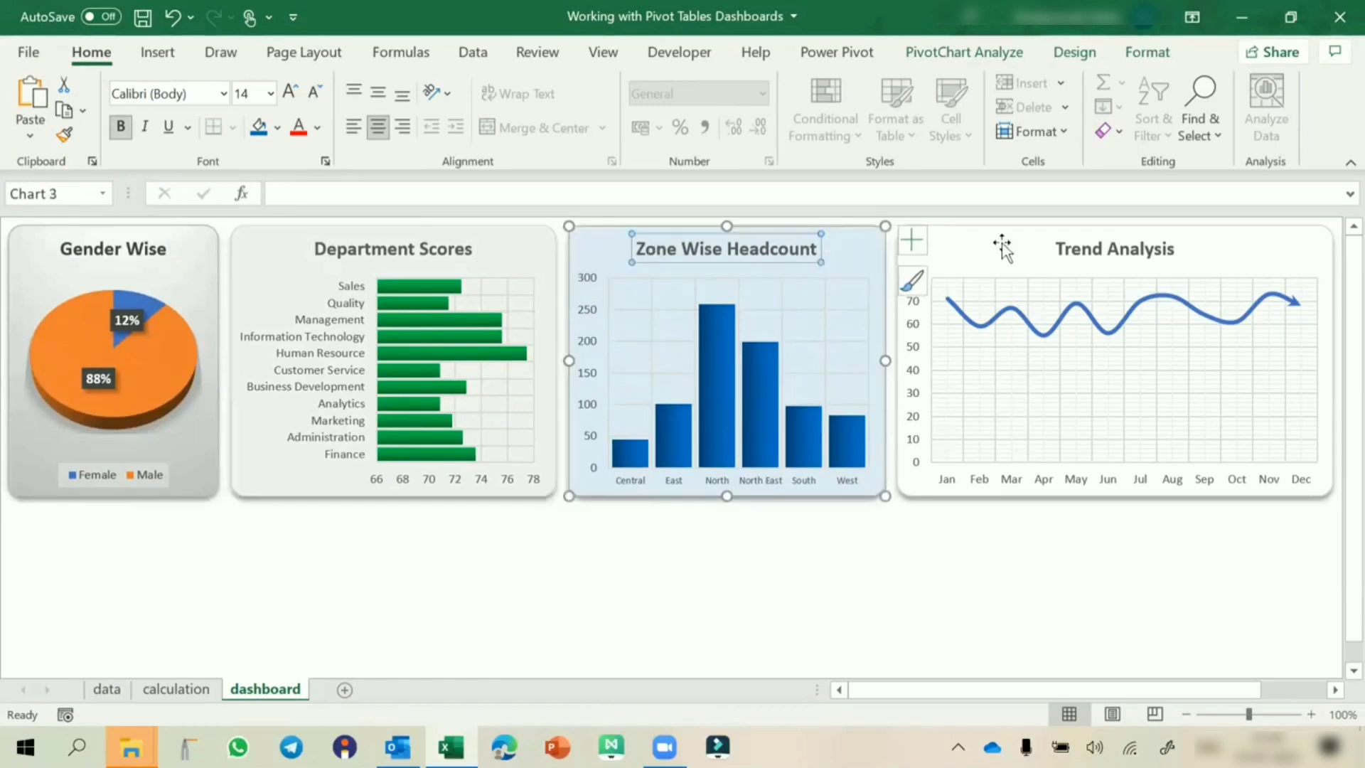
pyautogui.click(1077, 247)
pyautogui.click(154, 254)
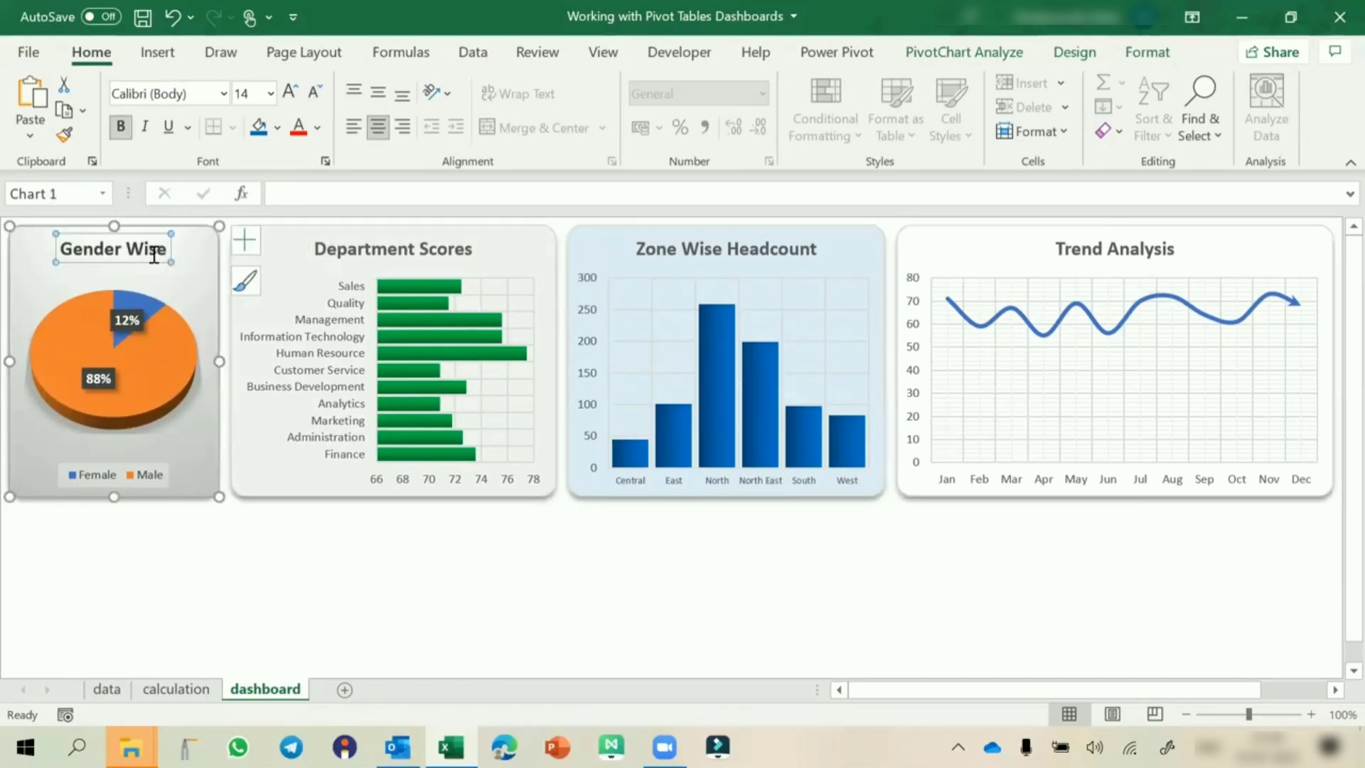
# Insert slicers for GENDER, DEPARTMENT and ZONE from the Gender Wise chart
pyautogui.click(202, 239)
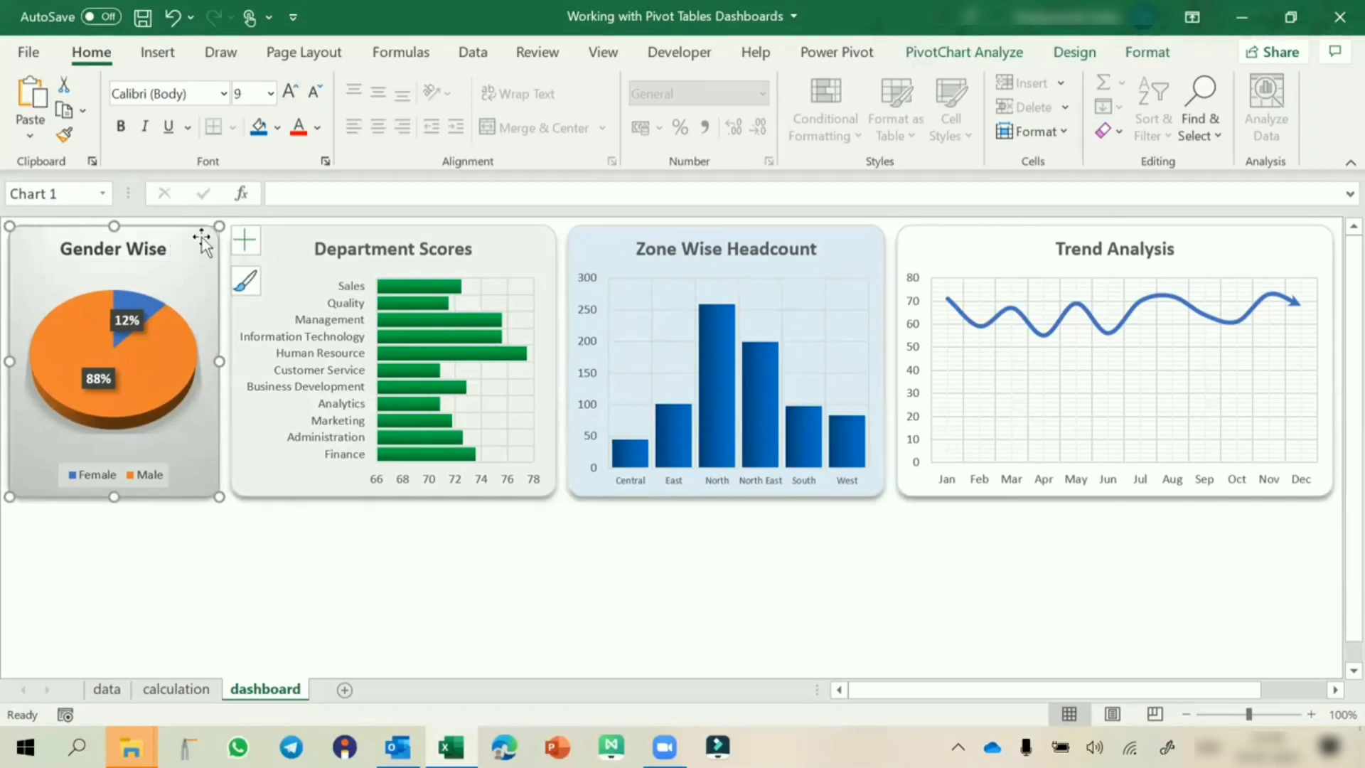
pyautogui.click(973, 54)
pyautogui.click(448, 118)
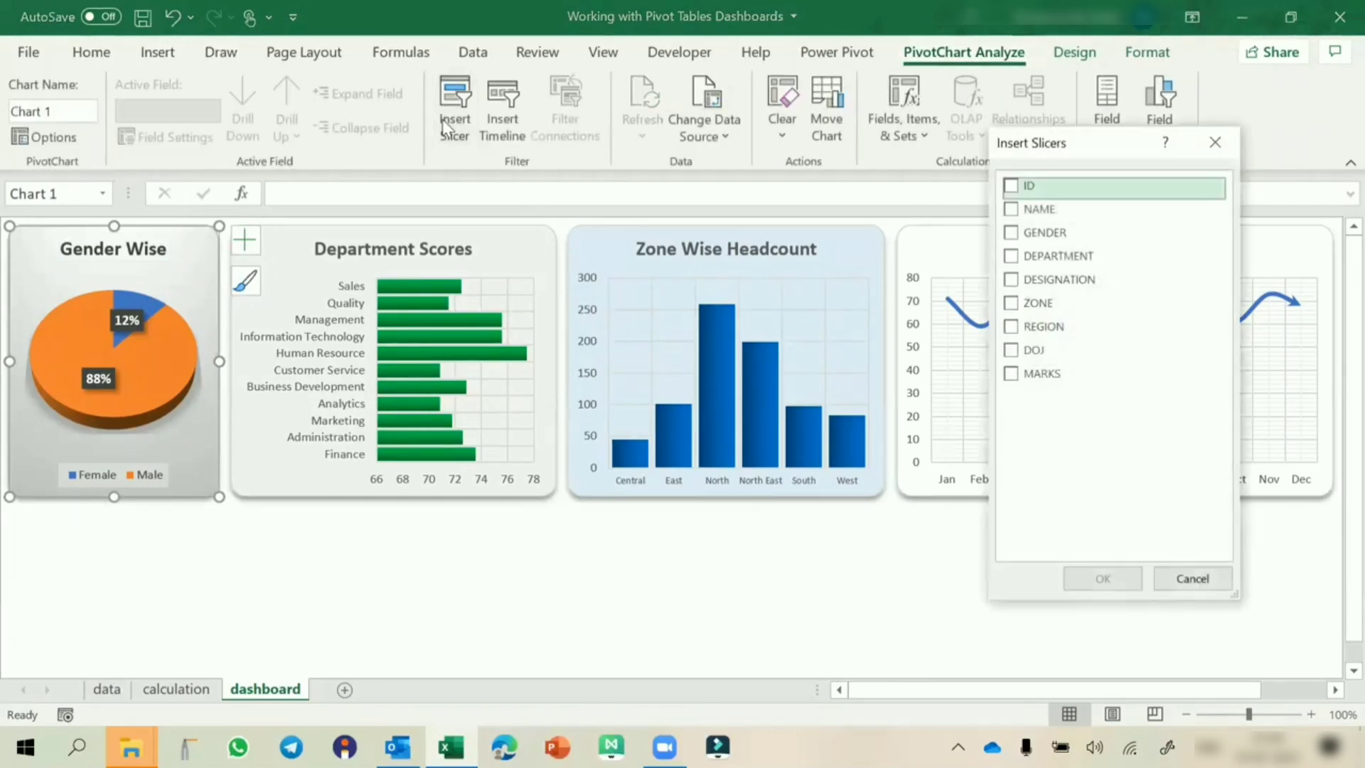
pyautogui.click(1013, 233)
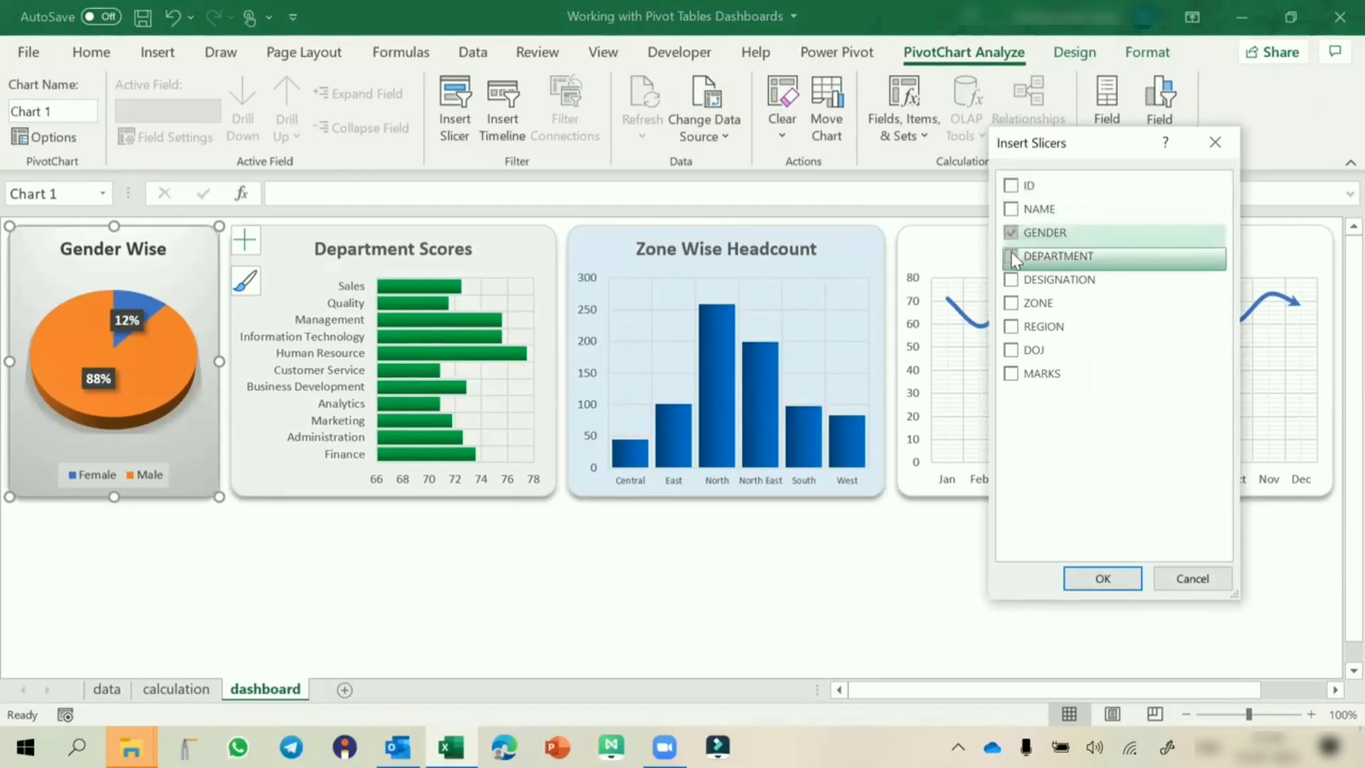
pyautogui.click(1010, 256)
pyautogui.click(1011, 303)
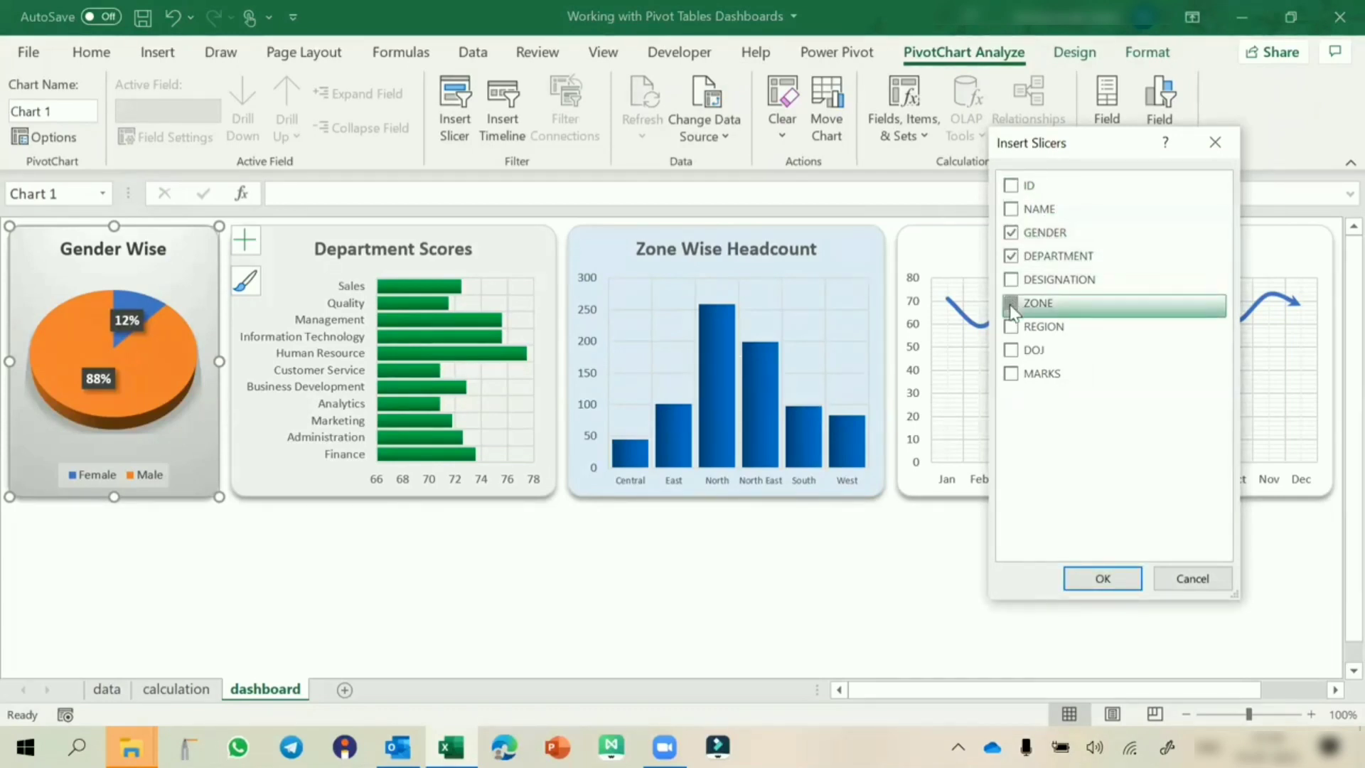
pyautogui.click(1105, 579)
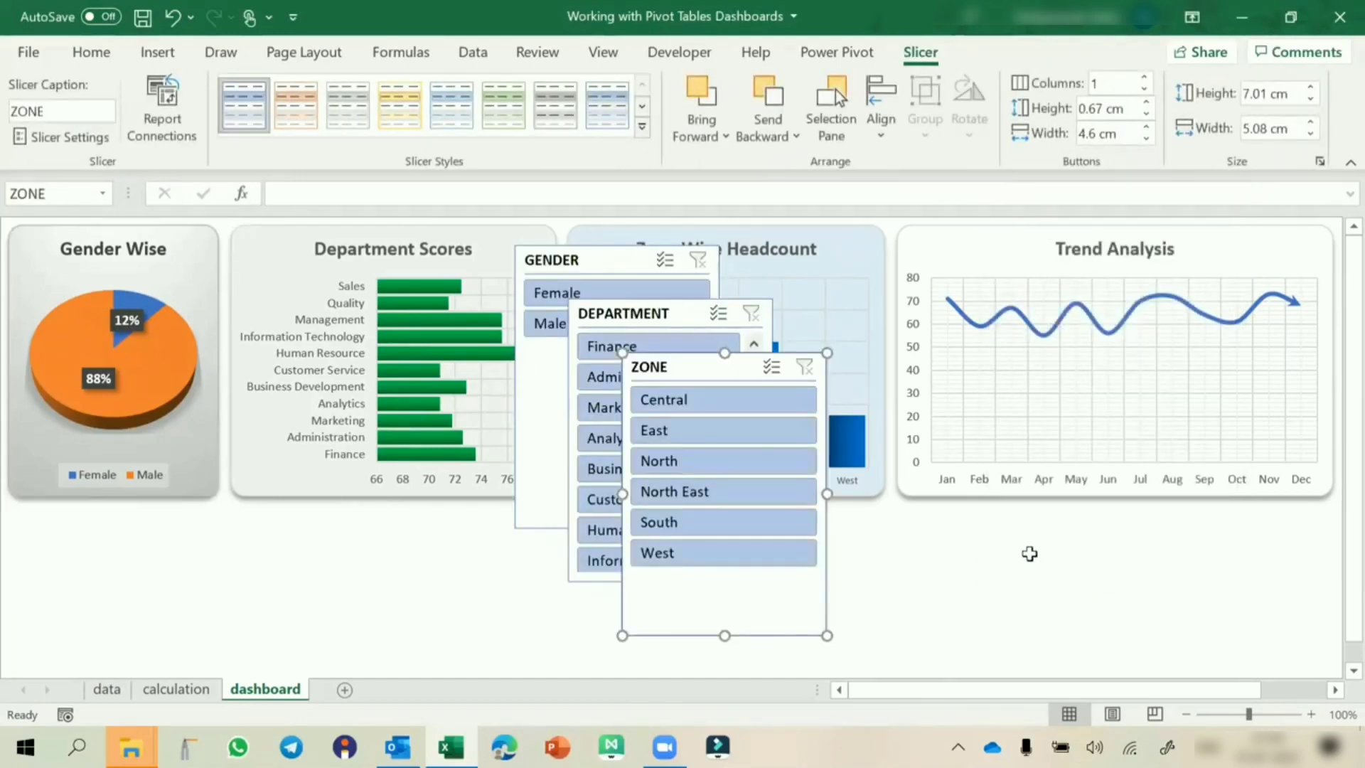
# Move the GENDER slicer away from the other slicers, test its Female and Male filters, and clear the filter
pyautogui.click(1024, 555)
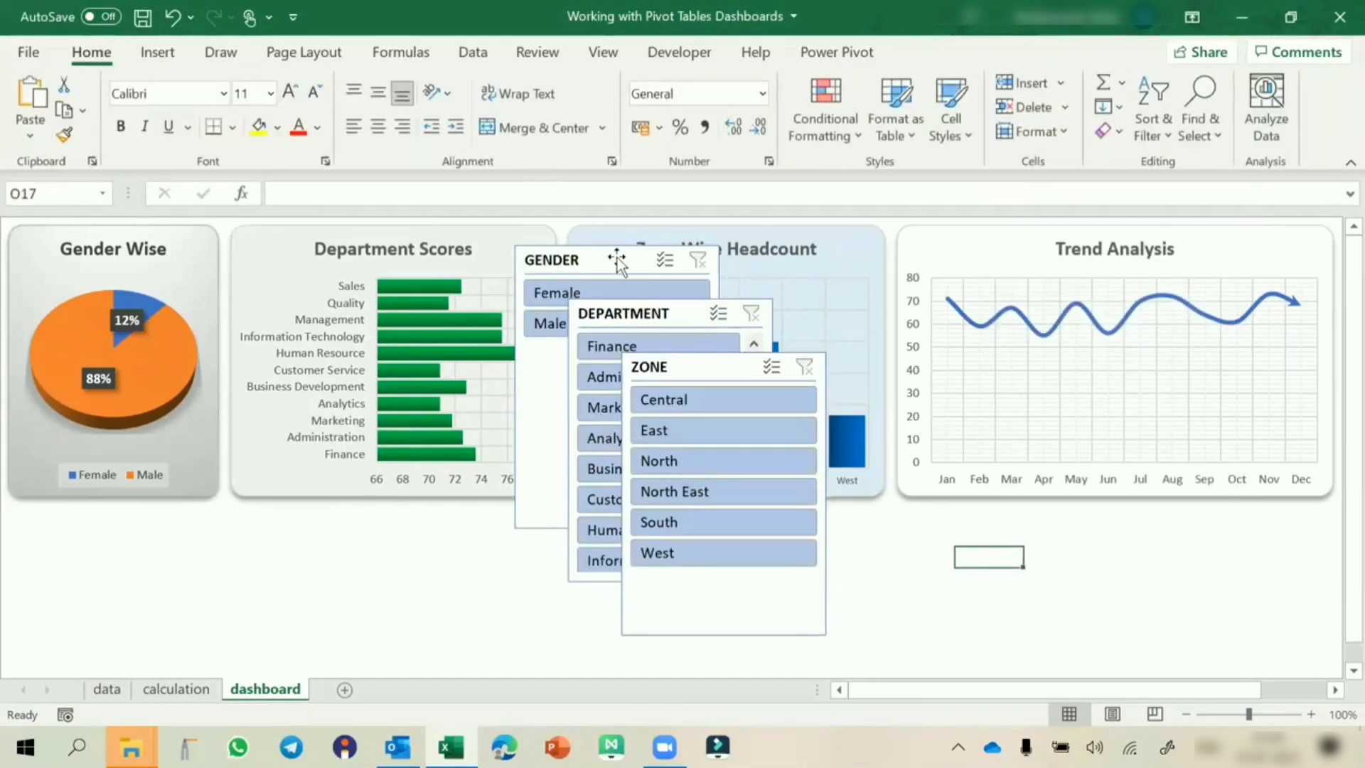
pyautogui.moveTo(618, 263); pyautogui.dragTo(254, 490)
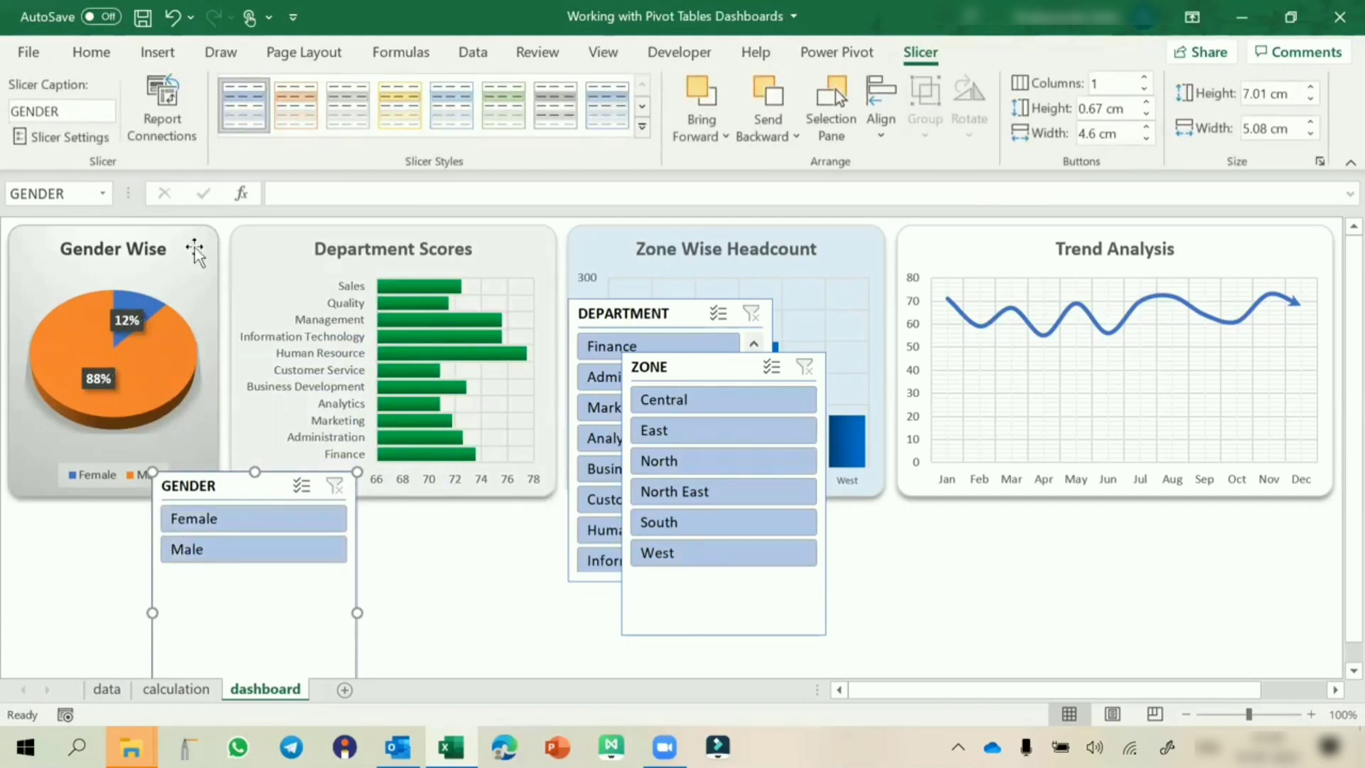
pyautogui.click(222, 521)
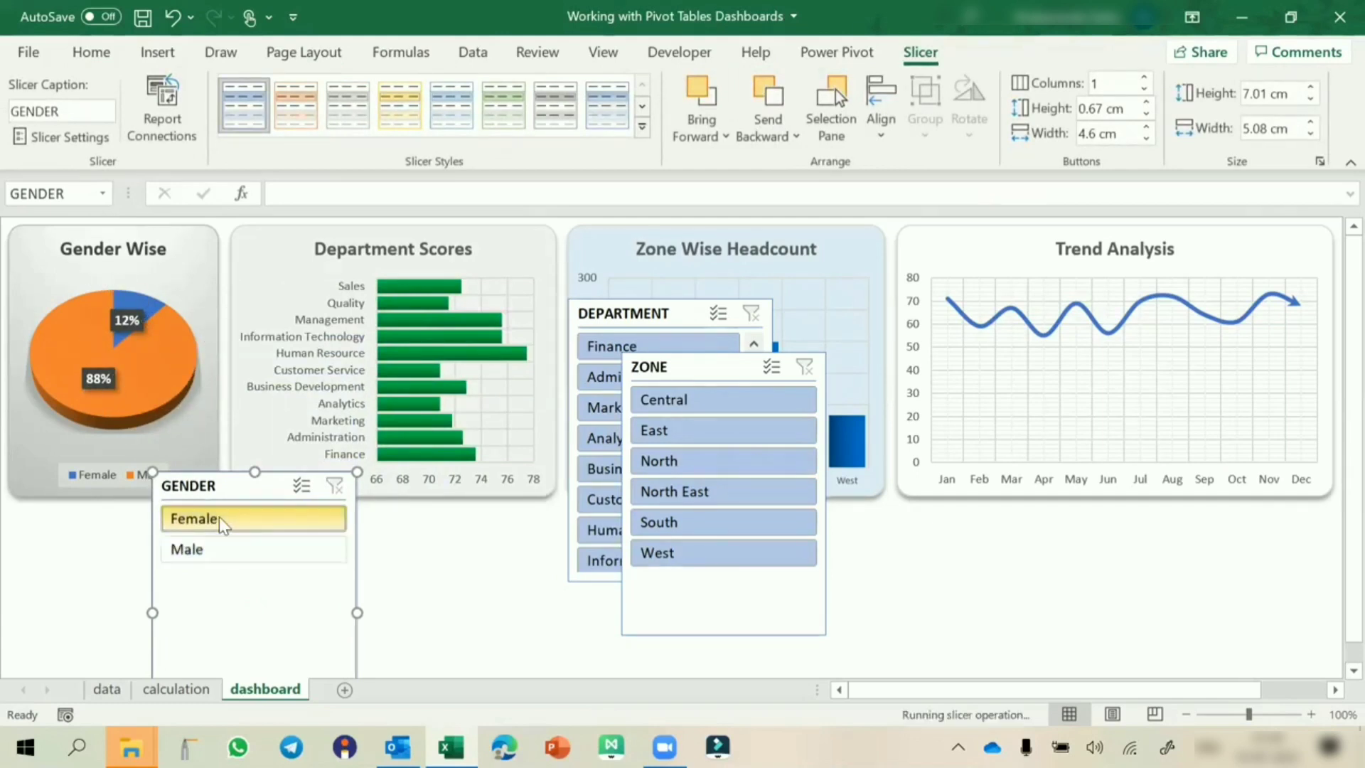
pyautogui.click(220, 550)
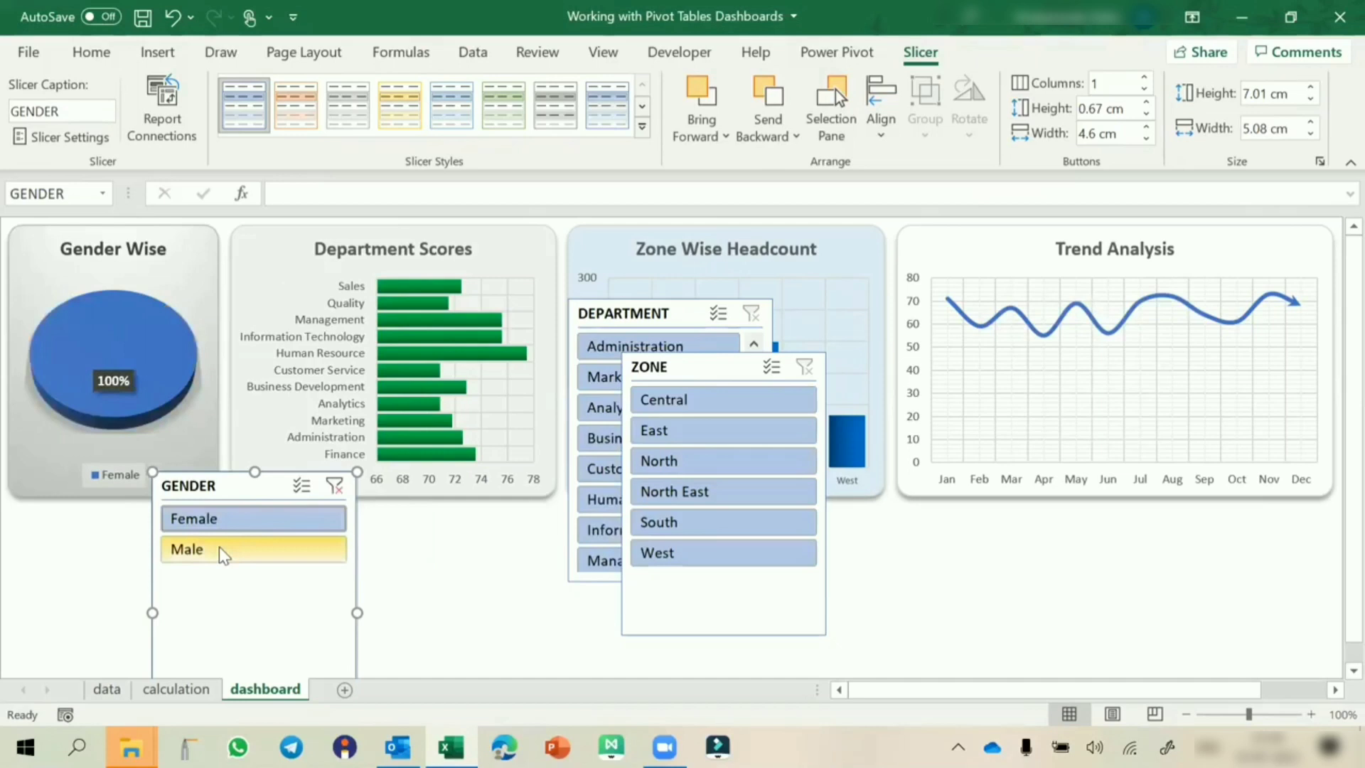
pyautogui.click(252, 520)
pyautogui.click(238, 552)
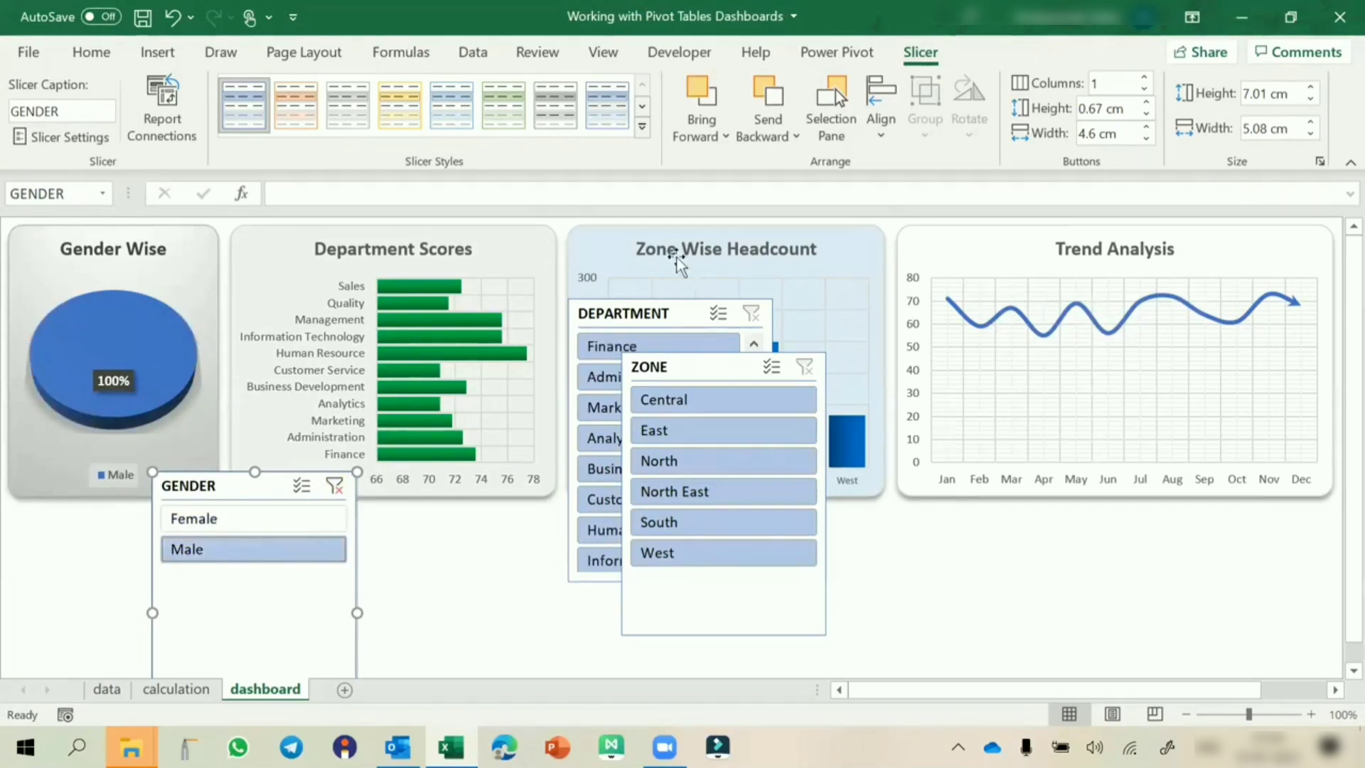
pyautogui.click(335, 488)
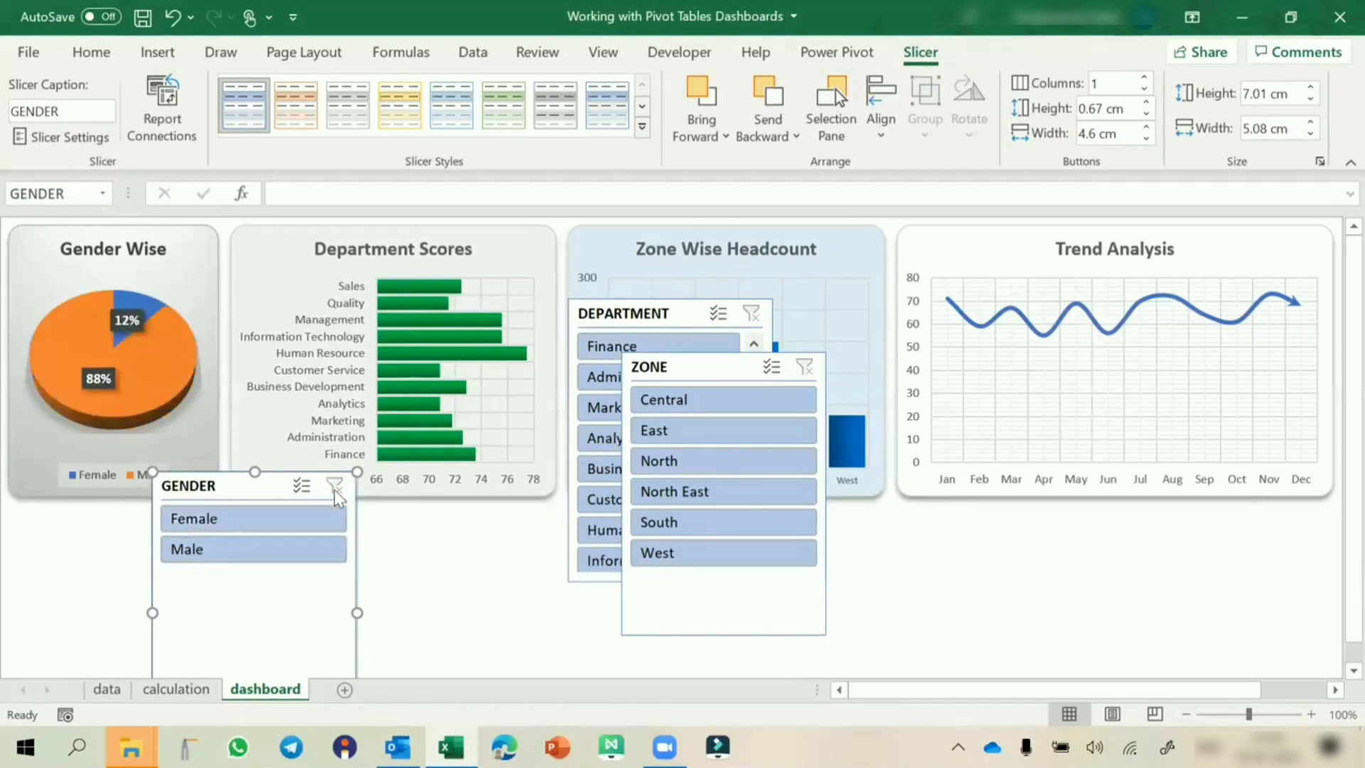
# Place the GENDER slicer below the Gender Wise chart and set its button height to 1.4 cm in a single column
pyautogui.moveTo(714, 366); pyautogui.dragTo(852, 340)
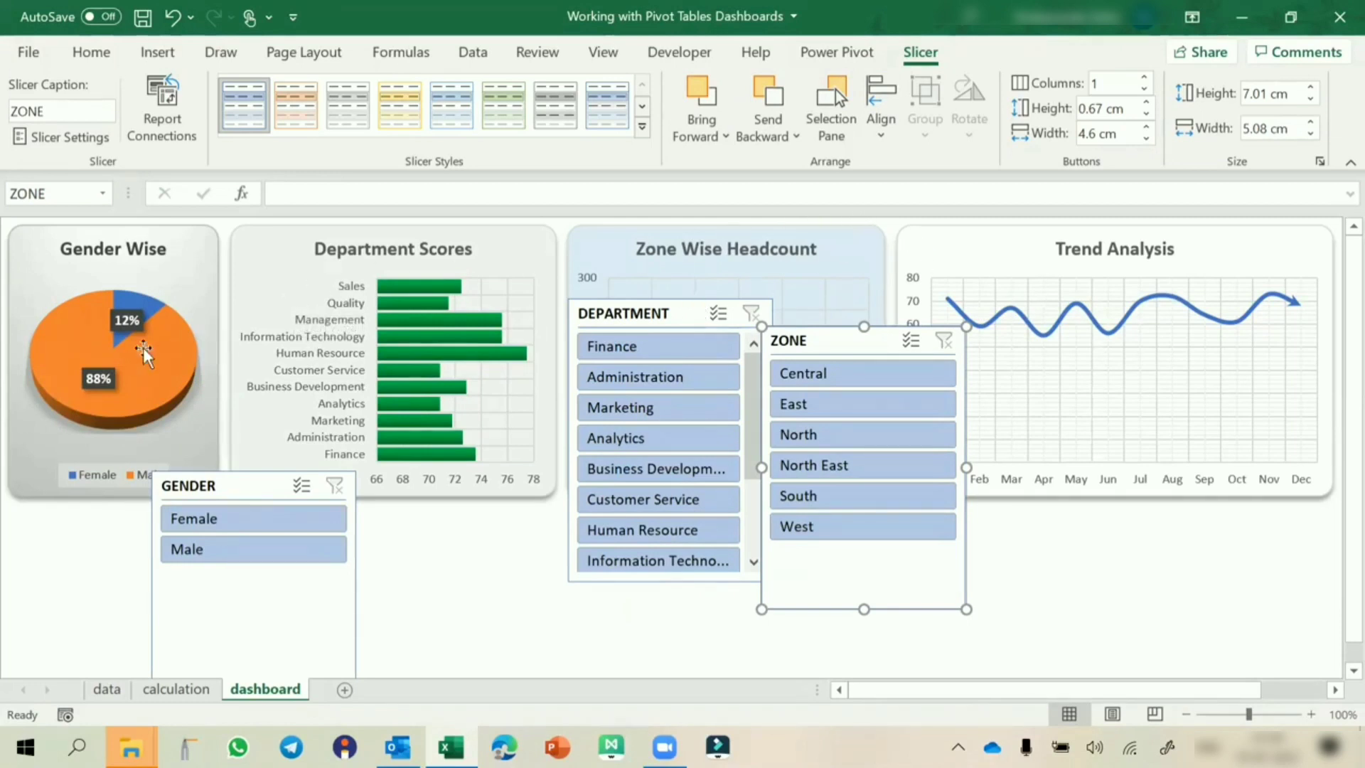
pyautogui.moveTo(226, 491); pyautogui.dragTo(84, 528)
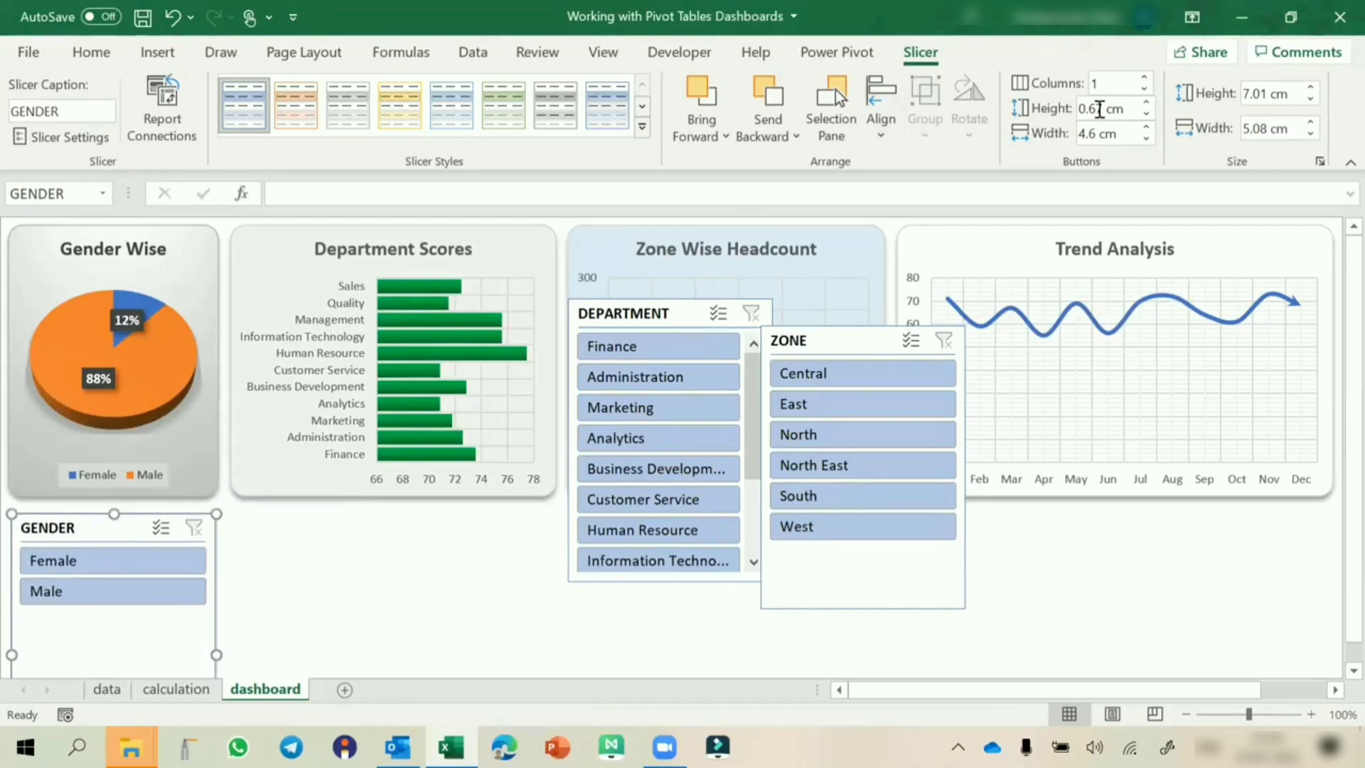
pyautogui.click(1146, 79)
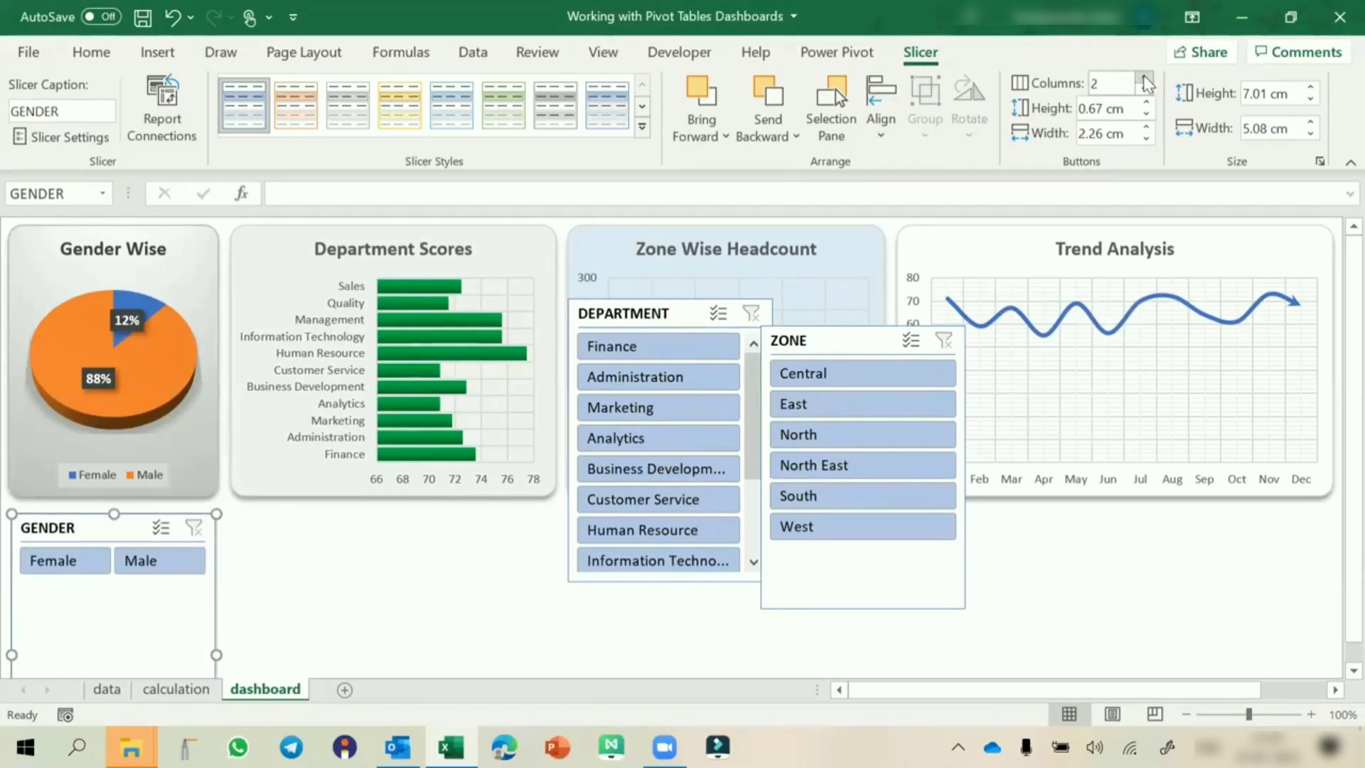
pyautogui.click(1145, 91)
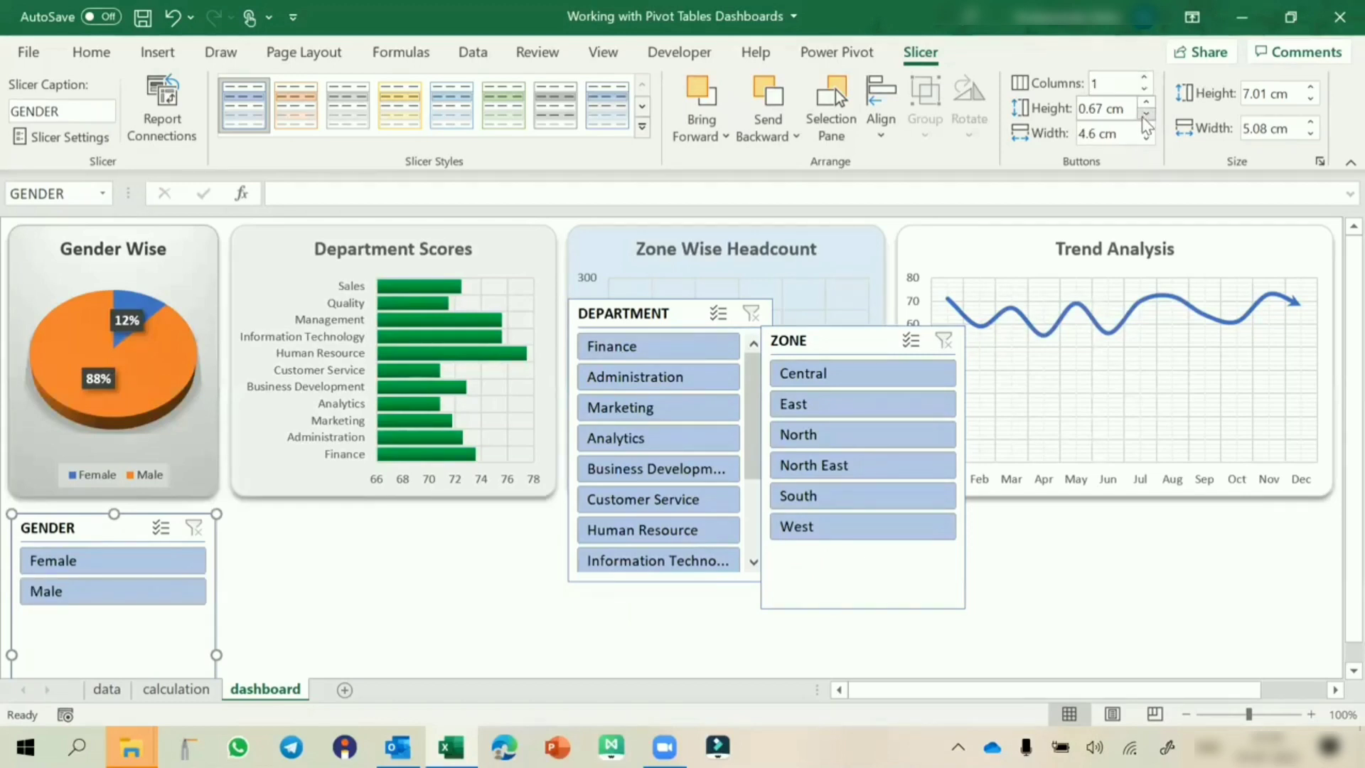
pyautogui.click(1147, 104)
pyautogui.click(1146, 104)
pyautogui.click(1146, 104)
pyautogui.click(1146, 103)
pyautogui.click(1146, 104)
pyautogui.click(1146, 104)
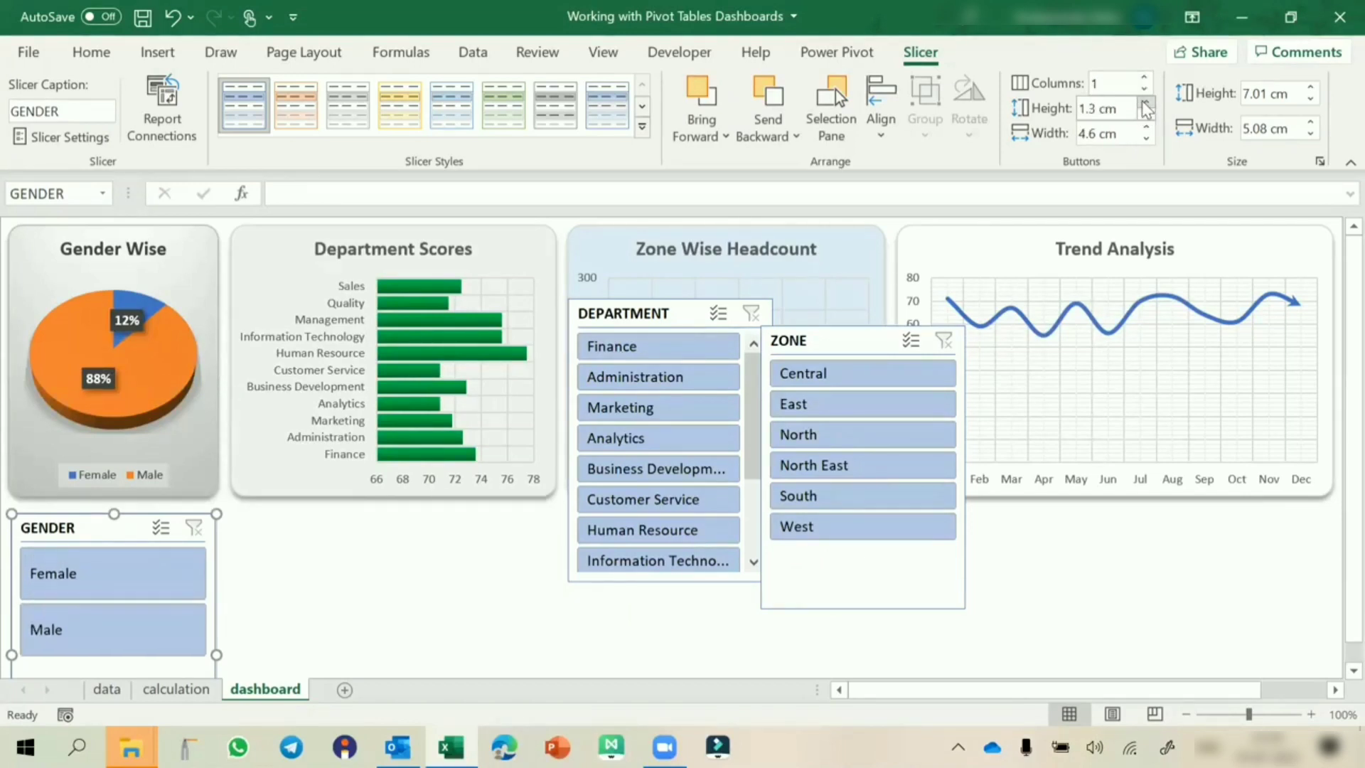
pyautogui.click(1146, 105)
pyautogui.click(375, 576)
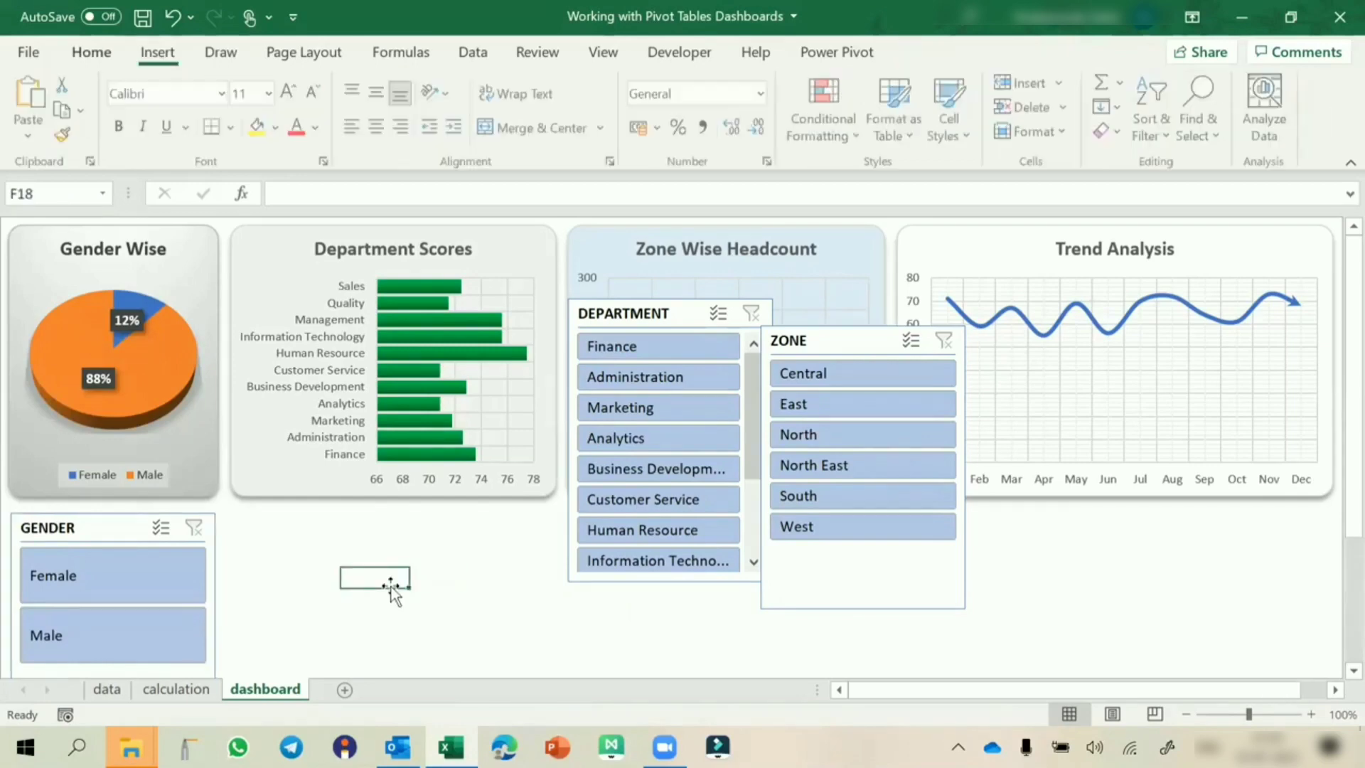
# Shorten the GENDER slicer to about 4 cm so it ends just below the Male button
pyautogui.scroll(-3, 275, 610)
pyautogui.click(169, 625)
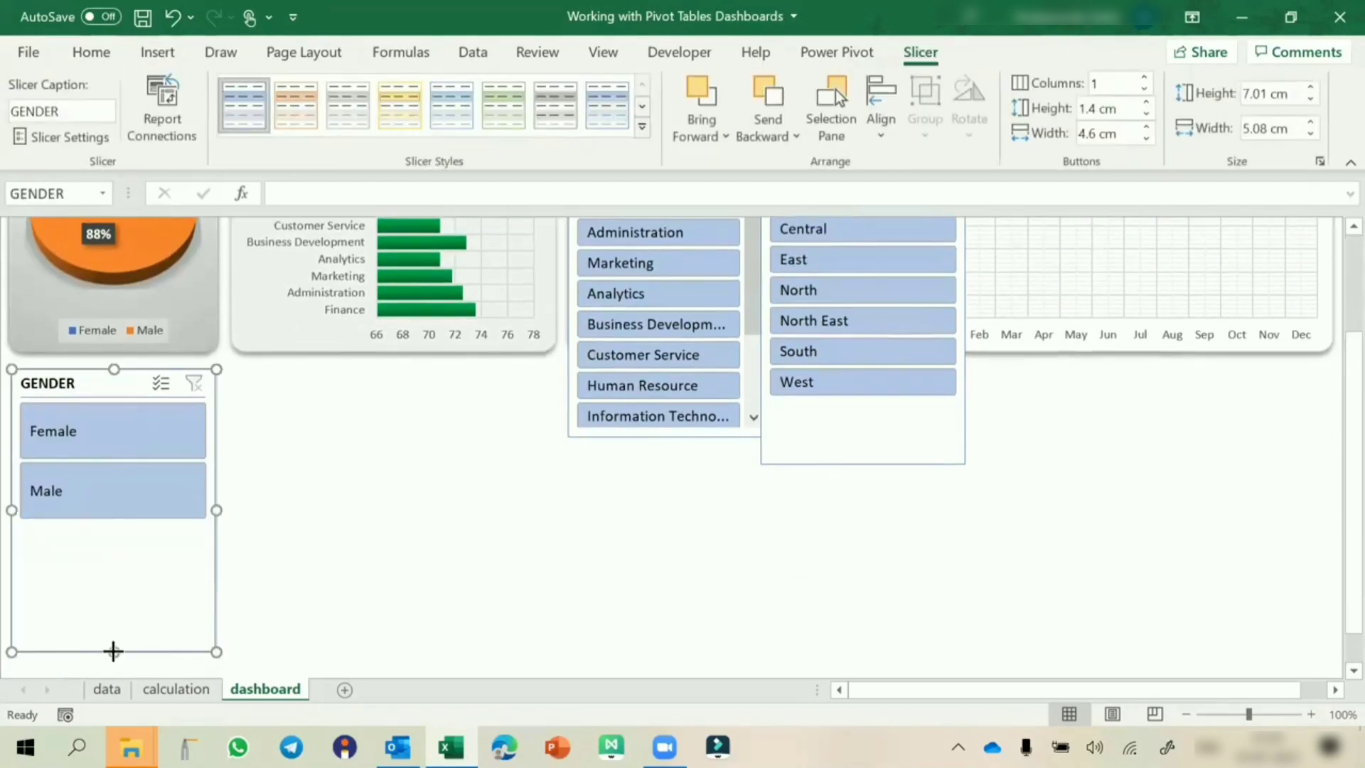
pyautogui.moveTo(113, 651); pyautogui.dragTo(134, 531)
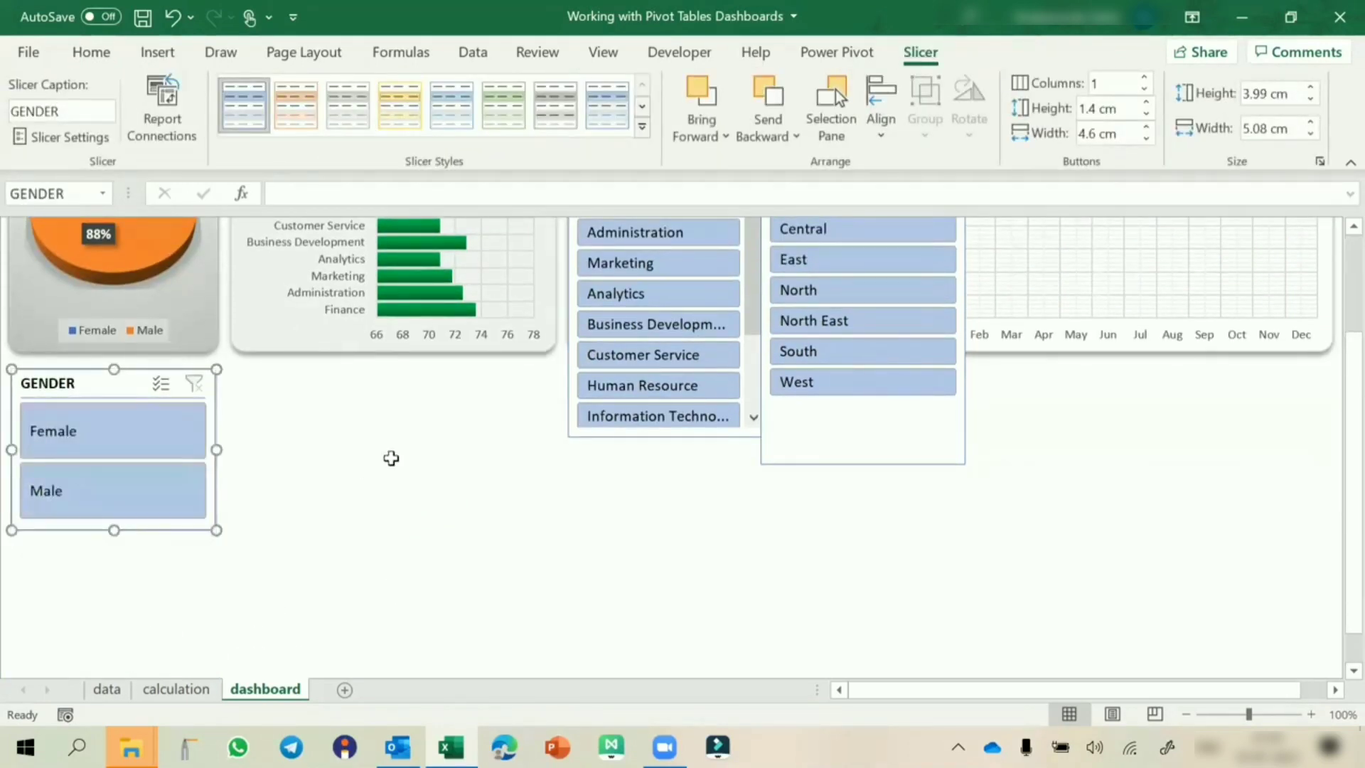
pyautogui.click(391, 458)
pyautogui.scroll(3, 388, 455)
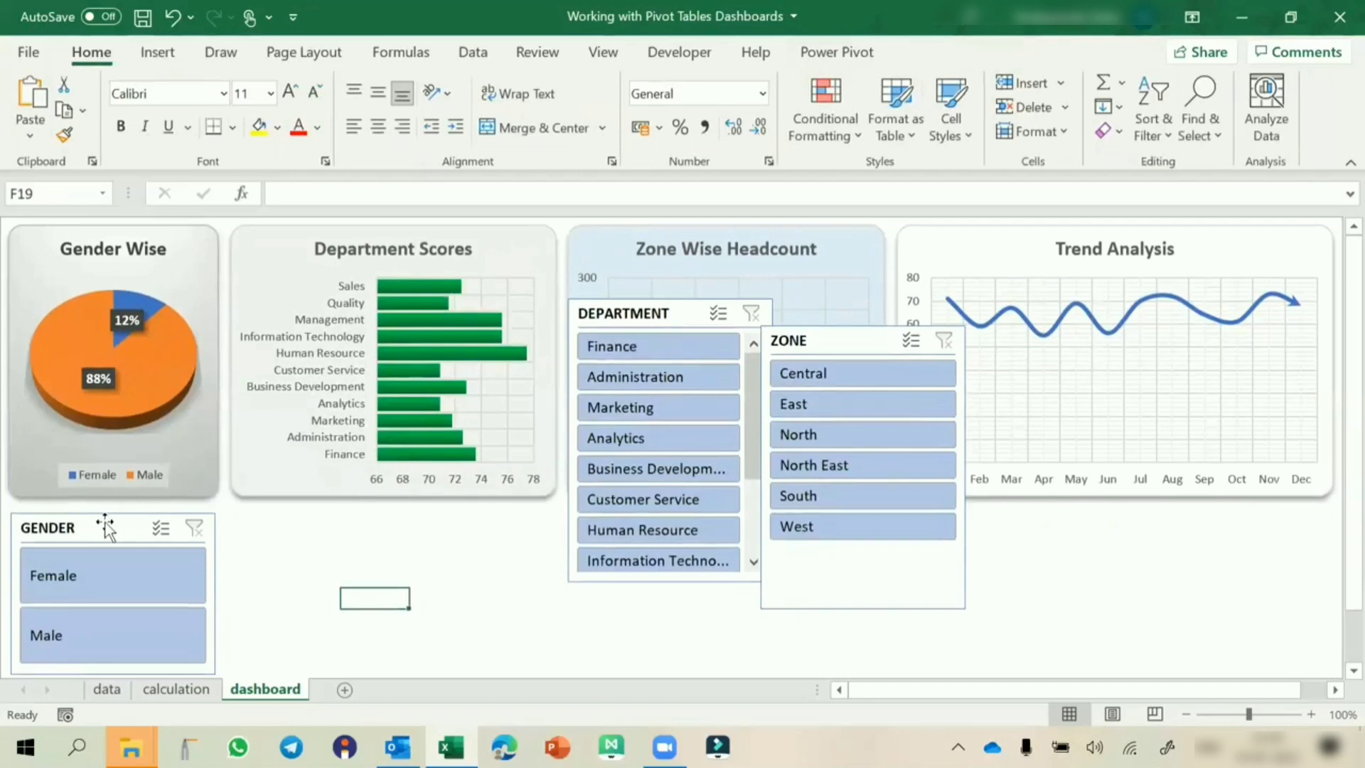
# Set the GENDER slicer's report connections to Department, Trend and Zone, disconnecting it from the Gender report
pyautogui.rightClick(105, 528)
pyautogui.click(222, 461)
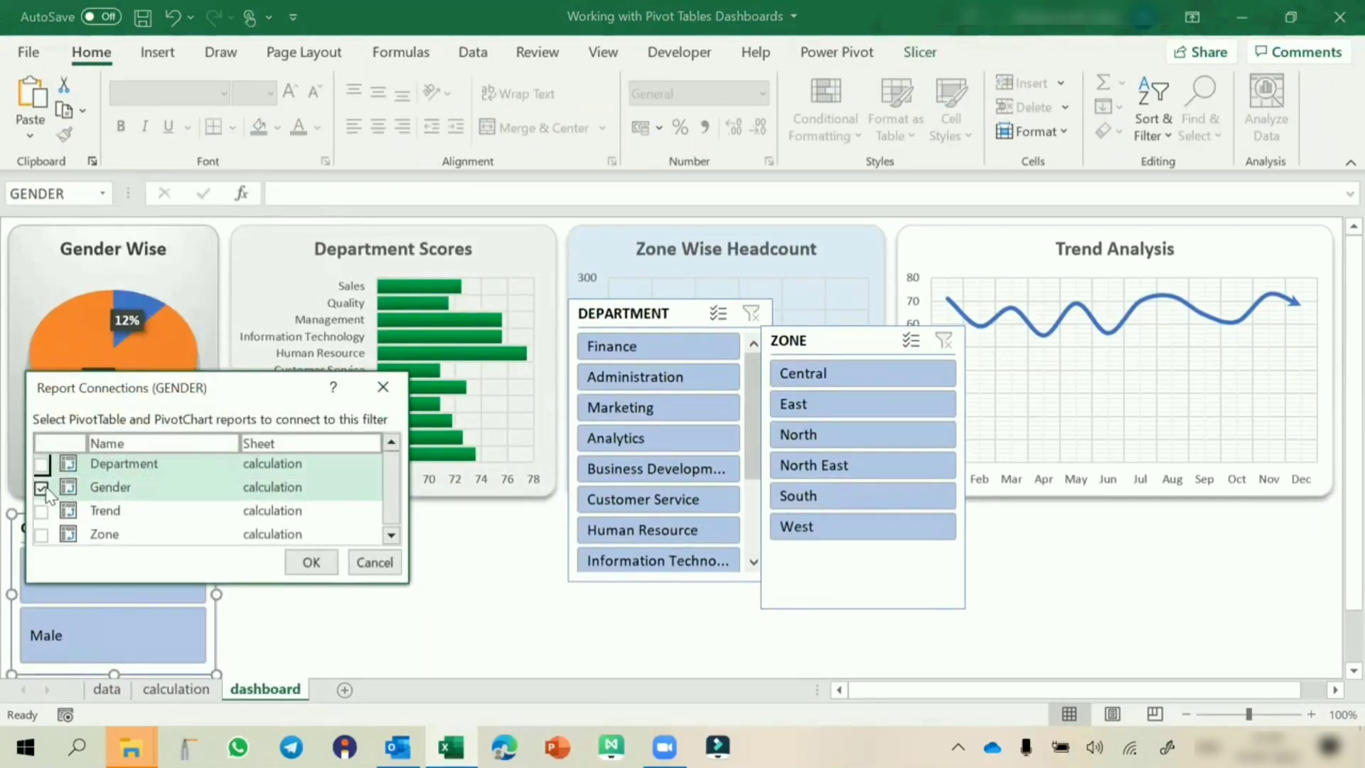
pyautogui.click(41, 489)
pyautogui.moveTo(163, 397); pyautogui.dragTo(379, 280)
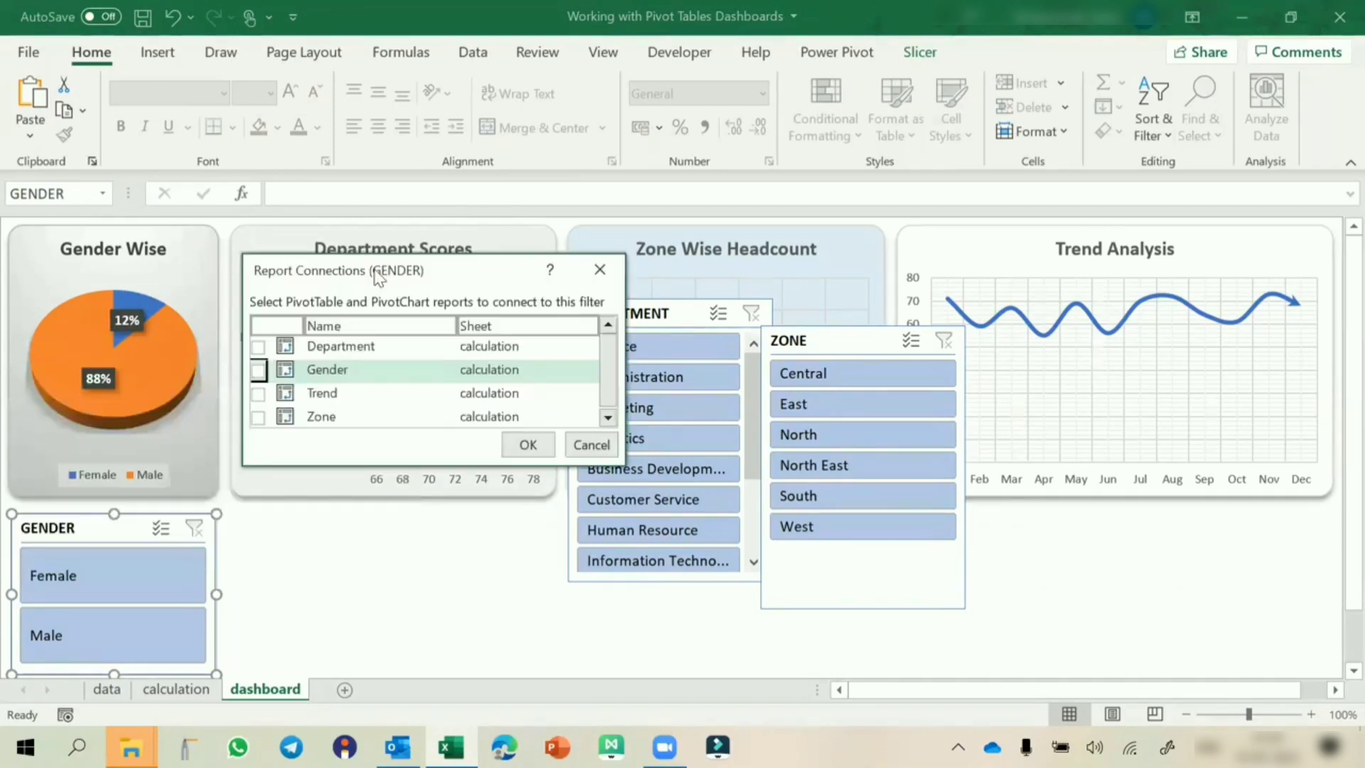
pyautogui.click(258, 347)
pyautogui.click(259, 393)
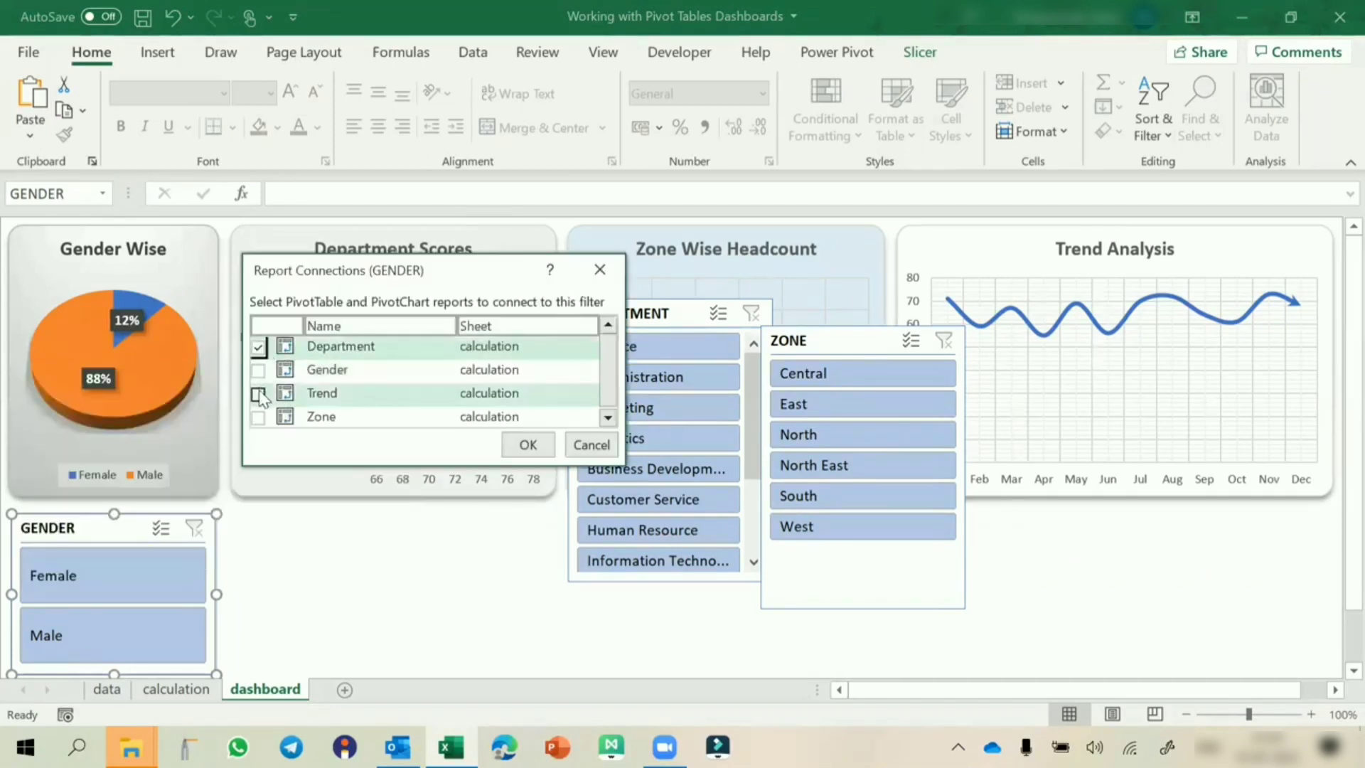
pyautogui.click(258, 418)
pyautogui.click(526, 442)
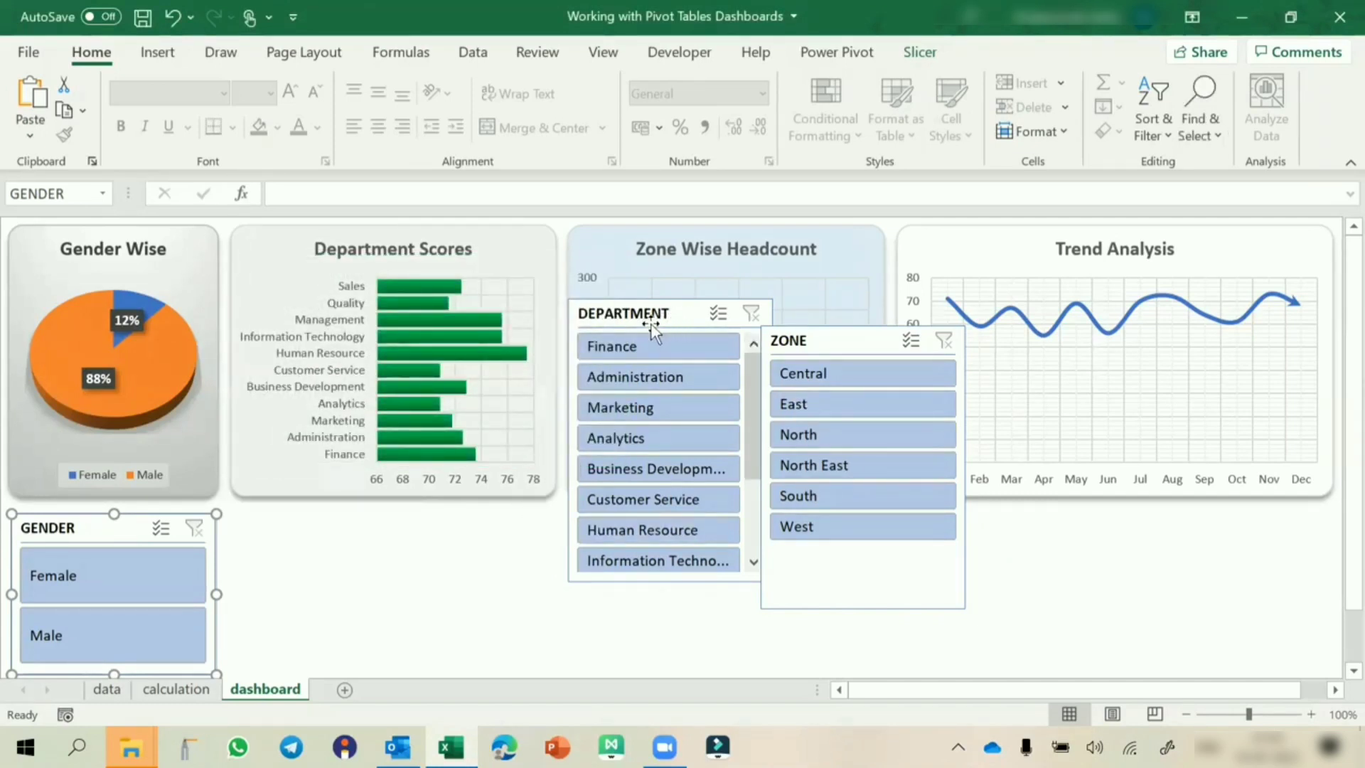
# Move the DEPARTMENT slicer below the Department Scores chart and widen it to about 8.11 cm to match the chart
pyautogui.moveTo(651, 323); pyautogui.dragTo(310, 537)
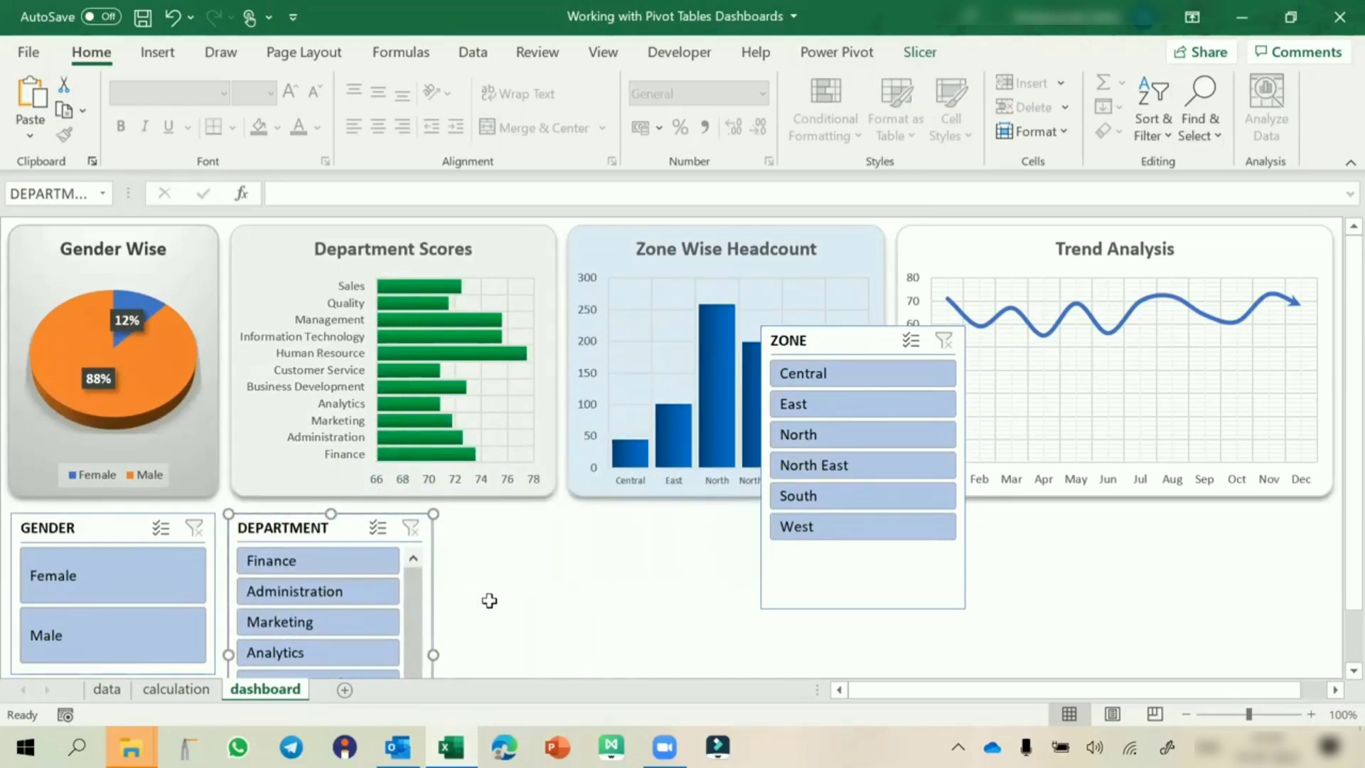
pyautogui.scroll(-4, 489, 600)
pyautogui.moveTo(437, 494); pyautogui.dragTo(556, 498)
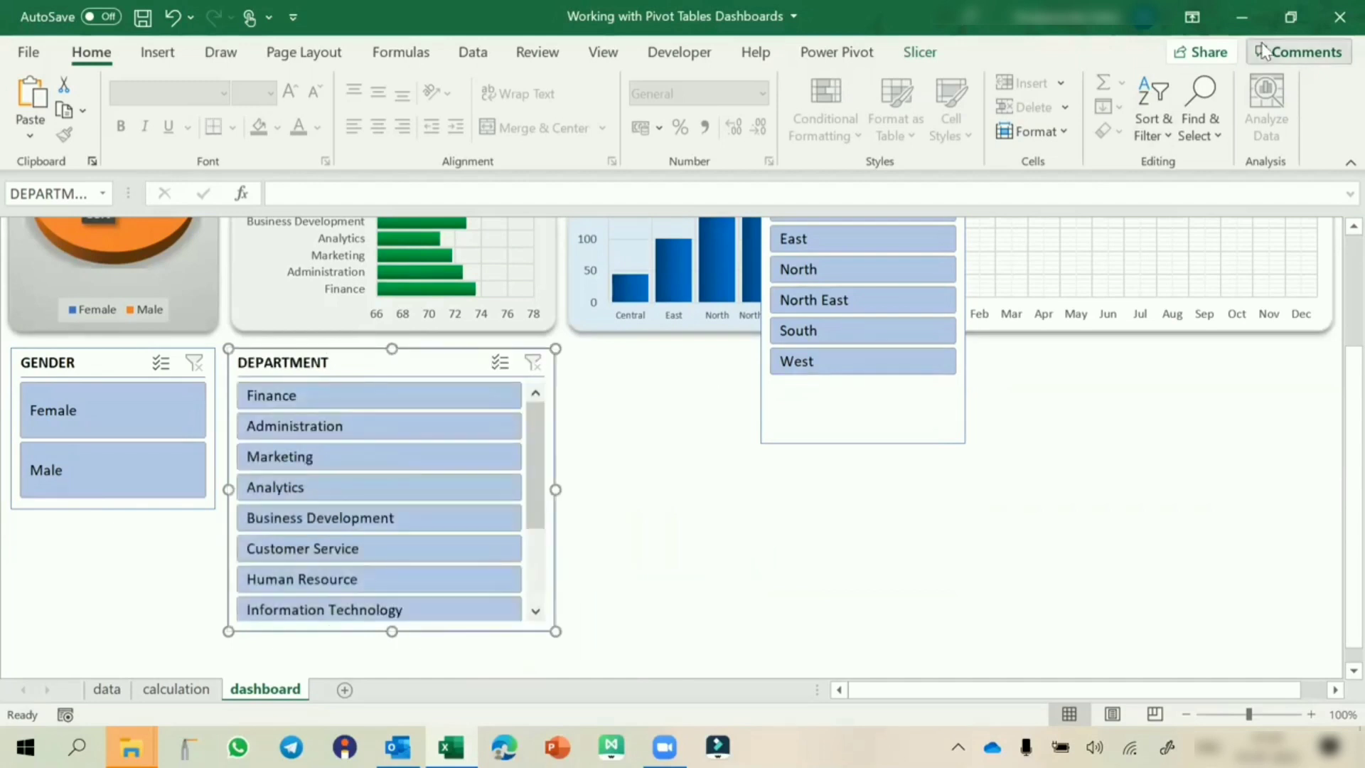
# Arrange the DEPARTMENT slicer in two columns with 0.5 cm high buttons and resize it to about 4 cm by 8.38 cm
pyautogui.click(924, 55)
pyautogui.click(1145, 78)
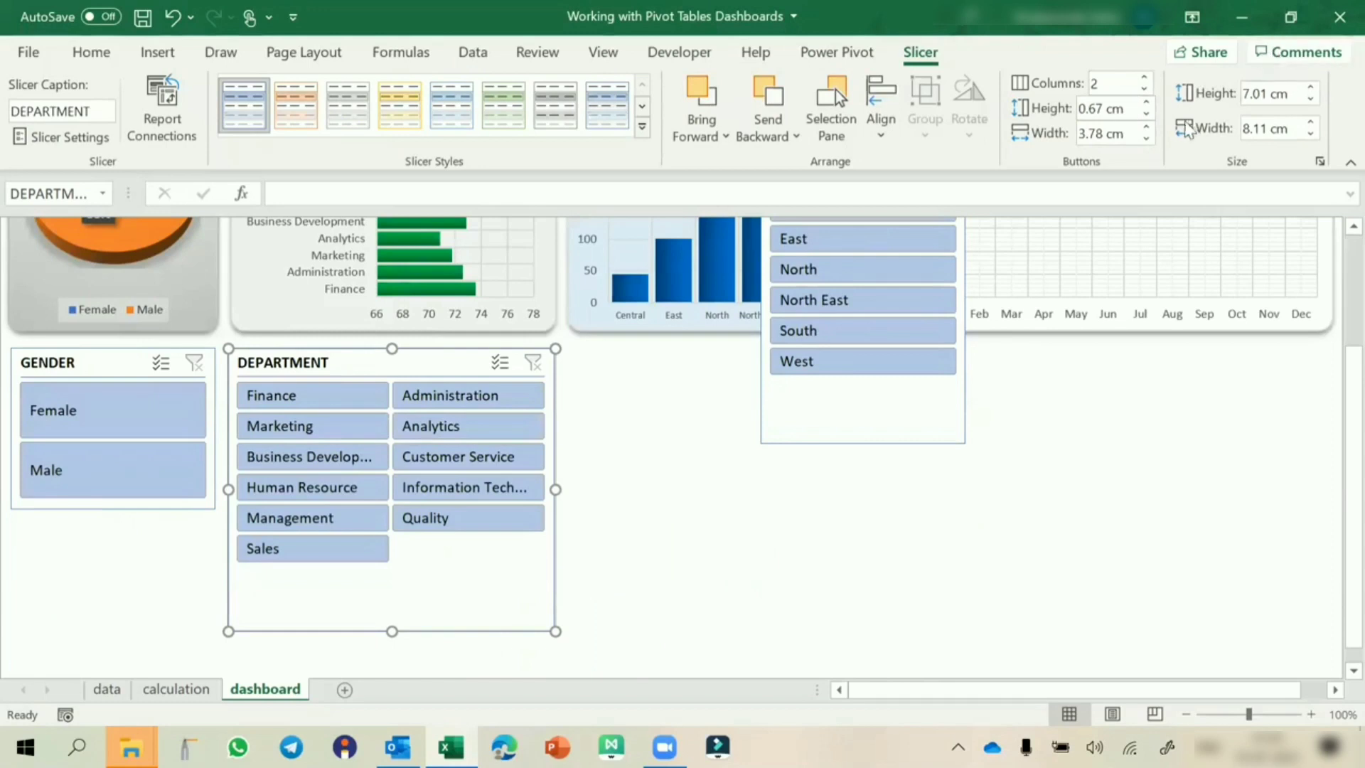
pyautogui.click(1147, 115)
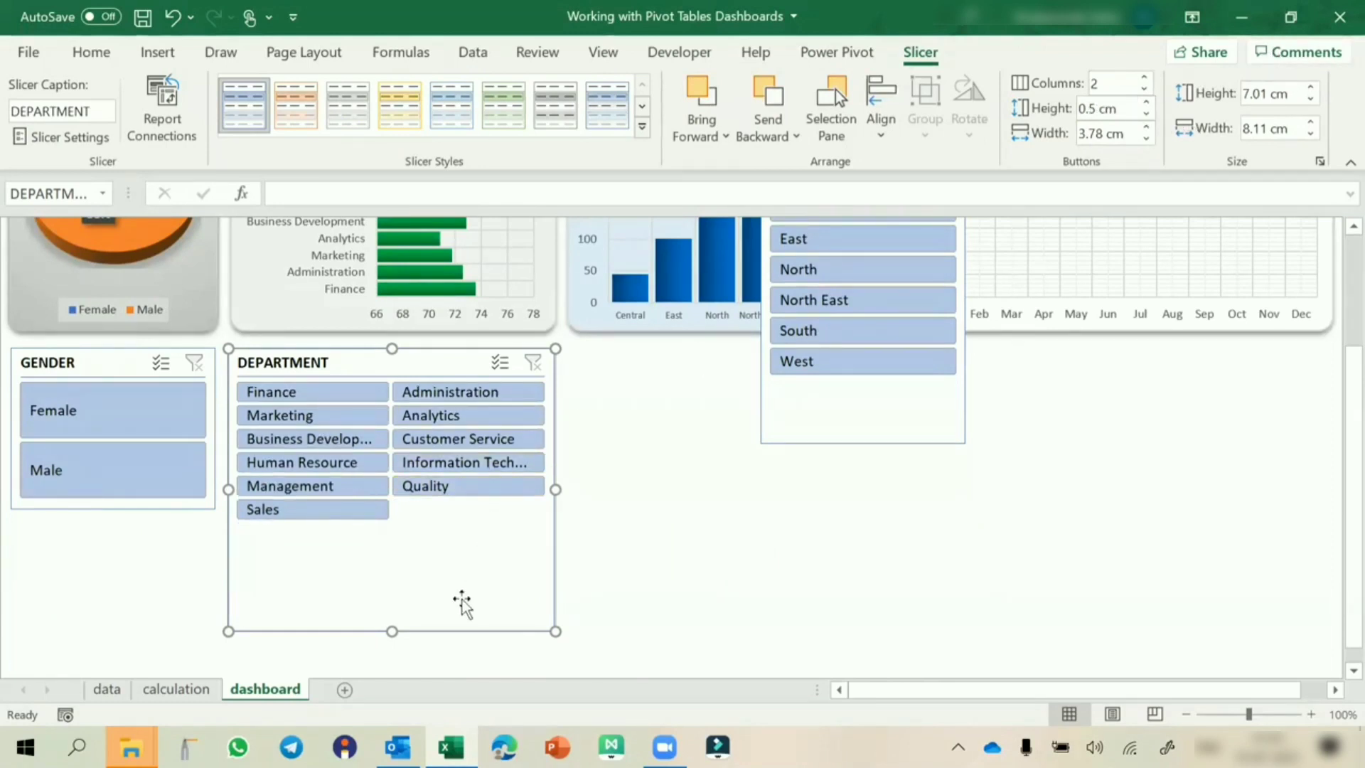
pyautogui.moveTo(396, 630); pyautogui.dragTo(425, 512)
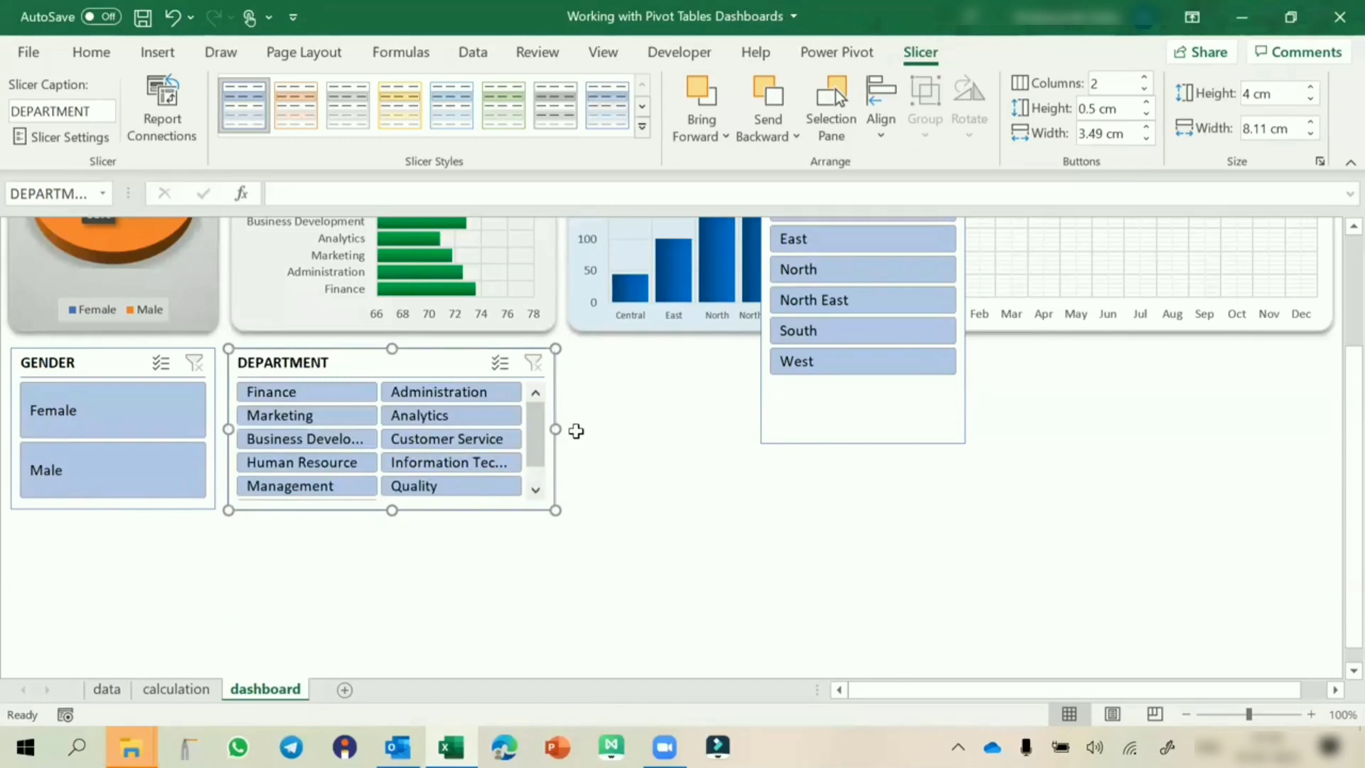
pyautogui.moveTo(558, 430); pyautogui.dragTo(566, 429)
pyautogui.scroll(4, 455, 487)
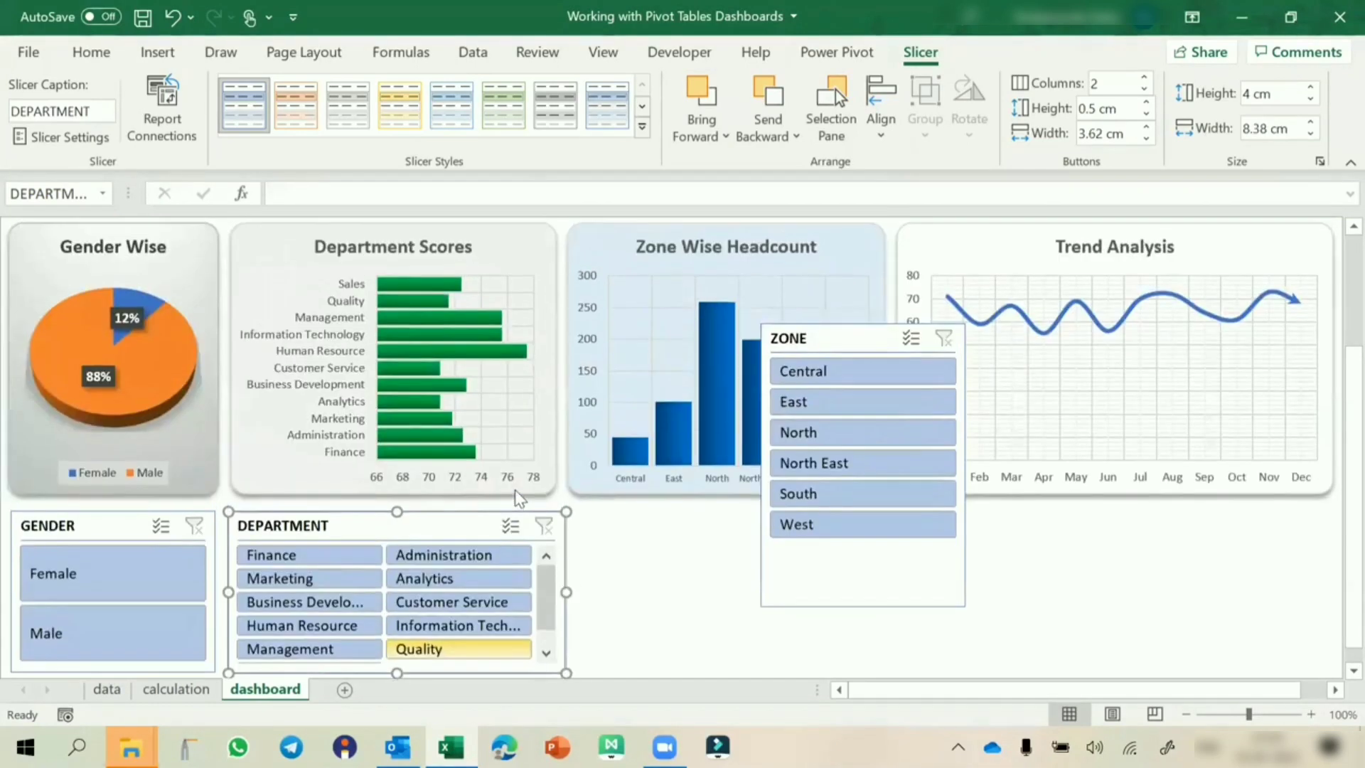
# Apply the dark orange slicer style to the GENDER slicer and the dark green style to the DEPARTMENT slicer
pyautogui.click(110, 528)
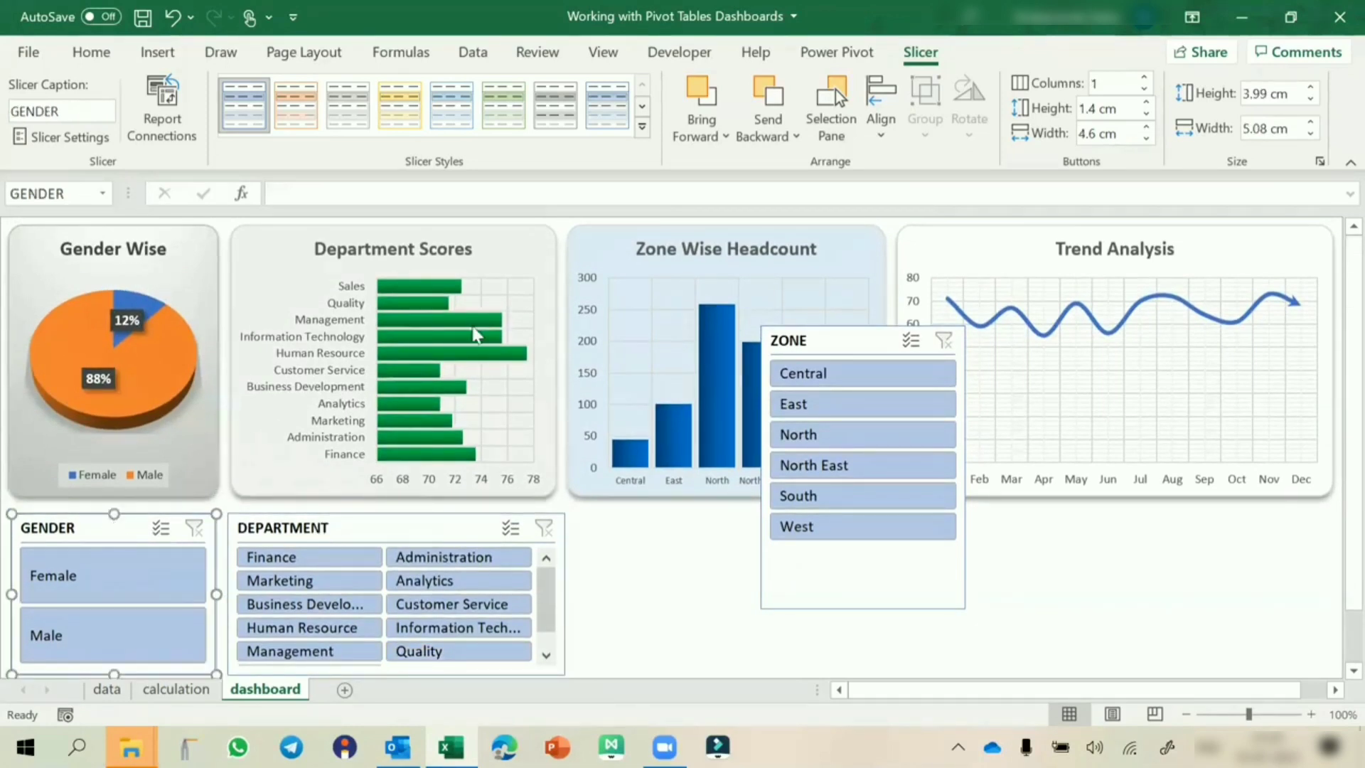
pyautogui.click(644, 129)
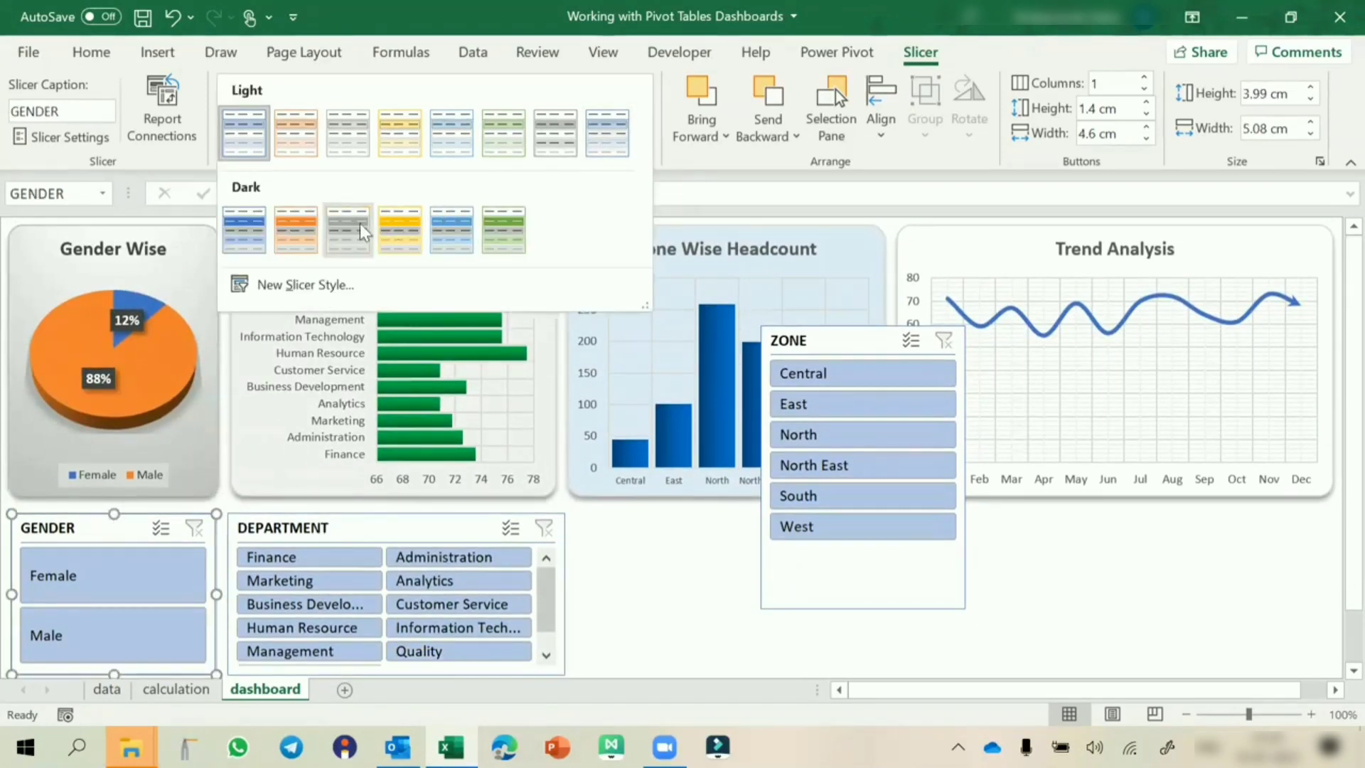
pyautogui.click(282, 231)
pyautogui.click(283, 533)
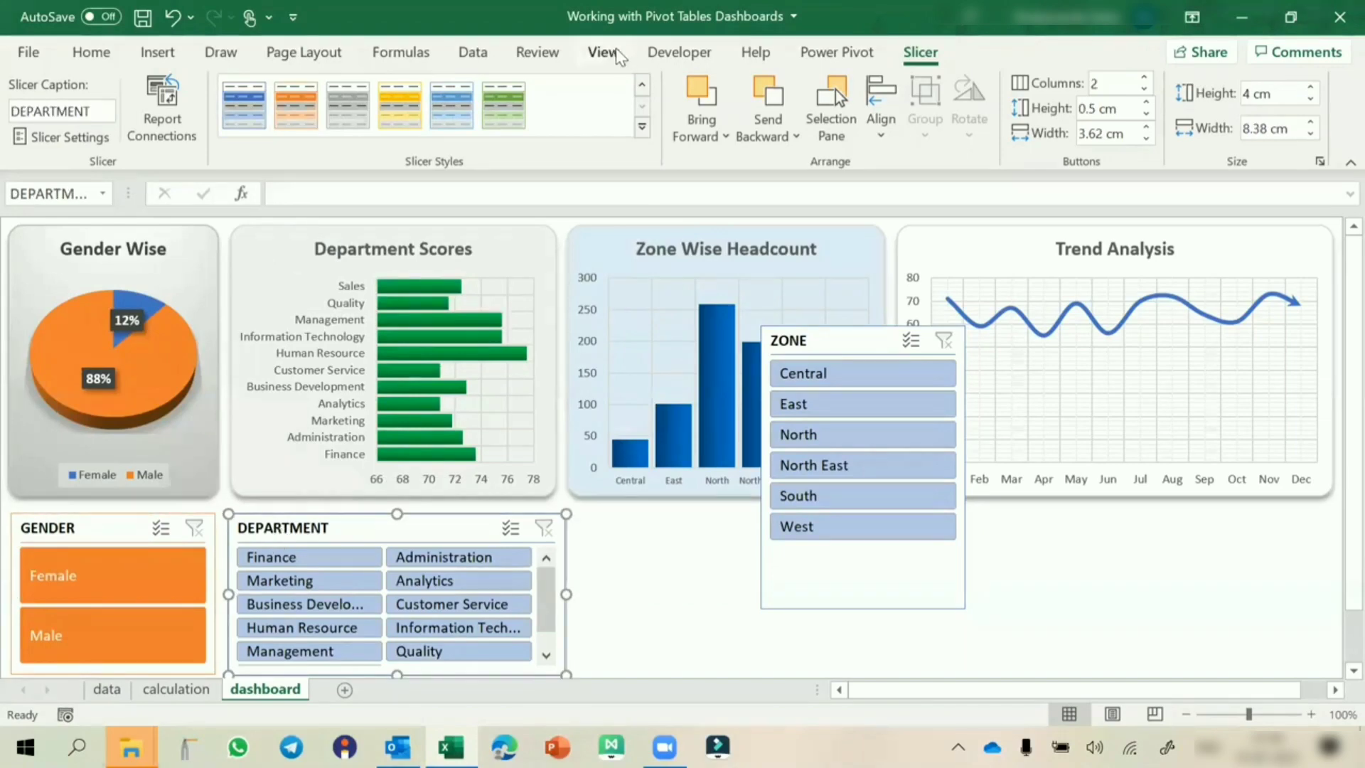
pyautogui.click(503, 105)
# Connect the DEPARTMENT slicer to the Trend and Zone reports, keeping Gender connected and Department unconnected
pyautogui.scroll(-2, 706, 621)
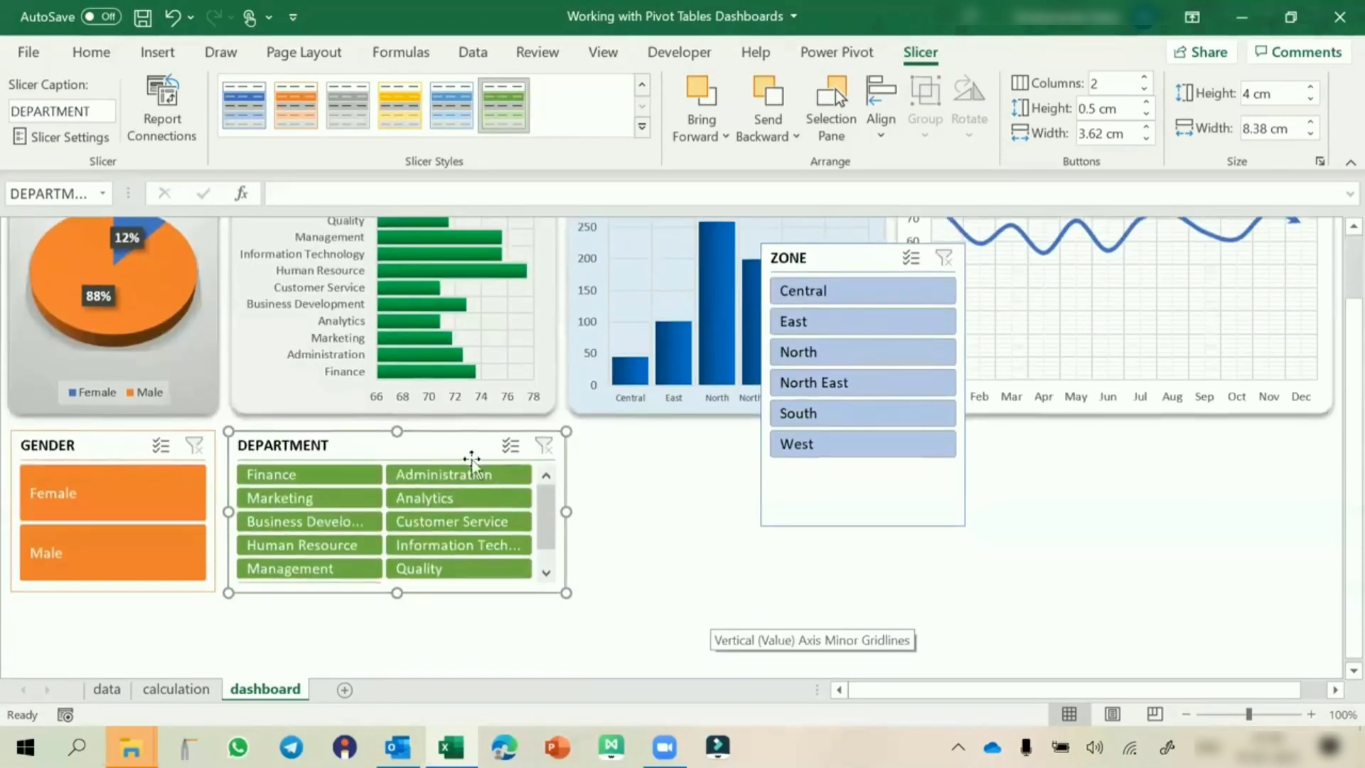
pyautogui.rightClick(415, 450)
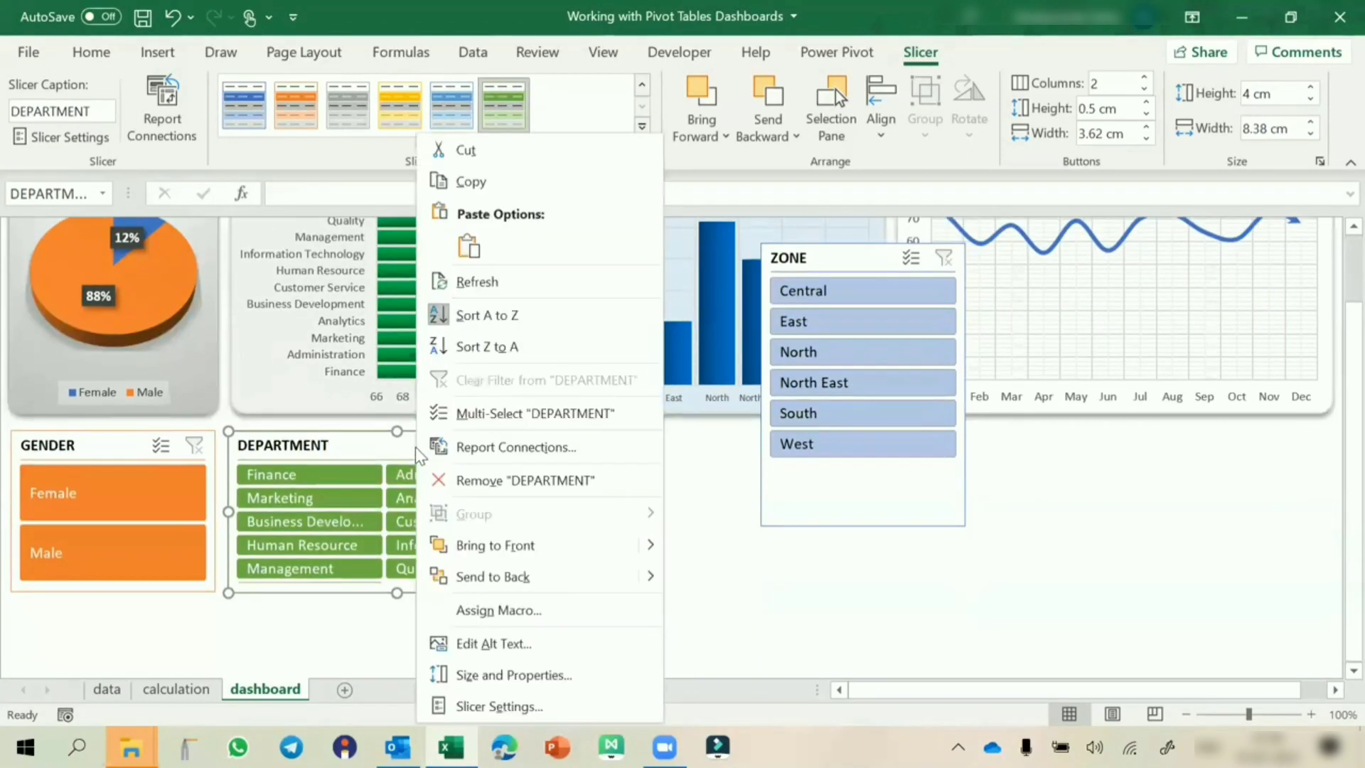
pyautogui.click(473, 446)
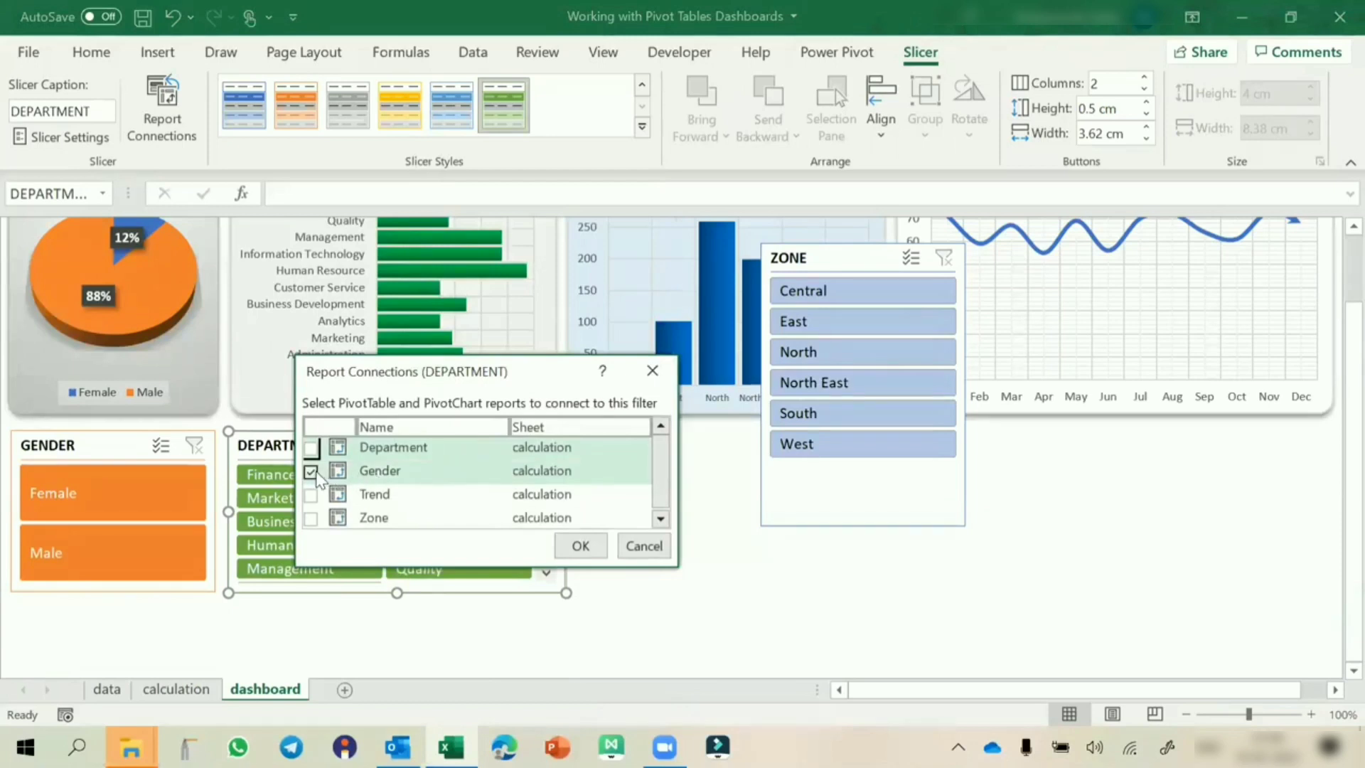
pyautogui.click(311, 495)
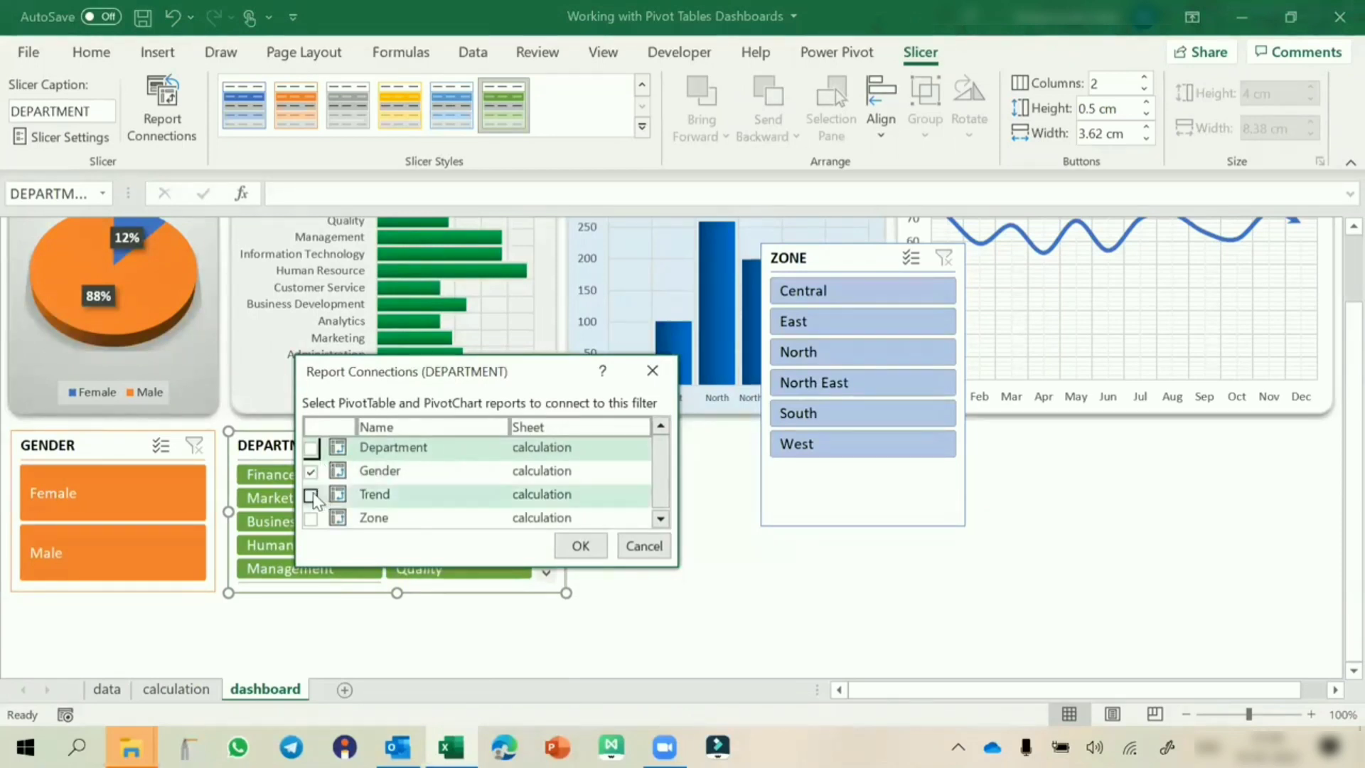
pyautogui.click(310, 520)
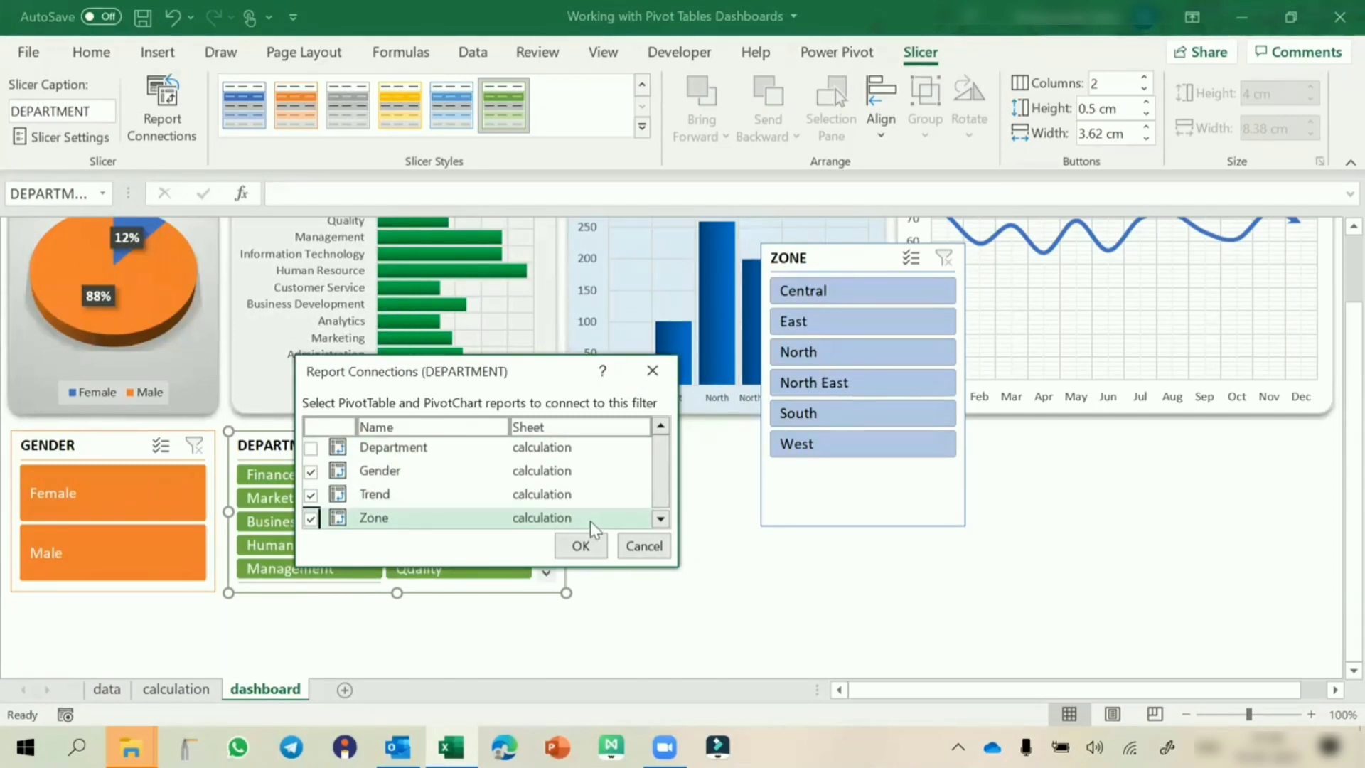
pyautogui.click(581, 546)
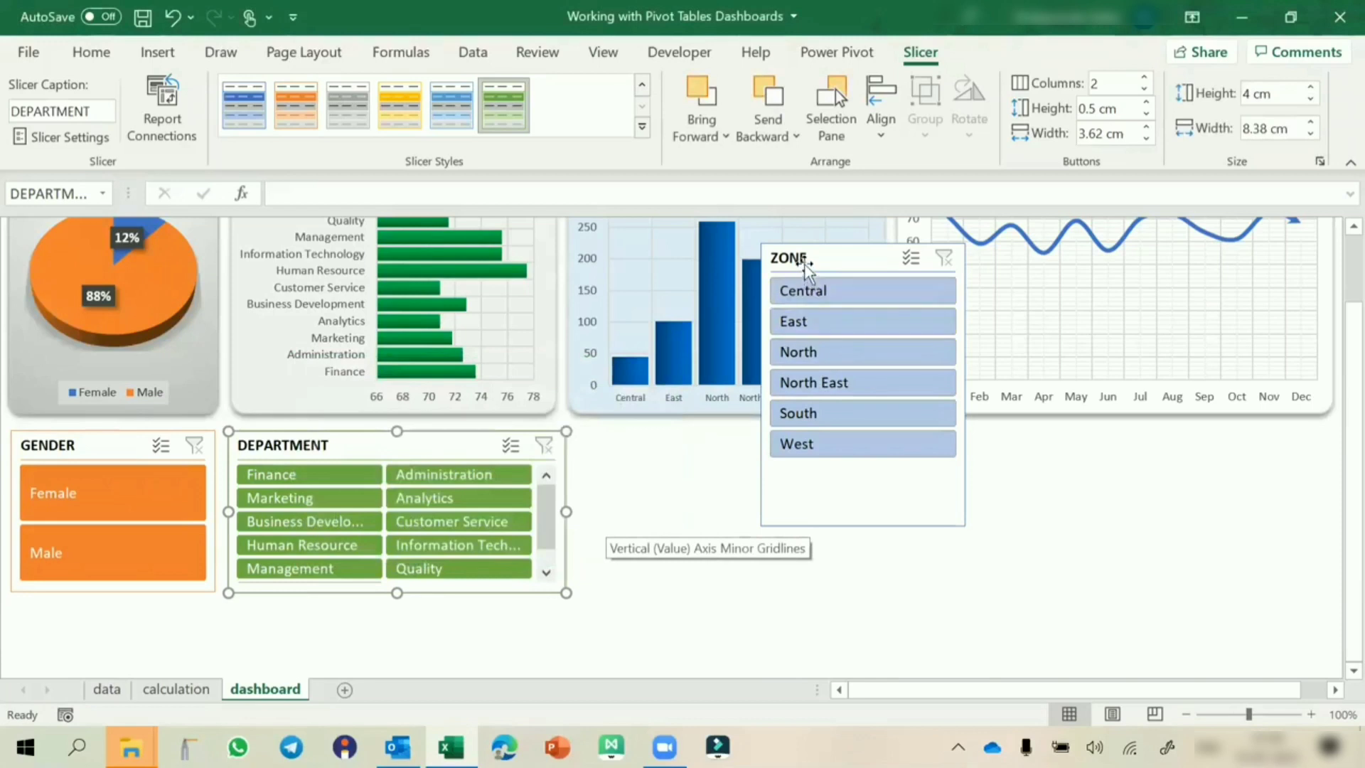
# Move the ZONE slicer below the Zone Wise Headcount chart, beside the DEPARTMENT slicer
pyautogui.moveTo(795, 260); pyautogui.dragTo(609, 454)
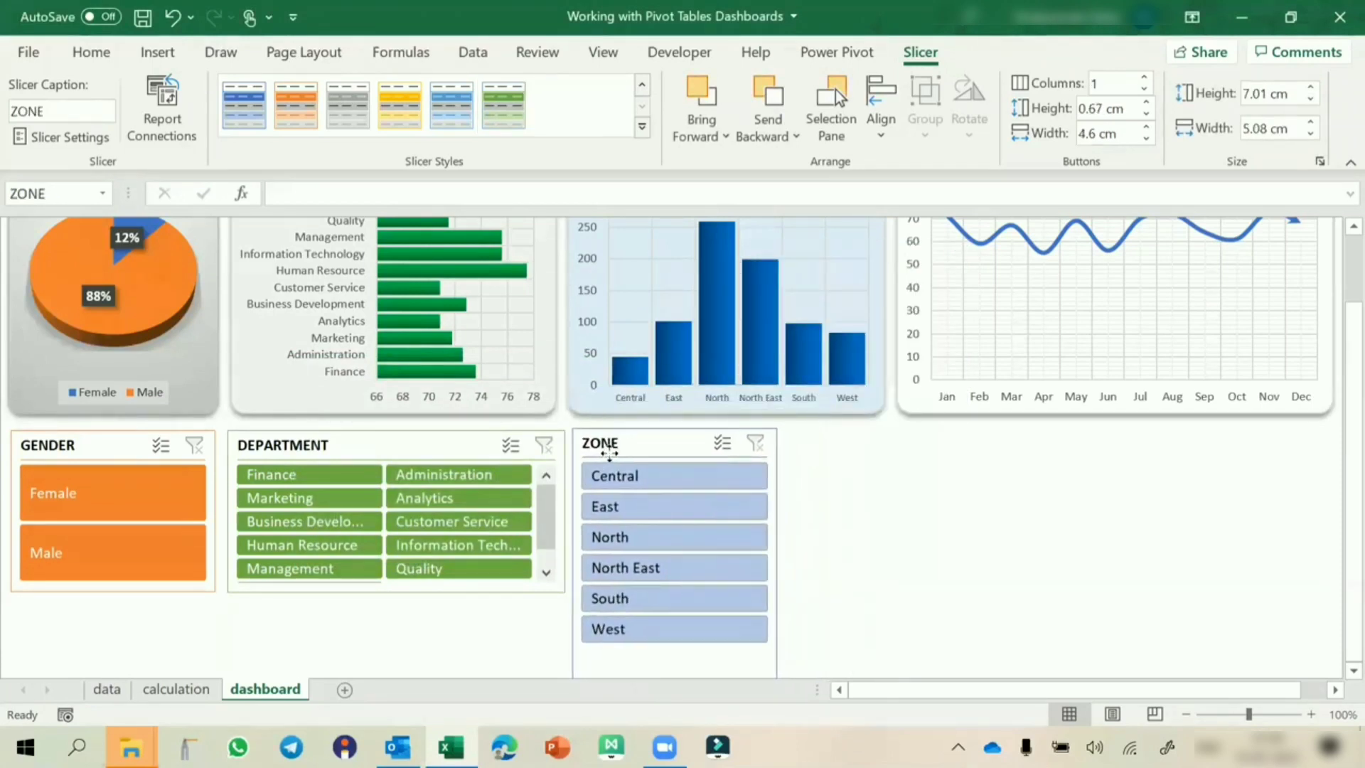
# Resize the ZONE slicer to about 3.95 cm high by 7.71 cm wide to match the chart above it
pyautogui.moveTo(778, 573); pyautogui.dragTo(882, 570)
pyautogui.click(997, 552)
pyautogui.scroll(-3, 997, 551)
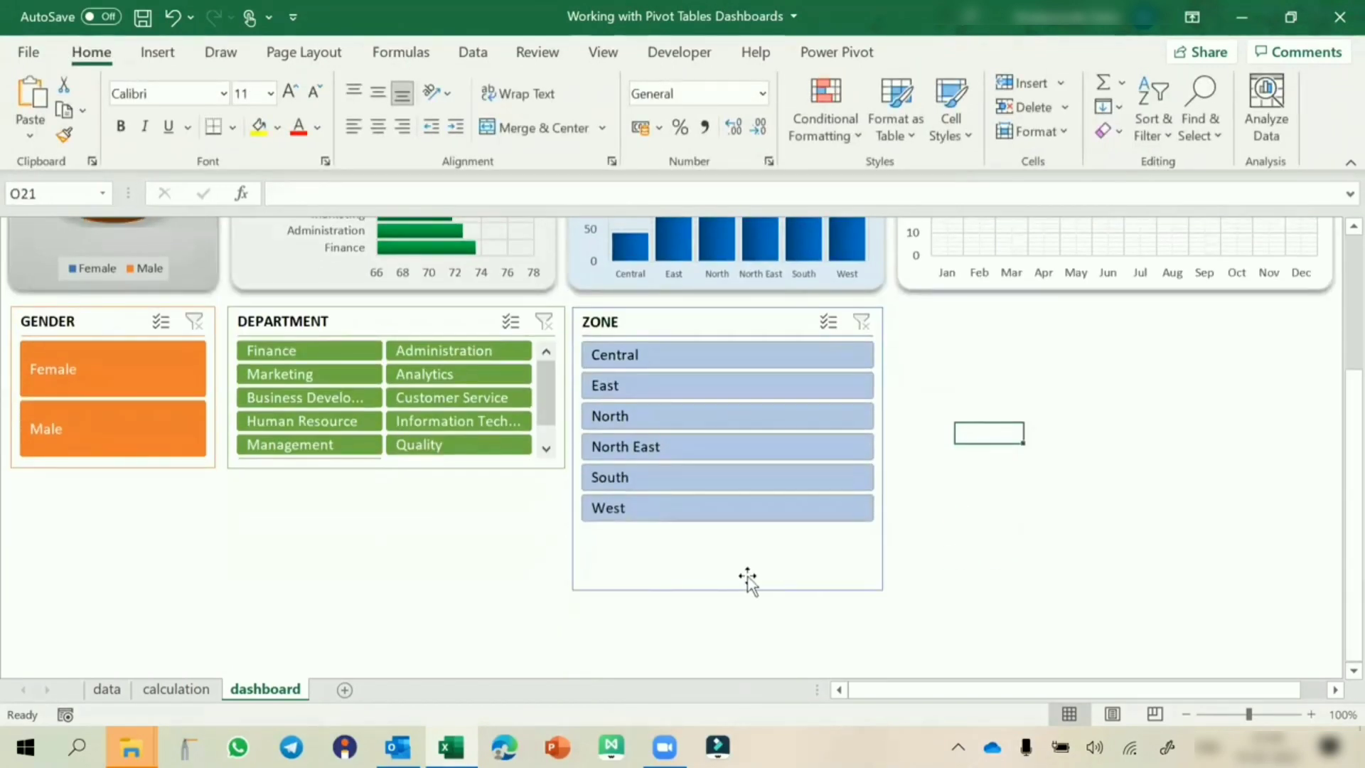
pyautogui.click(746, 568)
pyautogui.moveTo(746, 467); pyautogui.dragTo(745, 467)
# Arrange the ZONE slicer in three columns with 1.4 cm high buttons and apply the dark blue slicer style
pyautogui.click(1144, 78)
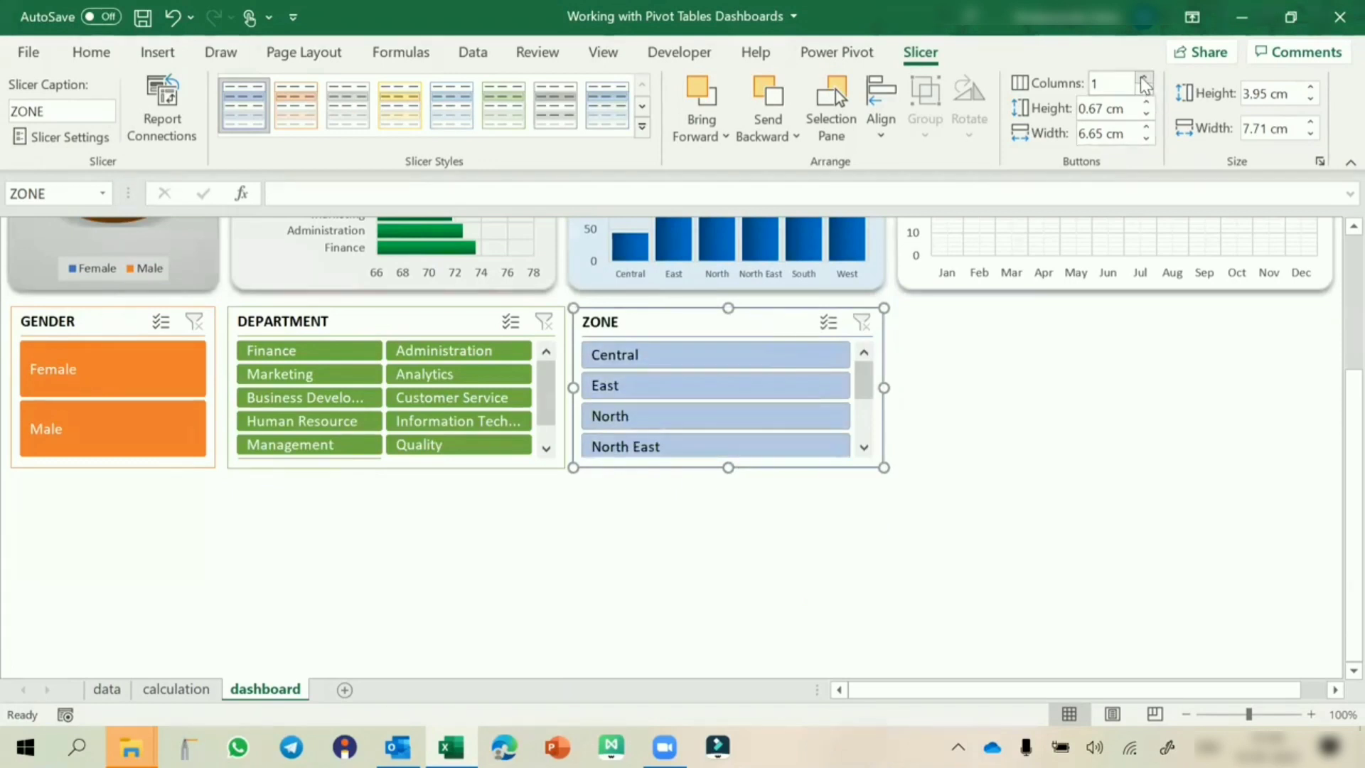
pyautogui.click(1145, 78)
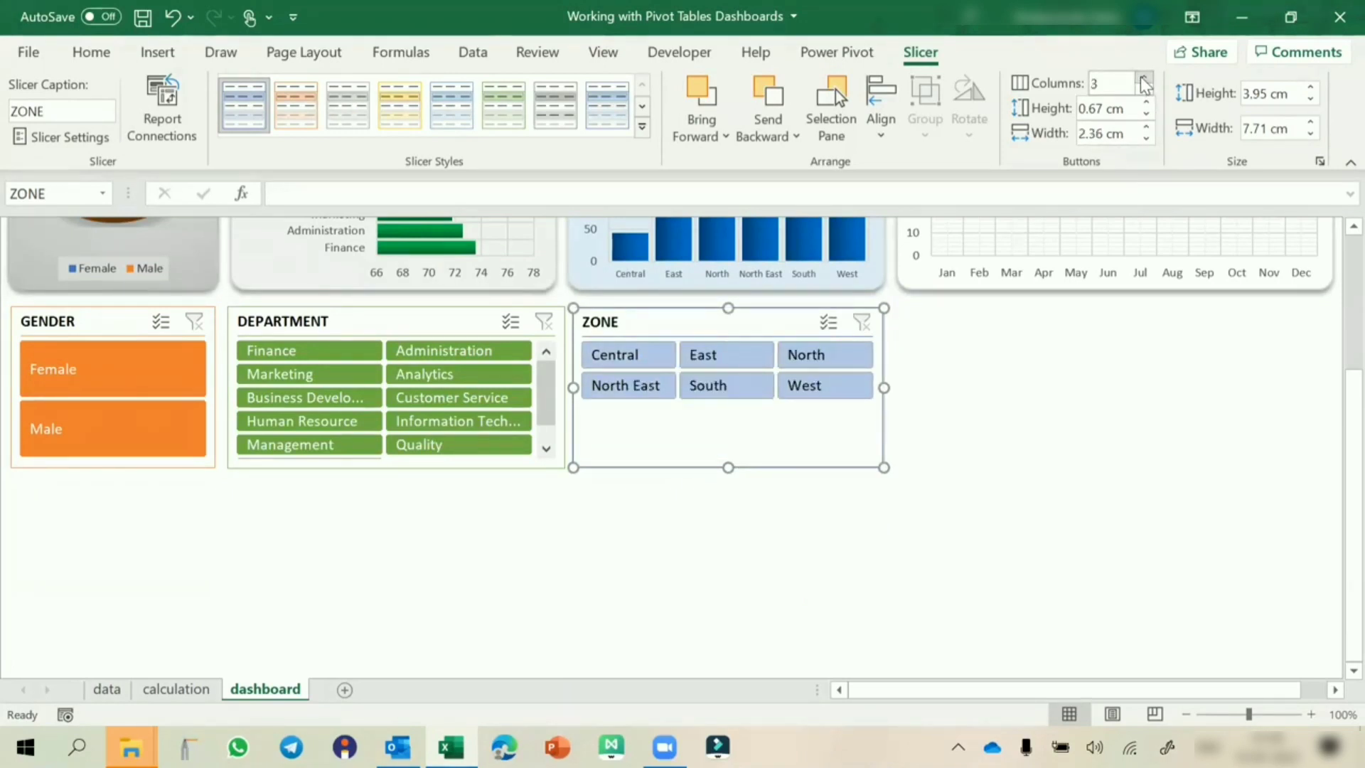
pyautogui.click(1145, 103)
pyautogui.click(1145, 103)
pyautogui.click(1145, 104)
pyautogui.click(1145, 103)
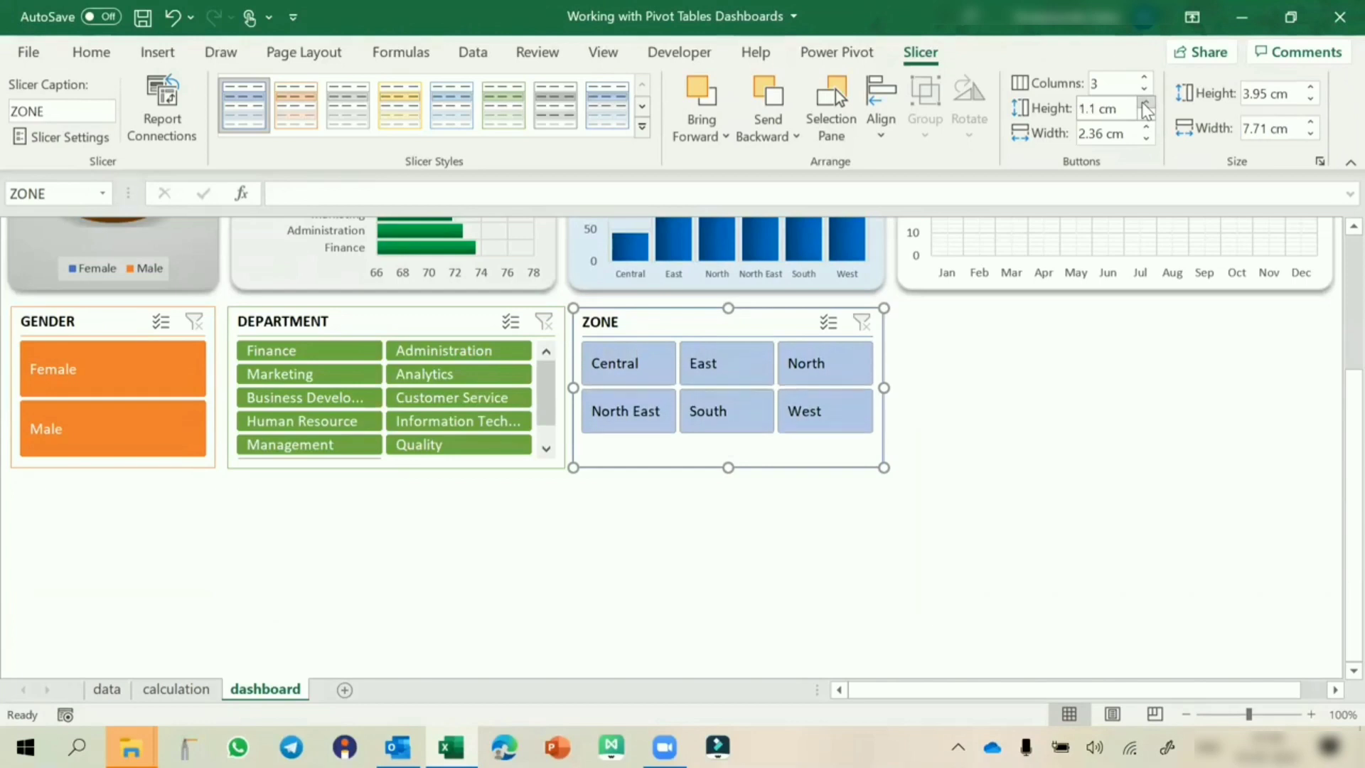
pyautogui.click(1144, 104)
pyautogui.click(1145, 104)
pyautogui.click(1145, 104)
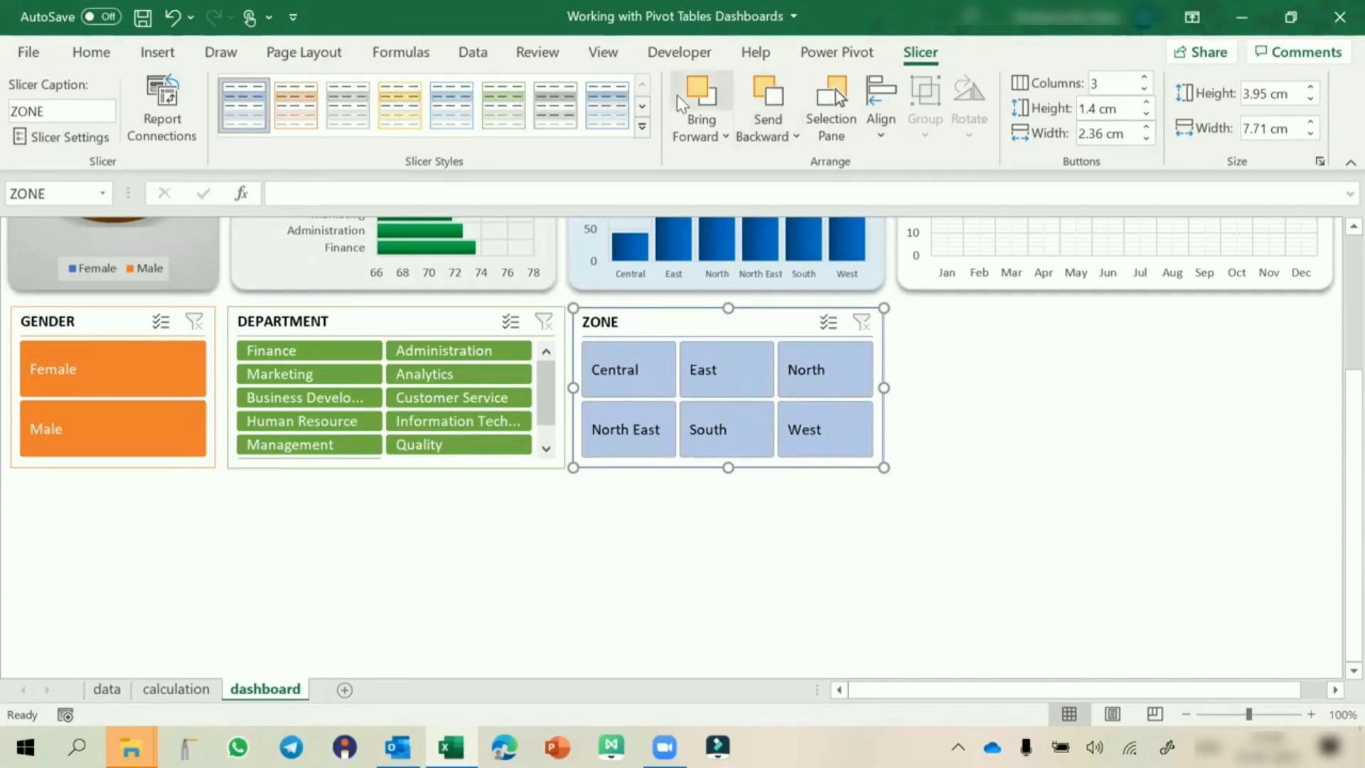
pyautogui.click(645, 135)
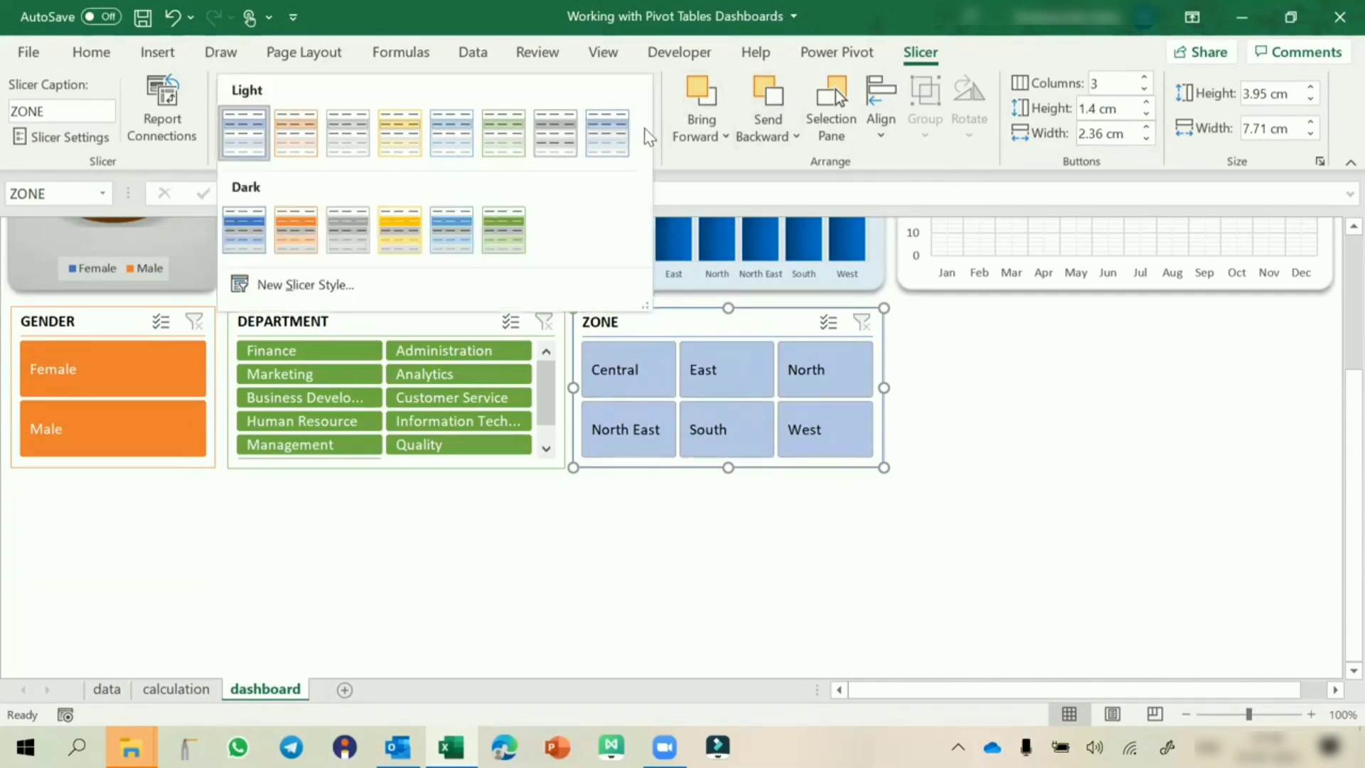
pyautogui.click(241, 254)
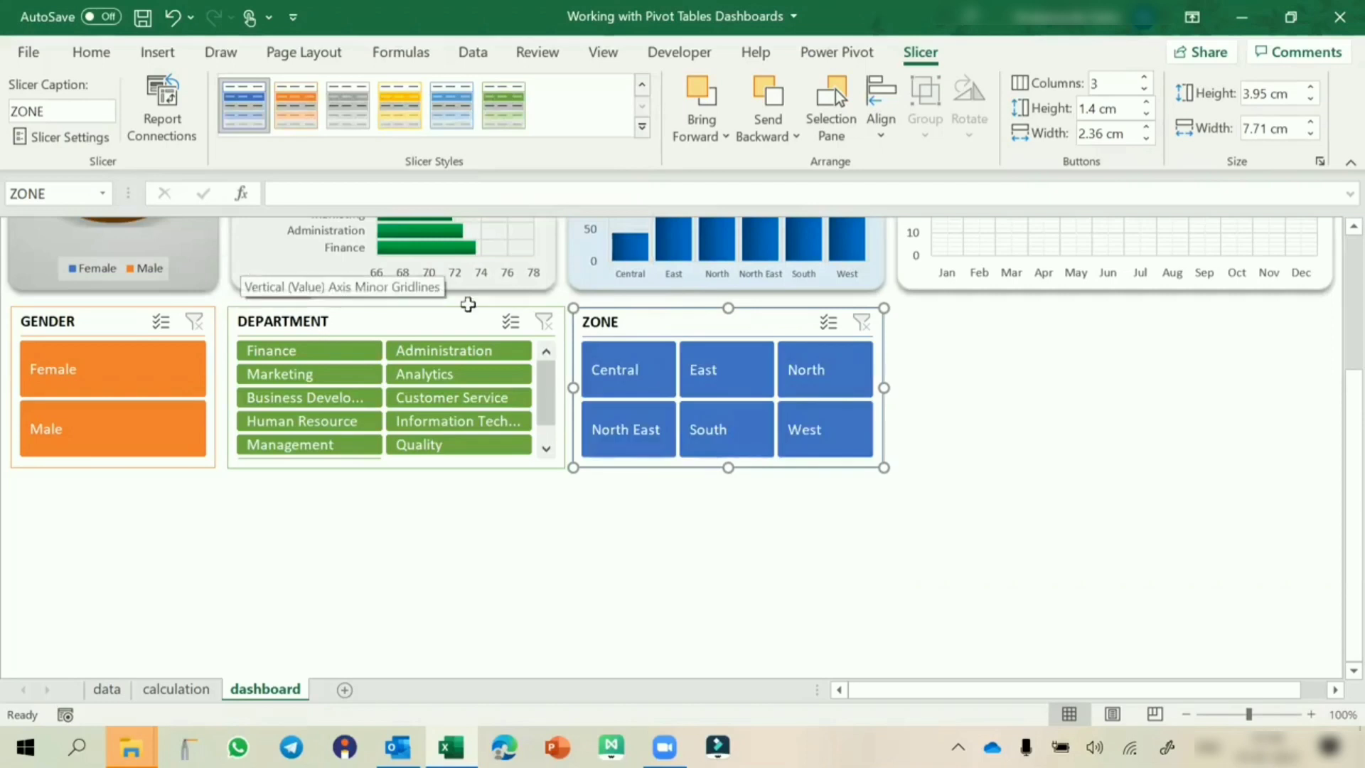
# Connect the ZONE slicer to the Department and Trend reports, keeping Gender connected and Zone unconnected
pyautogui.rightClick(614, 326)
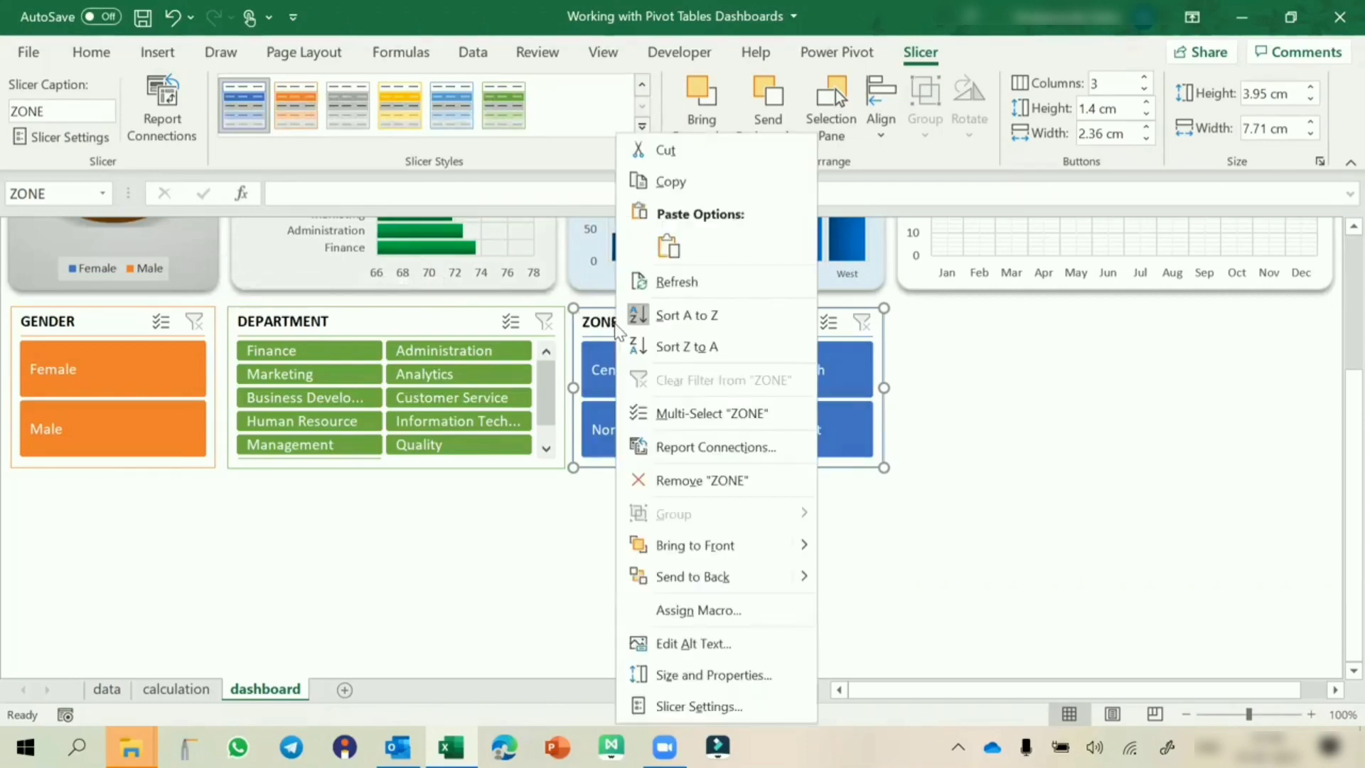
pyautogui.click(693, 446)
pyautogui.click(517, 473)
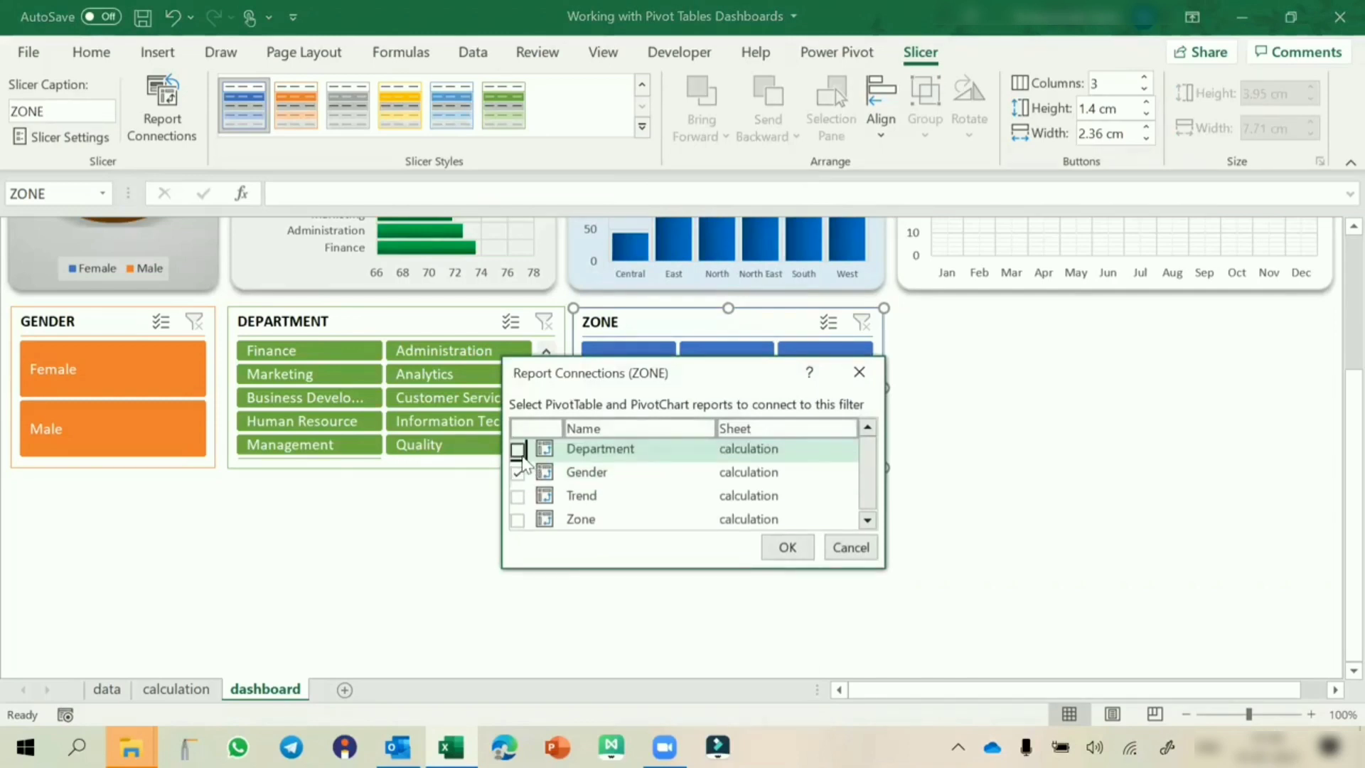
pyautogui.click(517, 495)
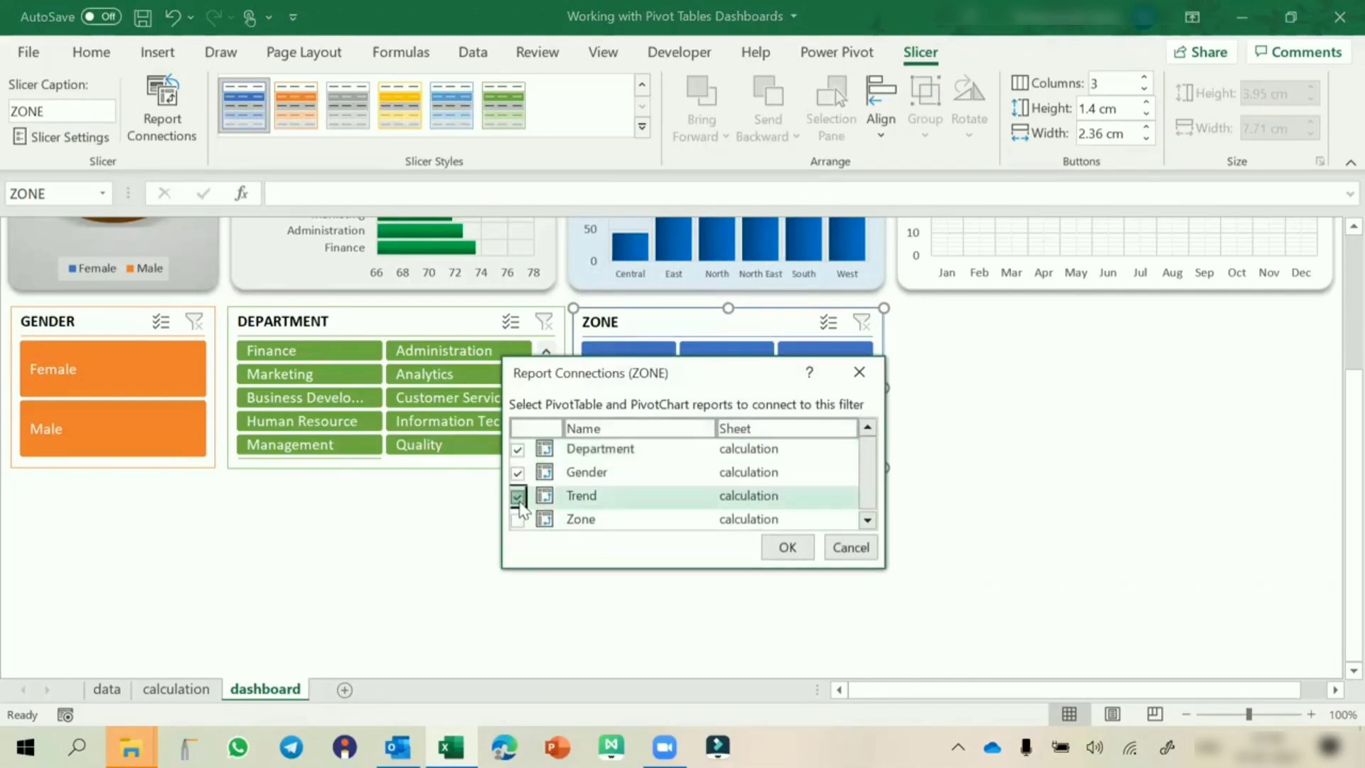
pyautogui.click(787, 548)
pyautogui.click(975, 450)
pyautogui.scroll(3, 975, 450)
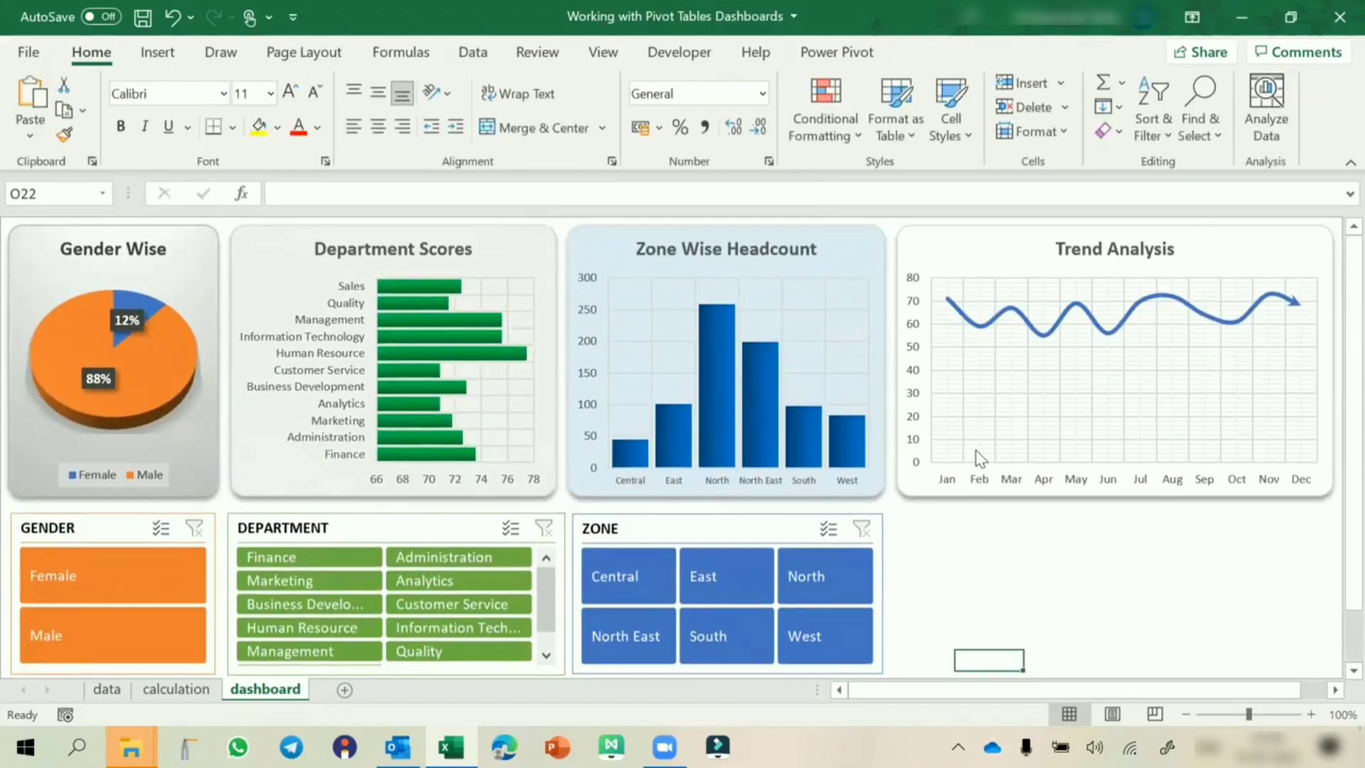
# Insert a DOJ timeline for the Trend Analysis chart
pyautogui.click(910, 229)
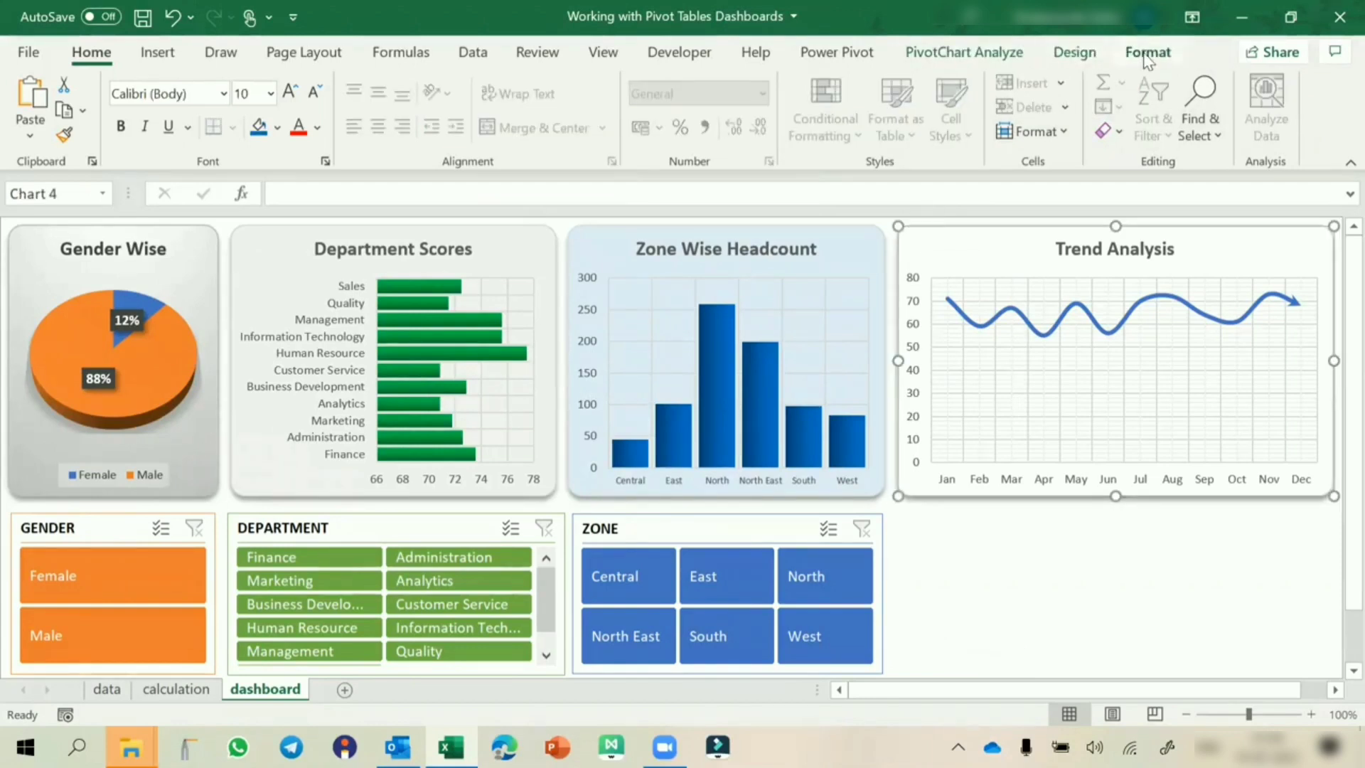
pyautogui.click(1005, 61)
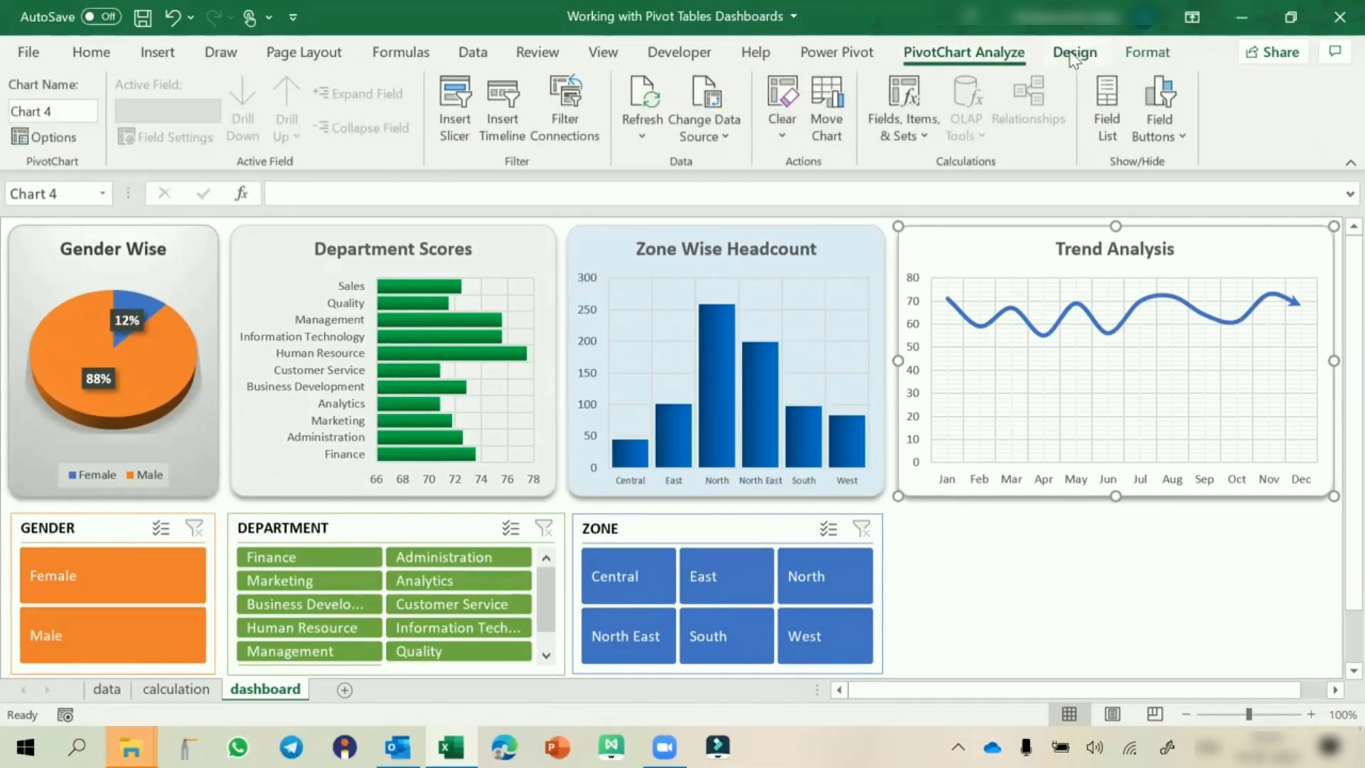
pyautogui.click(488, 136)
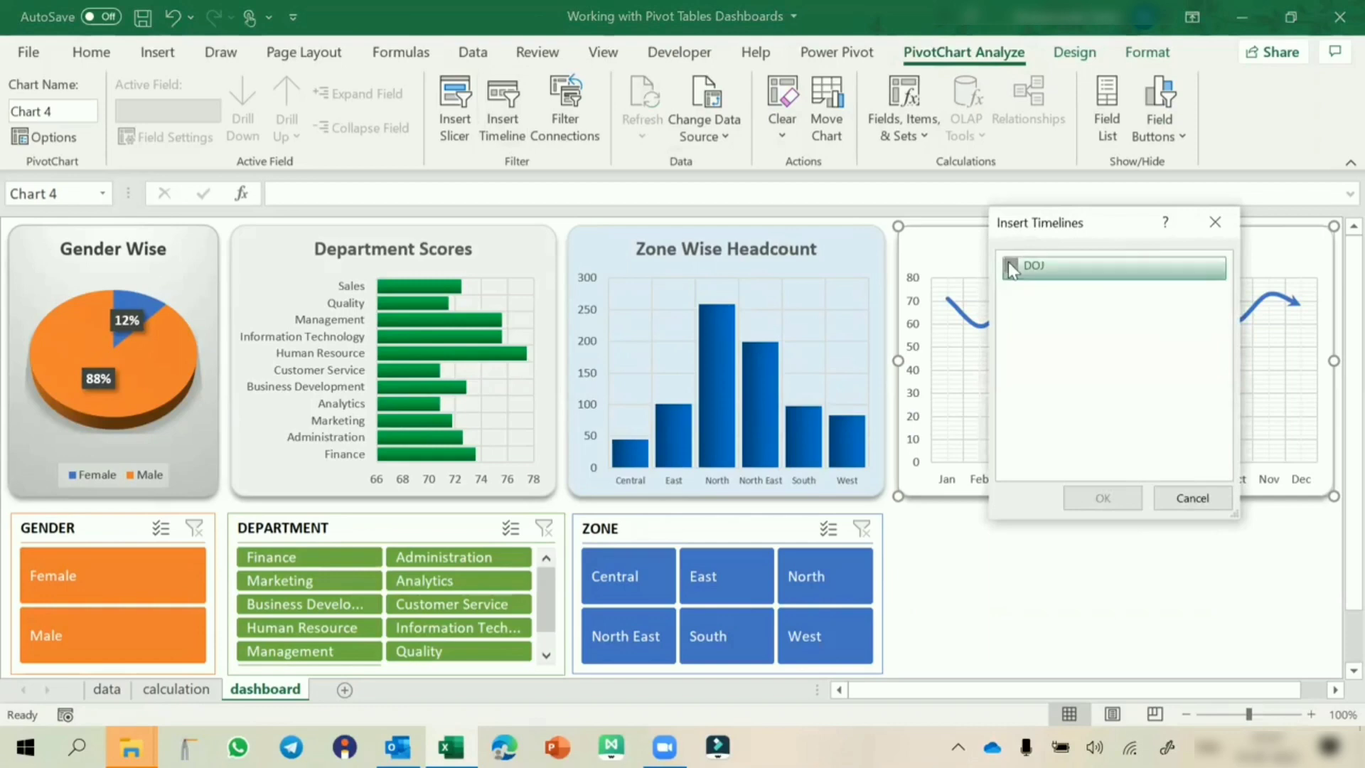
pyautogui.click(1010, 264)
pyautogui.click(1102, 500)
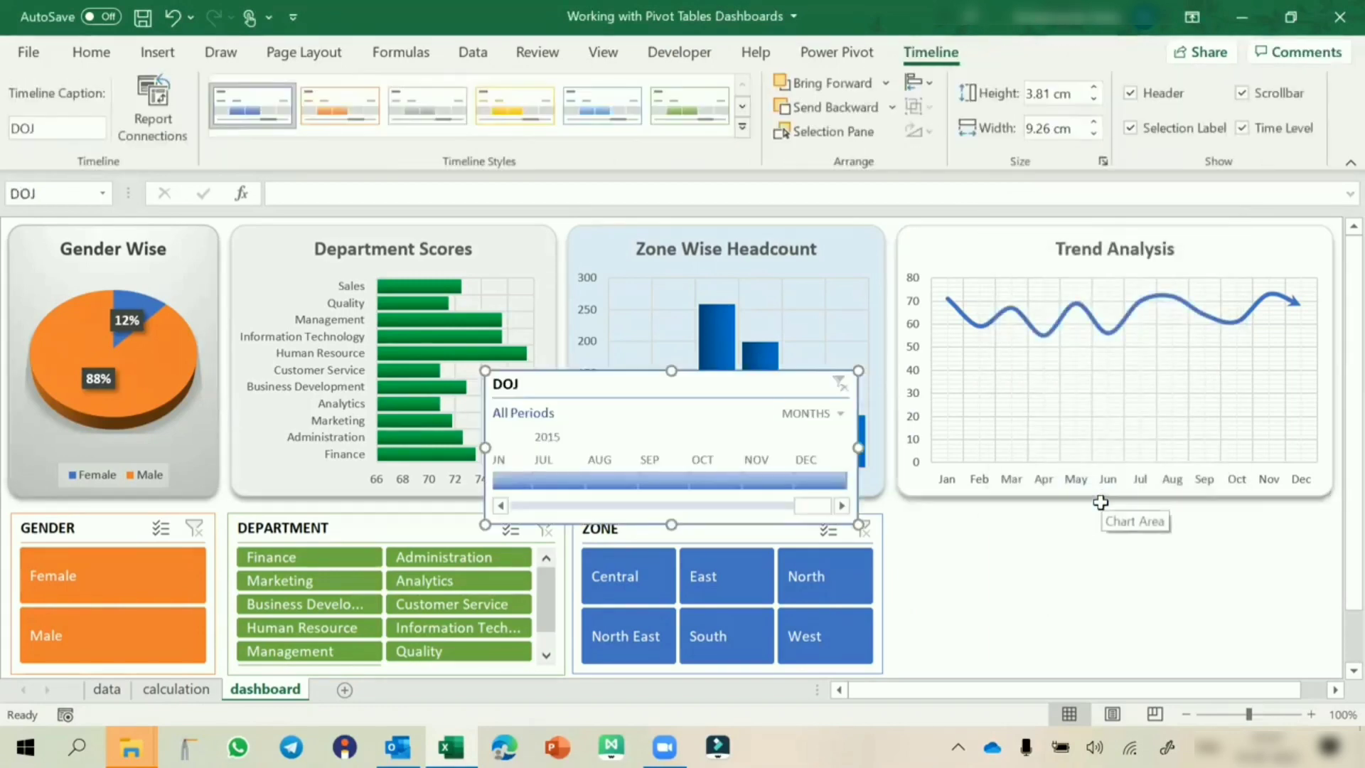
# Move the DOJ timeline below the Trend Analysis chart and widen it to about 10.6 cm
pyautogui.scroll(-3, 954, 426)
pyautogui.moveTo(619, 275); pyautogui.dragTo(1036, 418)
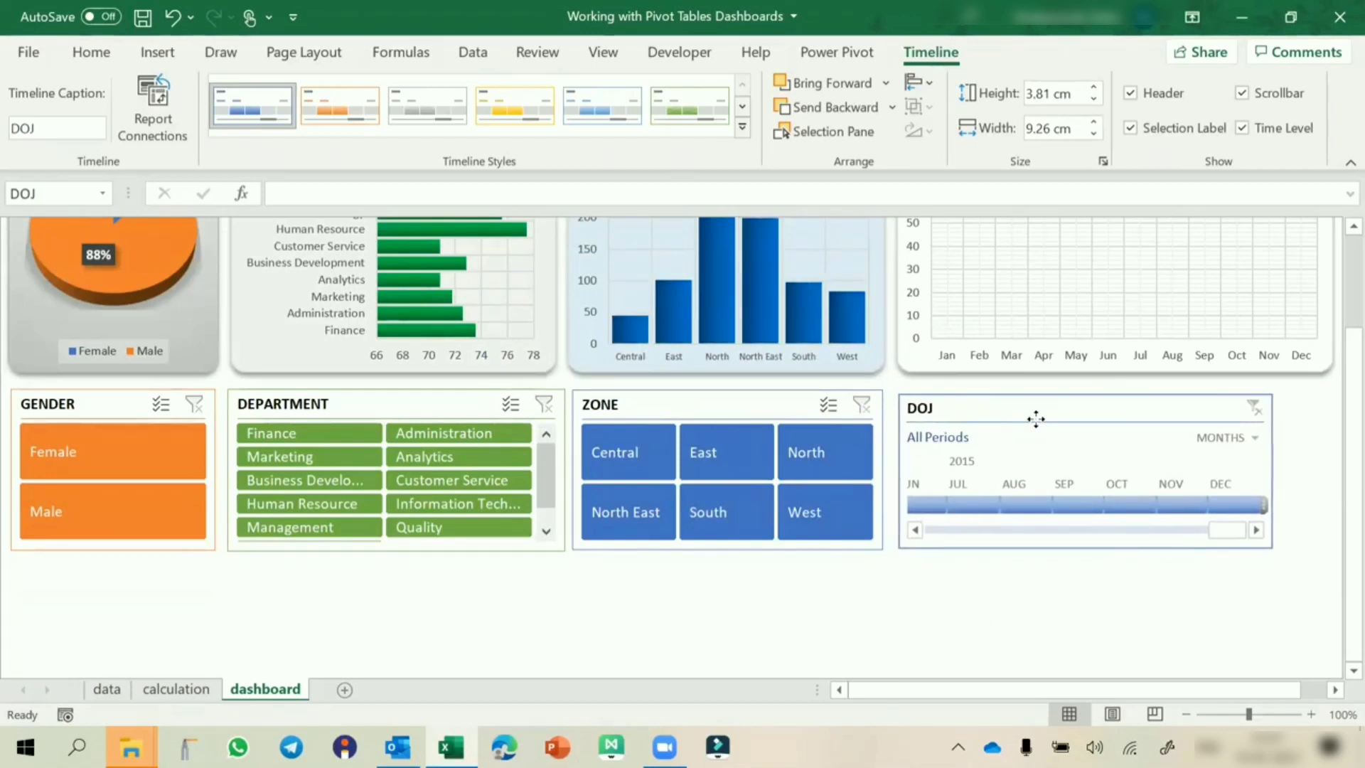
pyautogui.moveTo(1275, 466); pyautogui.dragTo(1327, 467)
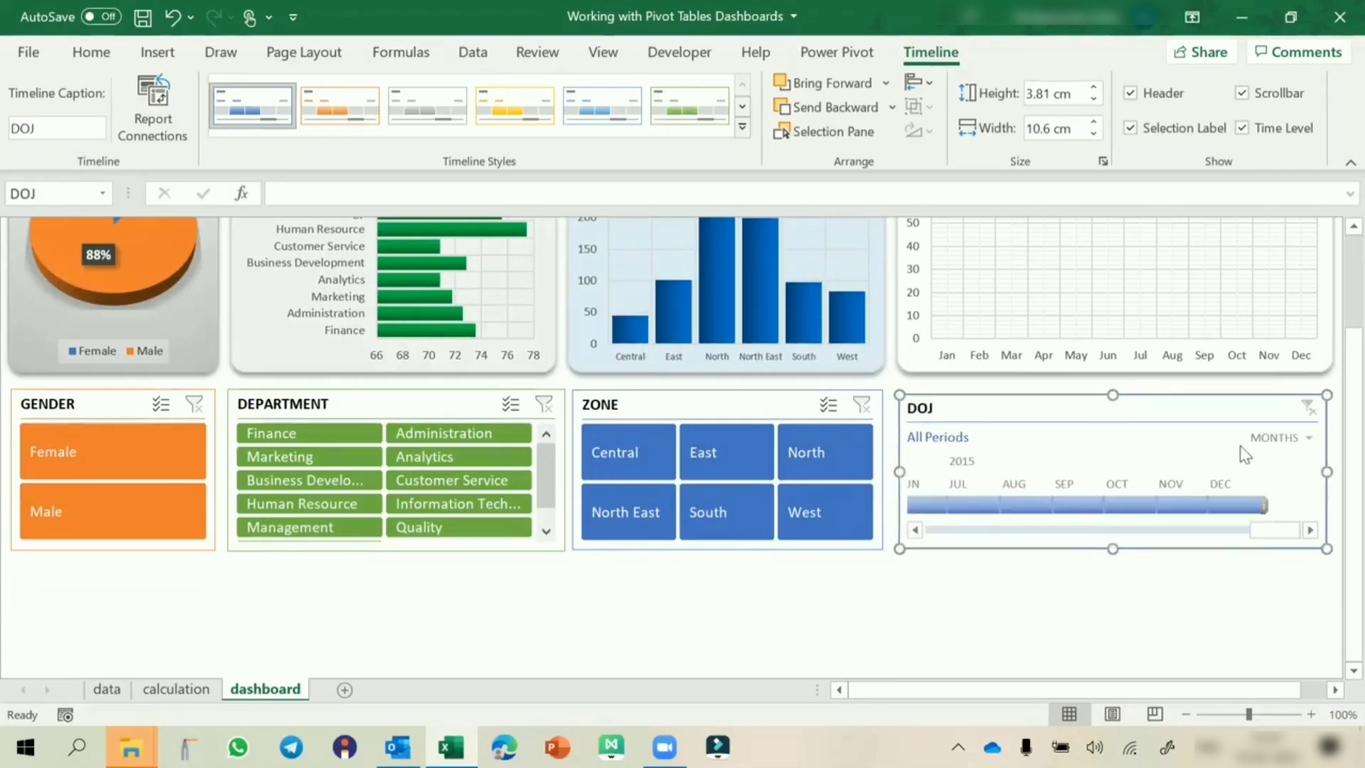
# Connect the DOJ timeline to the Department, Gender and Zone reports, keeping Trend connected
pyautogui.rightClick(1152, 419)
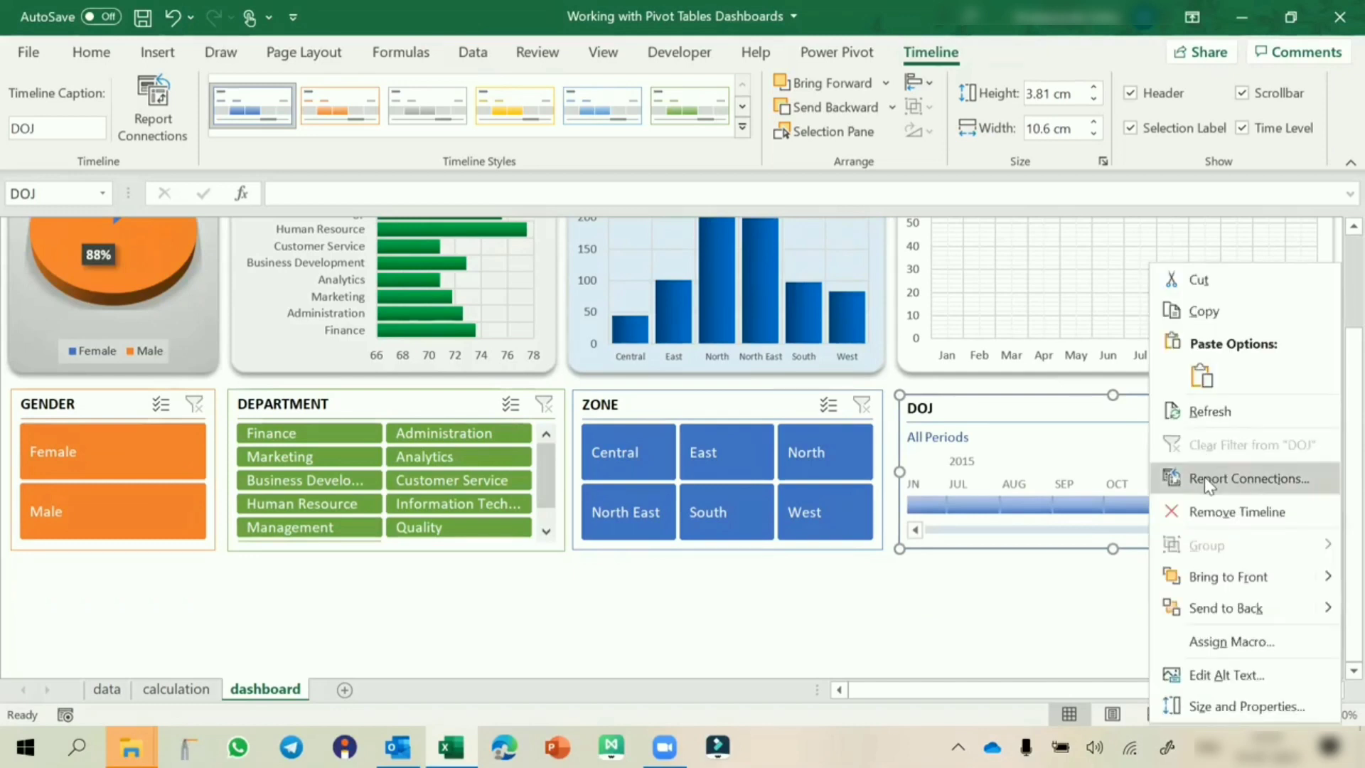
pyautogui.click(1205, 477)
pyautogui.click(996, 488)
pyautogui.click(997, 511)
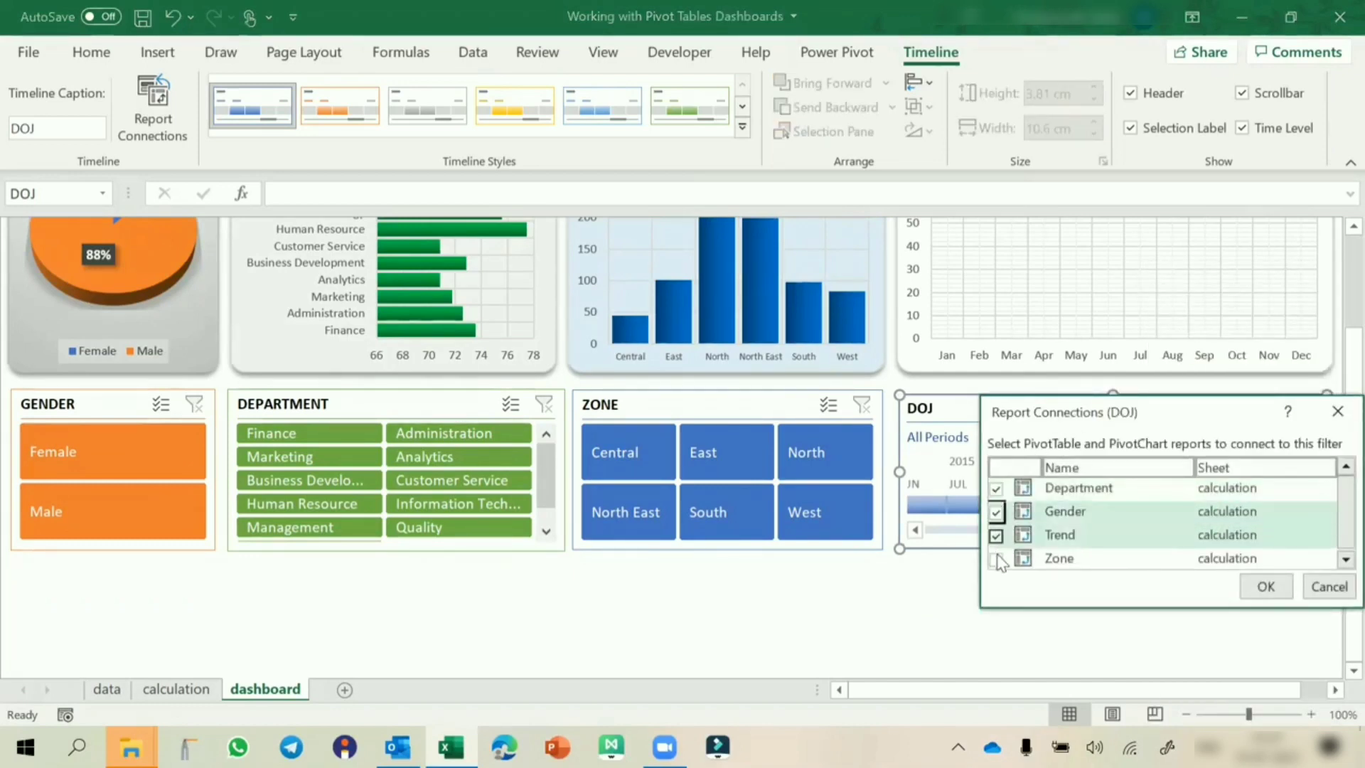
pyautogui.click(996, 558)
pyautogui.click(1267, 587)
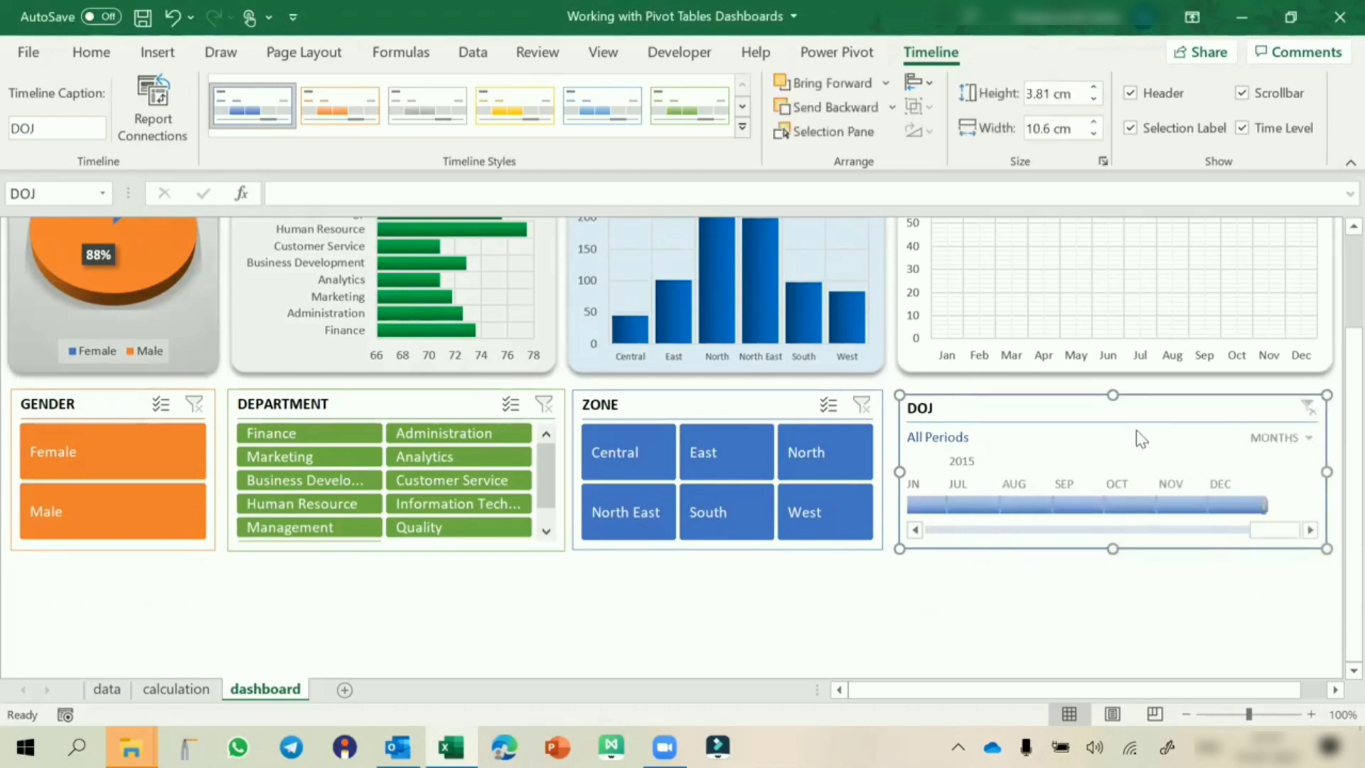
# Apply the light blue timeline style to the DOJ timeline
pyautogui.scroll(2, 1137, 430)
pyautogui.scroll(-2, 1136, 430)
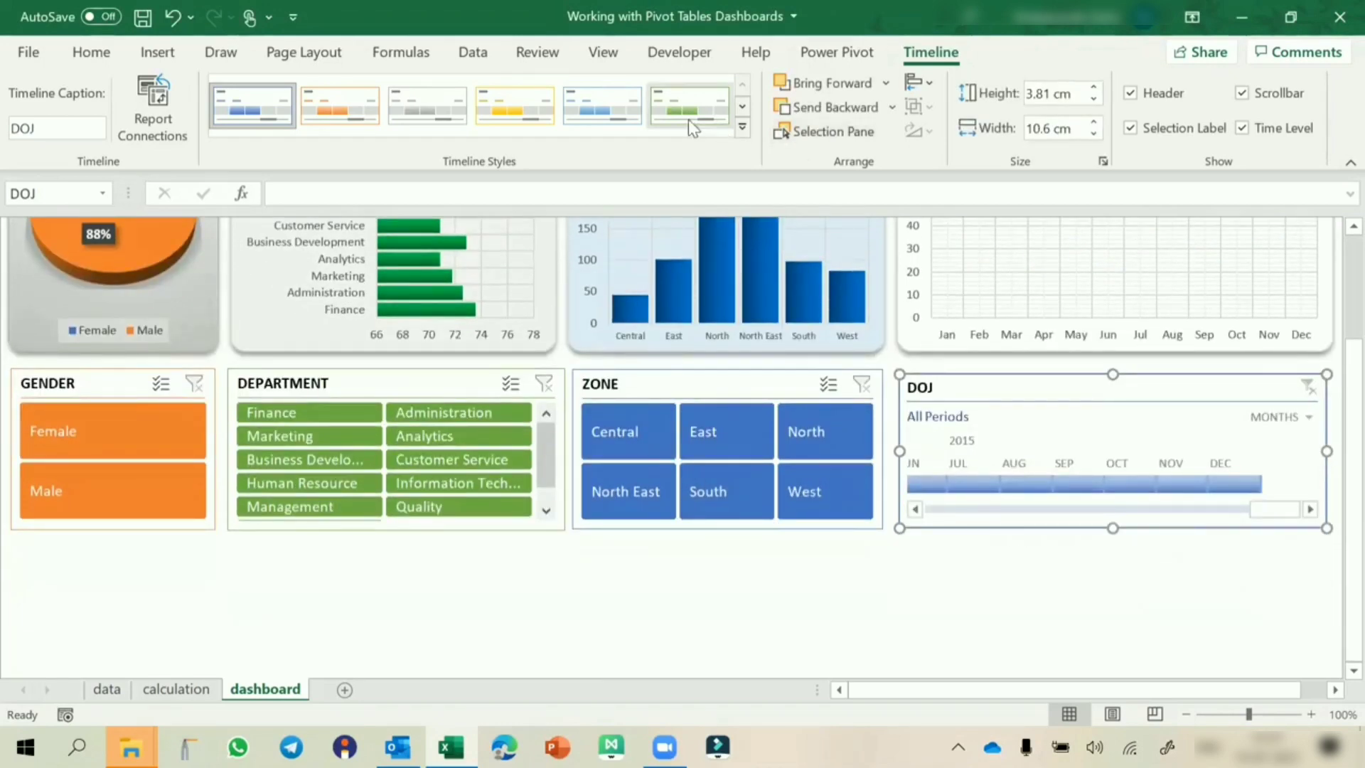
pyautogui.click(603, 107)
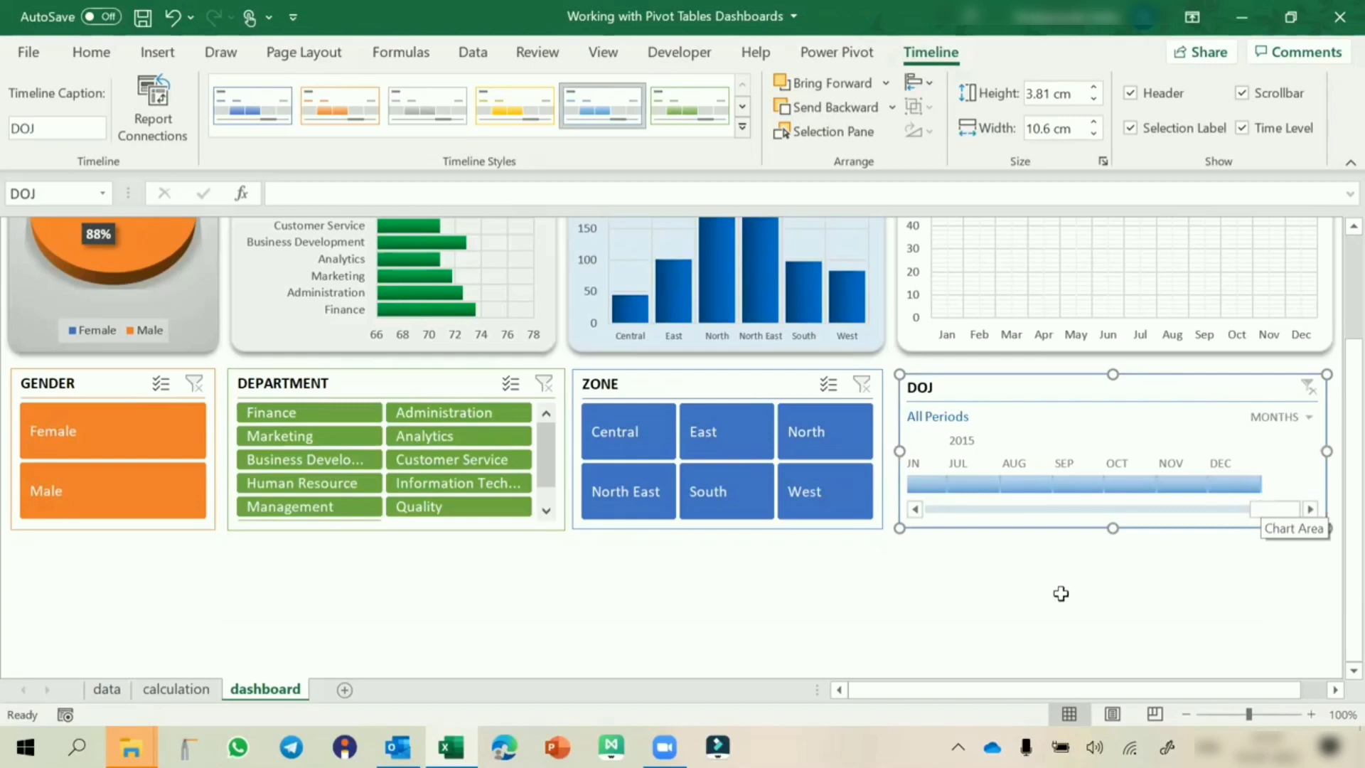
pyautogui.scroll(1, 1061, 593)
pyautogui.click(122, 424)
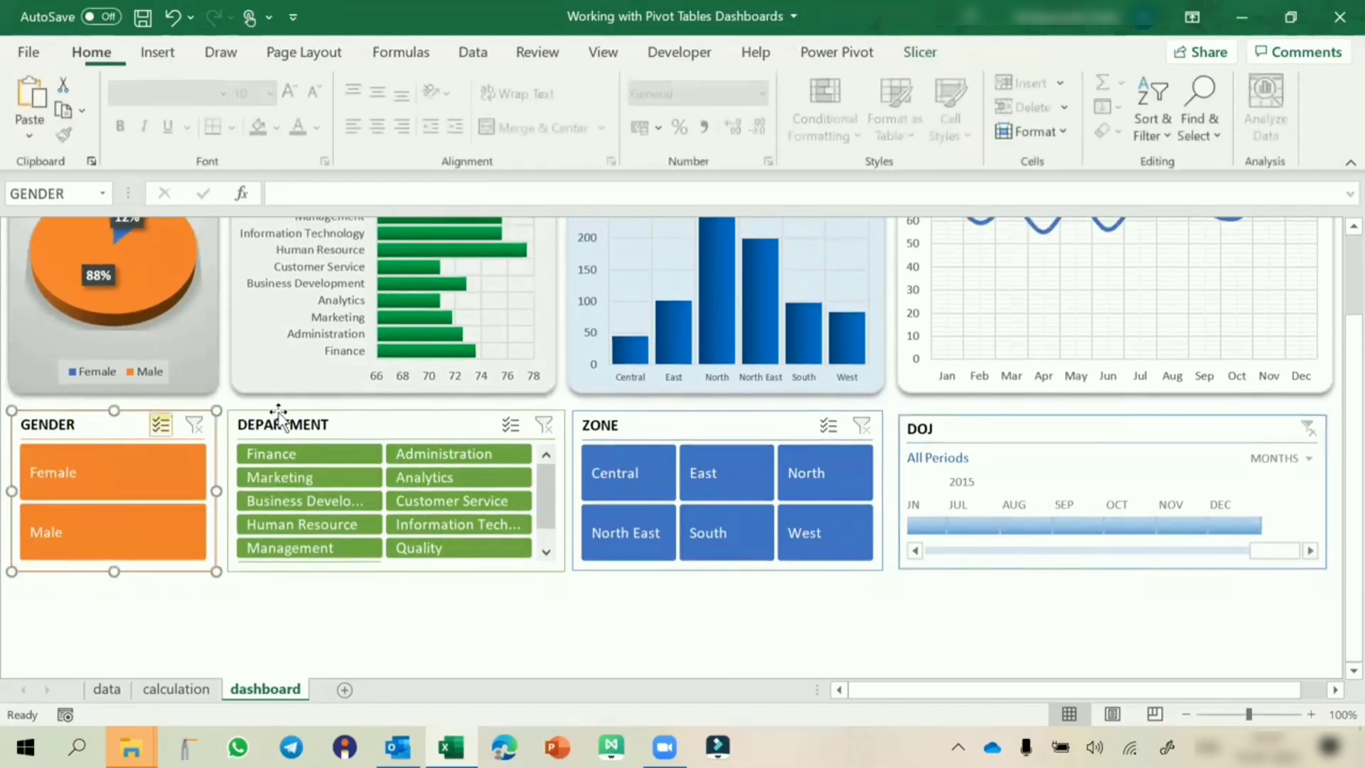
pyautogui.keyDown('ctrl'); pyautogui.click(304, 425); pyautogui.keyUp('ctrl')
pyautogui.keyDown('ctrl'); pyautogui.click(617, 425); pyautogui.keyUp('ctrl')
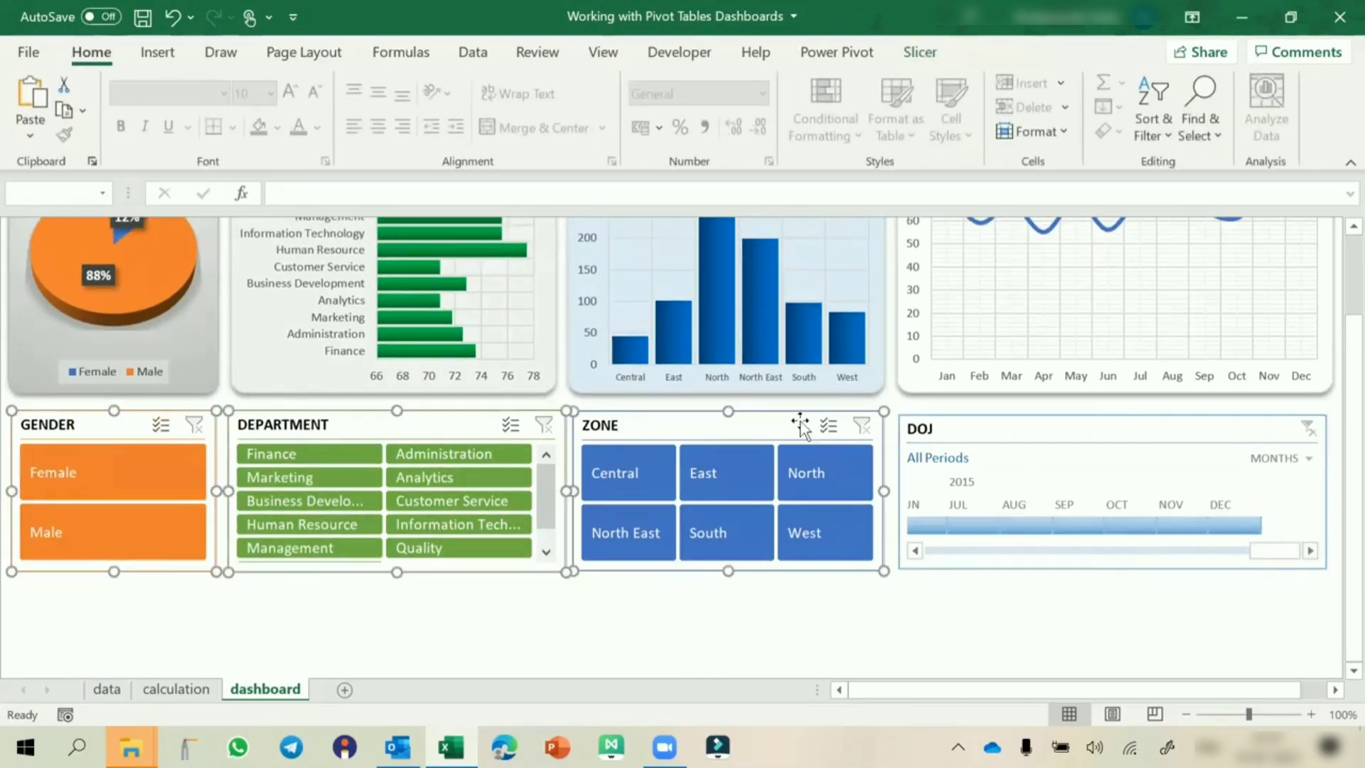
pyautogui.keyDown('ctrl'); pyautogui.click(975, 424); pyautogui.keyUp('ctrl')
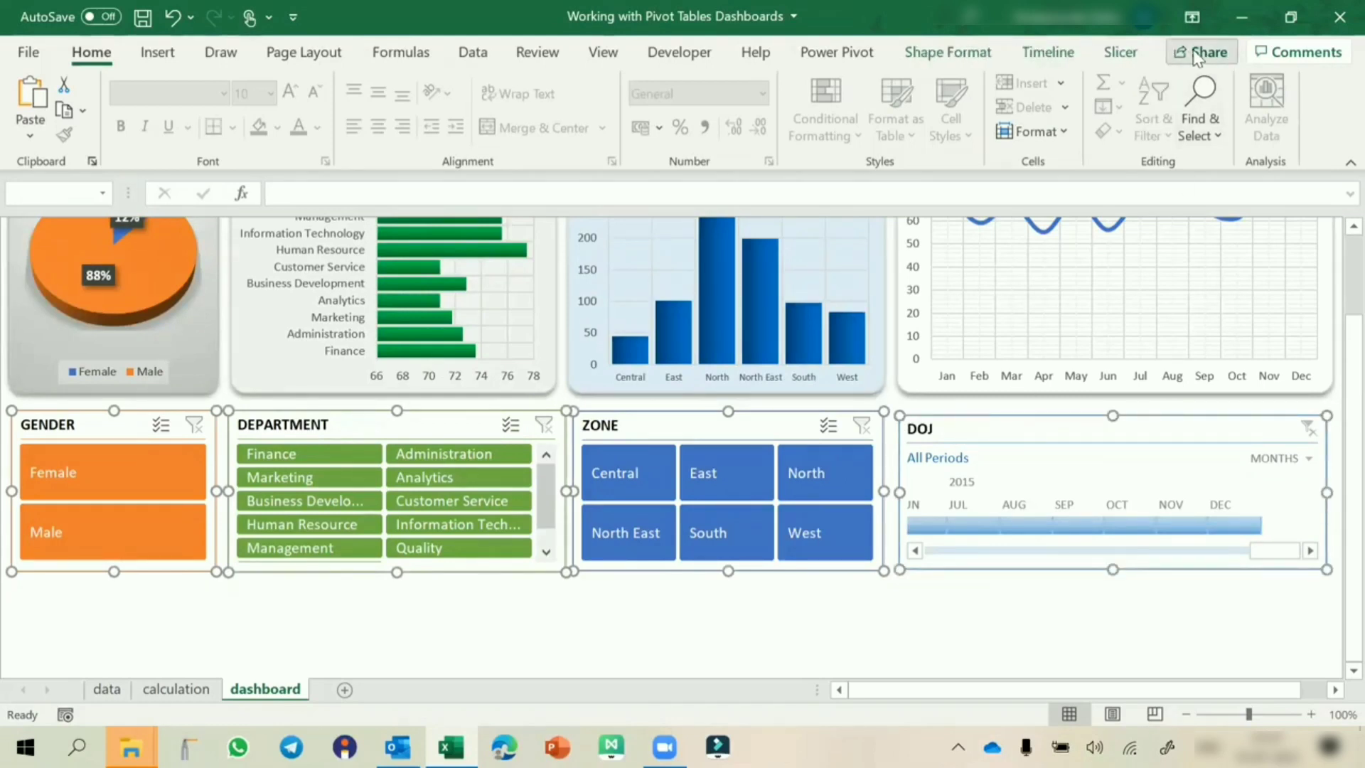
pyautogui.click(1121, 52)
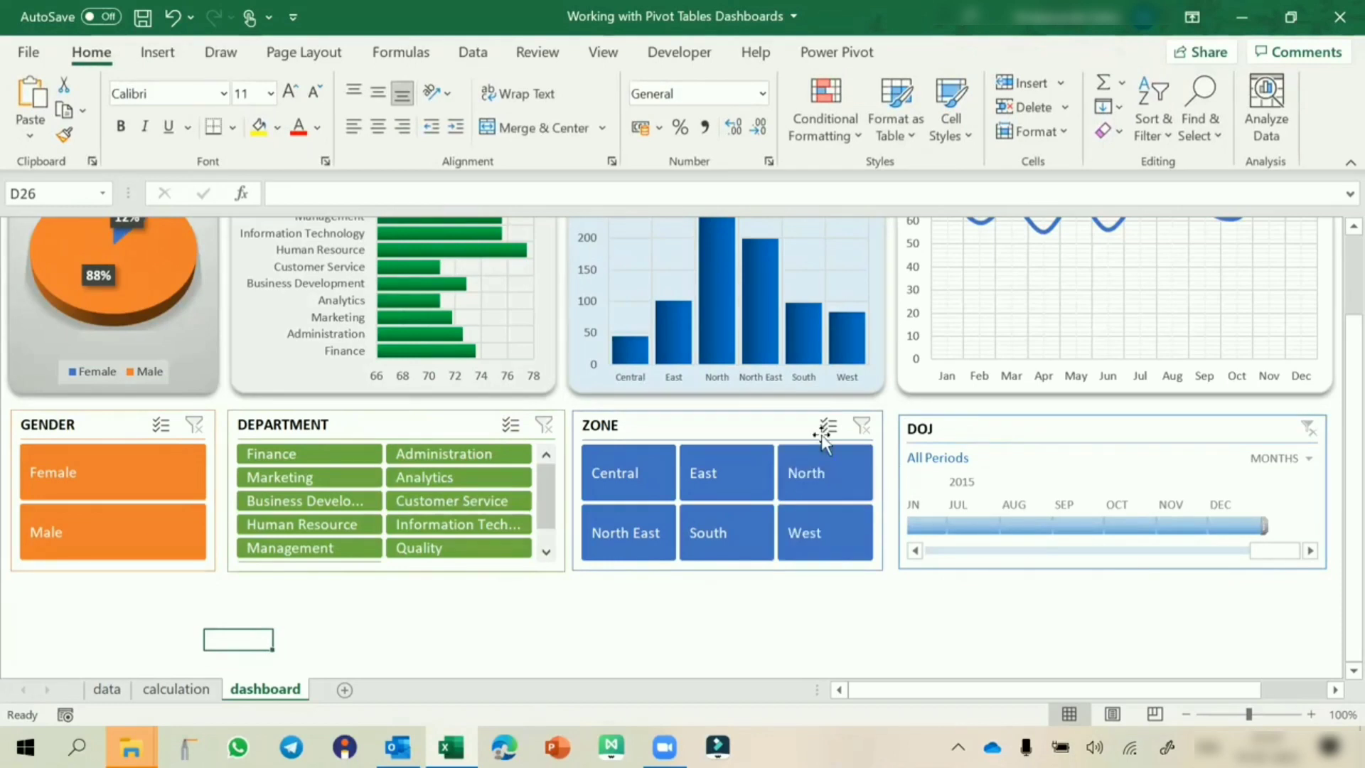
# Set the height of the GENDER, DEPARTMENT and ZONE slicers and the DOJ timeline together to 4 cm
pyautogui.click(292, 427)
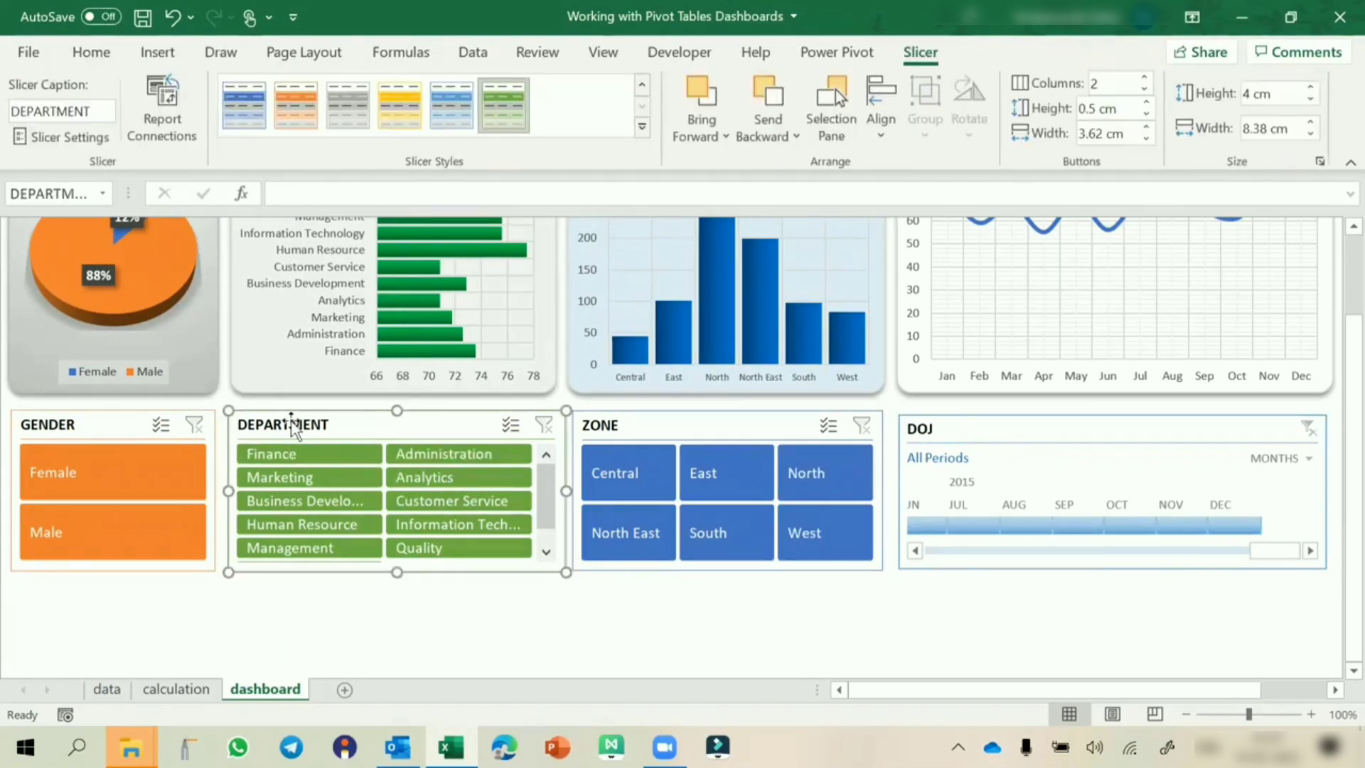
pyautogui.keyDown('ctrl'); pyautogui.click(114, 430); pyautogui.keyUp('ctrl')
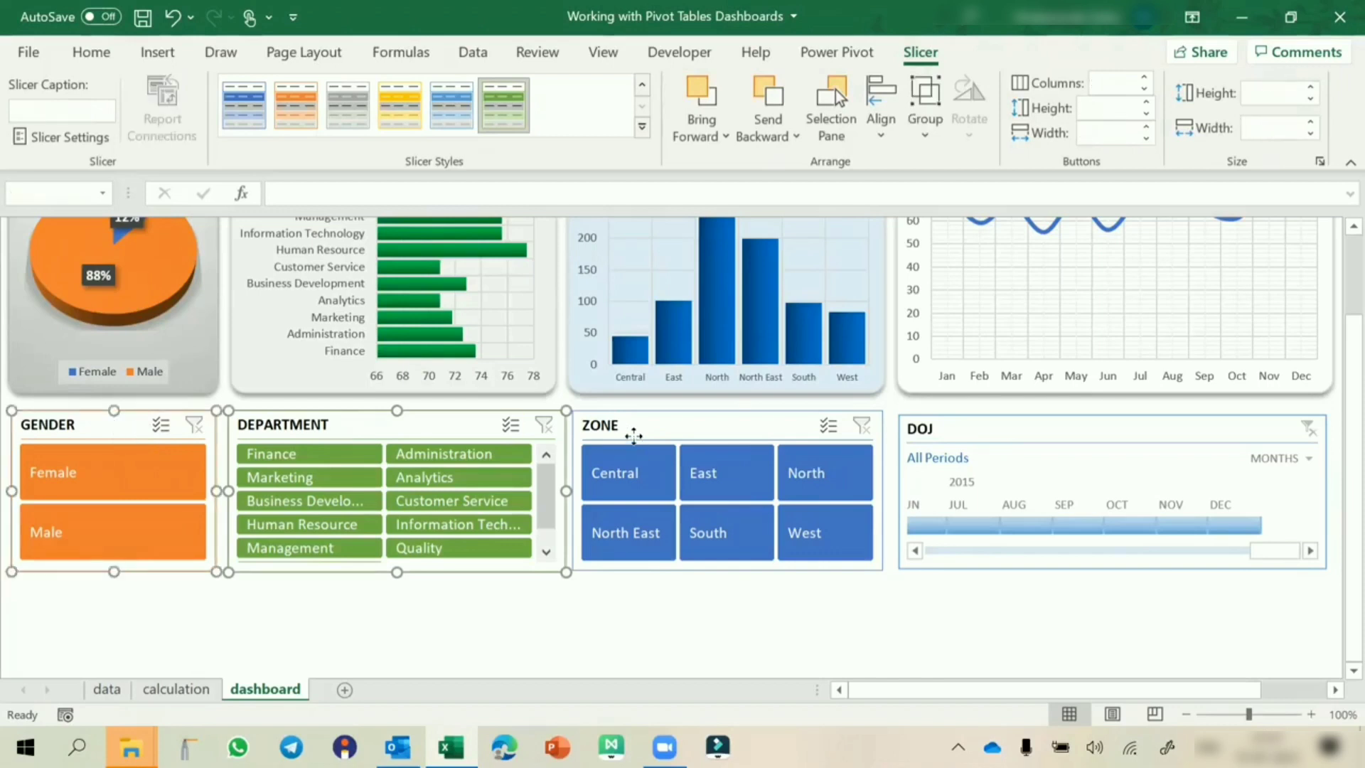
pyautogui.keyDown('ctrl'); pyautogui.click(633, 435); pyautogui.keyUp('ctrl')
pyautogui.keyDown('ctrl'); pyautogui.click(953, 427); pyautogui.keyUp('ctrl')
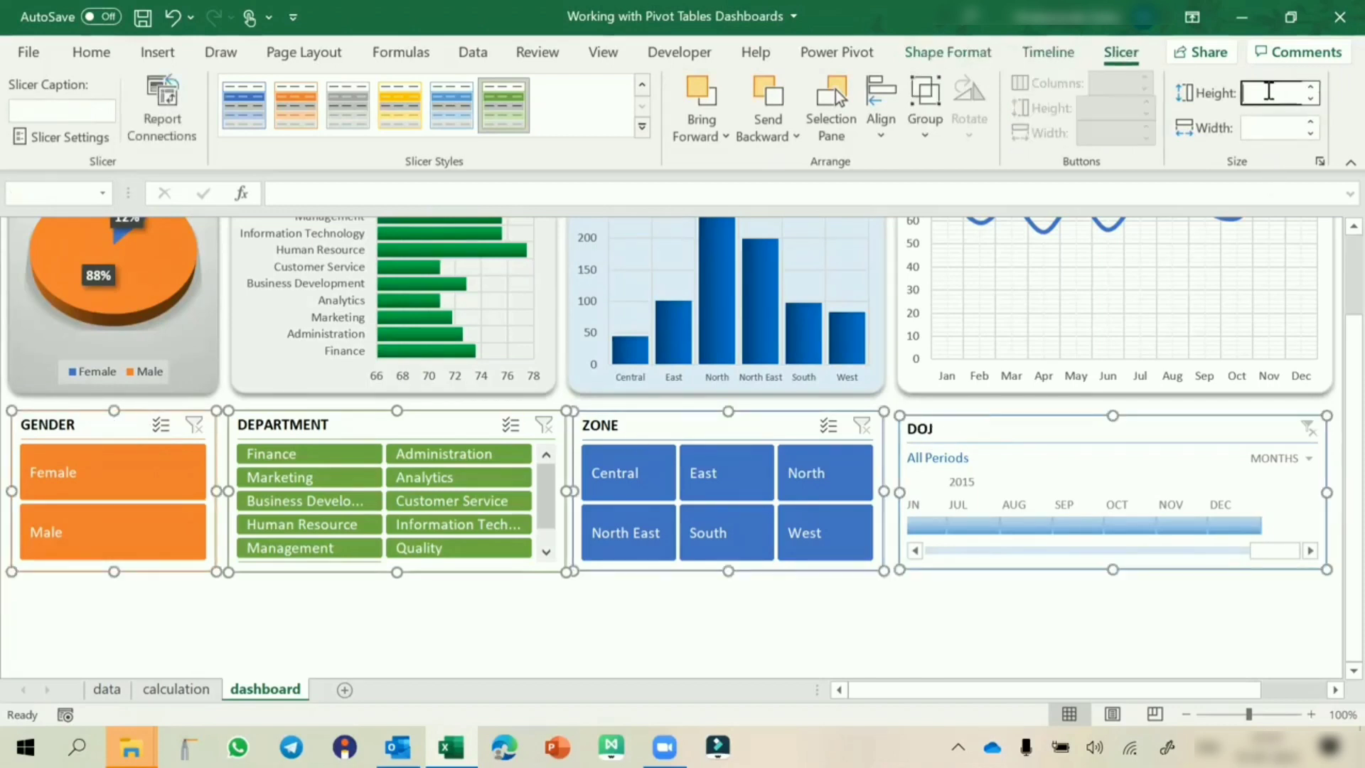
pyautogui.write('4')
pyautogui.press('Return')
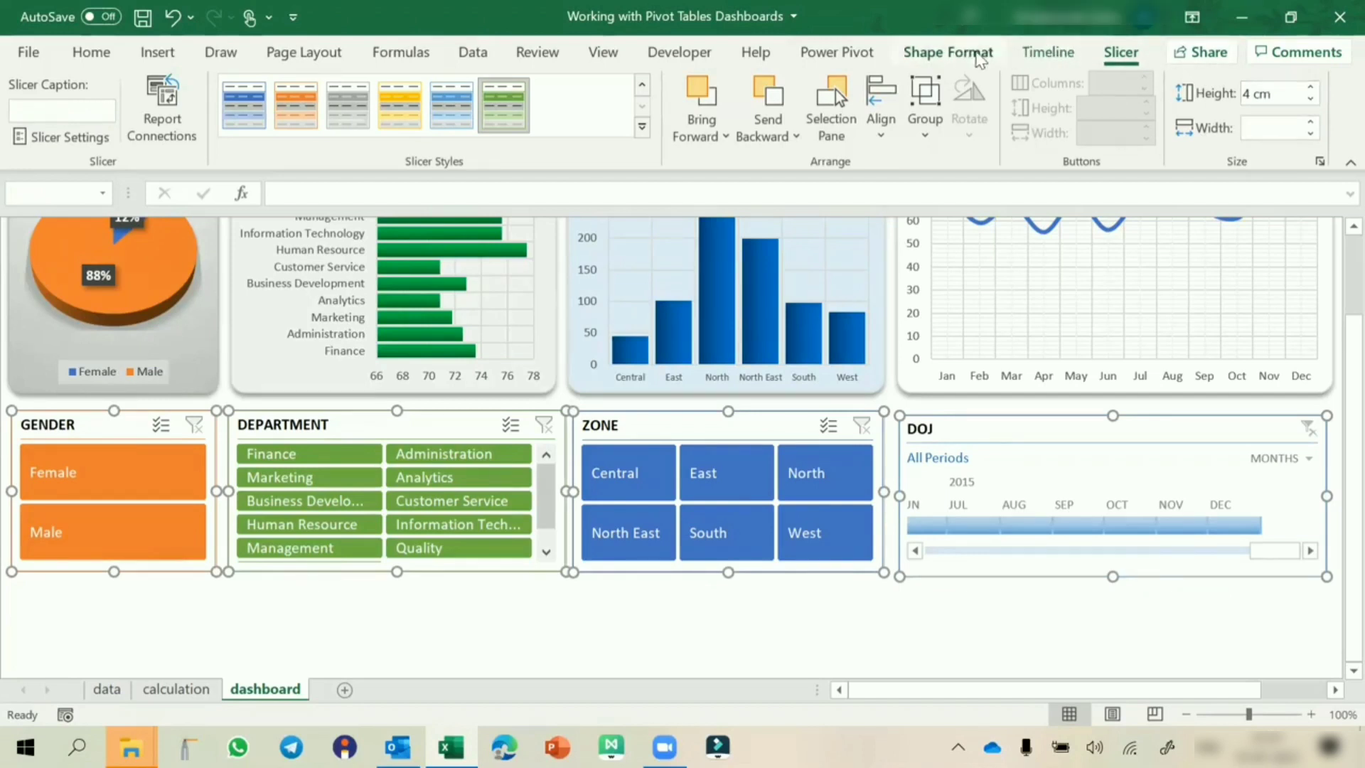
# Align the tops of the three slicers and the DOJ timeline and distribute them horizontally
pyautogui.click(980, 57)
pyautogui.click(1164, 85)
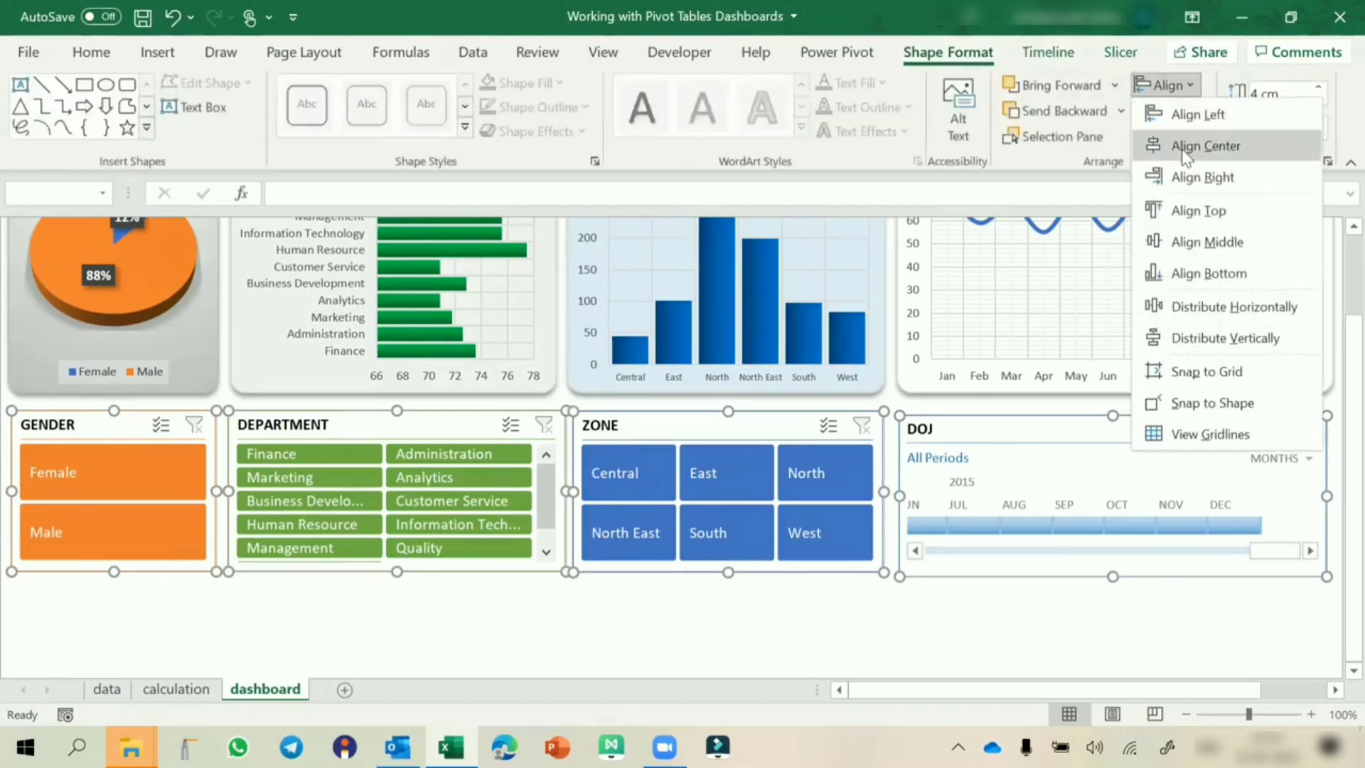
pyautogui.click(1187, 212)
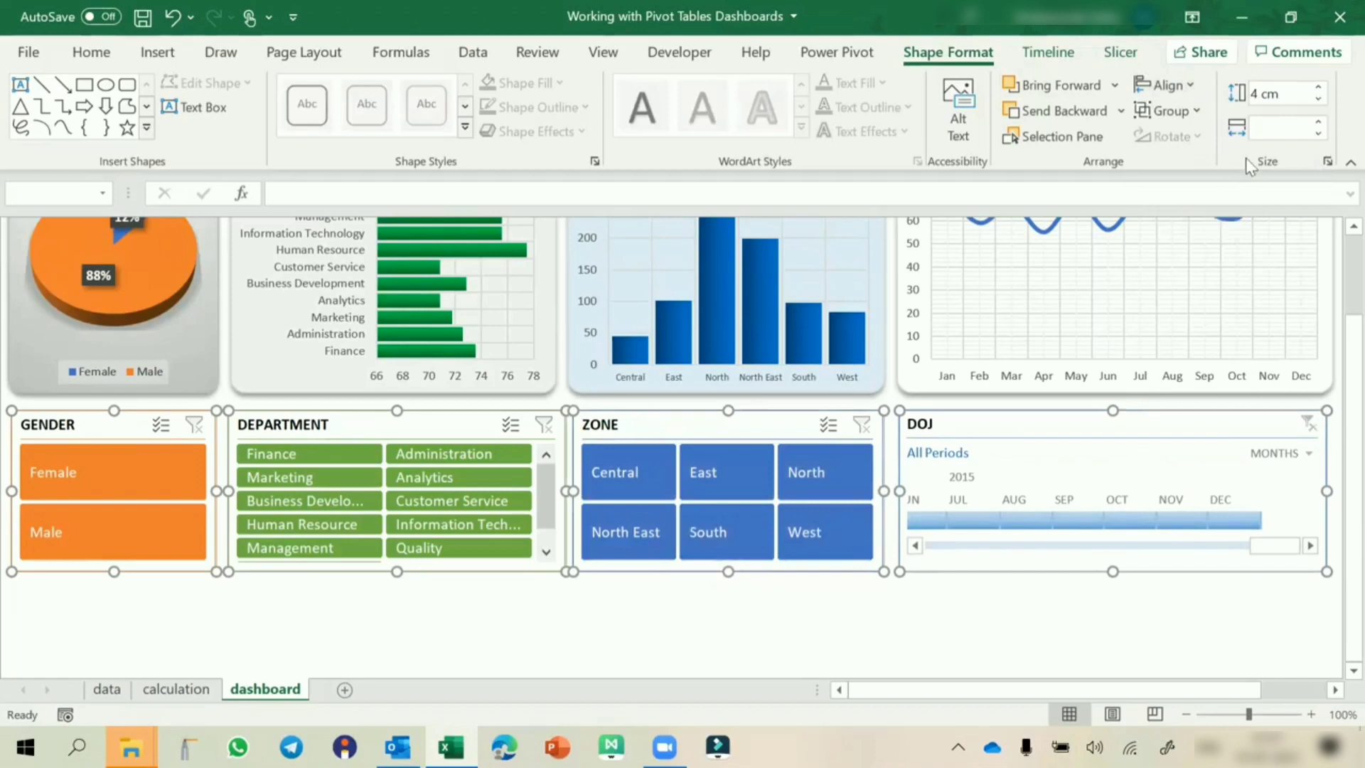
pyautogui.click(1192, 88)
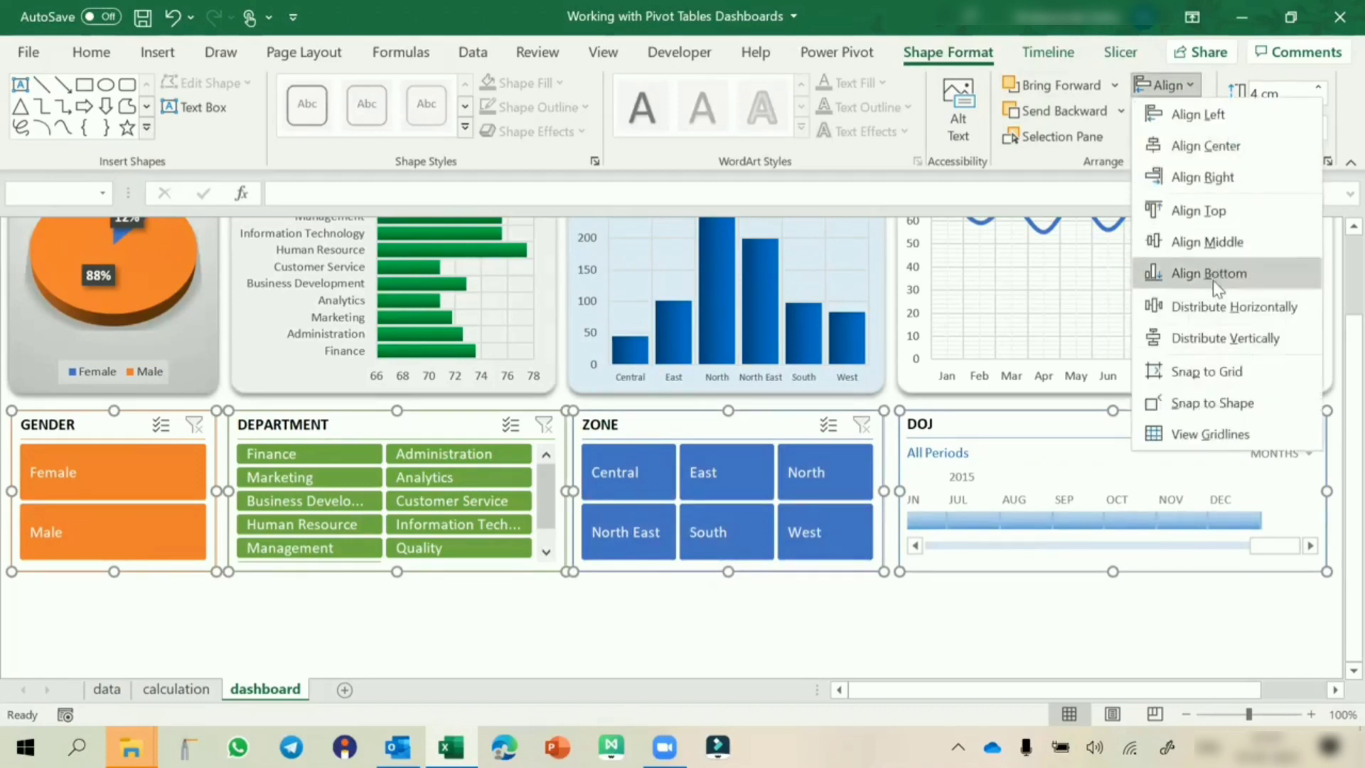
pyautogui.click(1207, 306)
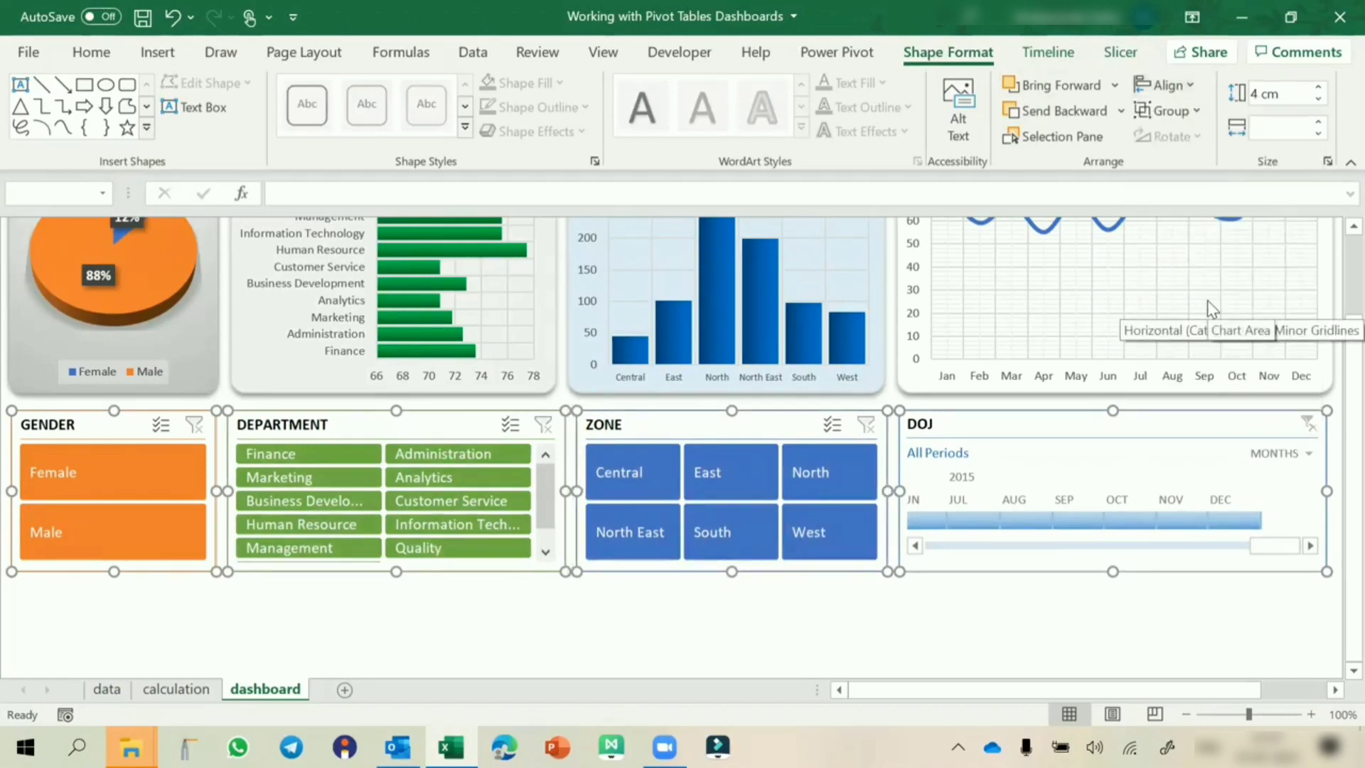
pyautogui.click(714, 618)
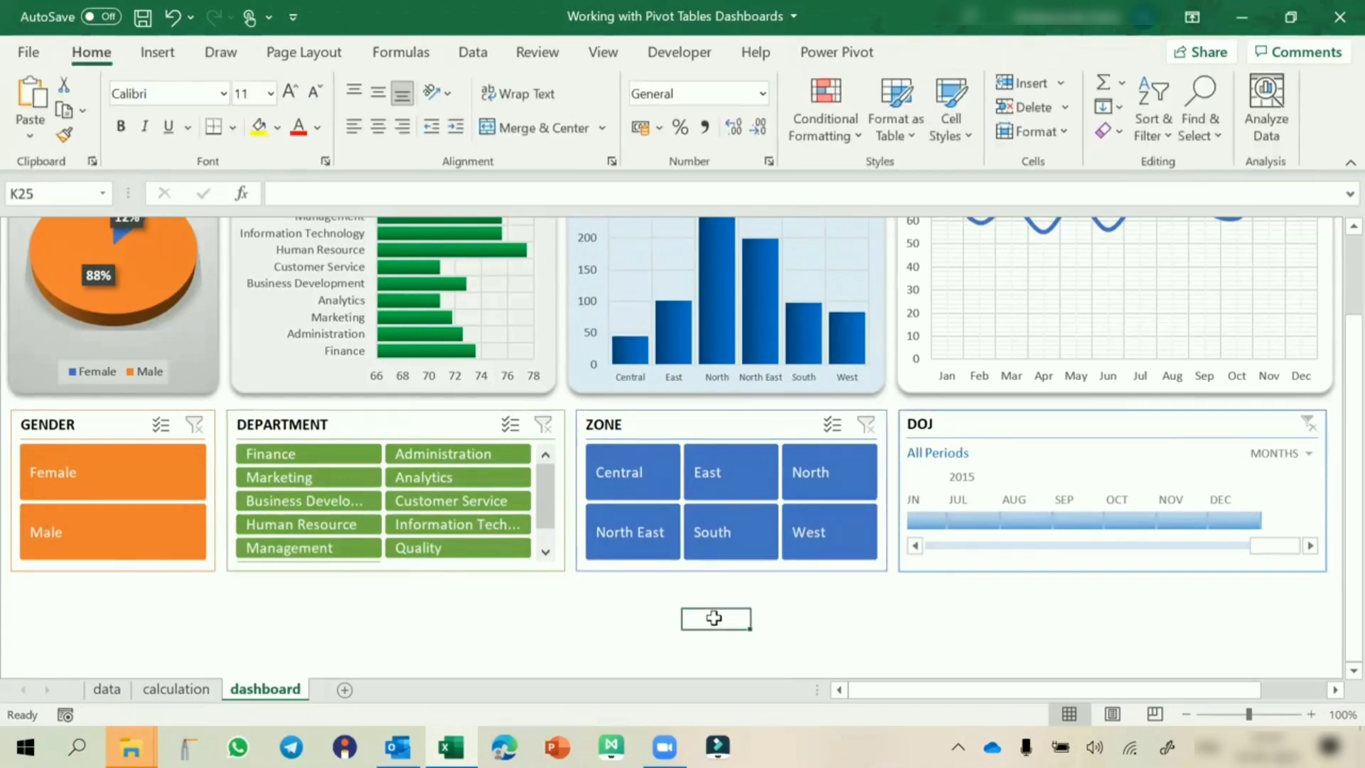
# Filter the dashboard to gender Male, department Finance and zone Central using the slicers
pyautogui.scroll(3, 714, 617)
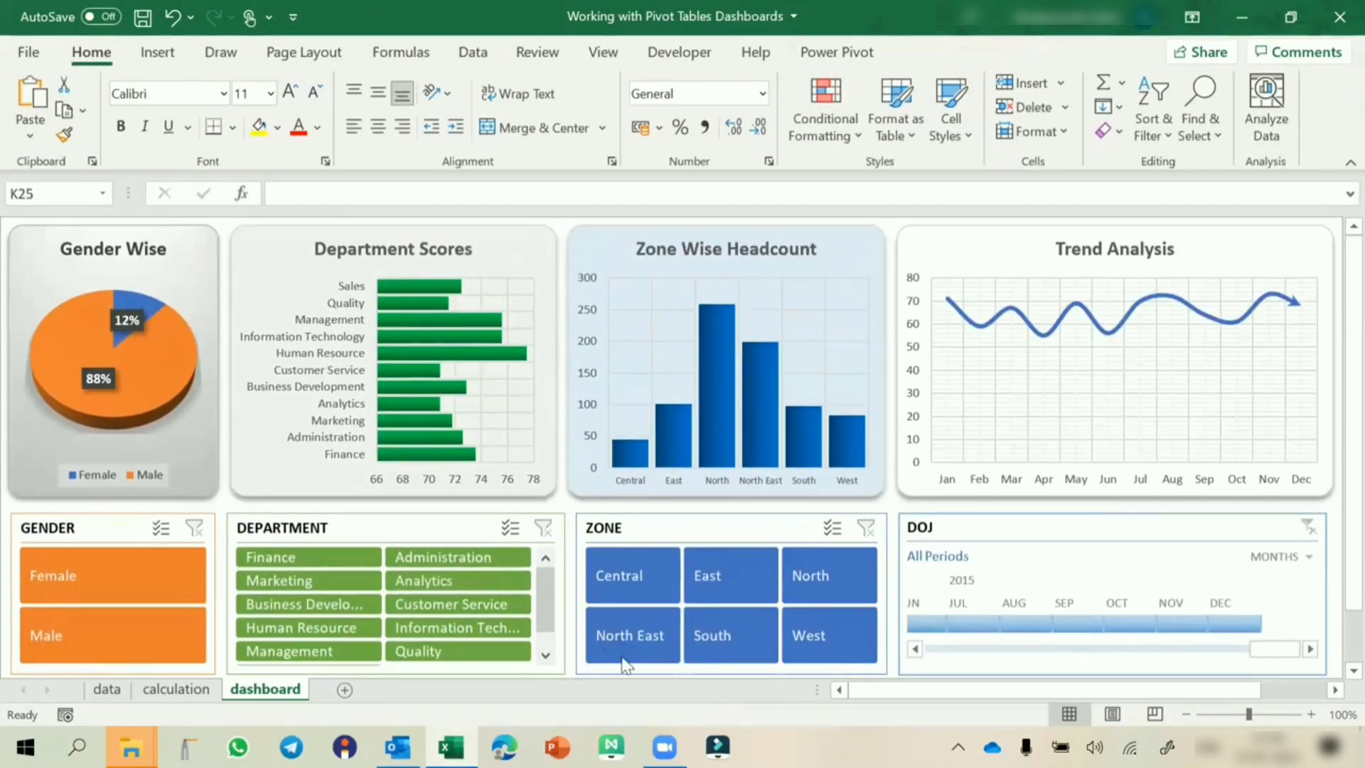
pyautogui.click(86, 640)
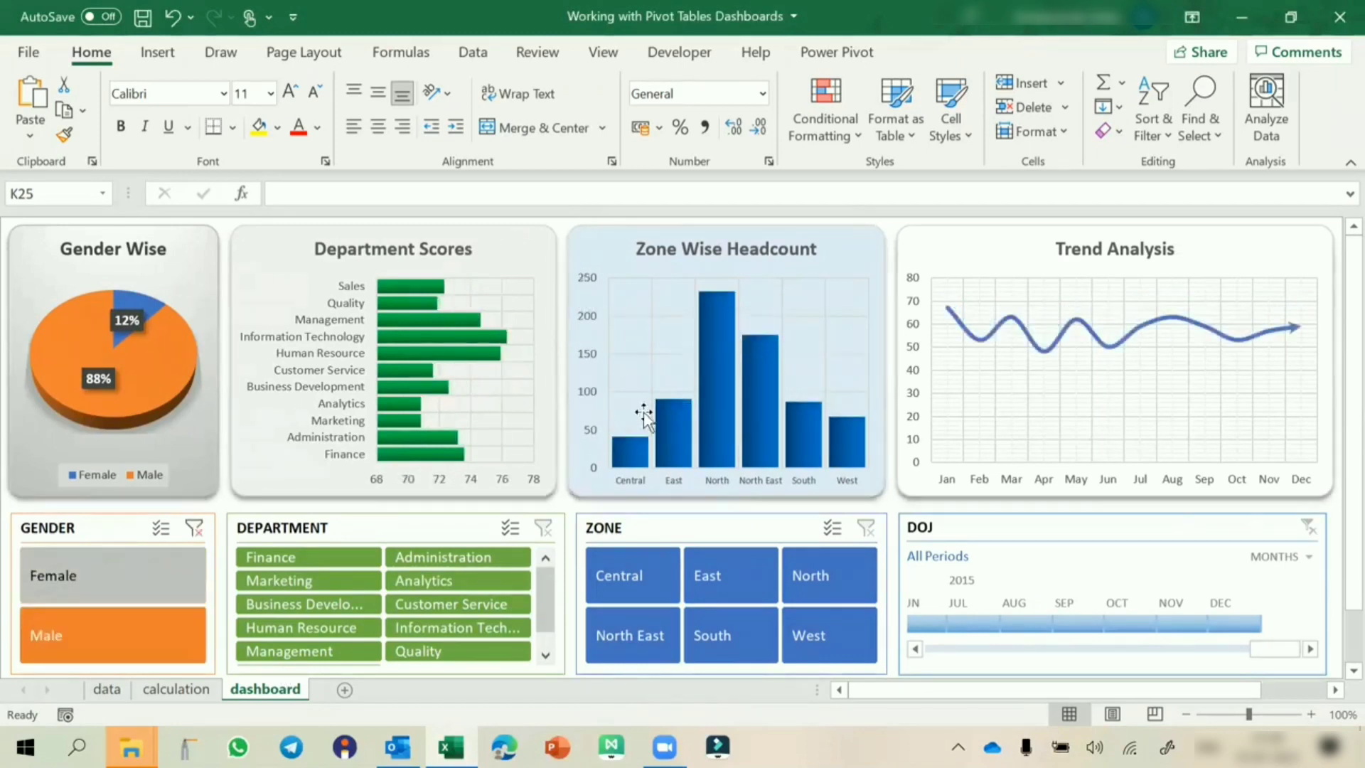
pyautogui.click(291, 558)
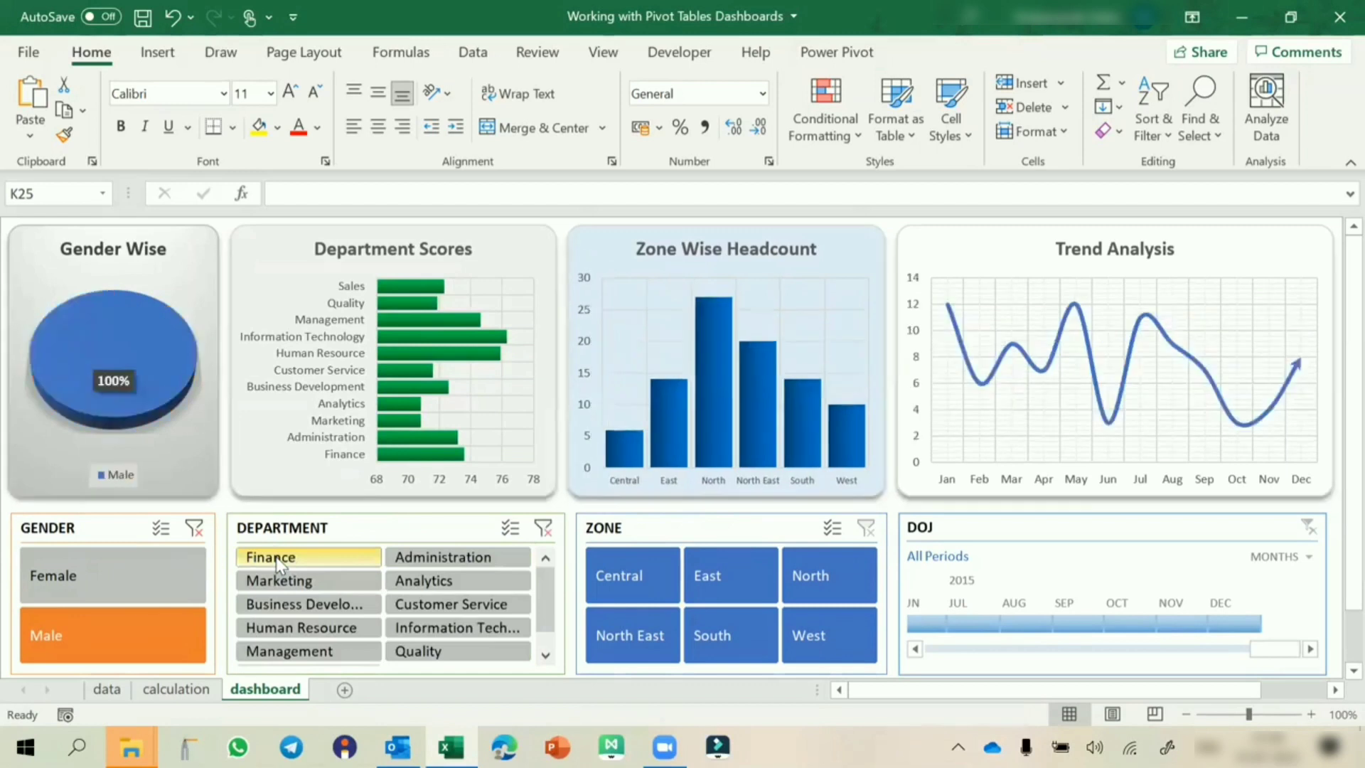
pyautogui.click(658, 587)
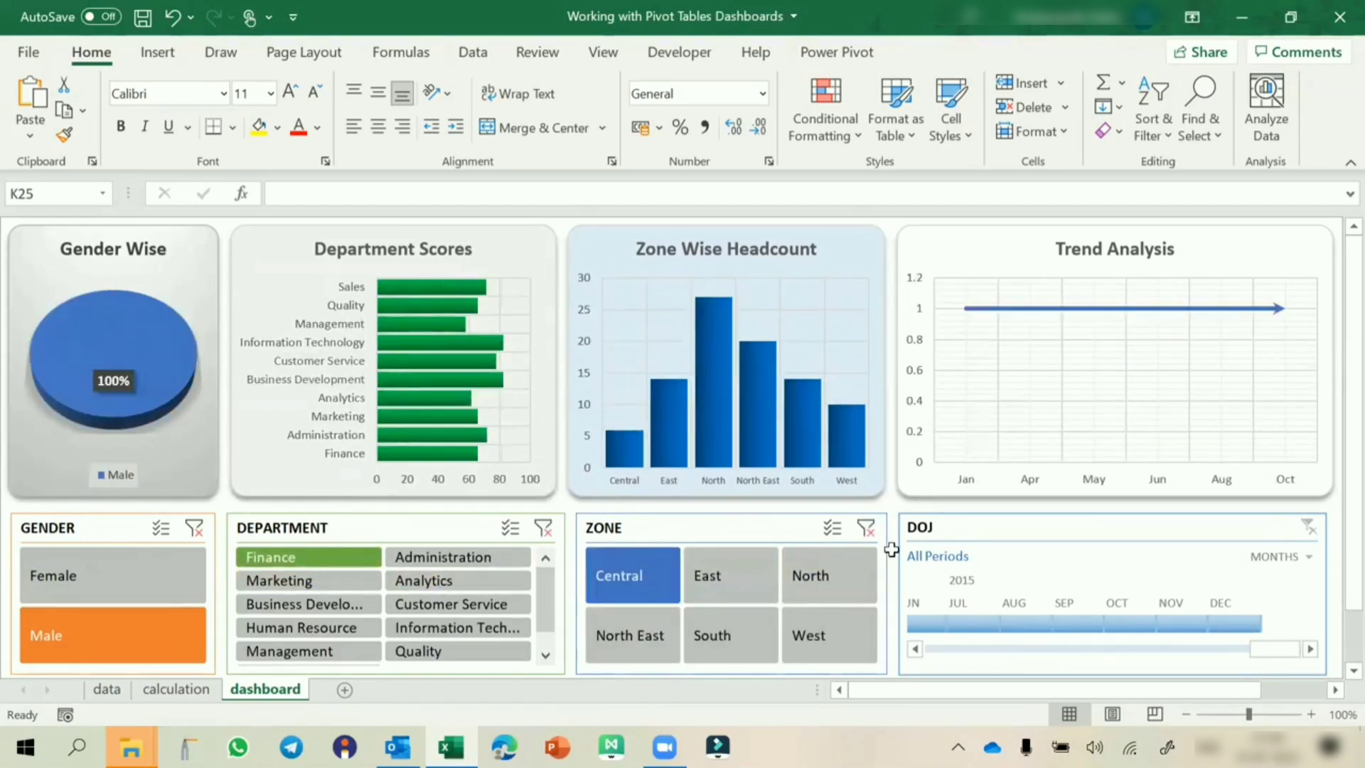
# Clear the filters from the ZONE, DEPARTMENT and GENDER slicers
pyautogui.click(866, 529)
pyautogui.click(543, 528)
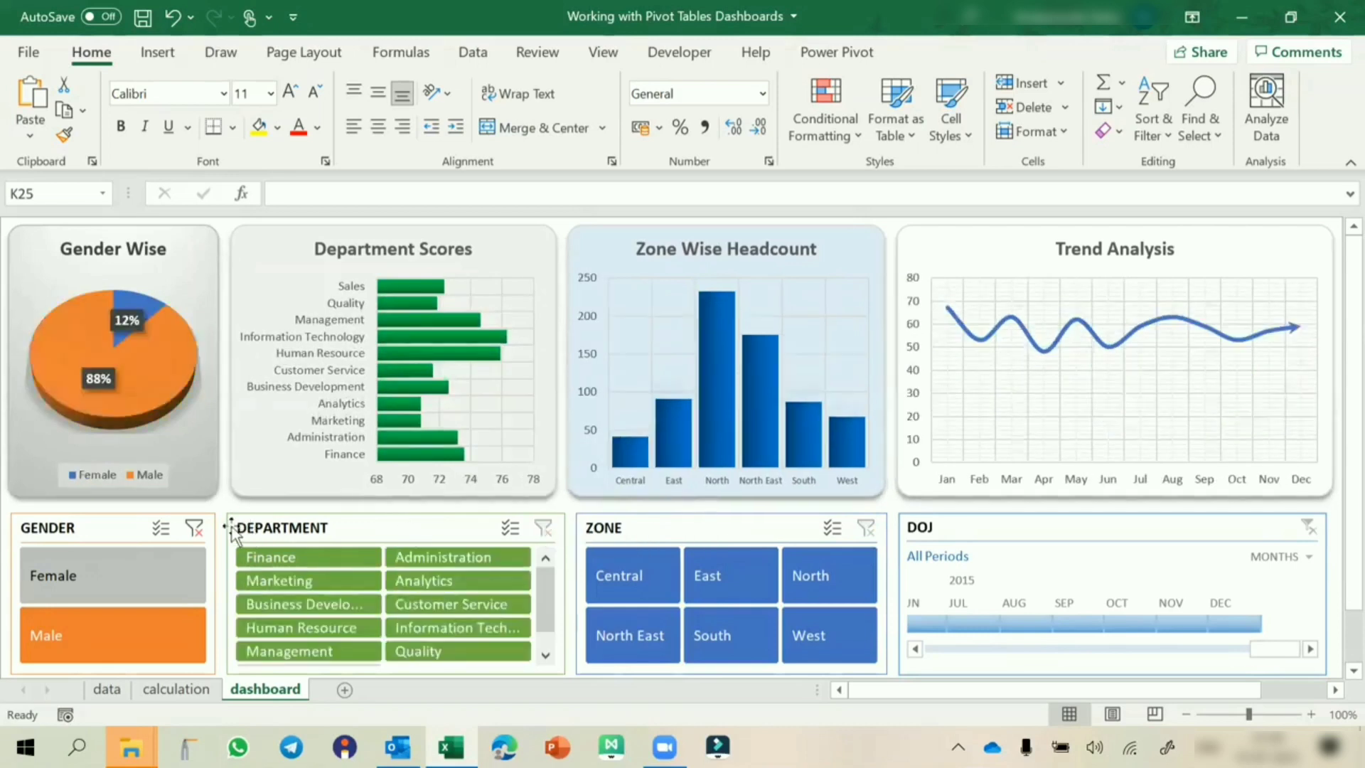
pyautogui.click(194, 528)
# Filter the DOJ timeline to Jul 2015, change its level to years and select the range 2012 - 2014
pyautogui.click(974, 622)
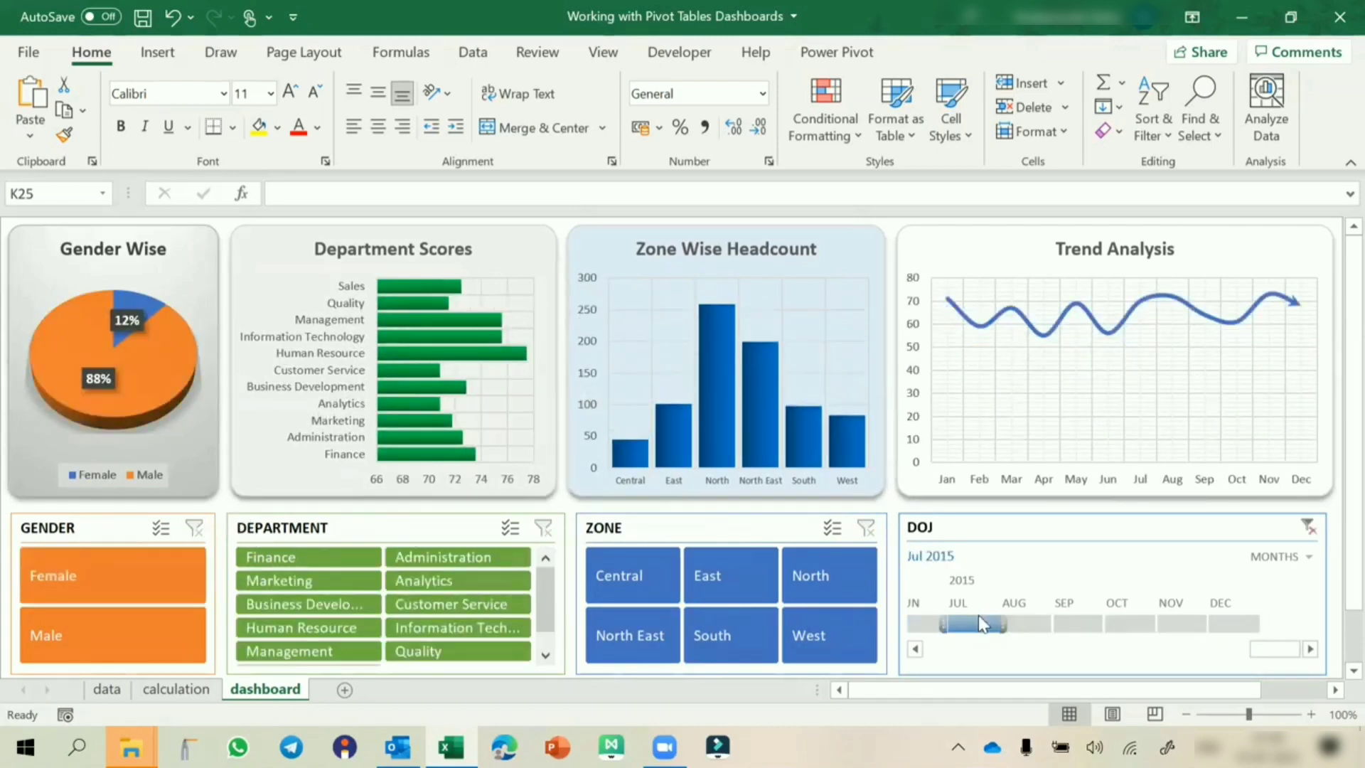
pyautogui.click(1276, 556)
pyautogui.click(1279, 585)
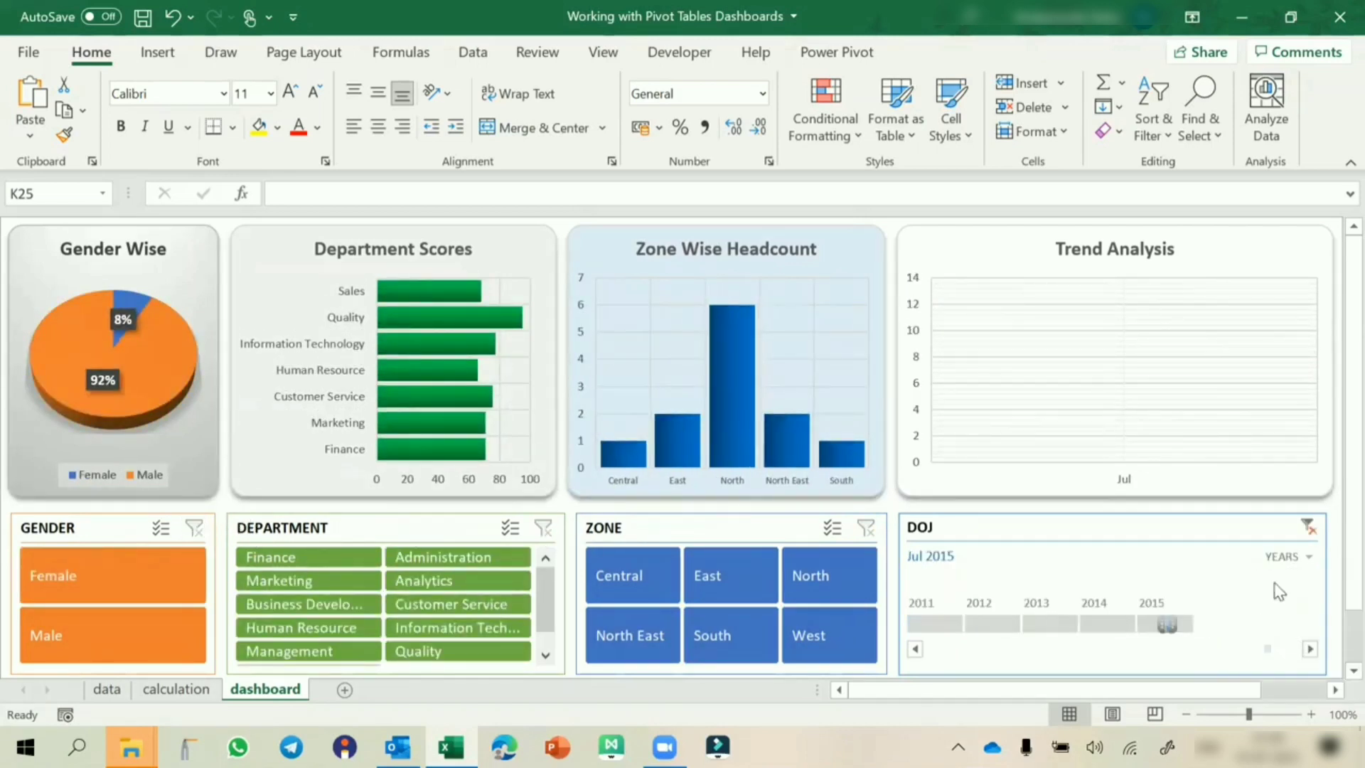
pyautogui.moveTo(995, 629); pyautogui.dragTo(1123, 626)
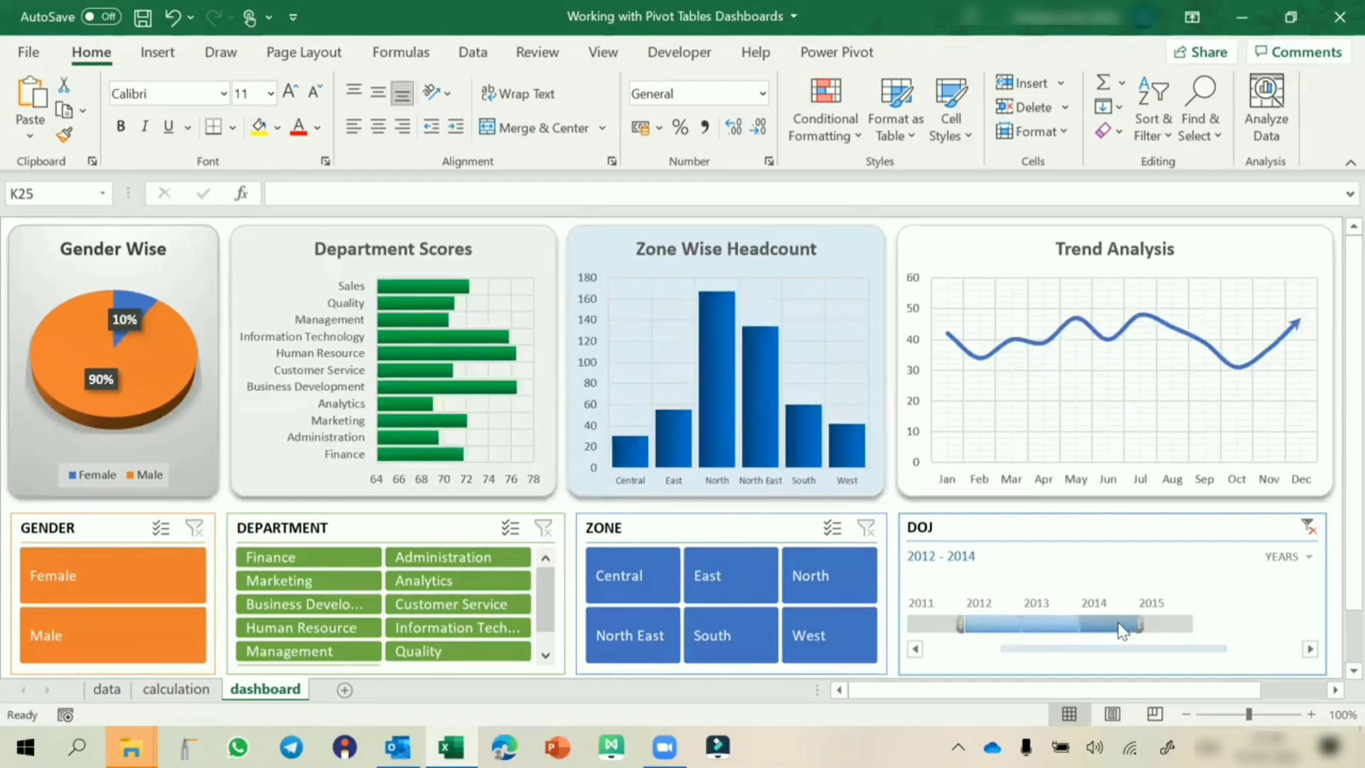
# Filter to the South zone, try the Male and Female gender filters, and clear the GENDER slicer
pyautogui.click(733, 633)
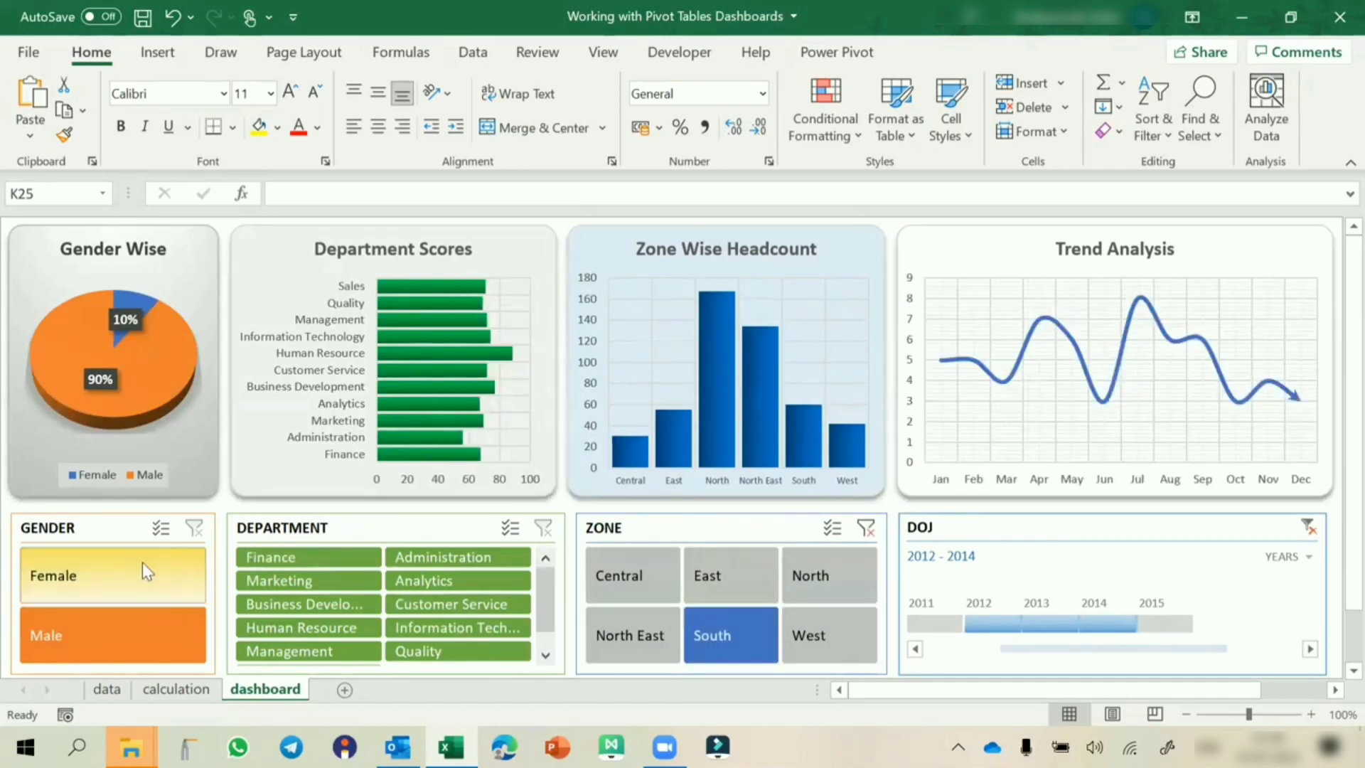
pyautogui.click(84, 633)
pyautogui.click(134, 587)
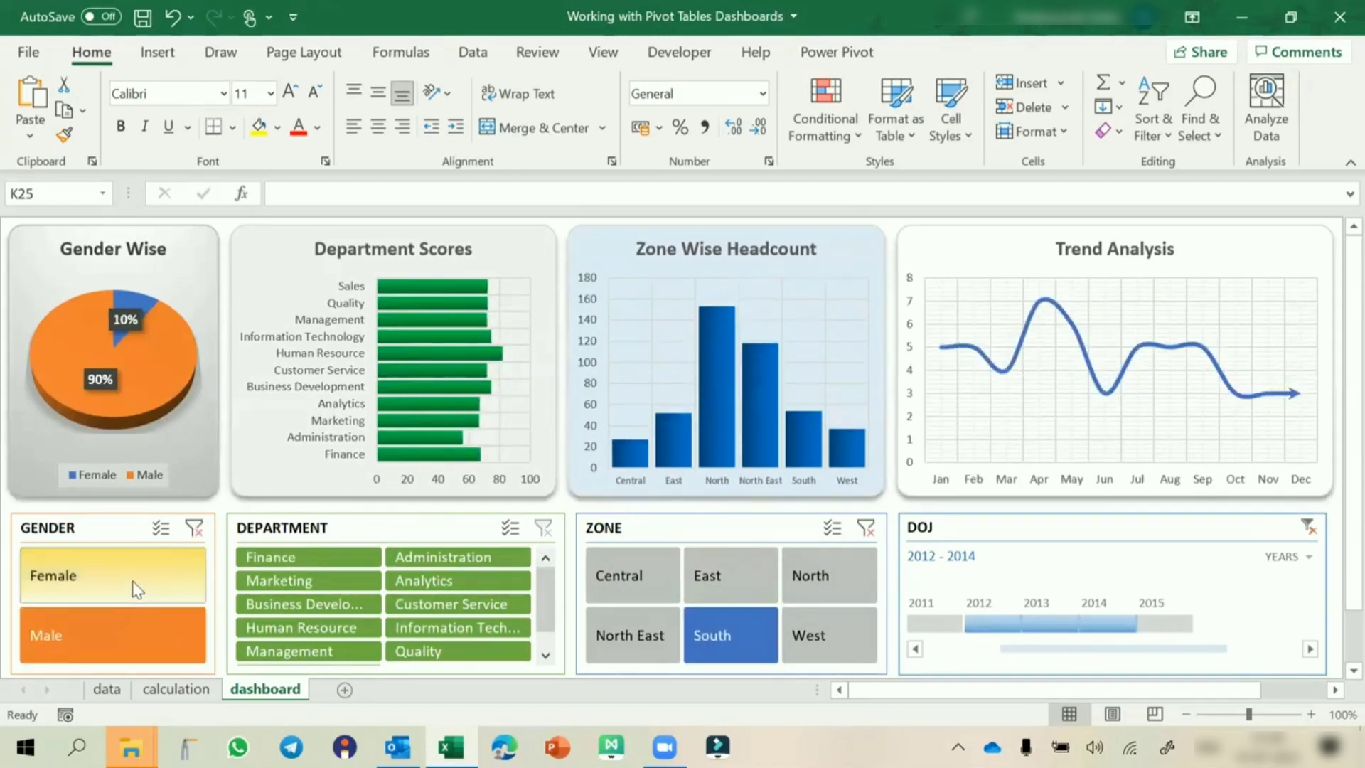
pyautogui.click(194, 528)
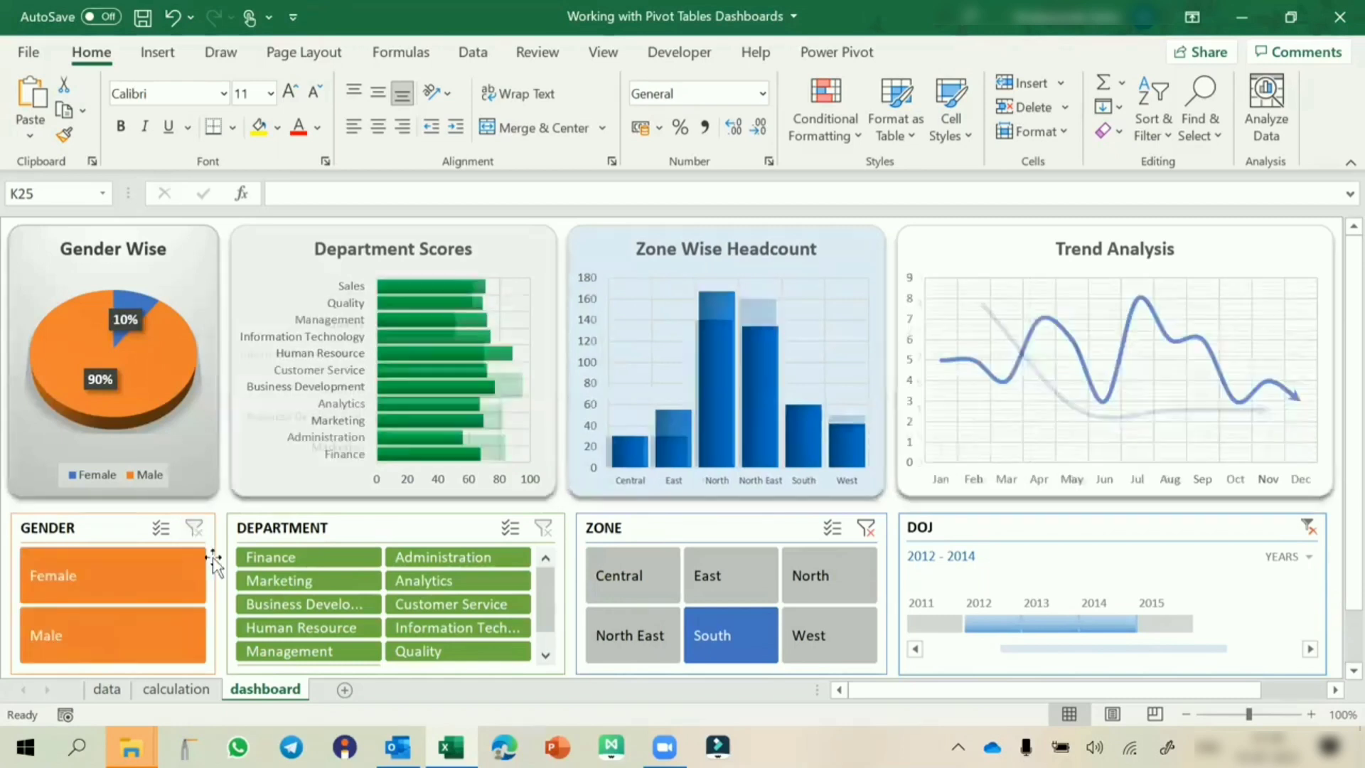
# Filter the charts by individual departments in turn, including Administration, Analytics and Customer Service
pyautogui.click(266, 562)
pyautogui.click(411, 580)
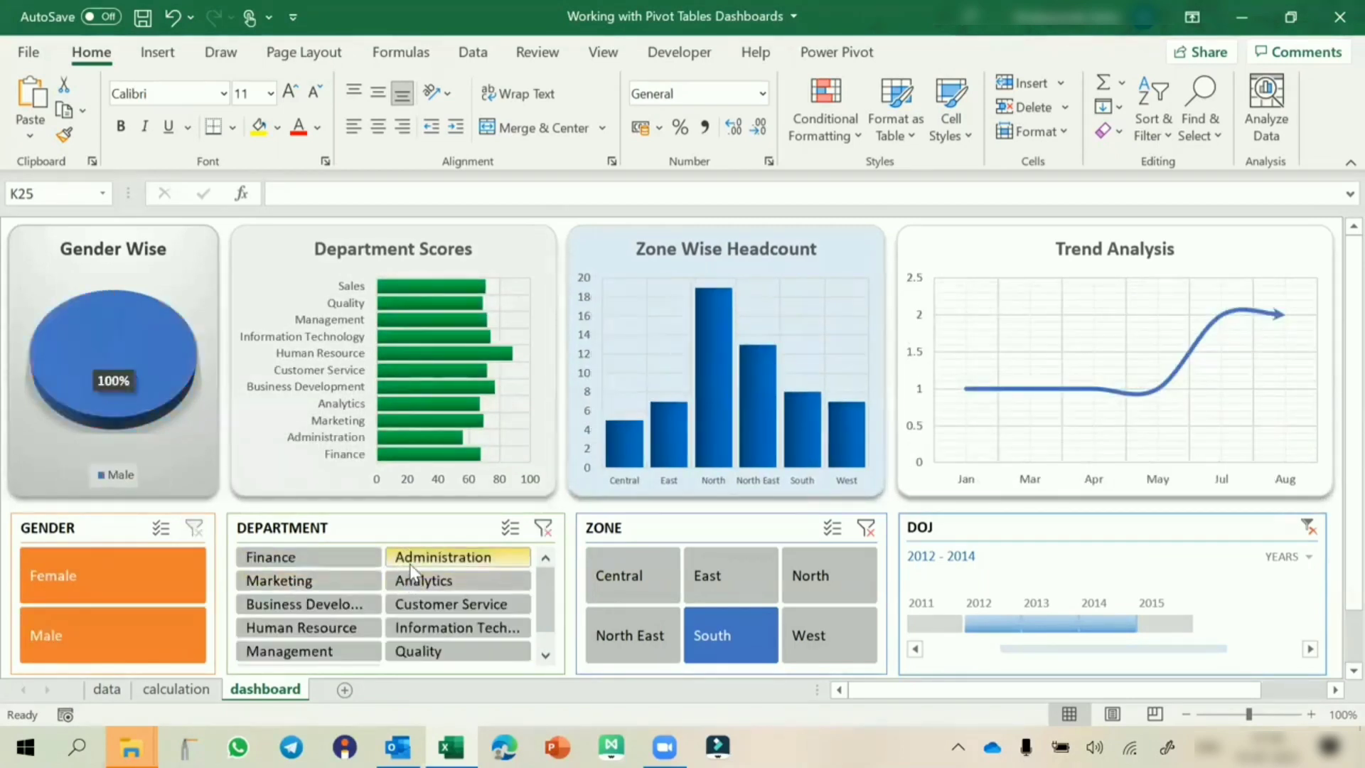
pyautogui.click(410, 605)
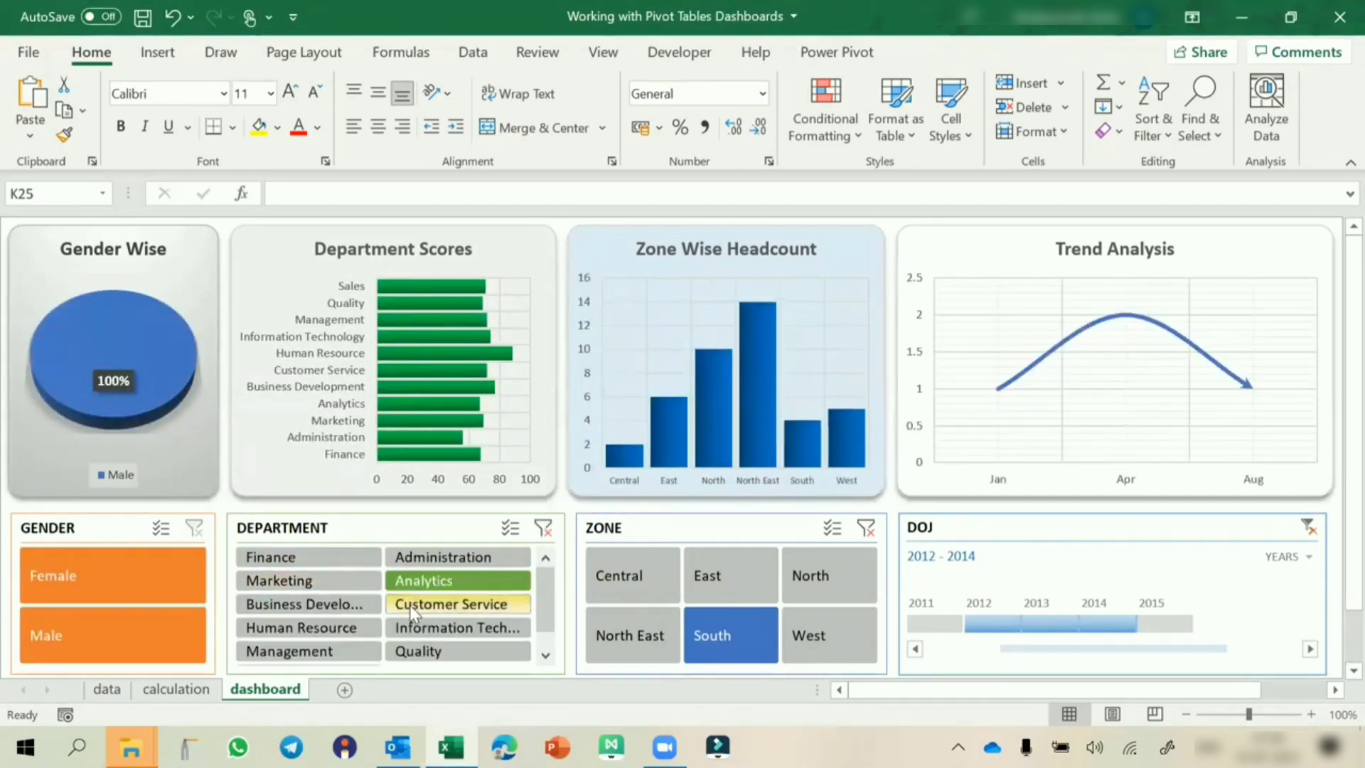
# Clear the DEPARTMENT and ZONE slicer filters and reset the DOJ timeline to all periods
pyautogui.click(544, 529)
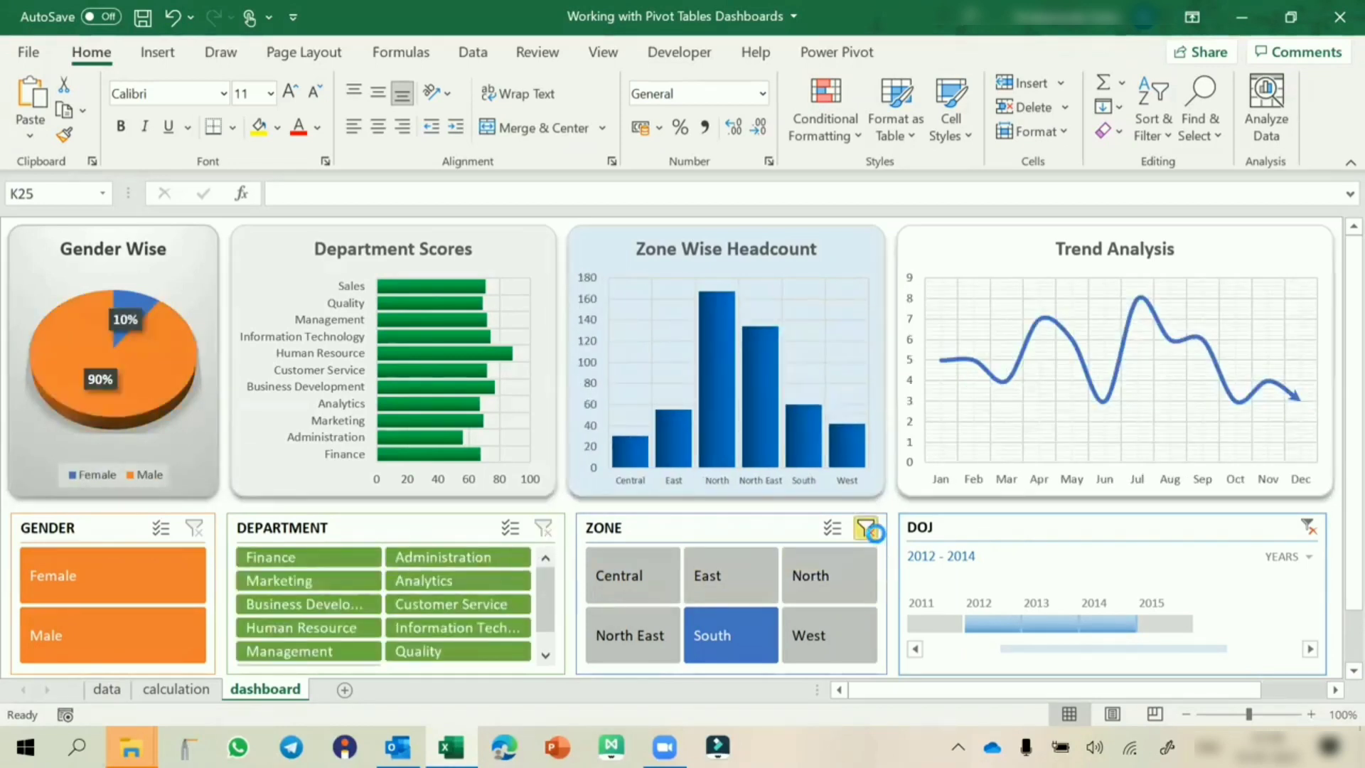
pyautogui.click(866, 528)
pyautogui.click(1307, 528)
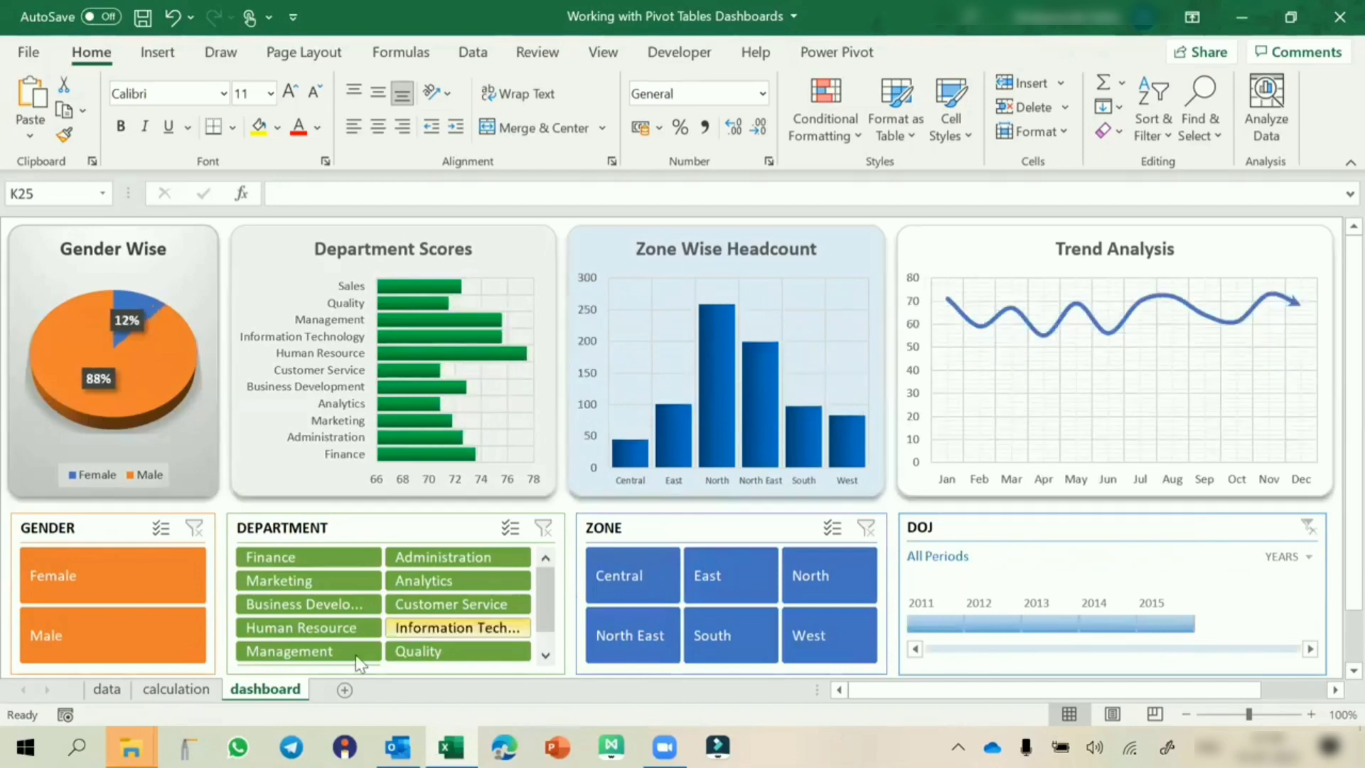
# Look over the calculation and data sheets, return to the dashboard sheet and save the workbook
pyautogui.click(197, 695)
pyautogui.click(107, 690)
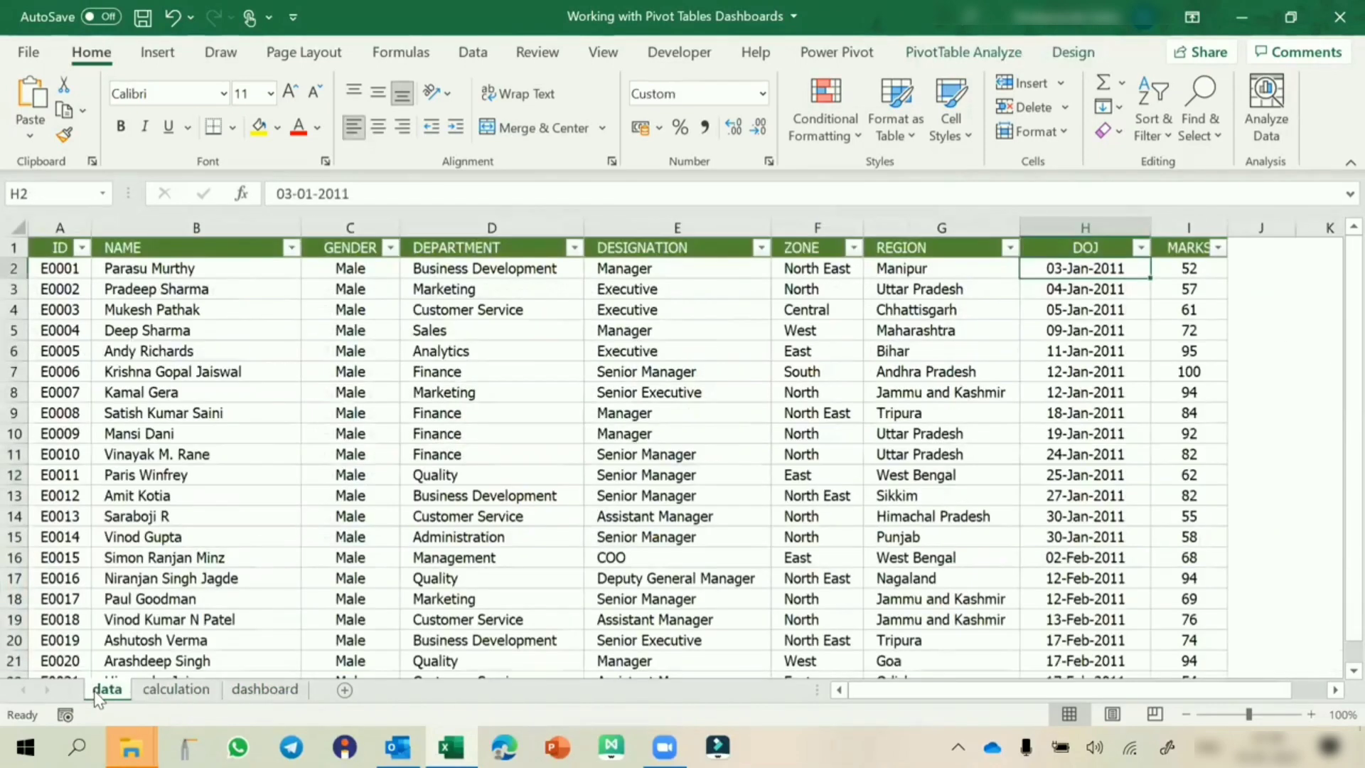
pyautogui.click(263, 689)
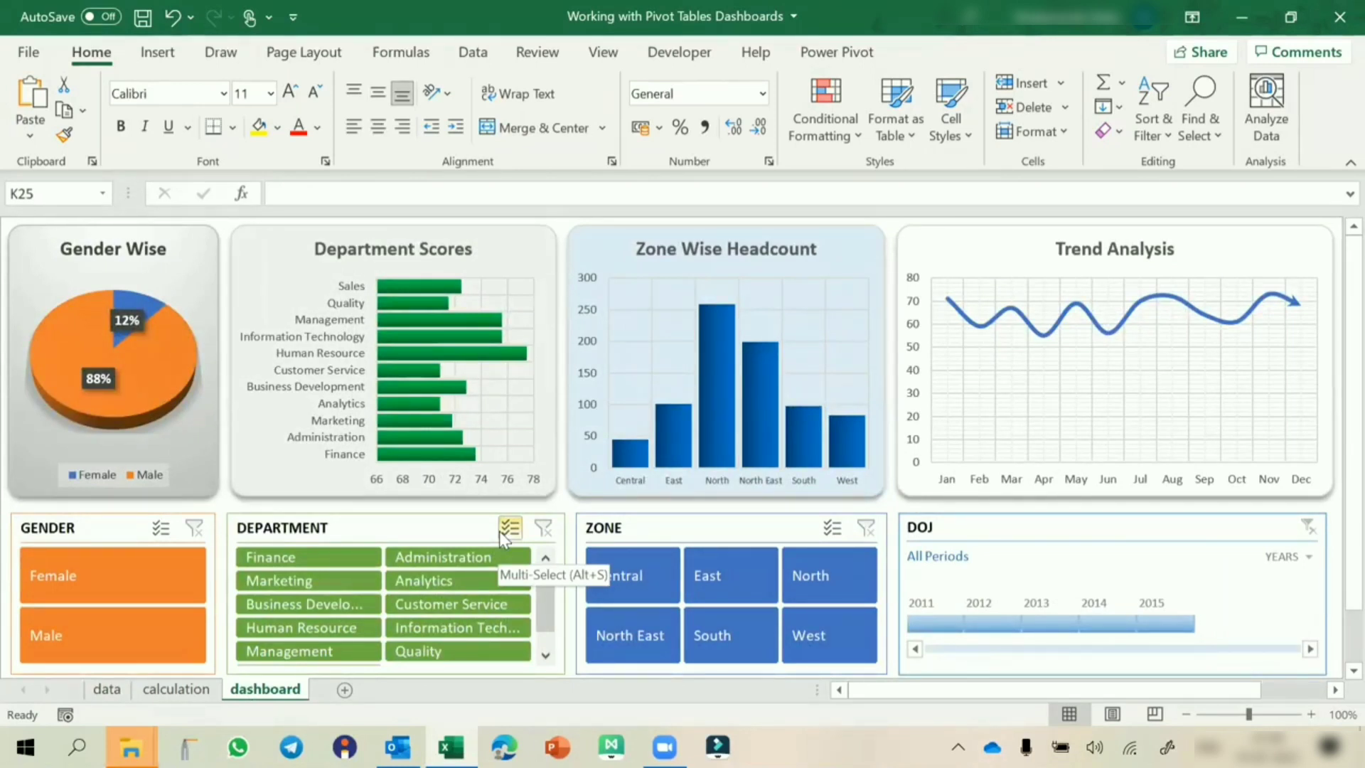
pyautogui.hotkey('ctrl', 's')
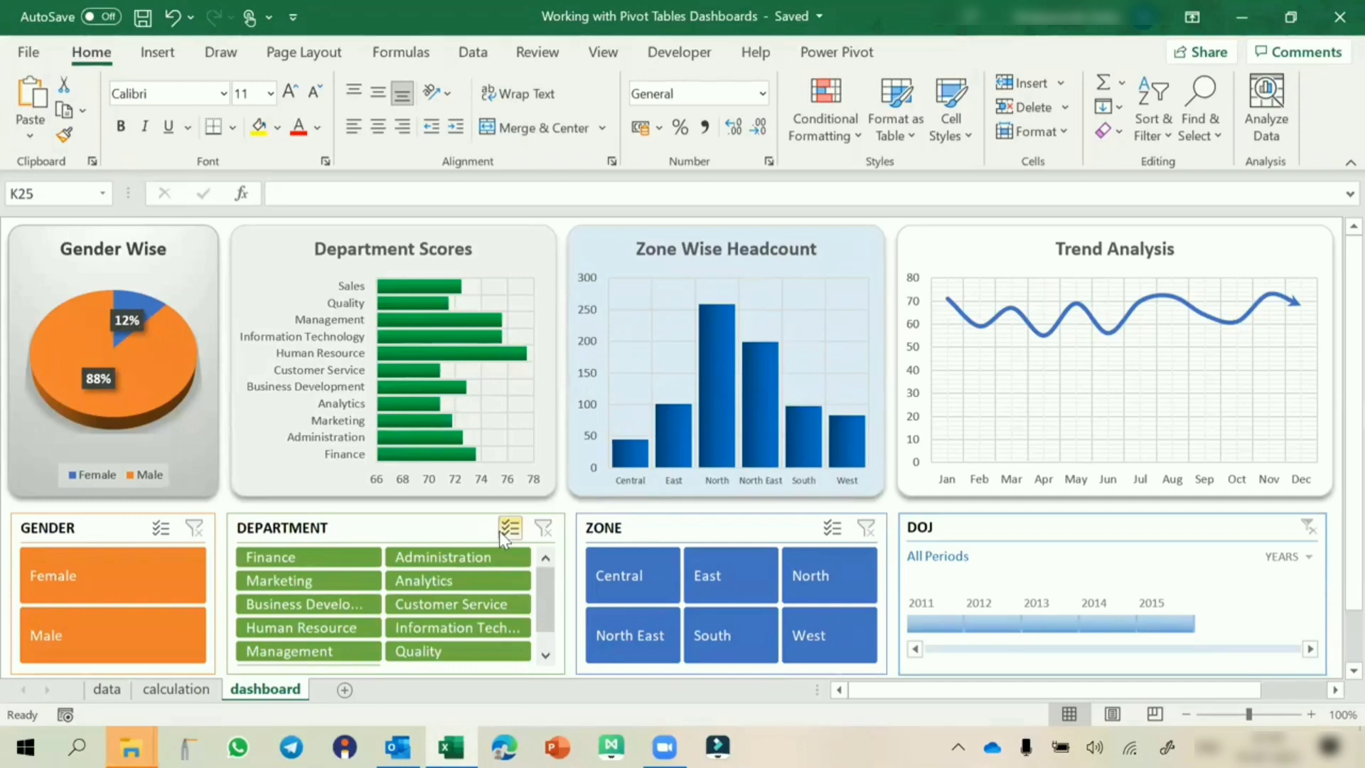
# Examine the source employee records on the data sheet
pyautogui.click(500, 529)
pyautogui.click(541, 533)
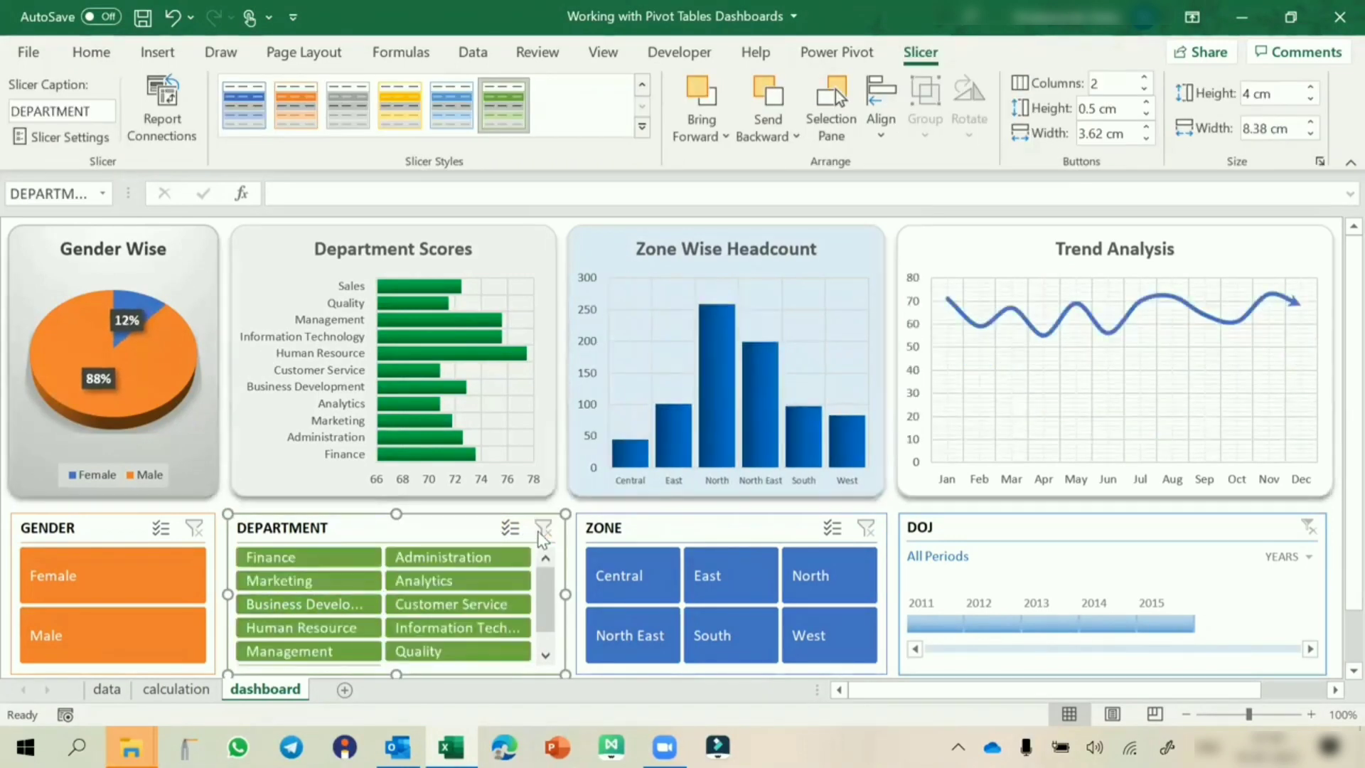
pyautogui.click(106, 690)
pyautogui.click(213, 414)
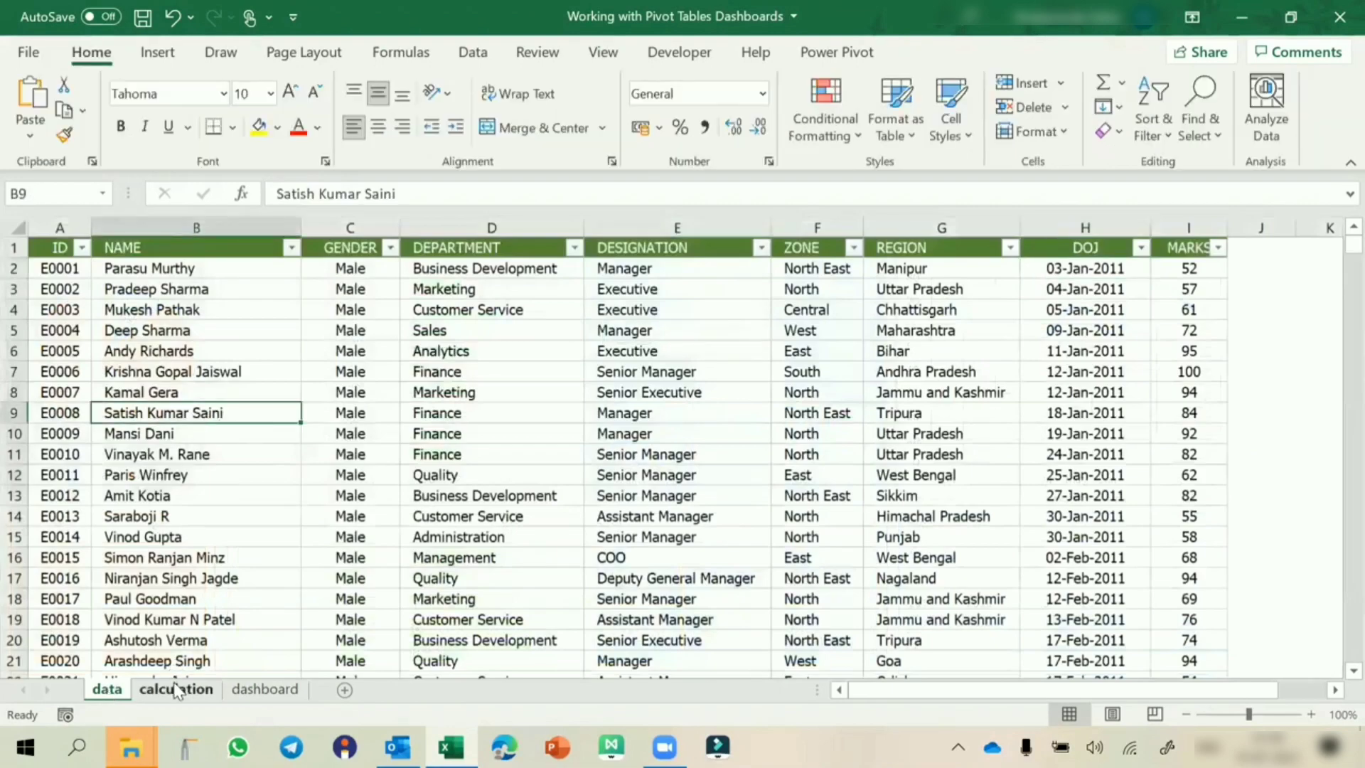
# Examine the gender, department, zone and DOJ pivot tables on the calculation sheet
pyautogui.click(176, 690)
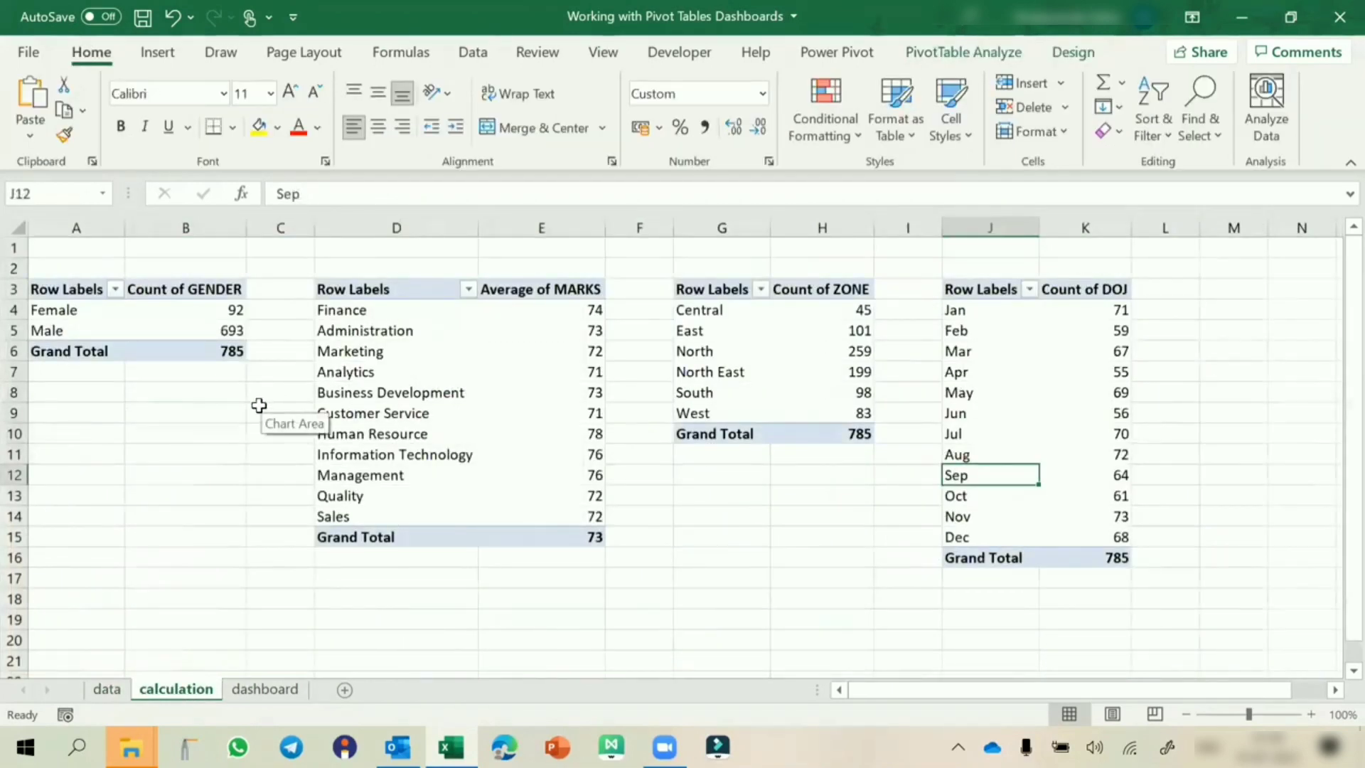
pyautogui.click(184, 331)
pyautogui.click(402, 331)
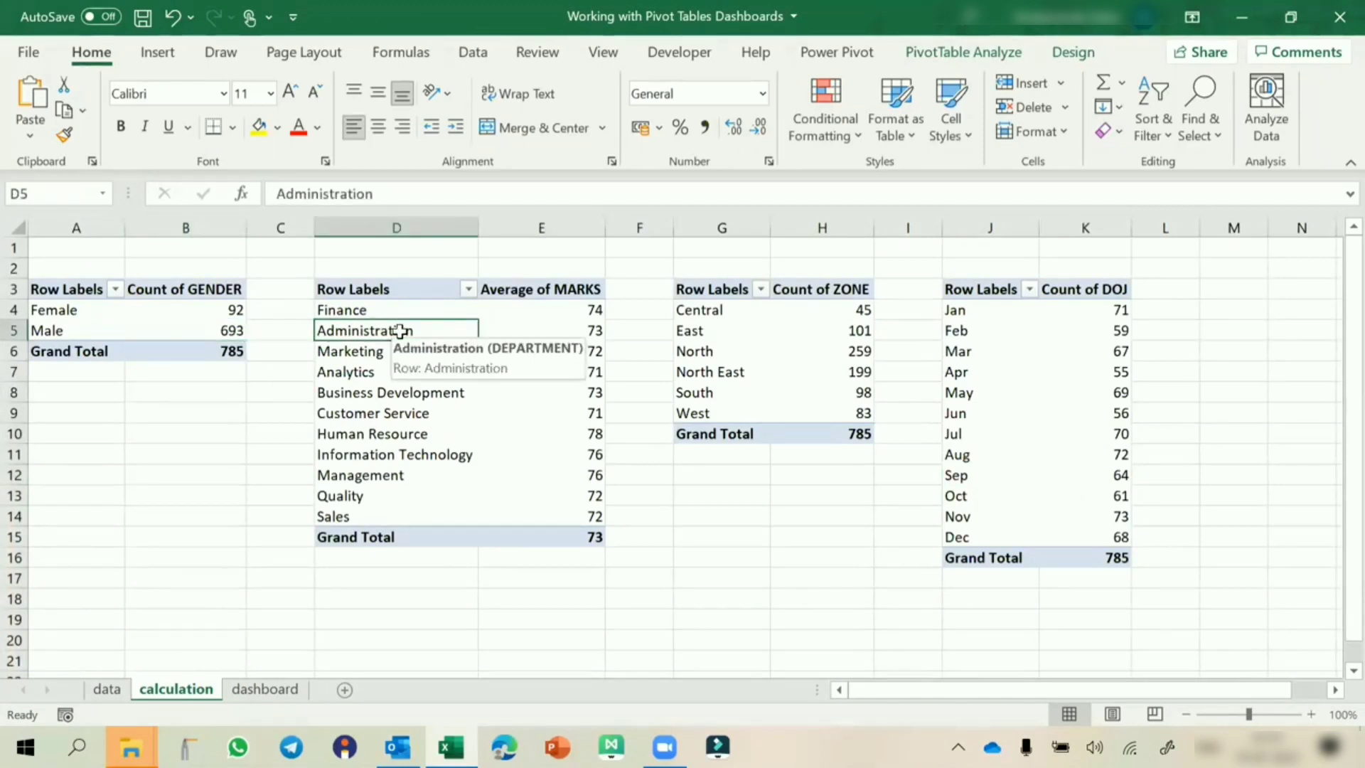
pyautogui.click(135, 313)
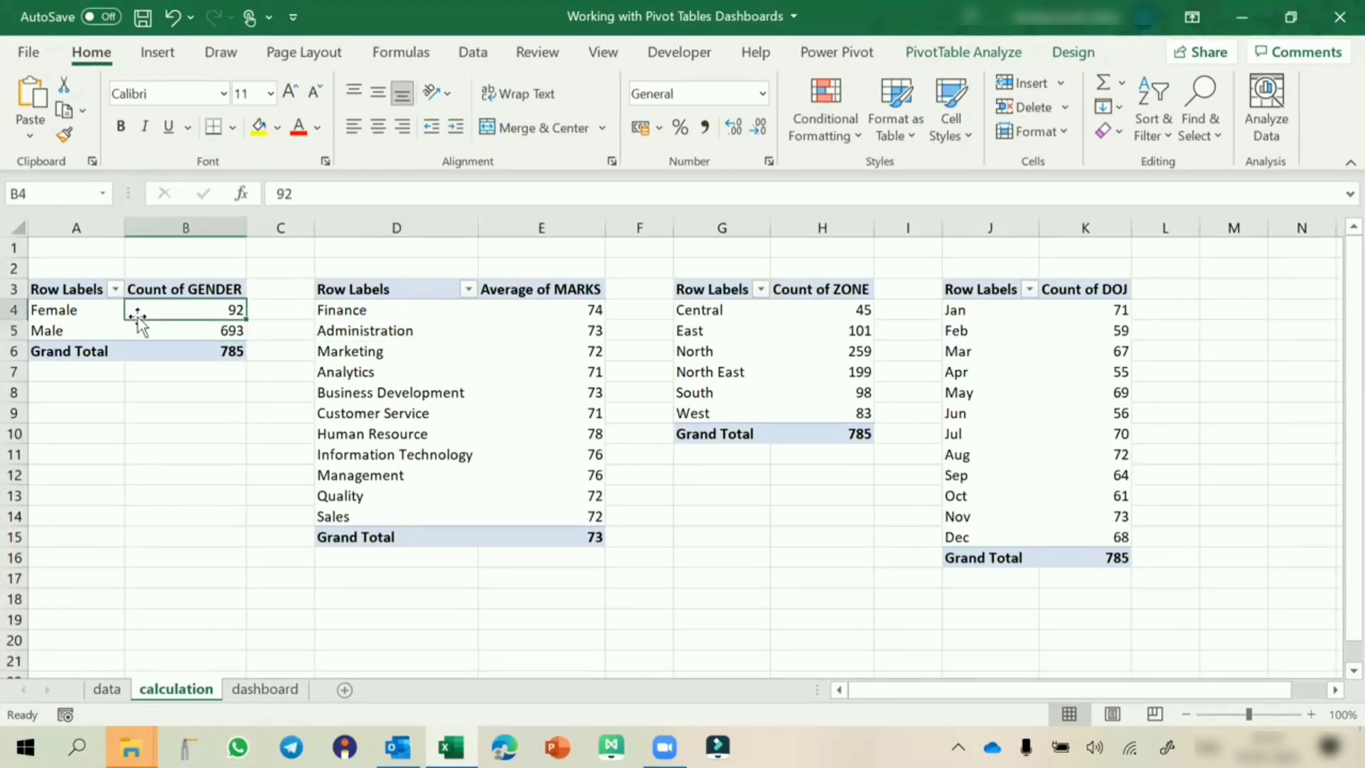
pyautogui.click(414, 315)
pyautogui.click(736, 339)
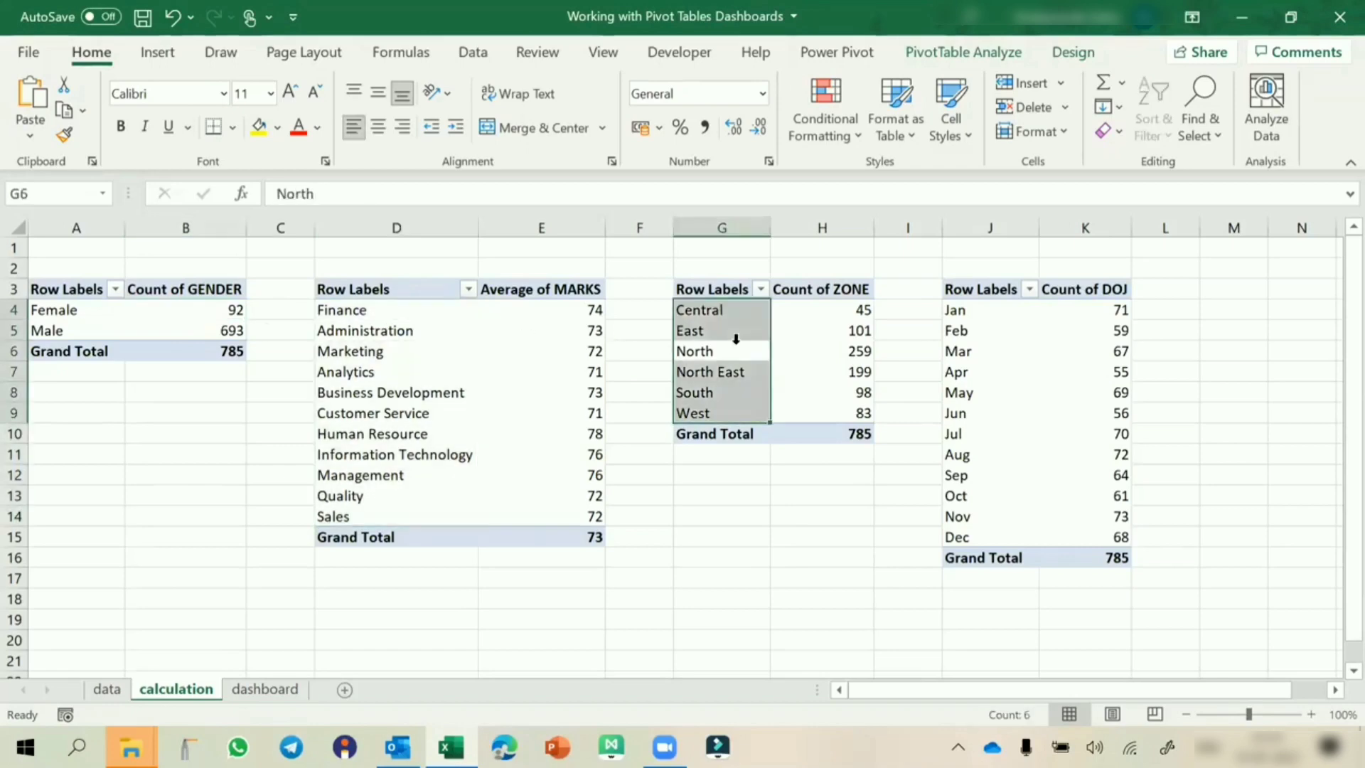
pyautogui.click(1032, 336)
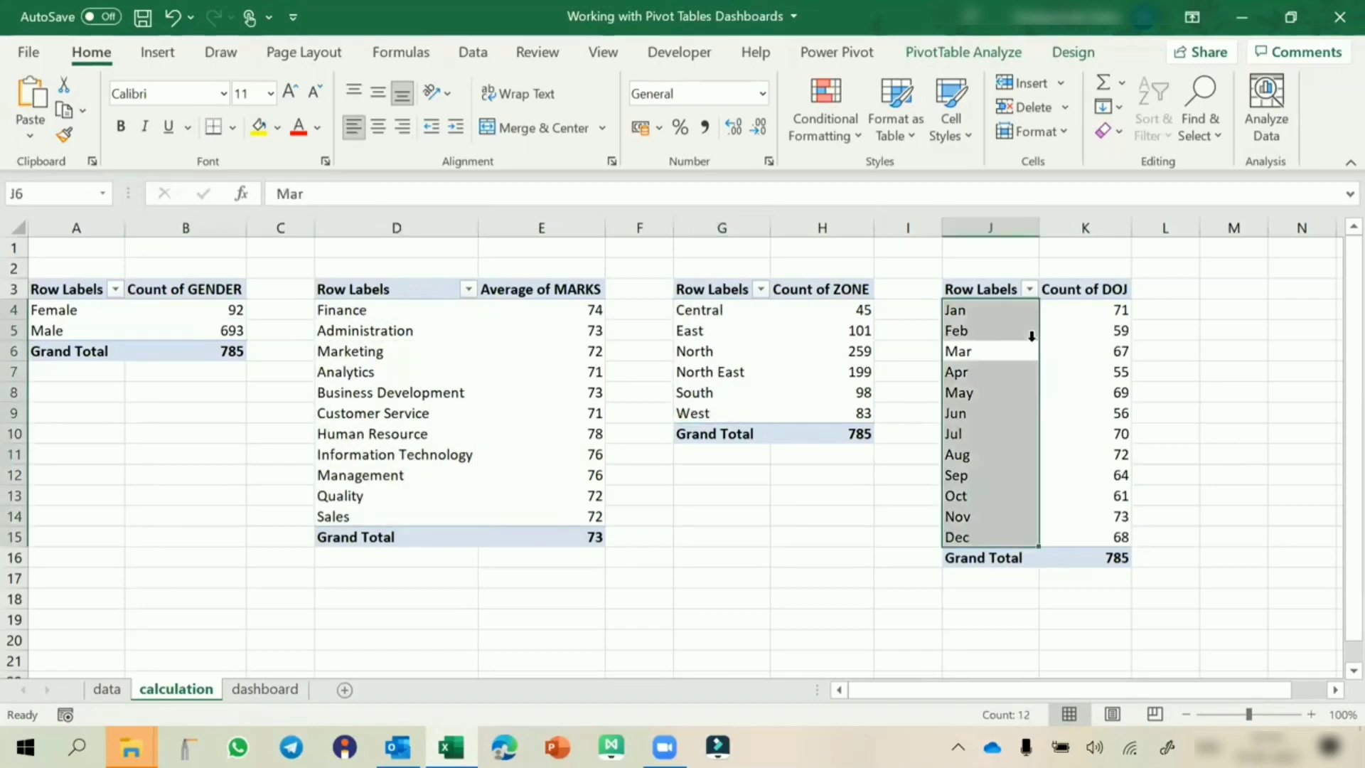
# Return to the dashboard sheet and check which reports the GENDER slicer is connected to
pyautogui.click(268, 689)
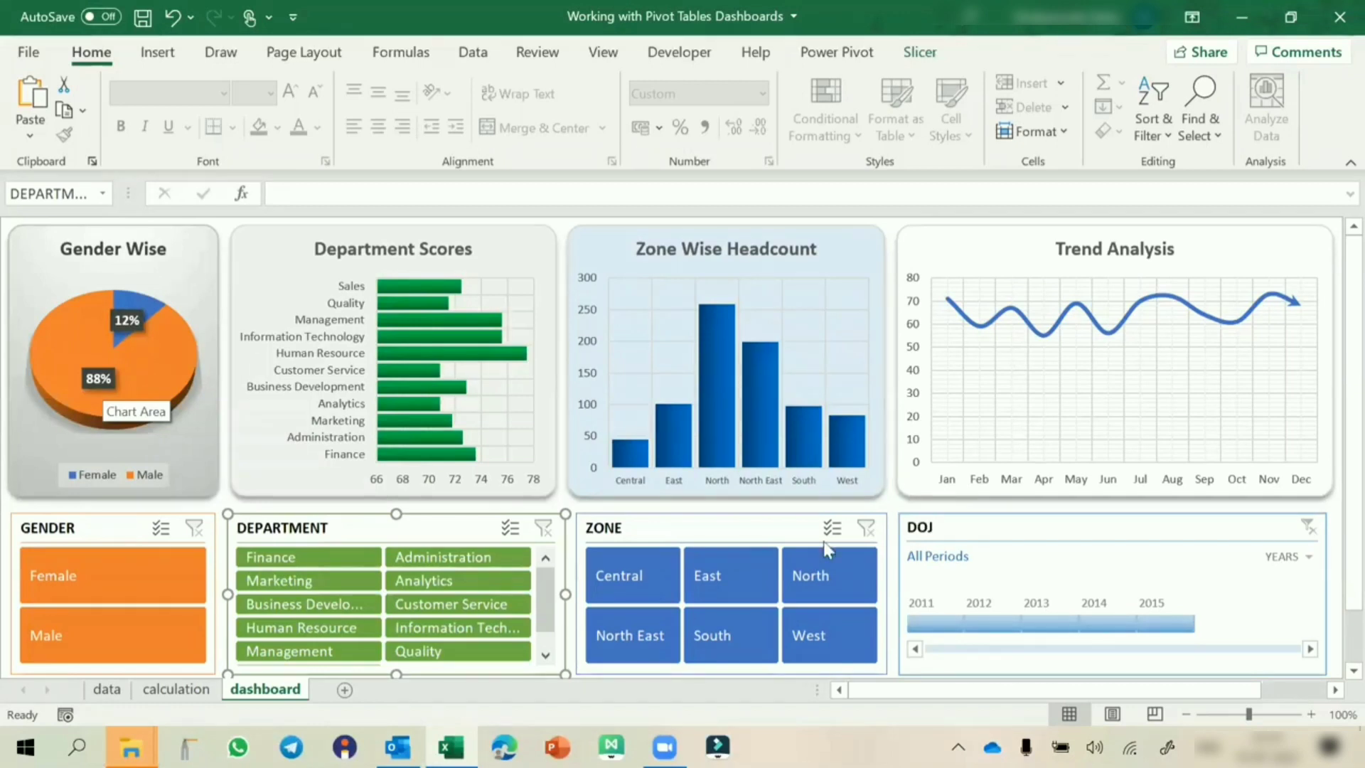
pyautogui.click(116, 543)
pyautogui.rightClick(114, 537)
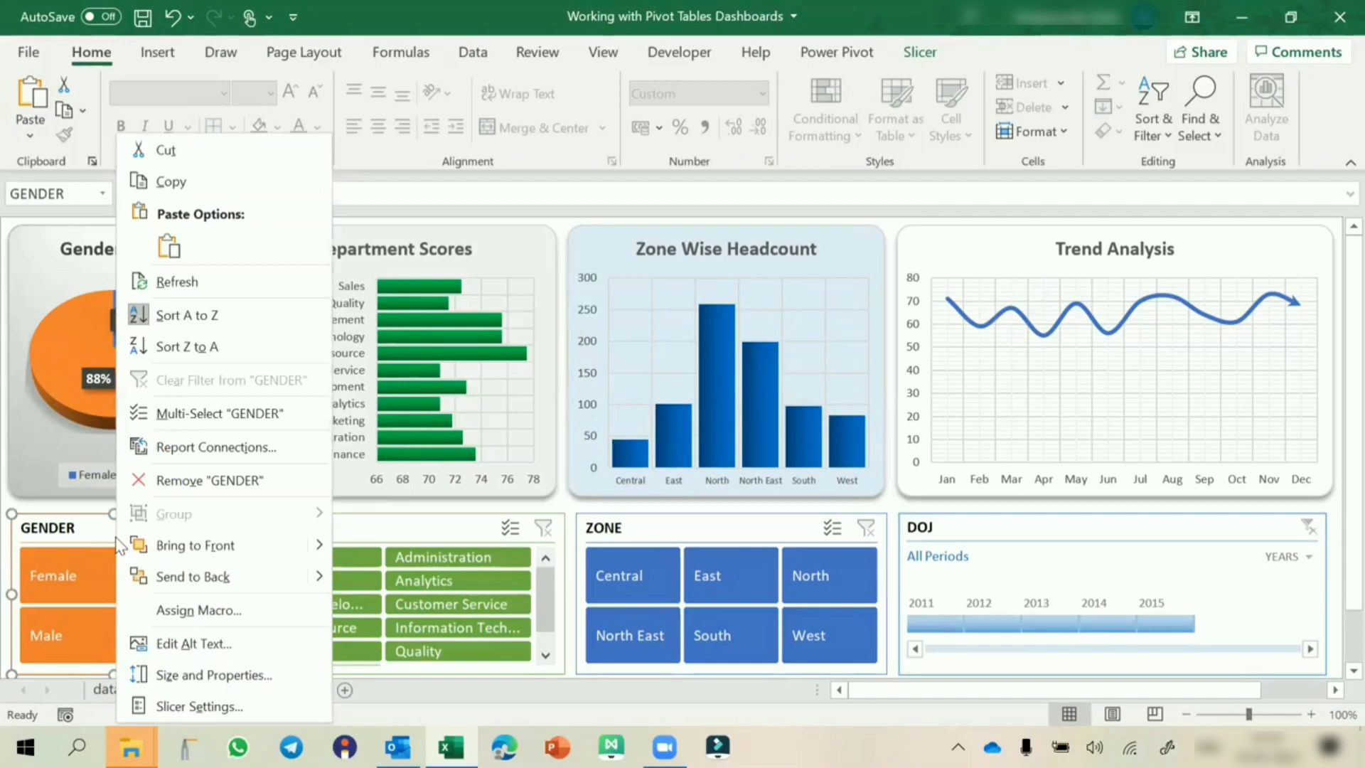
pyautogui.click(240, 445)
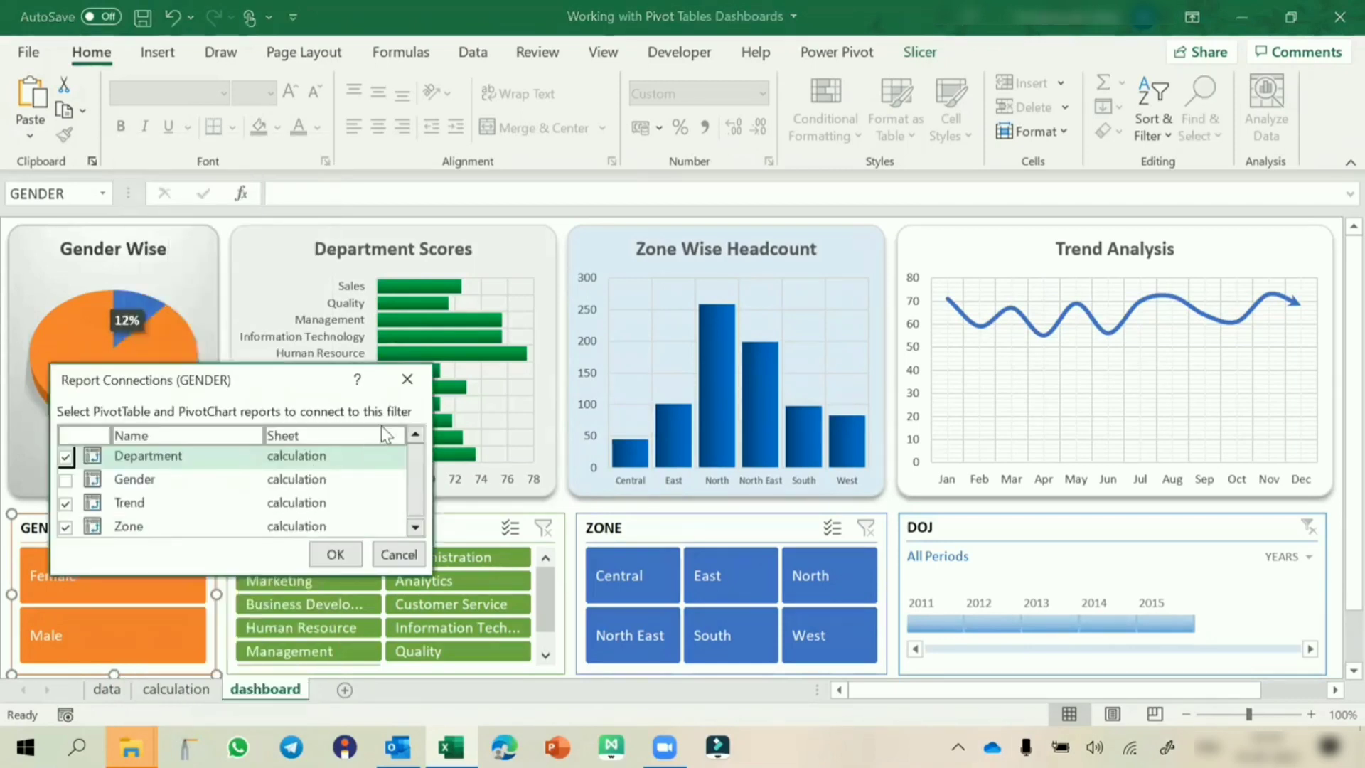
pyautogui.click(406, 379)
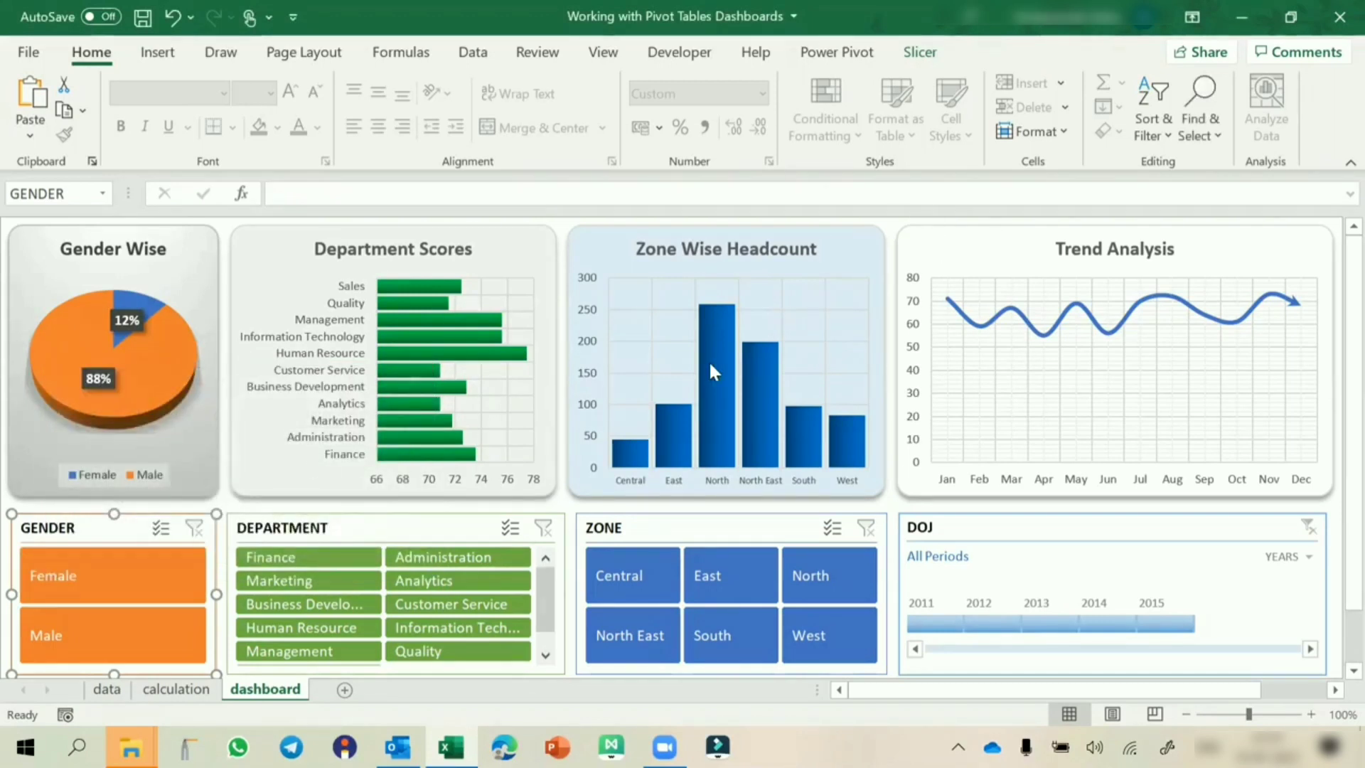
# Filter the dashboard to Female, recheck the GENDER slicer's report connections and clear the gender filter
pyautogui.click(119, 578)
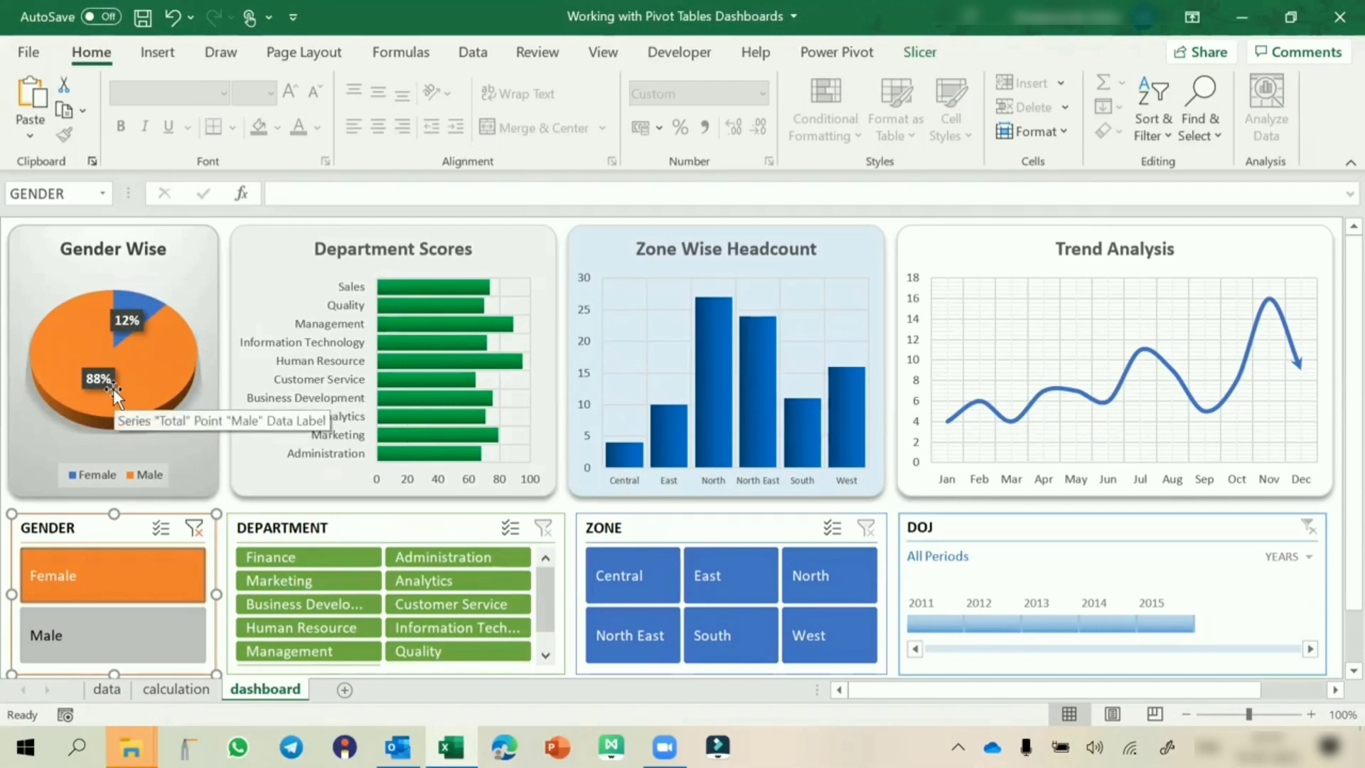
pyautogui.rightClick(117, 541)
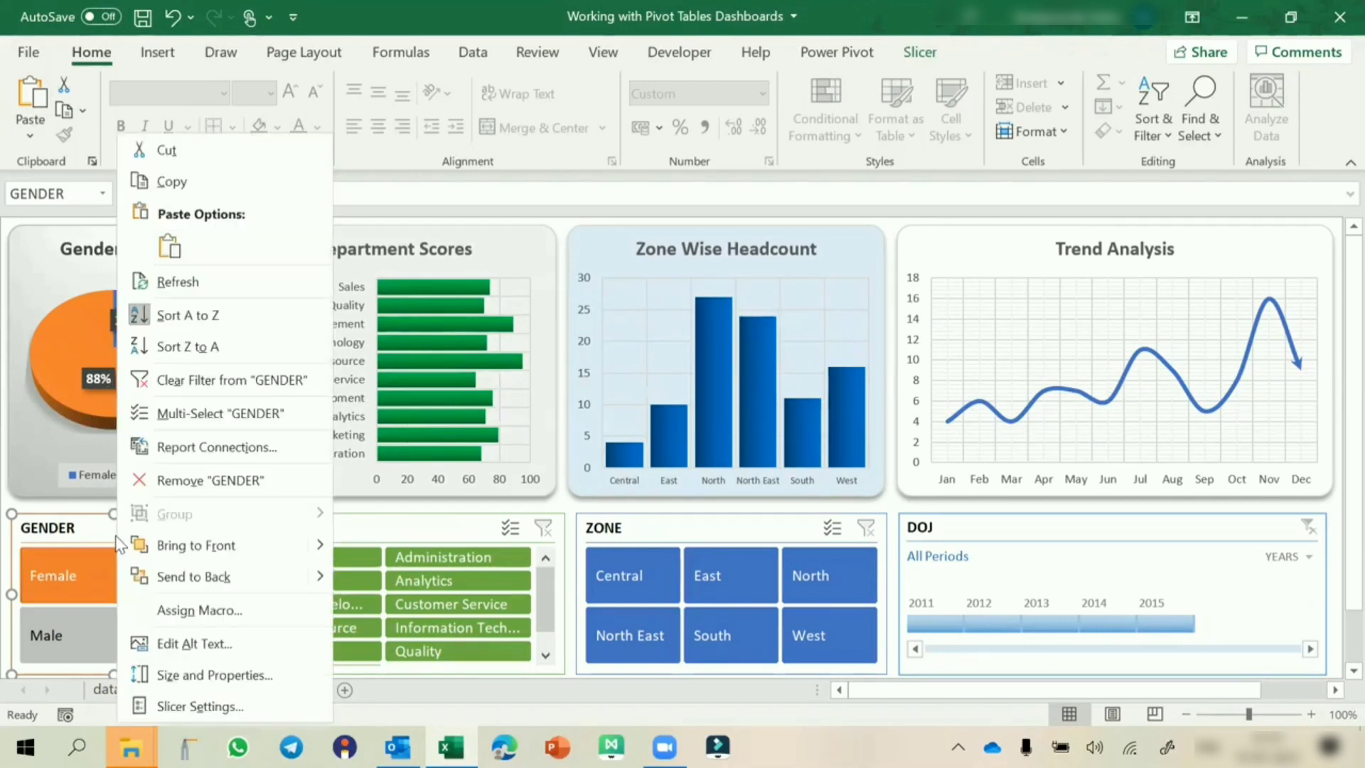
pyautogui.click(229, 437)
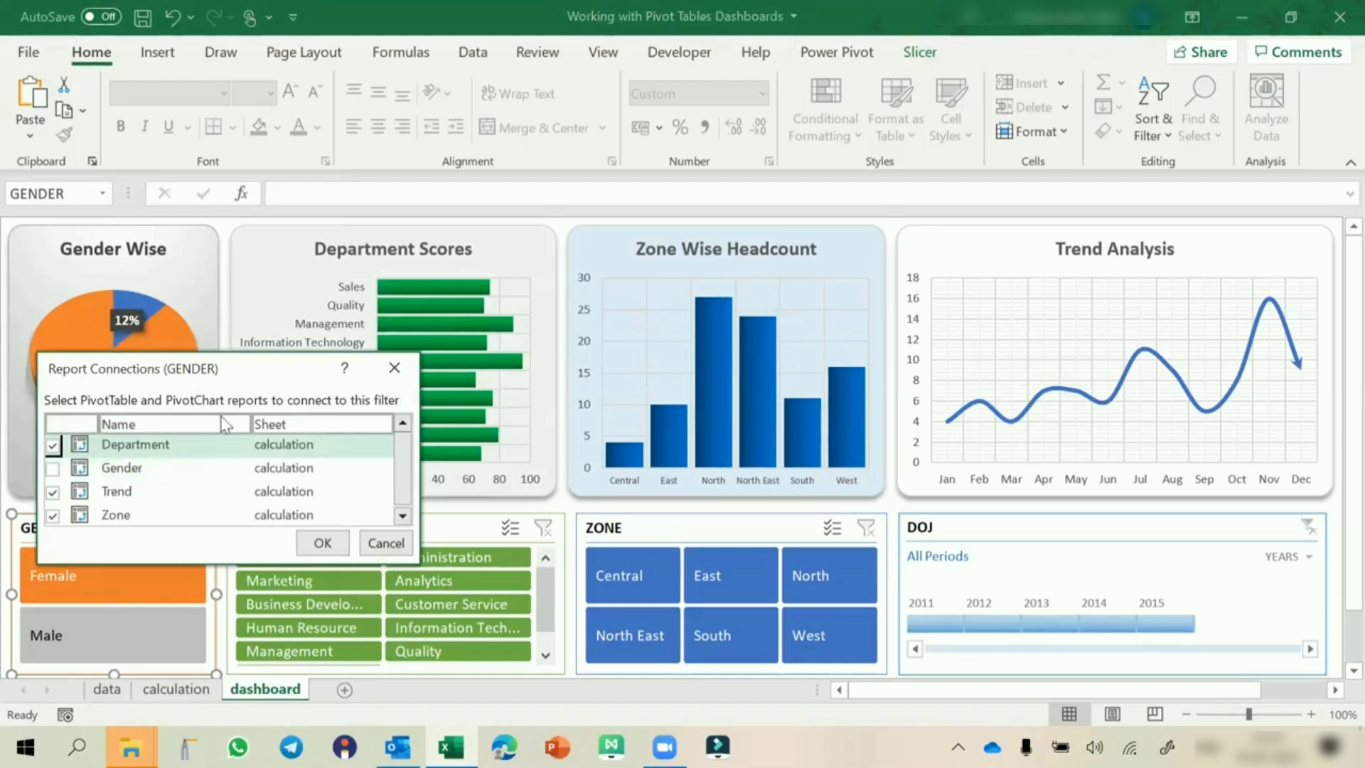
pyautogui.click(394, 367)
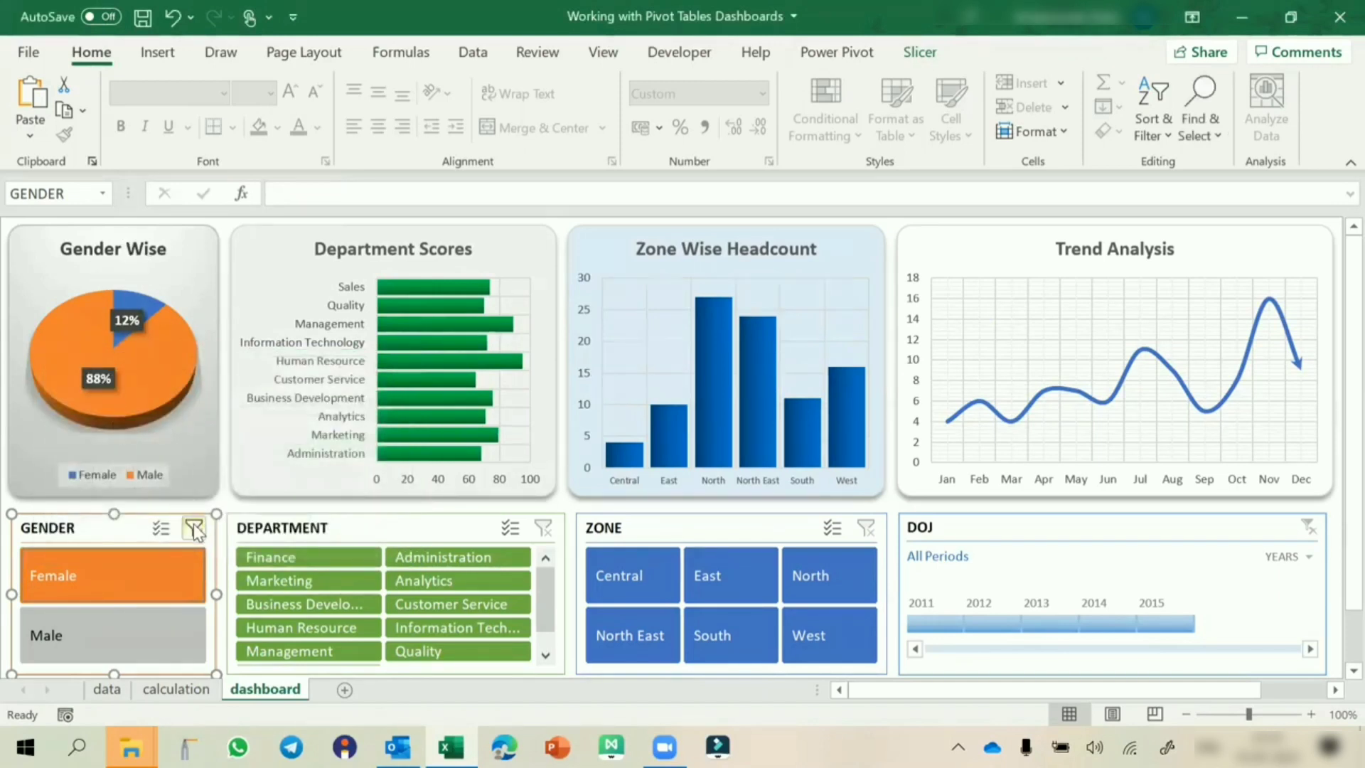
pyautogui.click(194, 528)
# Filter the dashboard to the Finance department
pyautogui.click(338, 530)
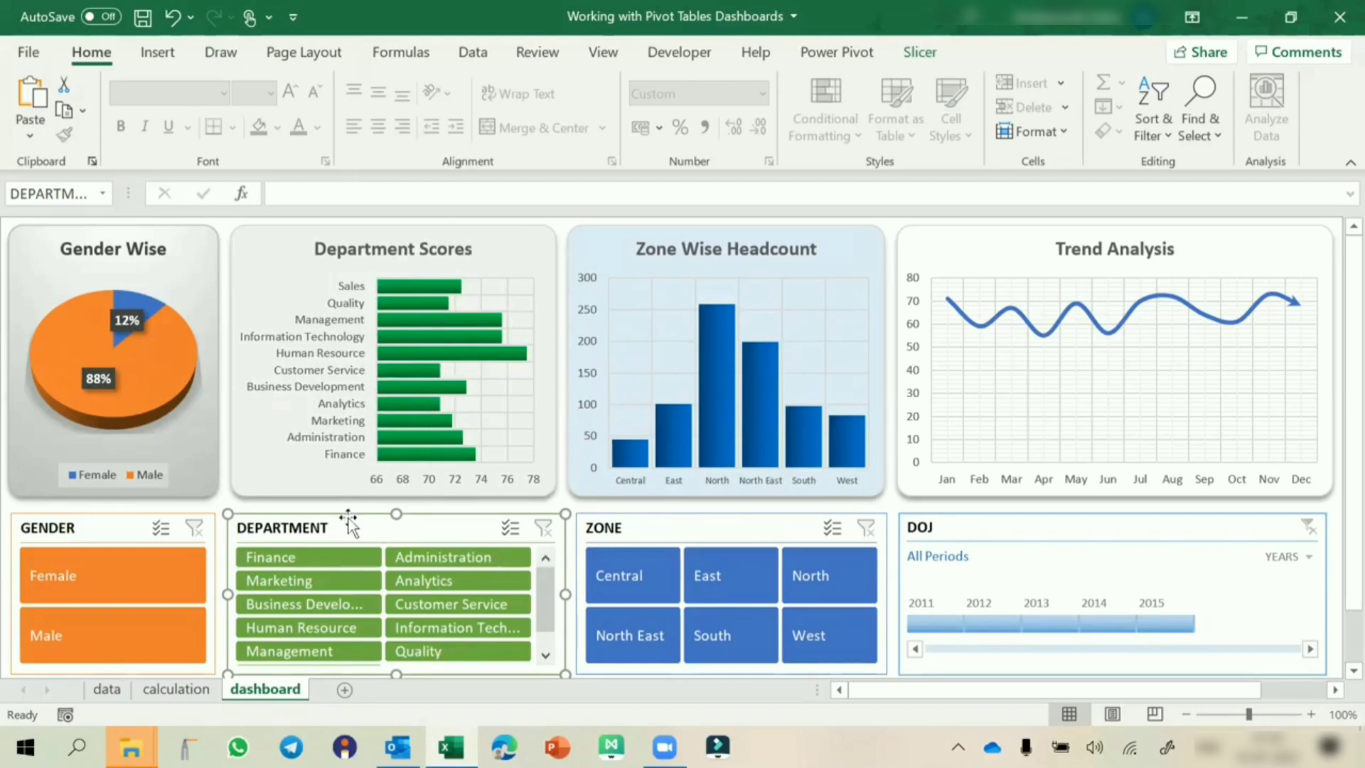
pyautogui.click(338, 556)
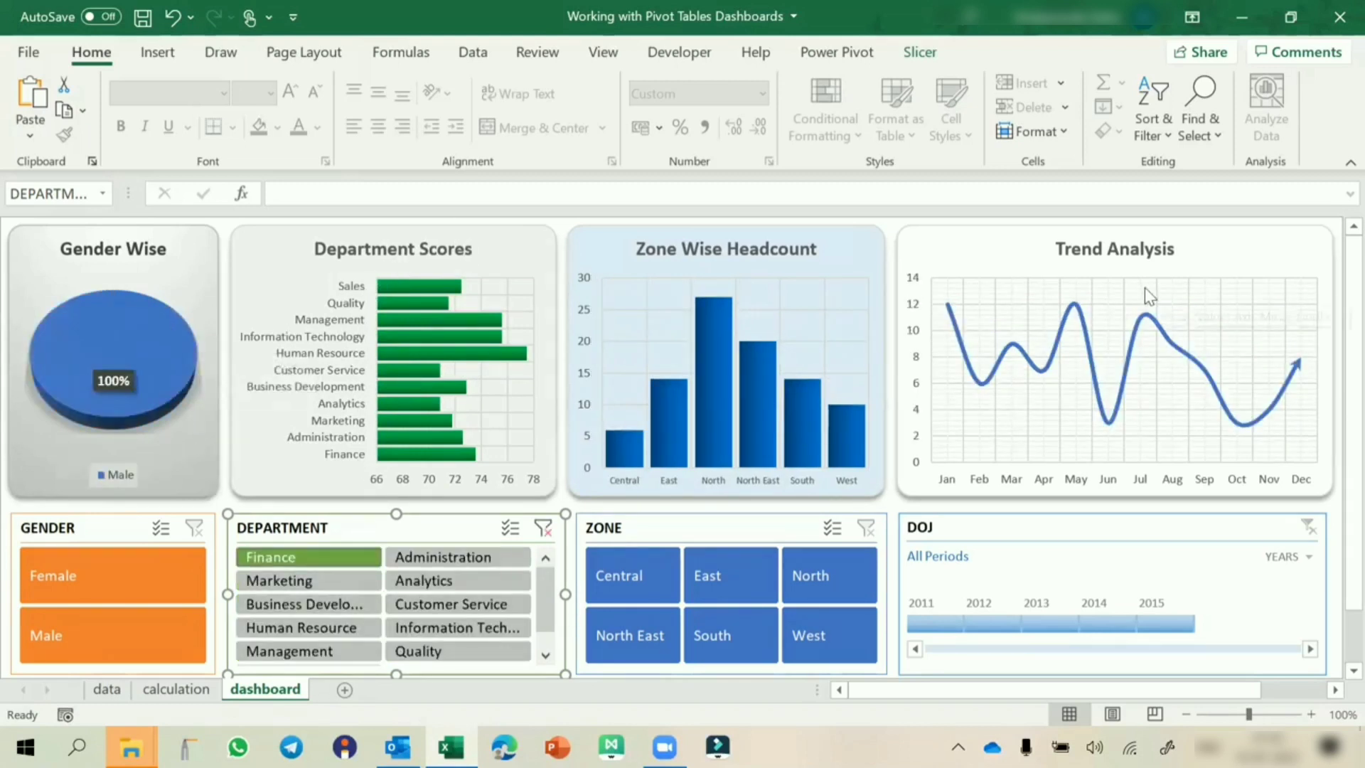
# Clear the Finance department filter and test the DOJ timeline with 2012 and 2011, resetting it to all periods
pyautogui.click(544, 528)
pyautogui.click(1002, 525)
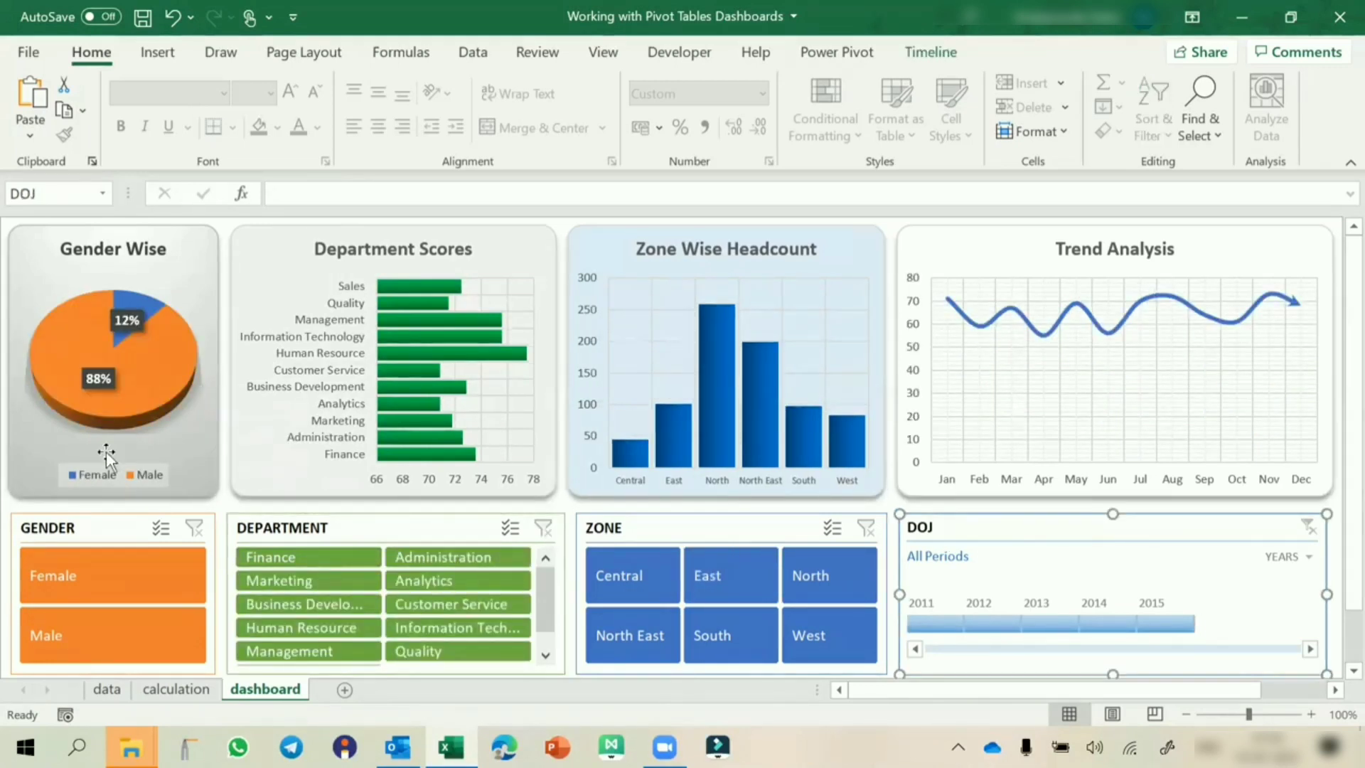
pyautogui.click(987, 616)
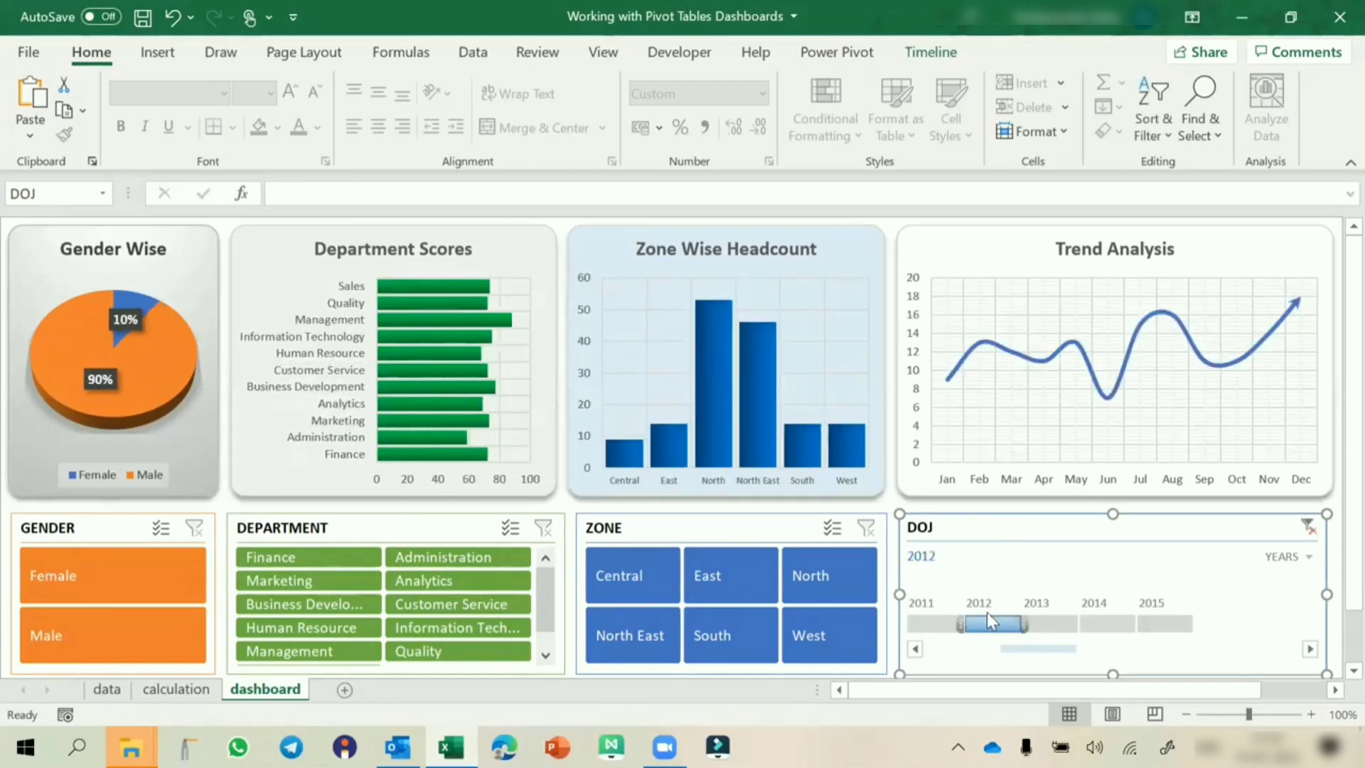
pyautogui.click(932, 625)
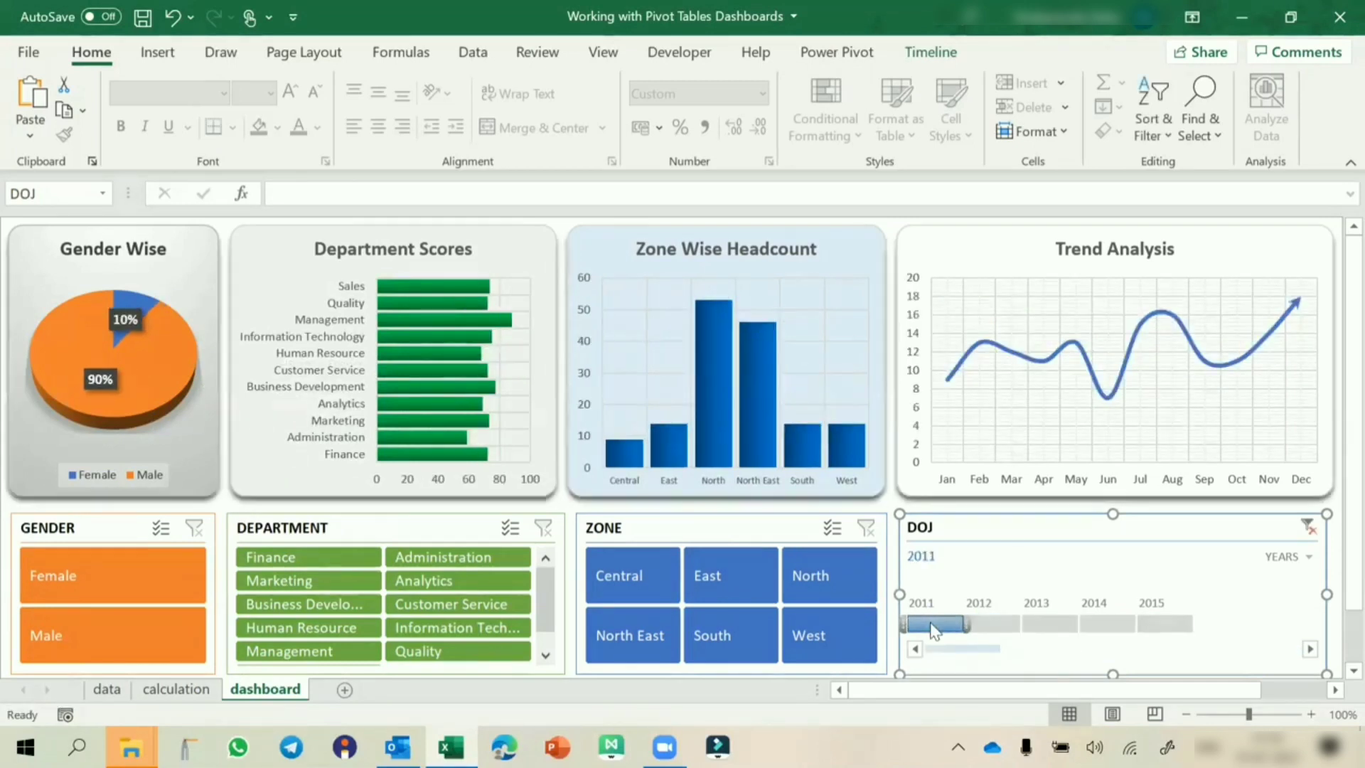
pyautogui.click(1309, 528)
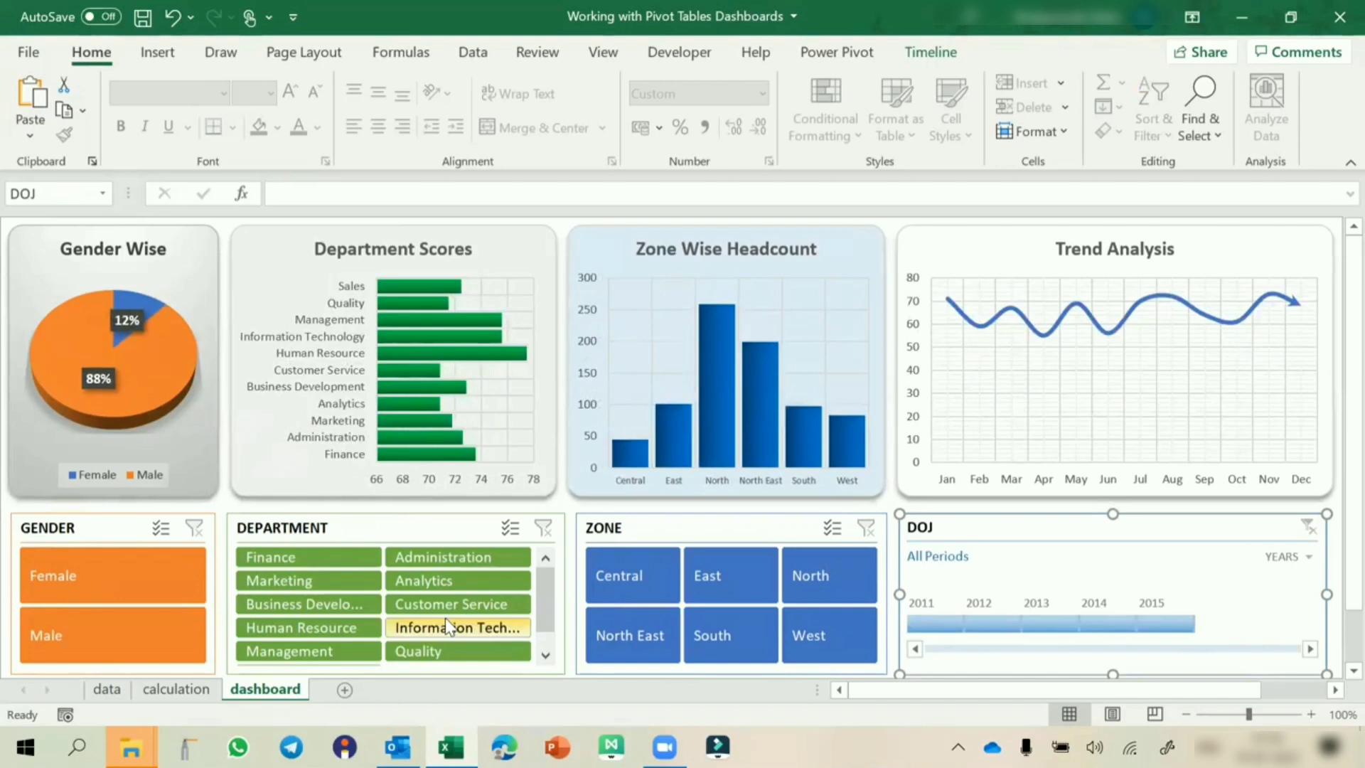
# Filter the dashboard to Human Resource and try the South, North, East, Central and West zones one after another
pyautogui.click(278, 622)
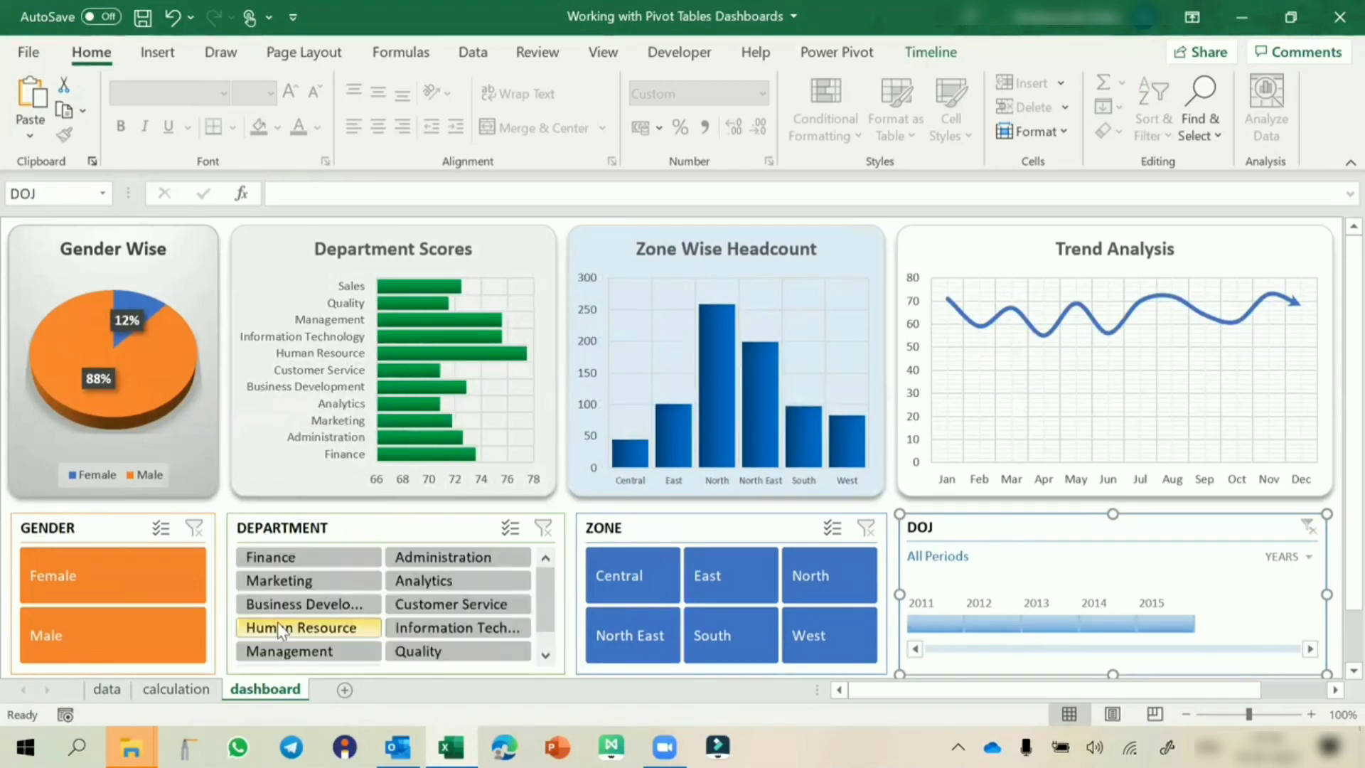
pyautogui.click(730, 617)
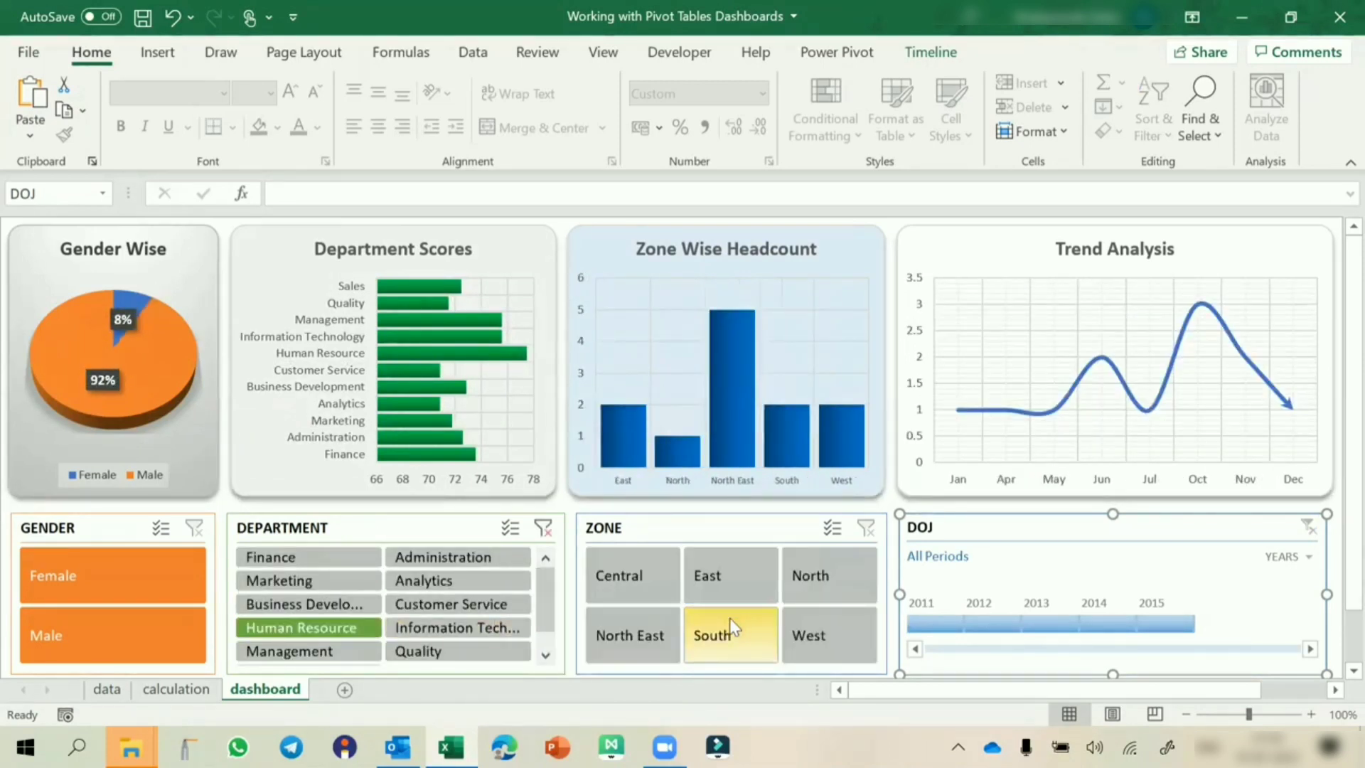
pyautogui.click(796, 578)
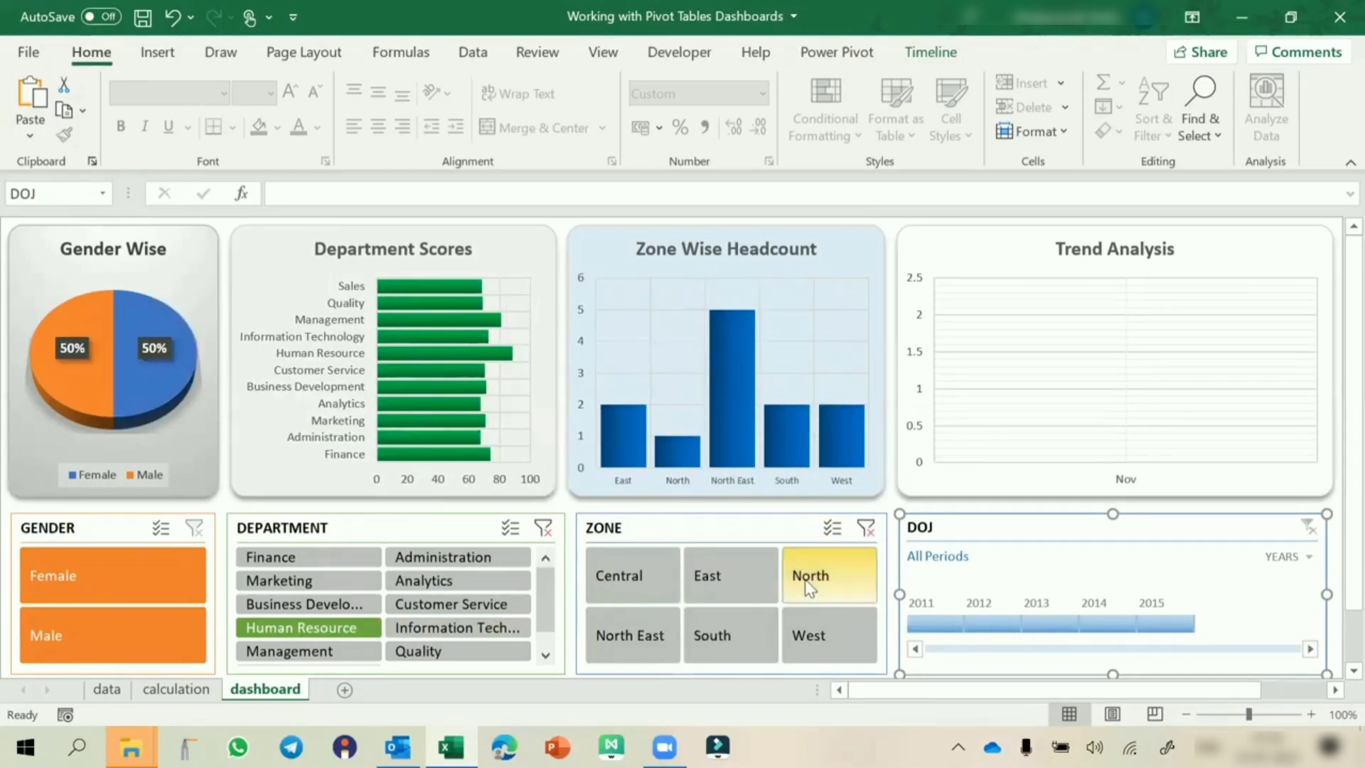
pyautogui.click(732, 583)
pyautogui.click(654, 583)
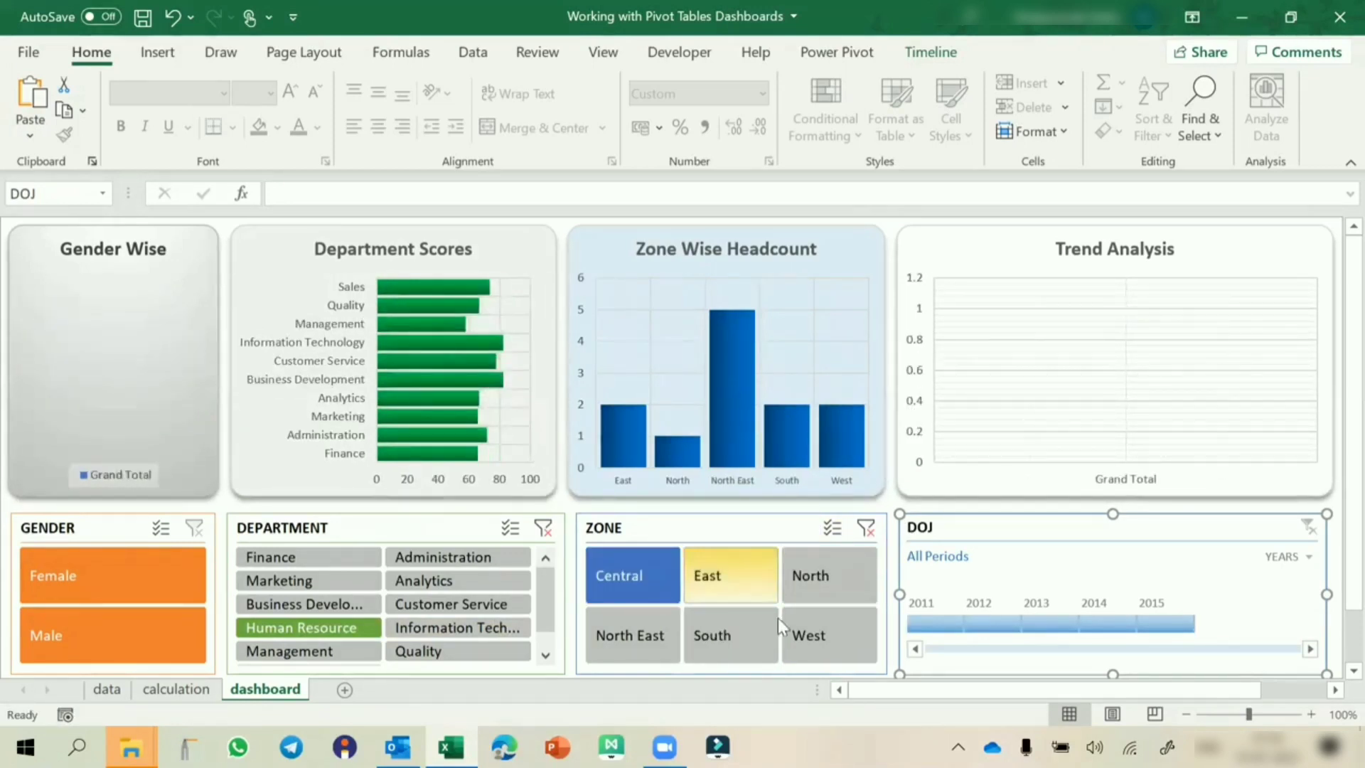
pyautogui.click(832, 629)
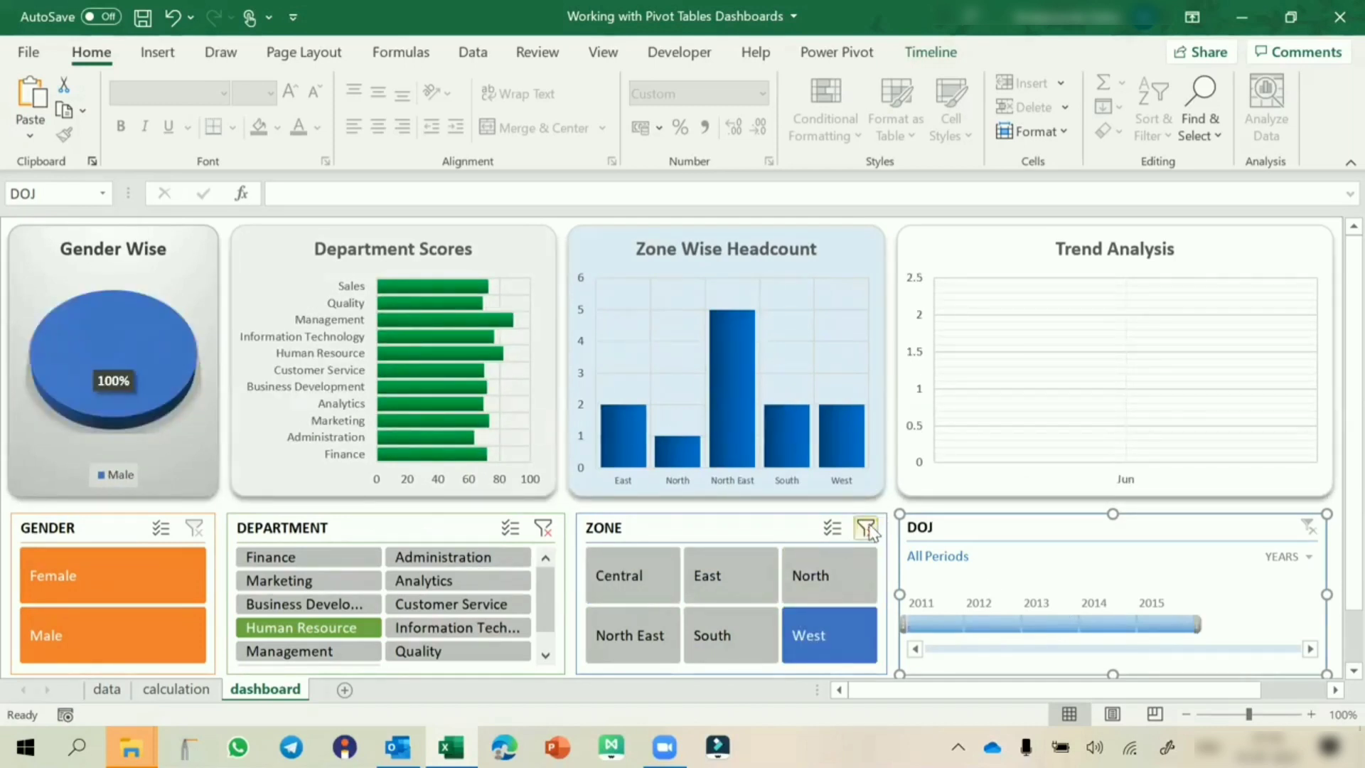
# Clear the zone and department filters and save the workbook
pyautogui.click(868, 528)
pyautogui.click(544, 529)
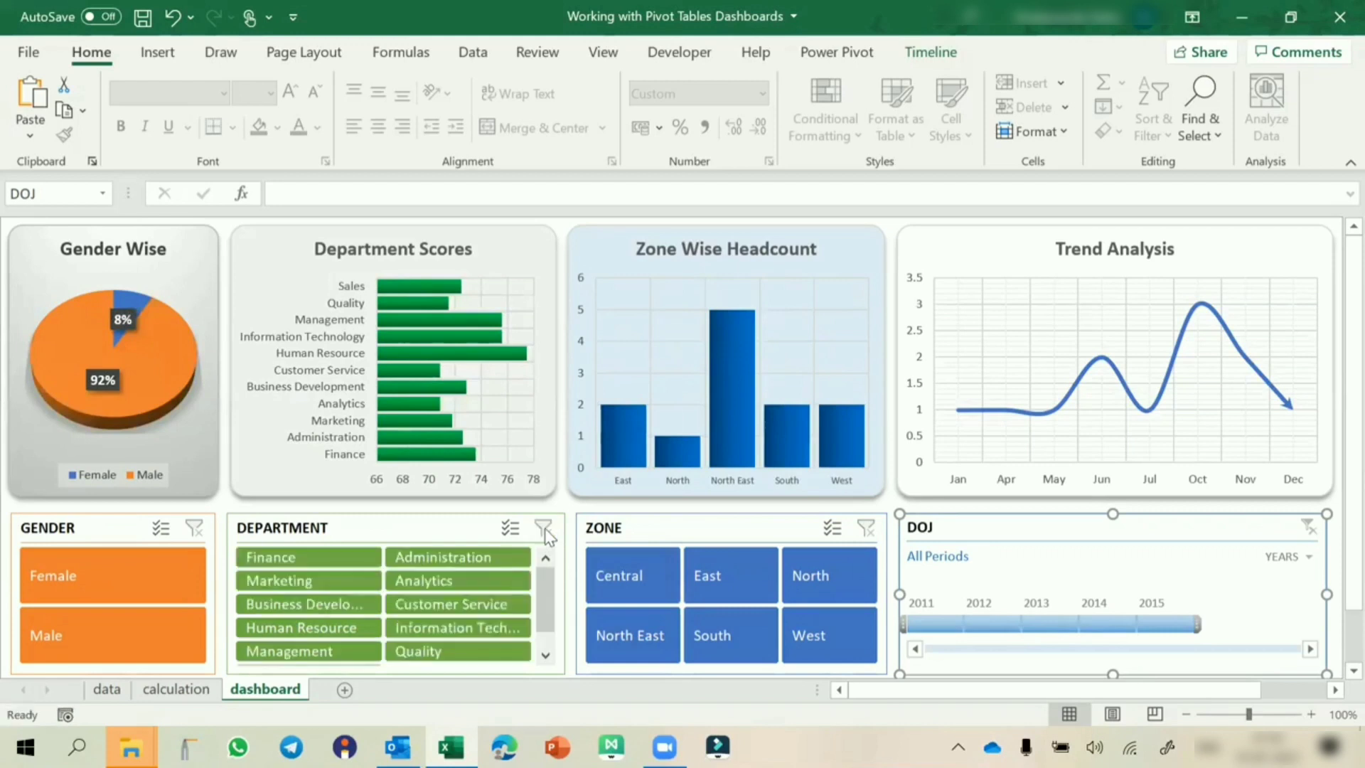
pyautogui.click(545, 537)
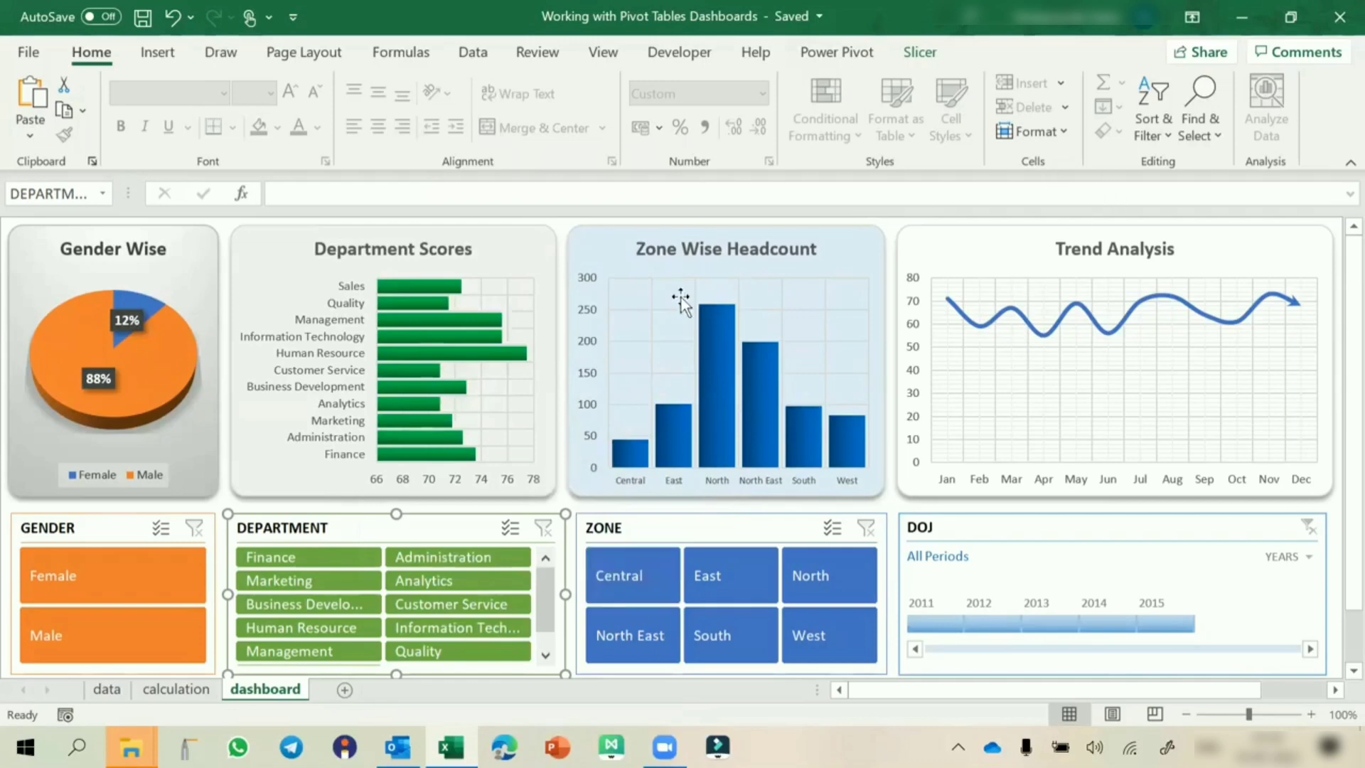
# Look through the data, calculation and dashboard sheets to review how the source records feed the charts
pyautogui.click(108, 689)
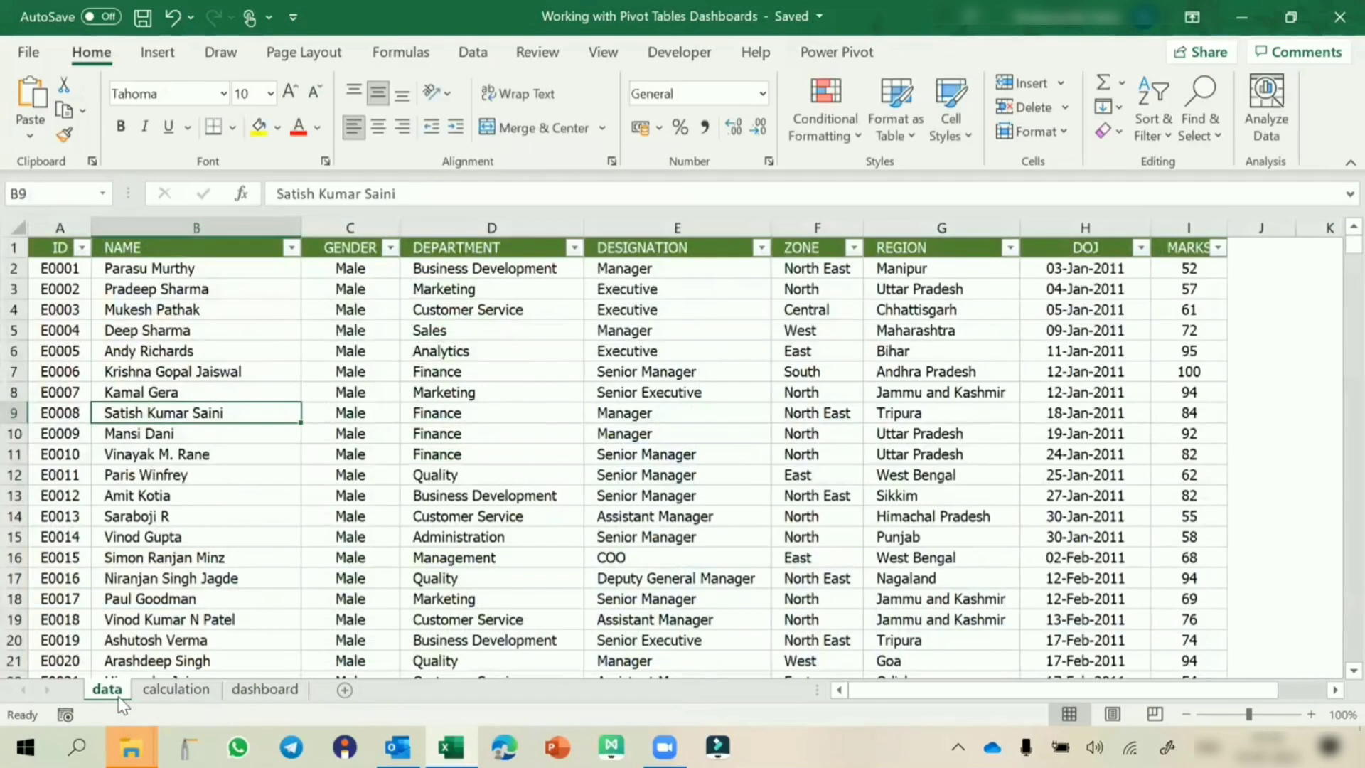
pyautogui.click(169, 690)
pyautogui.click(269, 690)
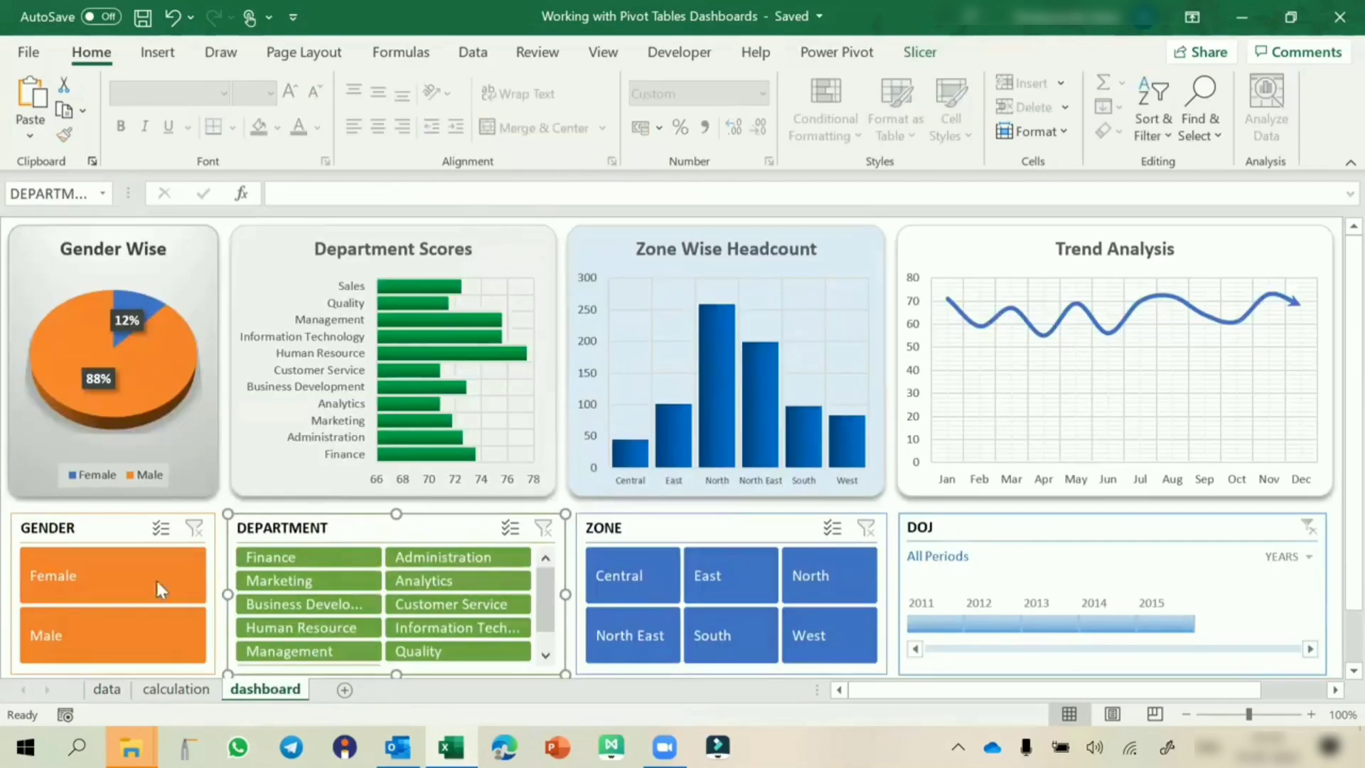
pyautogui.click(108, 689)
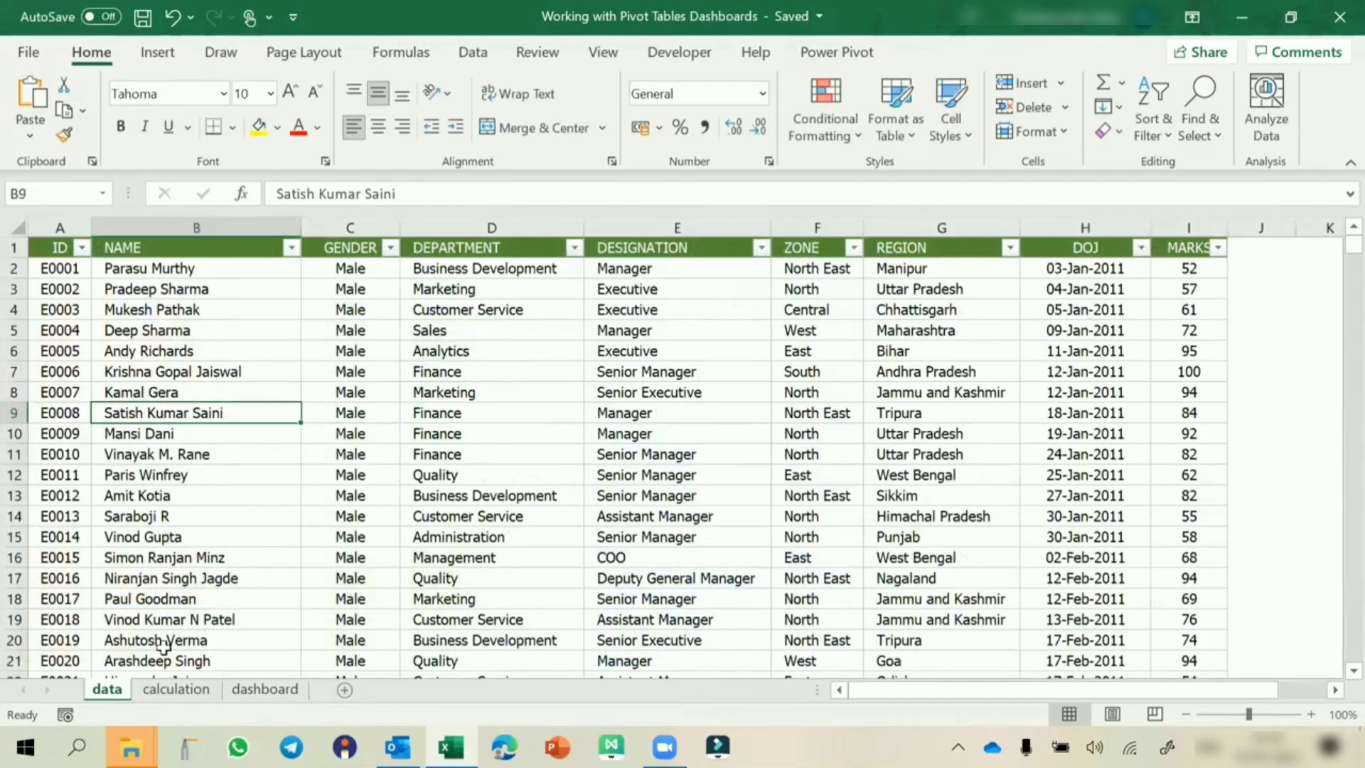
# Refresh all the pivot tables from the calculation sheet and return to the dashboard sheet
pyautogui.click(175, 689)
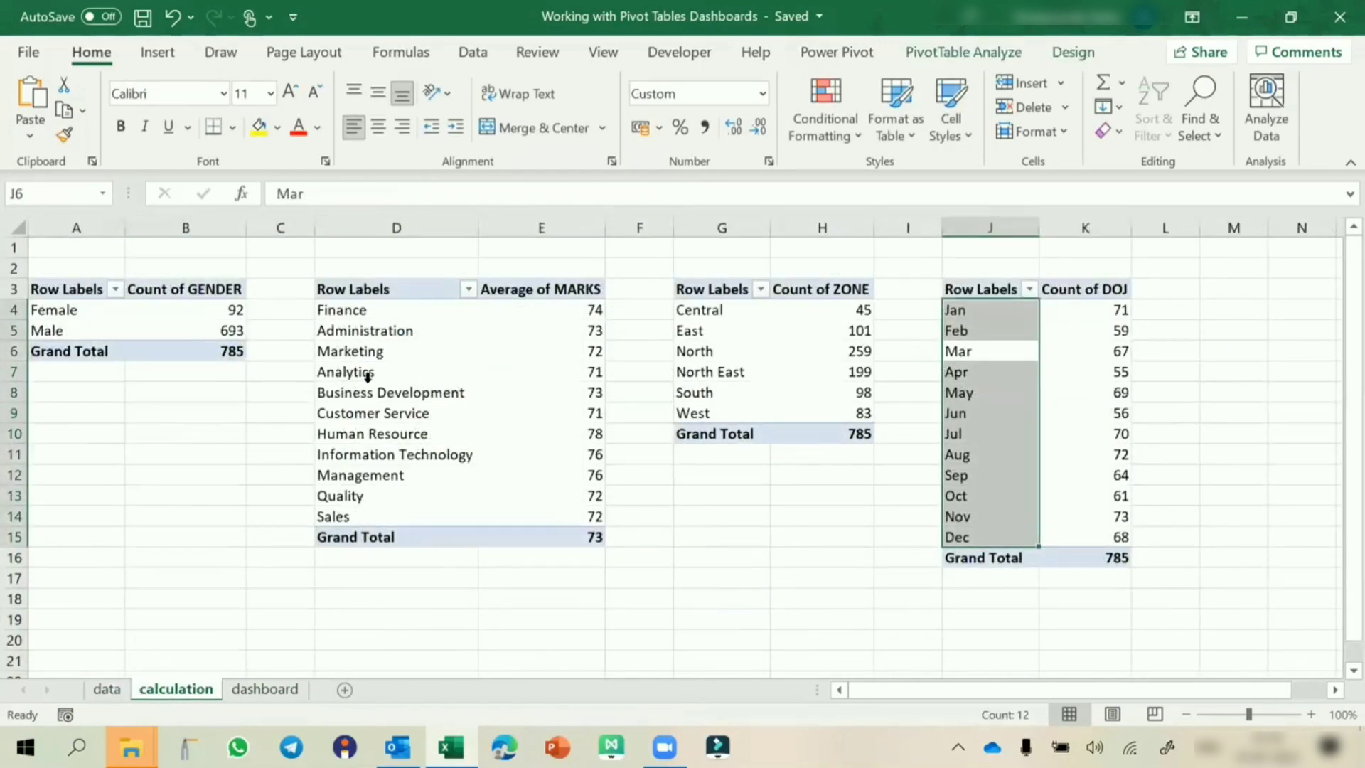
pyautogui.click(473, 53)
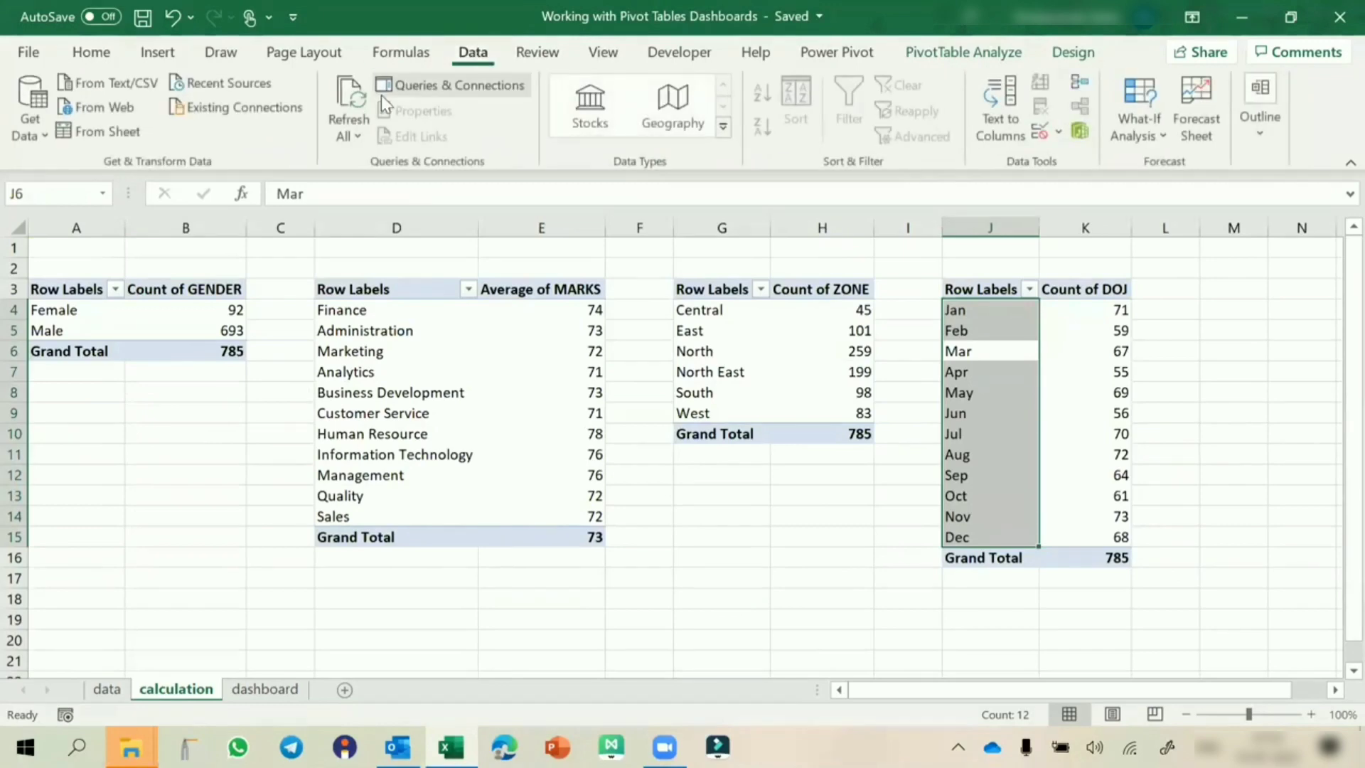
pyautogui.click(264, 690)
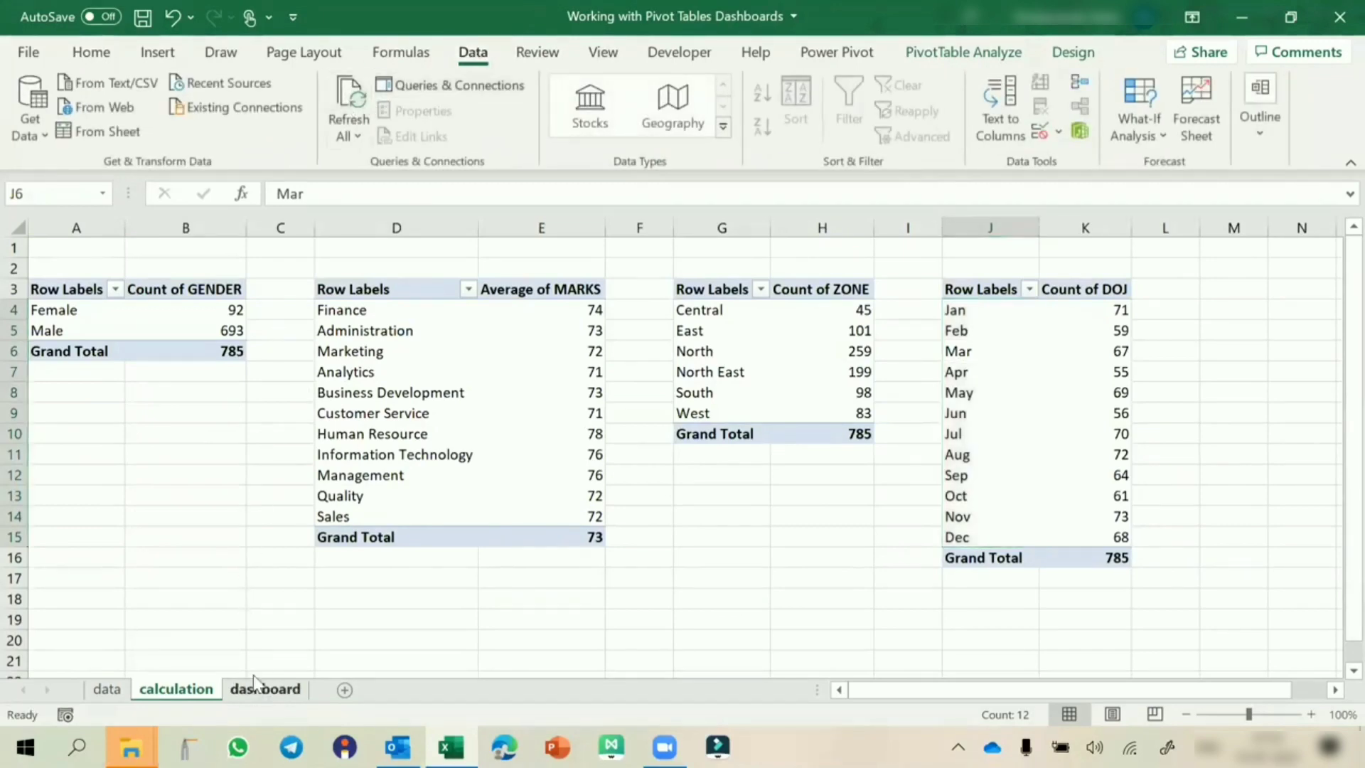